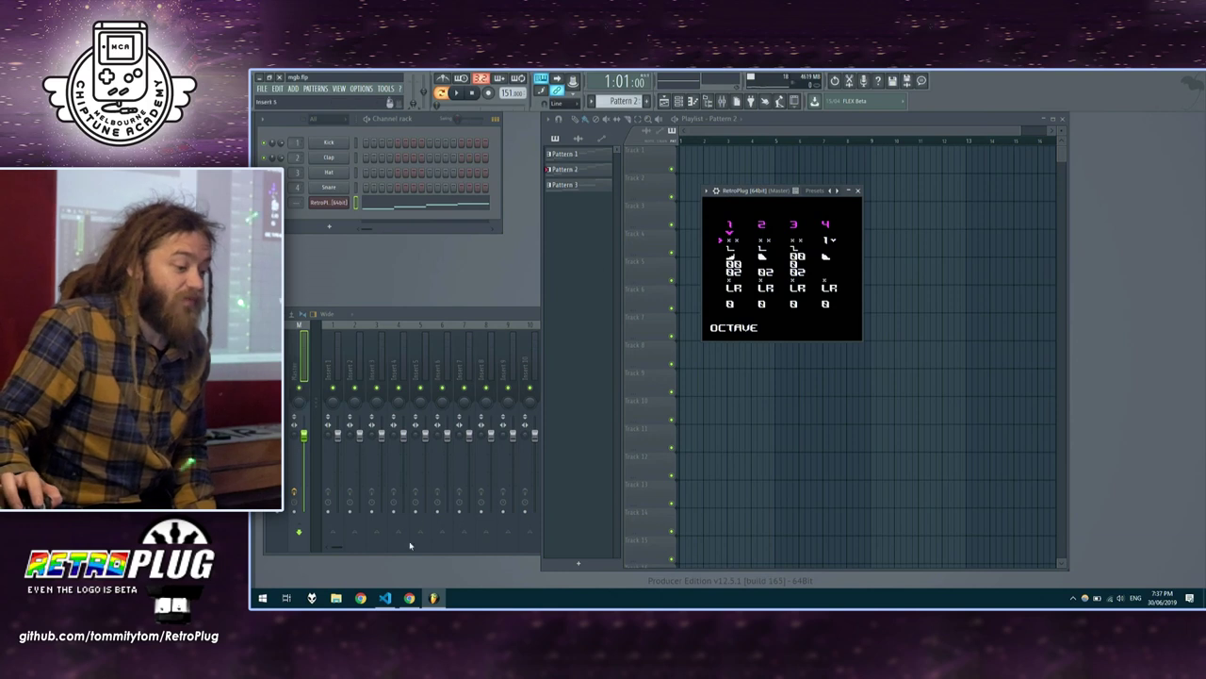
Switch to the browser and review the core emulation features on the SameBoy features page
left_click(411, 600)
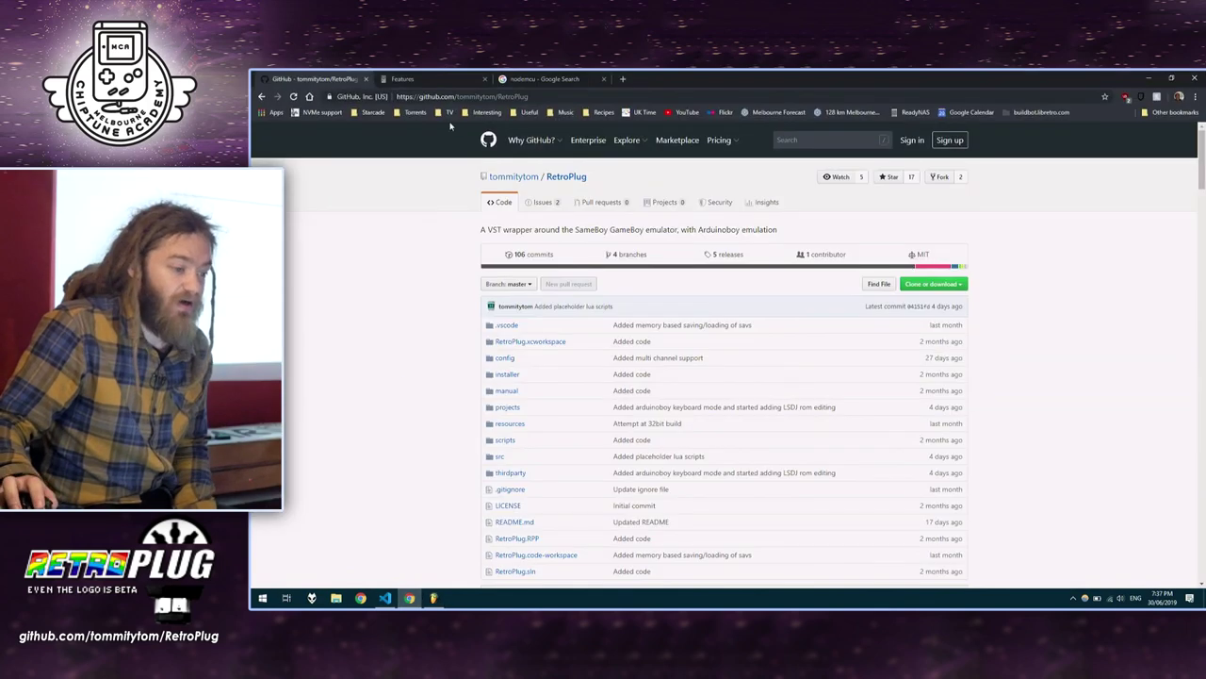
left_click(445, 79)
scroll(565, 325, "down", 1)
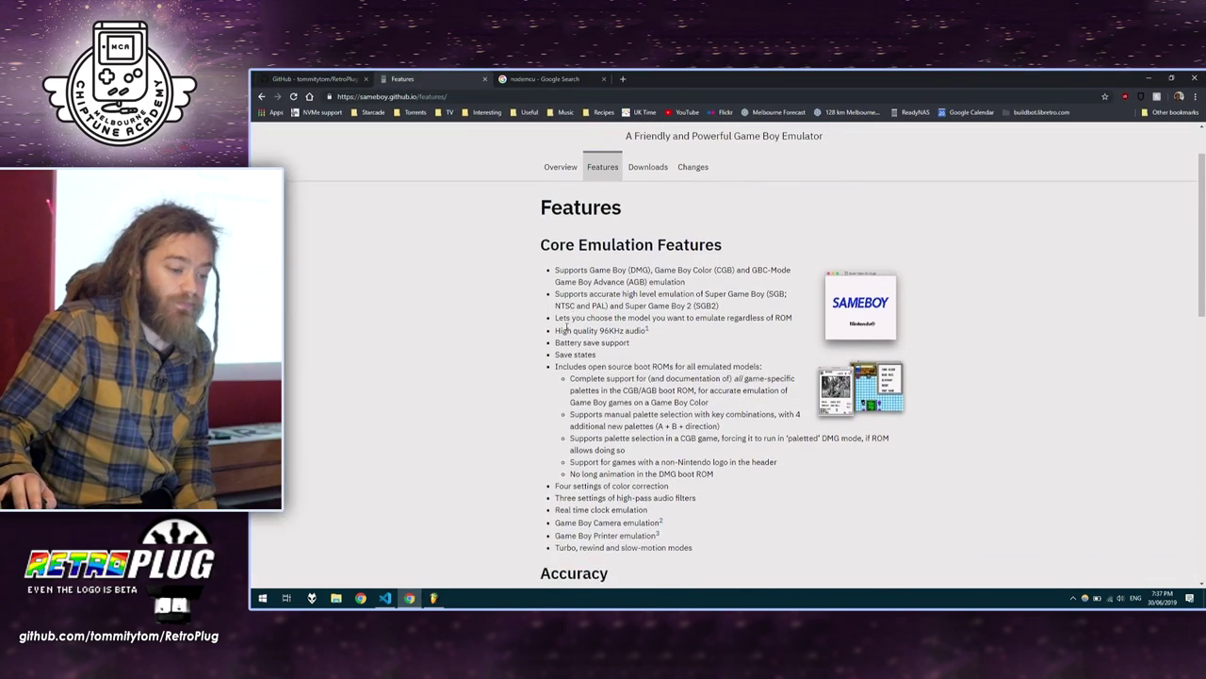
scroll(563, 329, "down", 1)
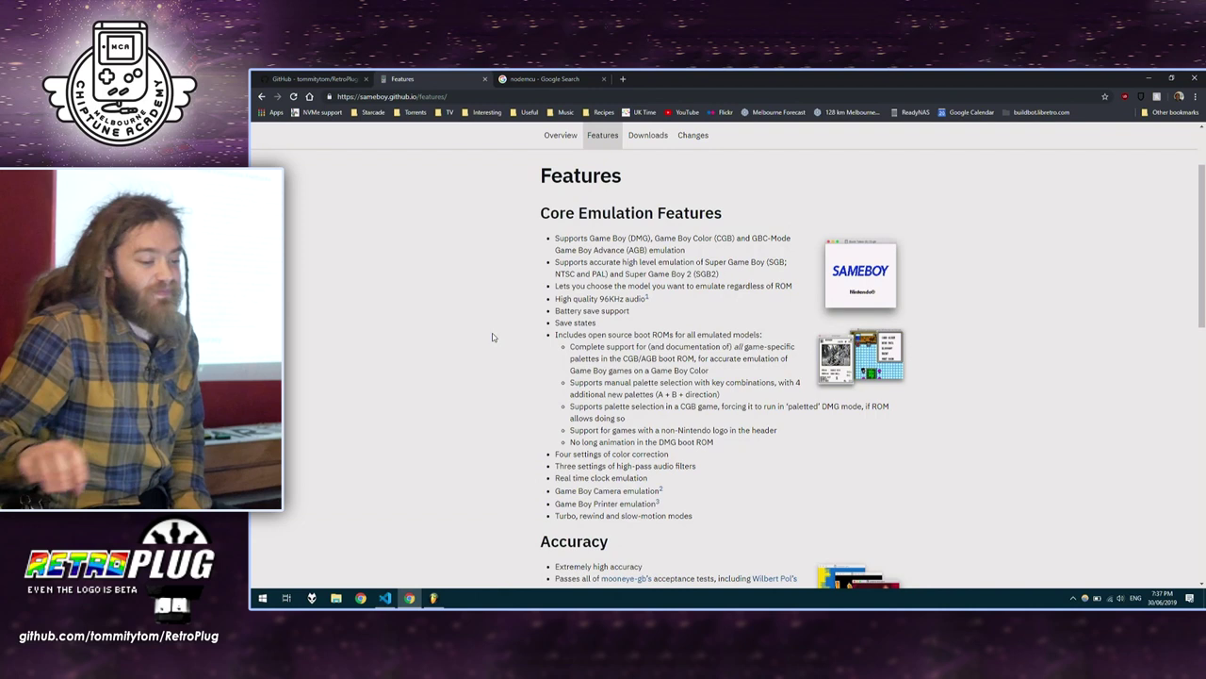
scroll(530, 300, "down", 1)
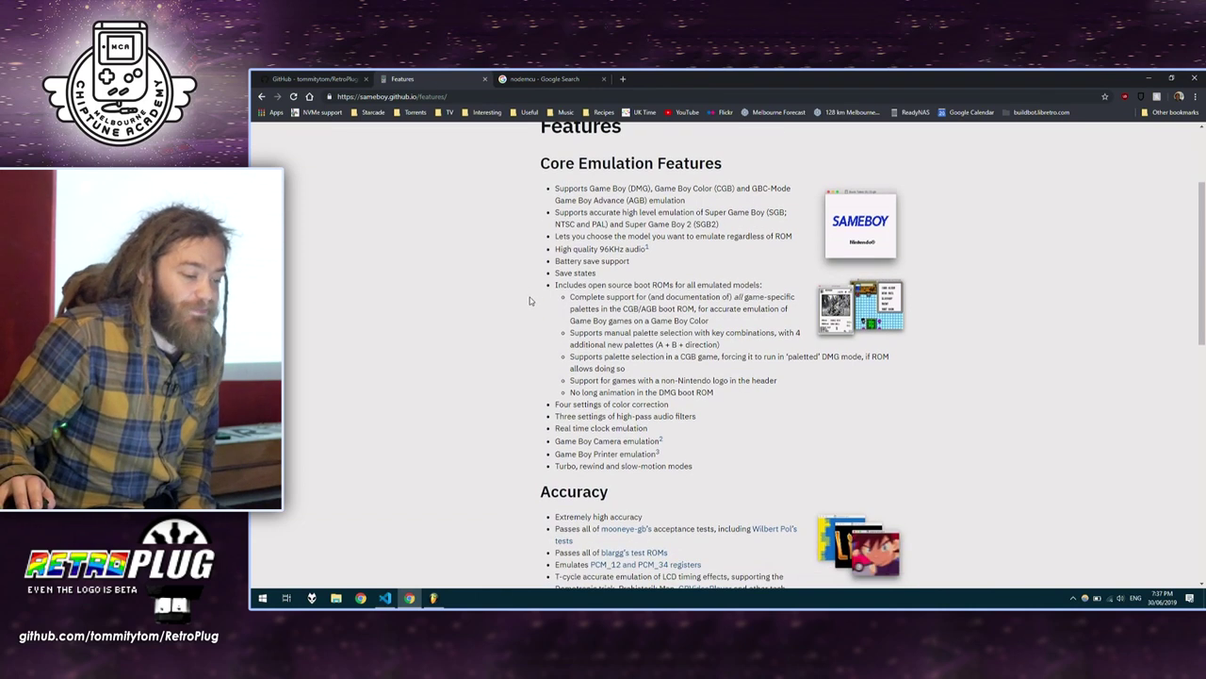
scroll(529, 300, "up", 1)
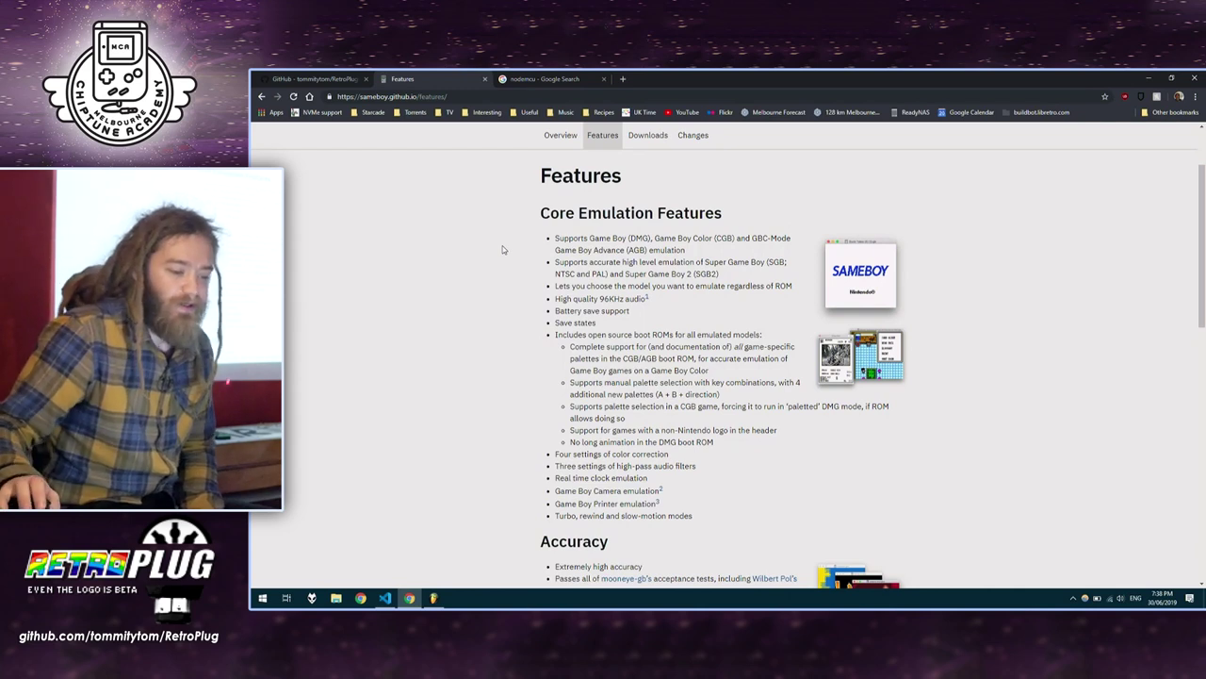
scroll(490, 254, "down", 2)
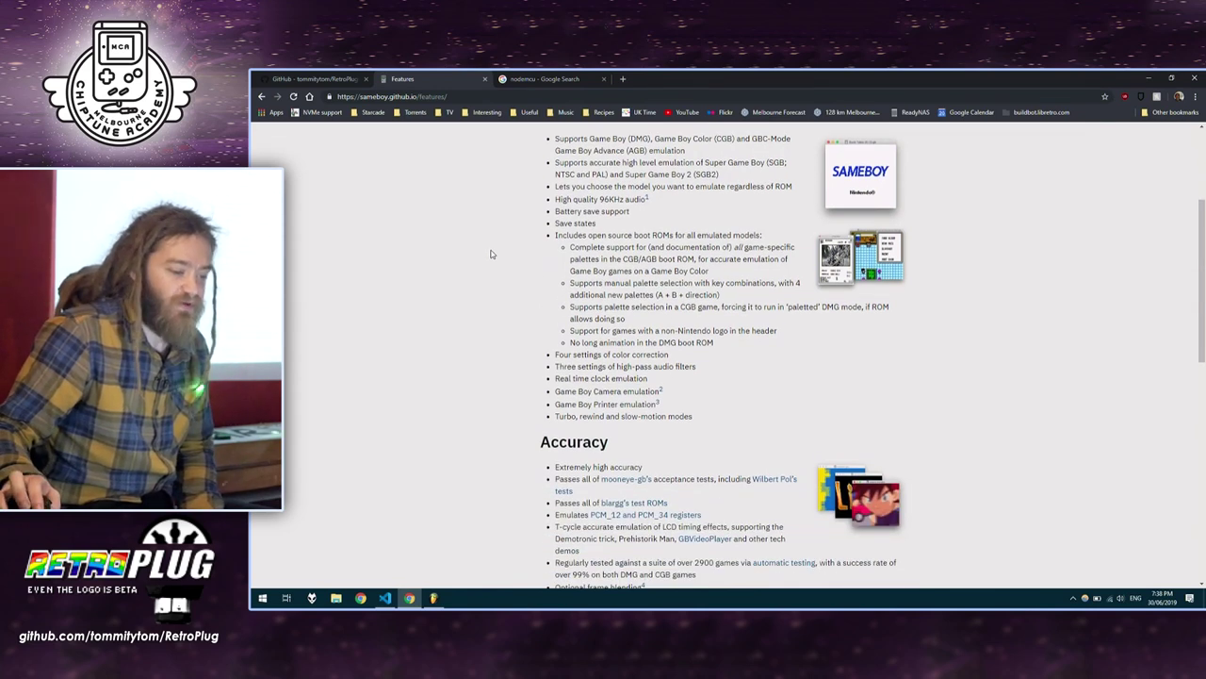
scroll(490, 253, "up", 1)
scroll(490, 254, "down", 4)
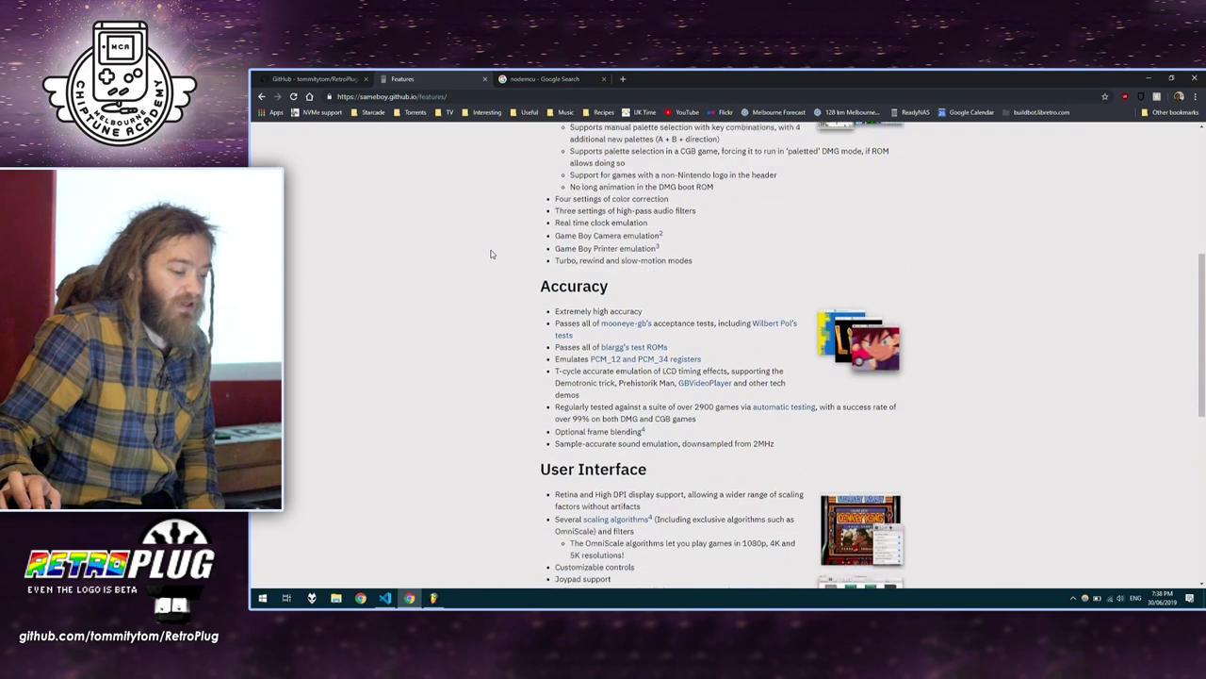
Enlarge the page to 175% and highlight the Accuracy item about sample-accurate sound emulation downsampled from 2MHz
scroll(492, 252, "down", 1)
left_click_drag(555, 267, 804, 400)
left_click(805, 400)
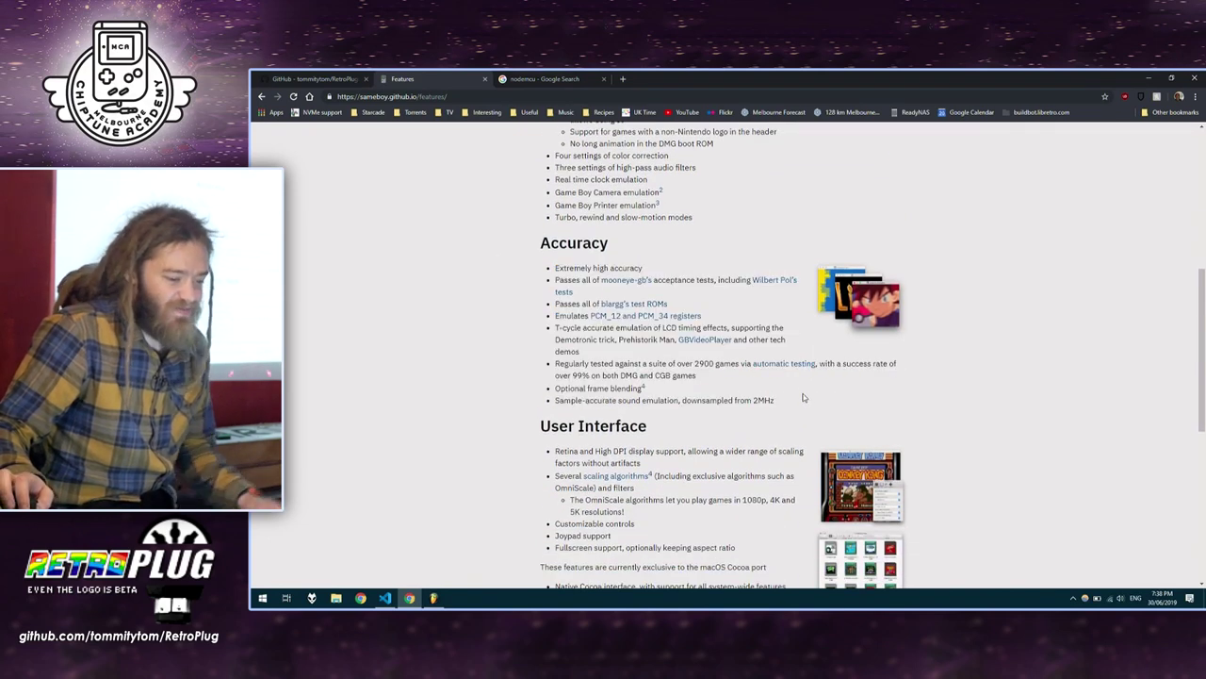
key("ctrl+plus")
key("ctrl+plus")
scroll(768, 396, "down", 3)
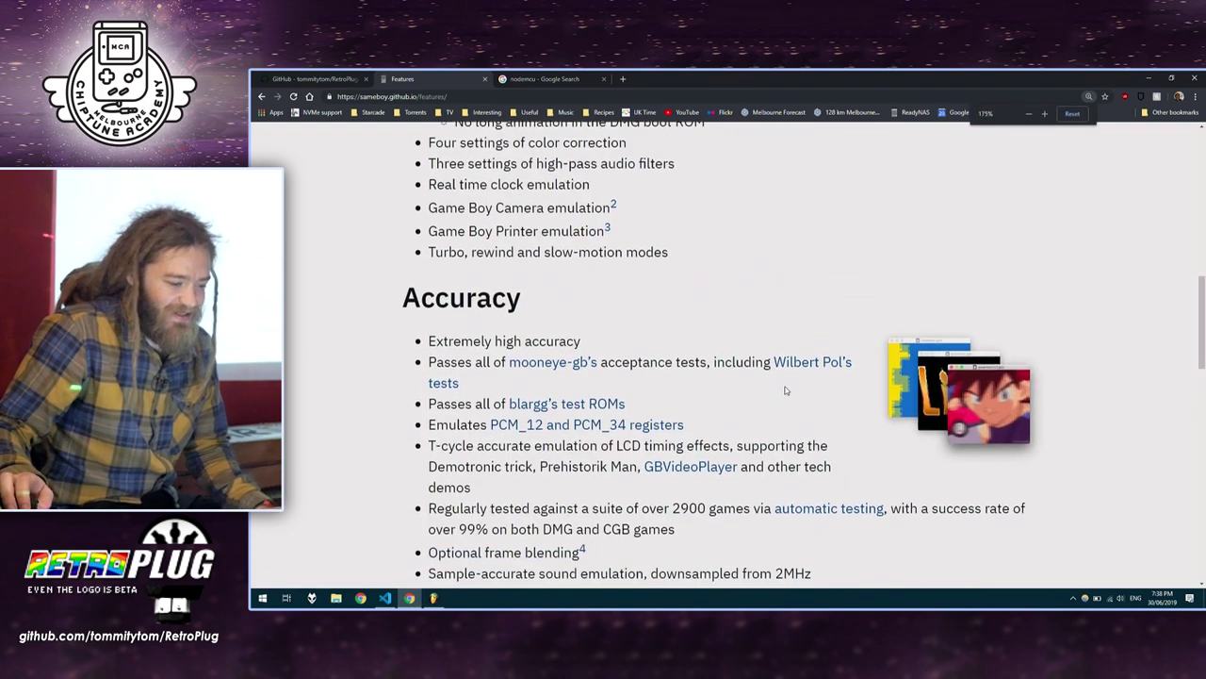
left_click_drag(429, 413, 821, 418)
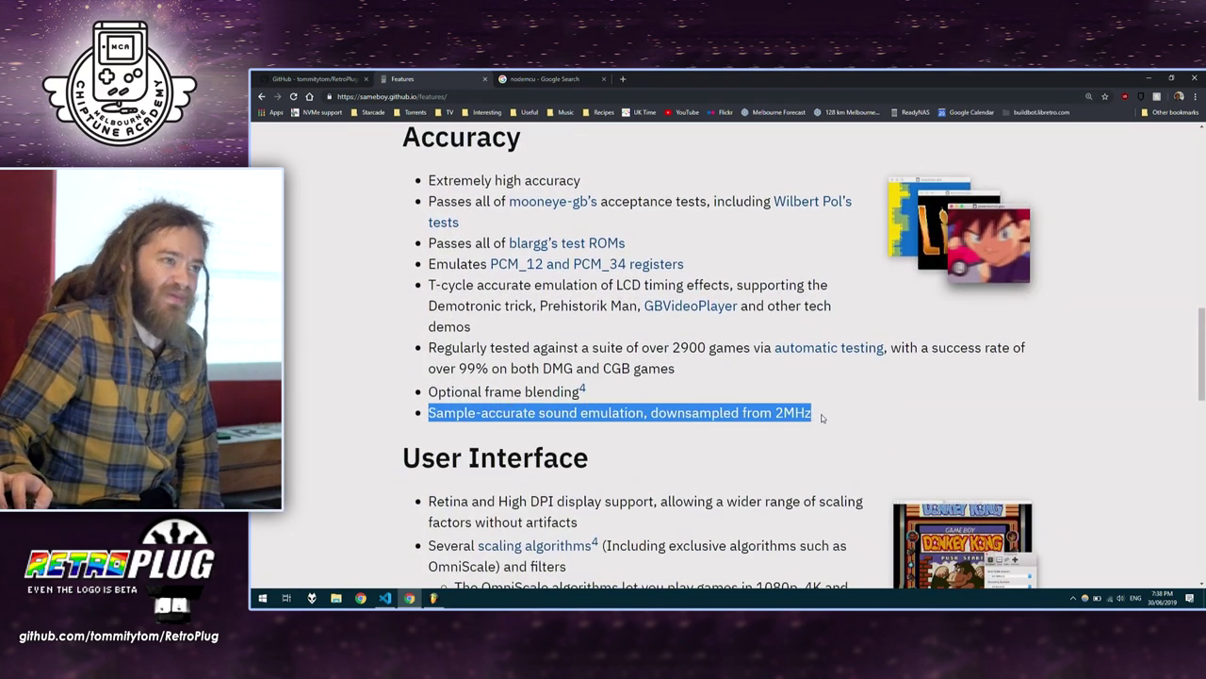
left_click(845, 418)
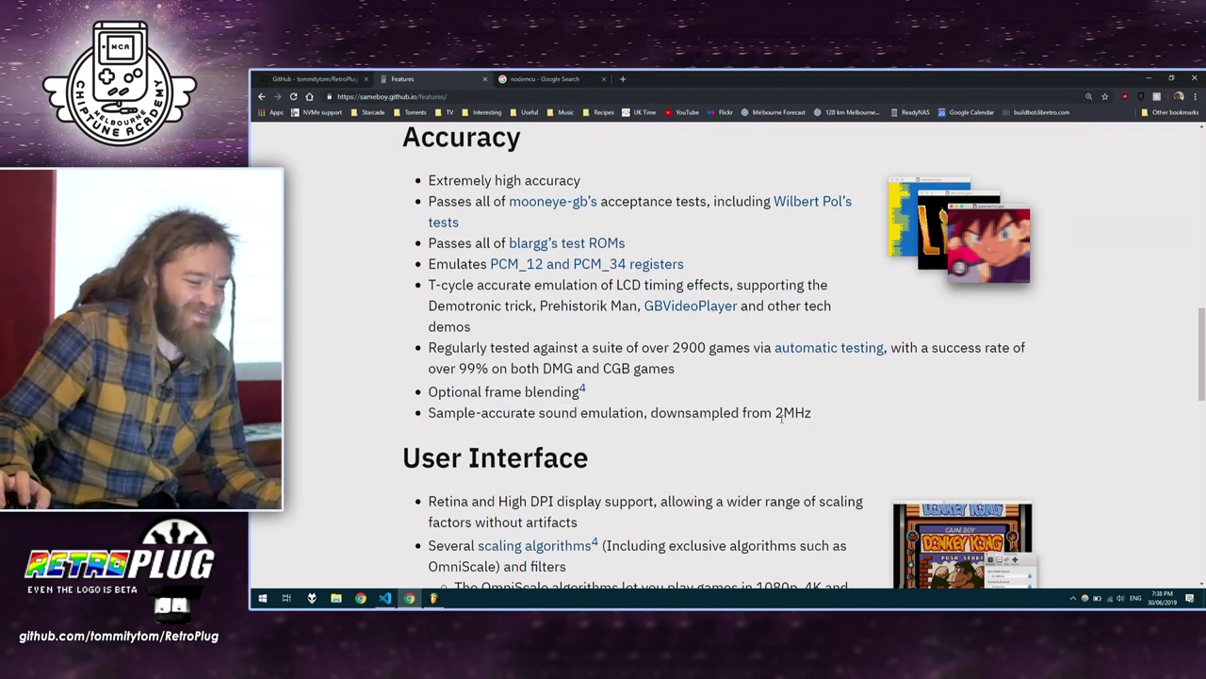
Switch to Visual Studio Code and open apu.c from thirdparty\SameBoy\Core
left_click(385, 598)
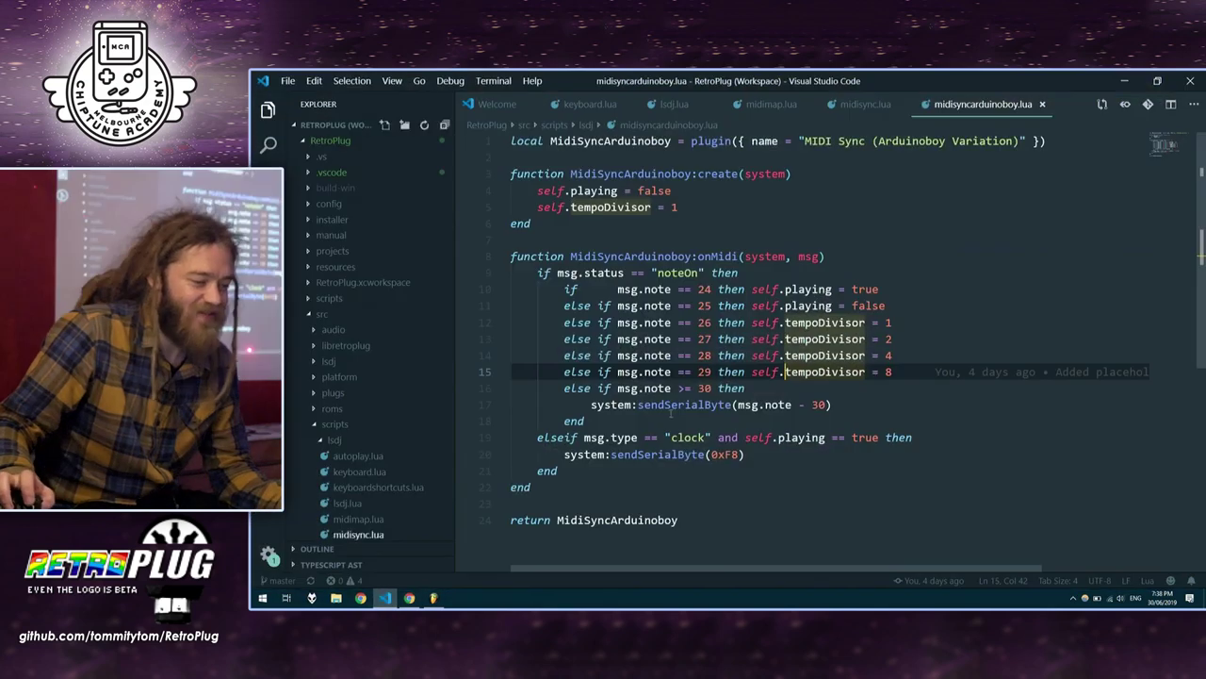
key("ctrl+p")
key("Escape")
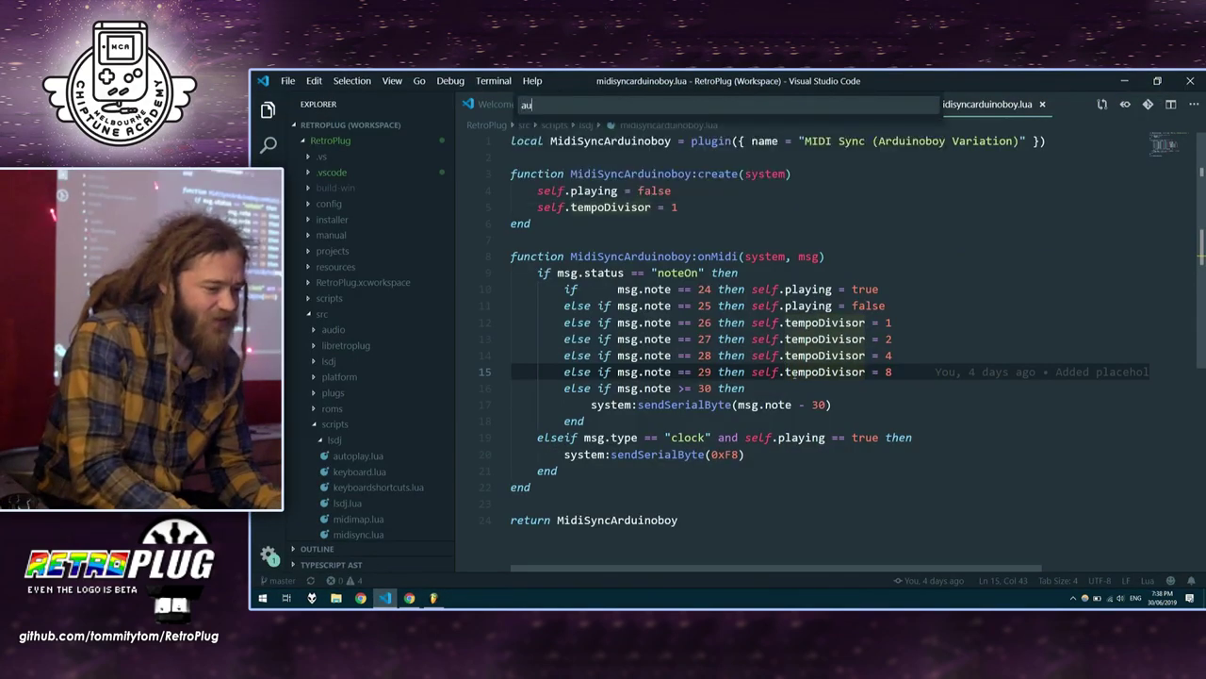
key("ctrl+p")
type("apu")
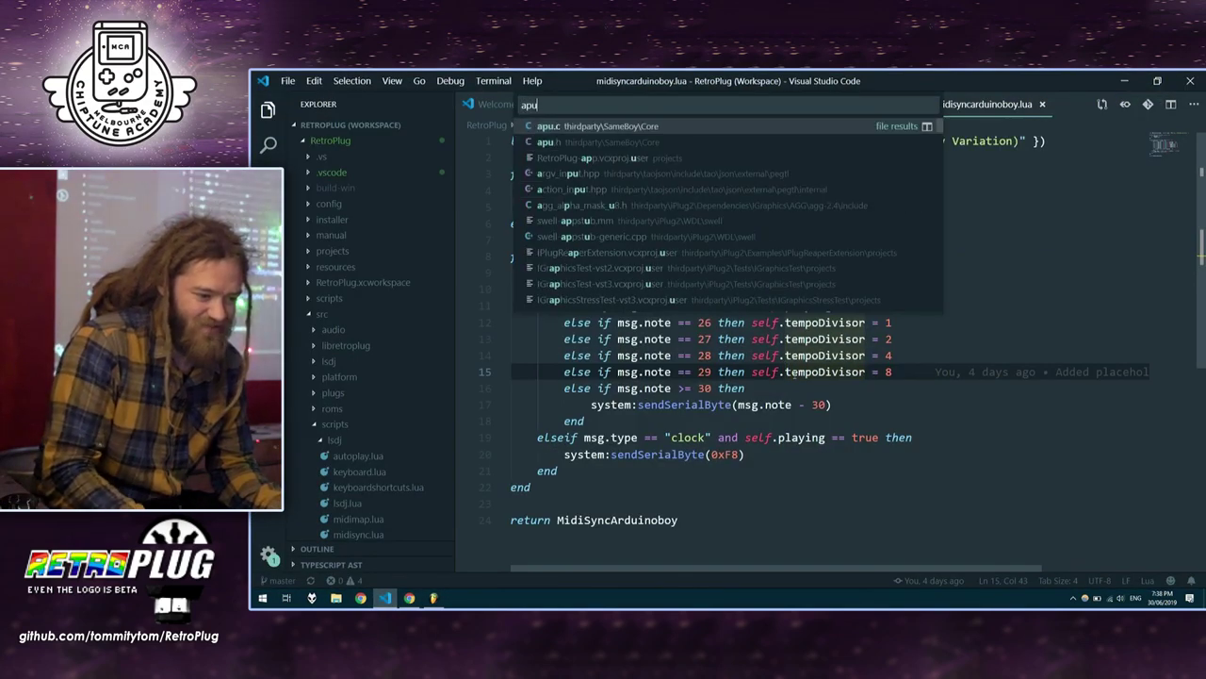
key("Return")
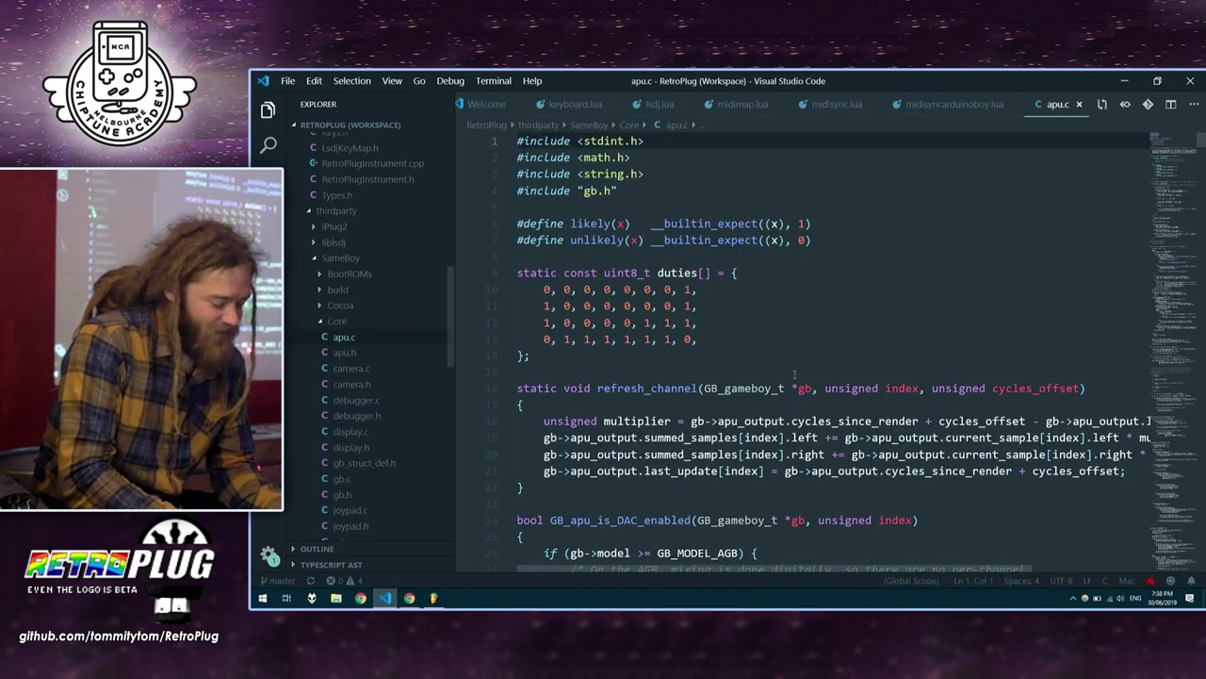
Search apu.c for "dac" and step through the matches to the DAC-enabled check in the render function
key("ctrl+f")
type("dac")
key("Return")
key("Return")
key("Return")
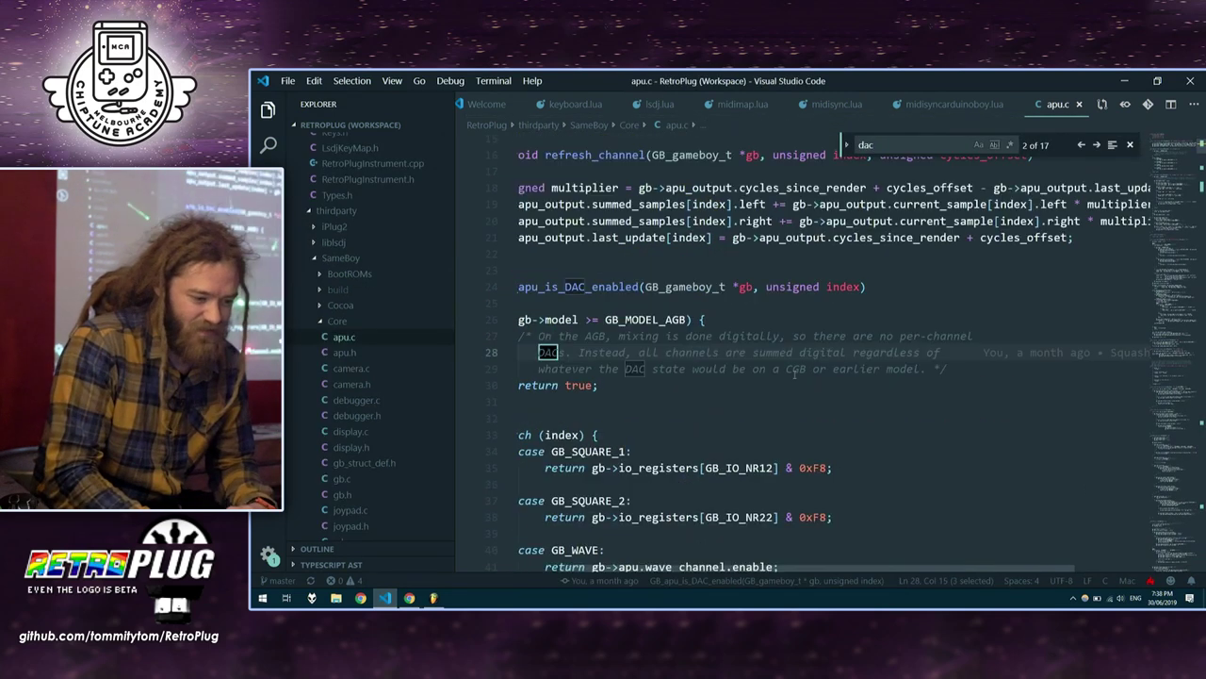
key("Return")
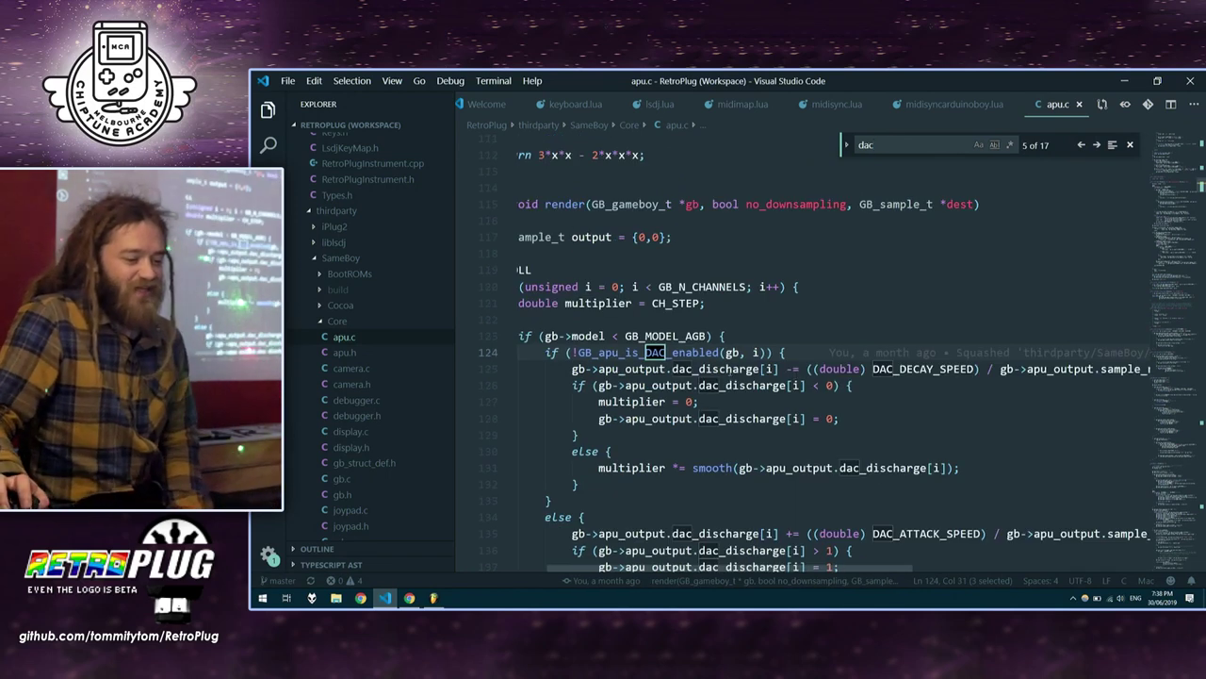
Inspect the DAC_DECAY_SPEED definition and the surrounding DAC discharge code in the render function, and close the search
double_click(716, 369)
double_click(923, 368)
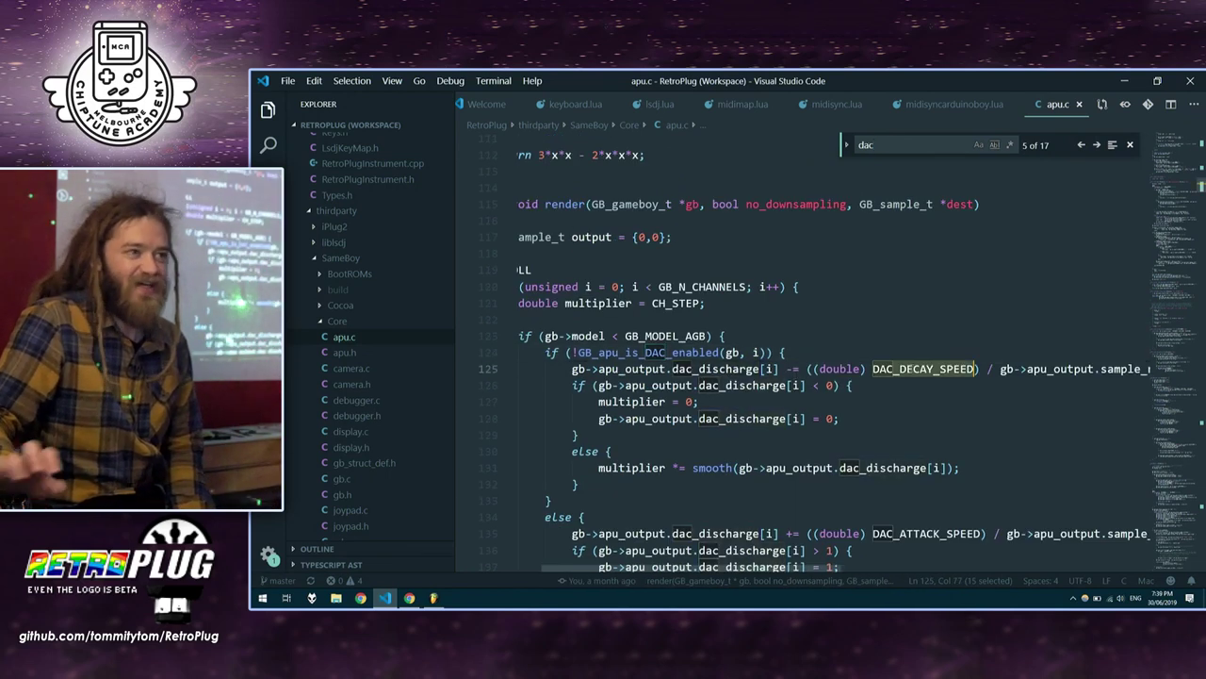
mouse_move(924, 368)
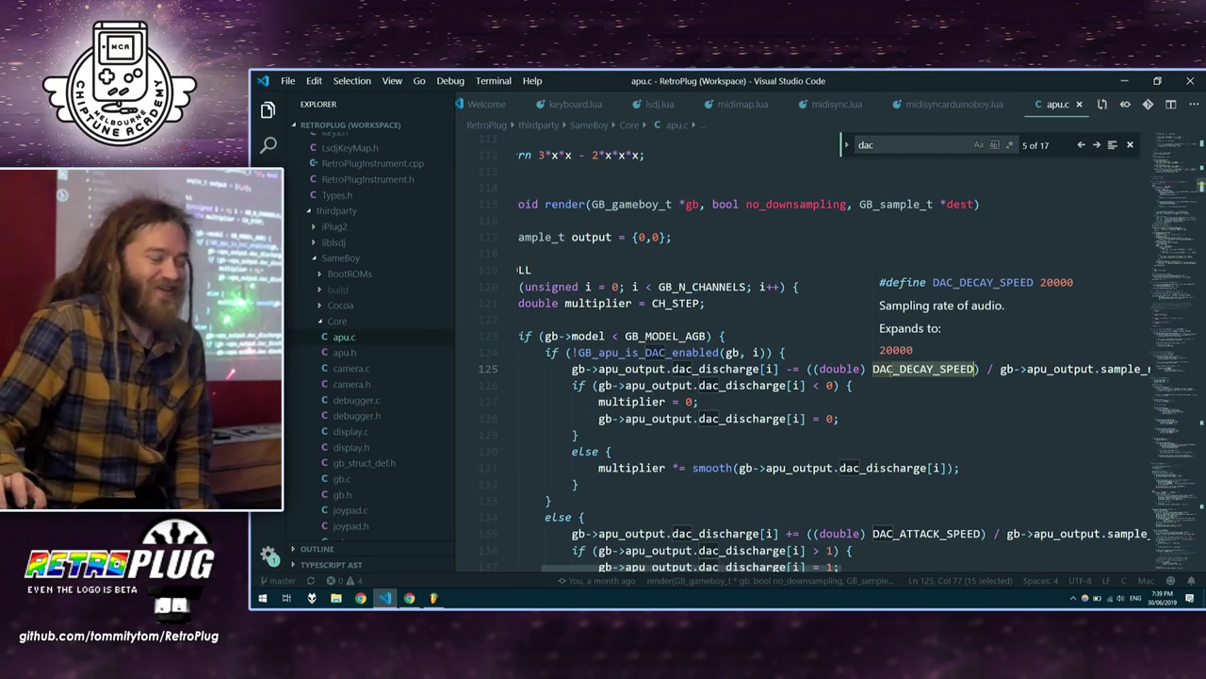
left_click(980, 401)
scroll(1064, 328, "up", 17)
scroll(1088, 315, "down", 8)
scroll(1086, 315, "down", 12)
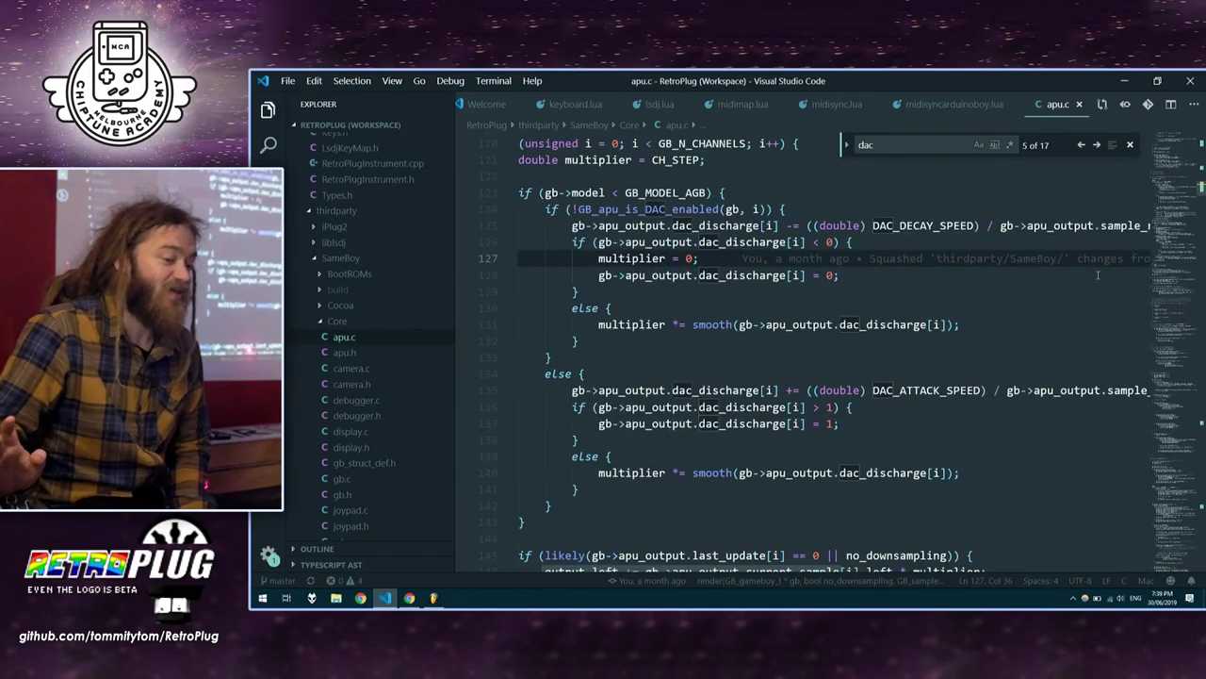
left_click(1130, 144)
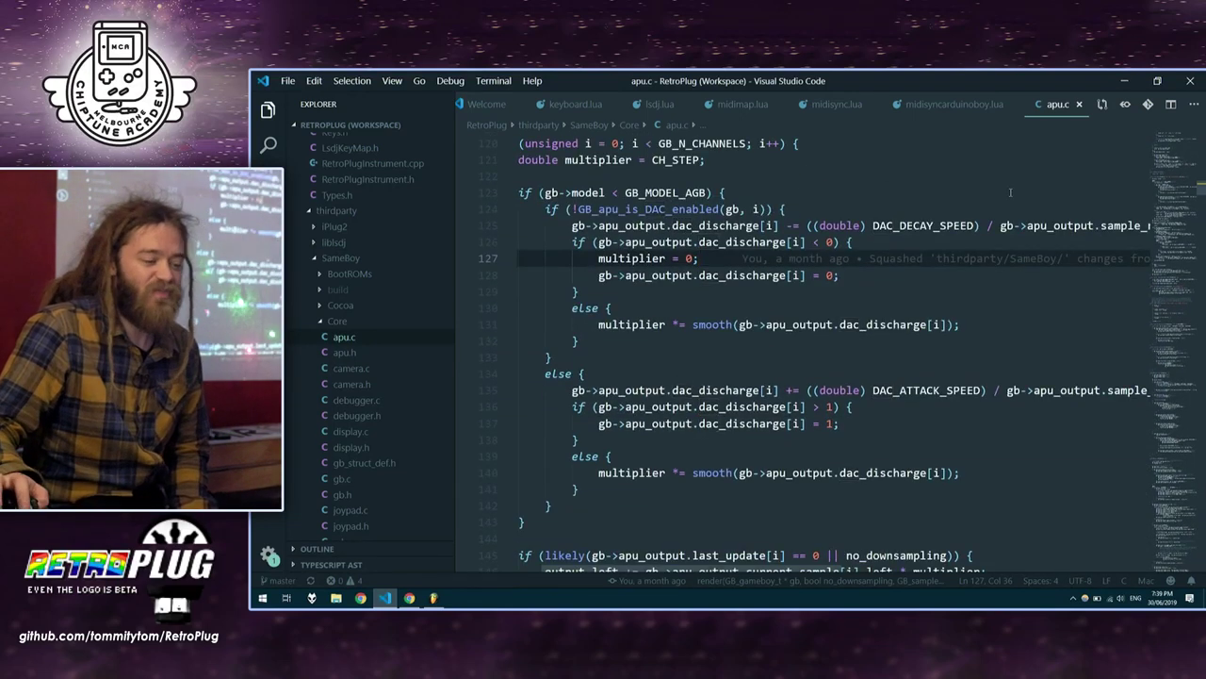
left_click(1011, 192)
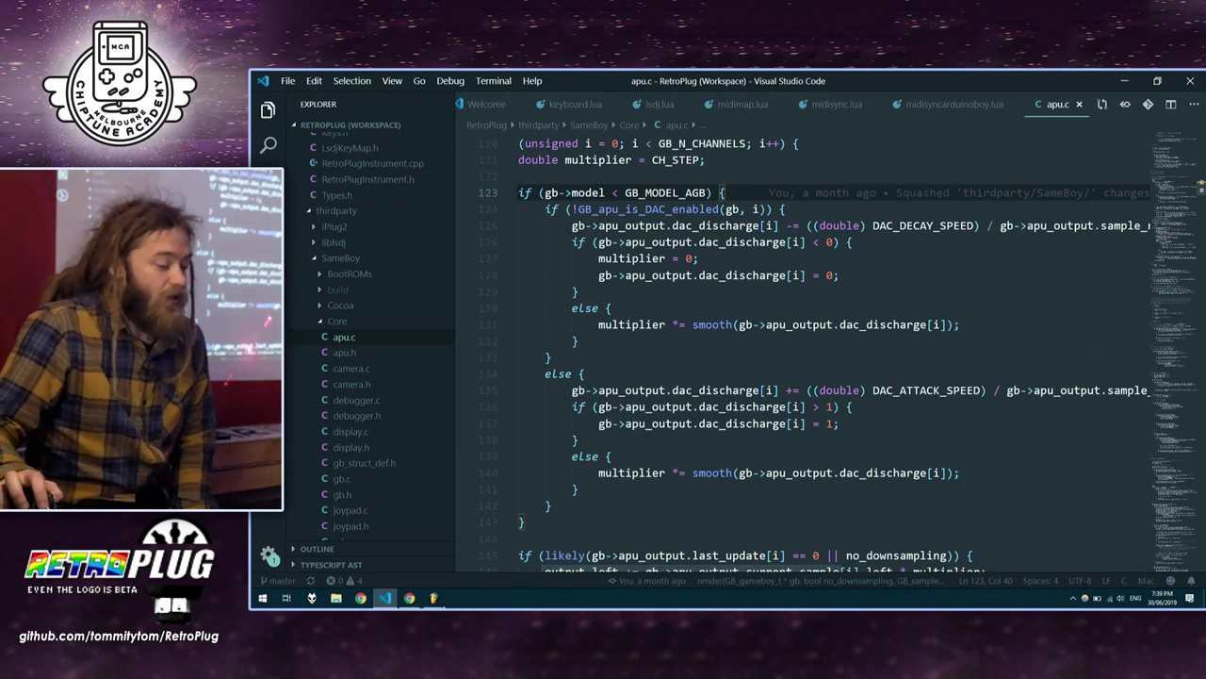
Switch to FL Studio and move the RetroPlug plugin window slightly upward
left_click(434, 598)
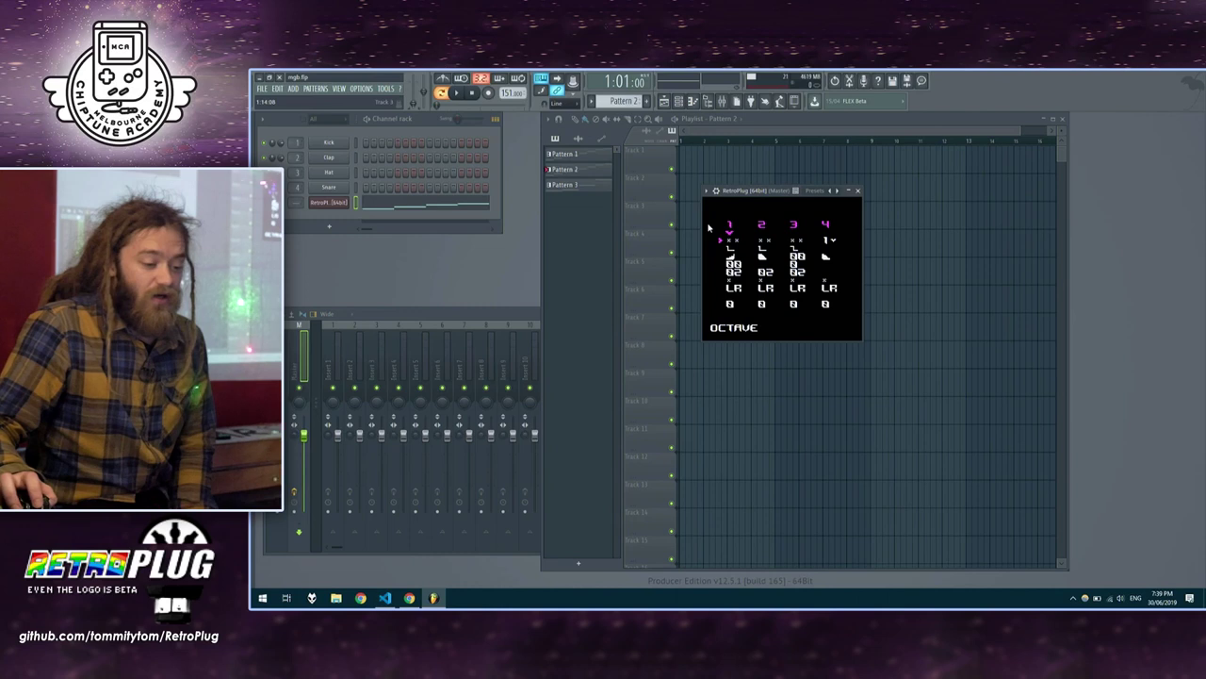
left_click_drag(759, 193, 755, 173)
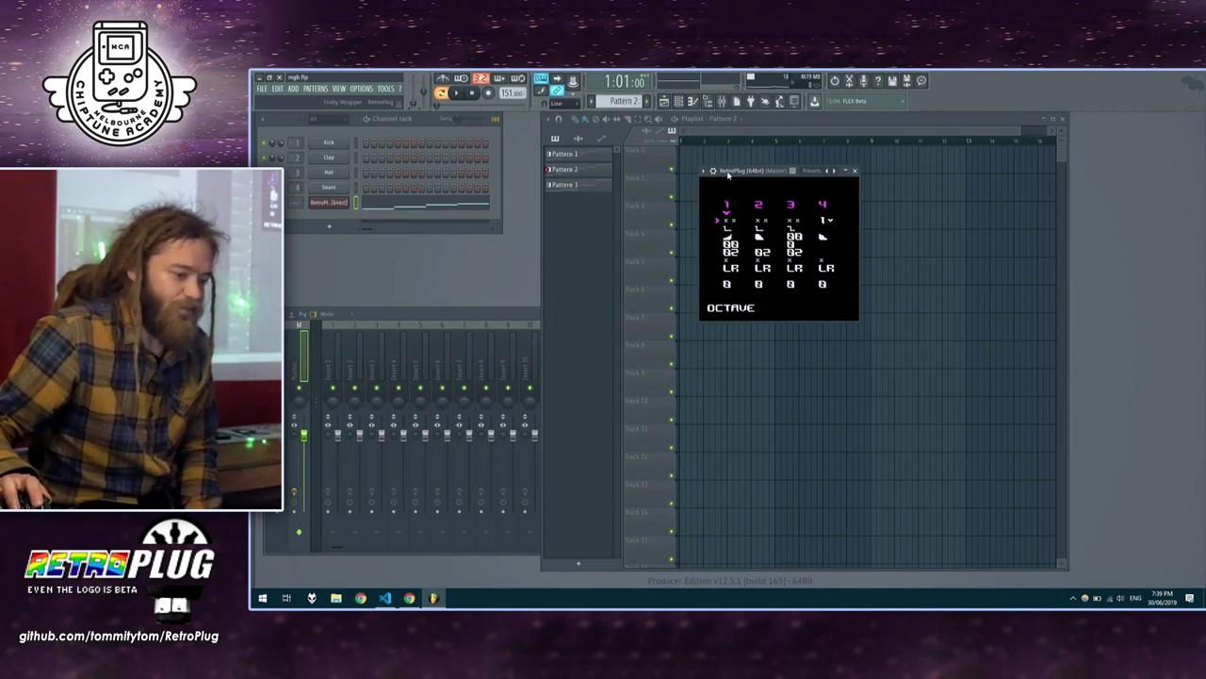
Return to the SameBoy features page in the browser, reduce its zoom and review the emulation and accuracy lists
left_click(408, 600)
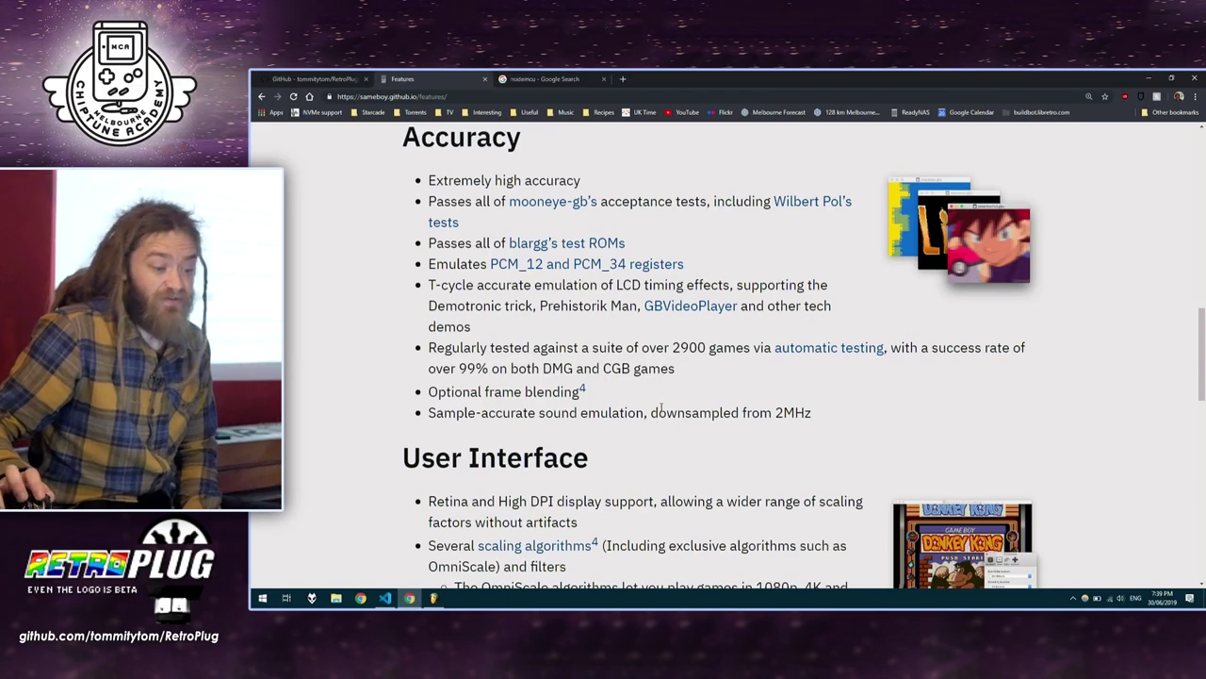
scroll(764, 330, "up", 2)
scroll(763, 331, "down", 3)
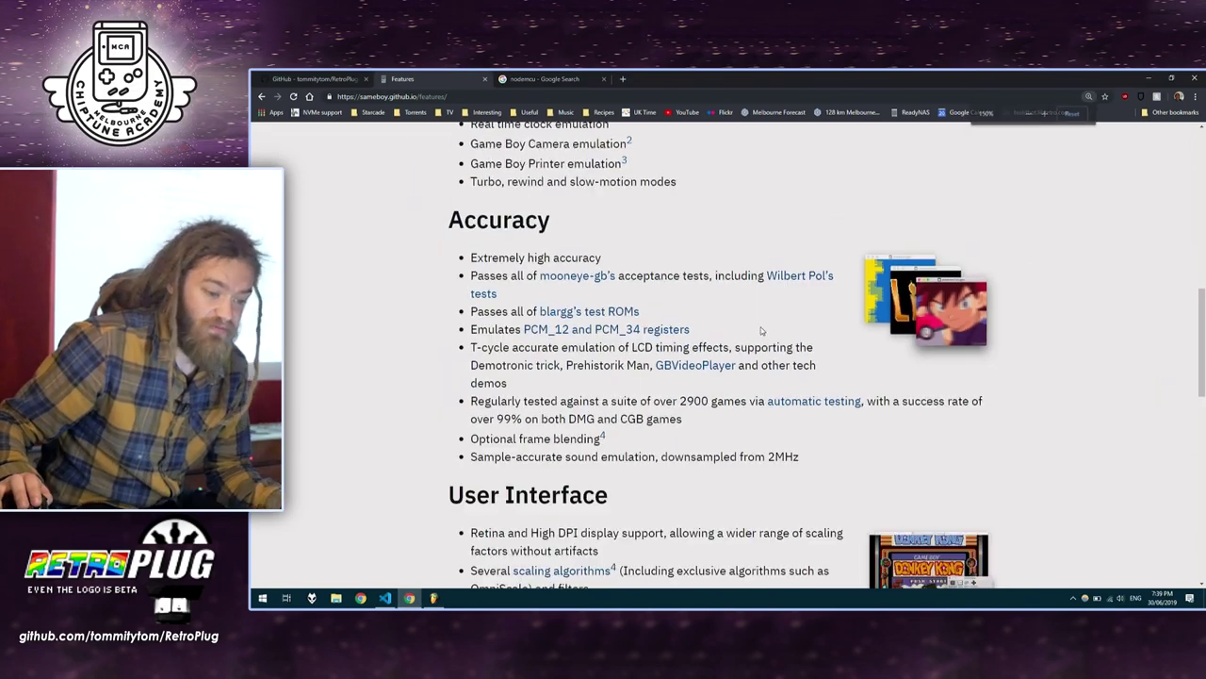
scroll(762, 293, "down", 2)
scroll(761, 293, "up", 10)
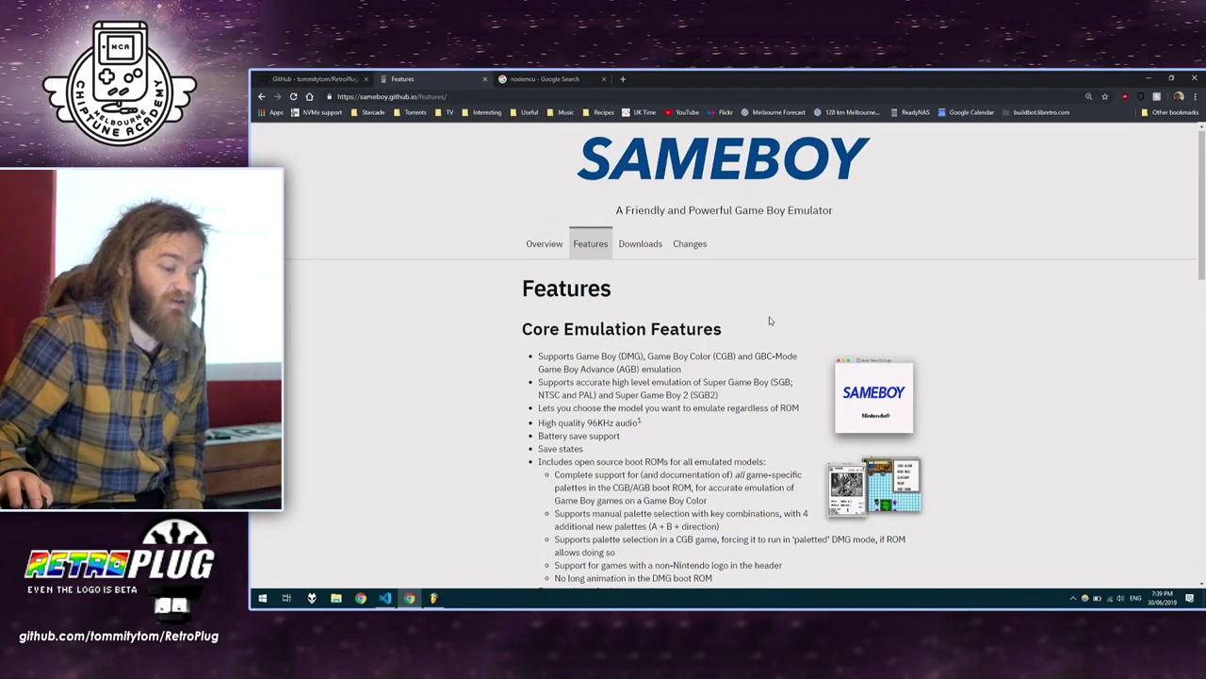
scroll(781, 311, "down", 2)
scroll(783, 311, "down", 2)
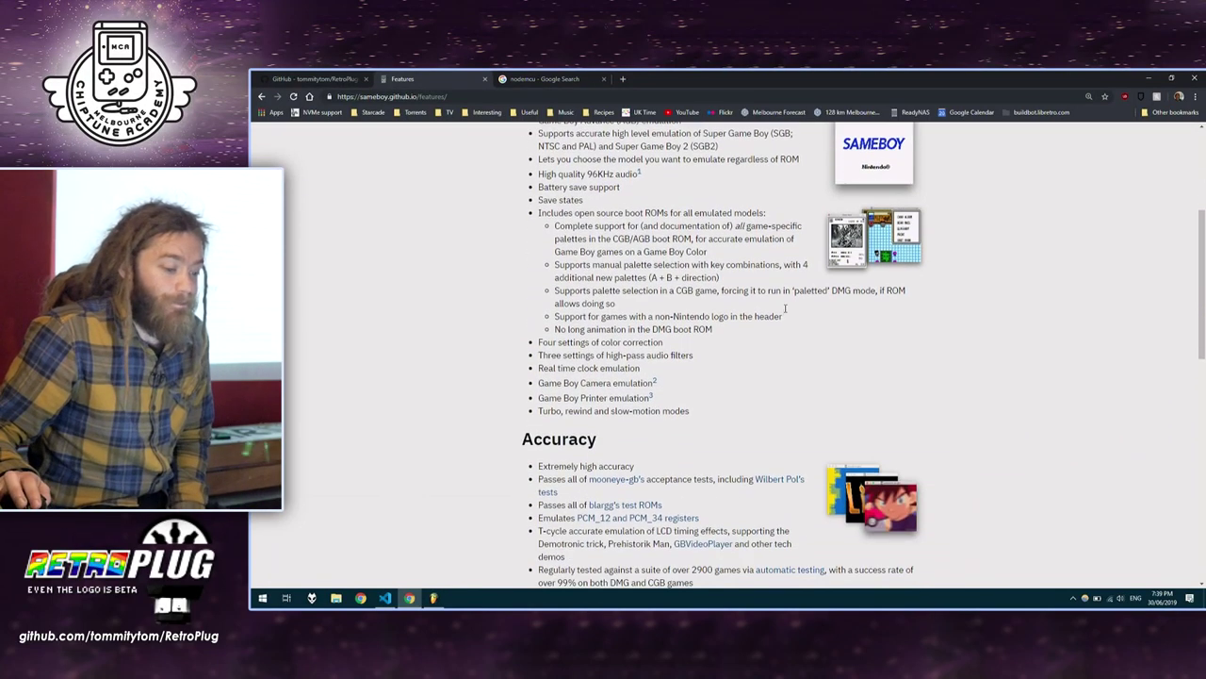
scroll(754, 339, "up", 5)
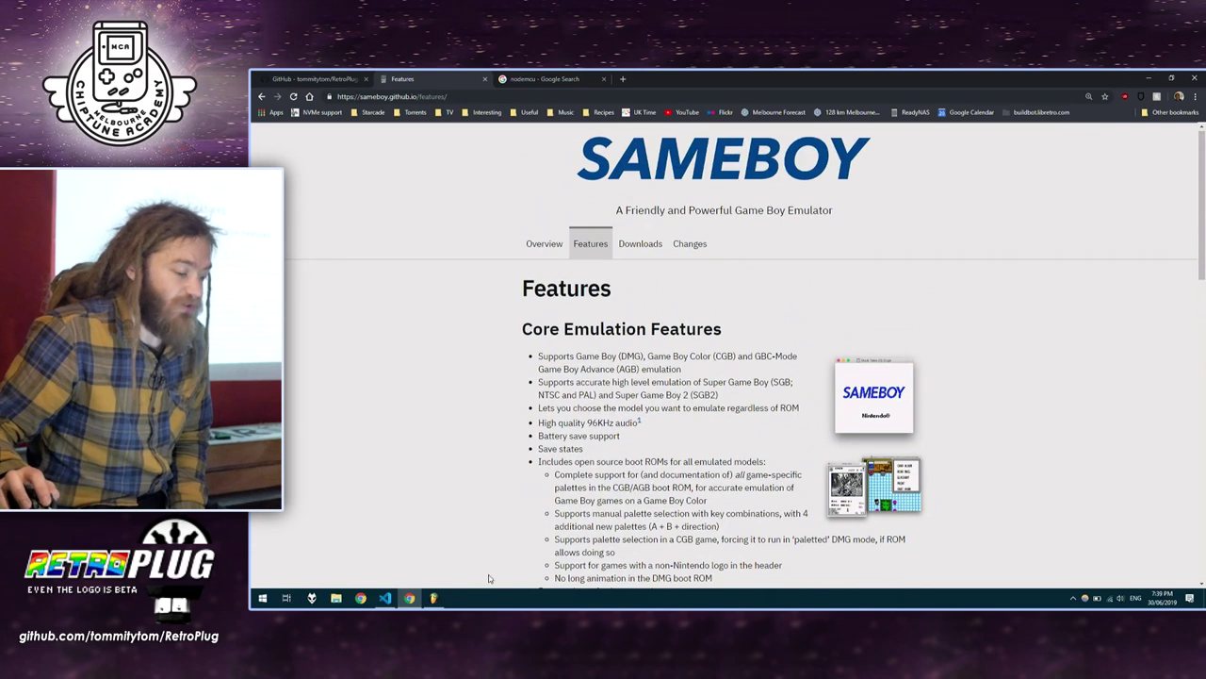
Switch back to FL Studio and reposition the RetroPlug window over the upper middle of the Playlist grid
left_click(433, 597)
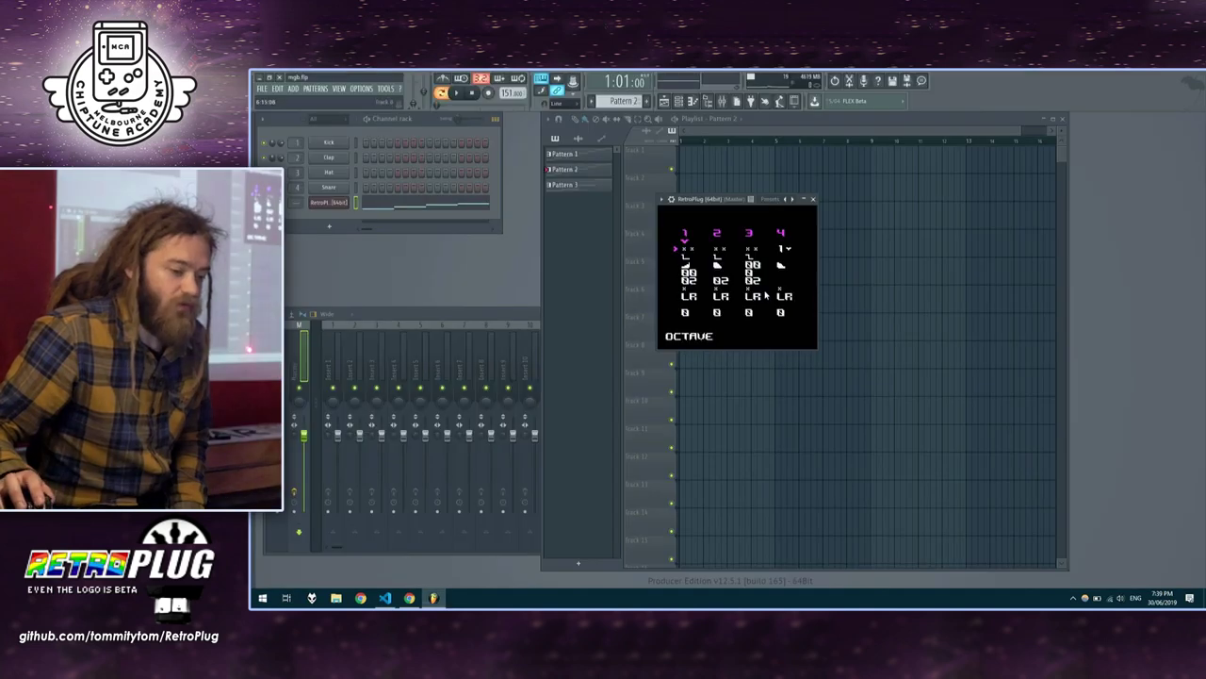
left_click_drag(699, 201, 753, 242)
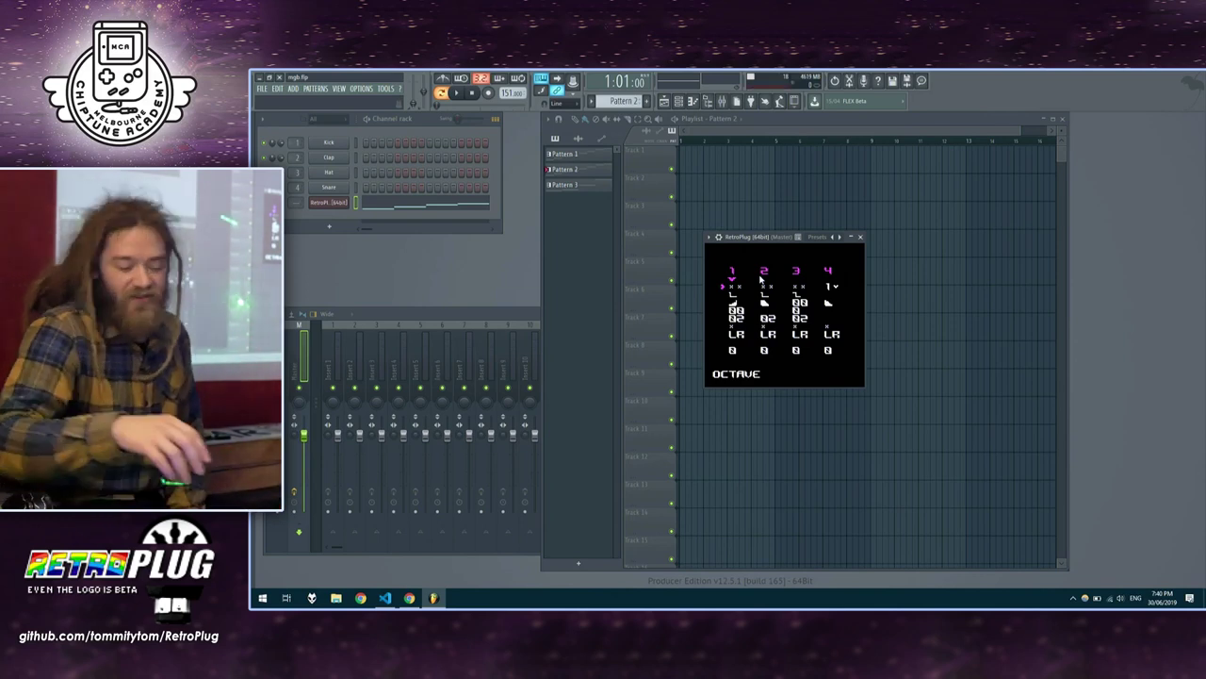
left_click_drag(741, 237, 748, 208)
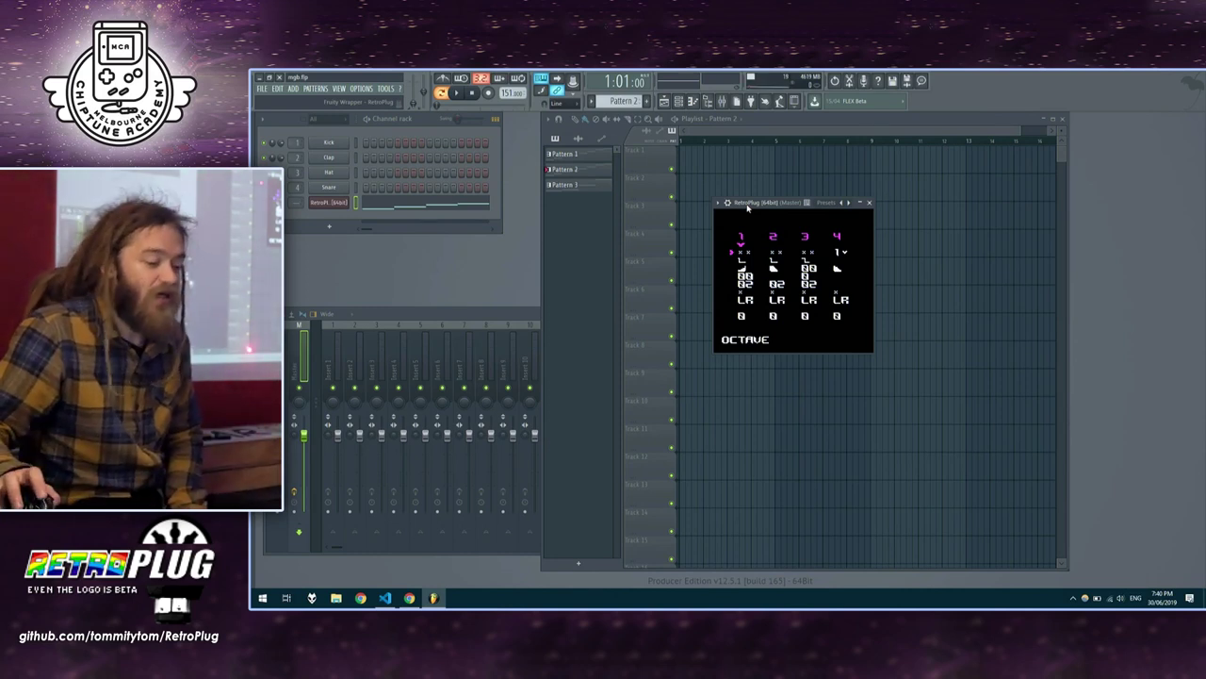
left_click_drag(748, 206, 737, 183)
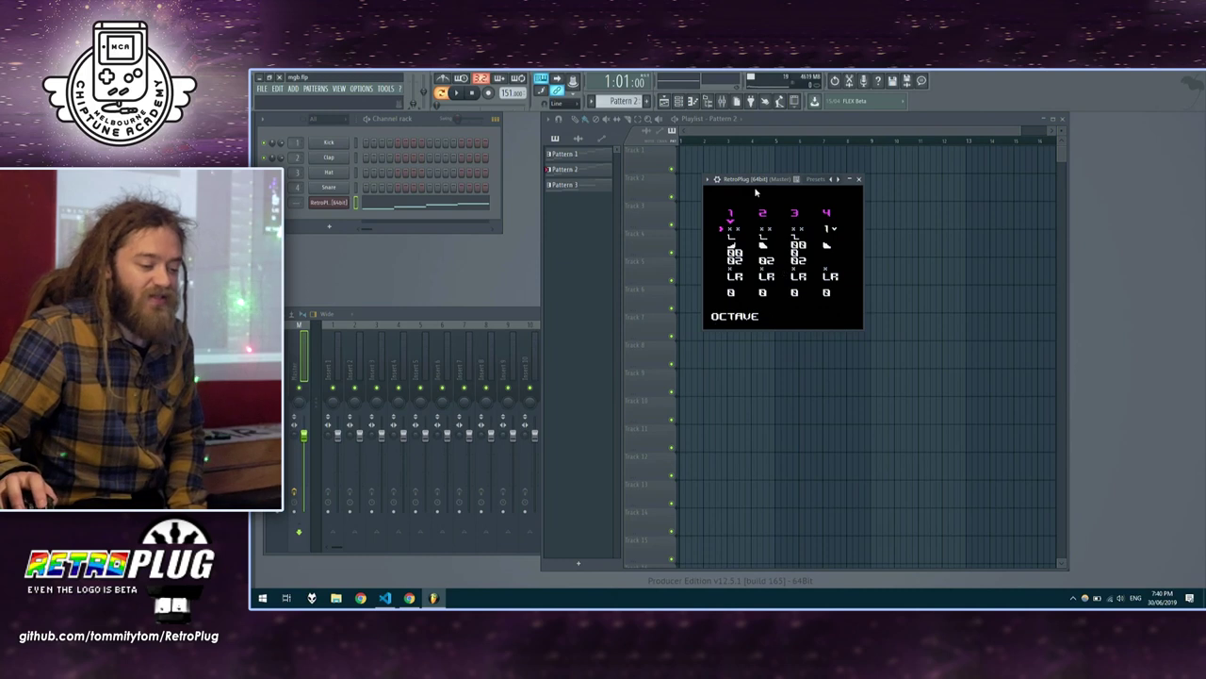
left_click_drag(755, 180, 806, 199)
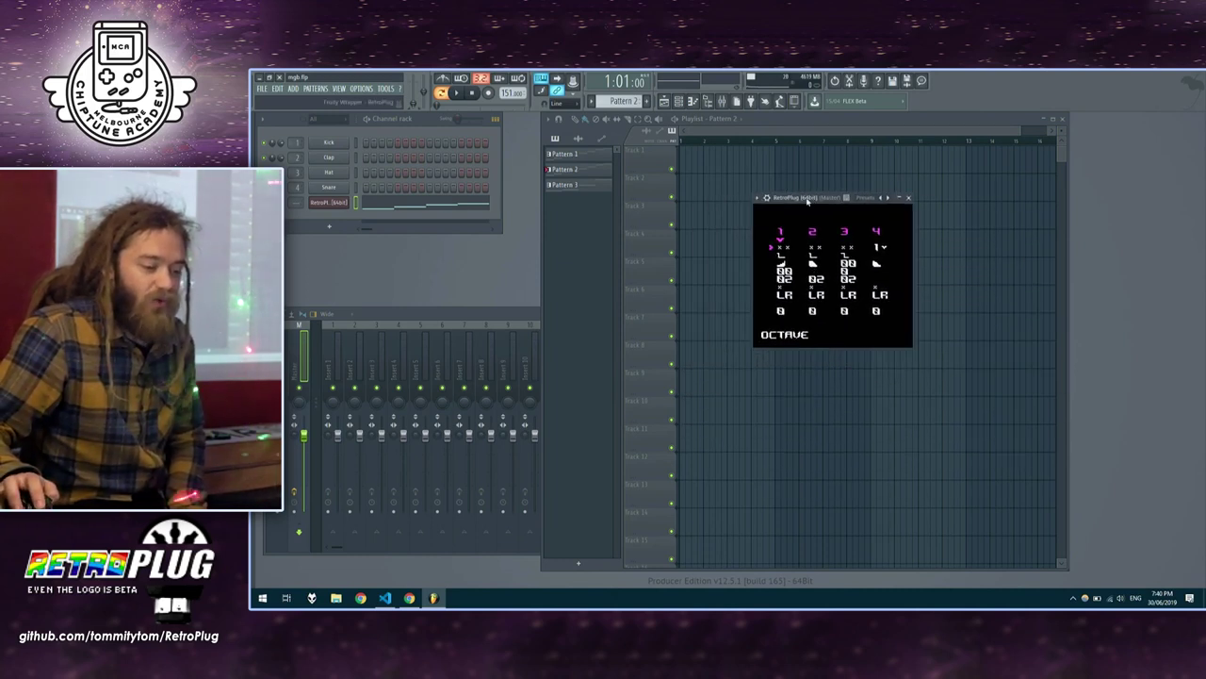
mouse_move(801, 199)
left_mouse_down()
mouse_move(730, 164)
mouse_move(762, 236)
mouse_move(783, 196)
left_mouse_up()
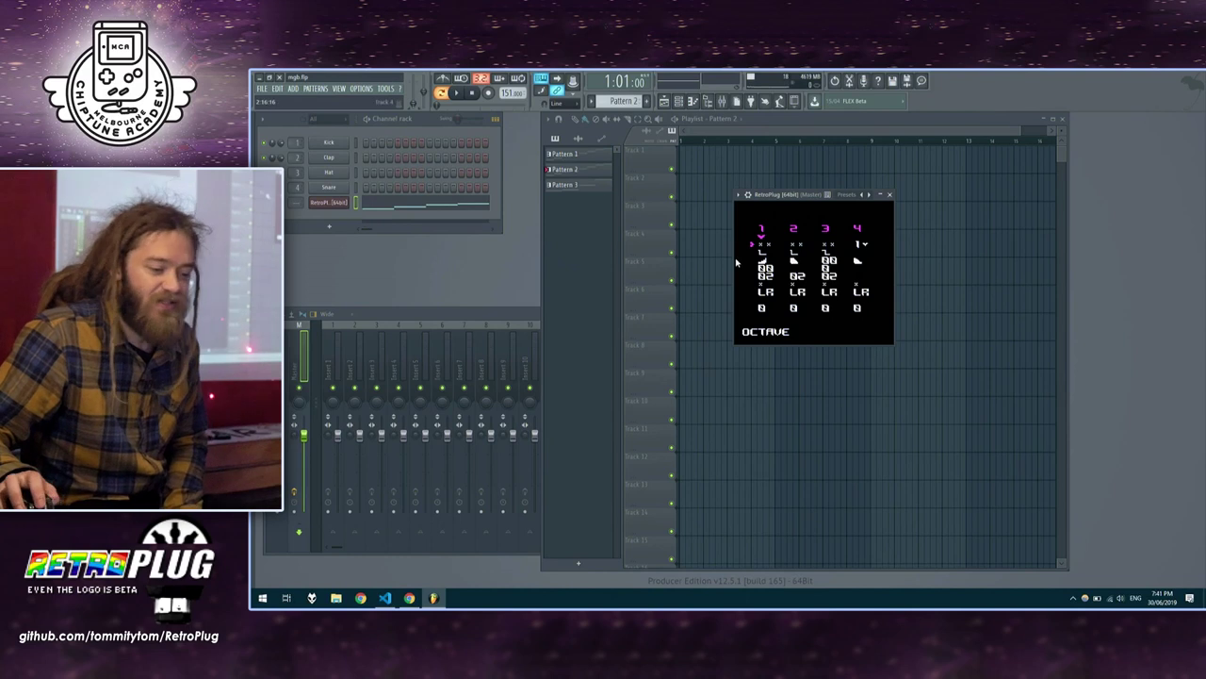
Reposition the RetroPlug window so it overlaps the pattern list and the upper start of the Playlist
left_click_drag(781, 199, 728, 153)
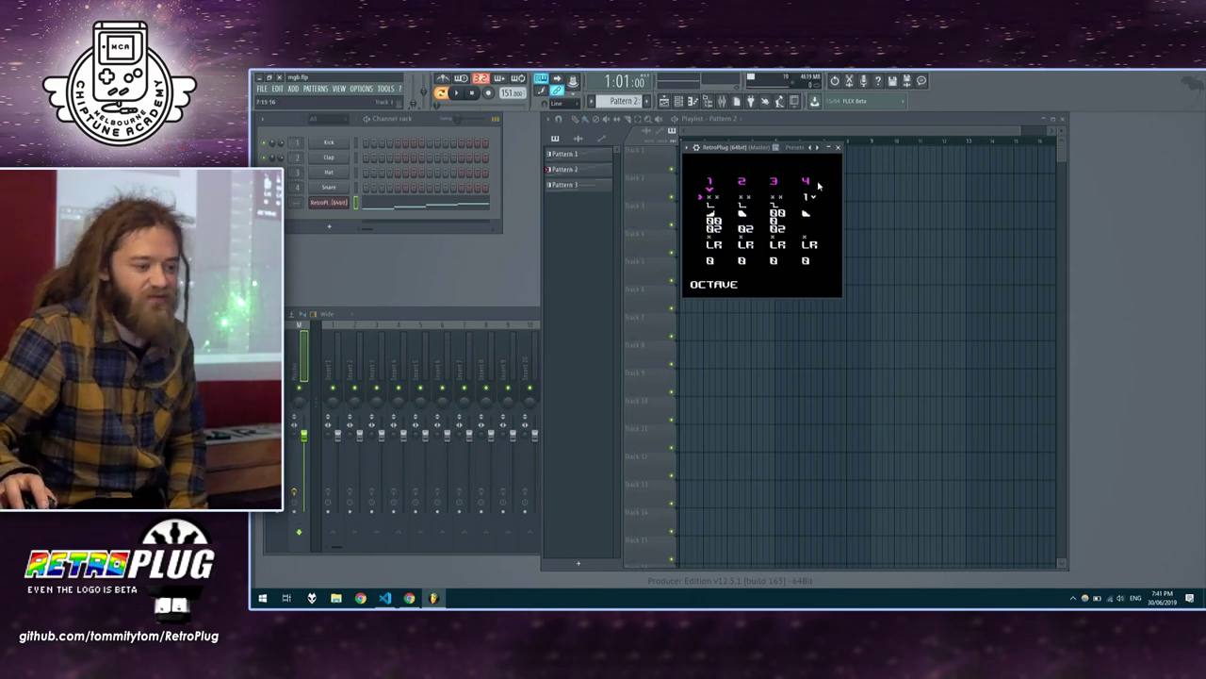
left_click_drag(724, 155, 746, 226)
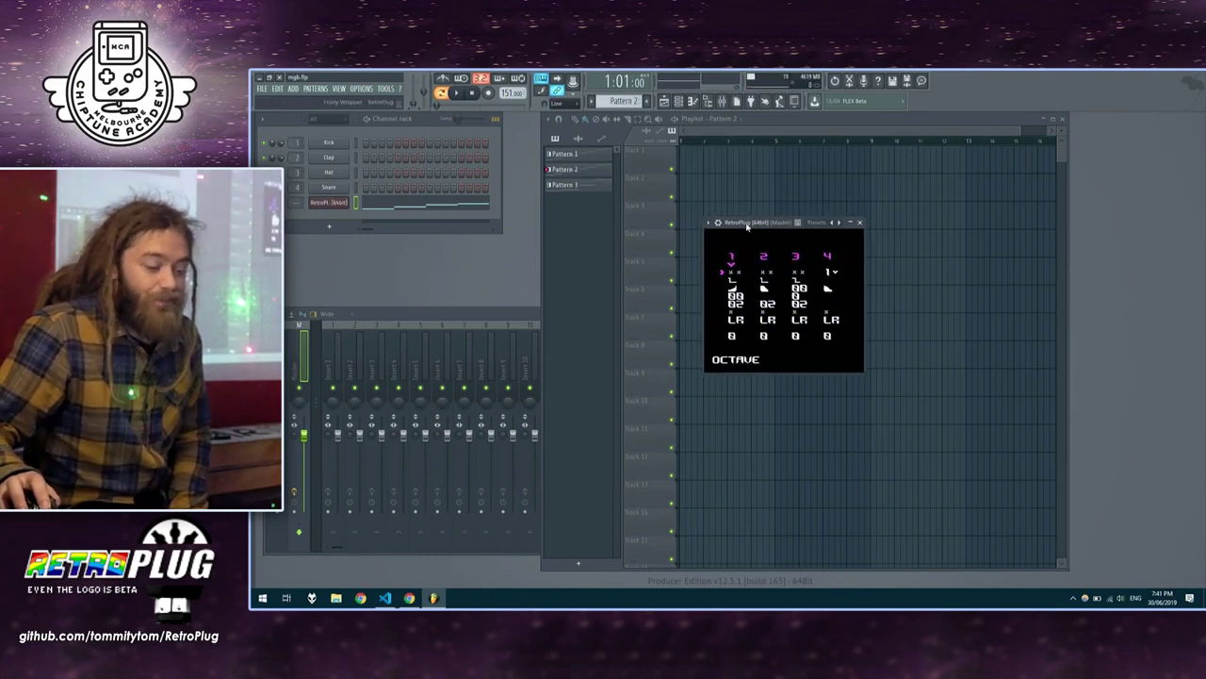
left_click_drag(748, 233, 655, 177)
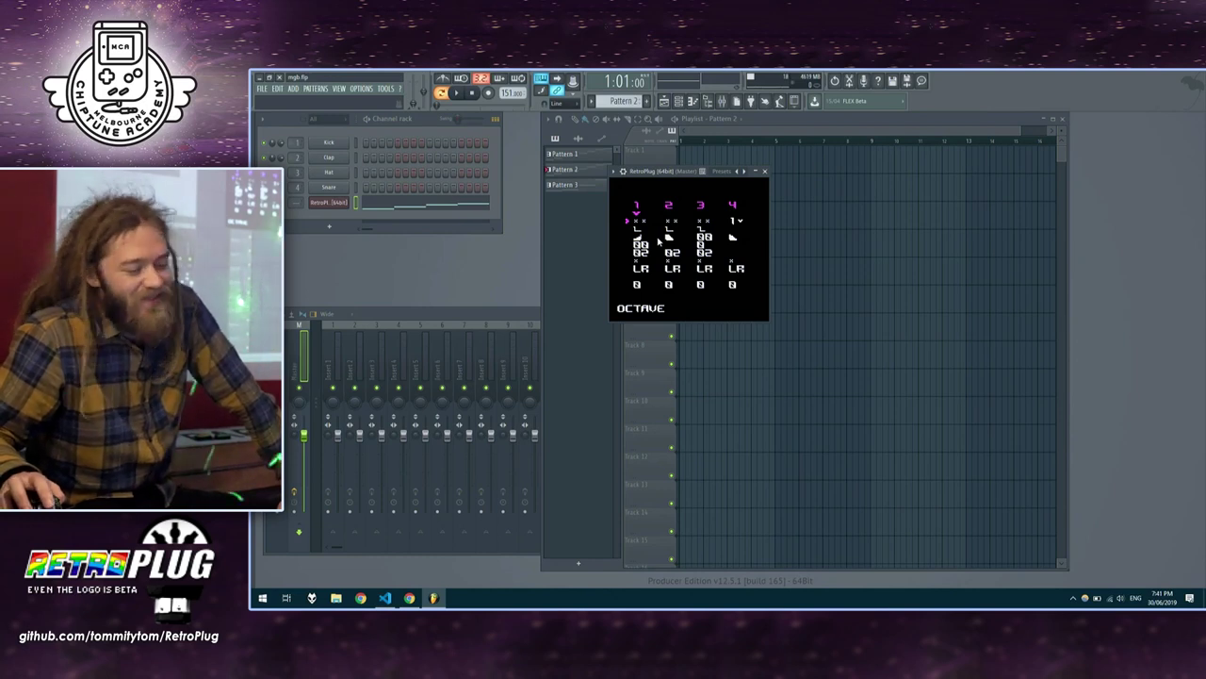
left_click_drag(666, 187, 645, 174)
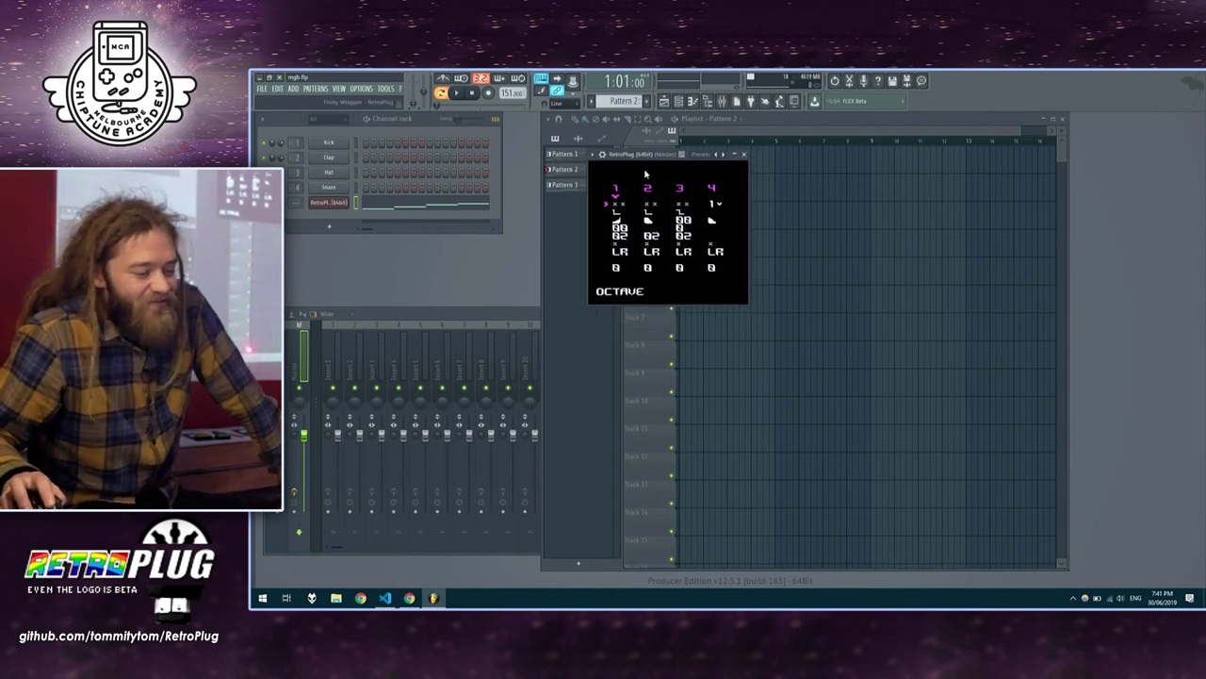
Look through RetroPlug's options for loading a ROM as a specific Game Boy model
right_click(618, 225)
mouse_move(656, 246)
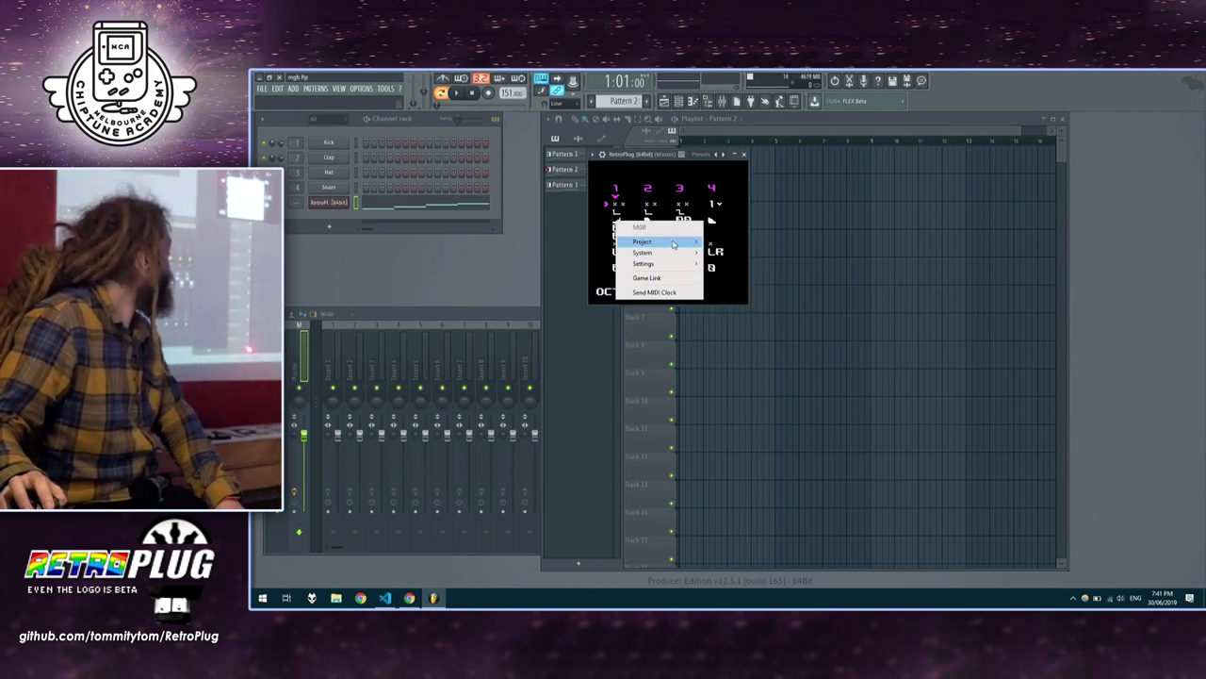
left_click(687, 216)
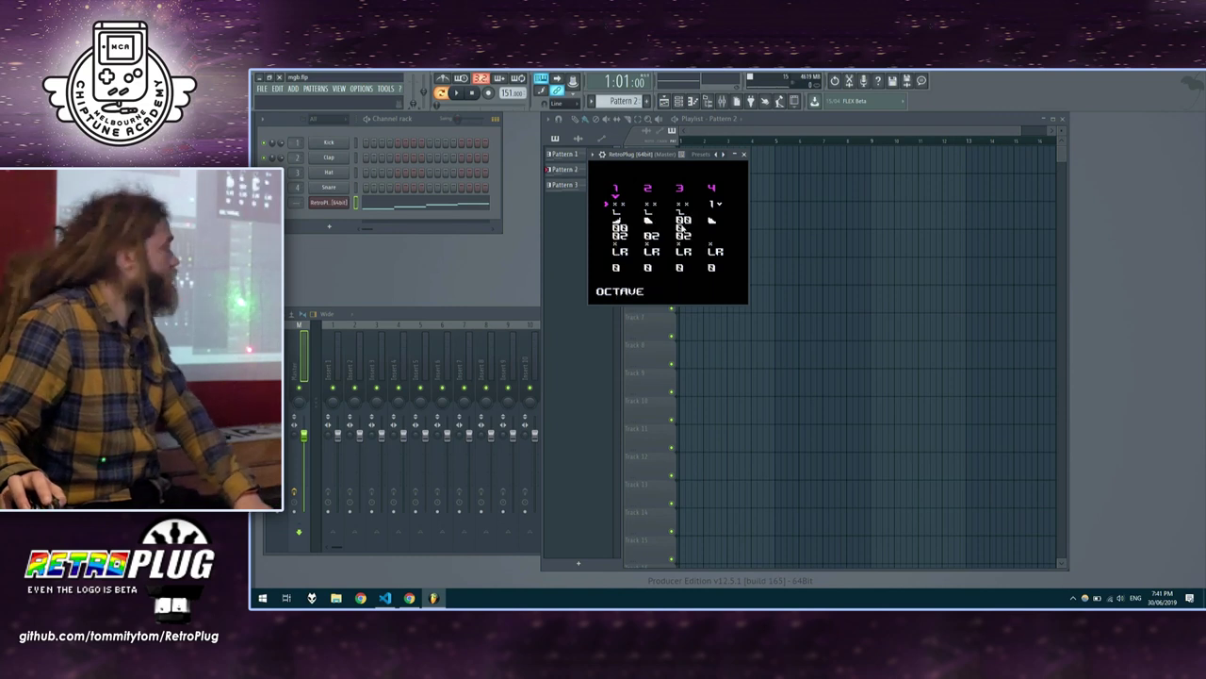
right_click(619, 191)
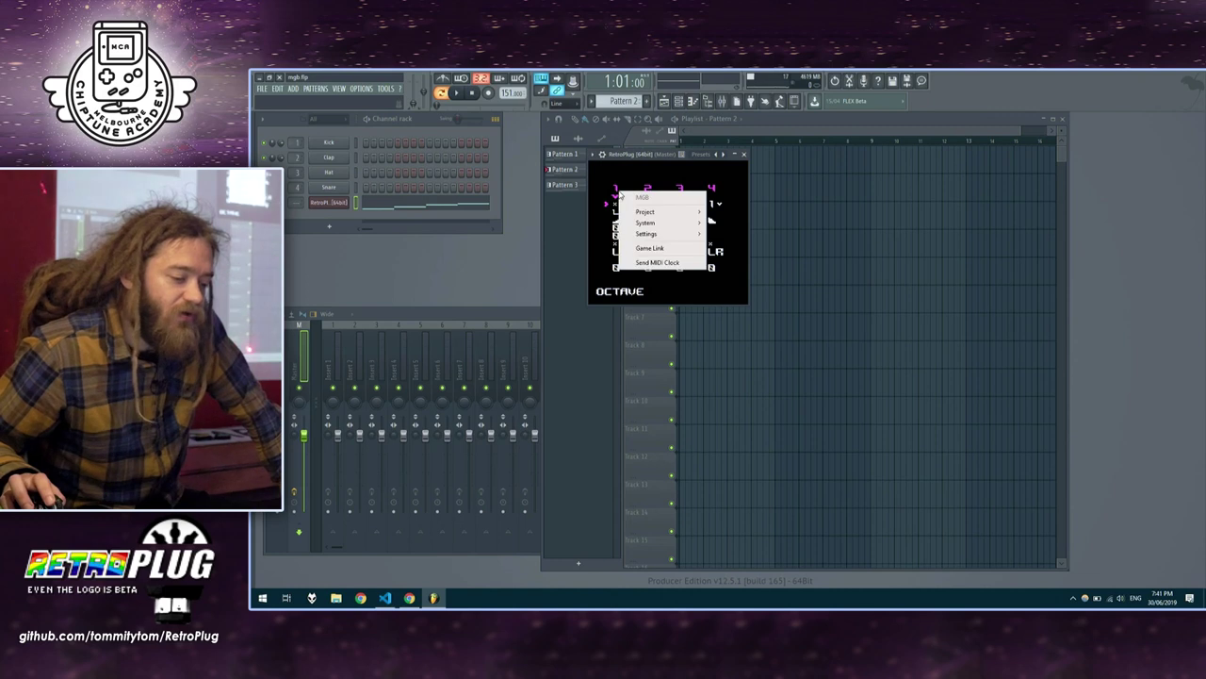
mouse_move(659, 224)
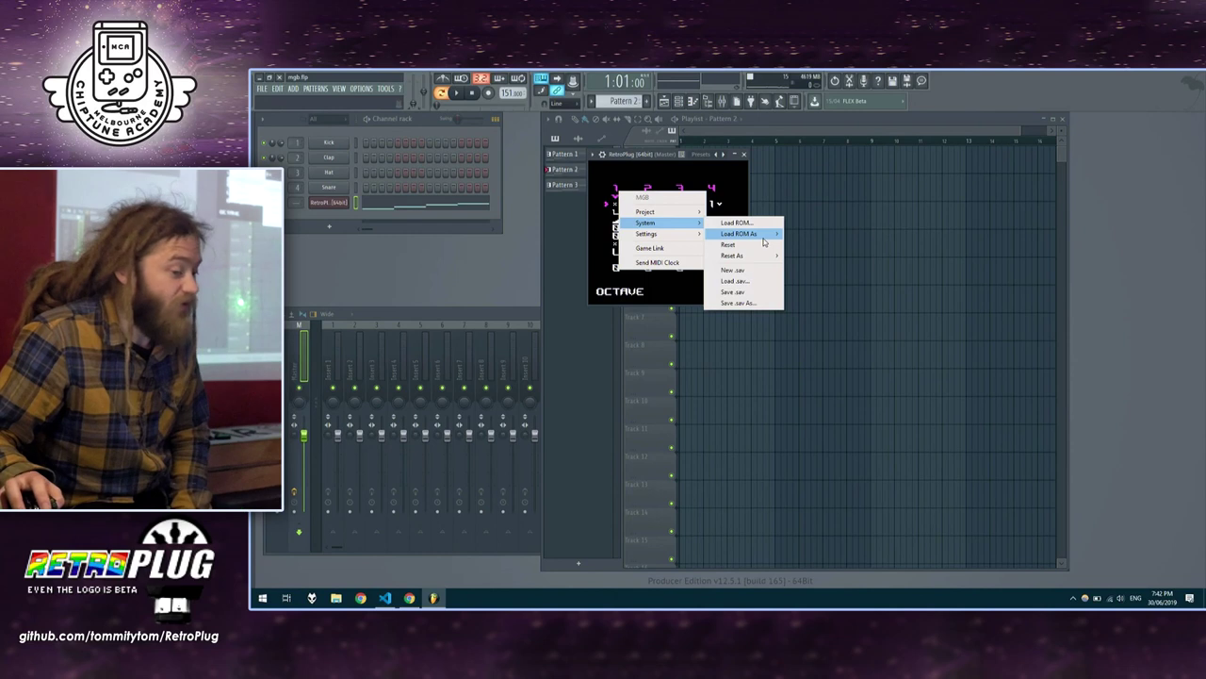
mouse_move(763, 236)
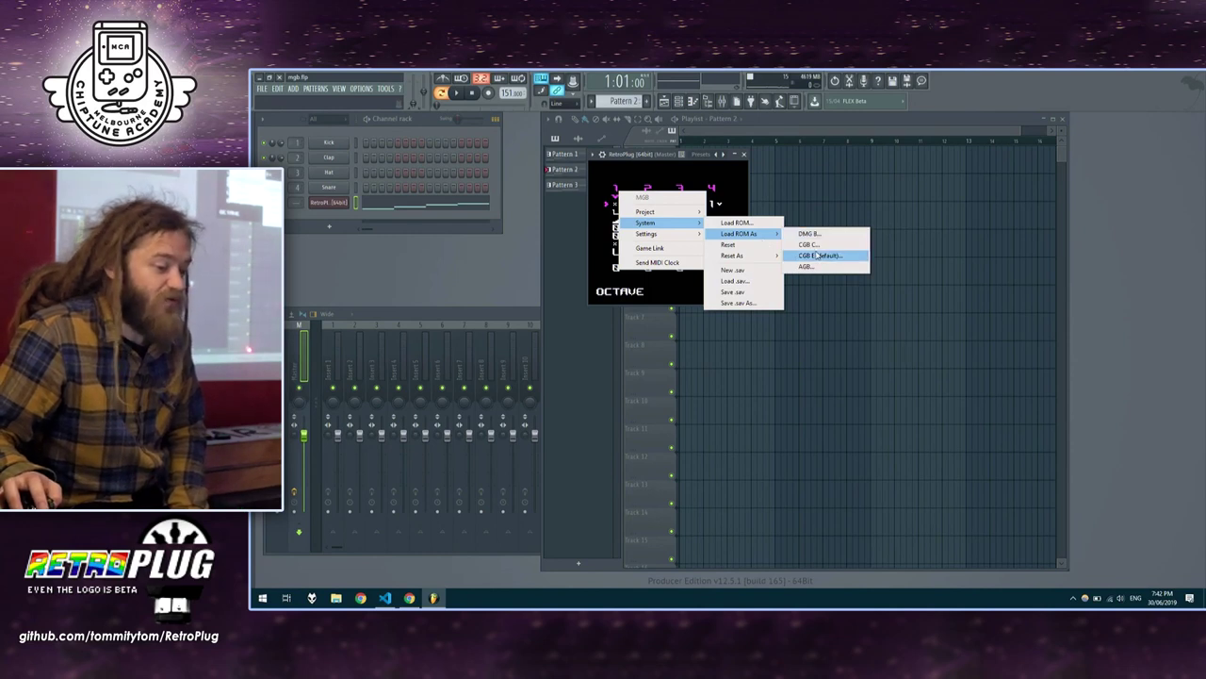
left_click(809, 234)
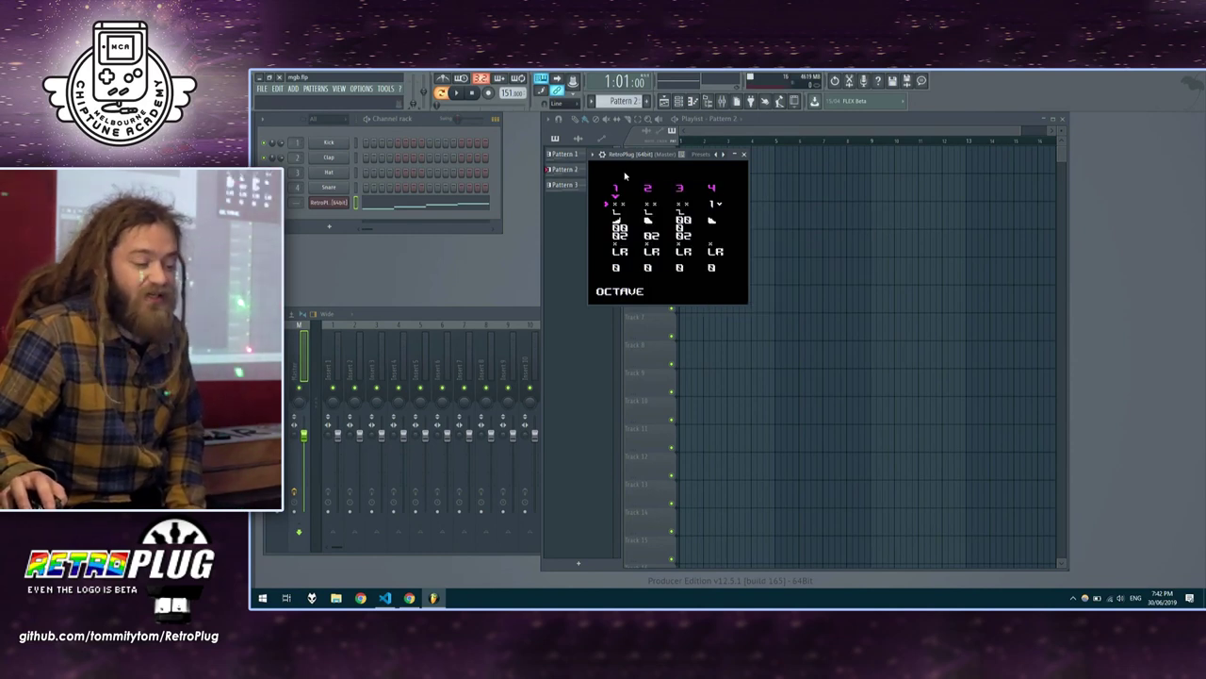
Reset the emulated system as DMG B and move the RetroPlug window slightly lower
right_click(674, 209)
mouse_move(716, 238)
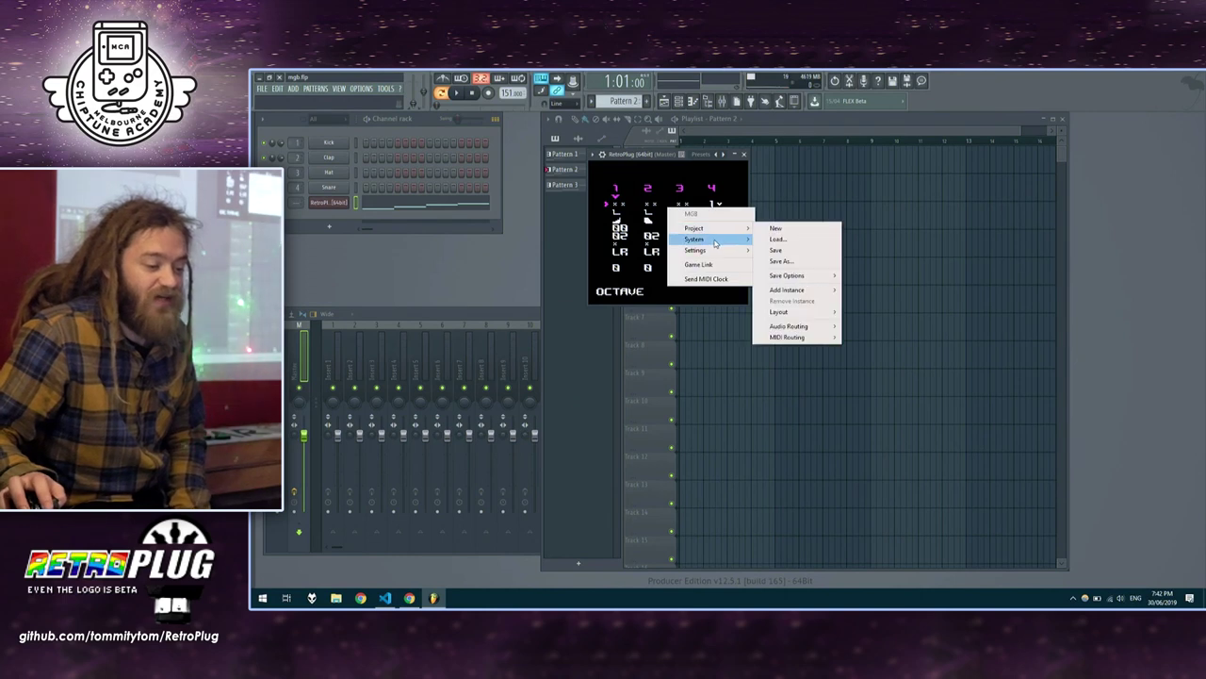
mouse_move(787, 272)
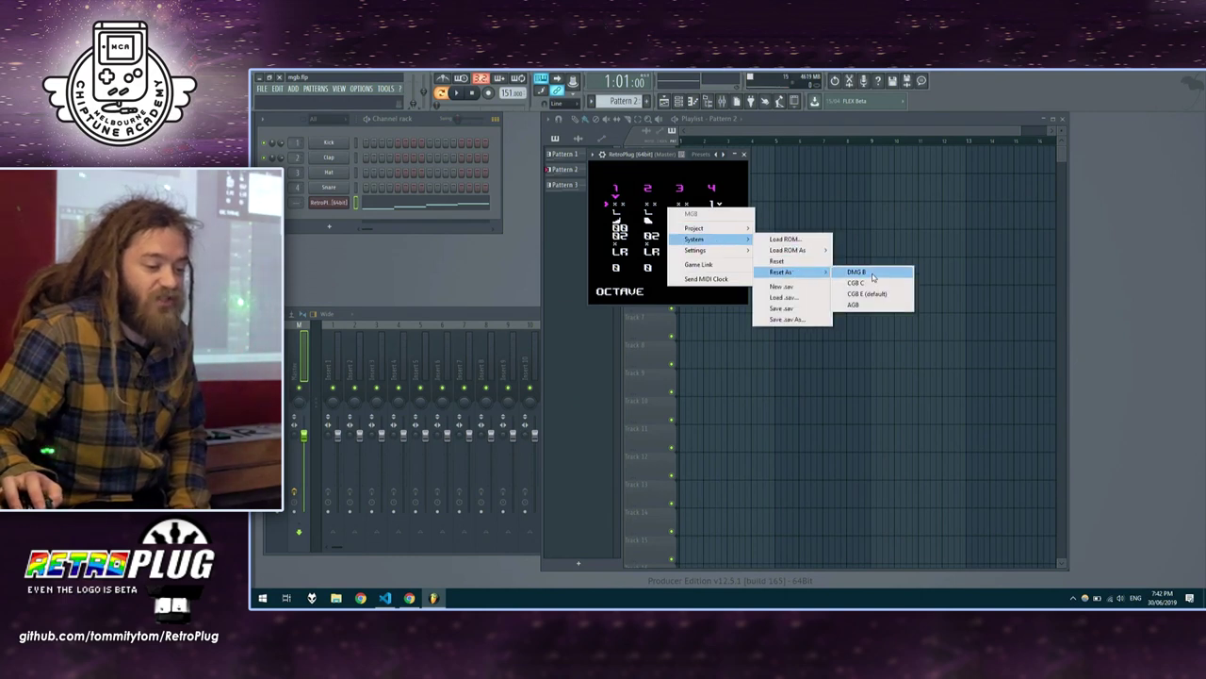
left_click(857, 272)
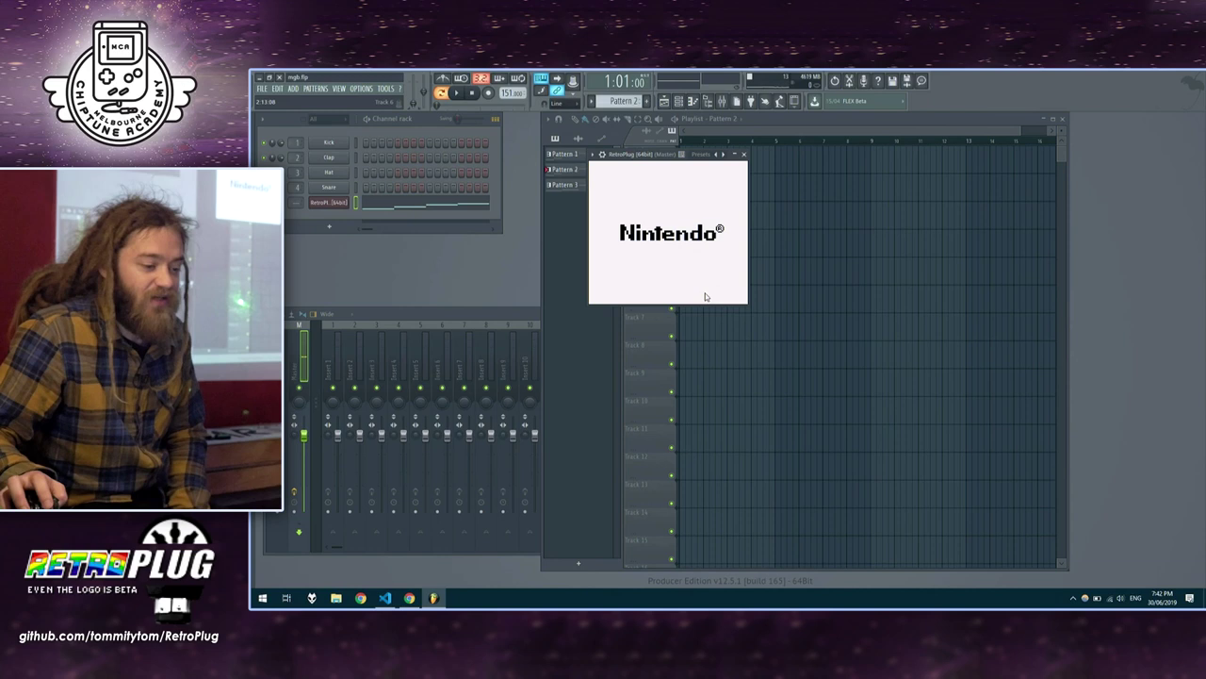
left_click_drag(642, 158, 629, 362)
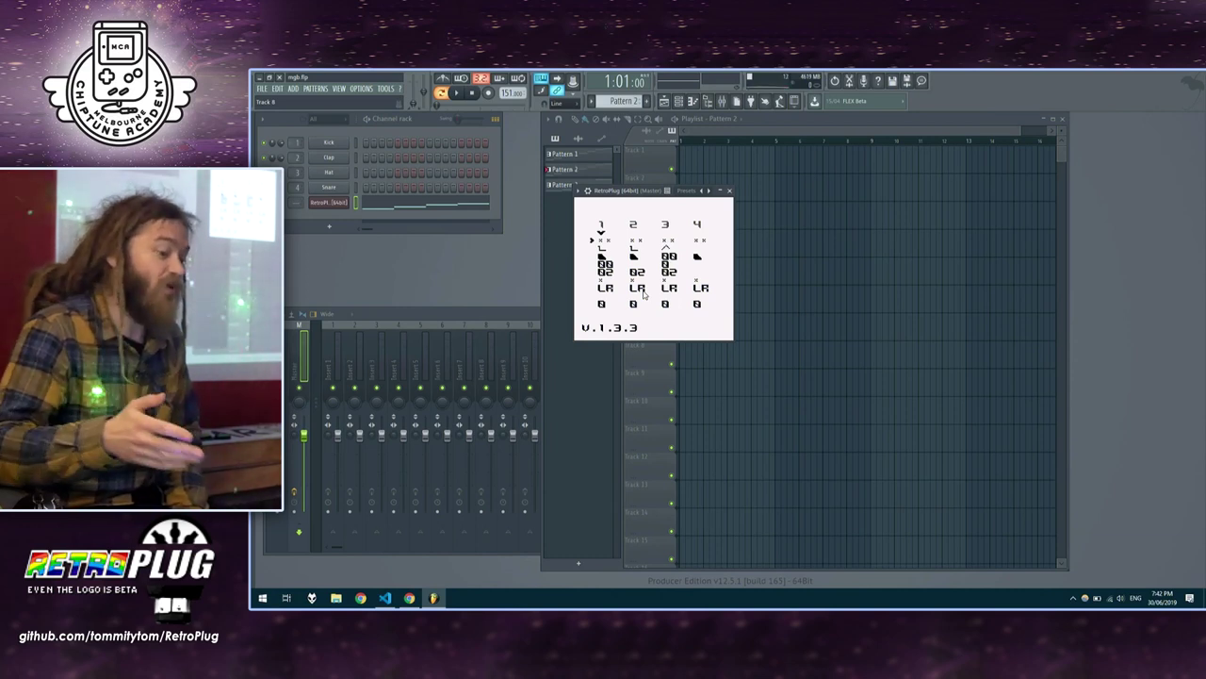
Reset the emulated system as CGB E (default) and move the RetroPlug window onto the Playlist grid
right_click(641, 279)
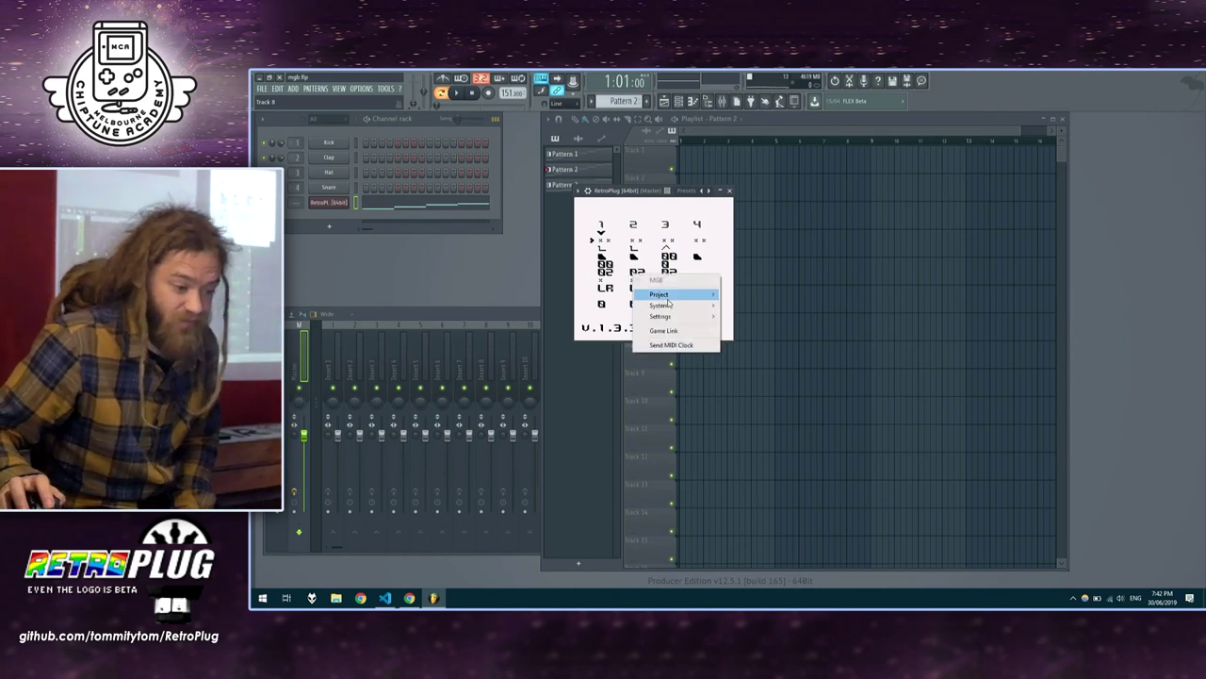
mouse_move(679, 305)
mouse_move(765, 337)
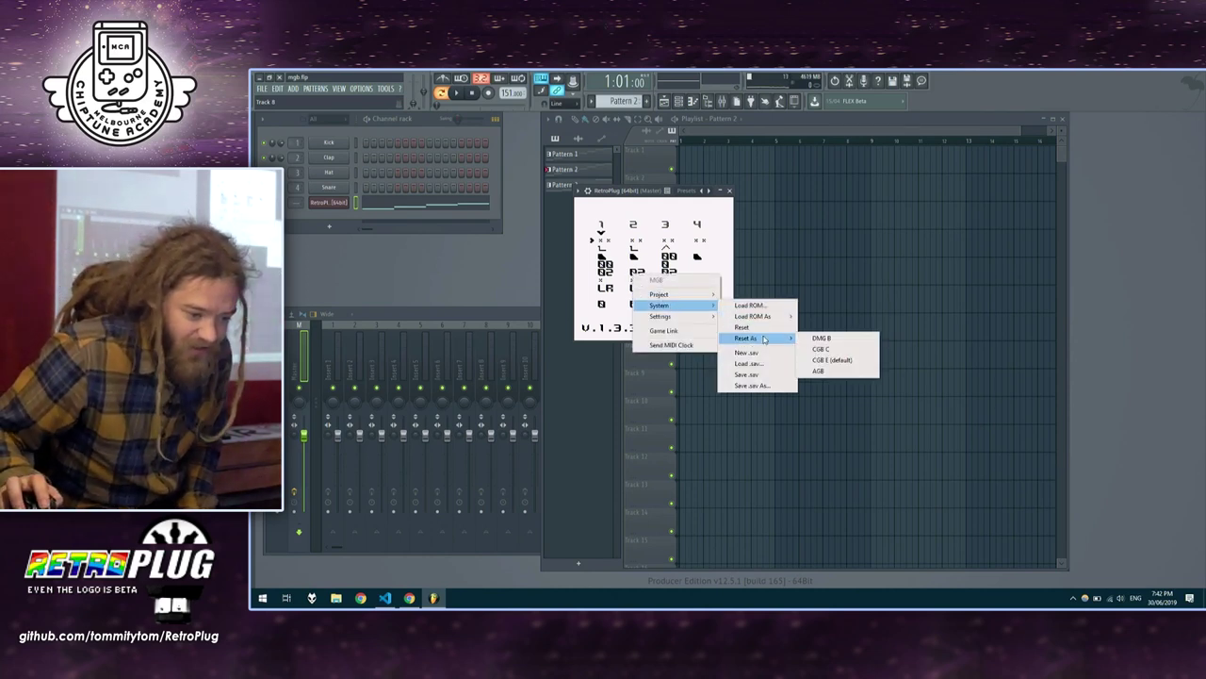
left_click(835, 360)
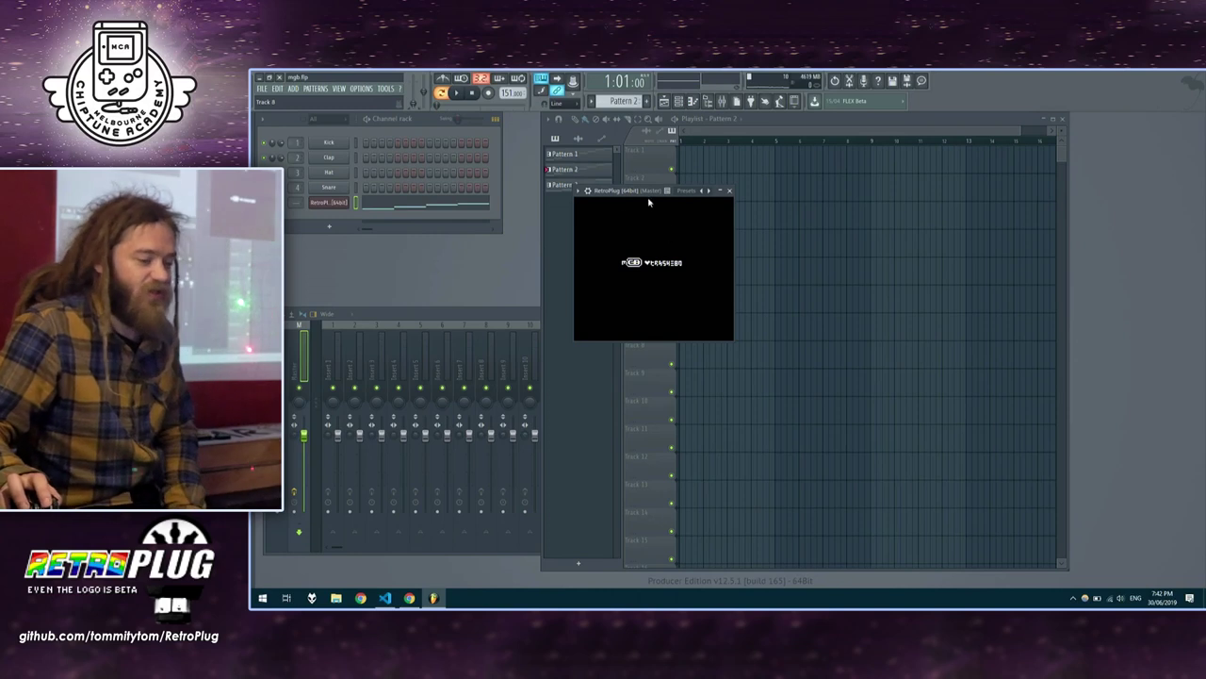
left_click_drag(625, 195, 754, 191)
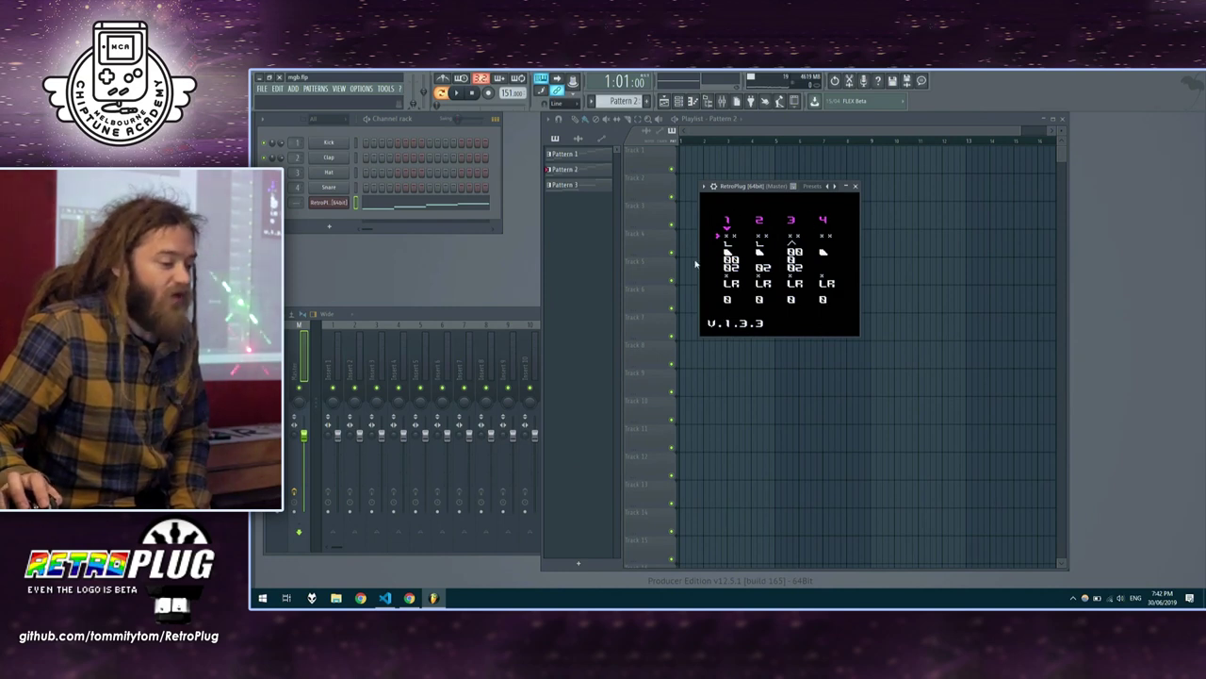
left_click_drag(758, 192, 730, 181)
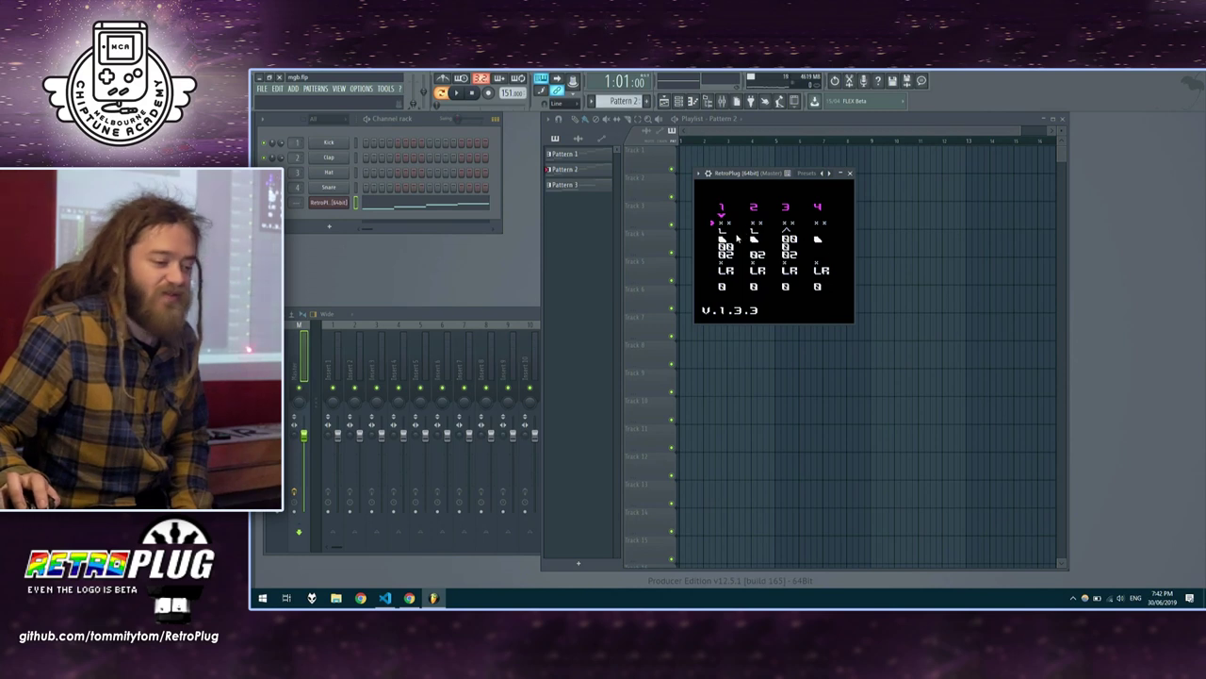
Open the RetroPlug channel's piano roll and place it over the Mixer and the lower Channel rack
right_click(343, 203)
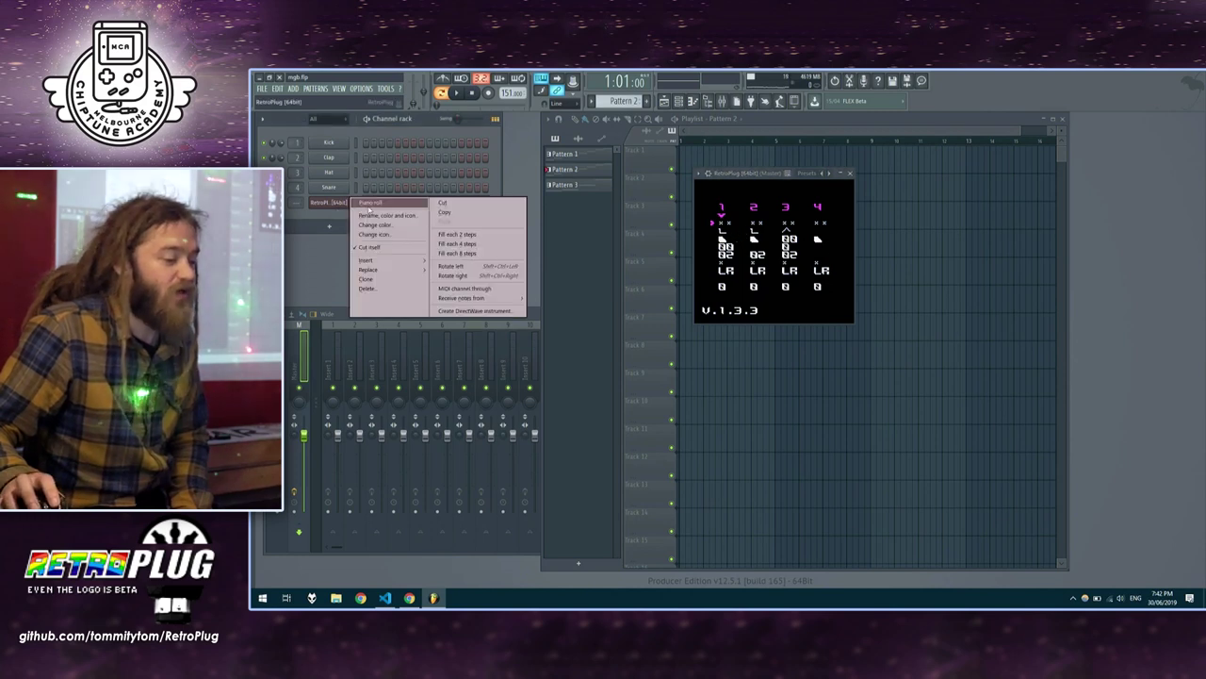
left_click(377, 208)
left_click_drag(984, 172, 566, 194)
Switch to Pattern 3 and arrange the RetroPlug and piano roll windows so they clear each other and the Channel rack
scroll(528, 286, "up", 3)
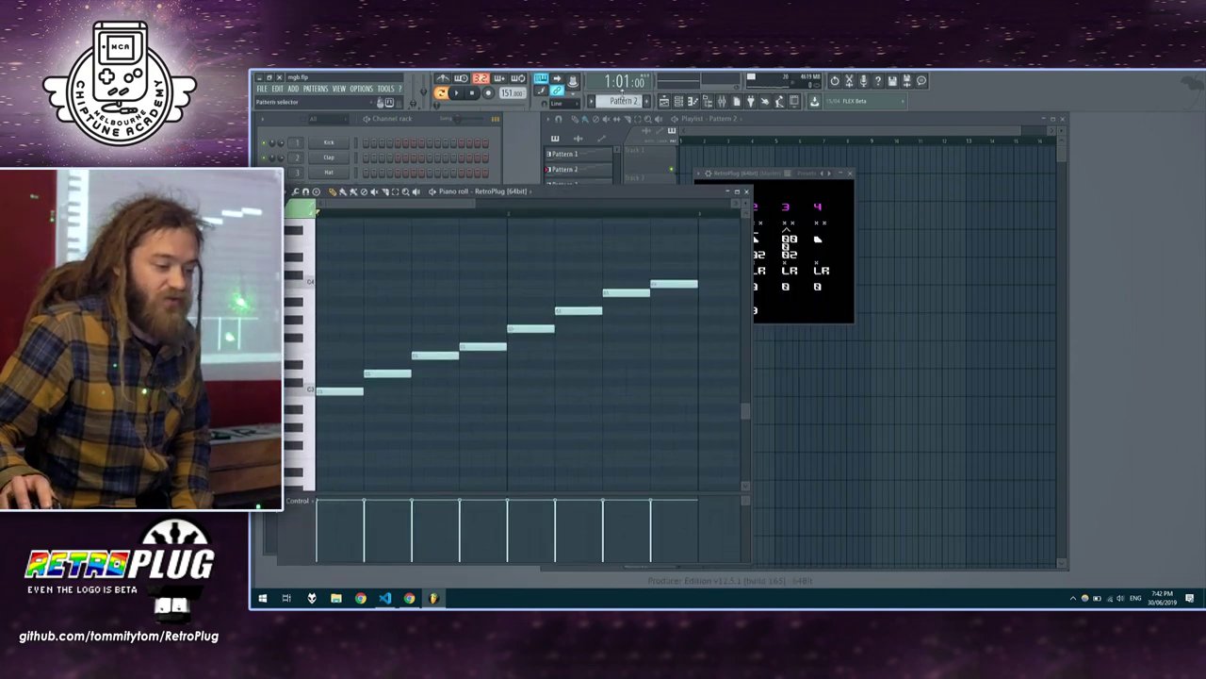
scroll(622, 98, "down", 1)
scroll(667, 304, "up", 3)
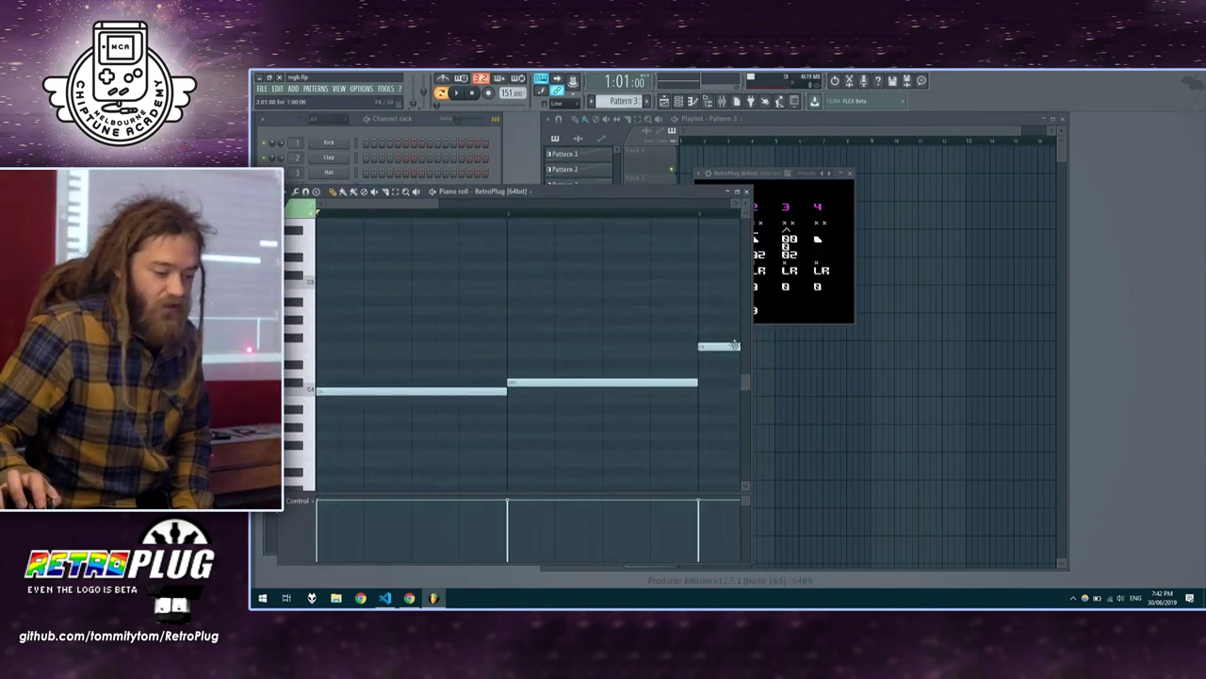
left_click_drag(438, 203, 907, 174)
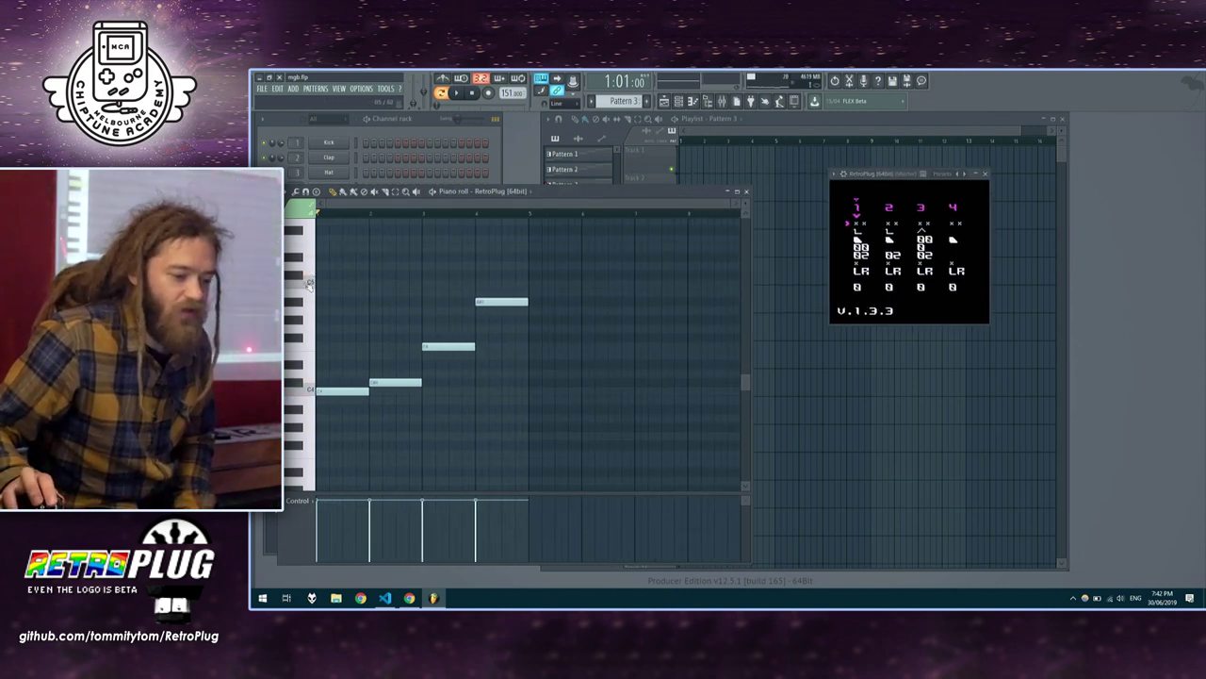
scroll(307, 392, "up", 3)
scroll(307, 410, "down", 2)
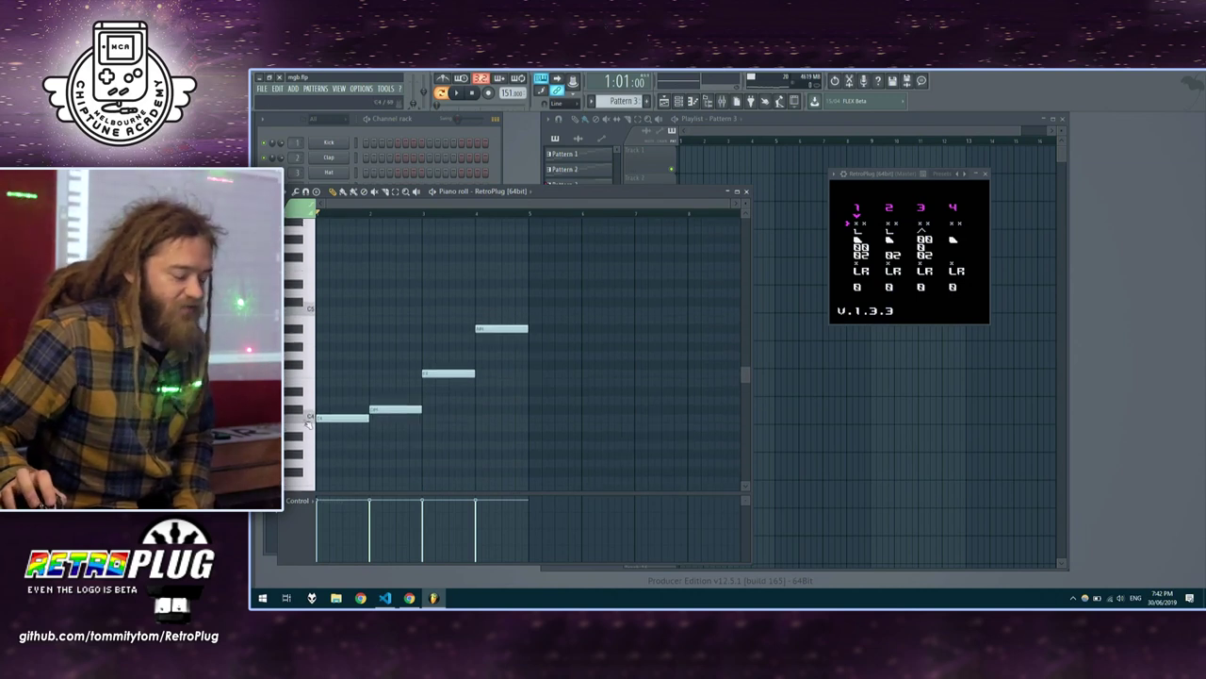
left_click_drag(552, 192, 553, 237)
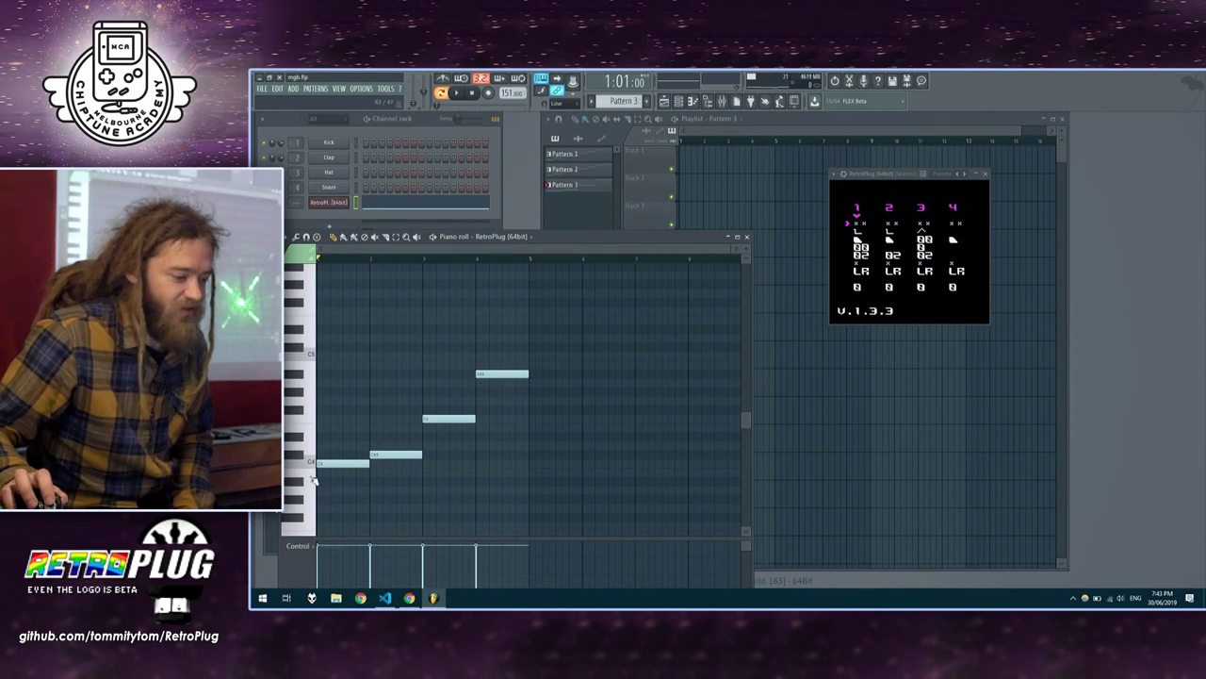
Audition notes by sweeping the piano roll keyboard from around C4 to above C5 and back
left_click_drag(312, 463, 311, 371)
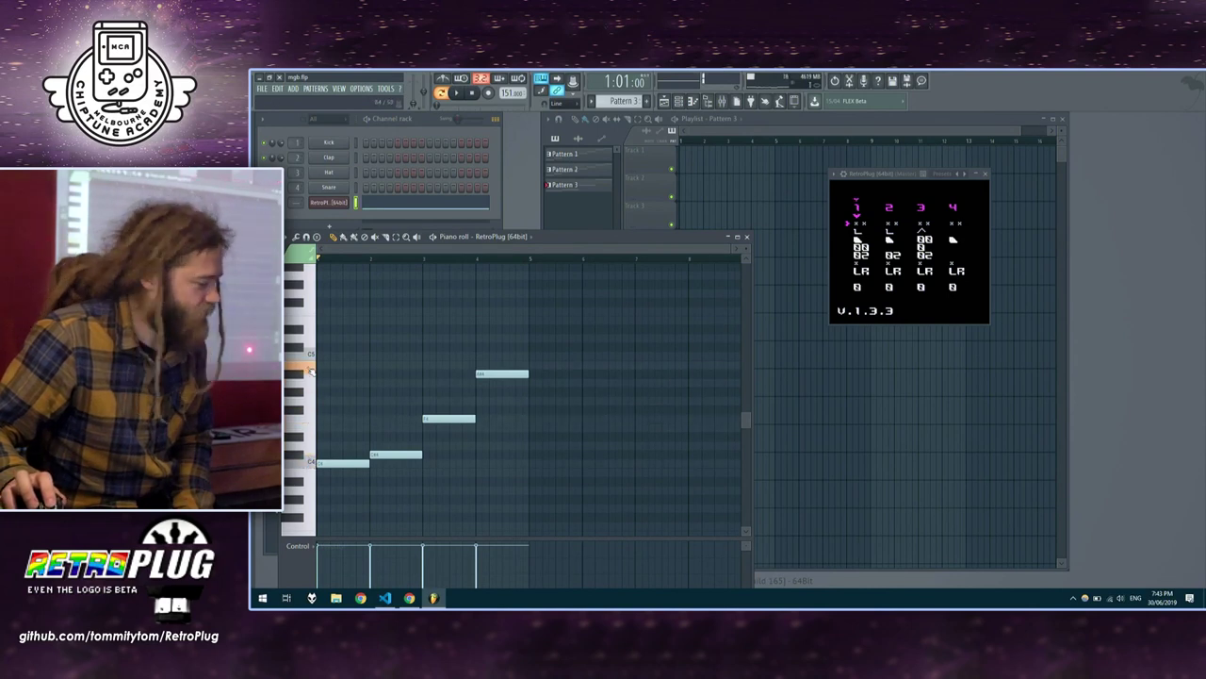
left_click_drag(312, 305, 320, 273)
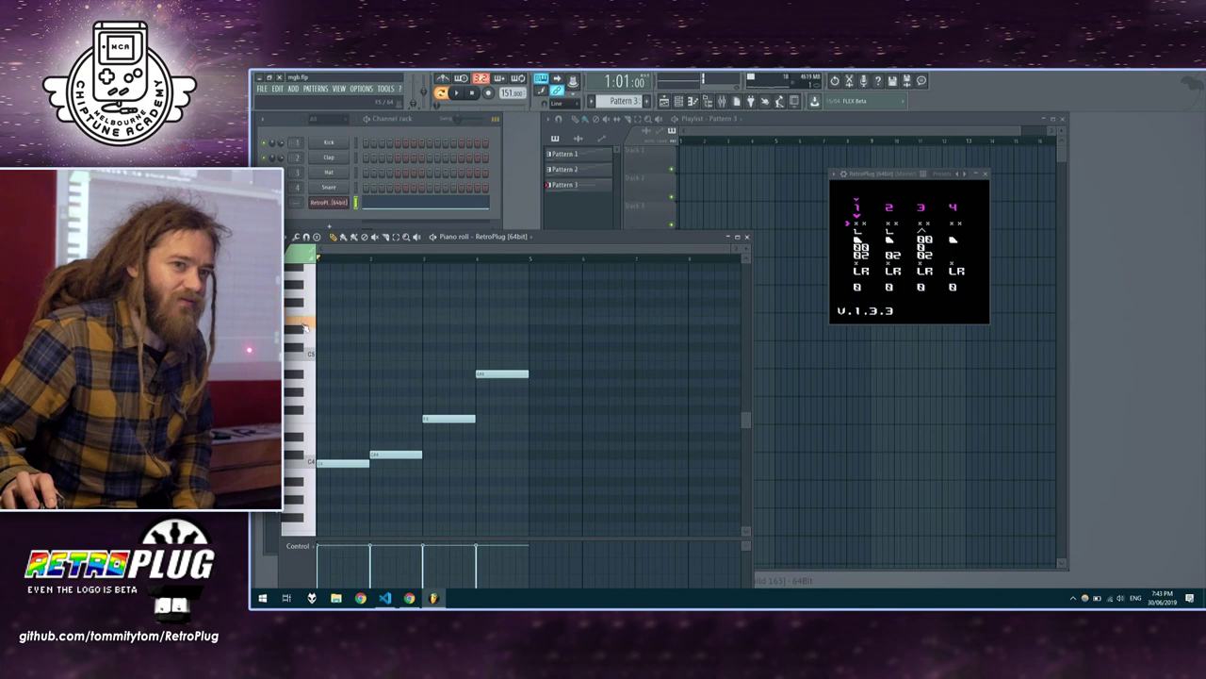
left_click_drag(303, 353, 310, 477)
Play and stop Pattern 1, moving the Playlist and RetroPlug windows so the plugin and piano roll notes stay in view
mouse_move(870, 180)
left_mouse_down()
mouse_move(881, 171)
mouse_move(858, 186)
left_mouse_up()
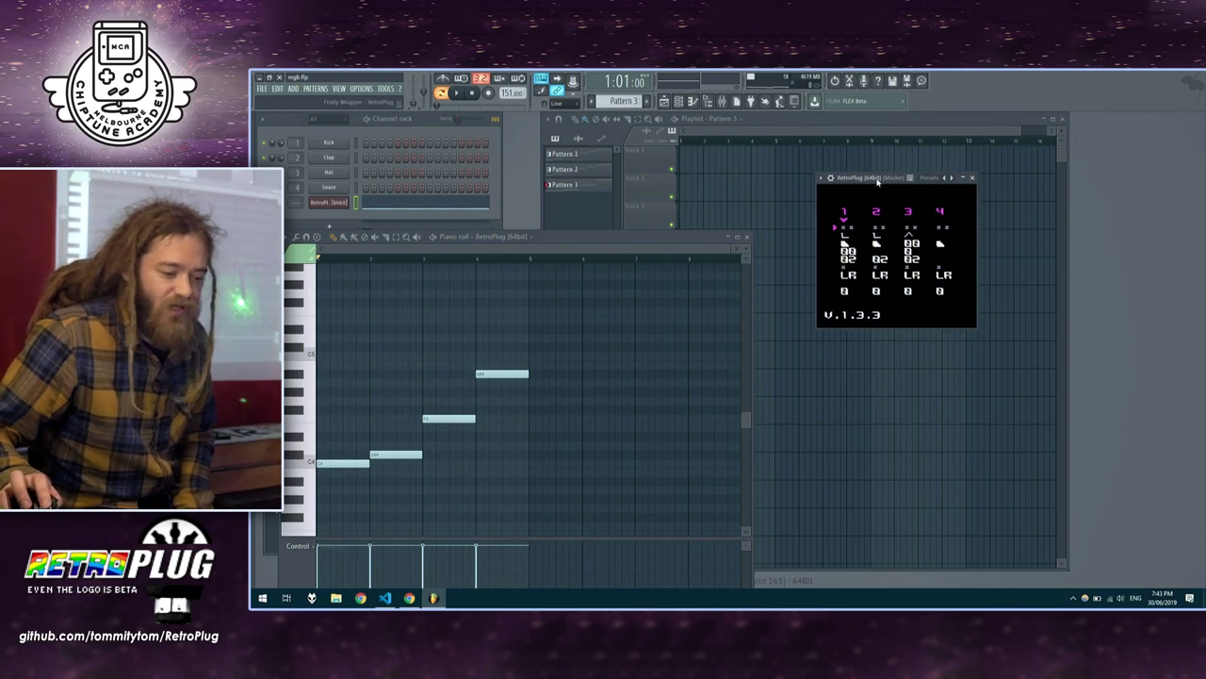
left_click(577, 153)
key("space")
scroll(689, 154, "down", 1)
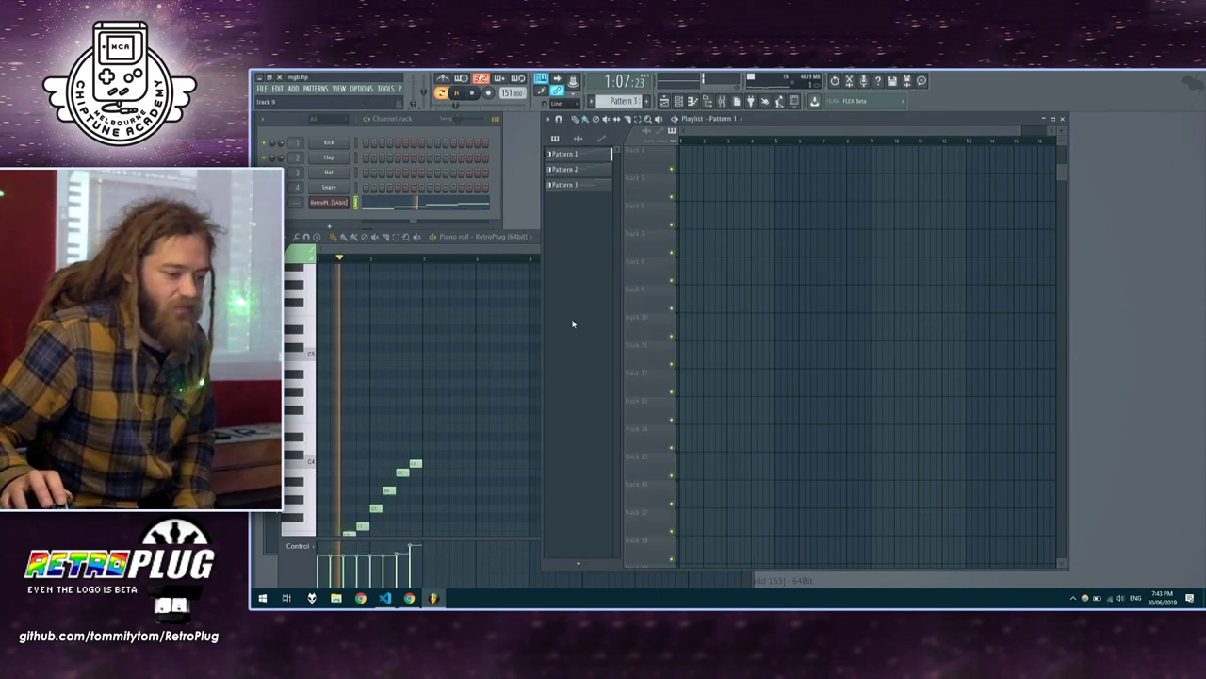
left_click_drag(892, 124, 1019, 342)
left_click_drag(864, 185, 810, 161)
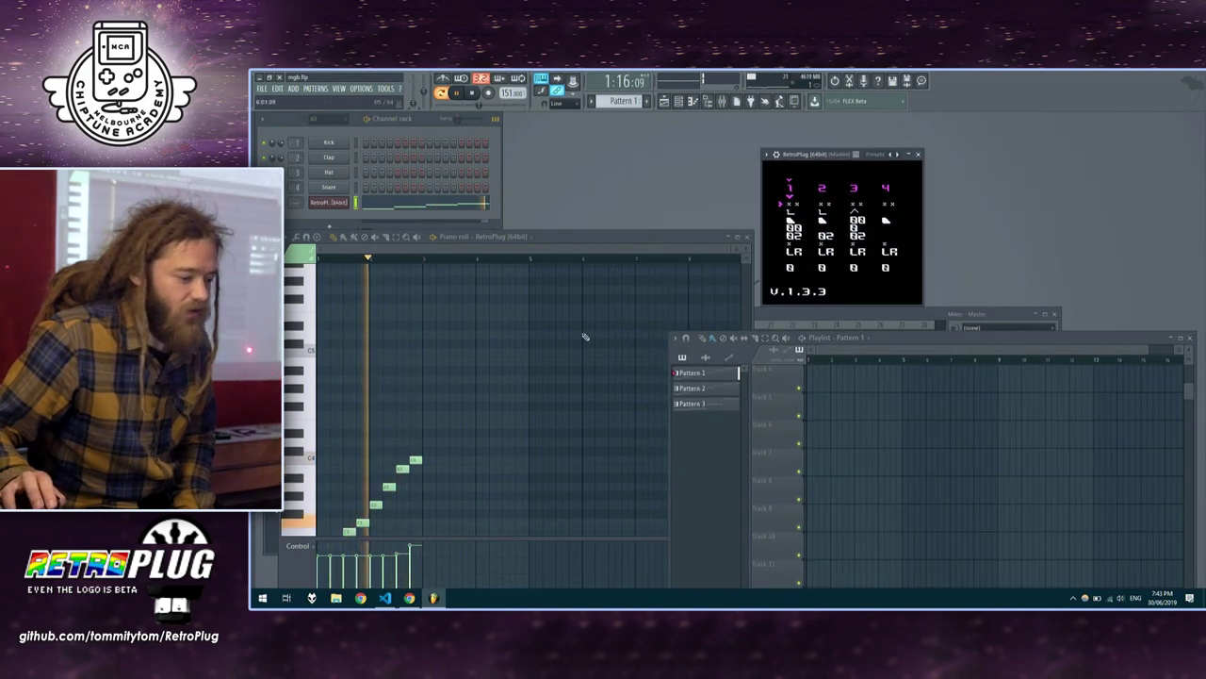
scroll(556, 339, "down", 4)
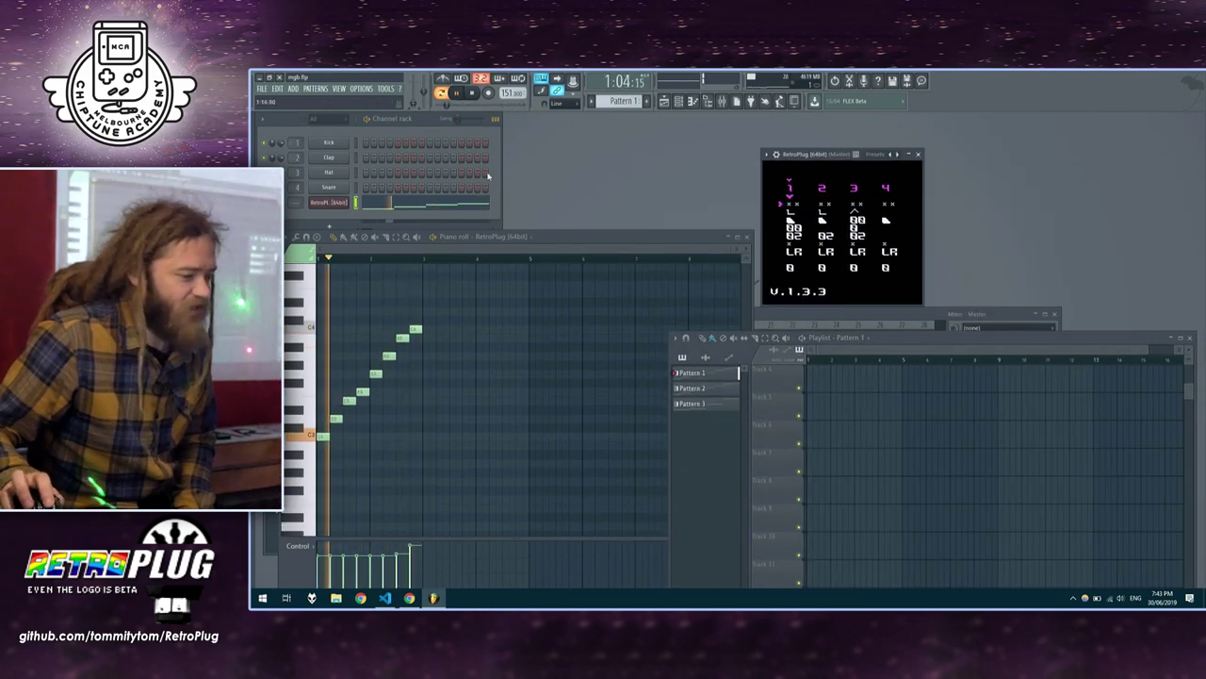
key("space")
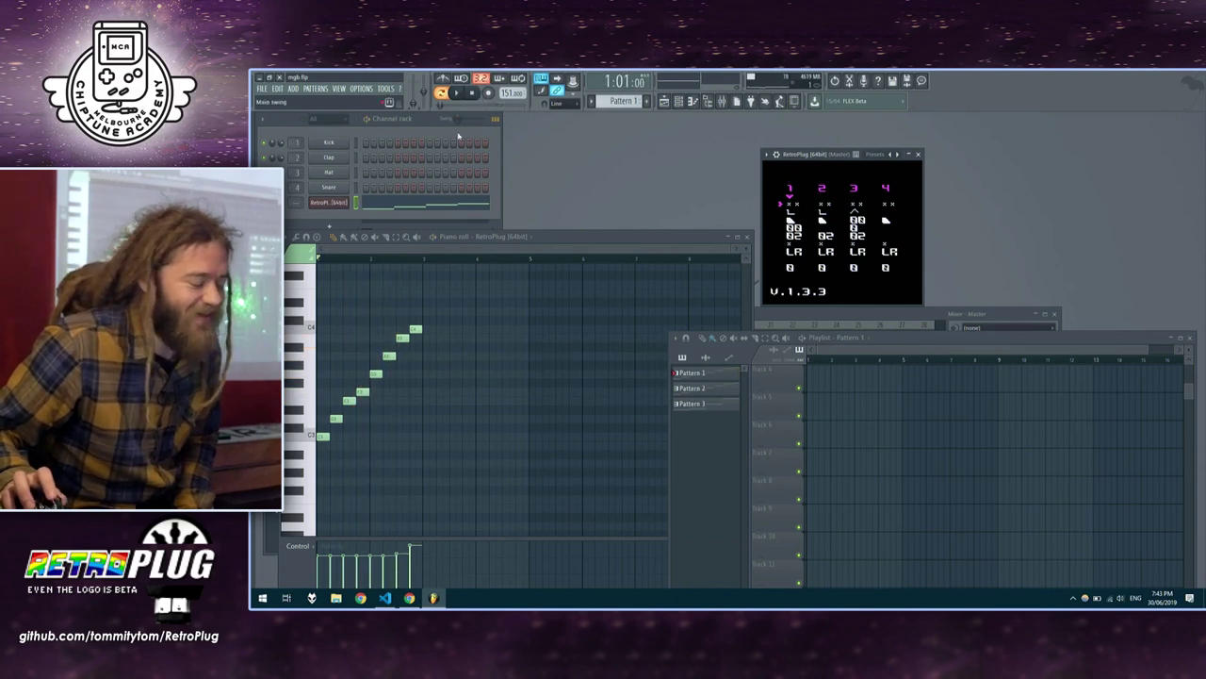
Set the piano roll's color group to MIDI channel 2 and audition several keys on it
left_click(301, 253)
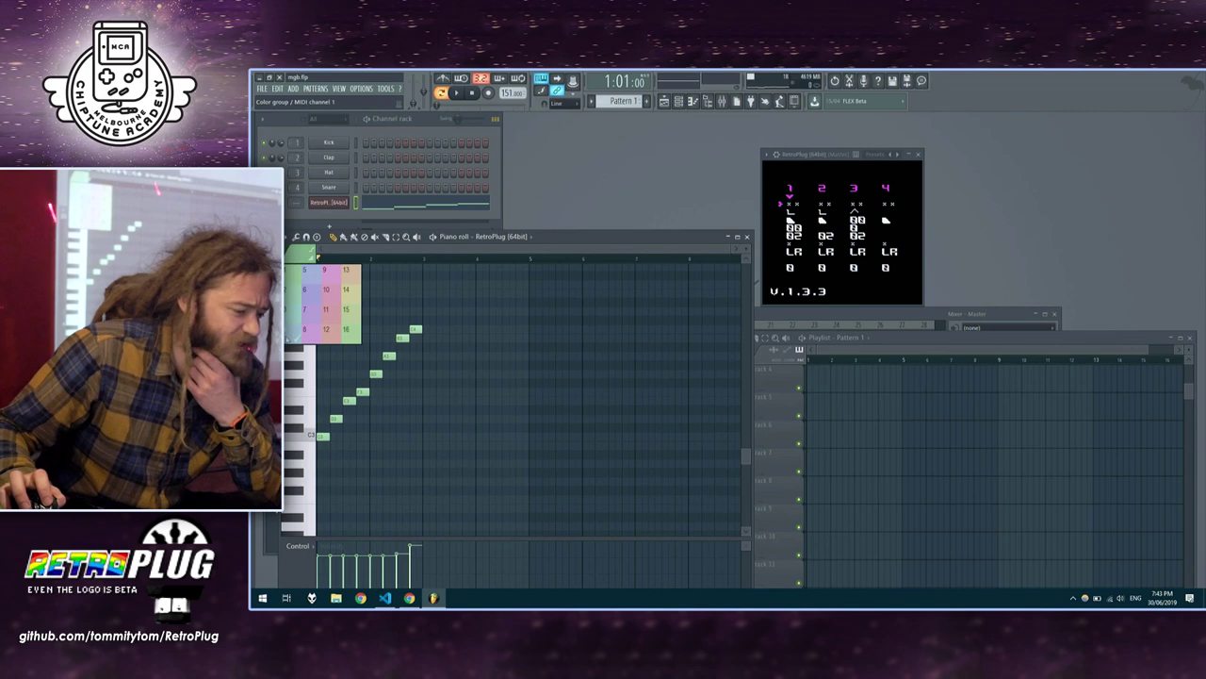
left_click(292, 303)
left_click(307, 380)
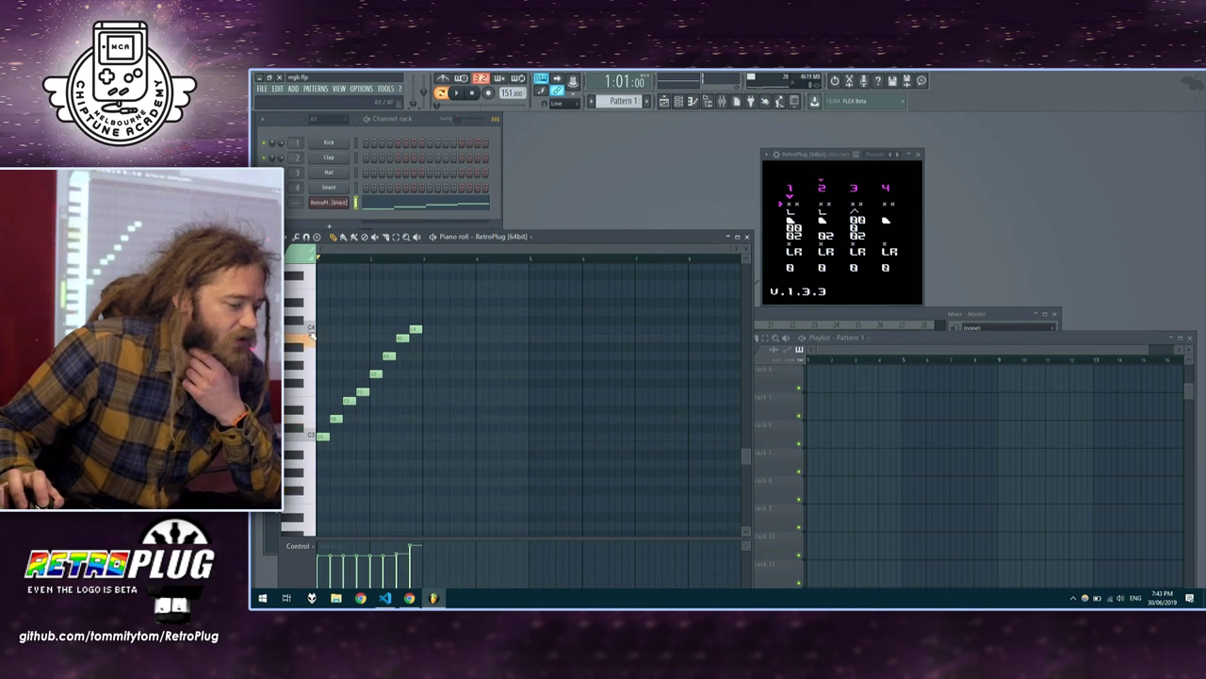
mouse_move(311, 304)
left_mouse_down()
mouse_move(307, 268)
mouse_move(312, 434)
mouse_move(319, 309)
left_mouse_up()
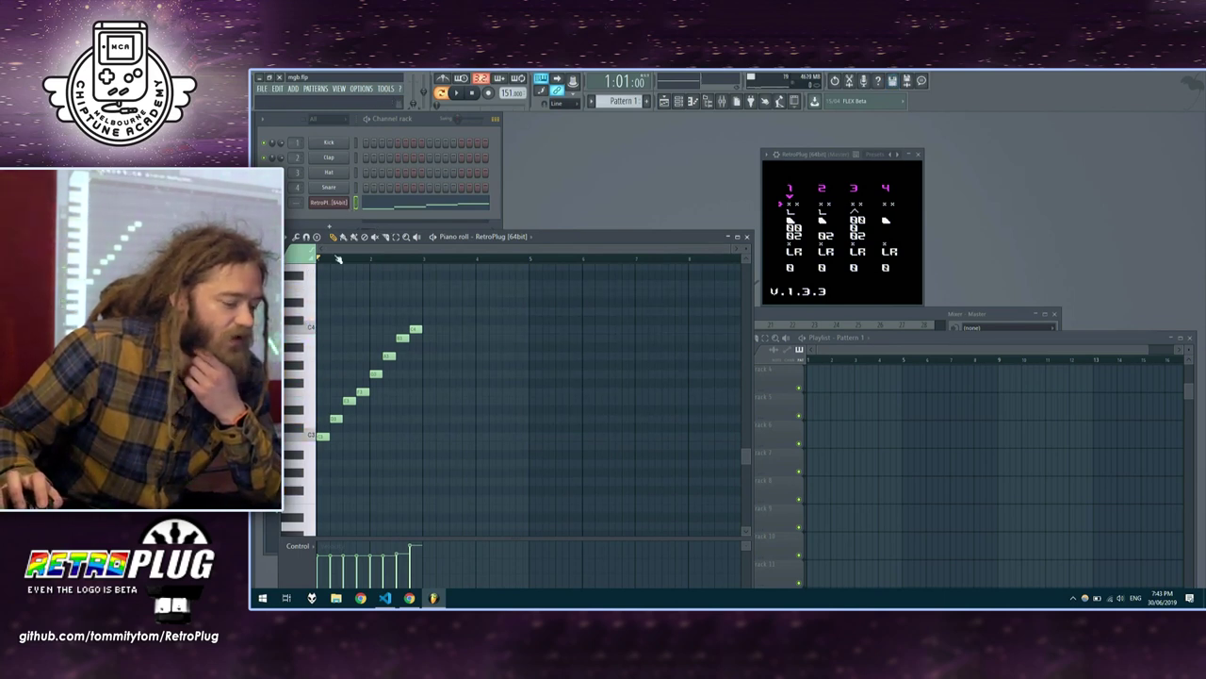
Audition several piano roll keys around and above C4
left_click(303, 263)
left_click(291, 313)
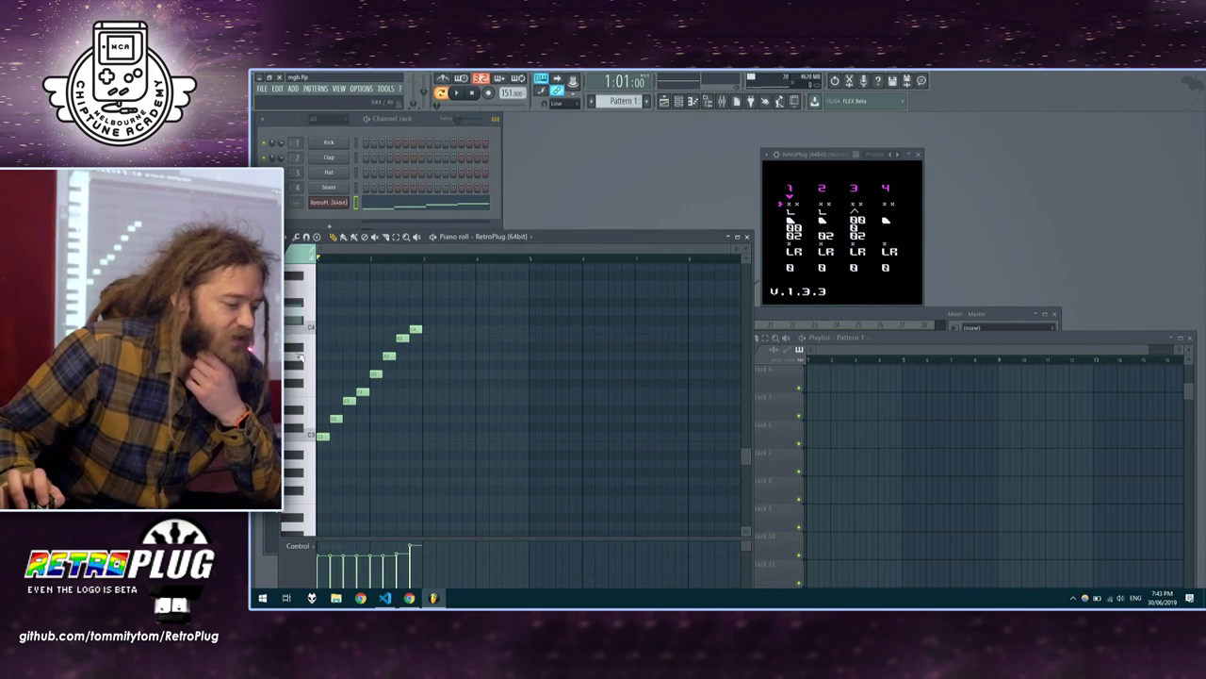
left_click(311, 295)
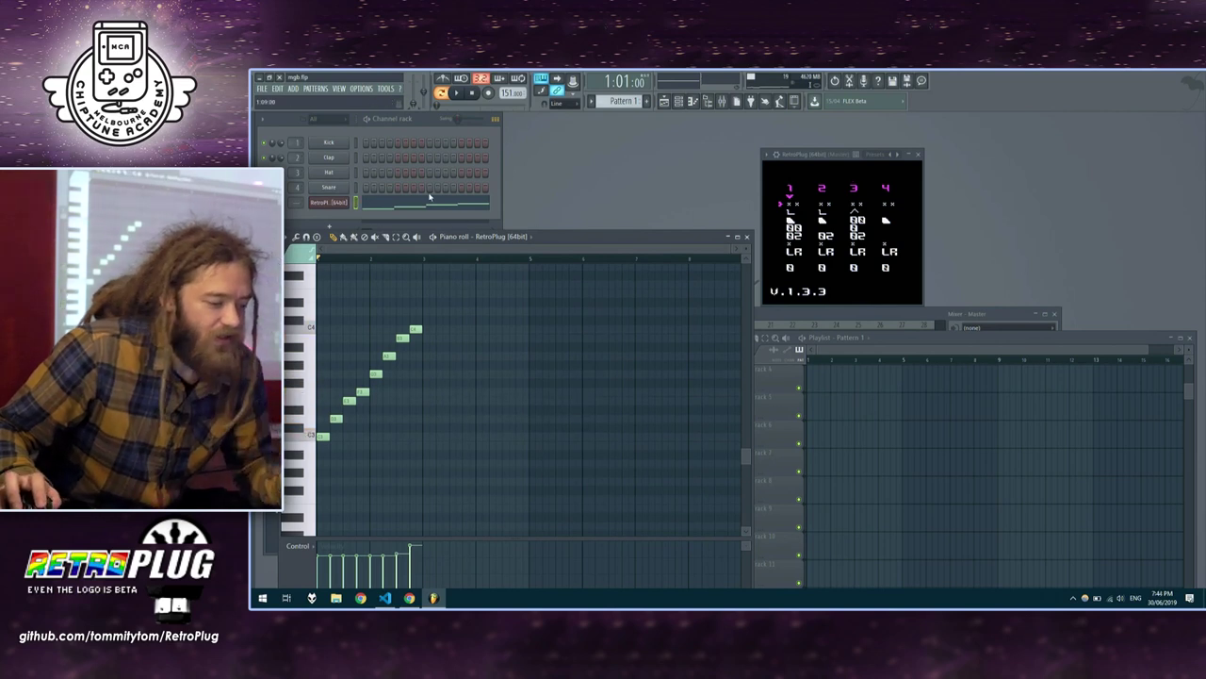
Switch to Pattern 2, open the RetroPlug channel's piano roll and start playback with the plugin window in view
right_click(345, 200)
left_click(374, 204)
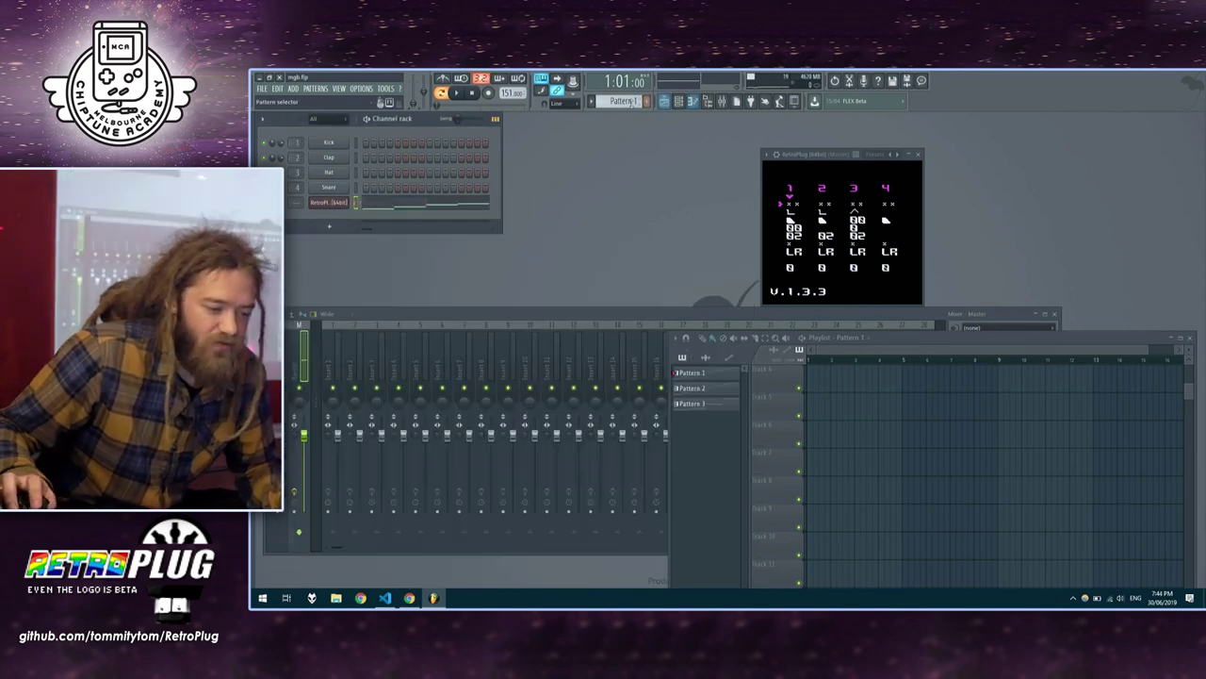
scroll(624, 94, "down", 1)
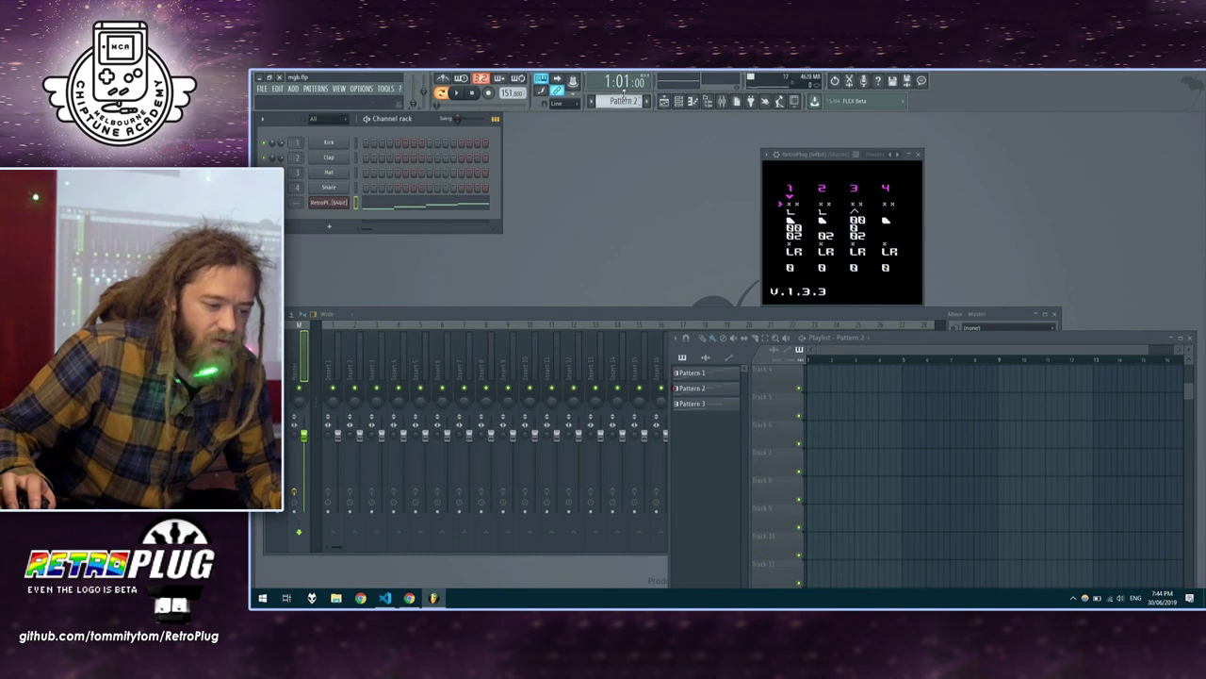
left_click_drag(799, 155, 726, 137)
right_click(329, 201)
left_click(377, 206)
left_click(455, 92)
Bring RetroPlug into focus and move the mGB cursor to channel 3's WAV parameter during playback
left_click_drag(745, 142, 783, 142)
key("Right")
key("Right")
key("Down")
key("Down")
key("Up")
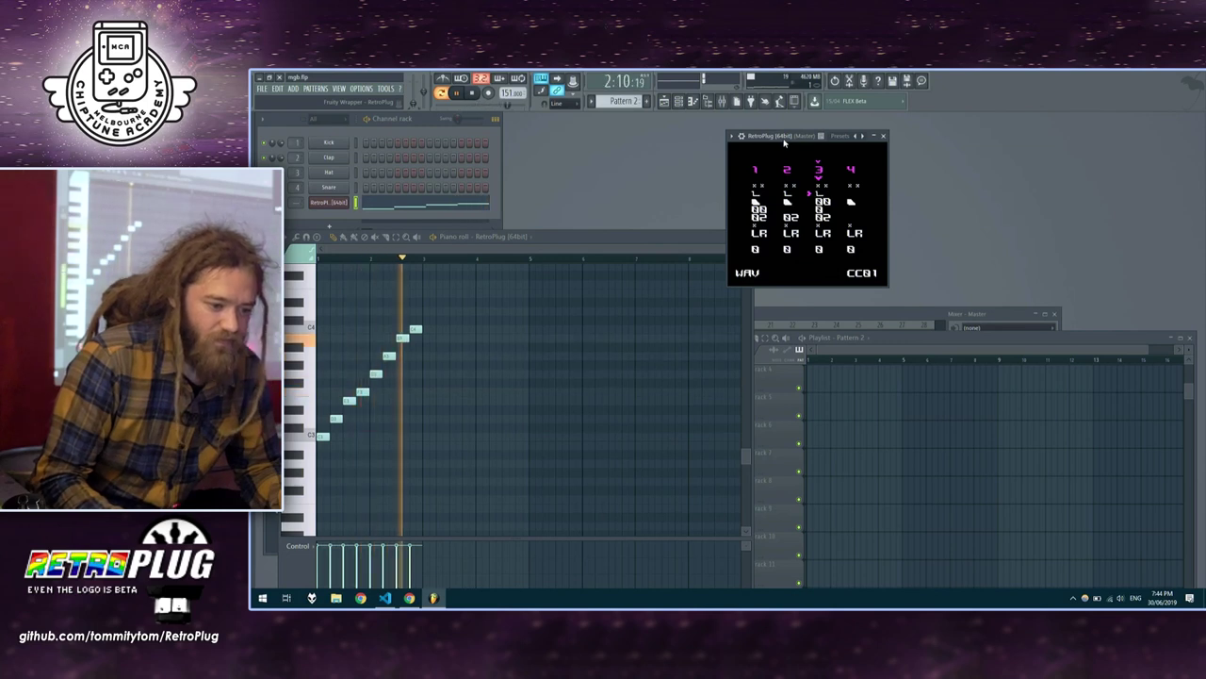
Vary channel 3's WAV OFFSET while Pattern 2 plays, return it to 00 and stop playback
key("Down")
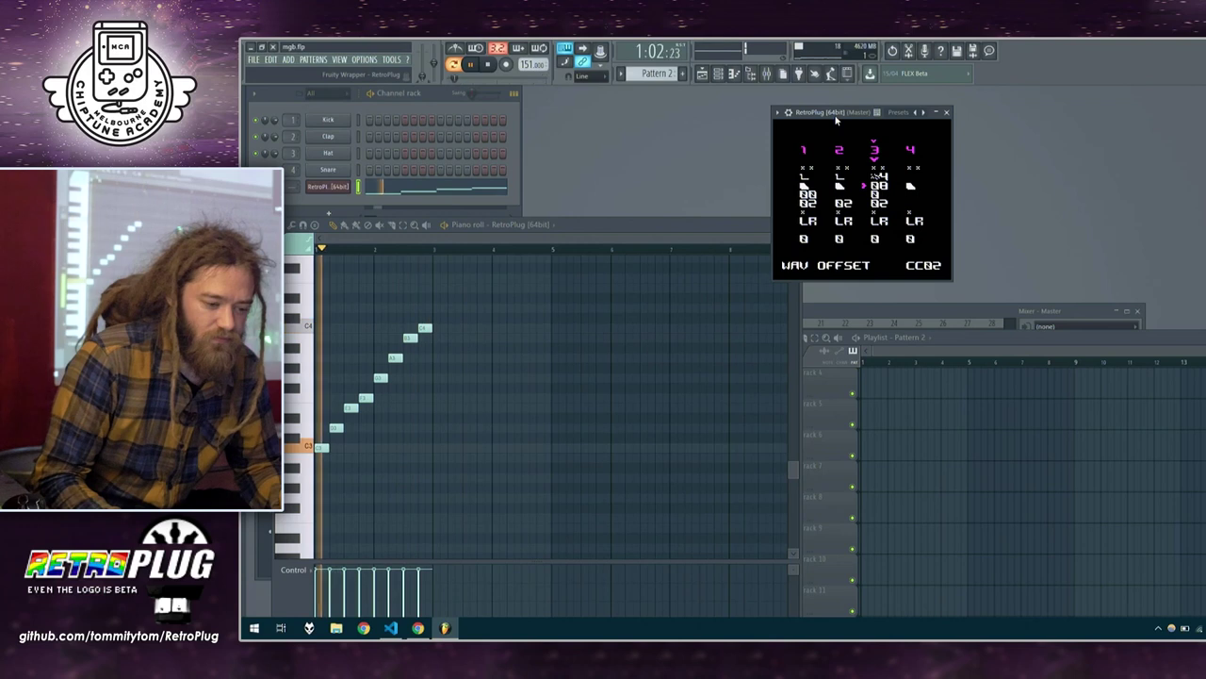
key("Up")
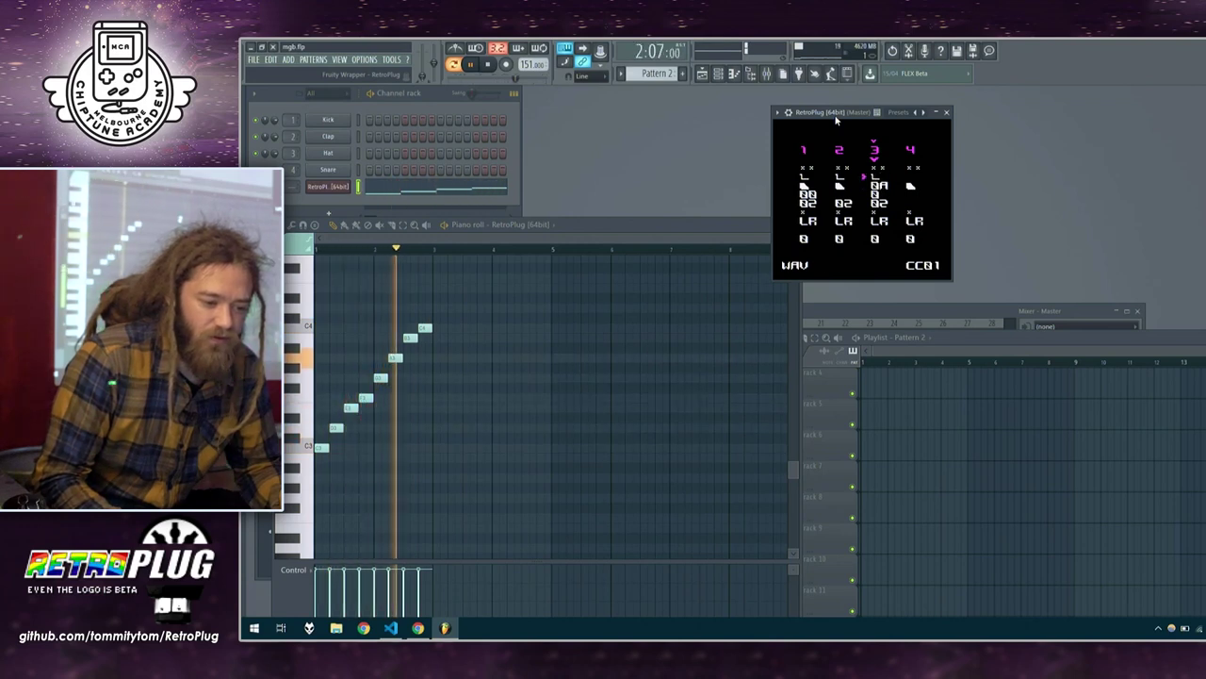
key("Left")
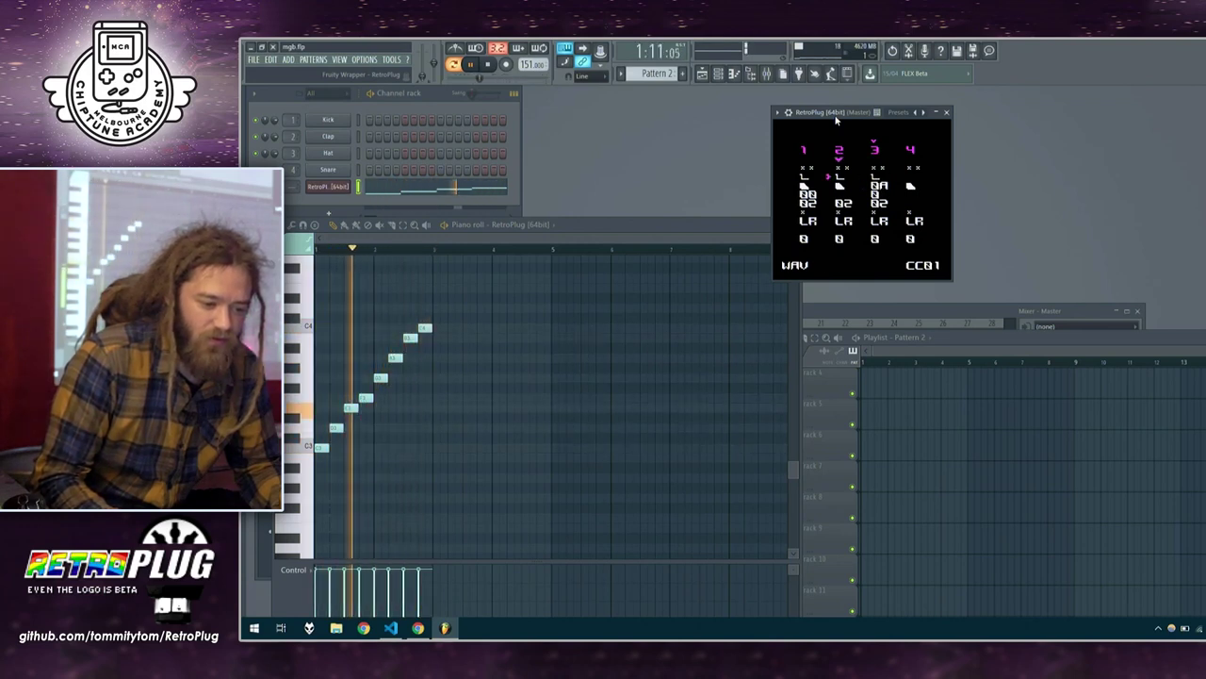
key("Right")
key("Down")
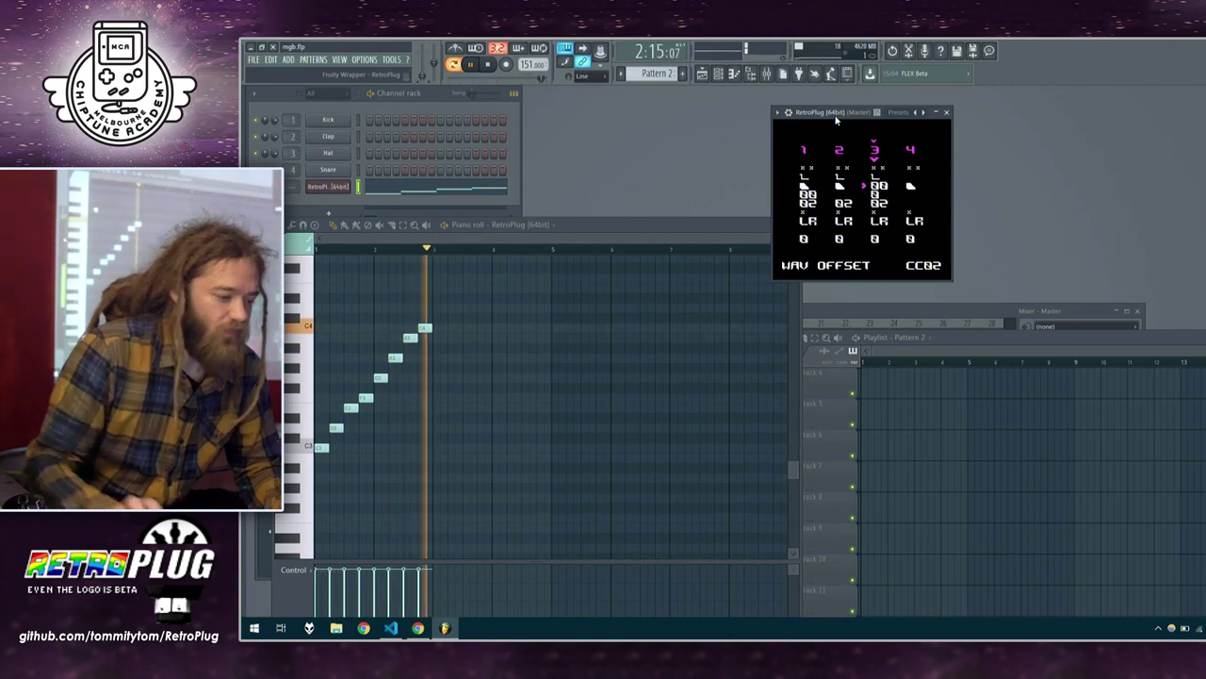
key("space")
Move the RetroPlug window into the empty area above the Playlist, clear of the piano roll
left_click_drag(834, 118, 953, 126)
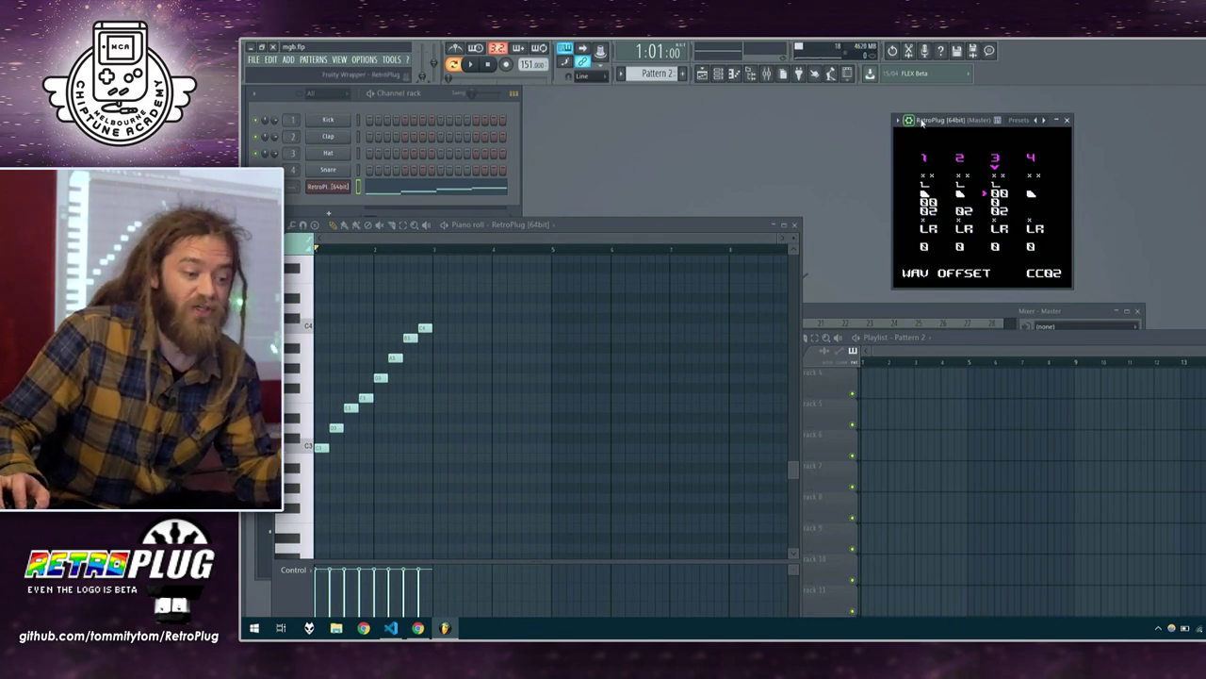
left_click_drag(916, 126, 878, 128)
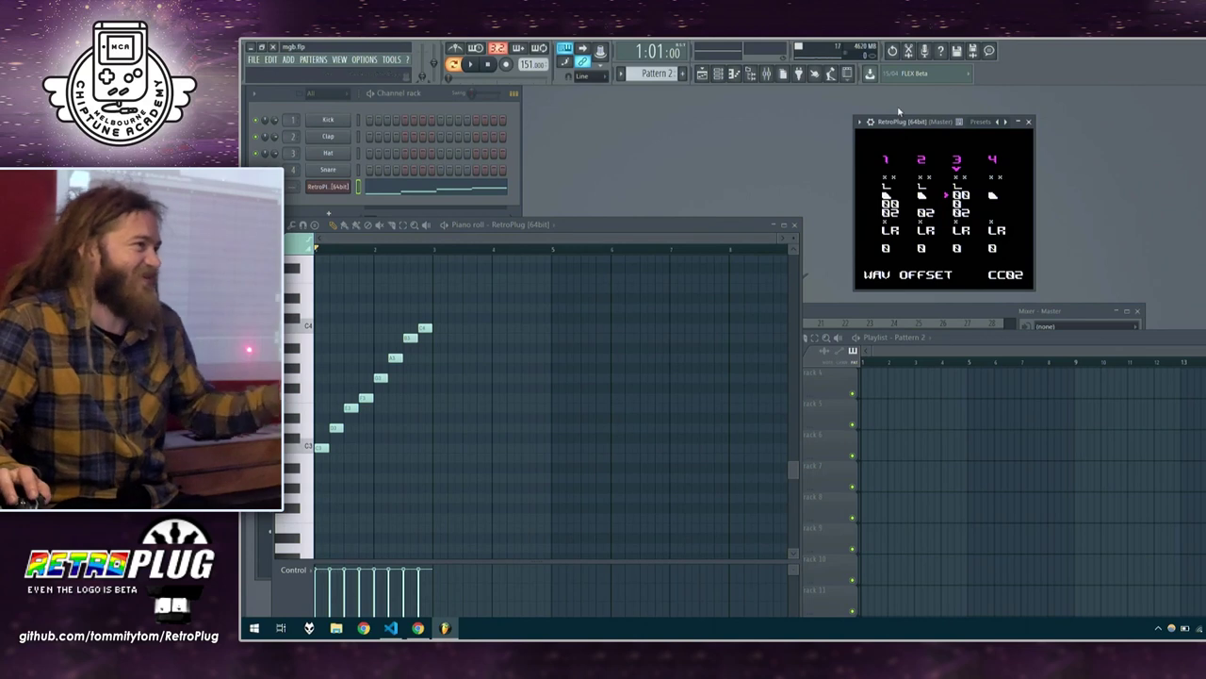
left_click_drag(923, 125, 901, 124)
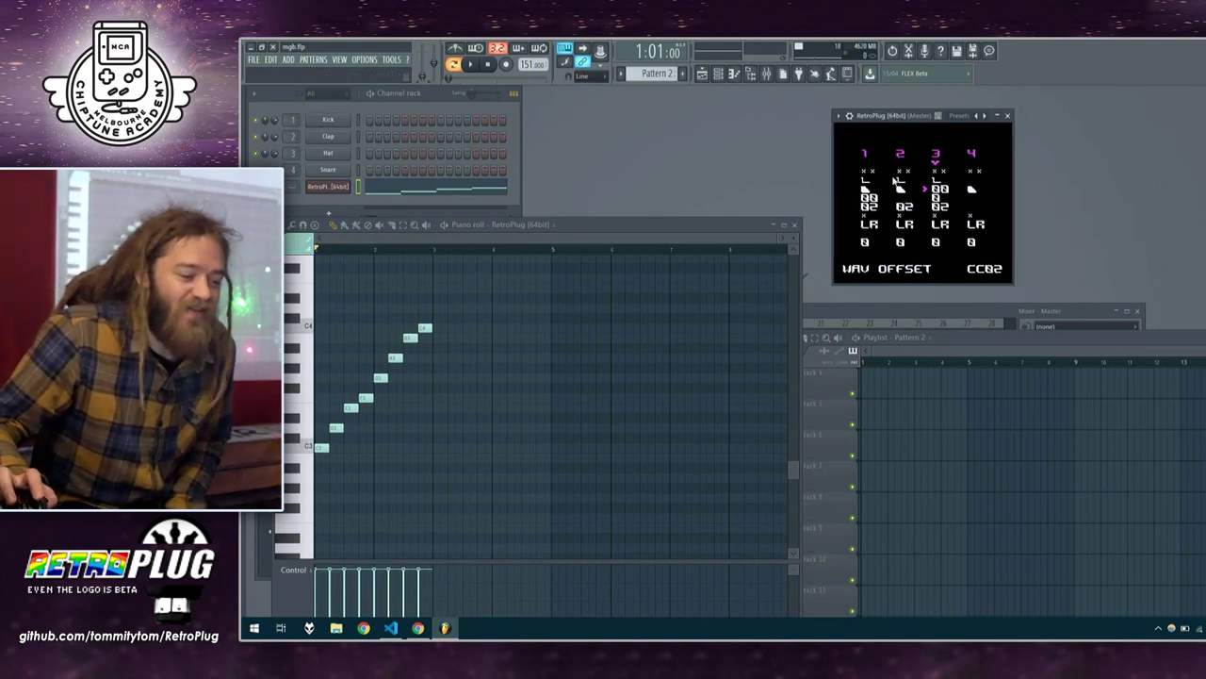
Choose Save State as the RetroPlug project's save option
right_click(884, 170)
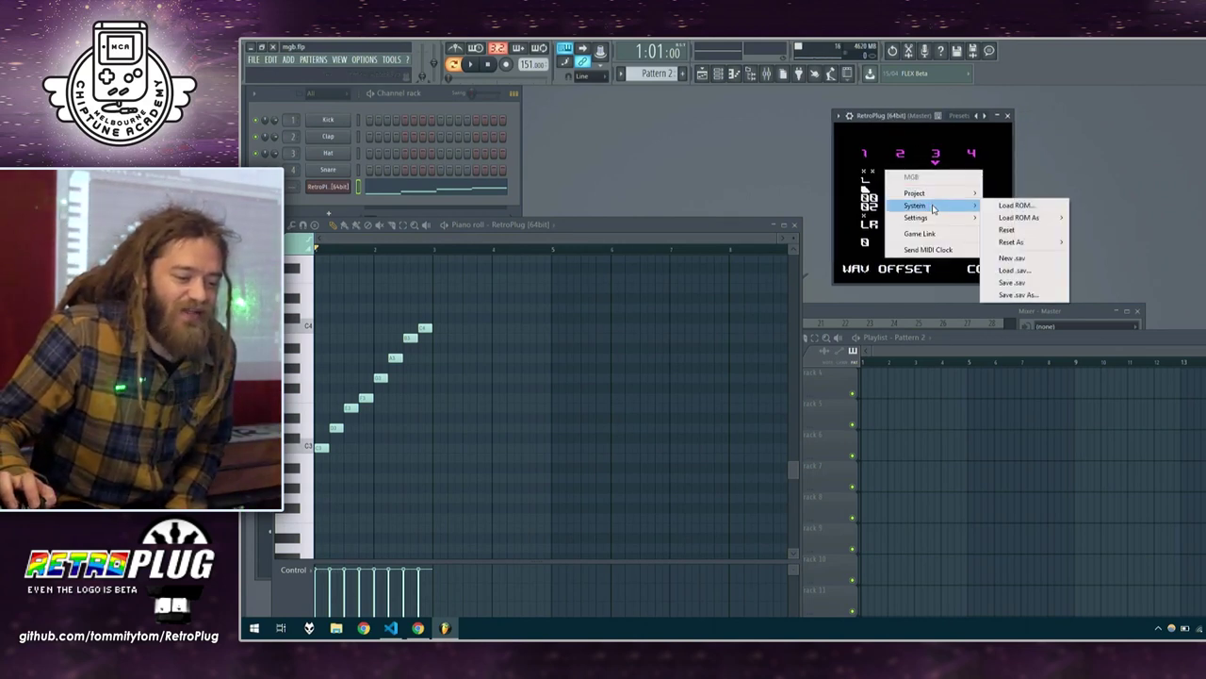
mouse_move(957, 198)
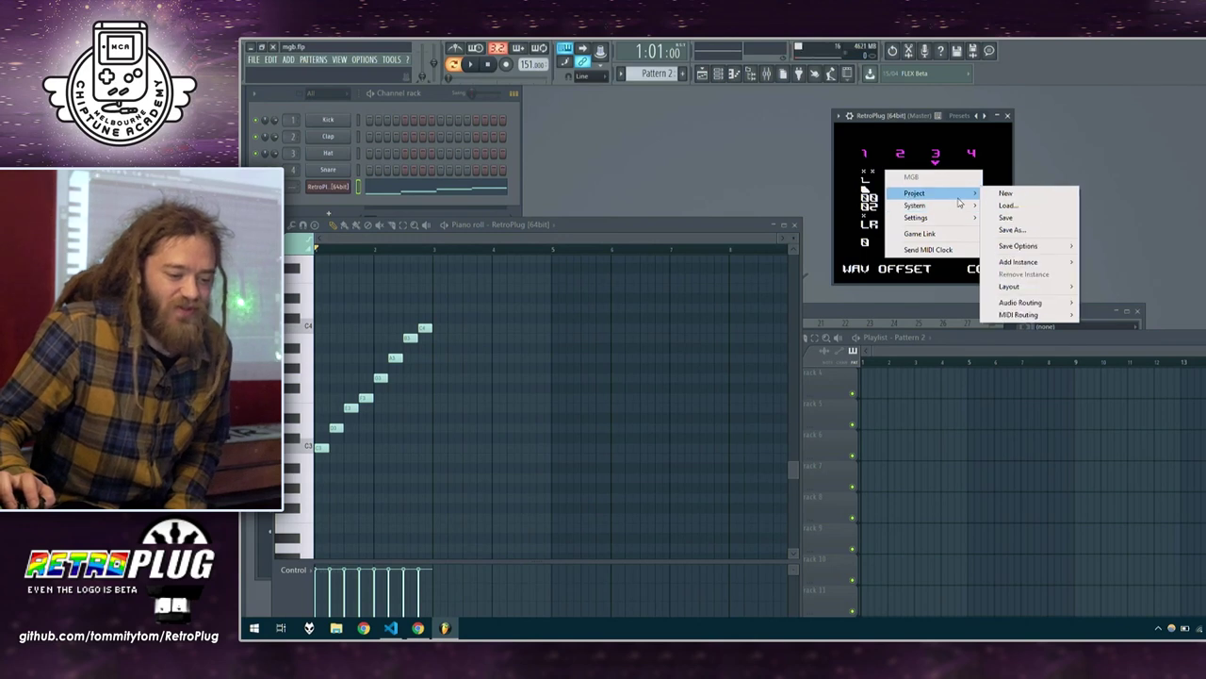
mouse_move(1055, 246)
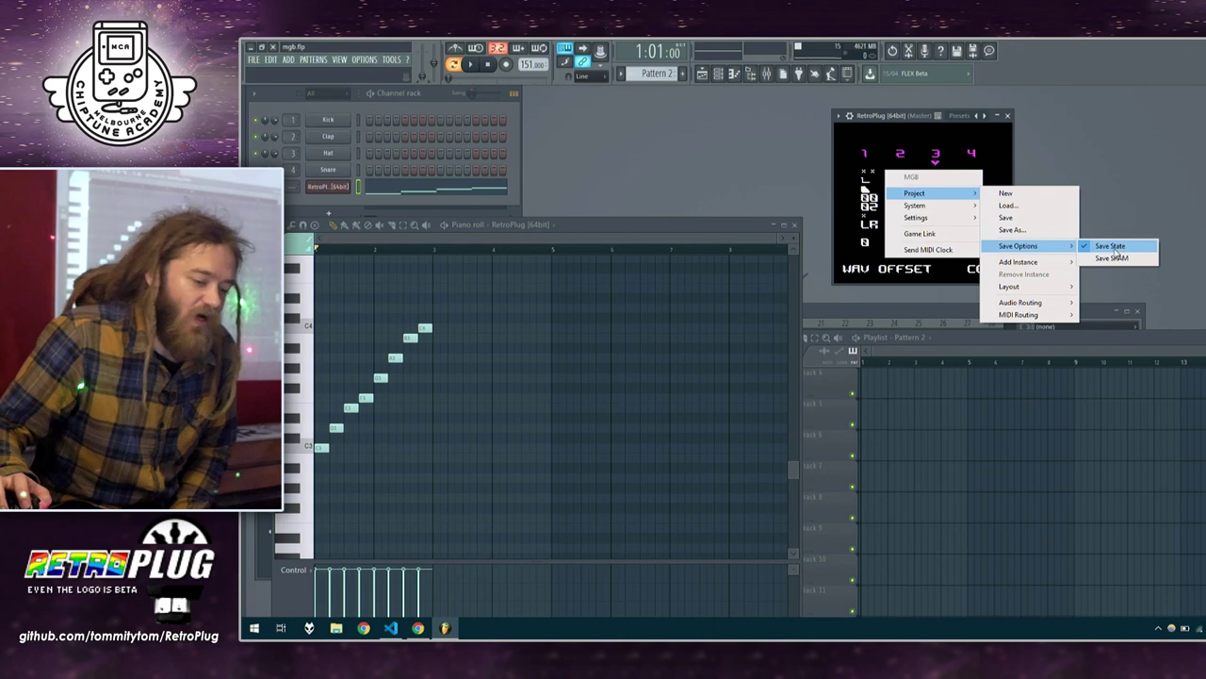
left_click(1112, 246)
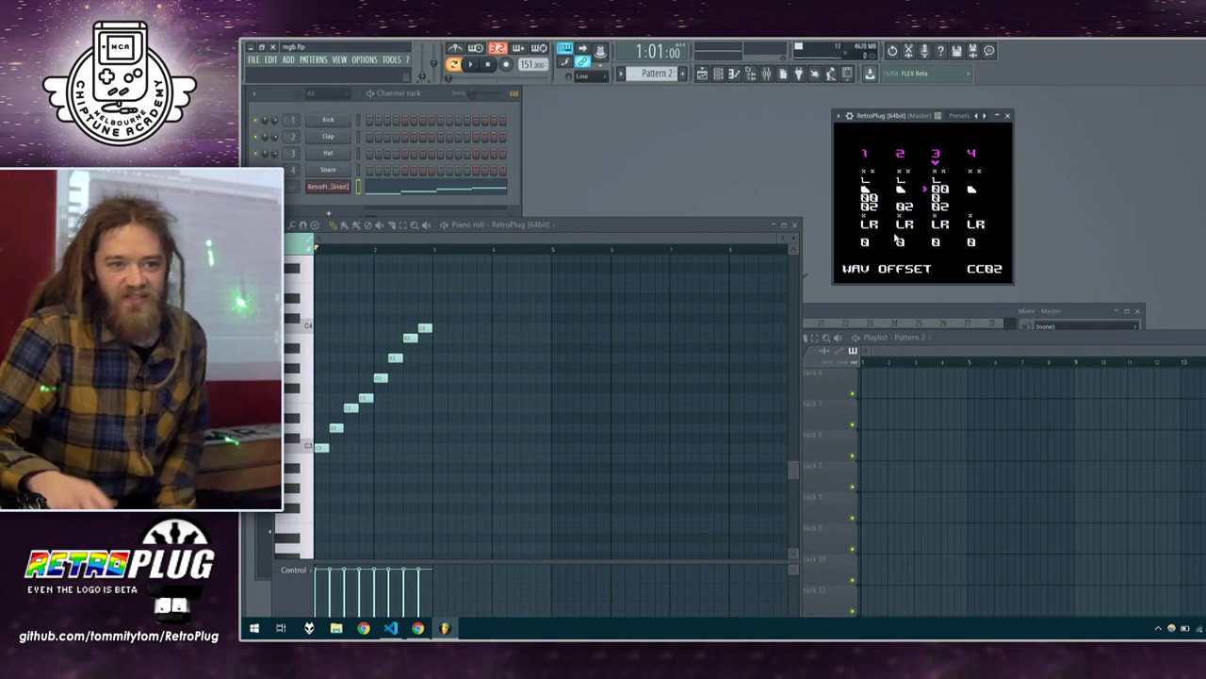
Examine RetroPlug's System commands for loading ROMs, resetting and handling .sav files
left_click_drag(900, 119, 871, 114)
right_click(847, 159)
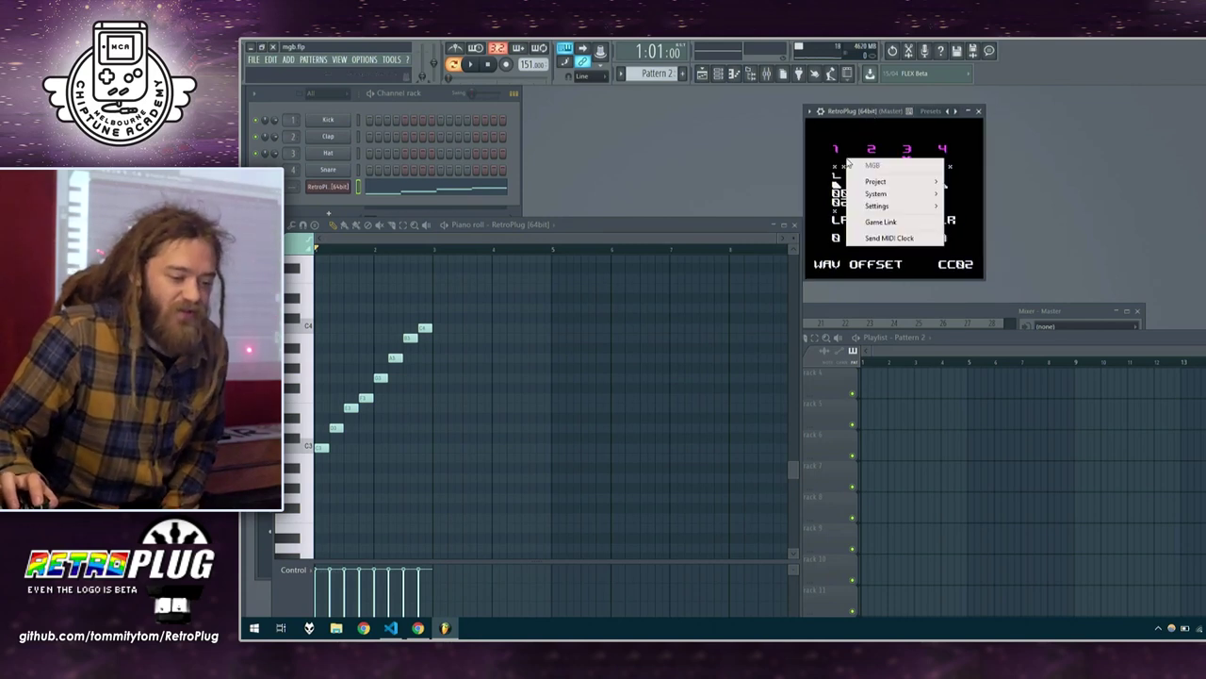
mouse_move(870, 194)
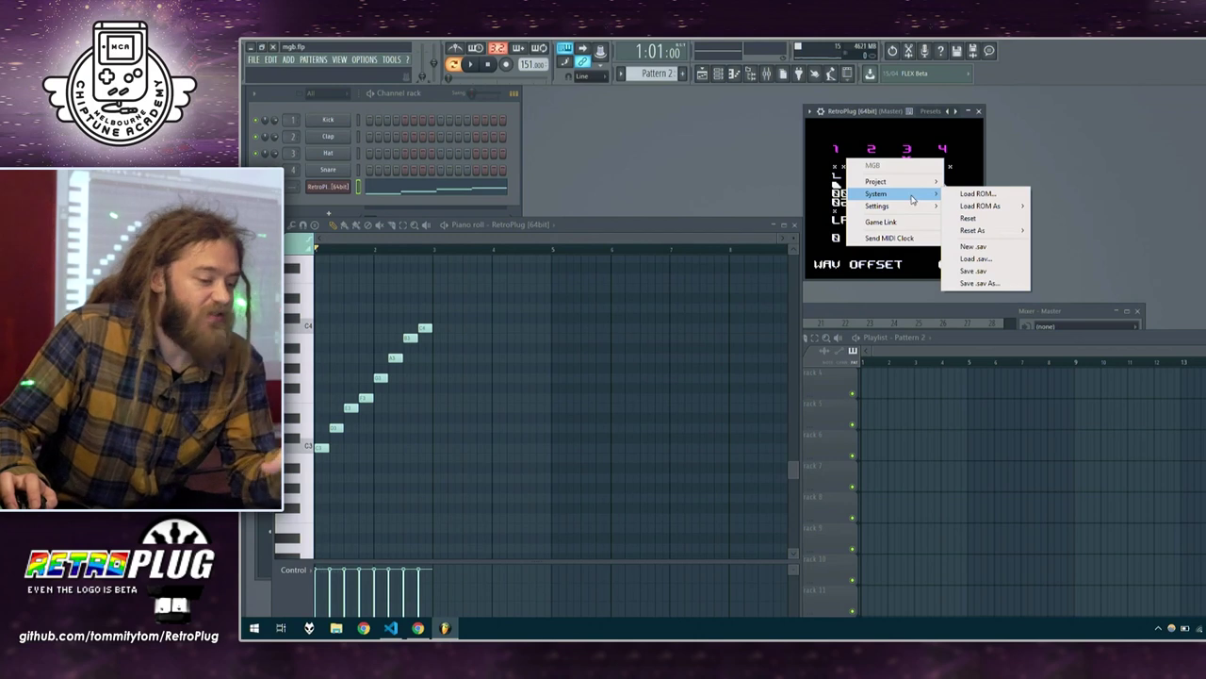
left_click(890, 137)
Move the RetroPlug window to make room and add a duplicate of the mGB instance
left_click_drag(849, 113, 779, 115)
right_click(798, 168)
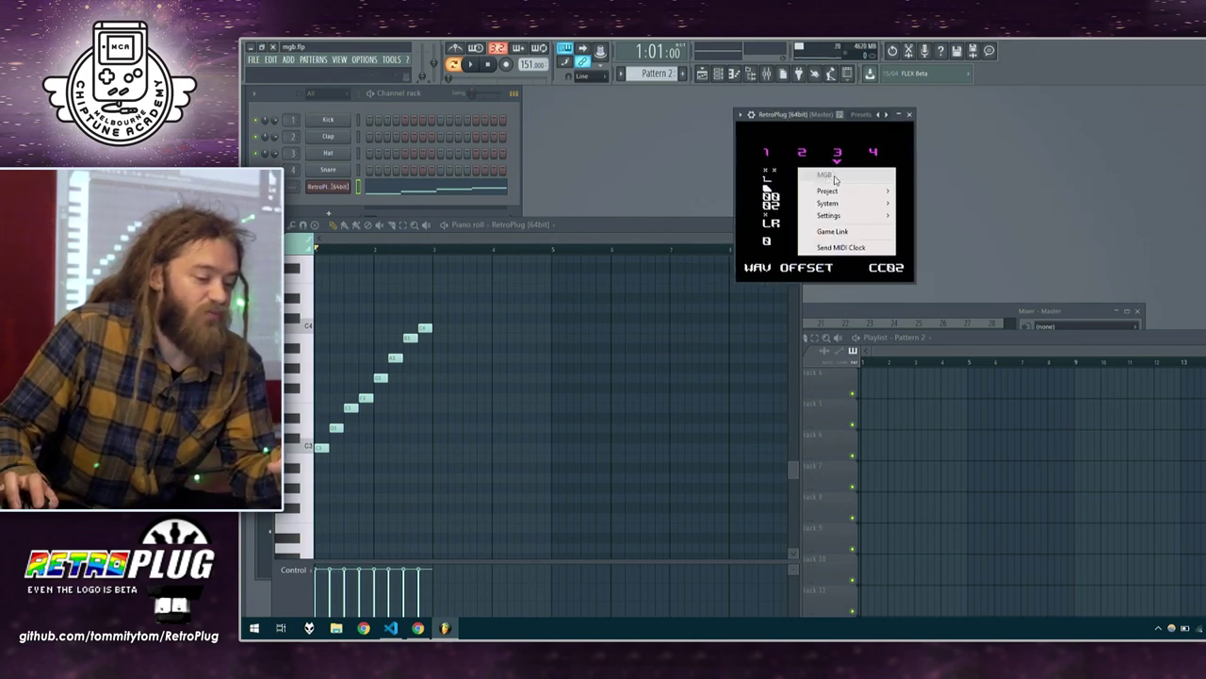
mouse_move(942, 260)
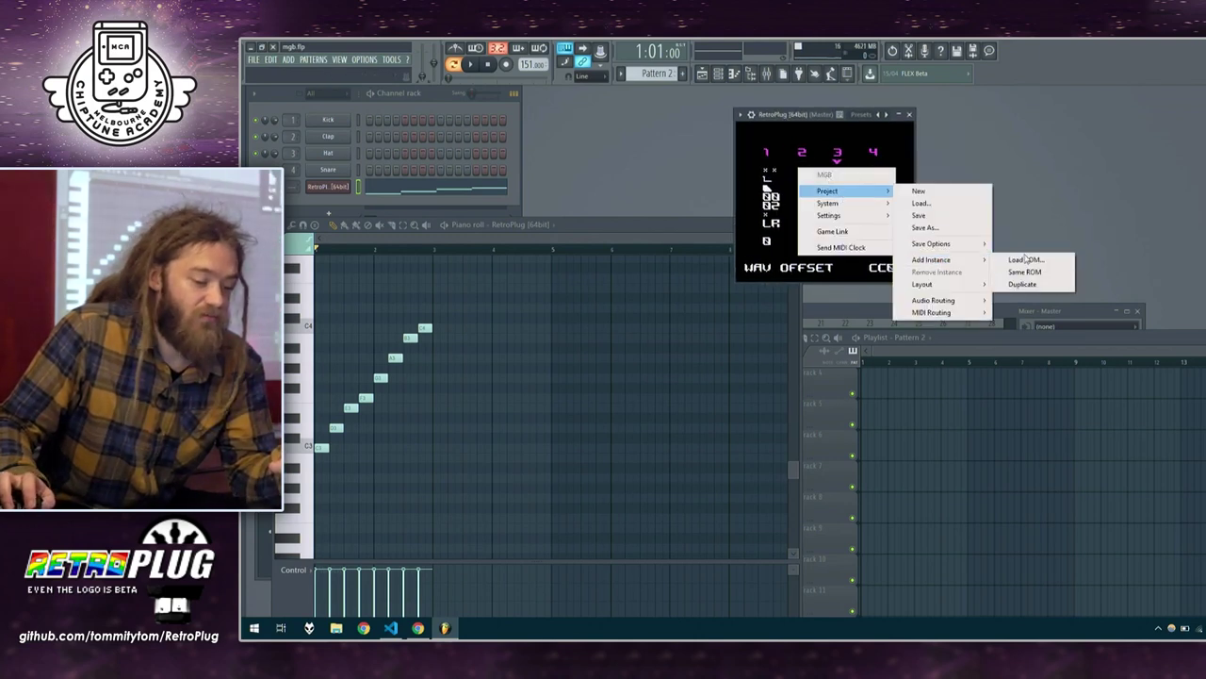
left_click(1022, 284)
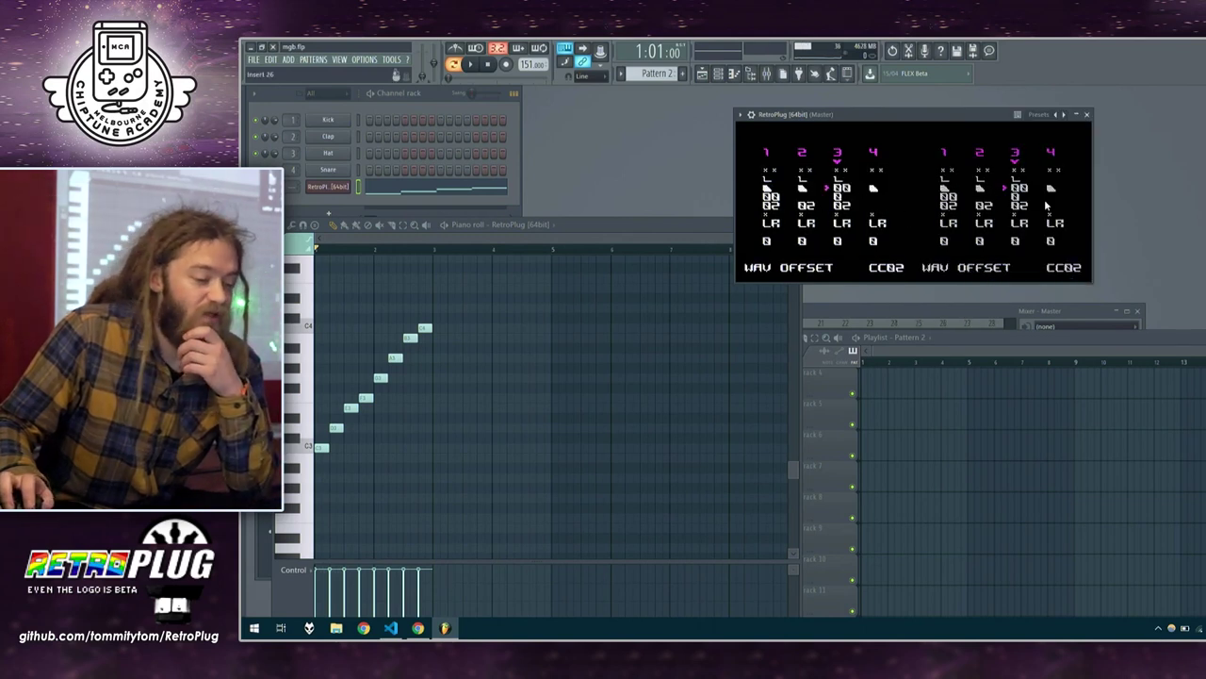
Load an LSDj ROM from the demo folder into the second RetroPlug instance
right_click(982, 184)
mouse_move(1050, 221)
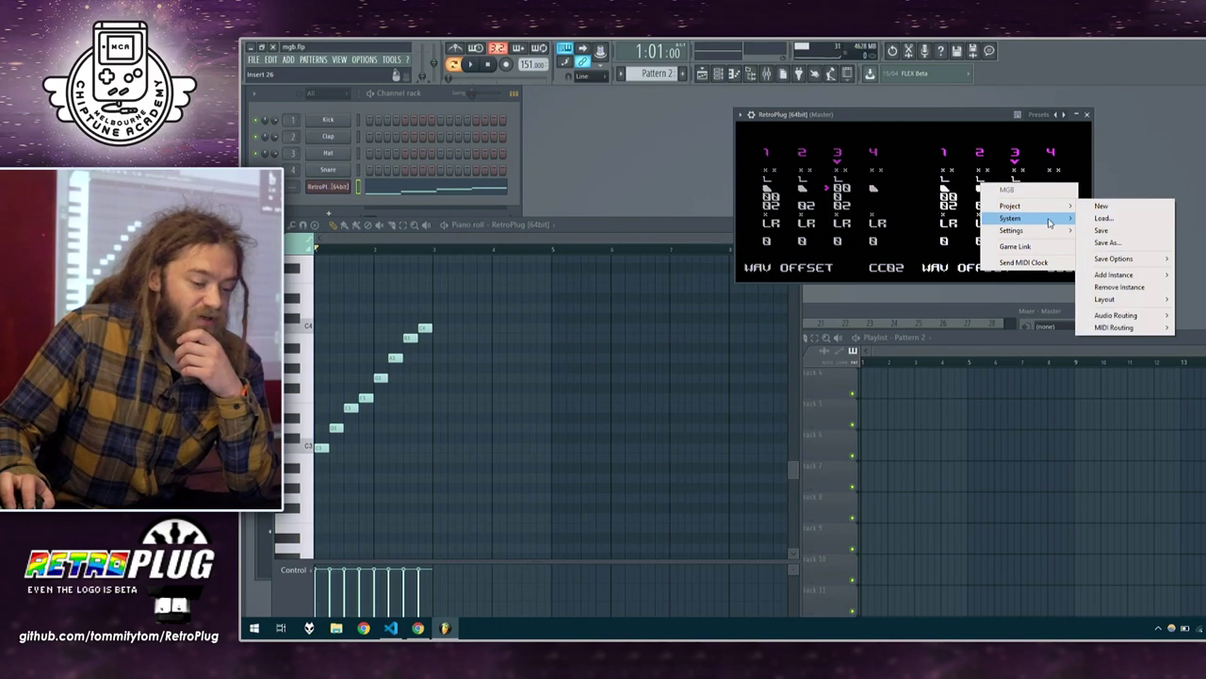
left_click(1105, 218)
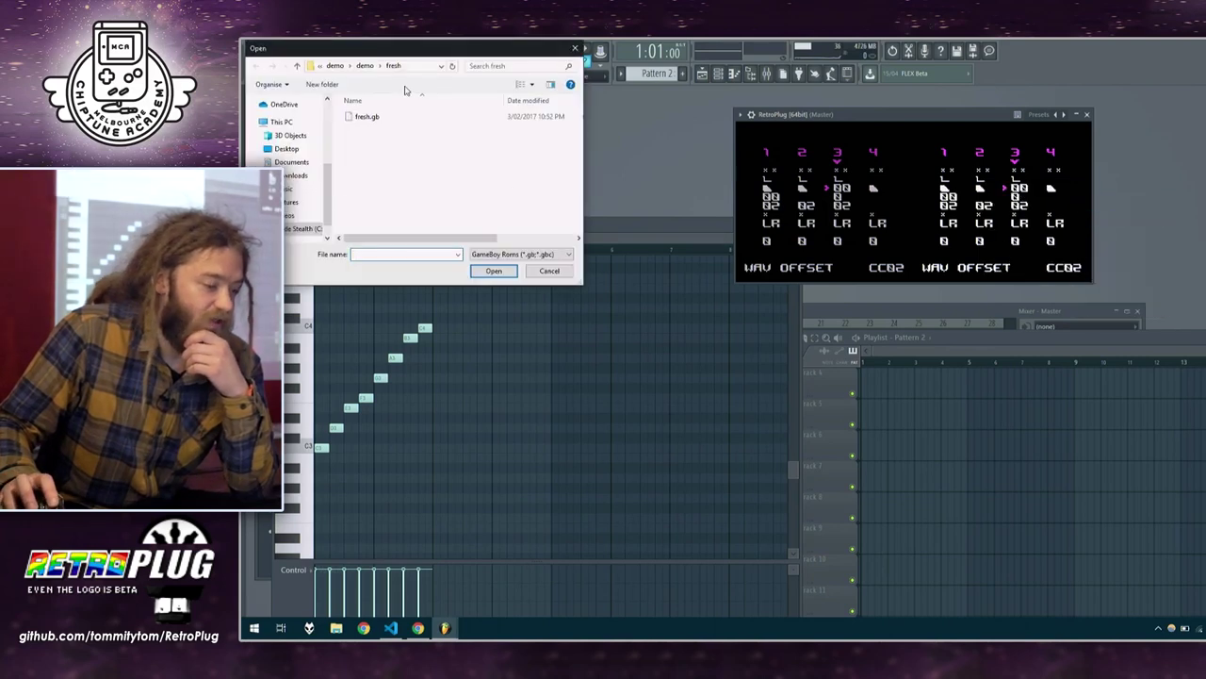
left_click(364, 66)
double_click(444, 151)
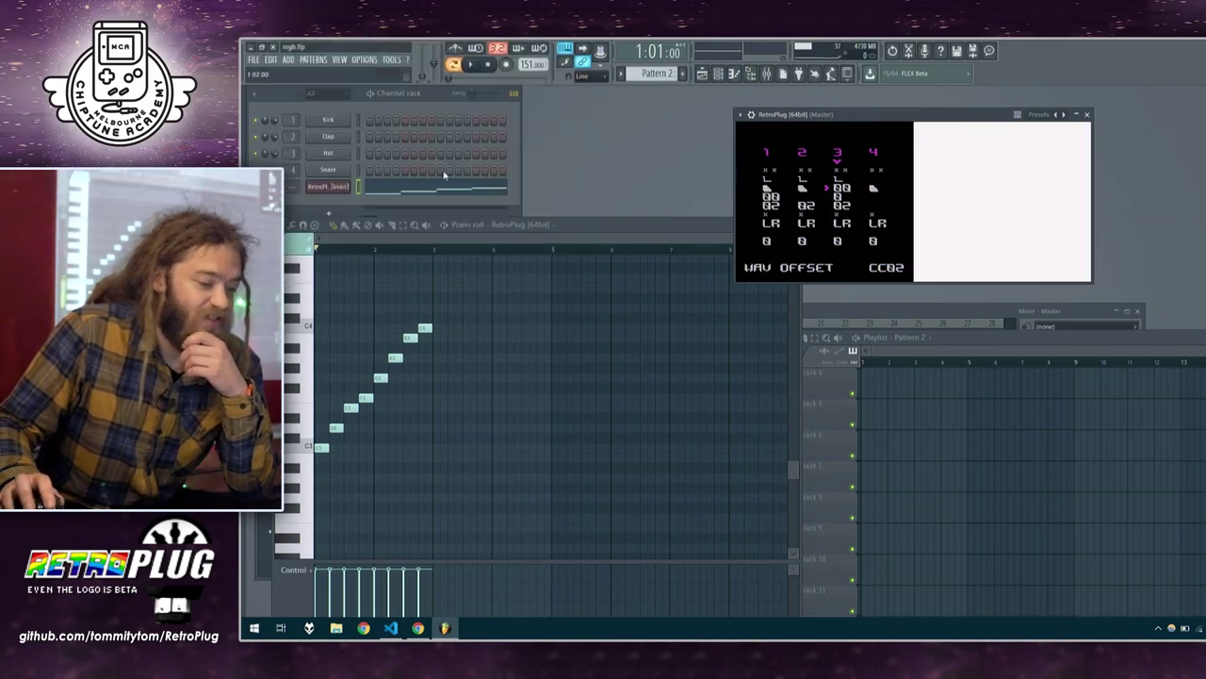
Shift the RetroPlug window and remove the LSDj instance from the project
left_click_drag(848, 115, 801, 118)
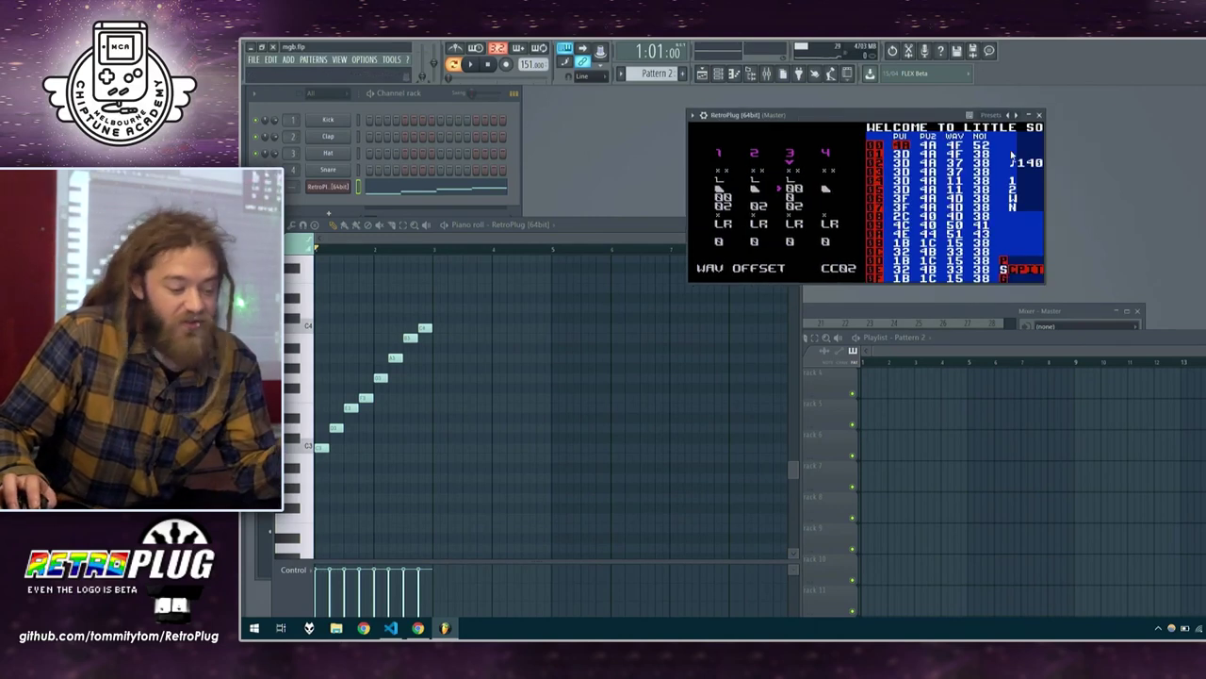
right_click(952, 193)
mouse_move(1003, 216)
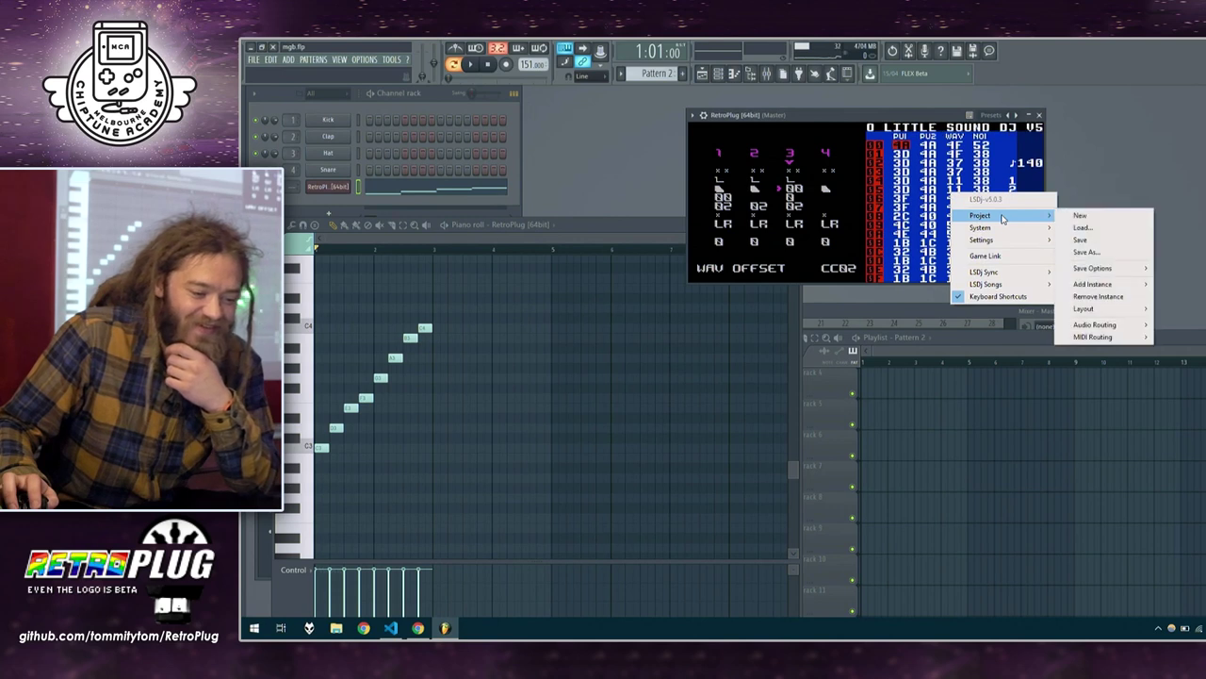
left_click(1098, 296)
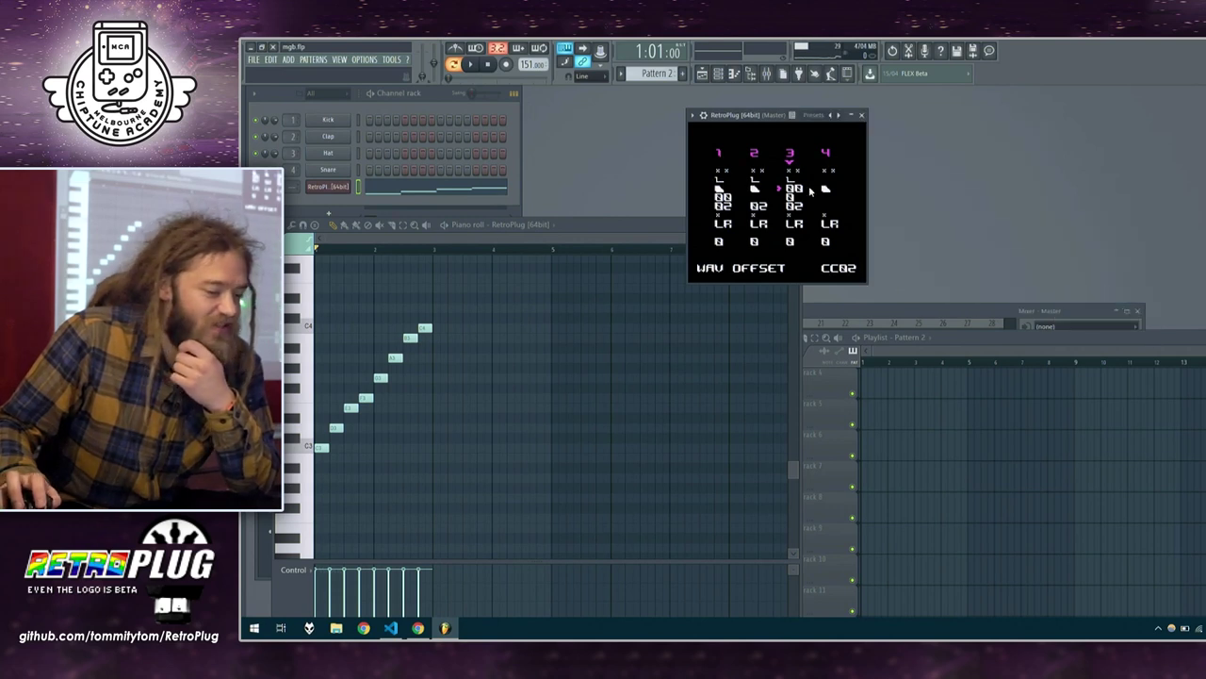
Duplicate the mGB instance three times so the project holds four instances
right_click(810, 191)
mouse_move(878, 215)
mouse_move(965, 284)
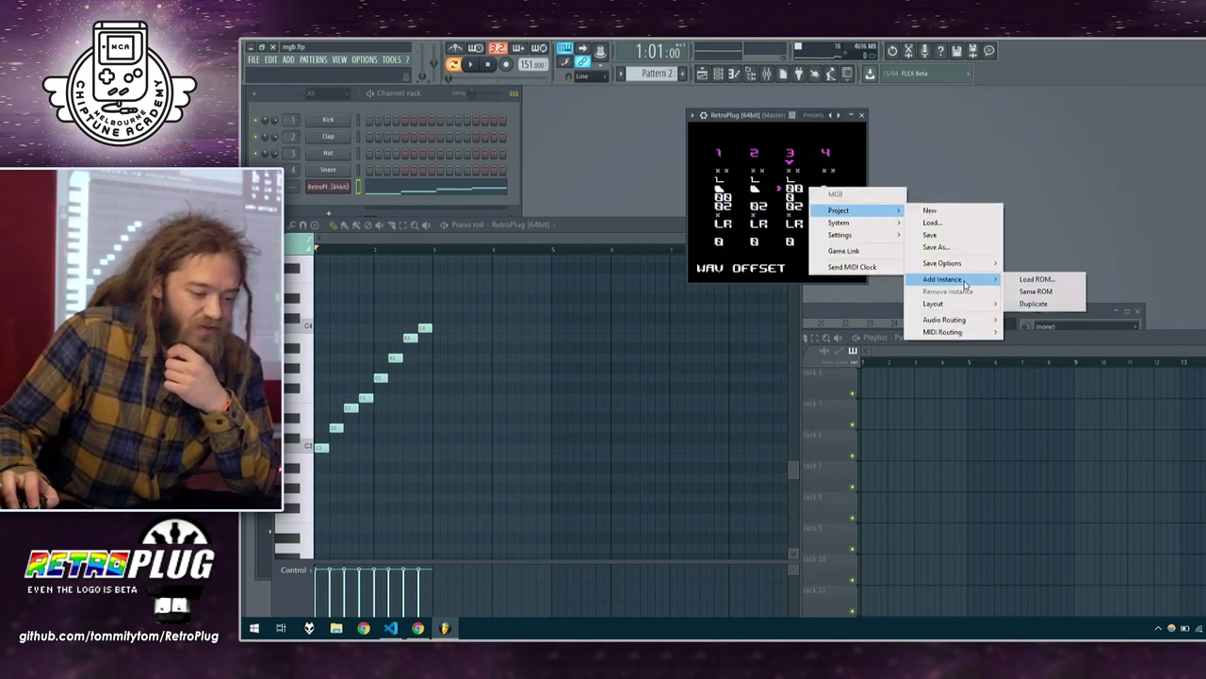
left_click(1033, 303)
right_click(949, 208)
mouse_move(981, 229)
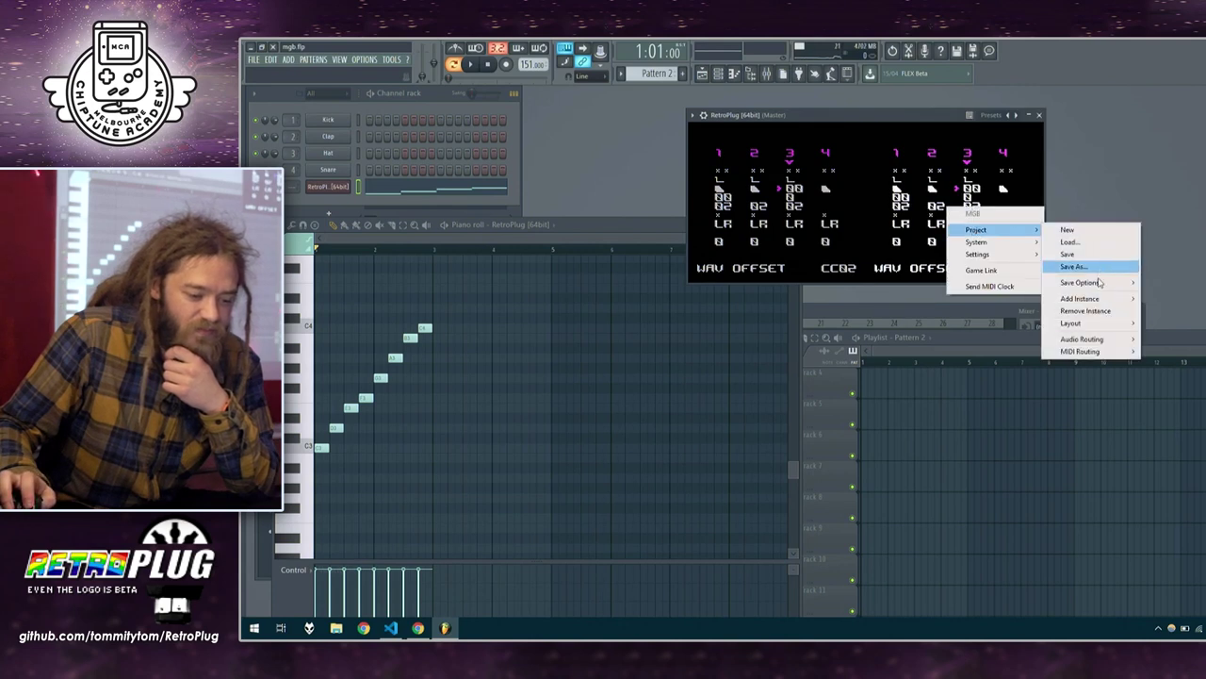
mouse_move(1121, 300)
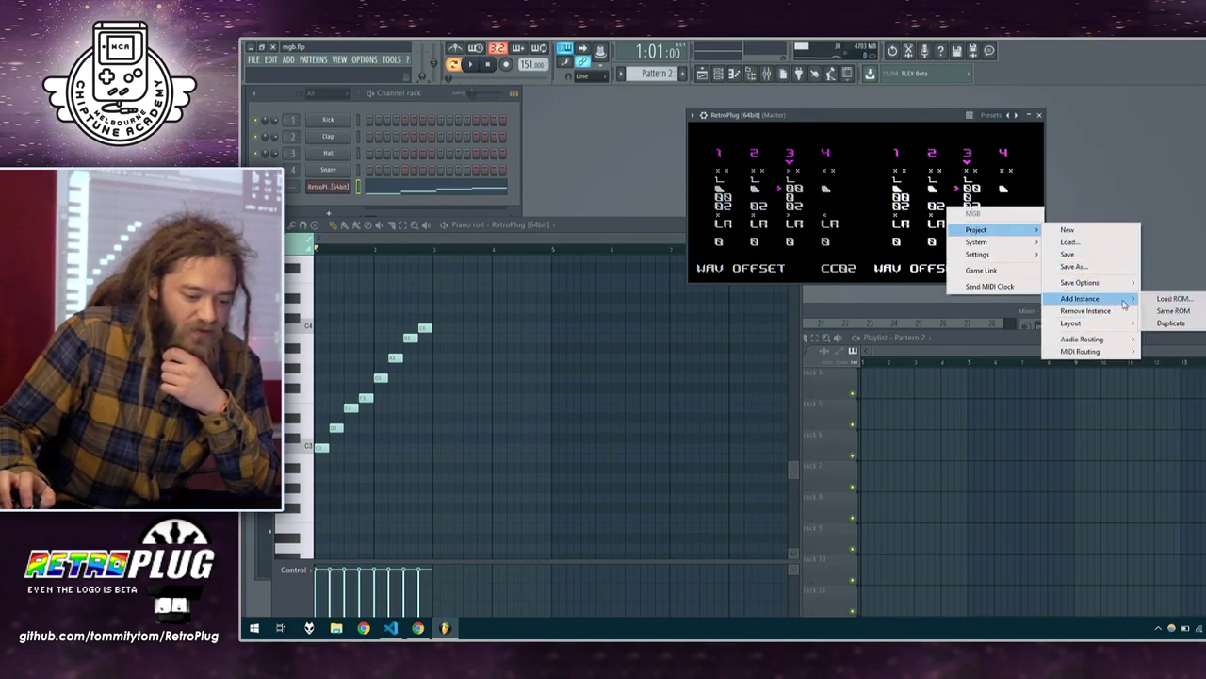
left_click(1171, 323)
right_click(1120, 198)
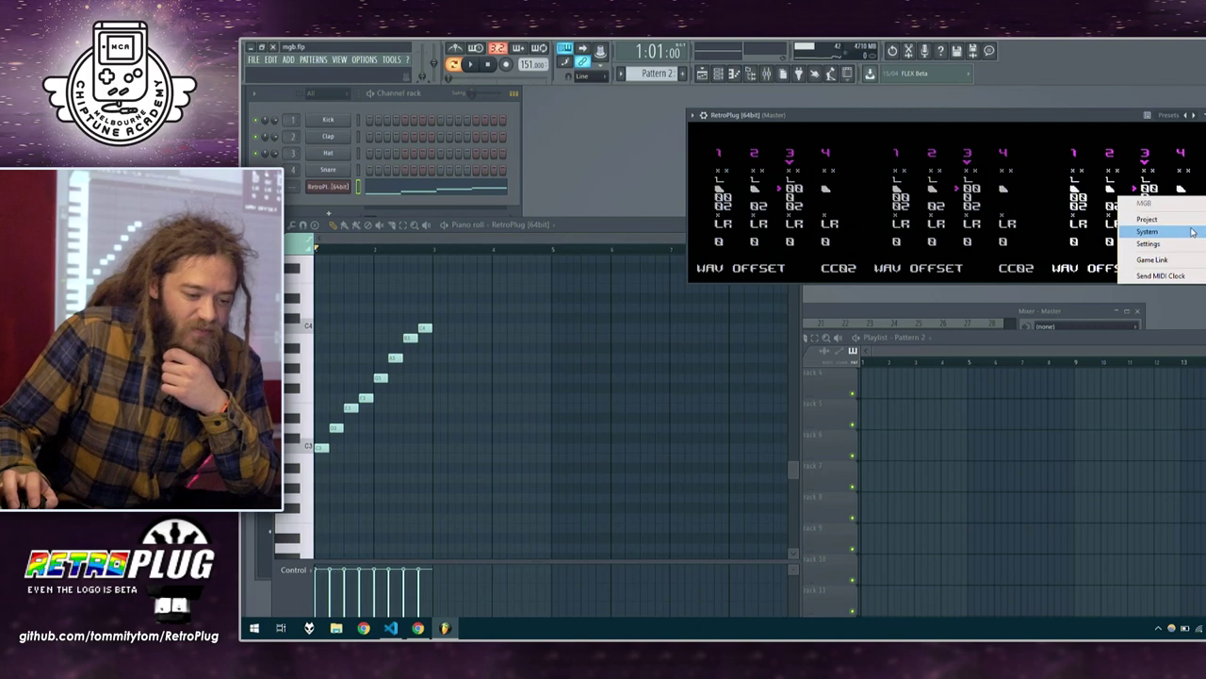
mouse_move(1149, 218)
mouse_move(1074, 288)
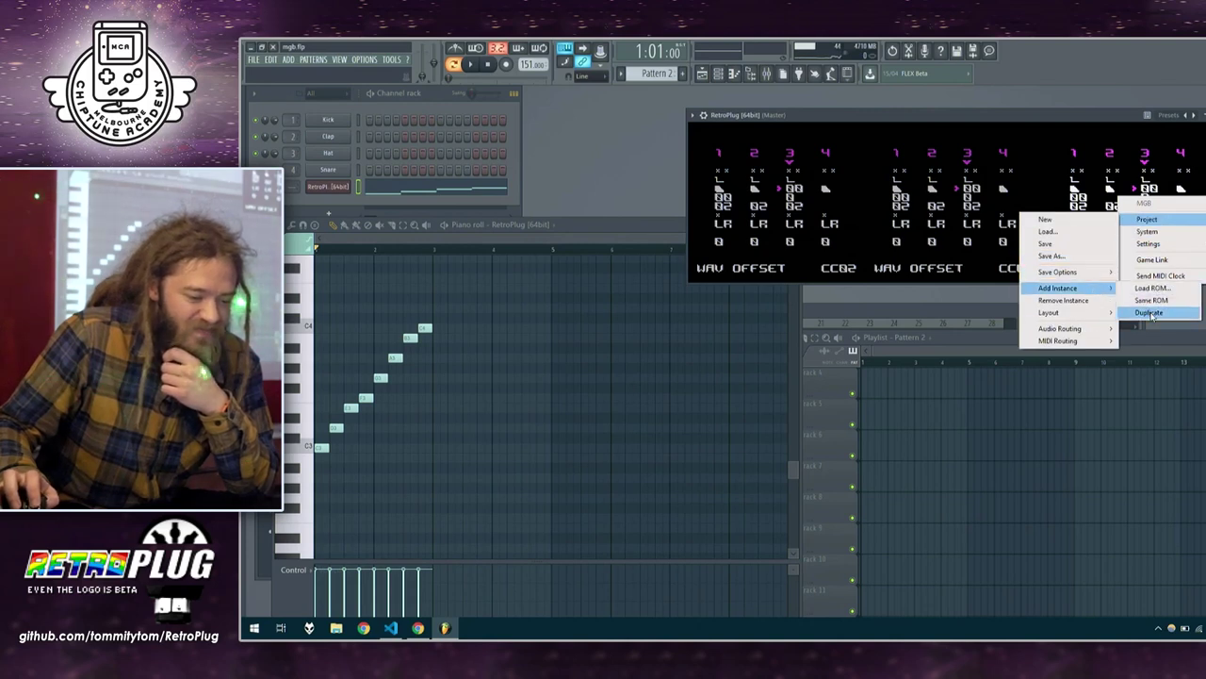
left_click(1150, 314)
Change the RetroPlug project layout so the four instances sit in a single row
right_click(816, 180)
right_click(750, 177)
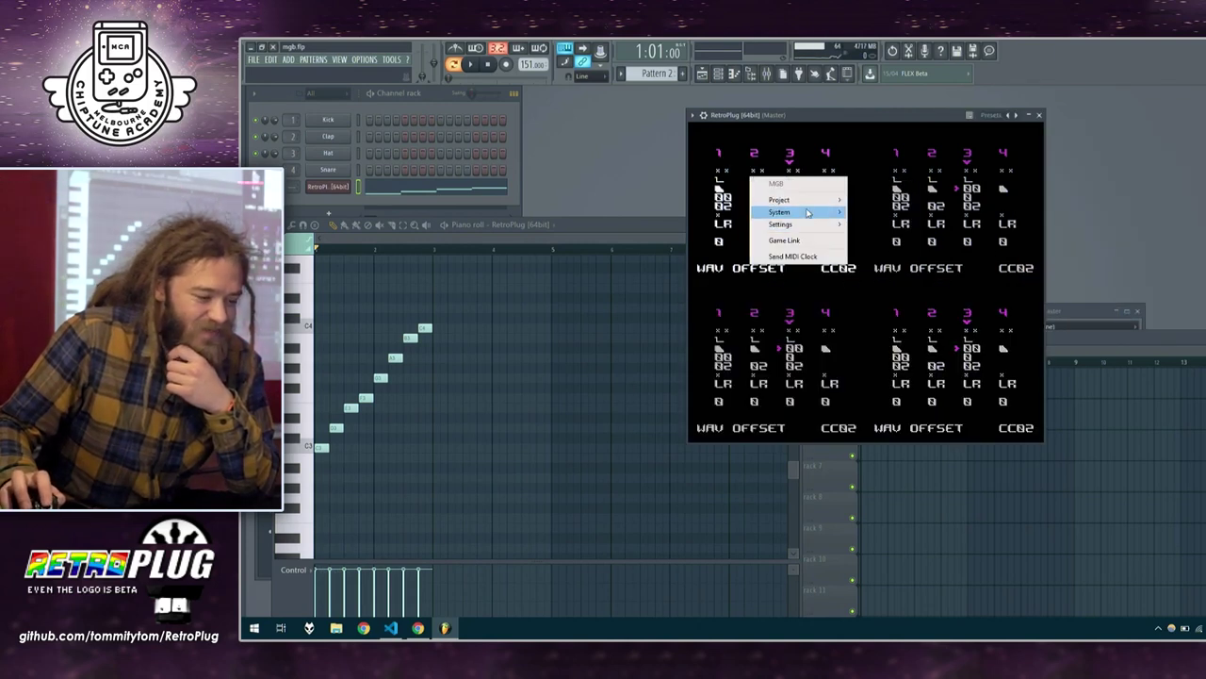
mouse_move(808, 206)
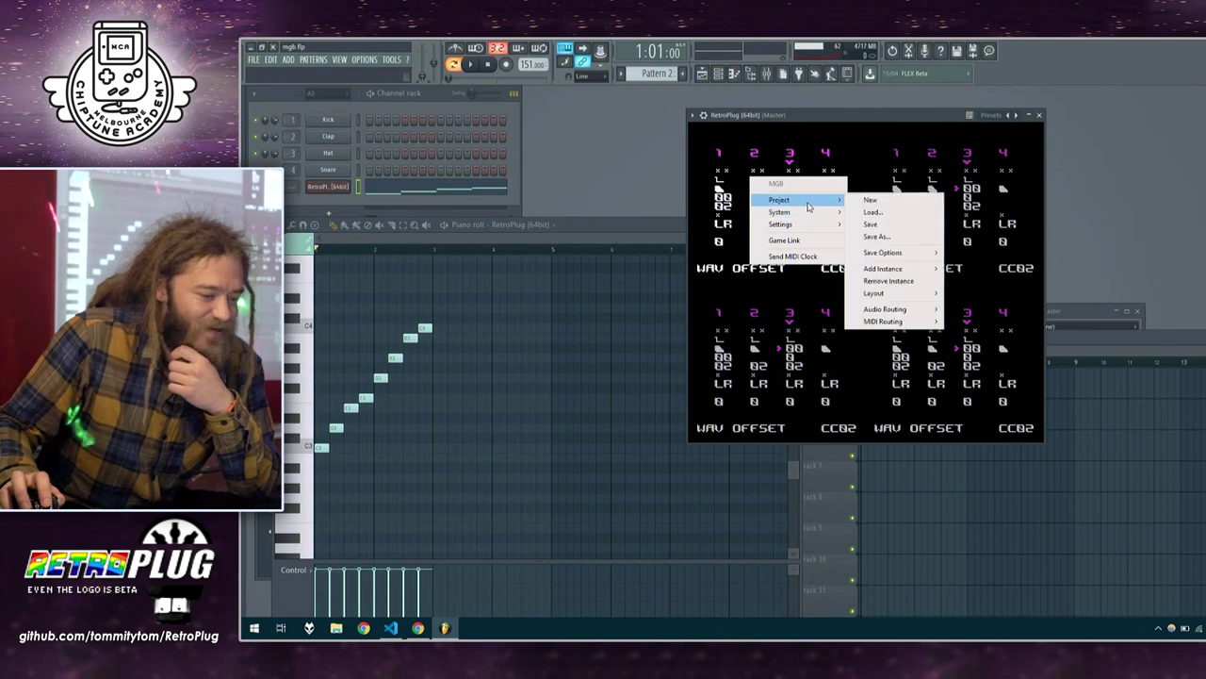
mouse_move(895, 293)
left_click(975, 301)
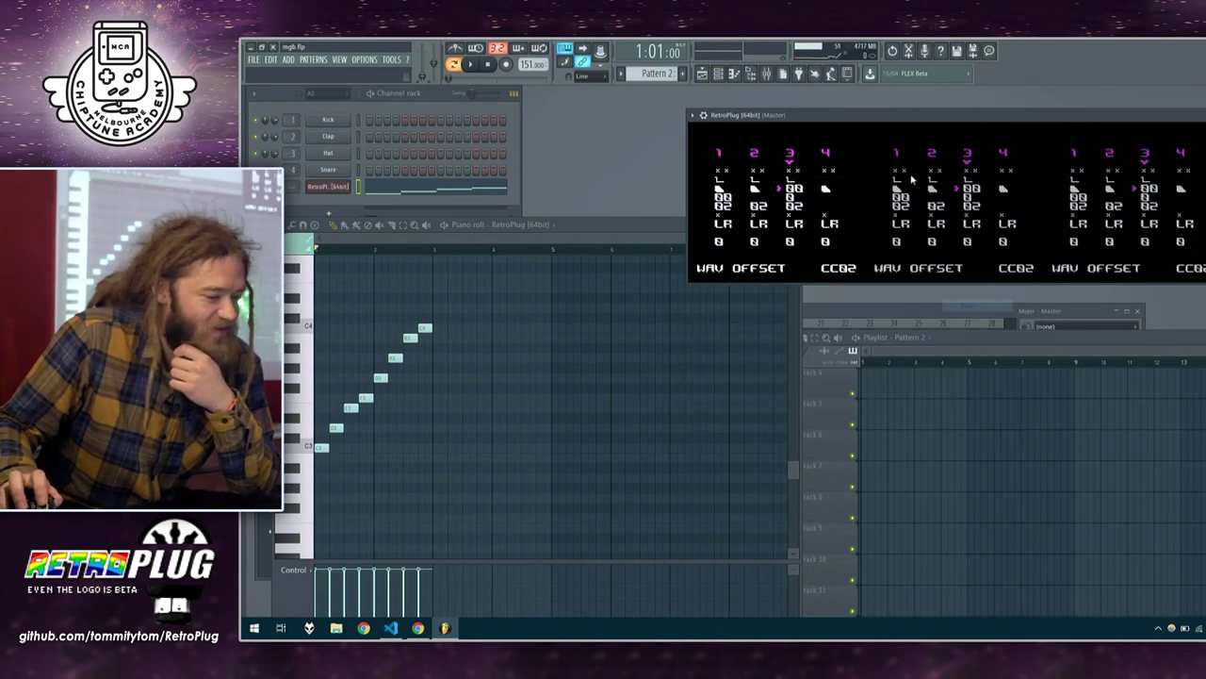
Move the RetroPlug window and change the project layout so the four instances stack in a column
left_click_drag(942, 121, 688, 147)
right_click(498, 218)
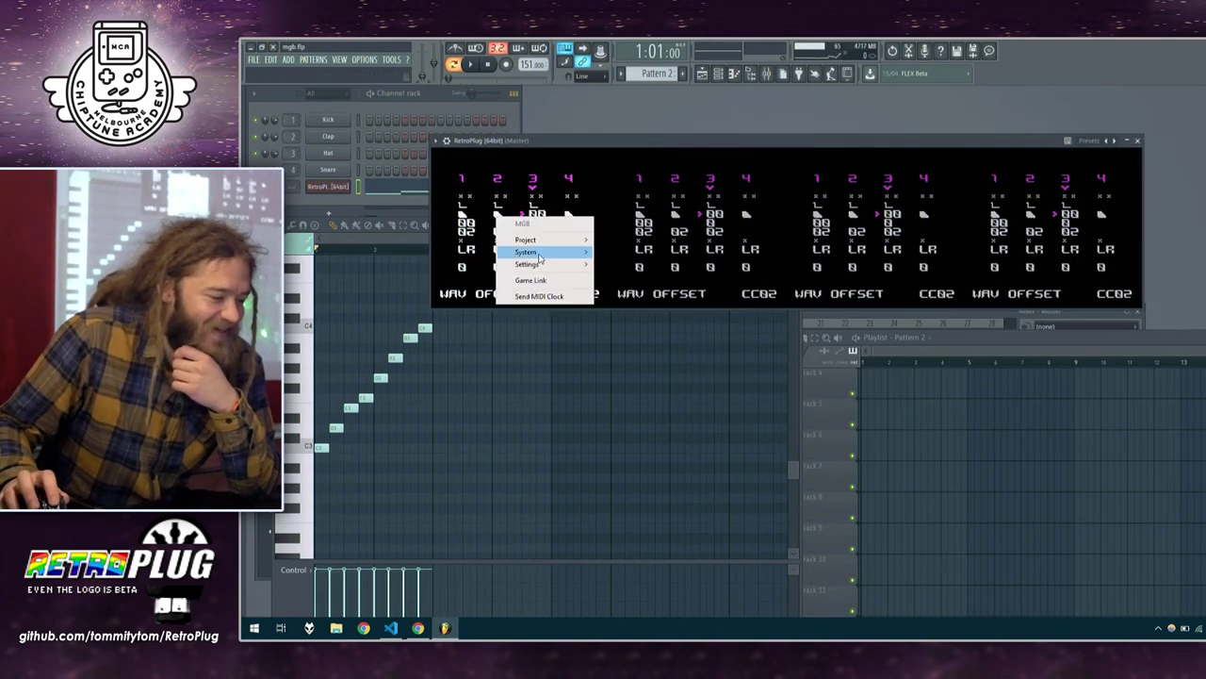
mouse_move(542, 239)
mouse_move(660, 332)
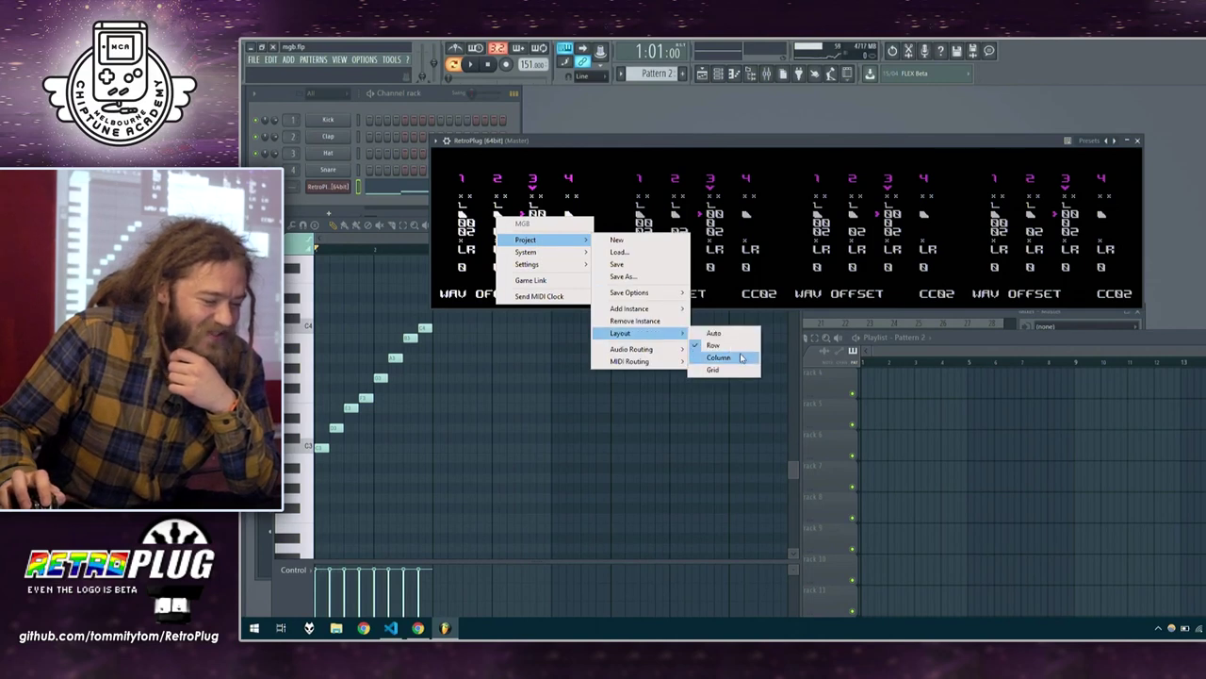
left_click(741, 357)
Reposition the RetroPlug window and arrange the four instances with the Grid layout
left_click_drag(489, 132, 535, 162)
right_click(526, 232)
mouse_move(565, 254)
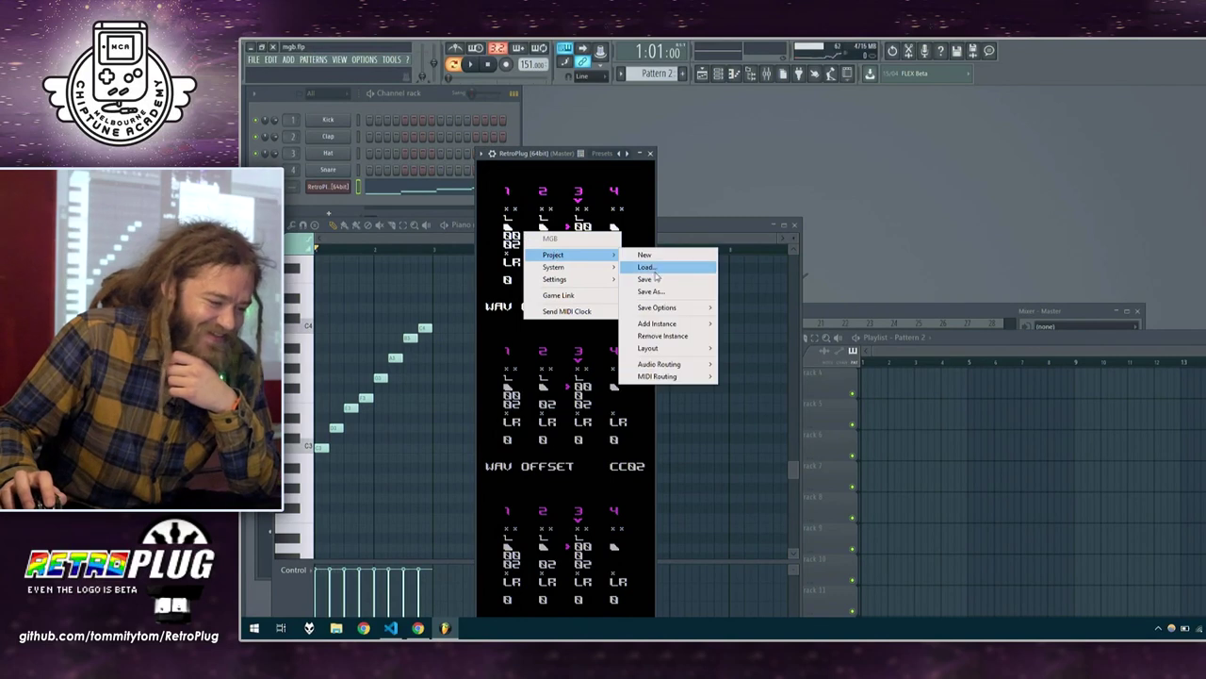
mouse_move(664, 348)
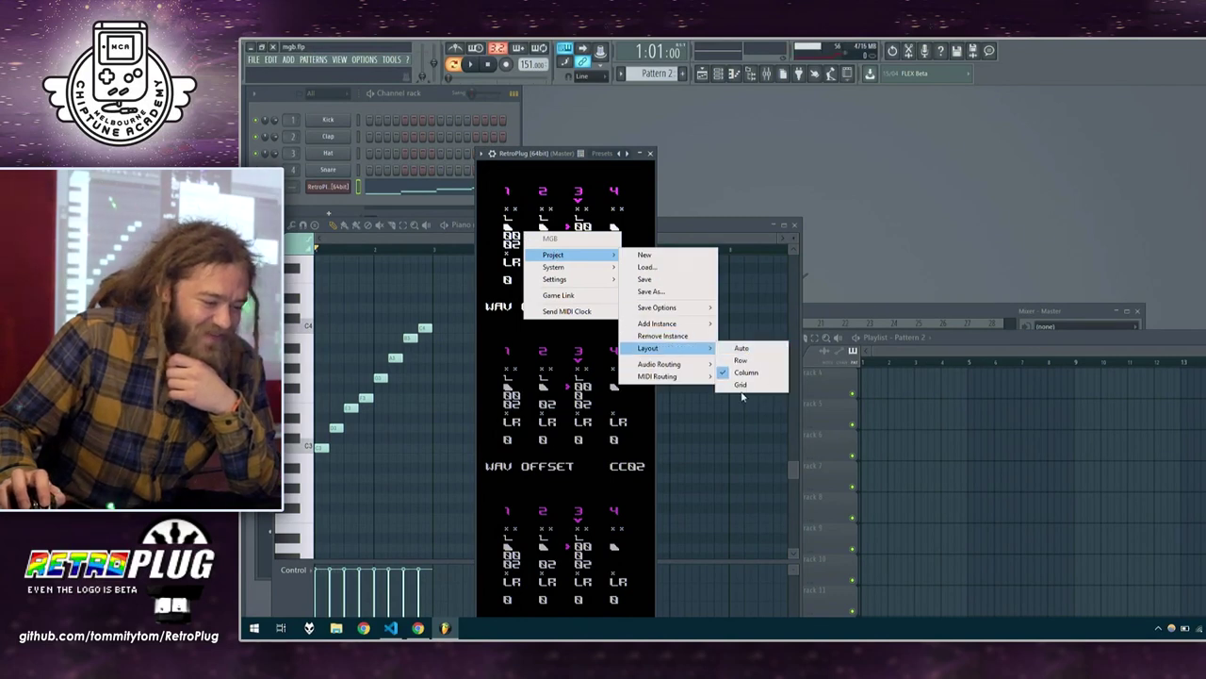
left_click(740, 386)
Set the RetroPlug project layout to Auto
right_click(587, 253)
mouse_move(651, 274)
mouse_move(740, 368)
left_click(804, 370)
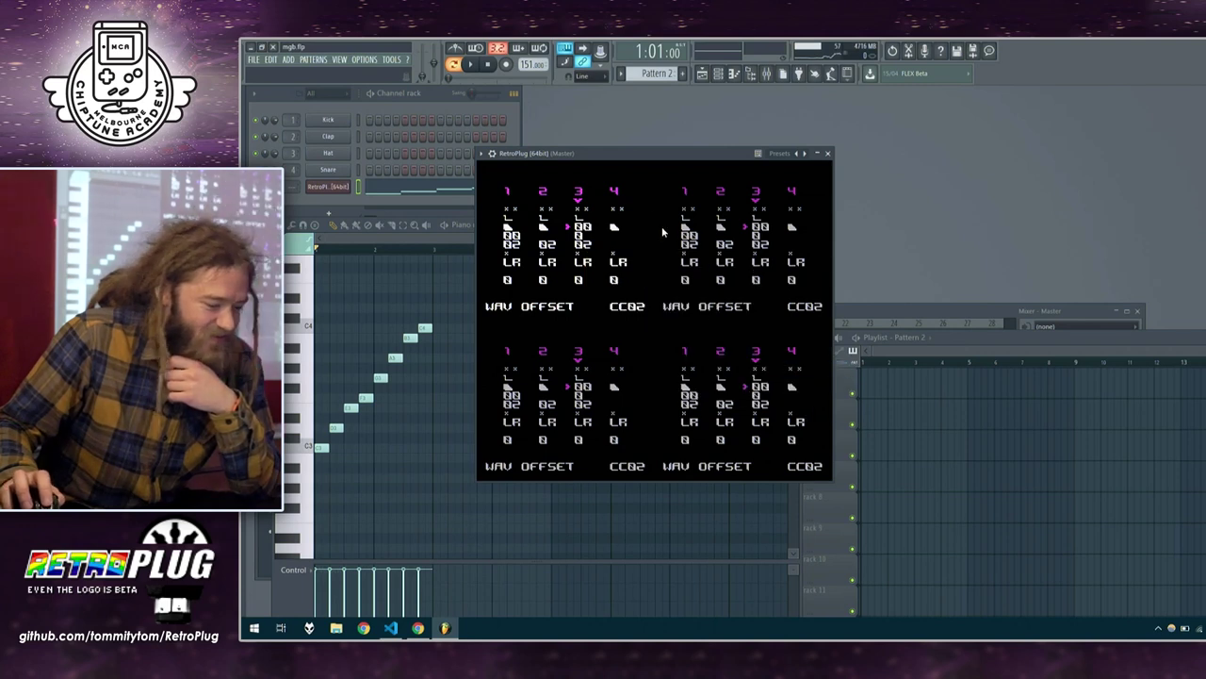
Move the RetroPlug window and save the project under the name 4xmgb in the demo folder
left_click_drag(645, 163, 716, 149)
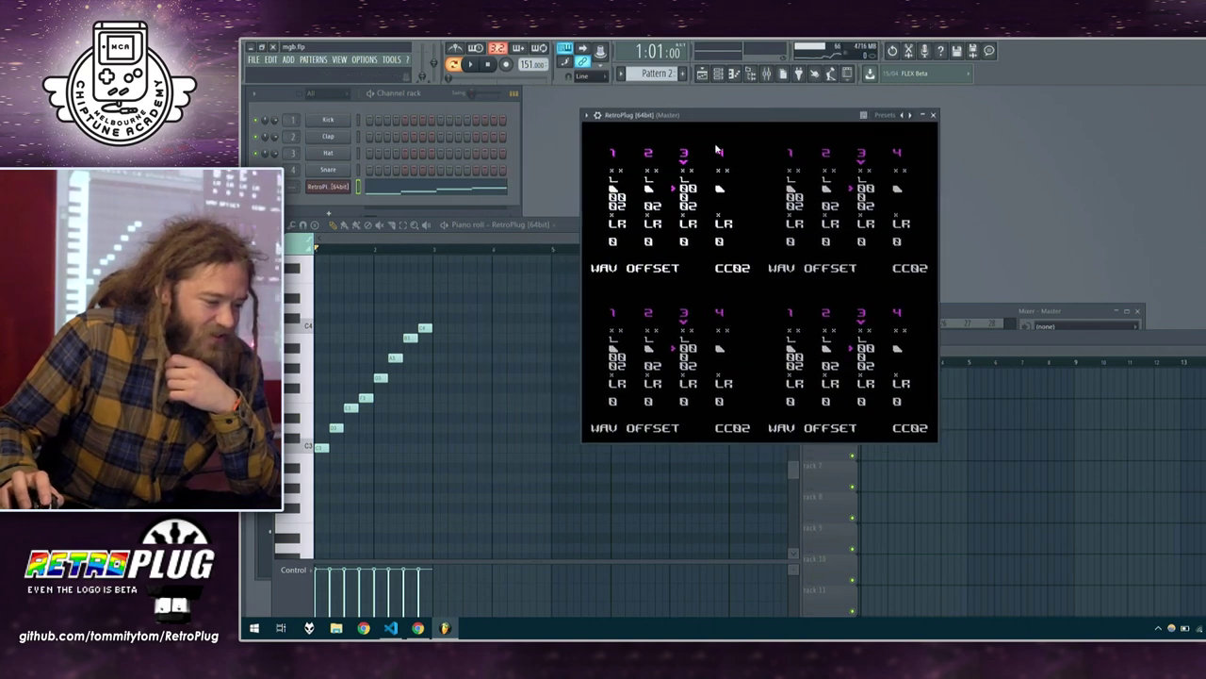
right_click(650, 178)
mouse_move(682, 201)
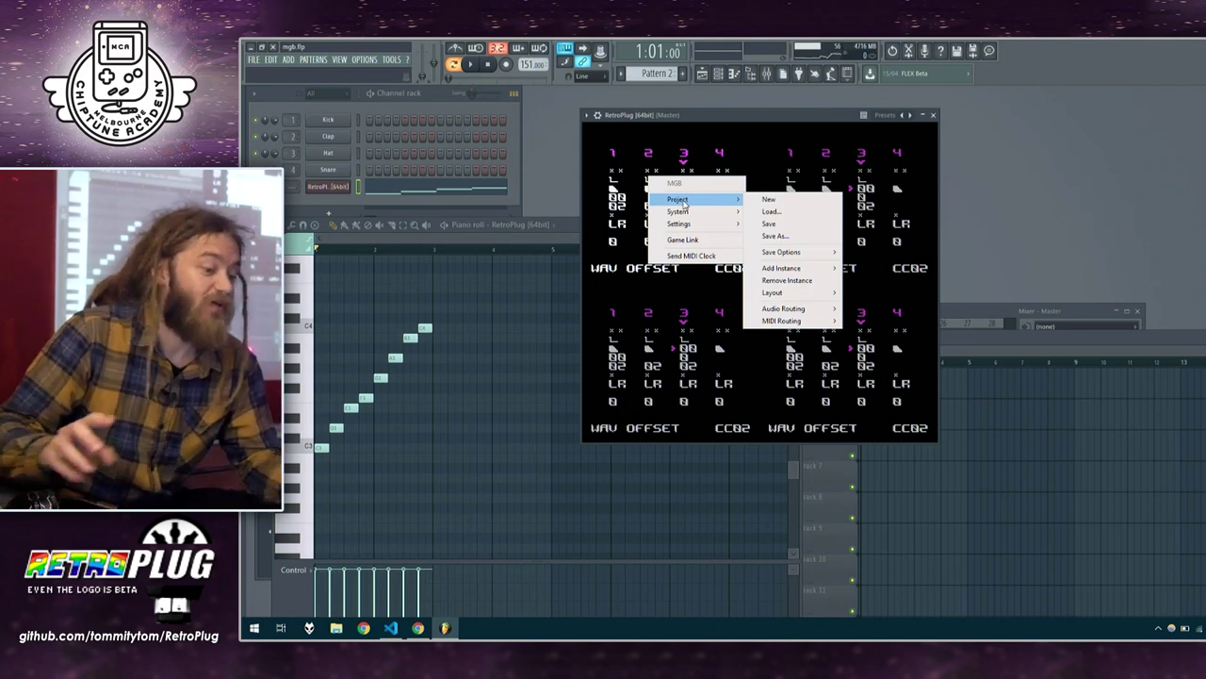
left_click(774, 235)
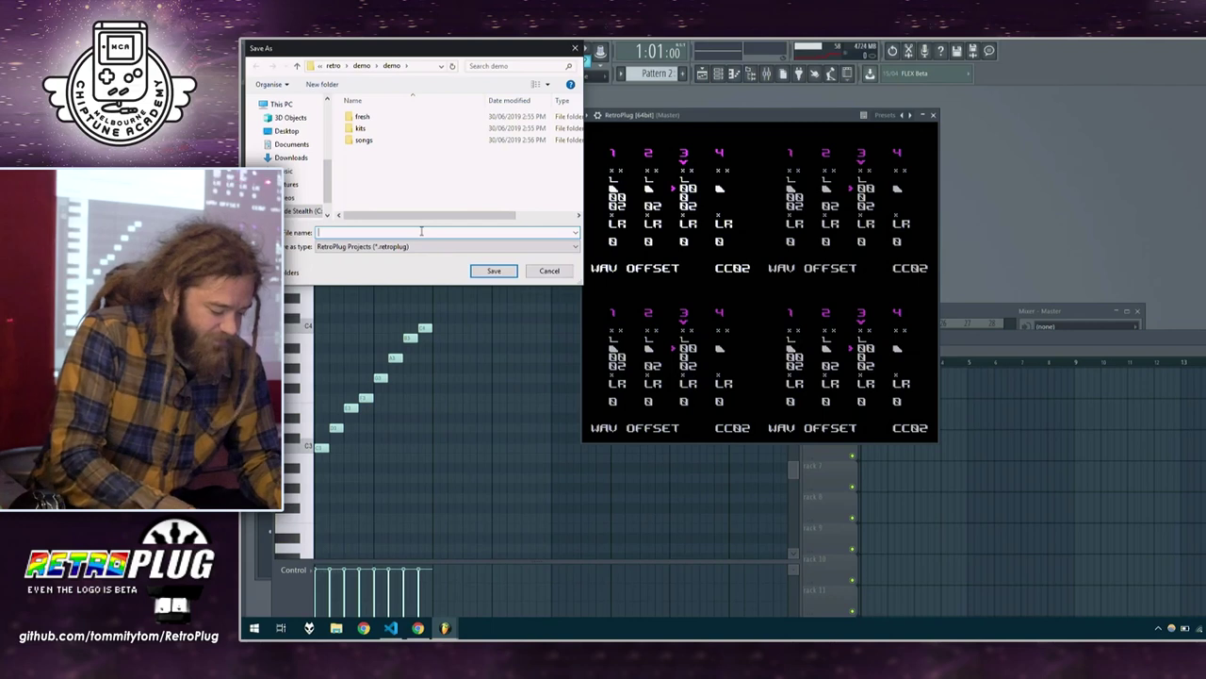
type("4xmgb")
key("Return")
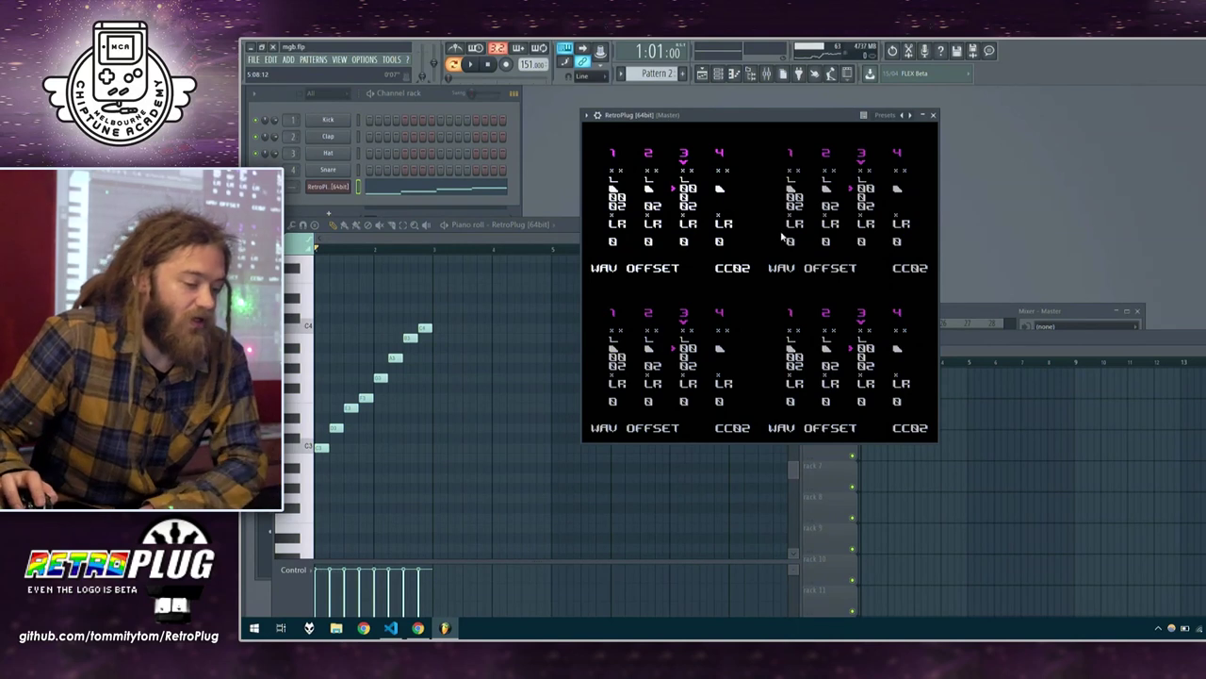
Examine the RetroPlug settings options for color correction, high-pass filter and the settings folder
right_click(709, 197)
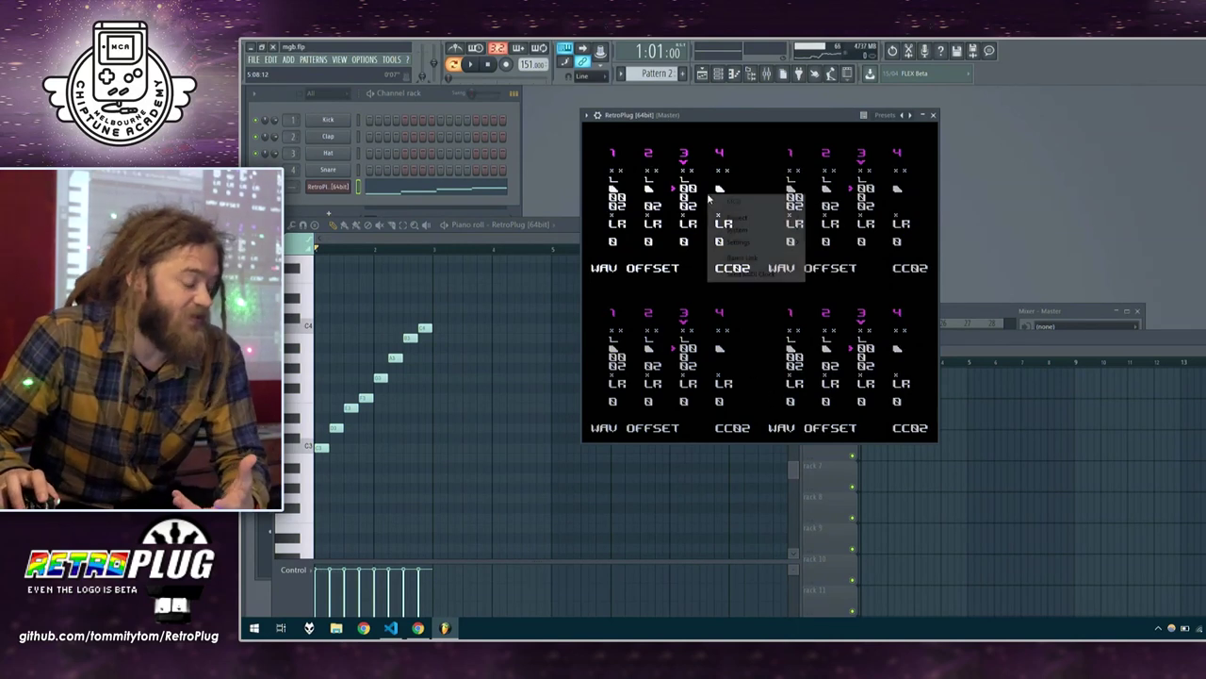
mouse_move(768, 230)
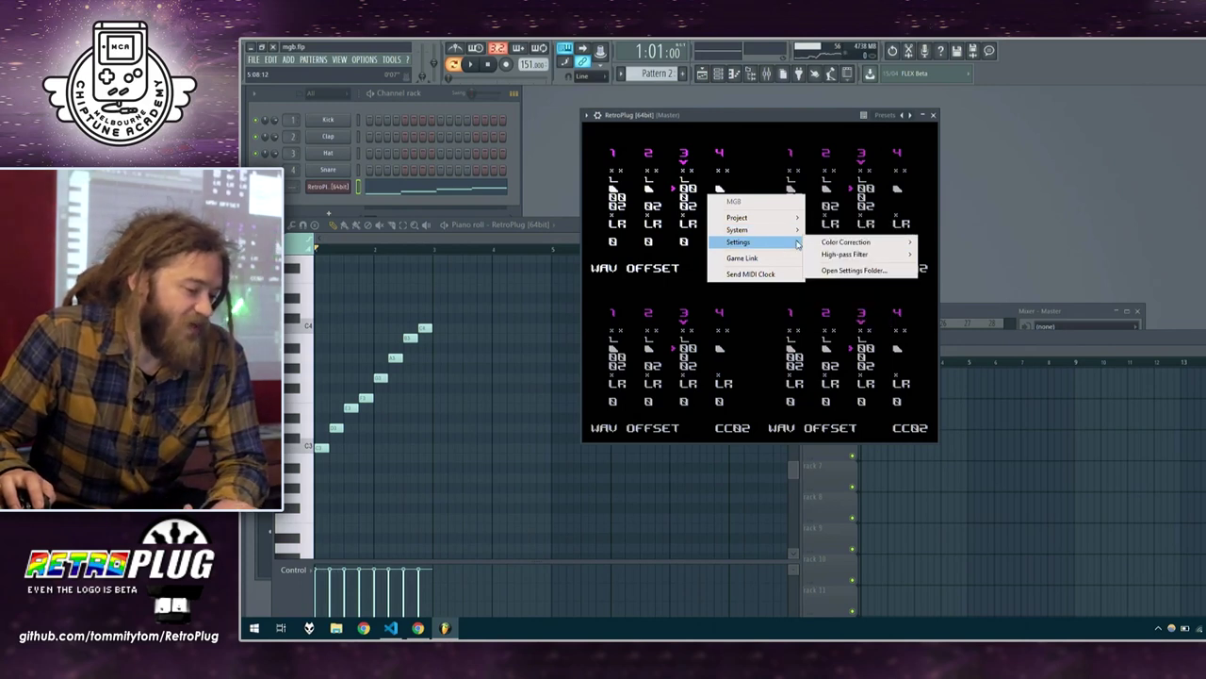
mouse_move(876, 242)
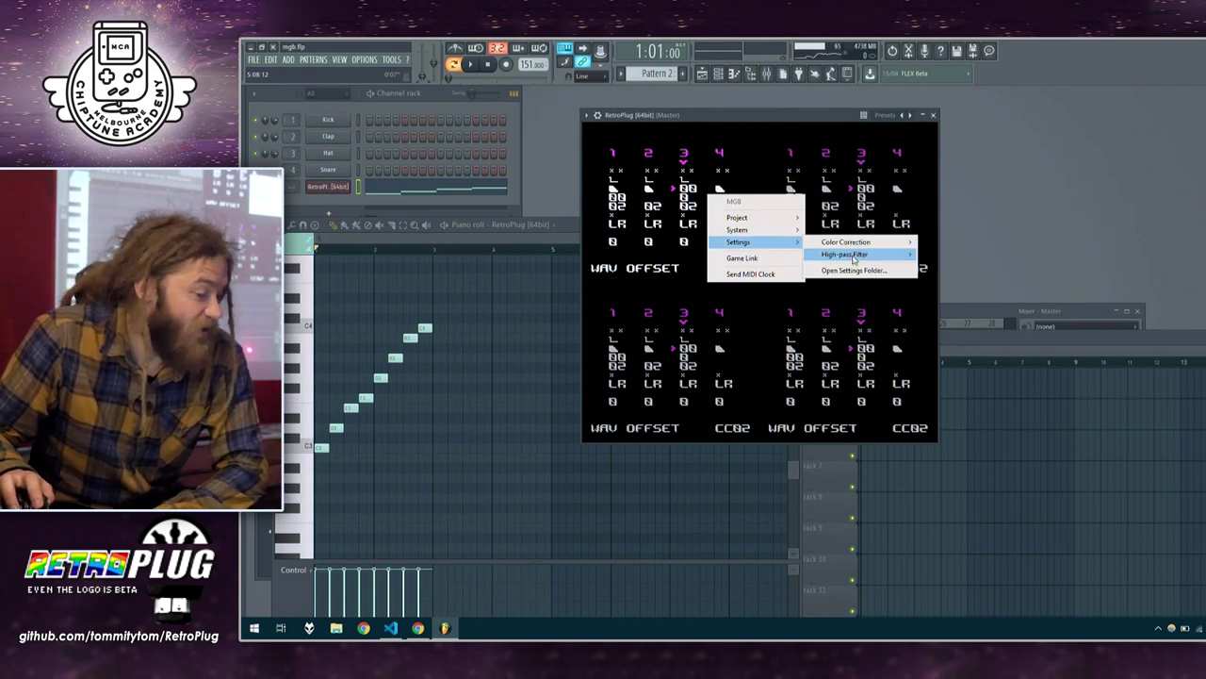
mouse_move(860, 261)
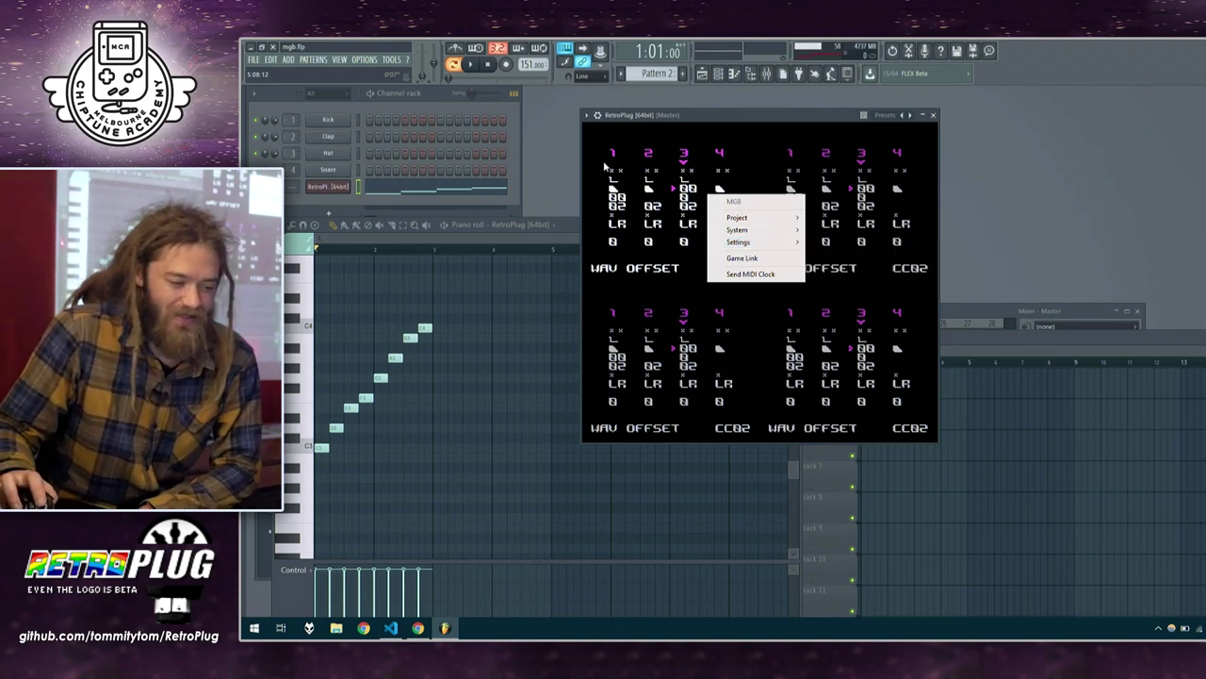
right_click(648, 174)
mouse_move(685, 193)
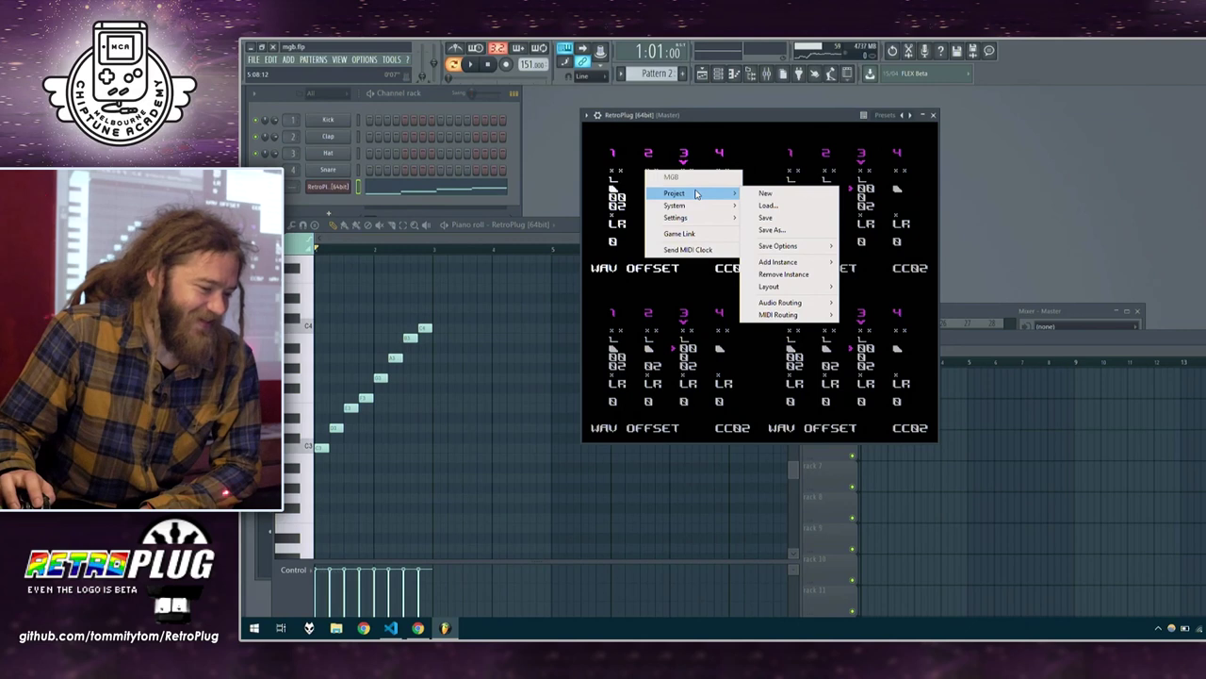
mouse_move(693, 218)
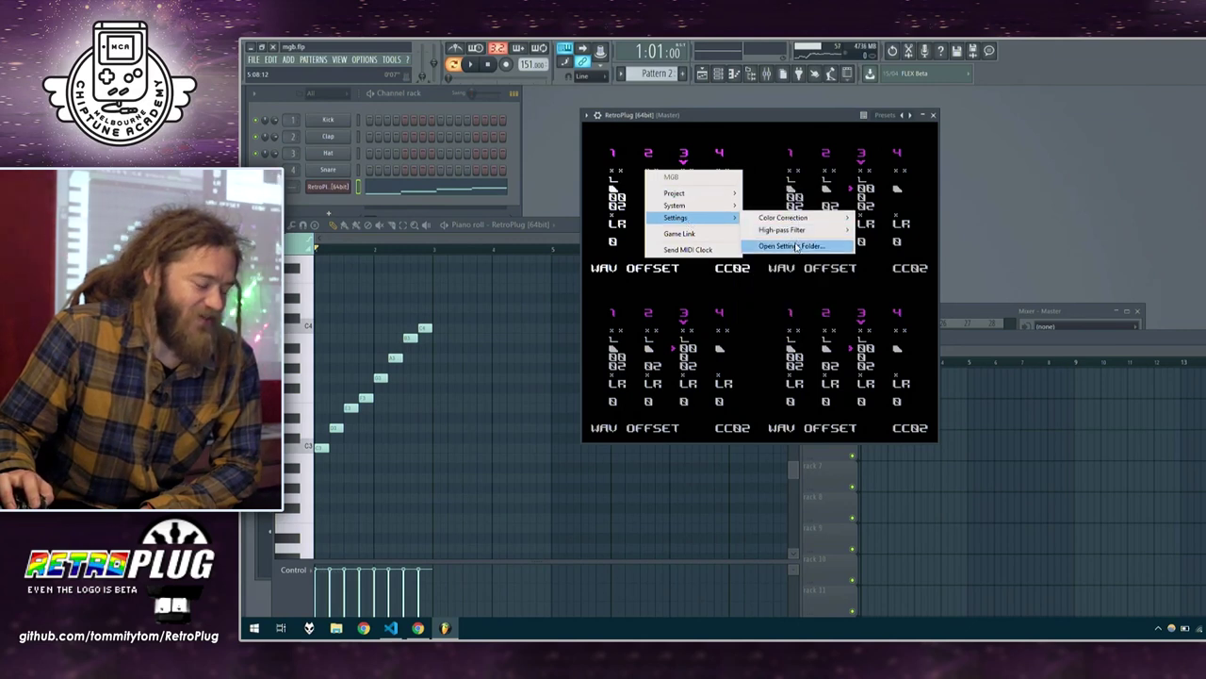
left_click(796, 247)
Move the first mGB instance's cursor to the Sweep parameter and switch focus through the other instances
key("Down")
left_click(821, 226)
left_click(815, 352)
left_click(704, 338)
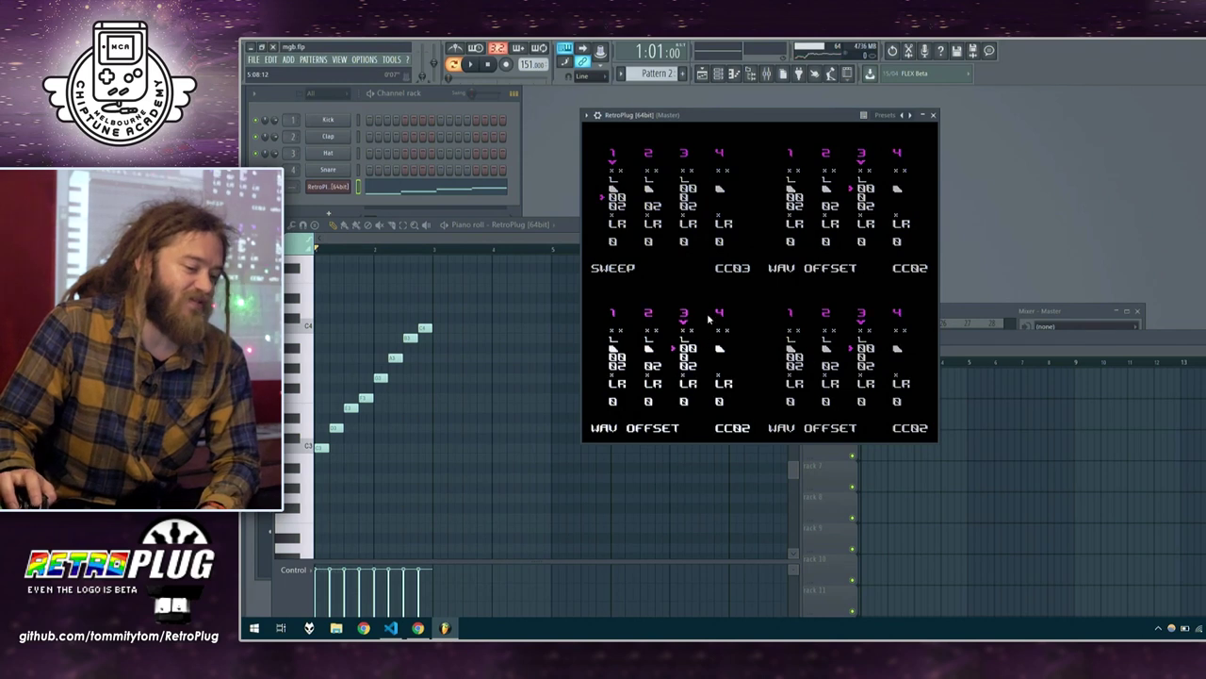
Open the RetroPlug settings folder and open its buttons.json file in the text editor
right_click(652, 197)
mouse_move(702, 230)
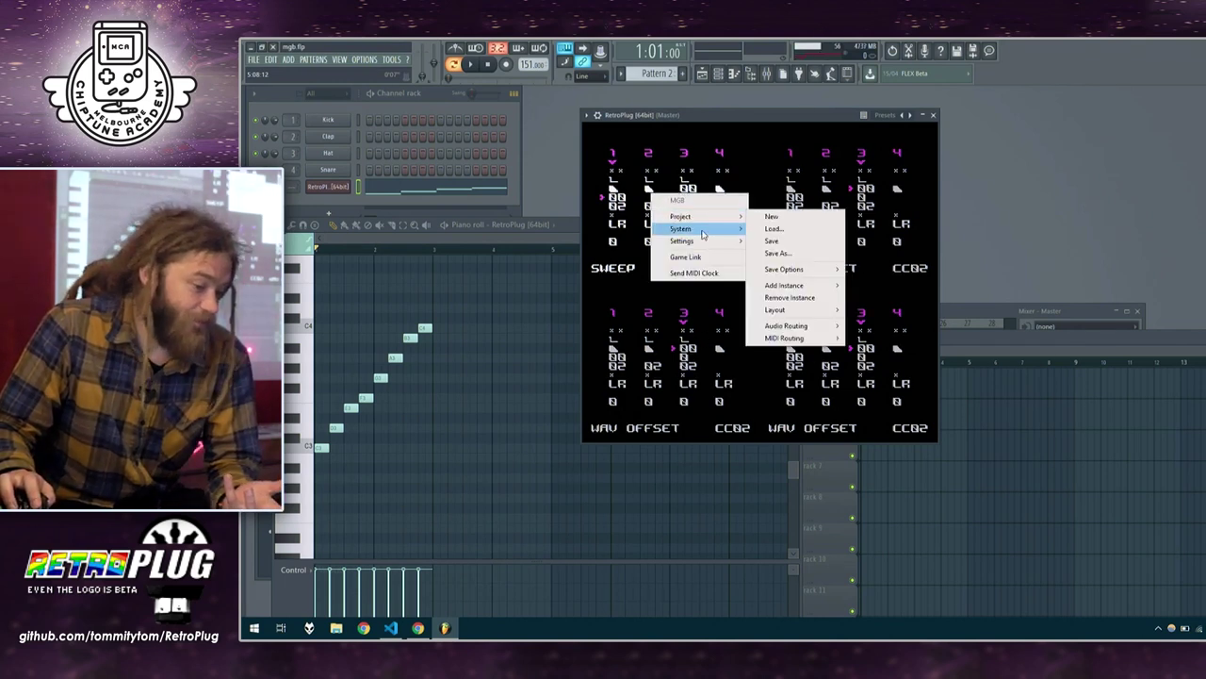
left_click(766, 270)
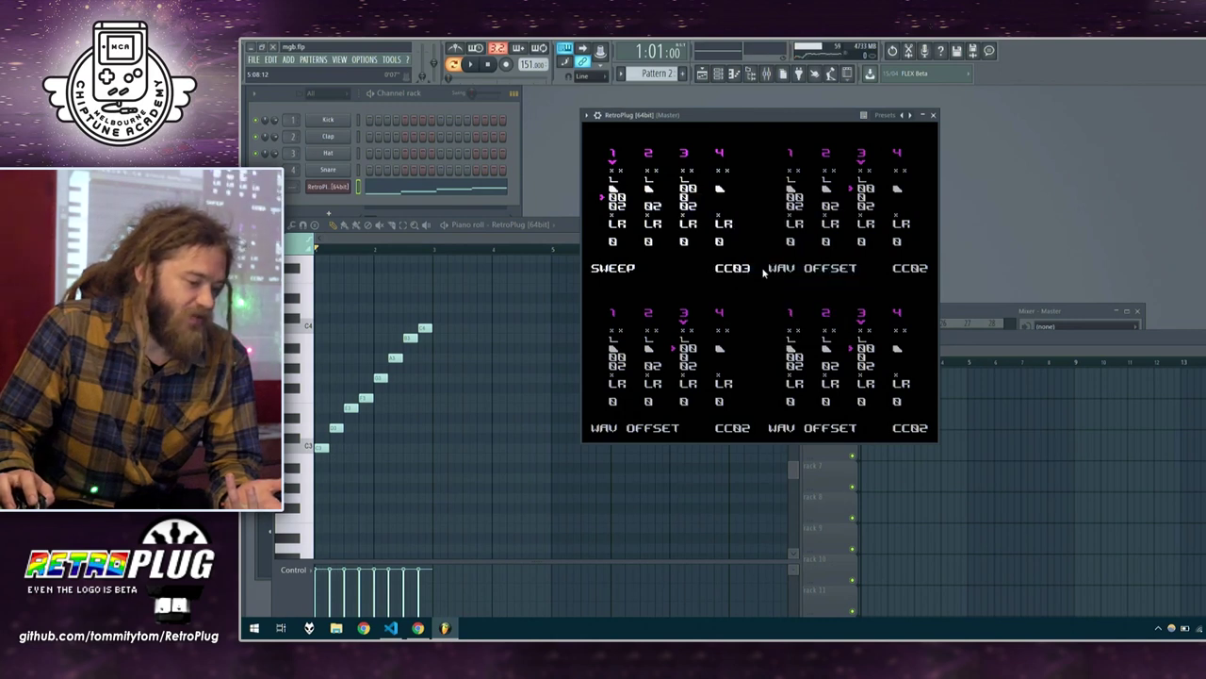
left_click(603, 228)
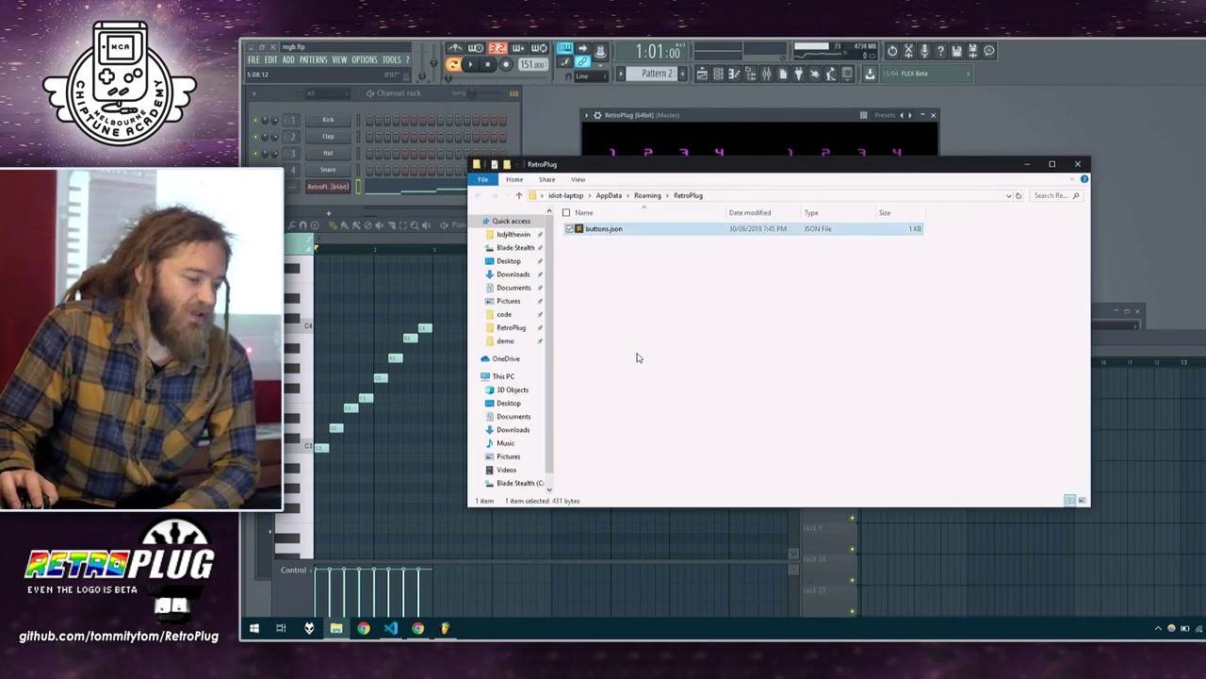
key("Return")
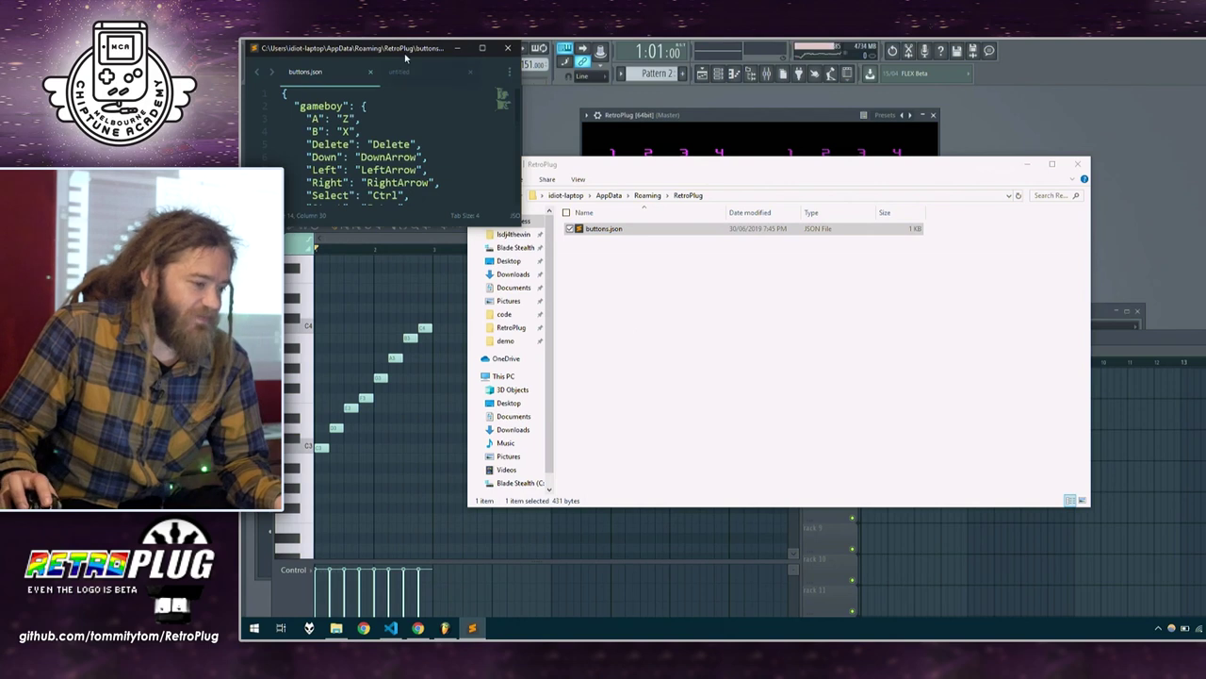
Maximize buttons.json, enlarge its text and examine the gameboy and lsdj key mappings
left_click(425, 86)
left_click(595, 216)
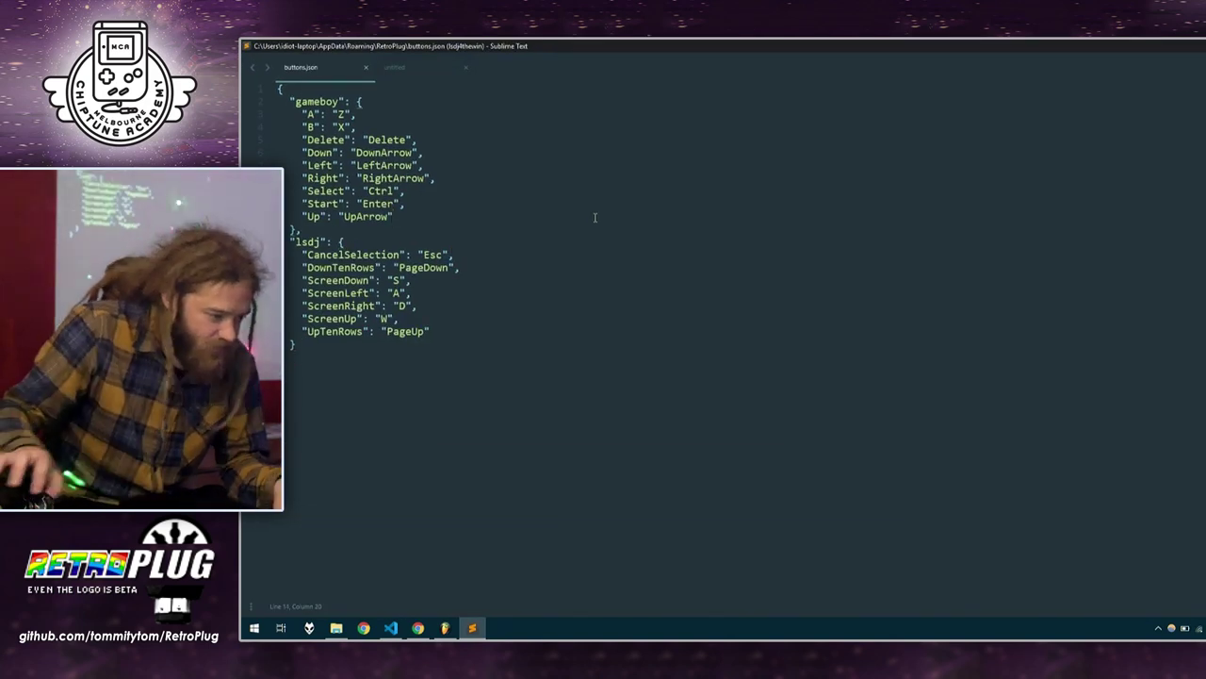
scroll(595, 219, "up", 8)
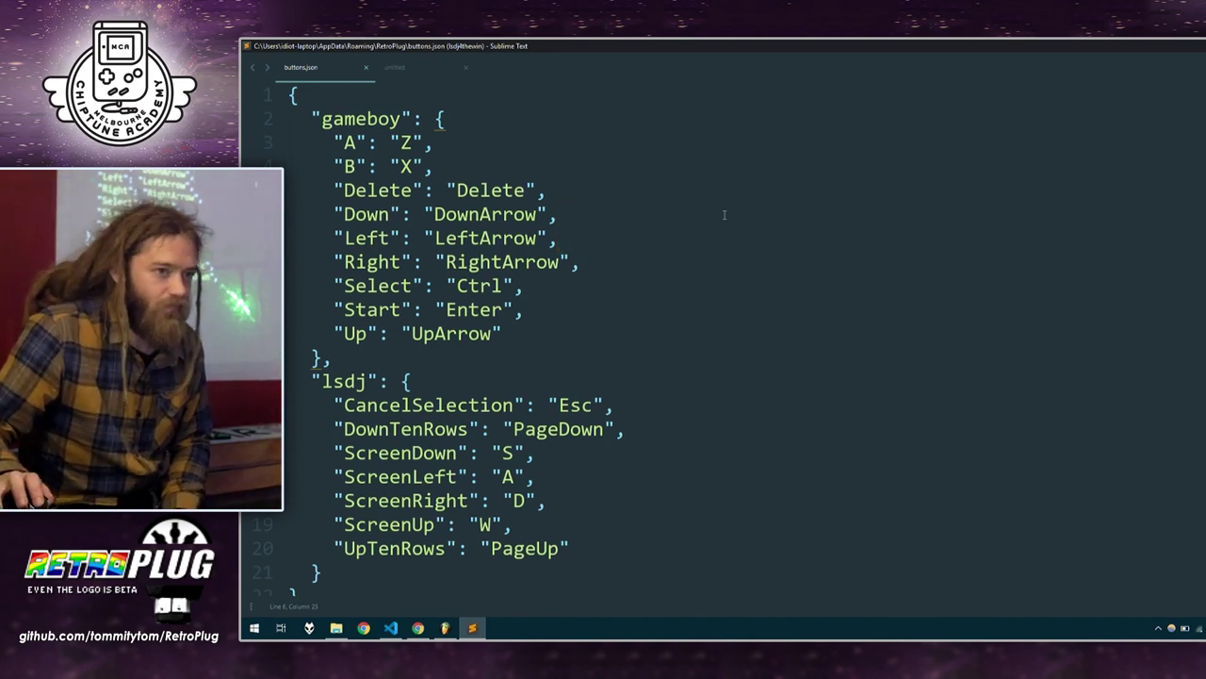
key("Up")
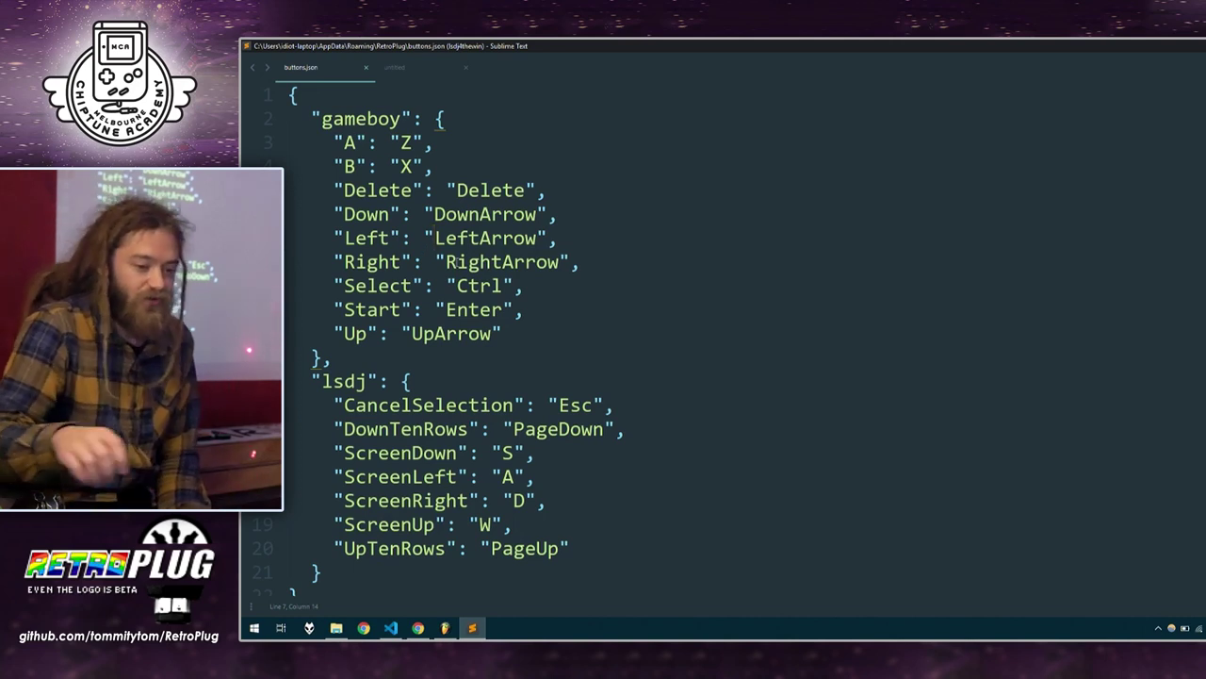
Minimize the text editor and the settings folder window to return to FL Studio
key("super+Down")
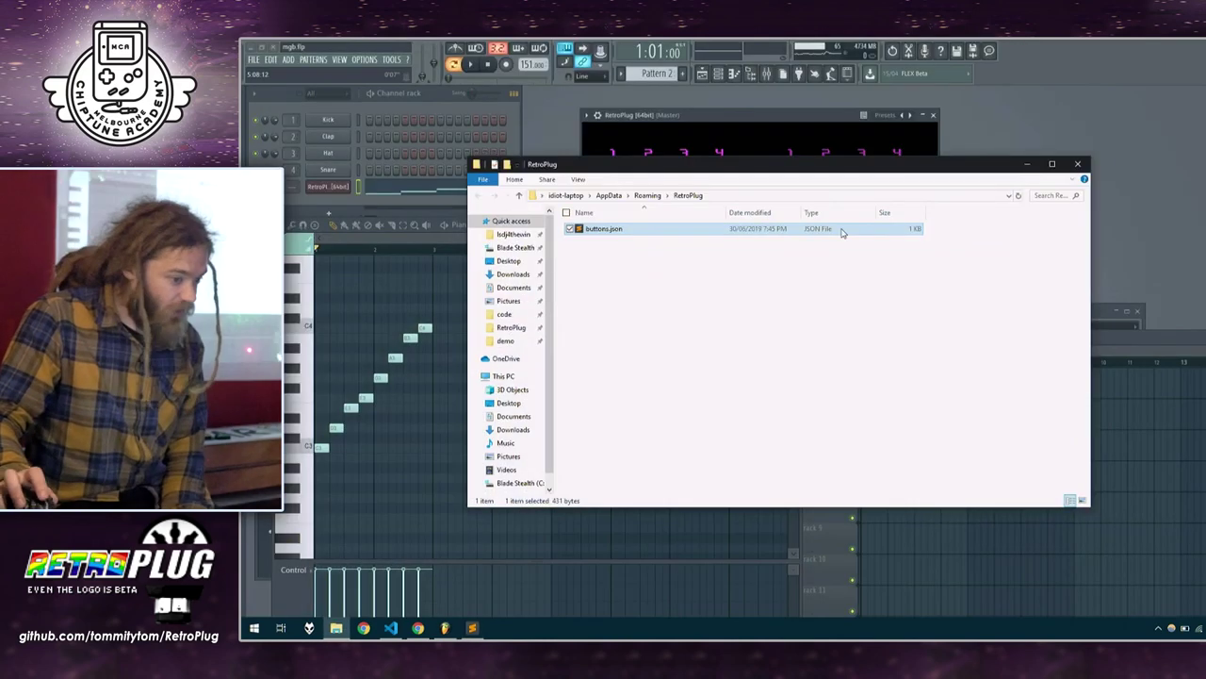
left_click(754, 358)
left_click(1029, 164)
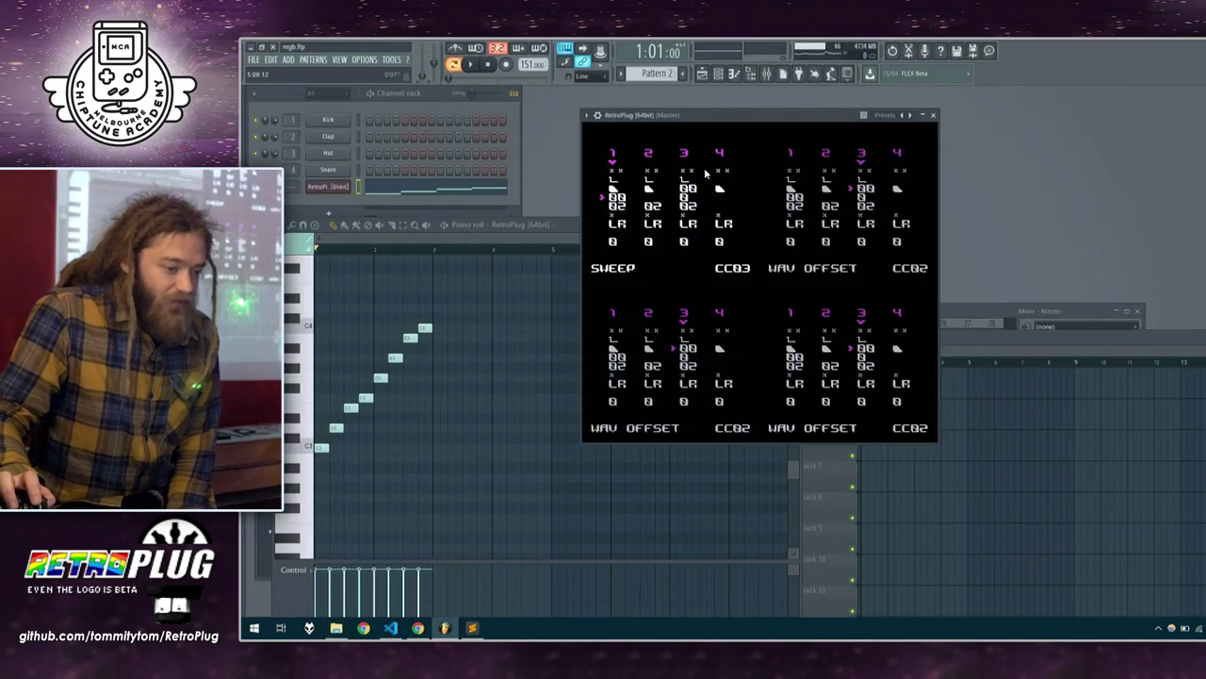
Remove the fourth, third and second mGB instances so only the first one stays in the project
right_click(815, 378)
mouse_move(887, 403)
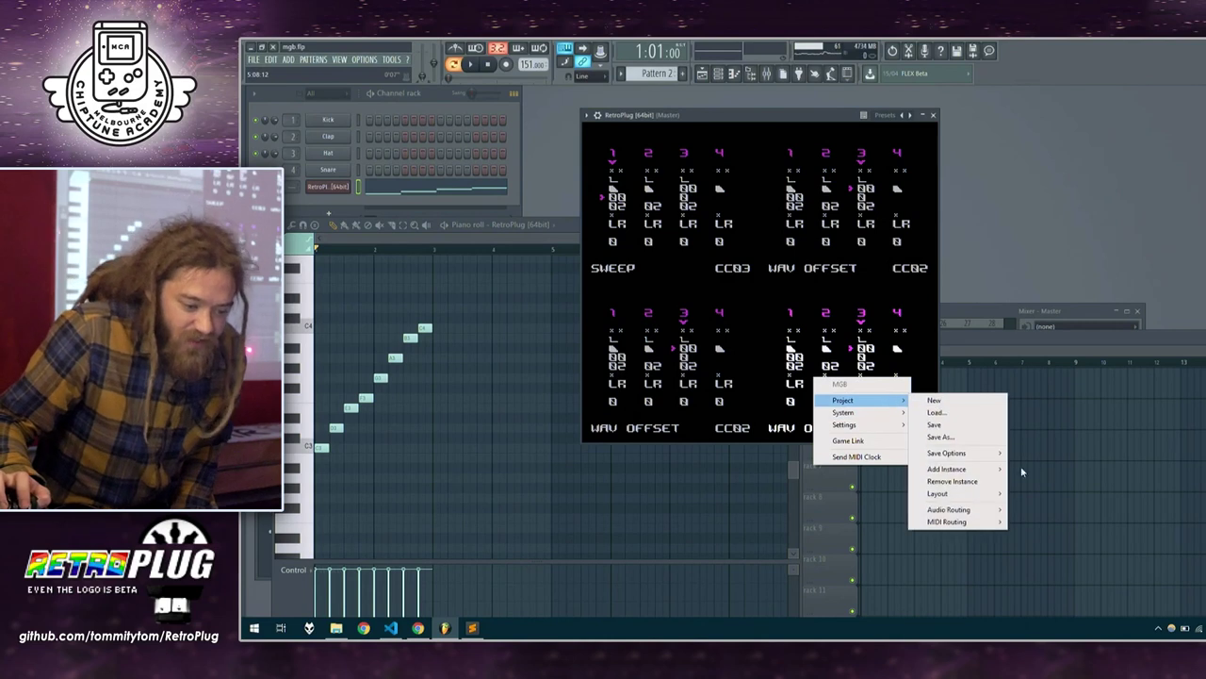
left_click(942, 488)
right_click(980, 183)
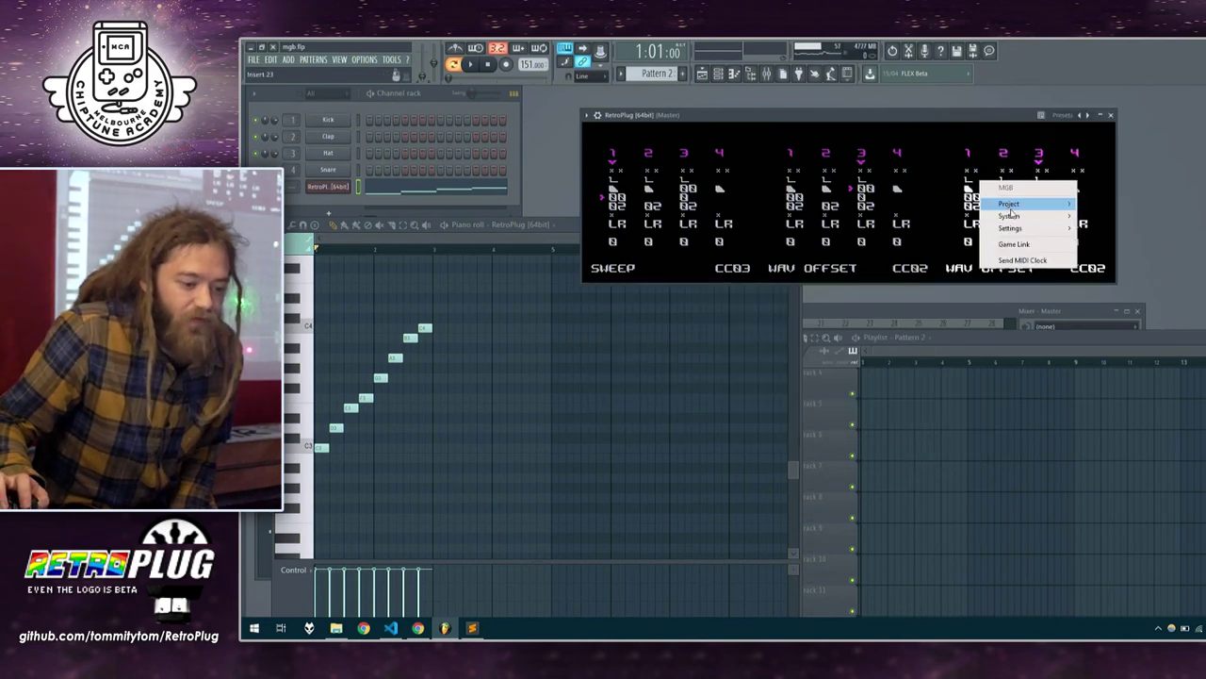
mouse_move(1016, 210)
left_click(1086, 283)
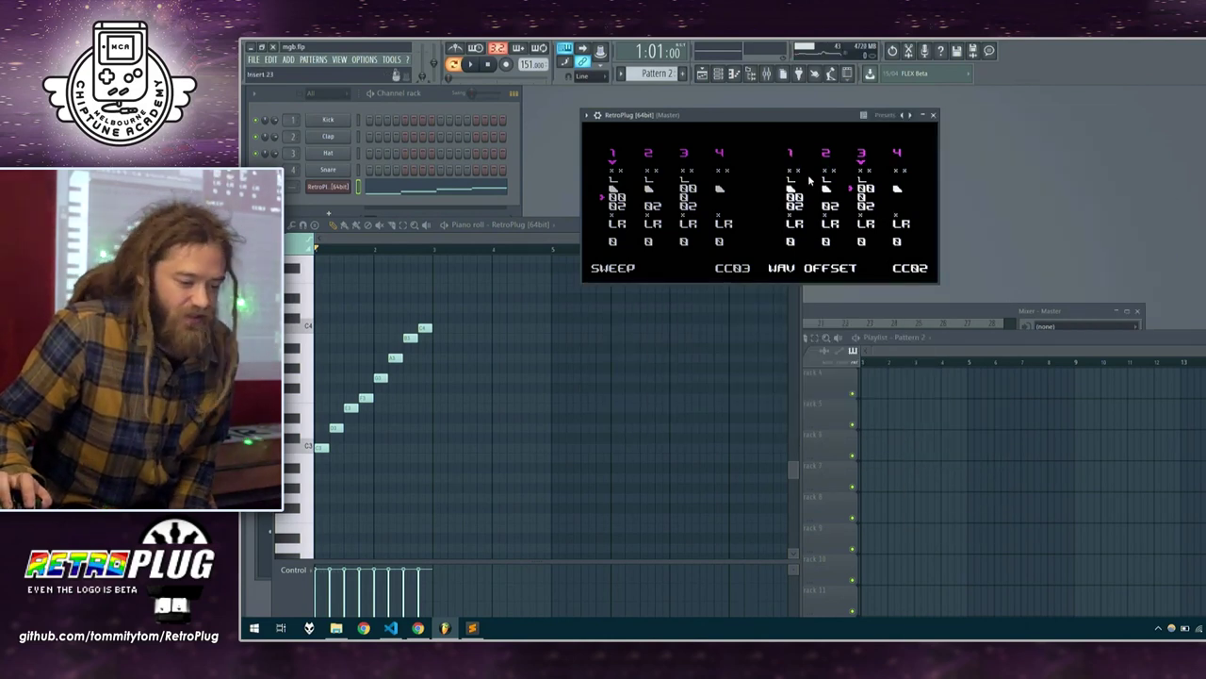
right_click(811, 177)
mouse_move(849, 199)
left_click(958, 283)
Review the project options and set the audio routing to Two Channels Per Instance
right_click(660, 162)
mouse_move(725, 185)
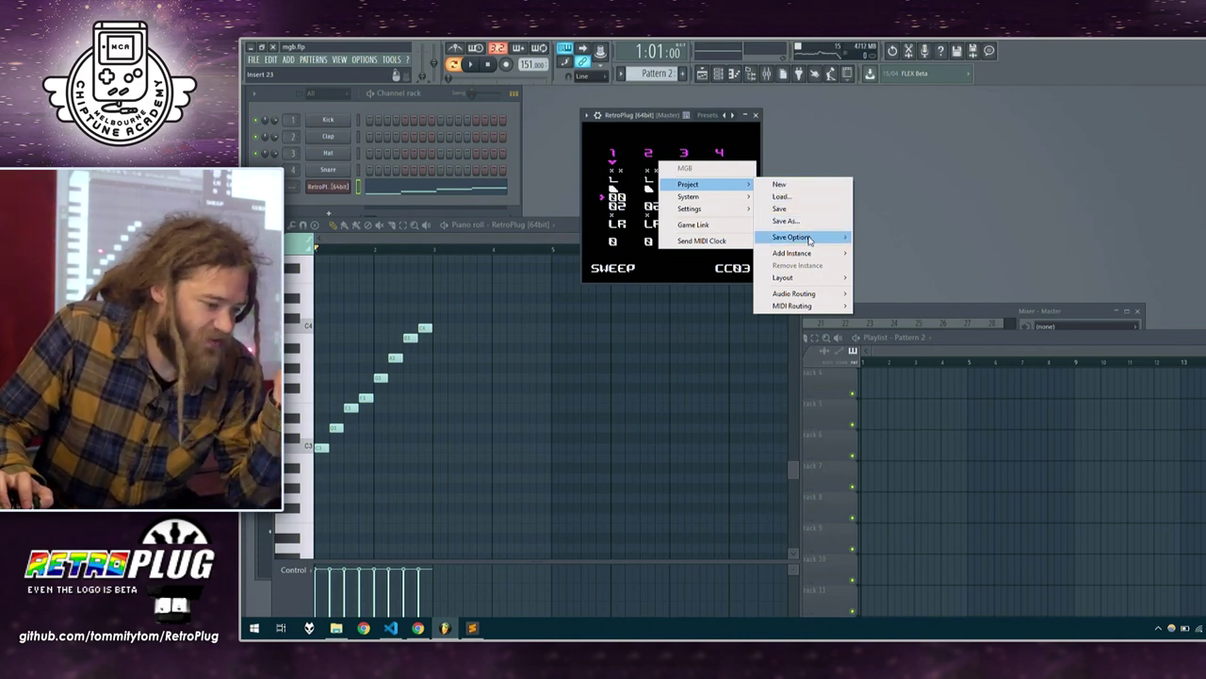
mouse_move(809, 240)
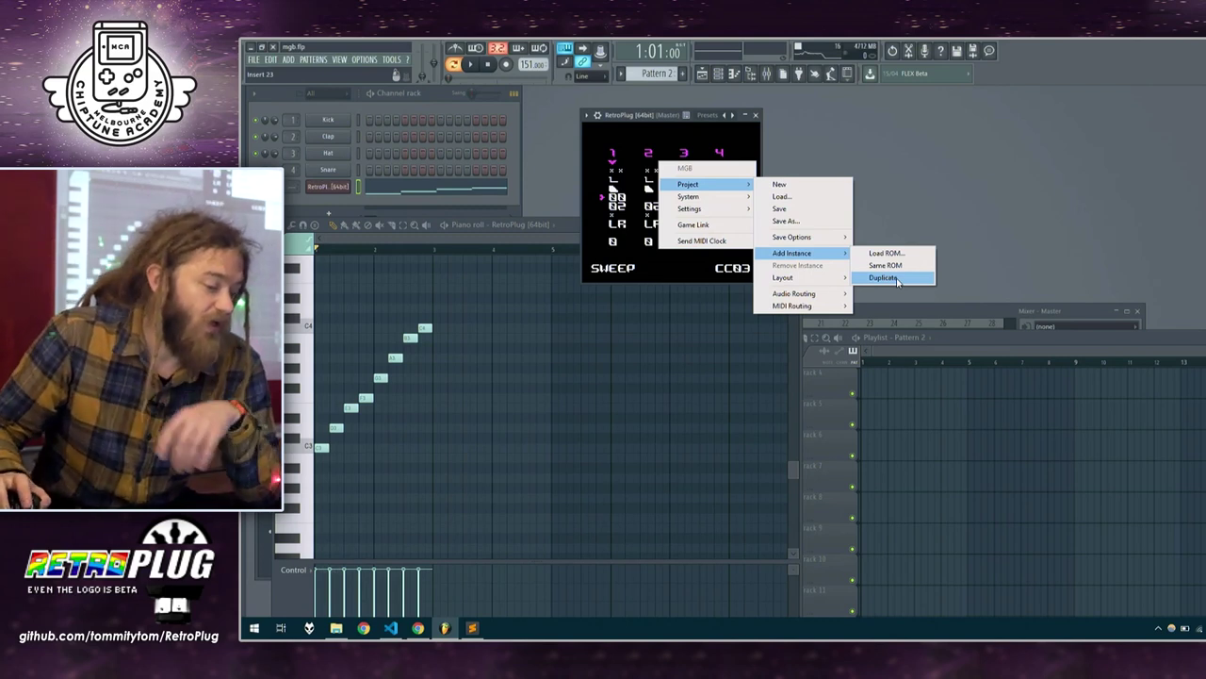
mouse_move(826, 279)
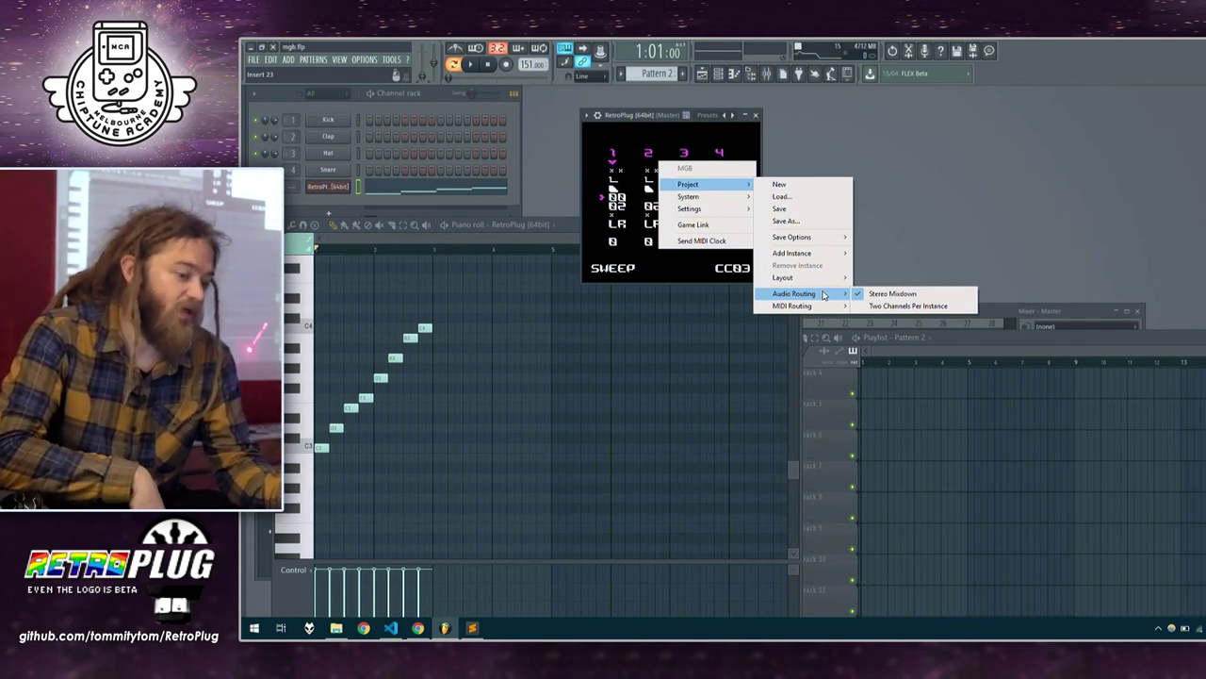
left_click(904, 307)
Duplicate the remaining mGB instance so the project holds two instances
right_click(655, 179)
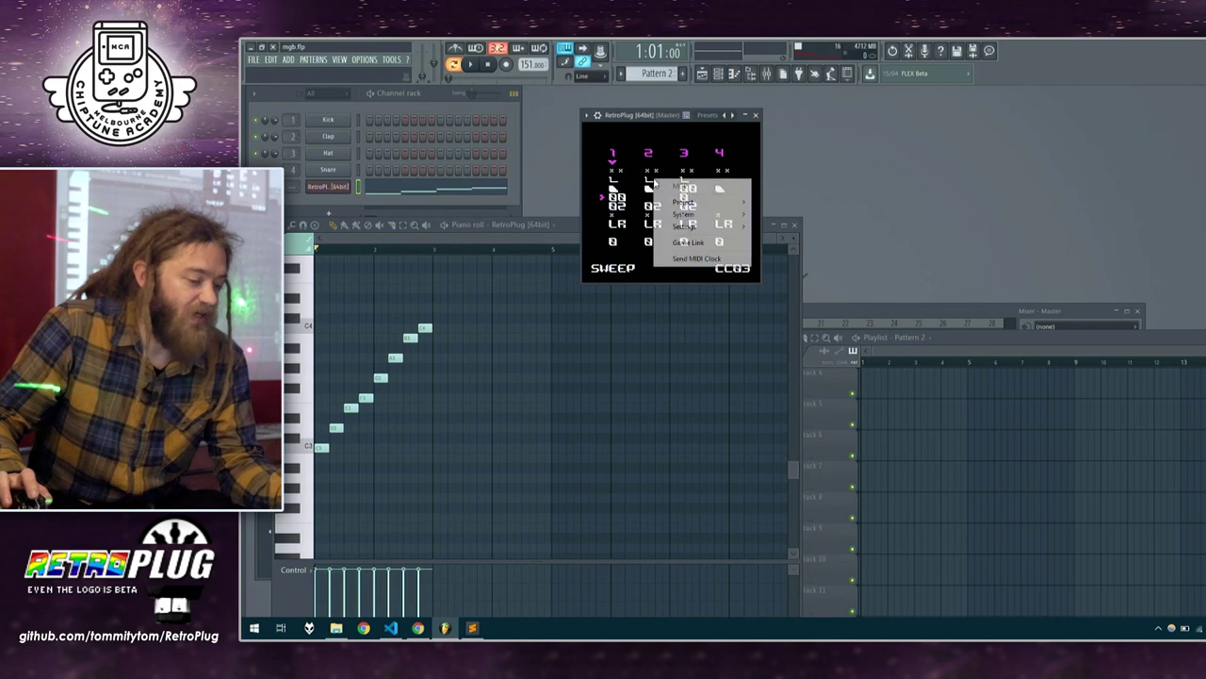
mouse_move(697, 202)
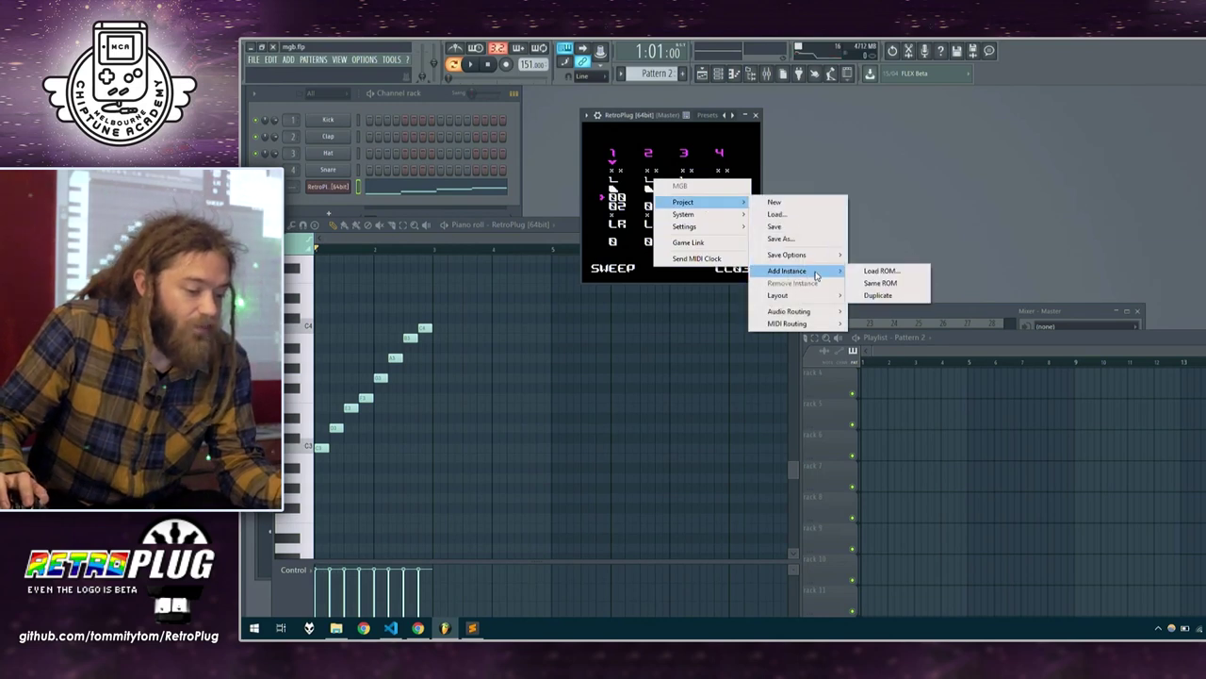
left_click(865, 295)
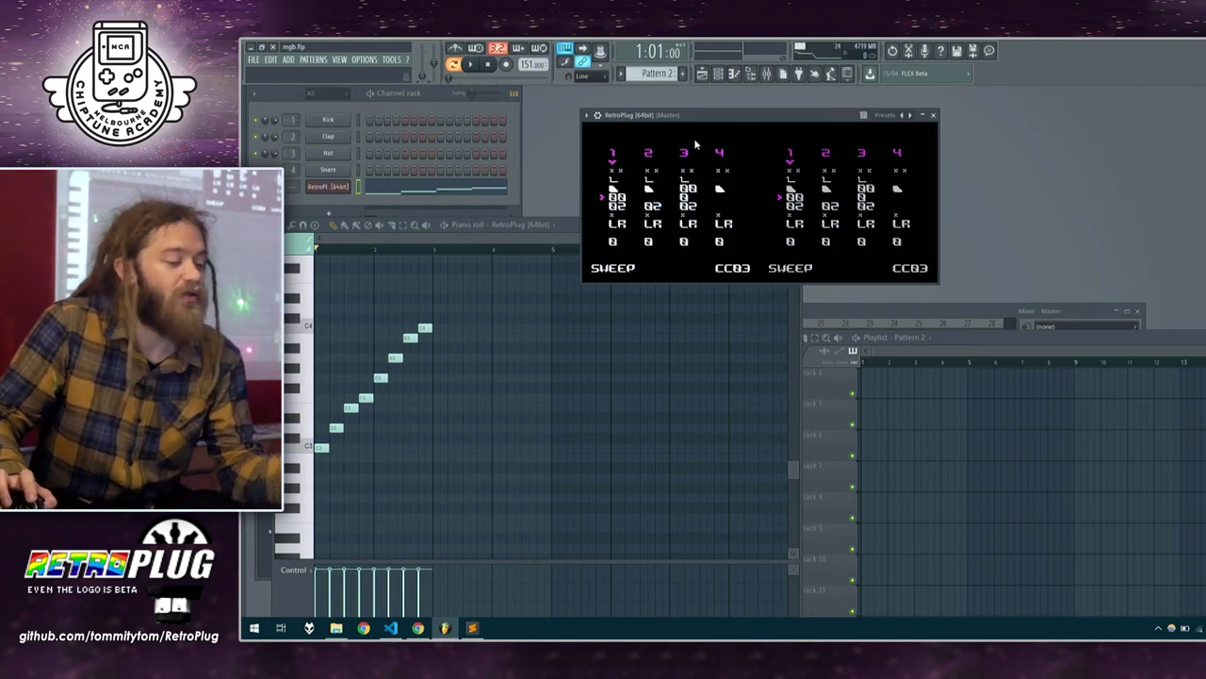
Open the RetroPlug channel's piano roll and move the plugin window clear of it
right_click(350, 181)
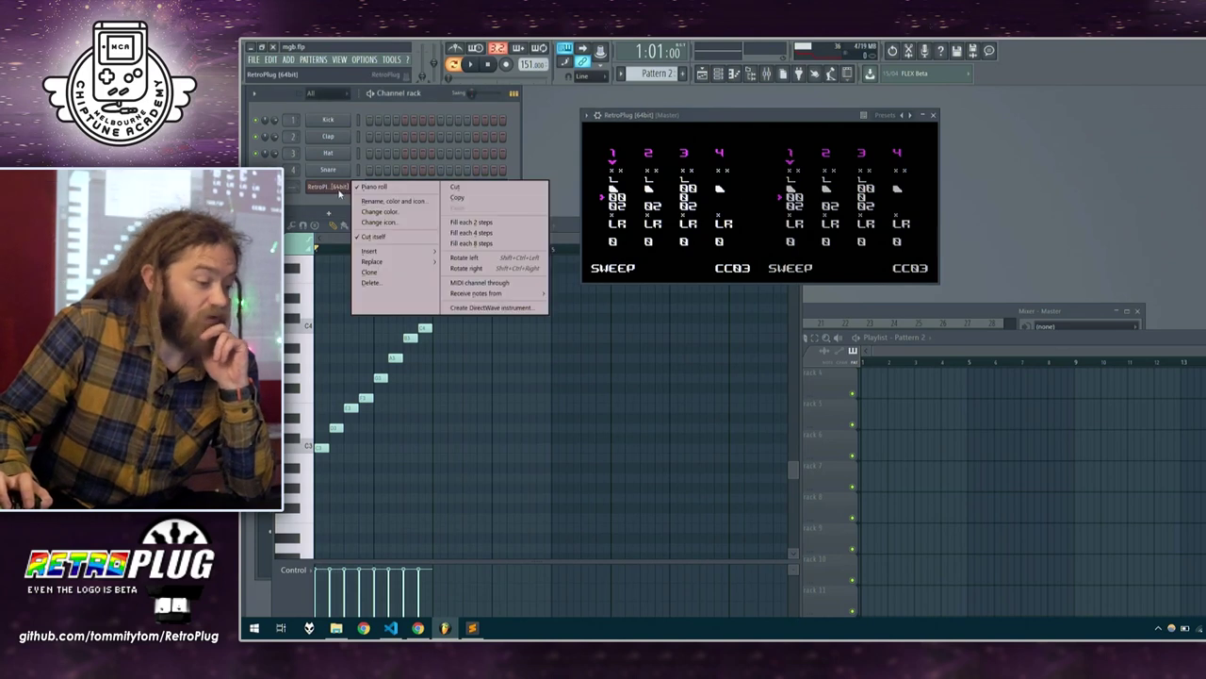
left_click(369, 192)
right_click(345, 186)
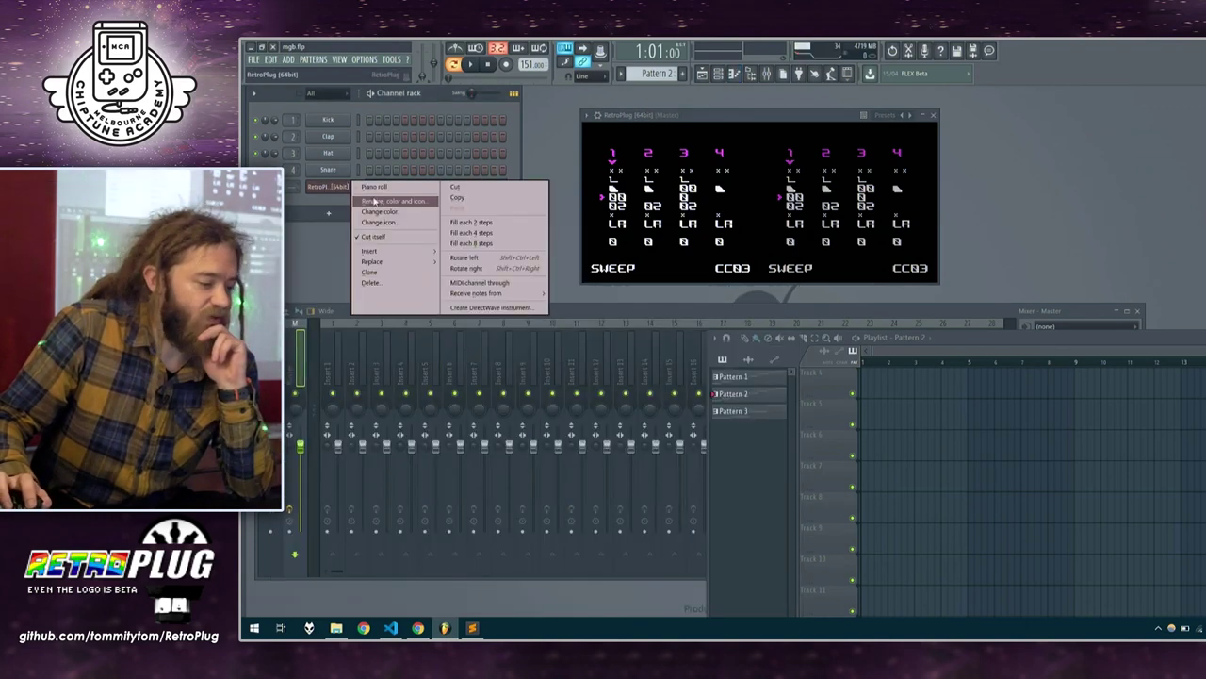
left_click(381, 185)
scroll(645, 75, "up", 1)
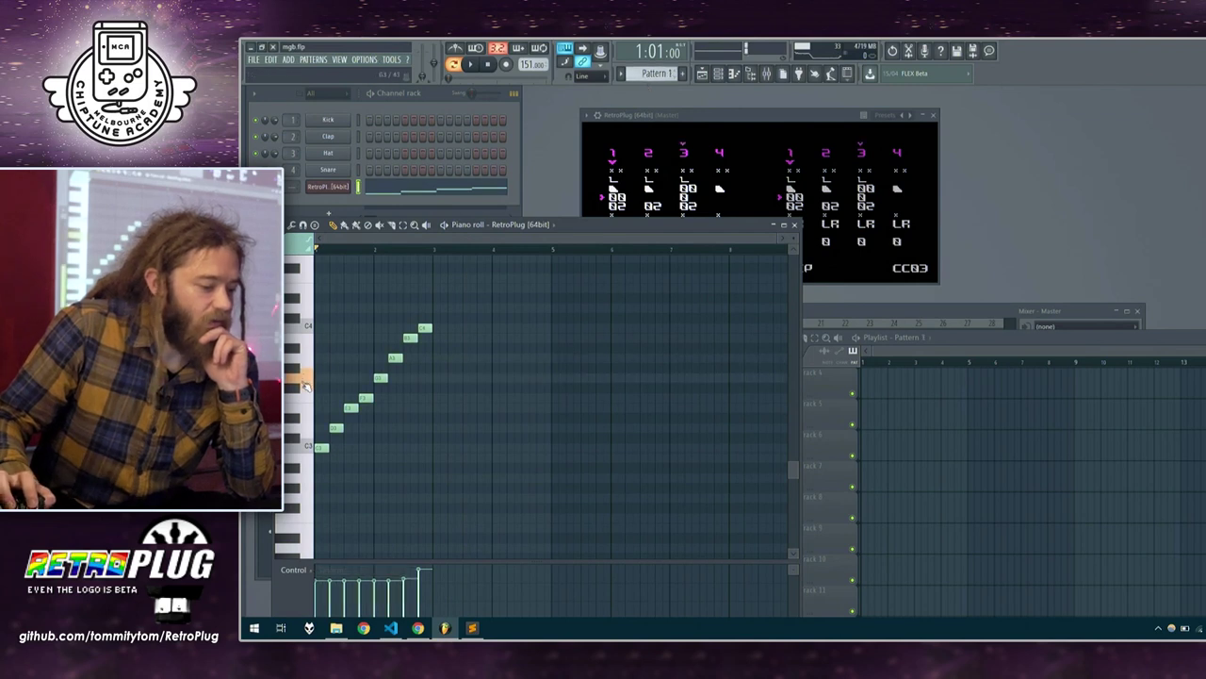
left_click_drag(795, 117, 1066, 115)
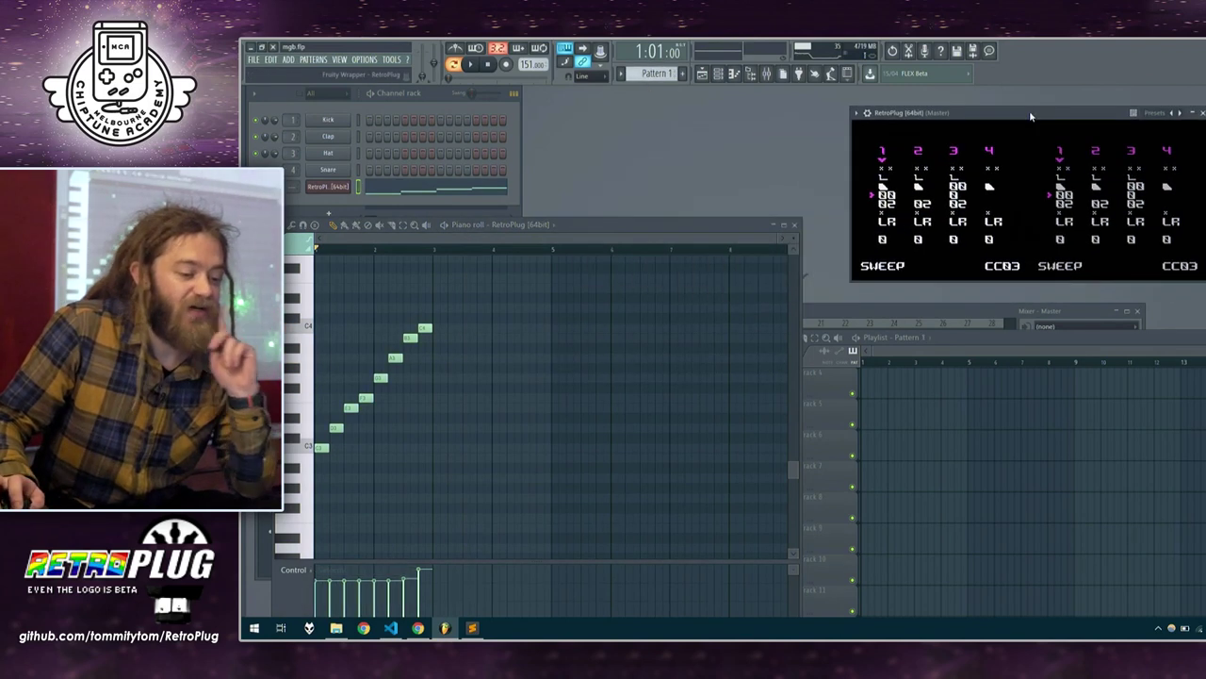
Set the project's MIDI routing to Four Channels Per Instance and switch its audio routing to the first option
right_click(908, 170)
mouse_move(952, 189)
mouse_move(1058, 311)
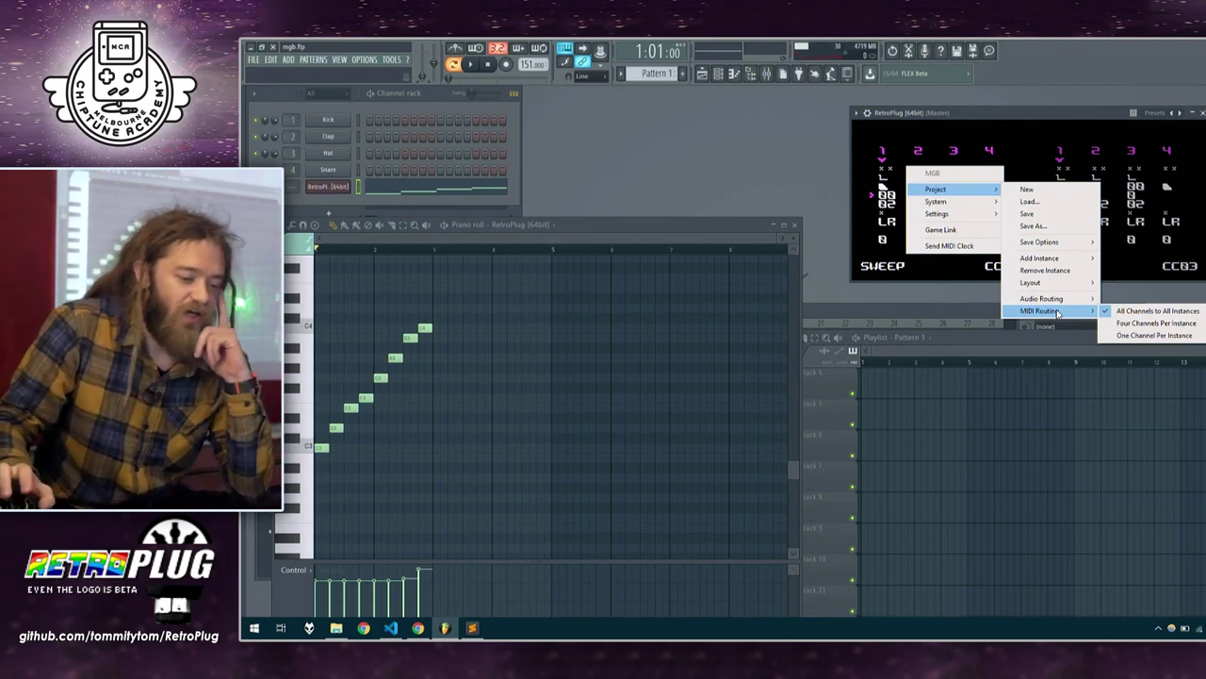
left_click(1123, 323)
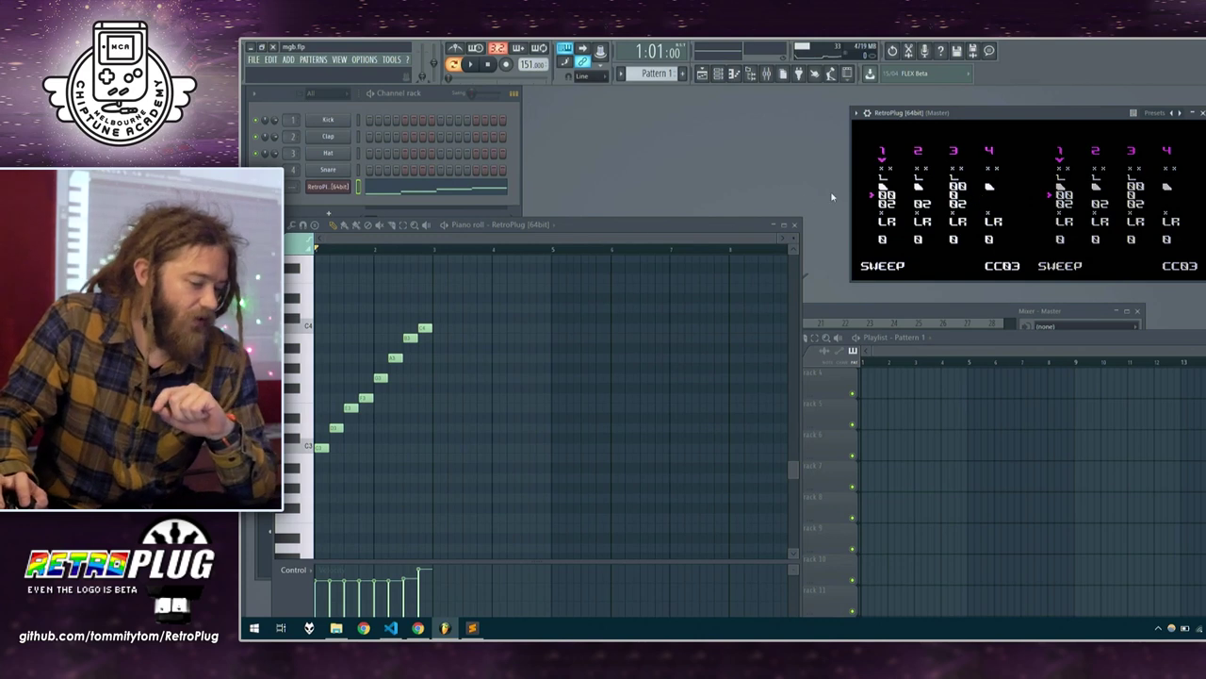
right_click(861, 184)
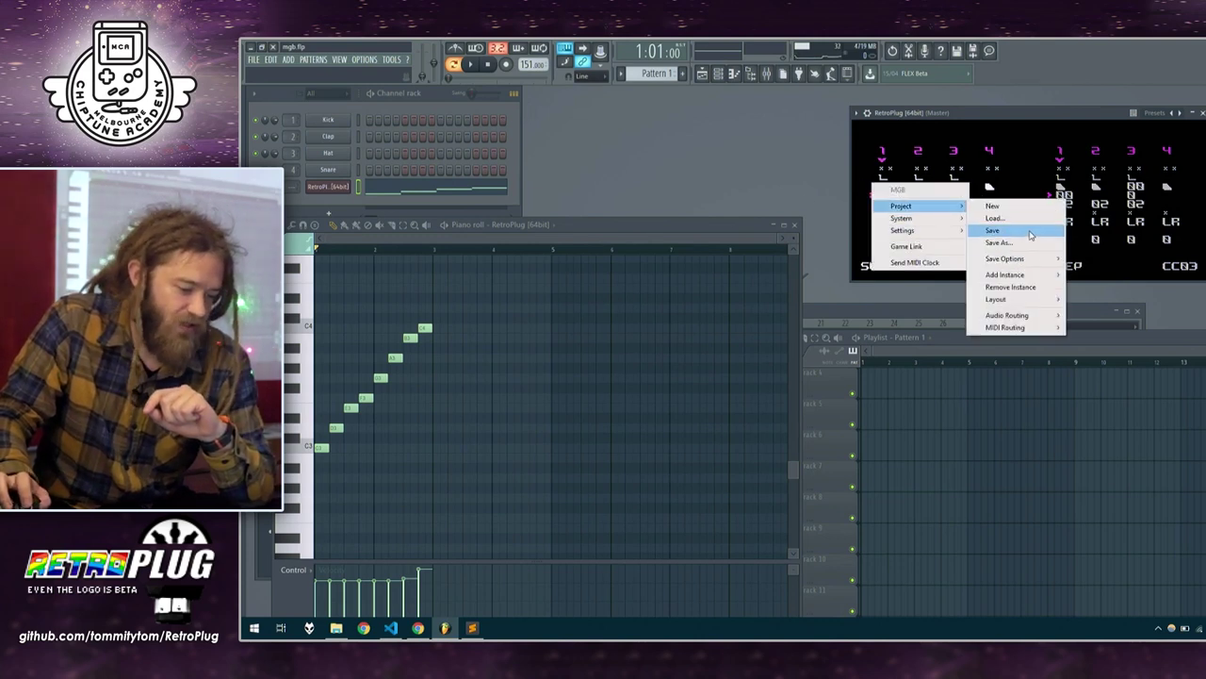
mouse_move(1018, 316)
left_click(1090, 315)
Bring the RetroPlug channel's piano roll back to the front and reopen the plugin window beside it
left_click(523, 225)
left_click(513, 248)
left_click(341, 188)
right_click(341, 187)
left_click(374, 187)
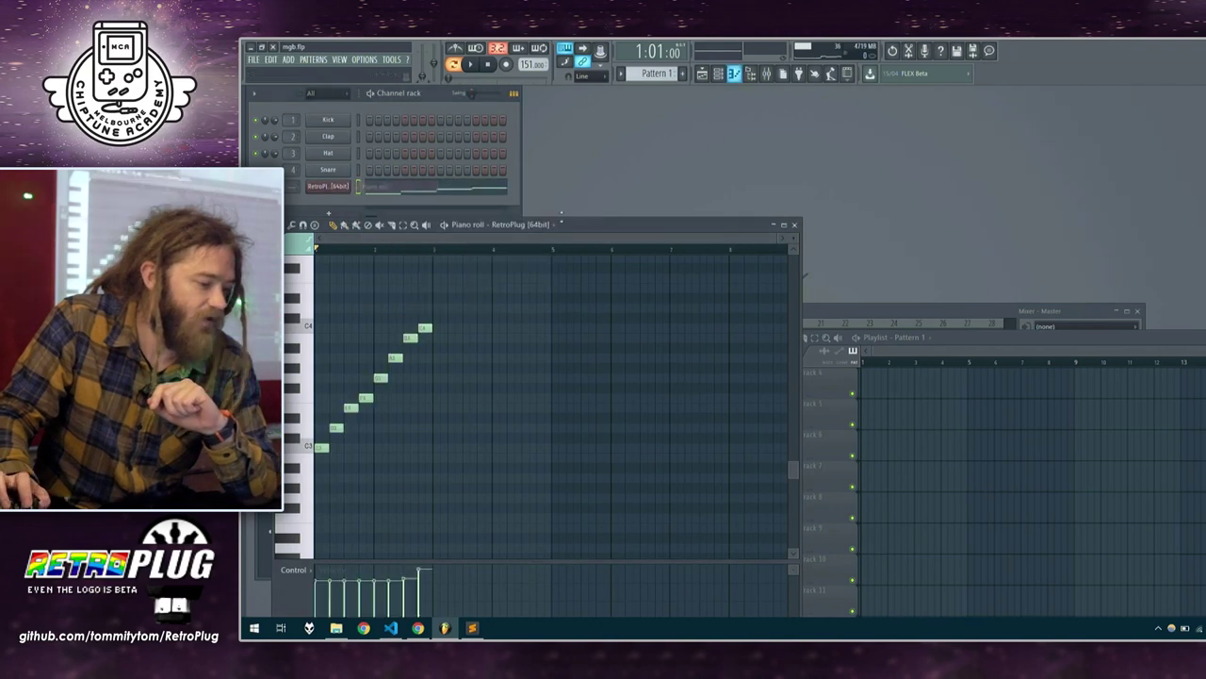
right_click(340, 193)
left_click(341, 189)
left_click(341, 189)
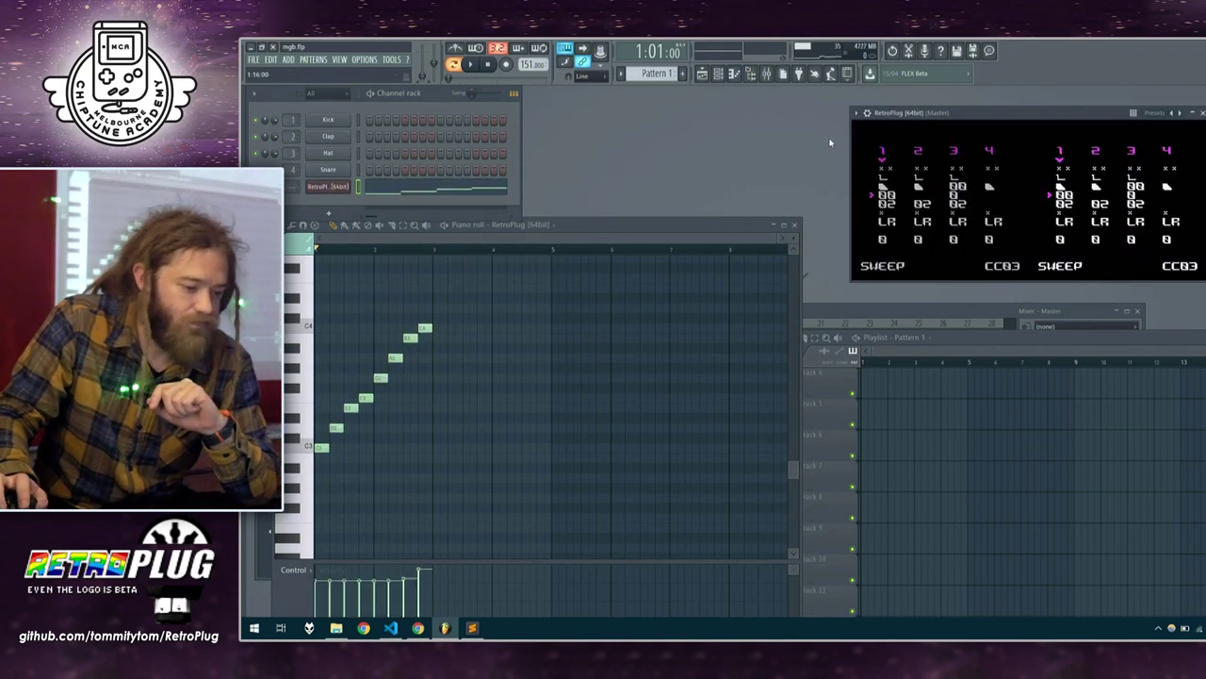
Check which MIDI routing option is active for the project
right_click(887, 177)
mouse_move(962, 202)
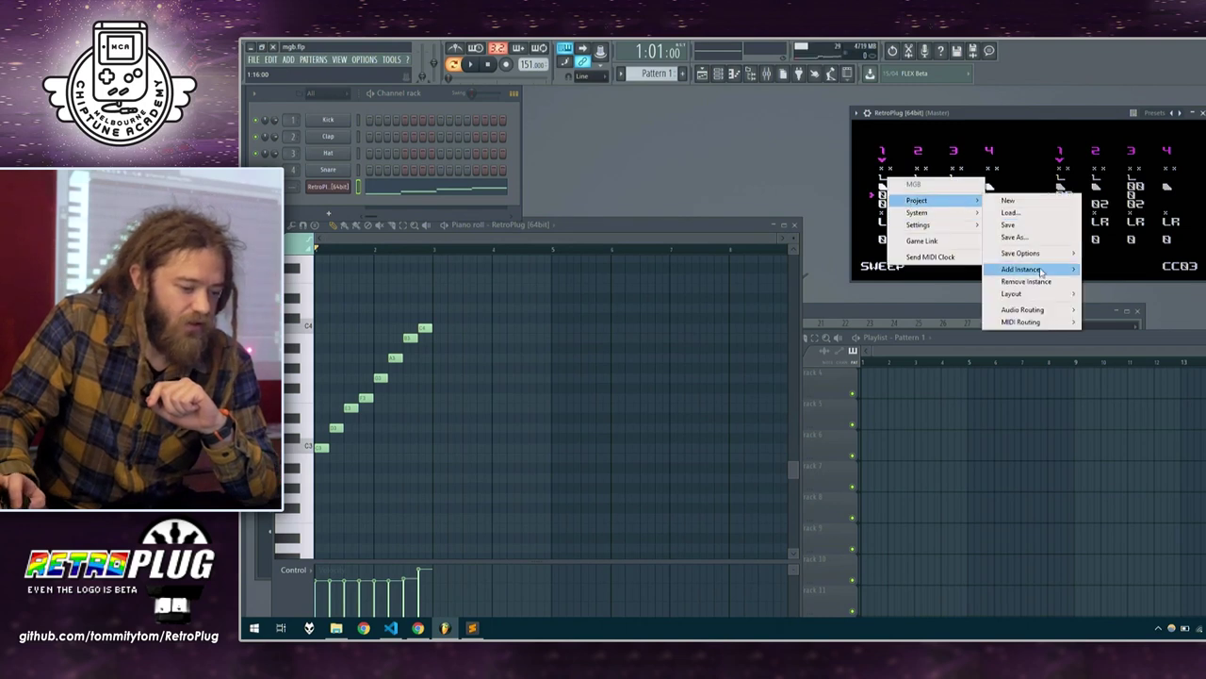
mouse_move(1046, 322)
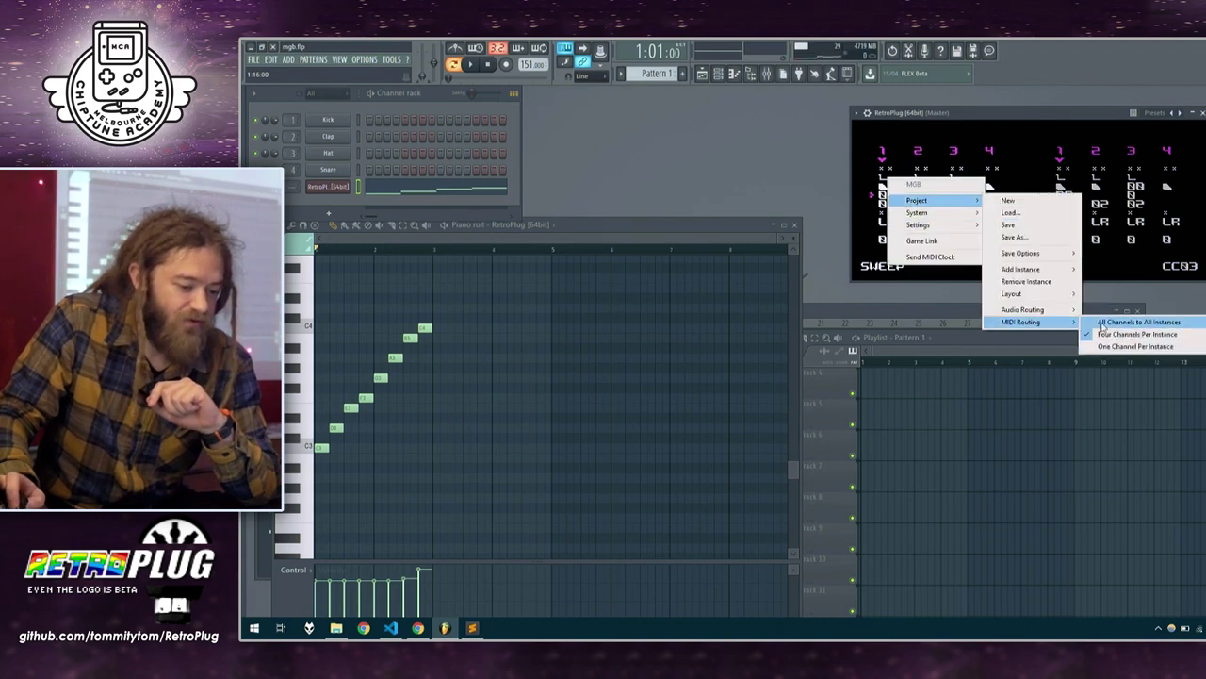
left_click(627, 234)
Switch the piano roll to the blue color group's MIDI channel and audition notes on its keyboard
right_click(342, 189)
left_click(299, 245)
left_click(290, 250)
left_click_drag(308, 342, 311, 291)
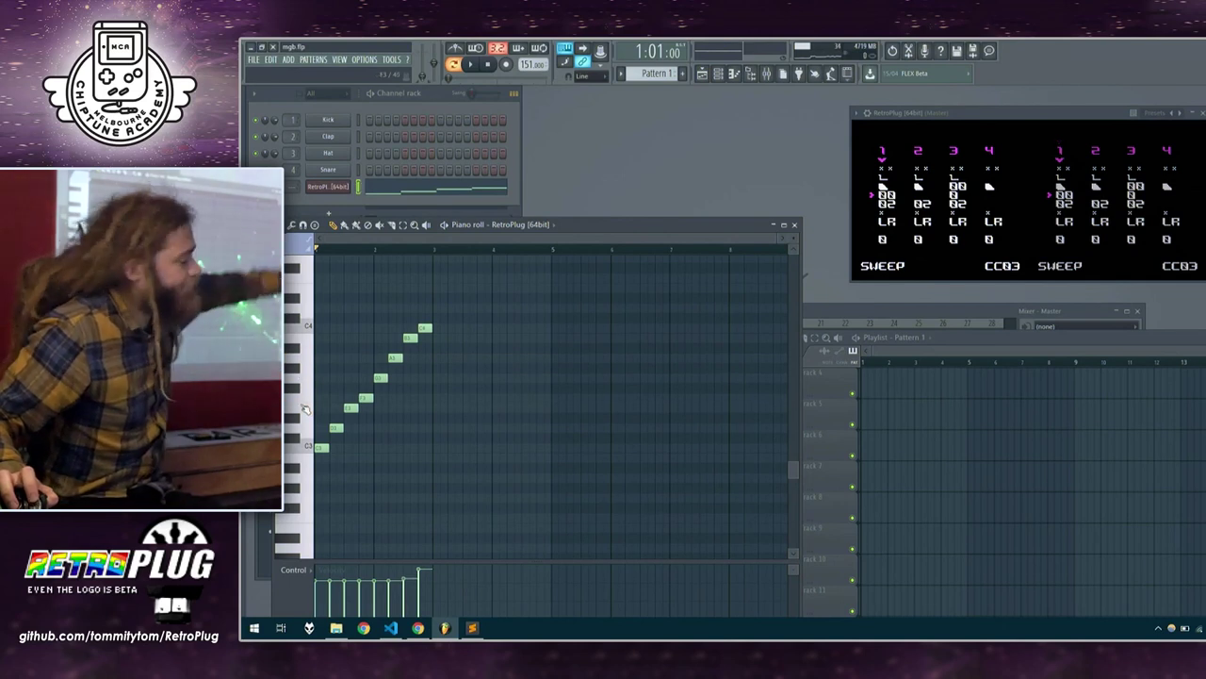
Replace the piano roll with the mixer in view and set the project's audio routing to Two Channels Per Instance
left_click(794, 226)
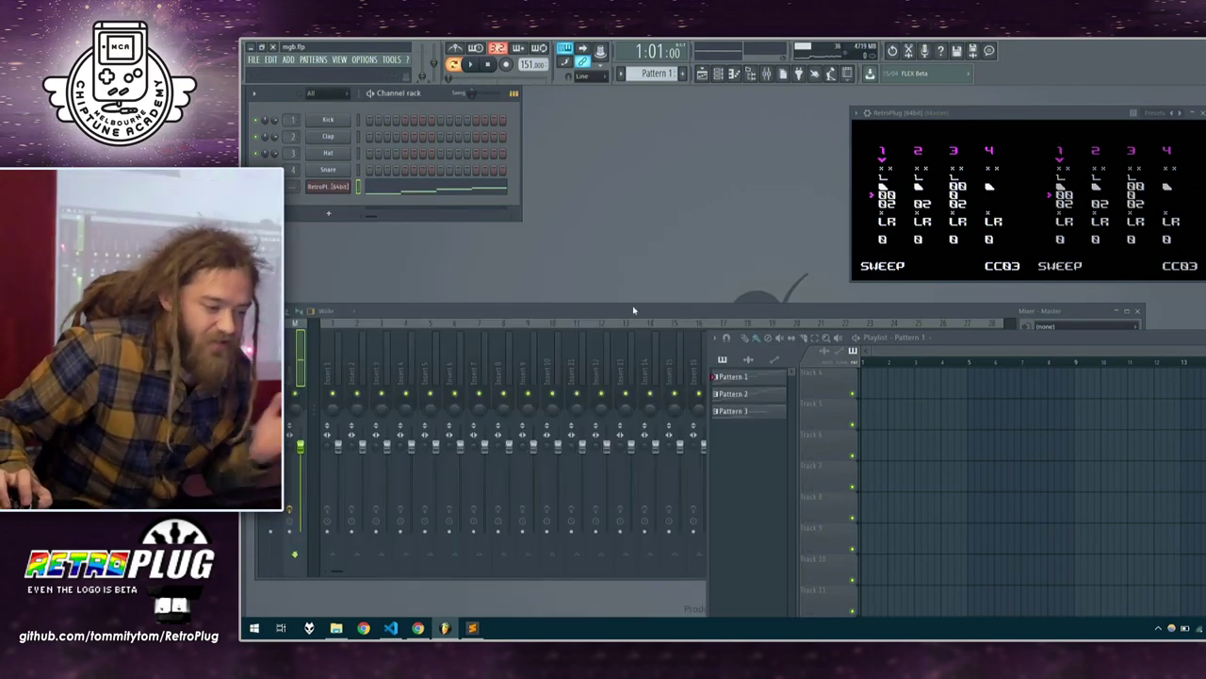
left_click(573, 315)
right_click(913, 177)
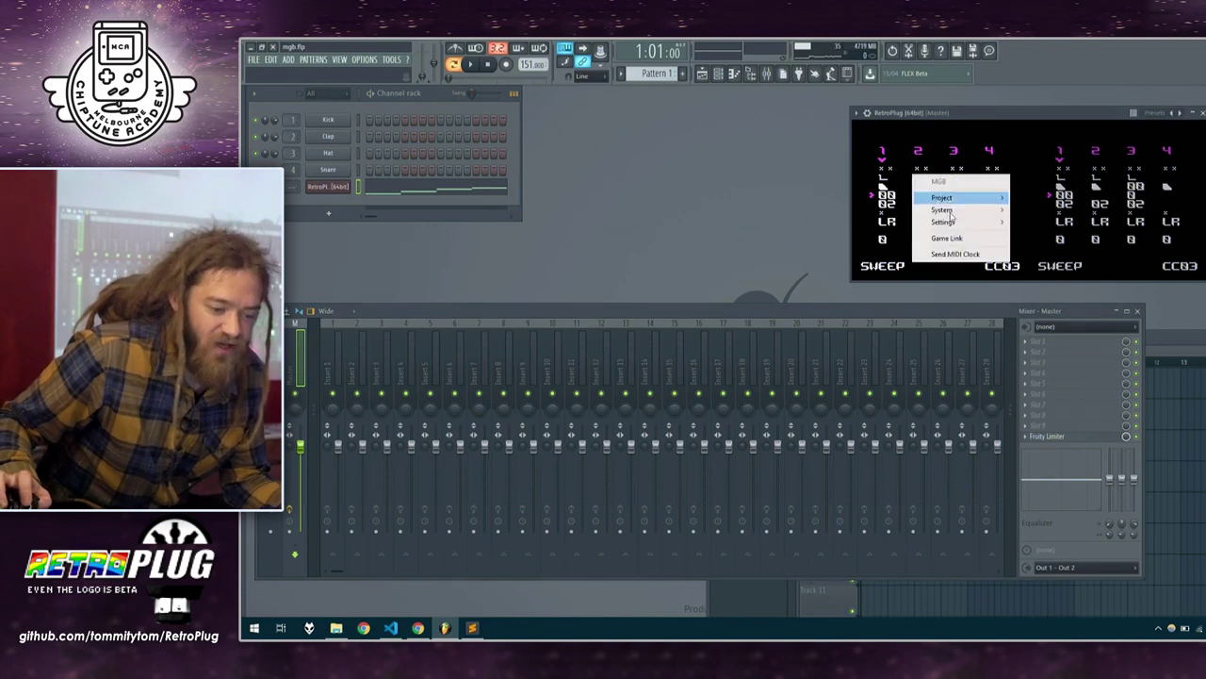
mouse_move(999, 201)
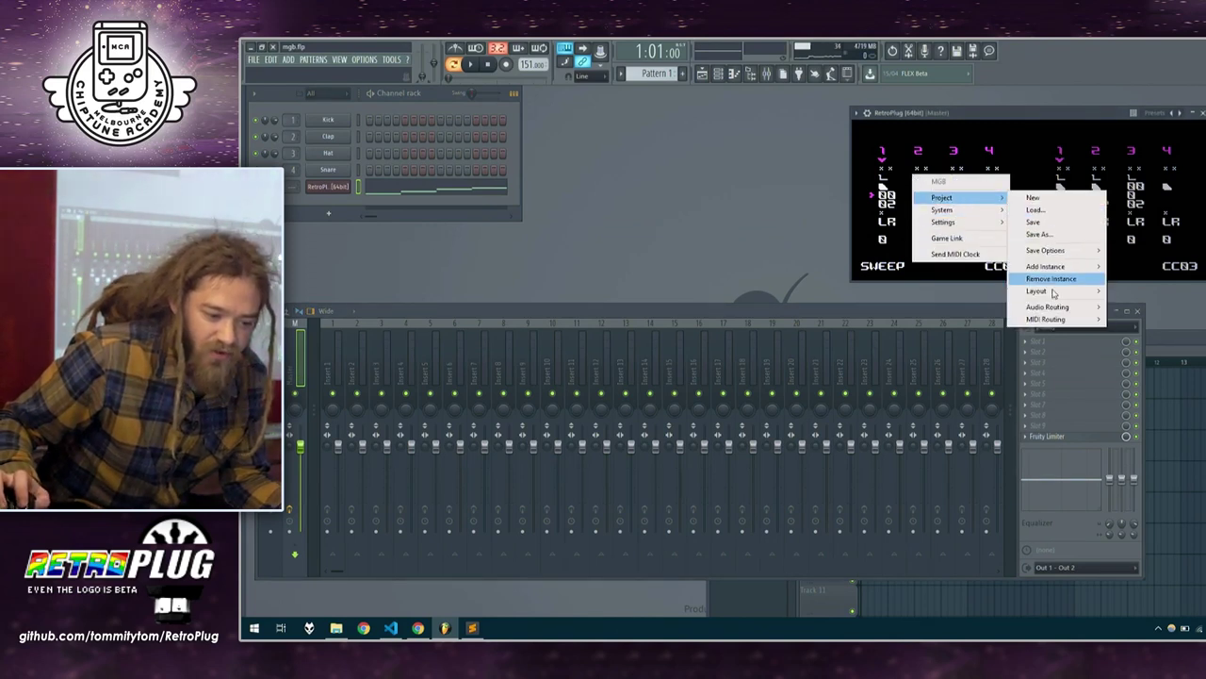
mouse_move(1060, 307)
left_click(1136, 321)
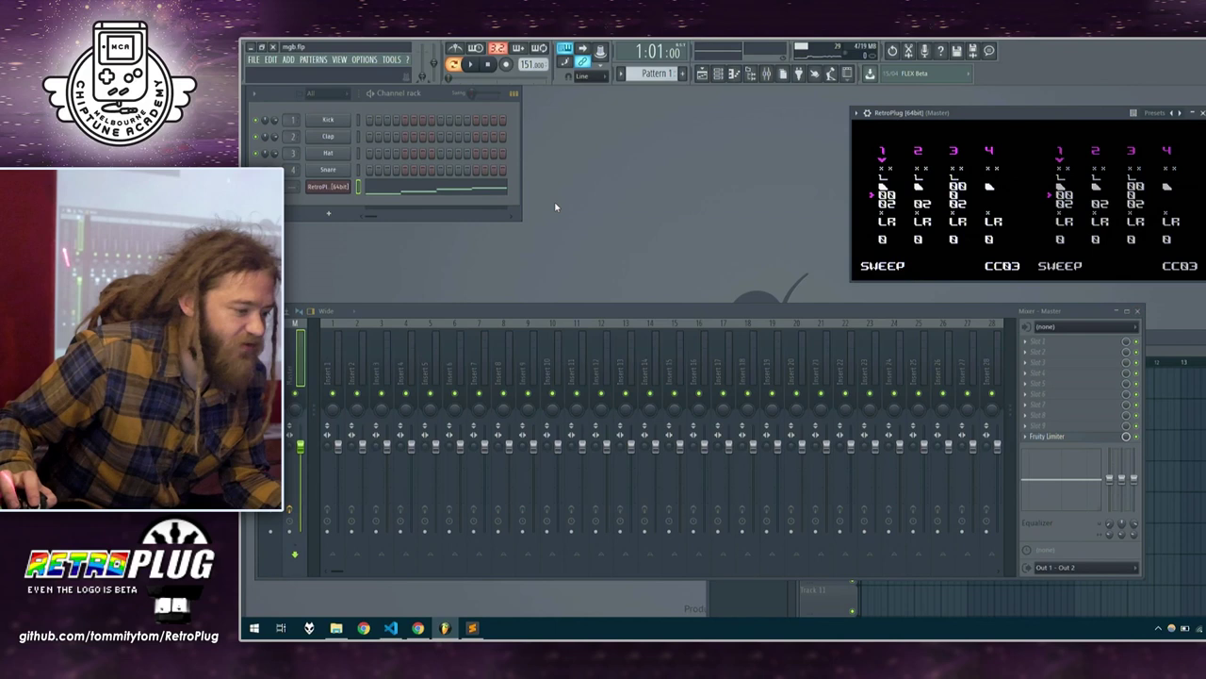
Move the RetroPlug window above the mixer and review the output connections in its wrapper's processing settings
left_click_drag(997, 117, 784, 152)
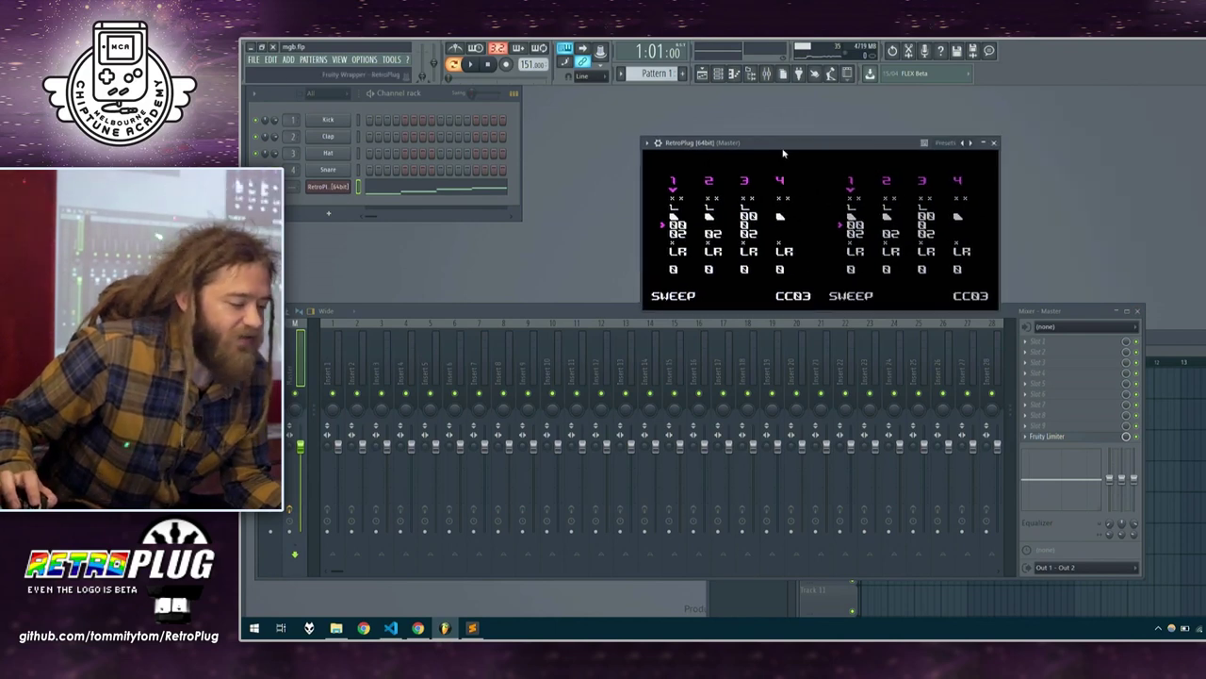
left_click(647, 144)
left_click(650, 144)
left_click(659, 143)
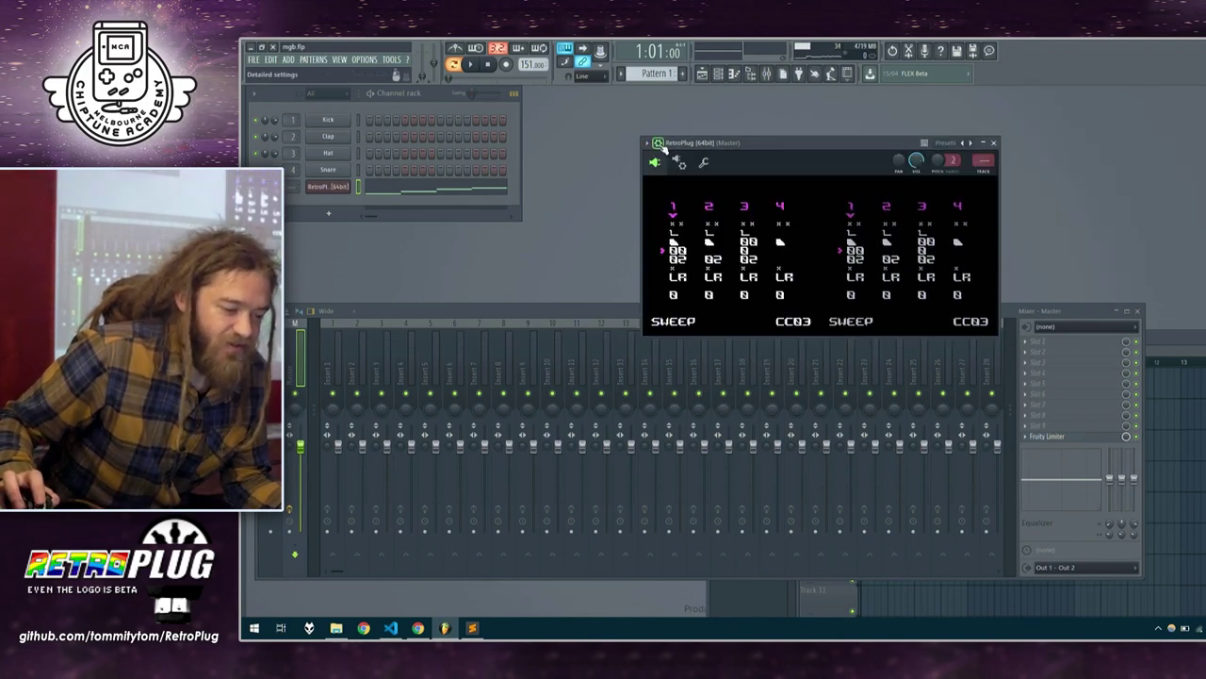
left_click(703, 162)
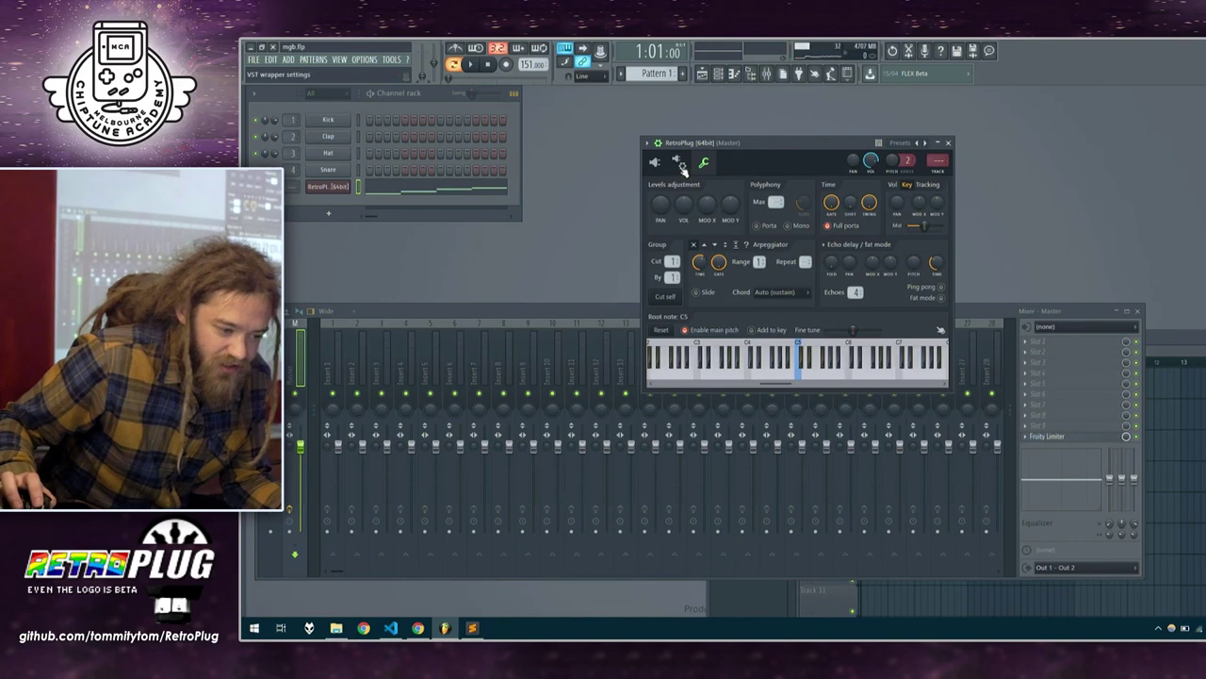
left_click(679, 162)
left_click(693, 185)
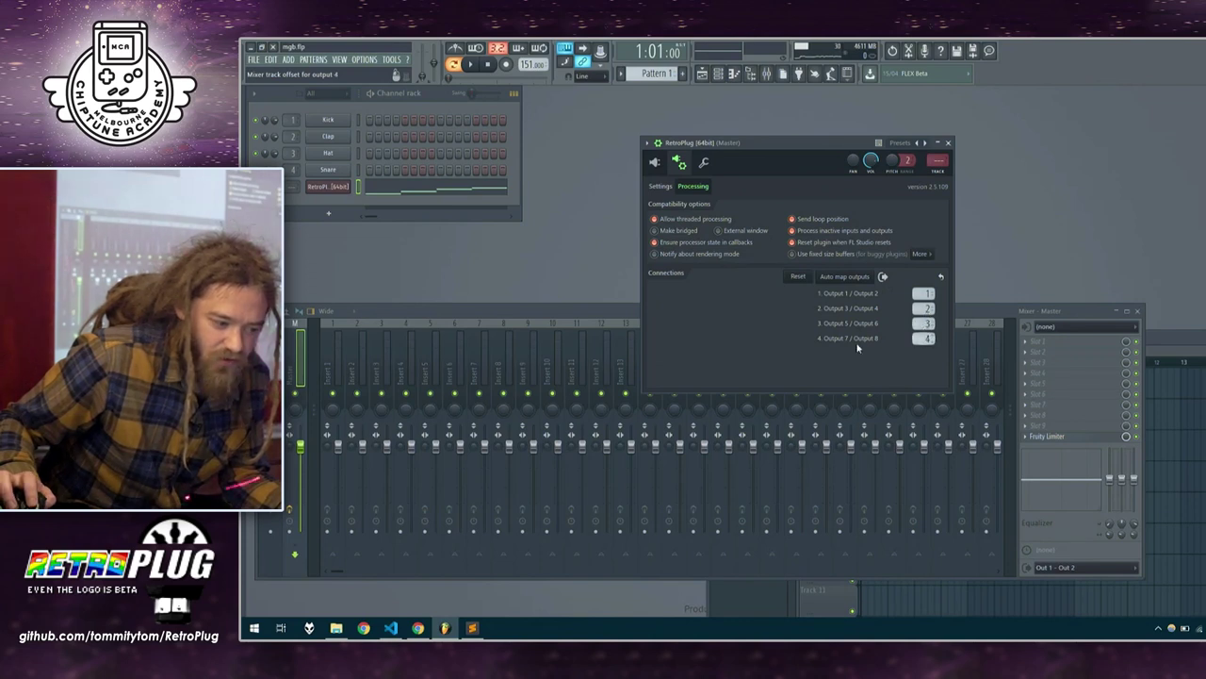
Raise the mixer on screen and return the RetroPlug window from its wrapper settings to the mGB display
left_click_drag(547, 316, 576, 286)
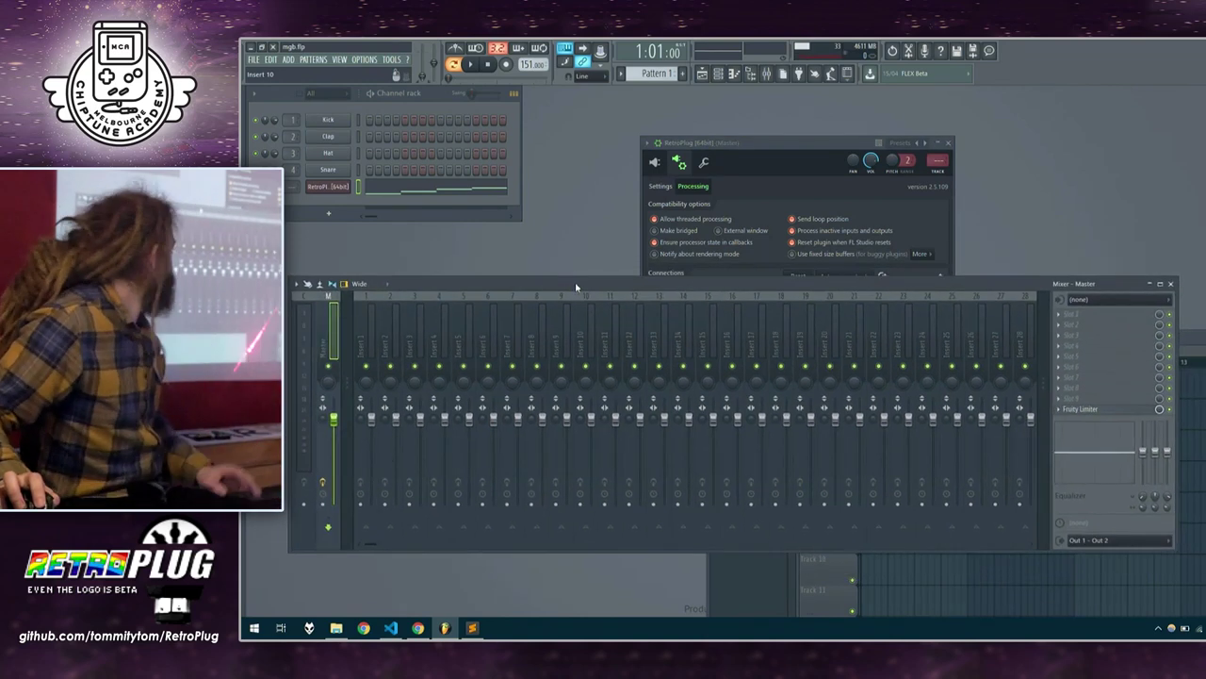
left_click(773, 153)
left_click(656, 163)
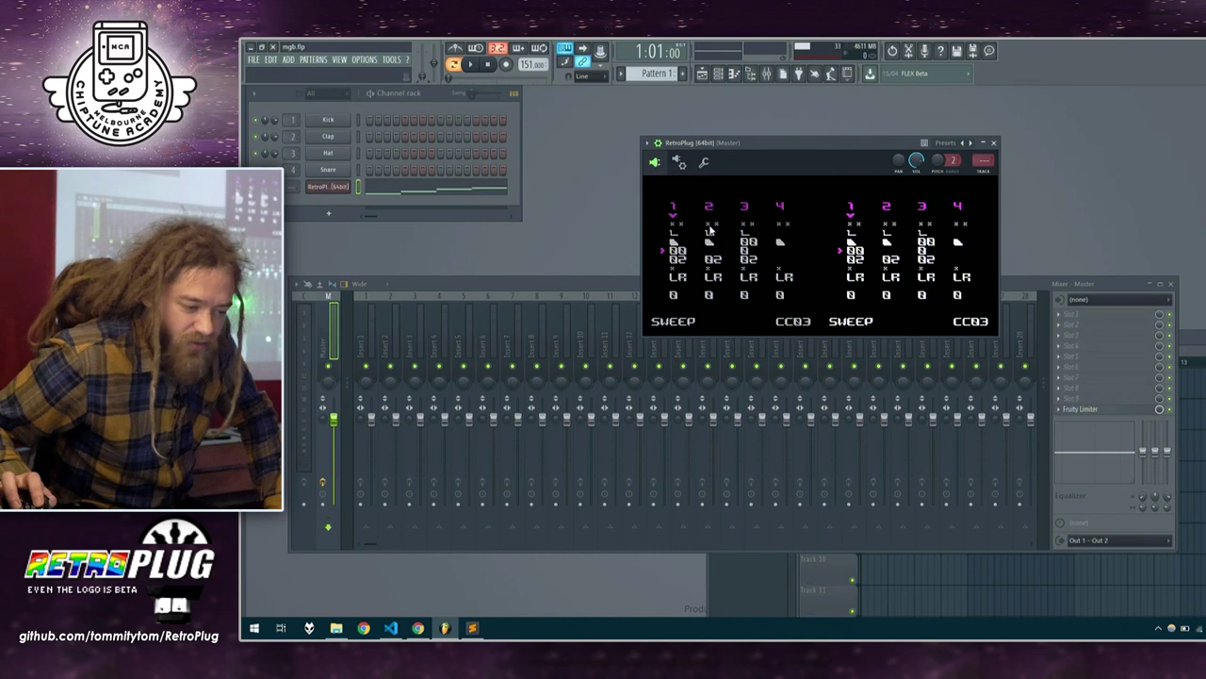
Open the RetroPlug channel's piano roll and move it aside so the first mixer inserts stay in view
right_click(345, 186)
left_click(368, 191)
left_click(506, 230)
left_click_drag(716, 230, 1205, 213)
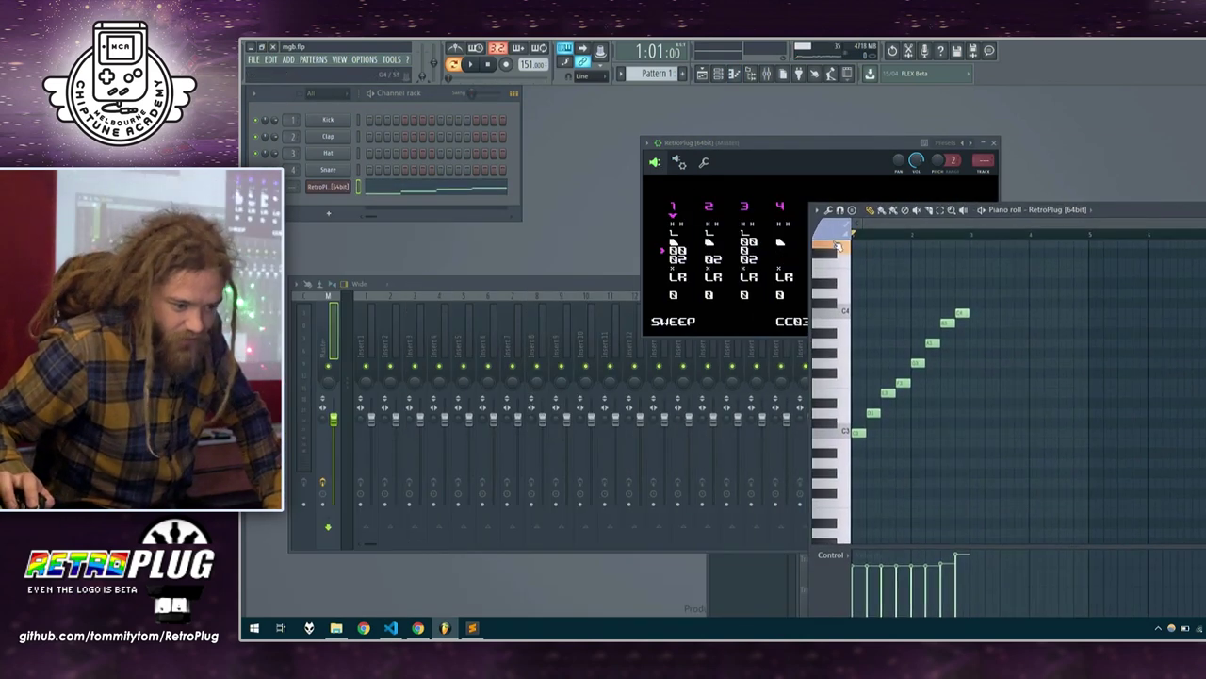
Switch the piano roll to MIDI channel 1 and audition notes while watching the mixer meters
left_click(834, 230)
left_click(831, 250)
left_click_drag(841, 386, 847, 334)
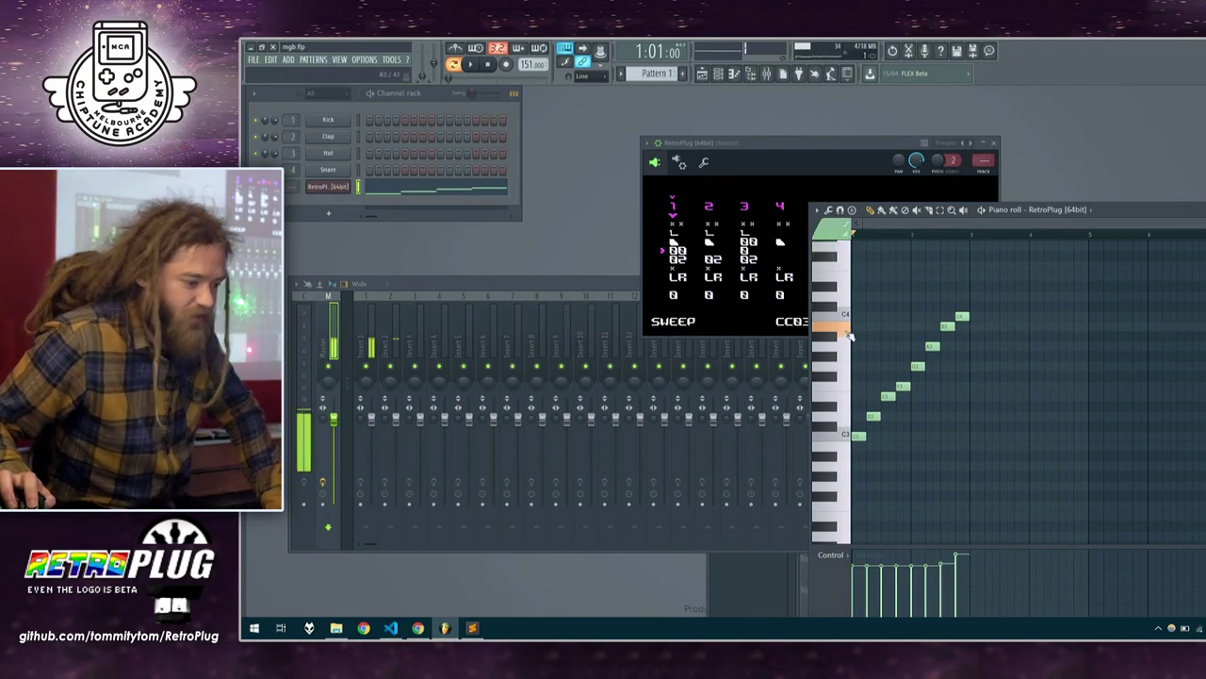
left_click(841, 359)
left_click(848, 347)
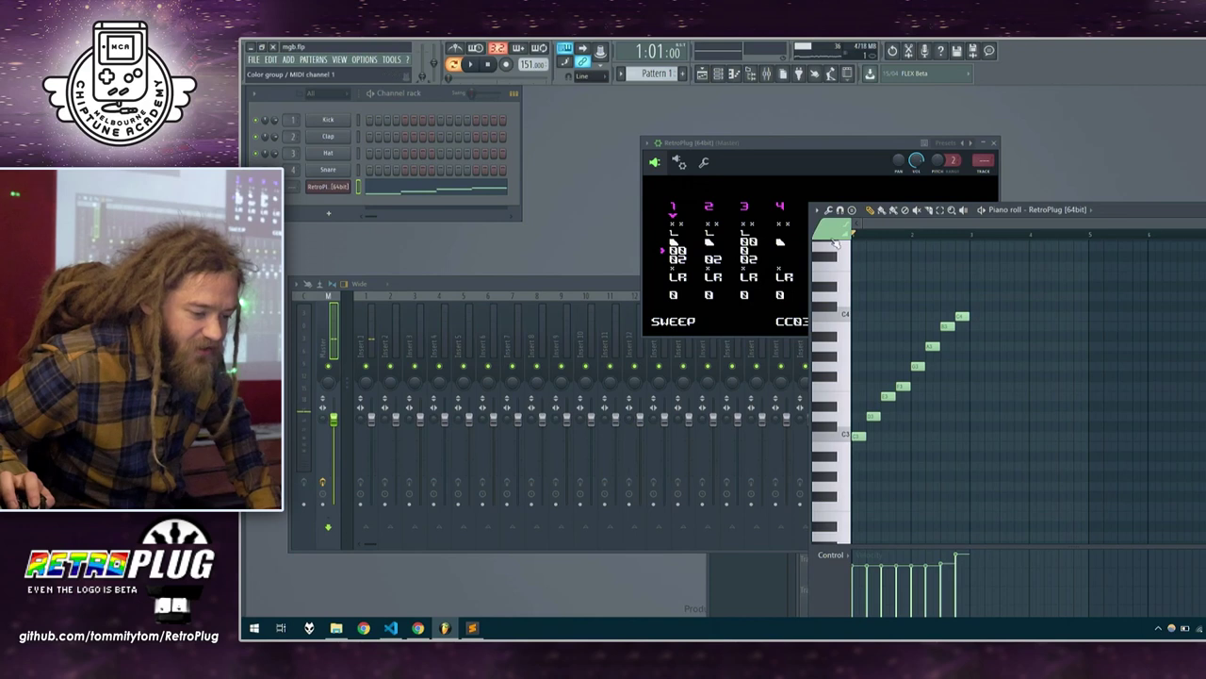
Switch the piano roll to the second instance's blue MIDI channel and audition notes against the mixer meters
left_click(835, 241)
left_click(840, 249)
left_click(844, 398)
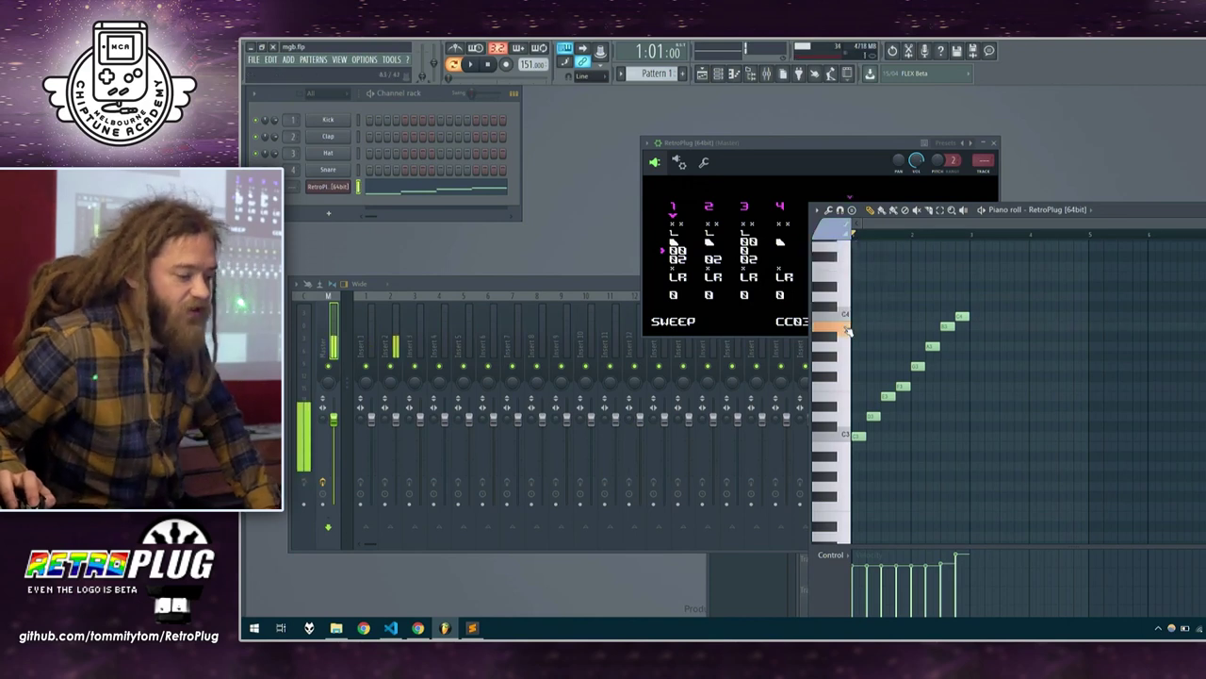
left_click(839, 357)
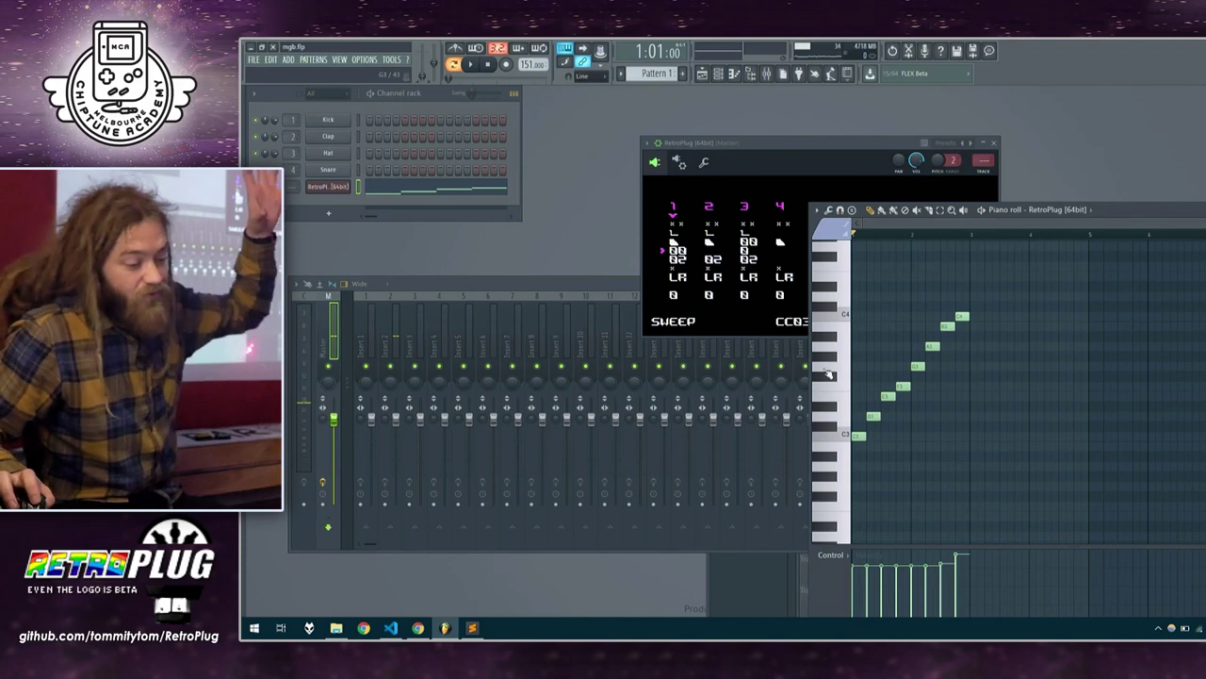
Bring the mixer forward and select Insert 2, then Insert 1, to point out the separate instance tracks
left_click(509, 292)
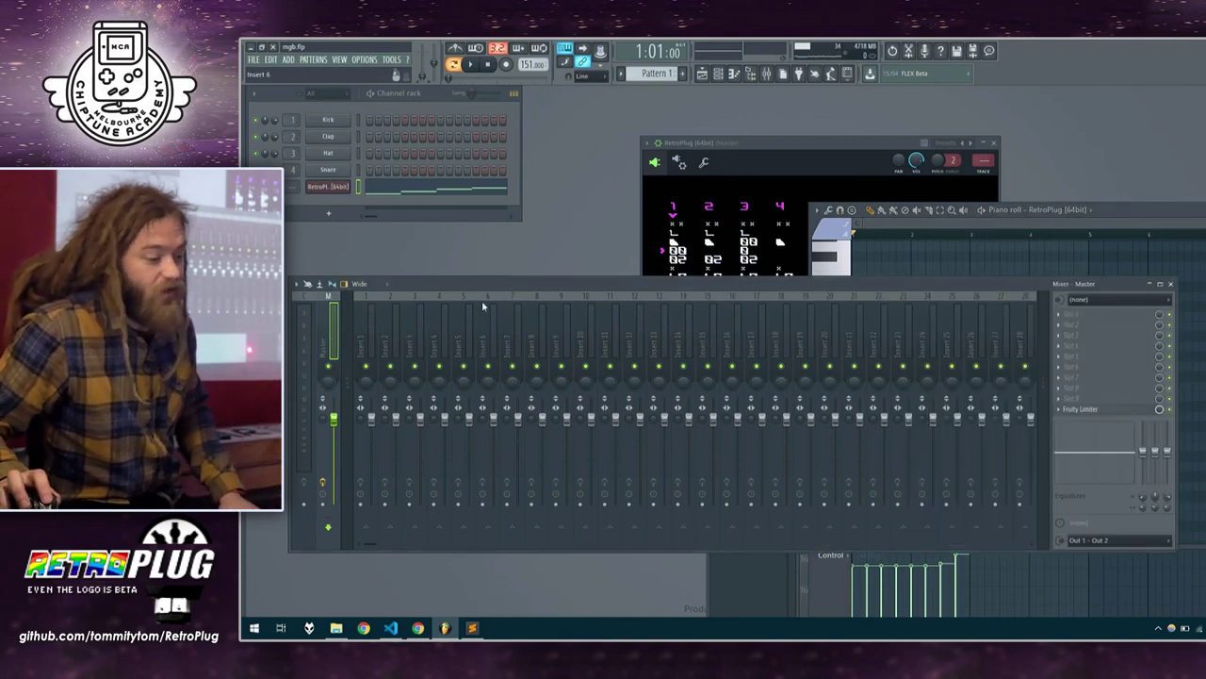
left_click(388, 343)
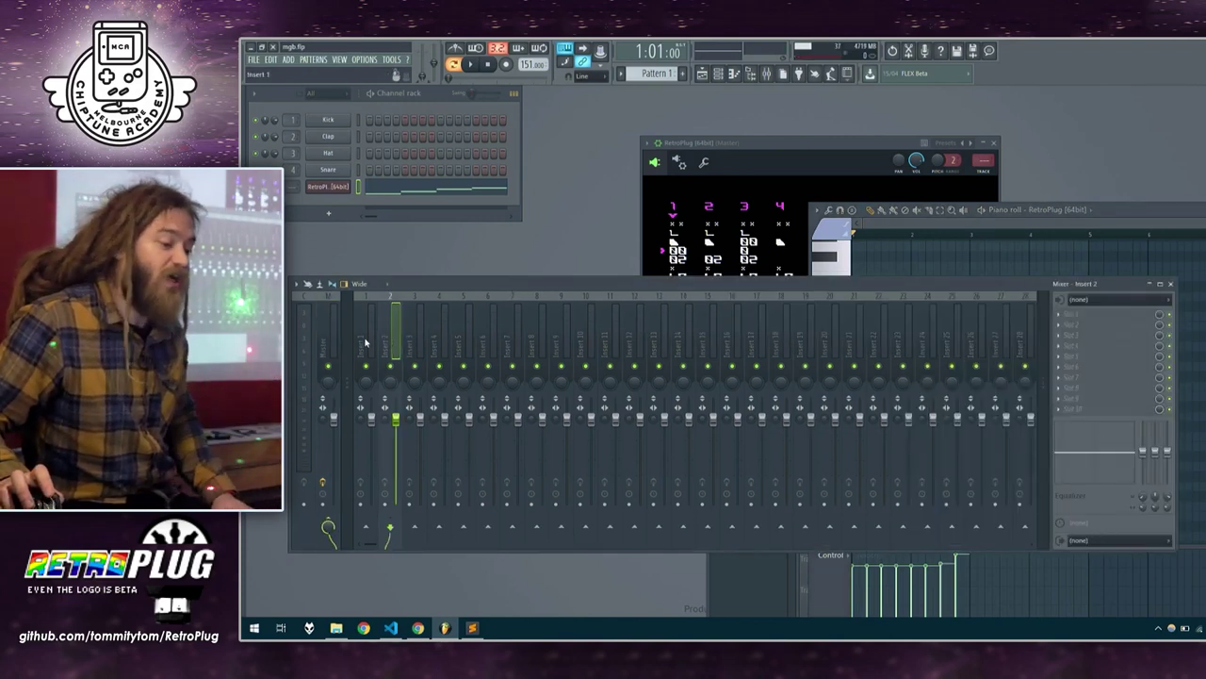
left_click(366, 343)
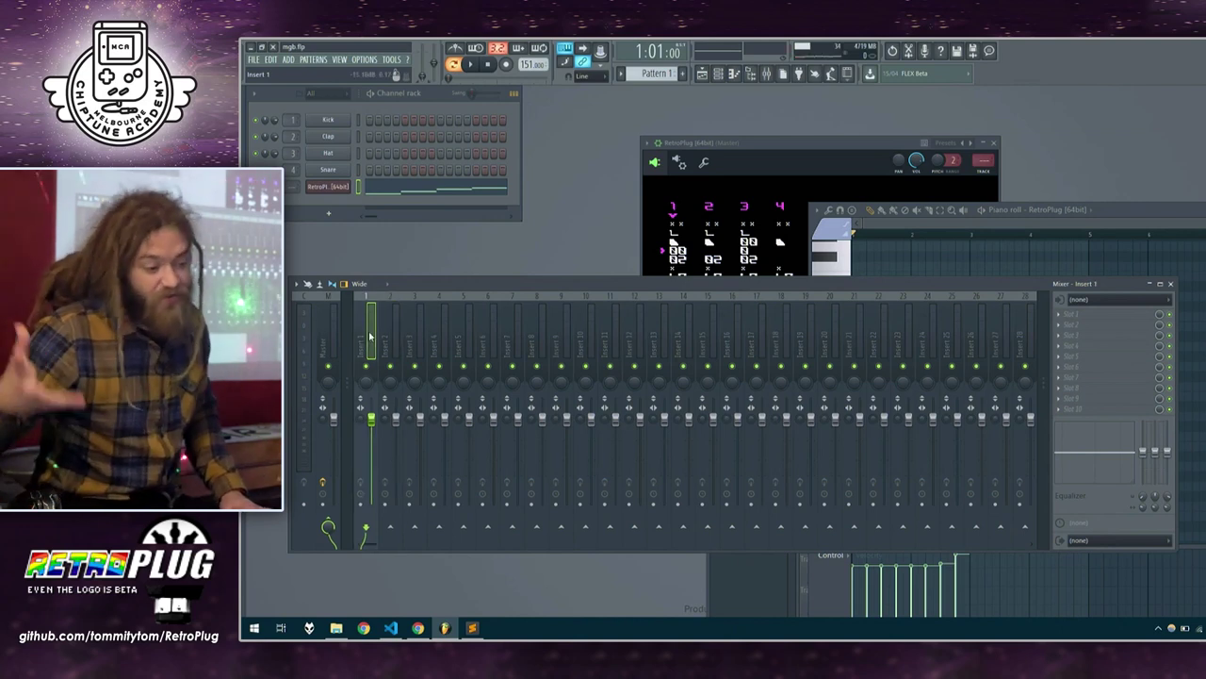
Duplicate the mGB instances until the project holds four, and select the first one
left_click_drag(664, 143, 605, 107)
left_click(598, 126)
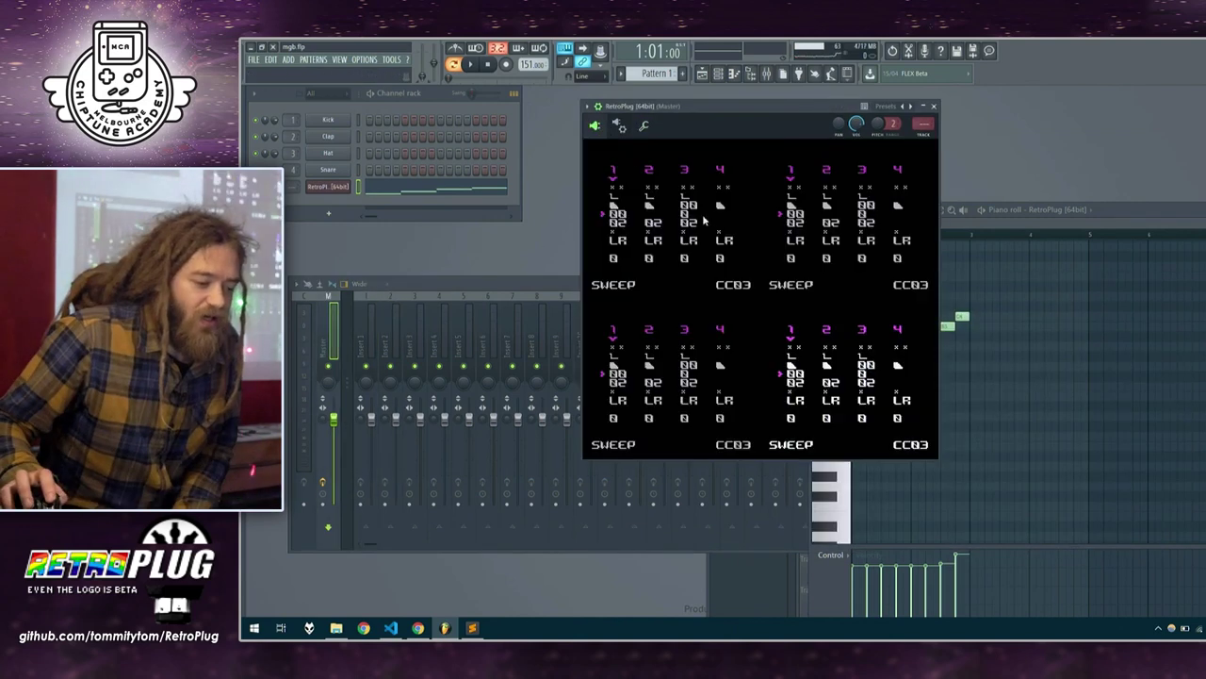
right_click(677, 203)
left_click(682, 179)
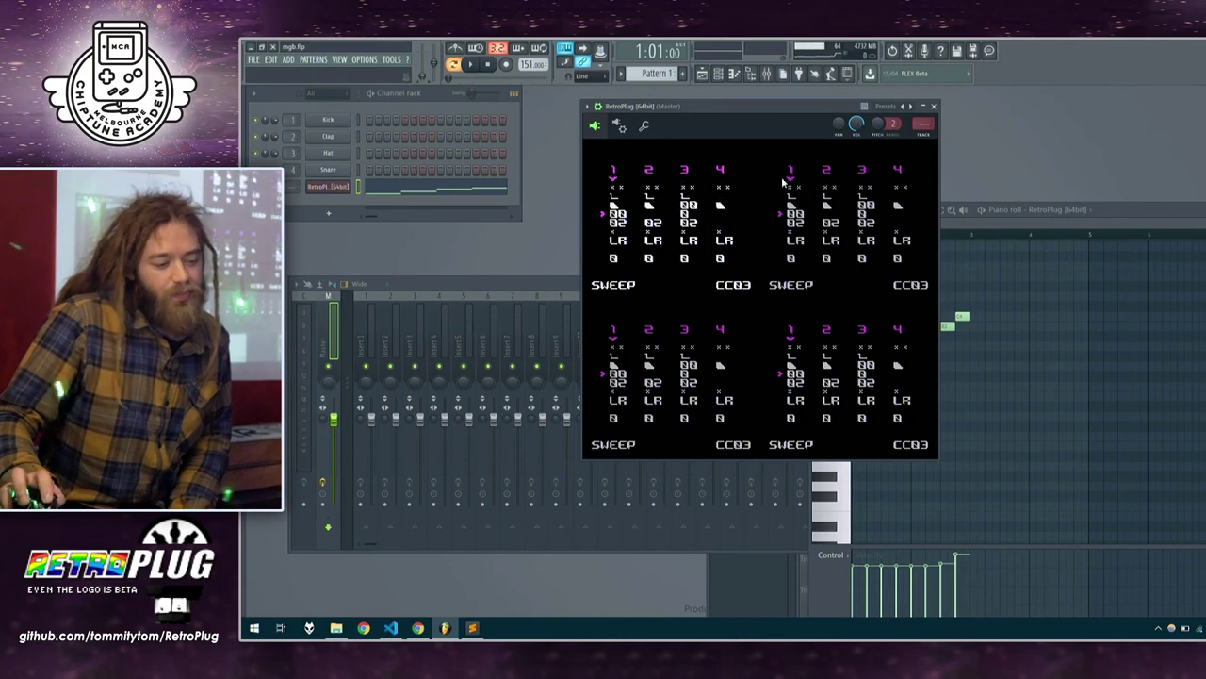
left_click(854, 193)
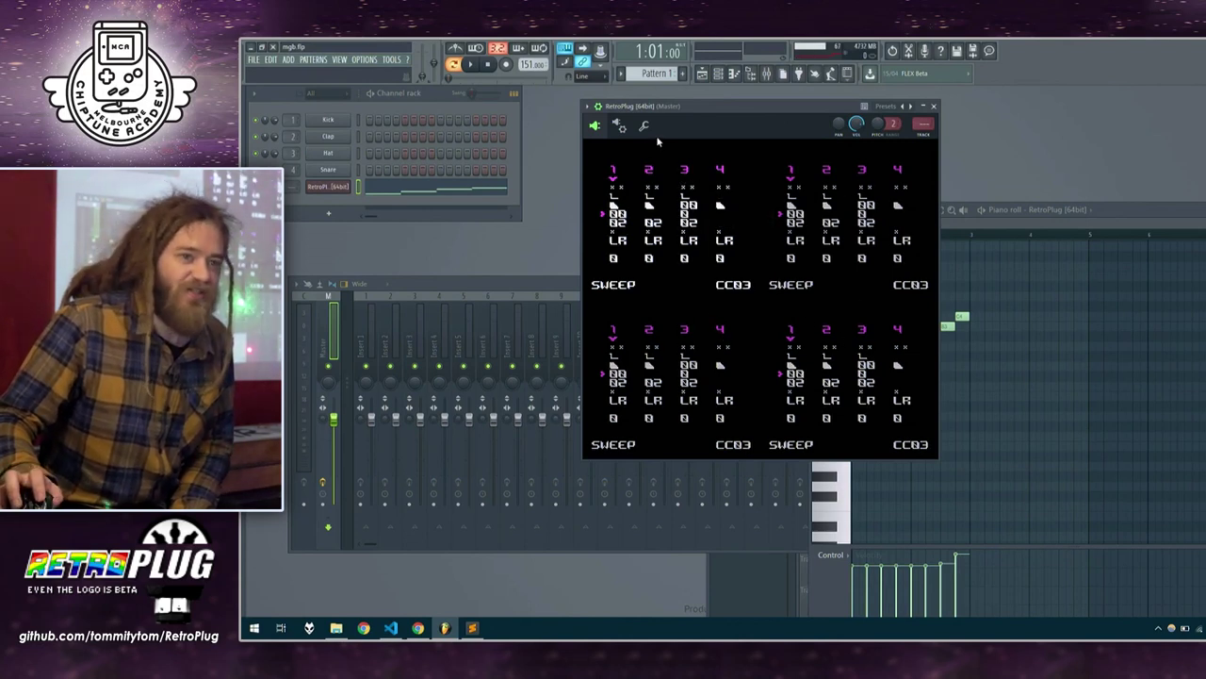
Exit FL Studio and move on to the open REAPER project
left_click(255, 59)
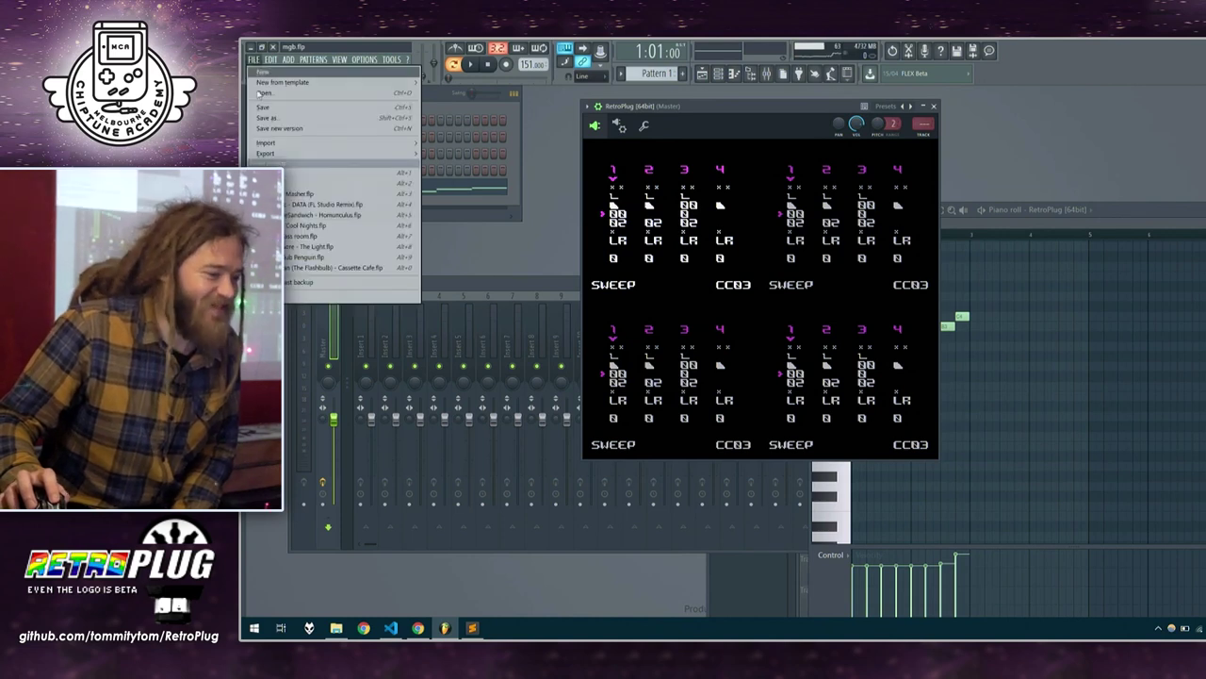
left_click(331, 300)
left_click(781, 358)
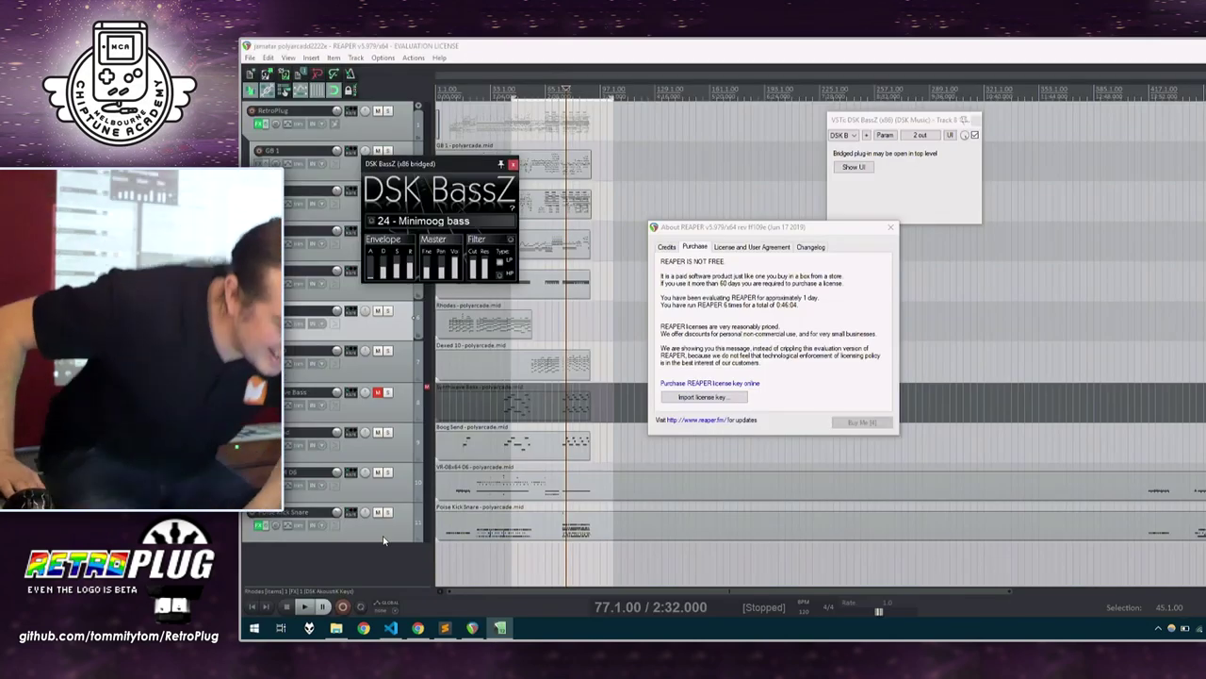
Move the About window aside and open DSK BassZ on the Synthwave Bass track in its floating window
left_click(891, 230)
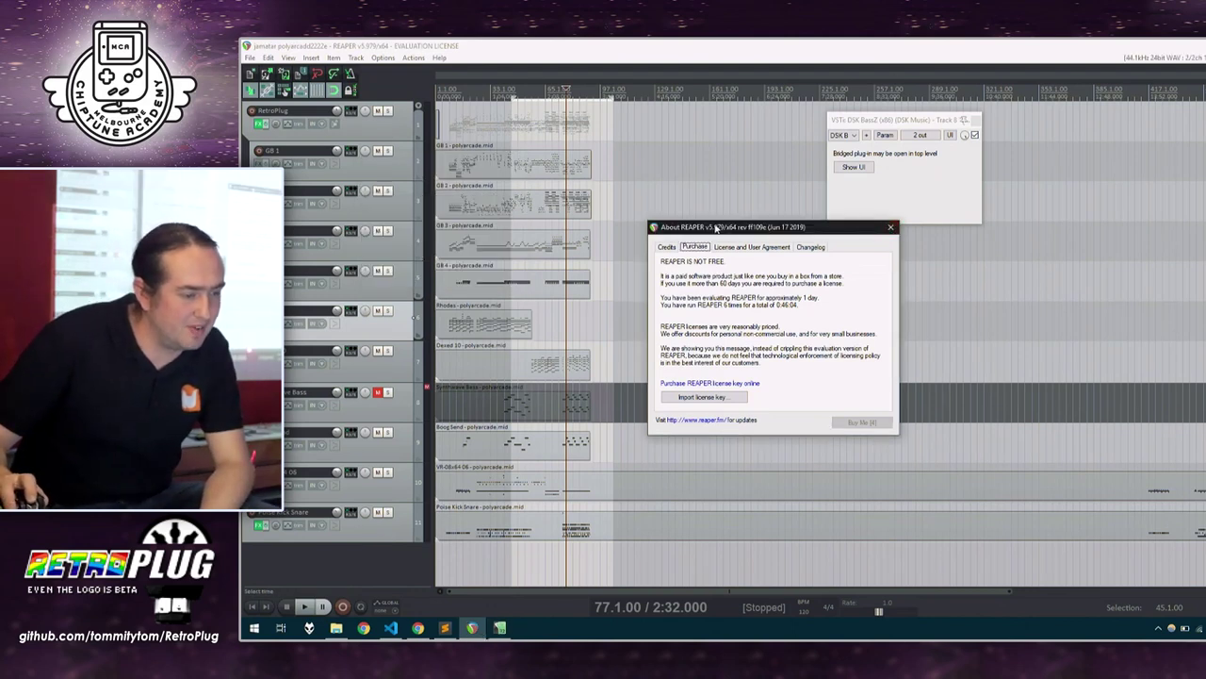
left_click_drag(716, 229, 822, 212)
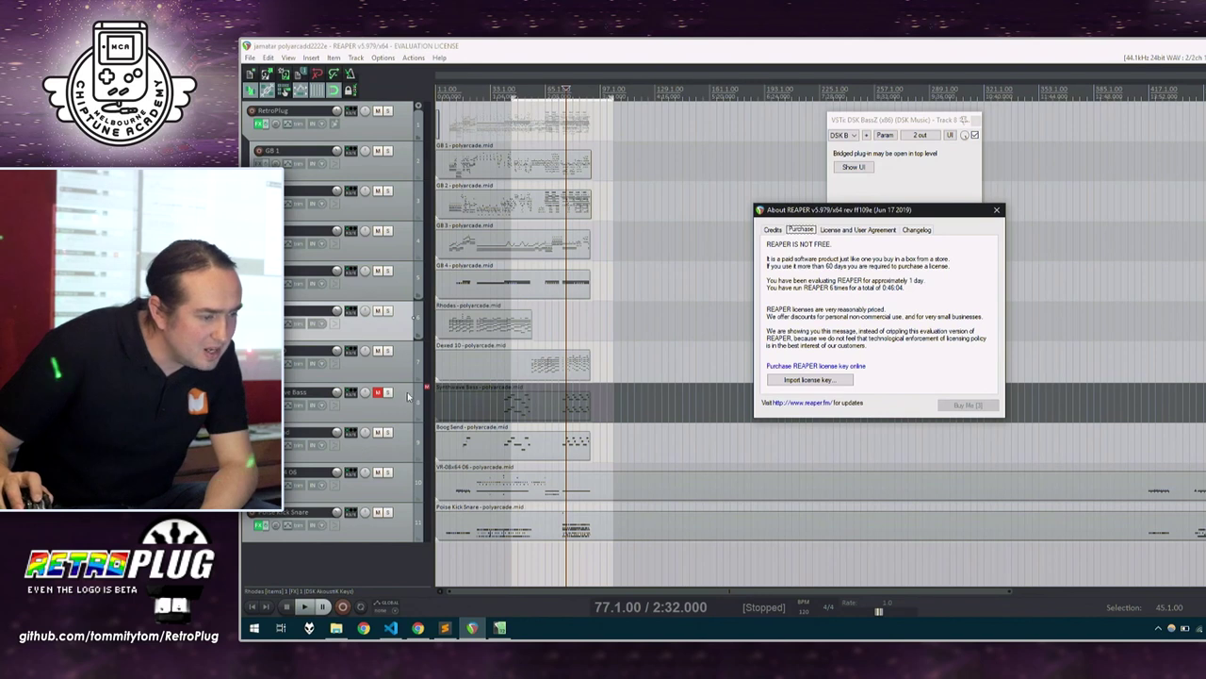
left_click(261, 405)
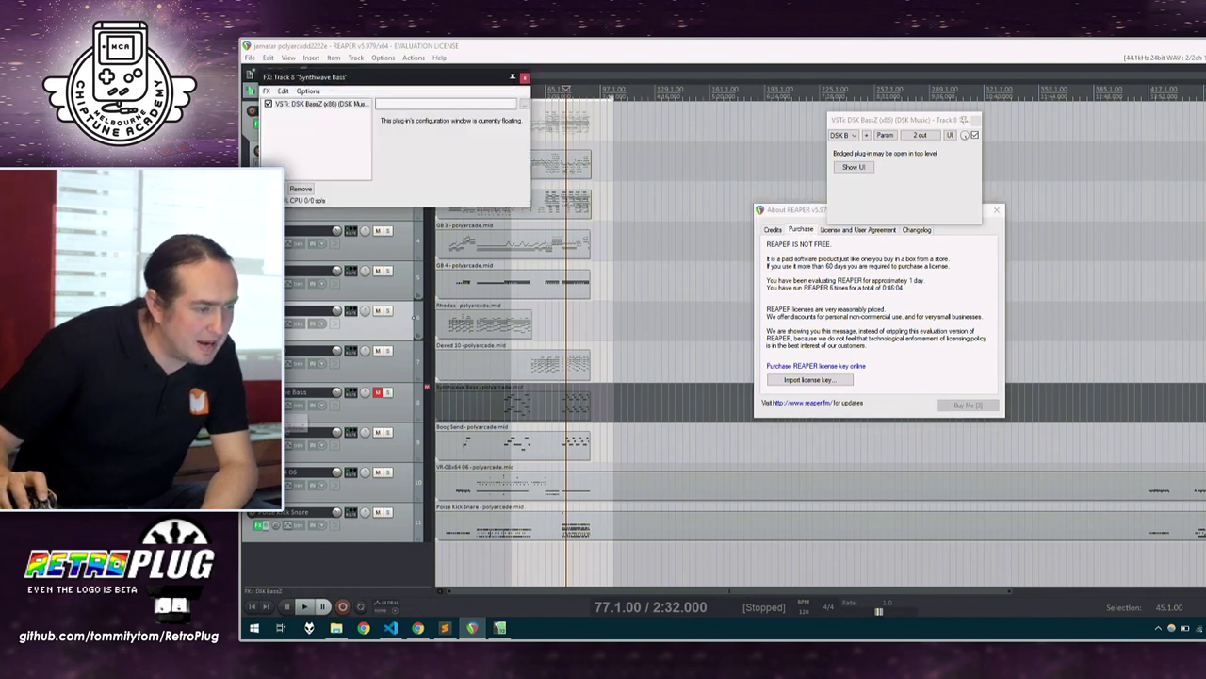
double_click(328, 110)
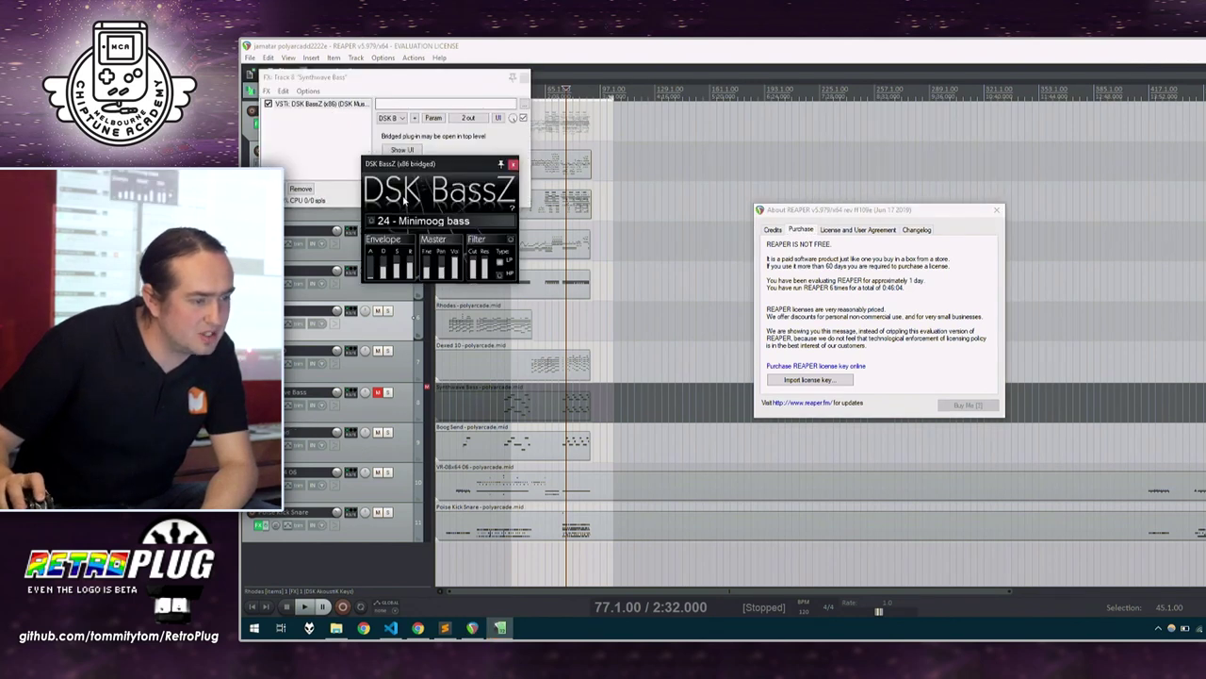
Switch DSK BassZ to 2 - Acoustic Bass 02 and back to 24 - Minimoog bass, and close its windows
left_click(419, 221)
left_click(424, 232)
left_click(423, 222)
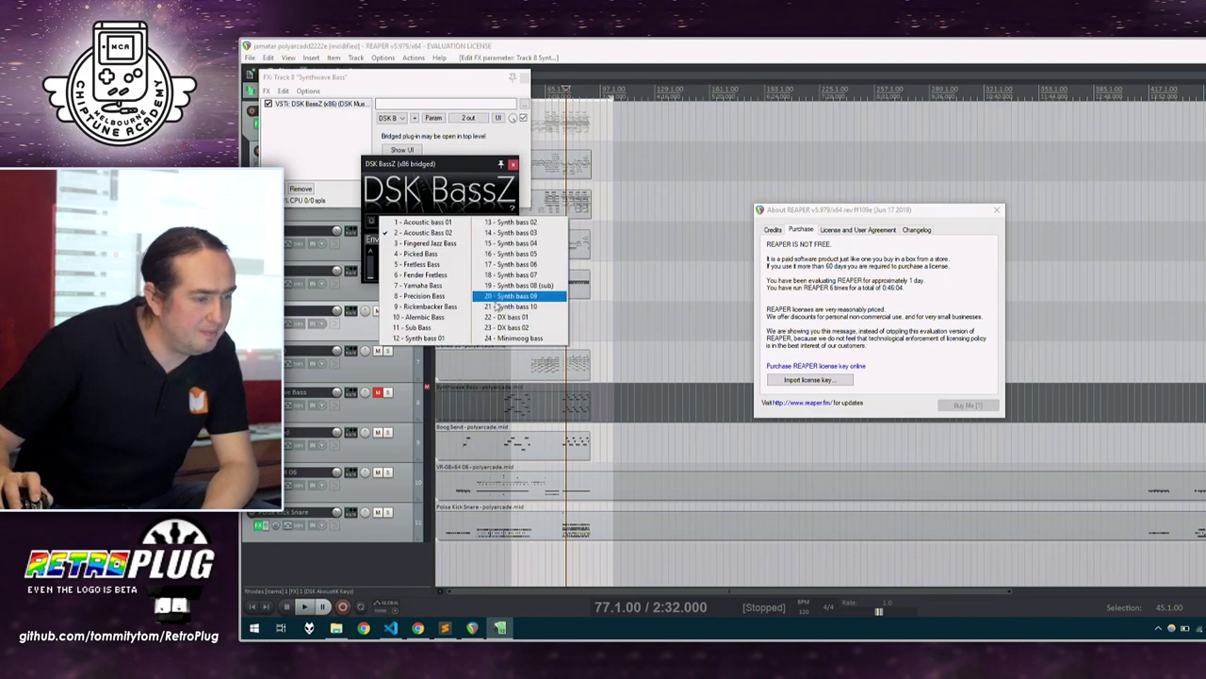
left_click(514, 338)
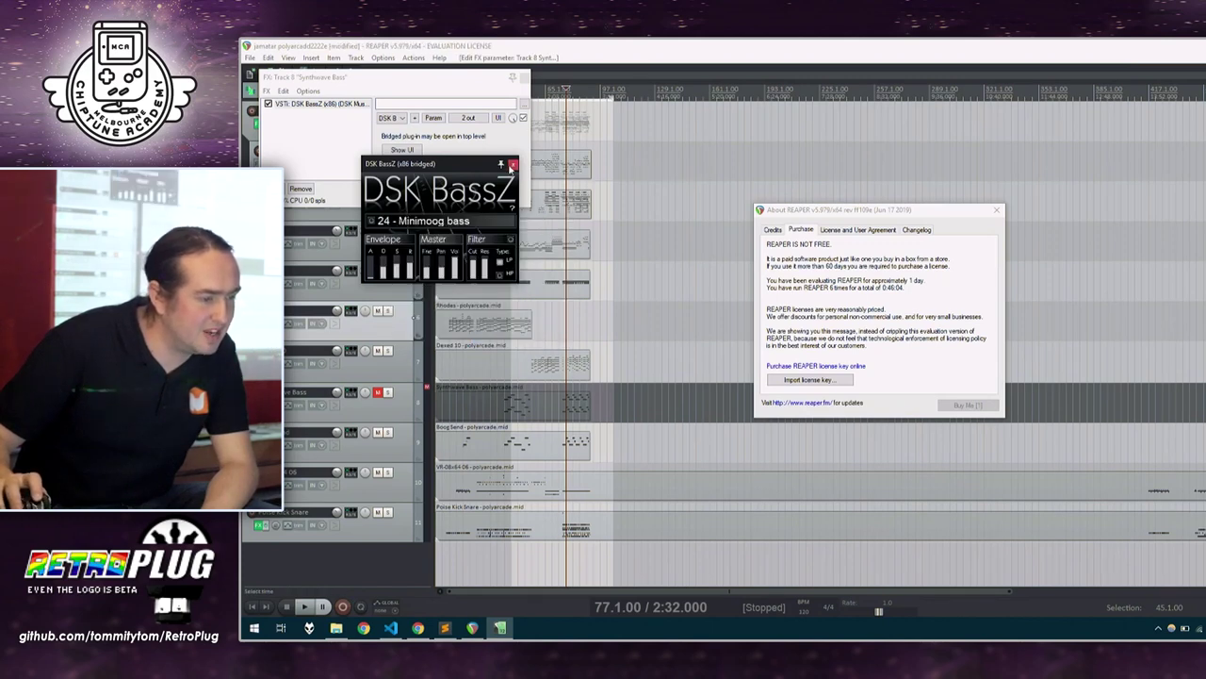
left_click(511, 166)
left_click(523, 77)
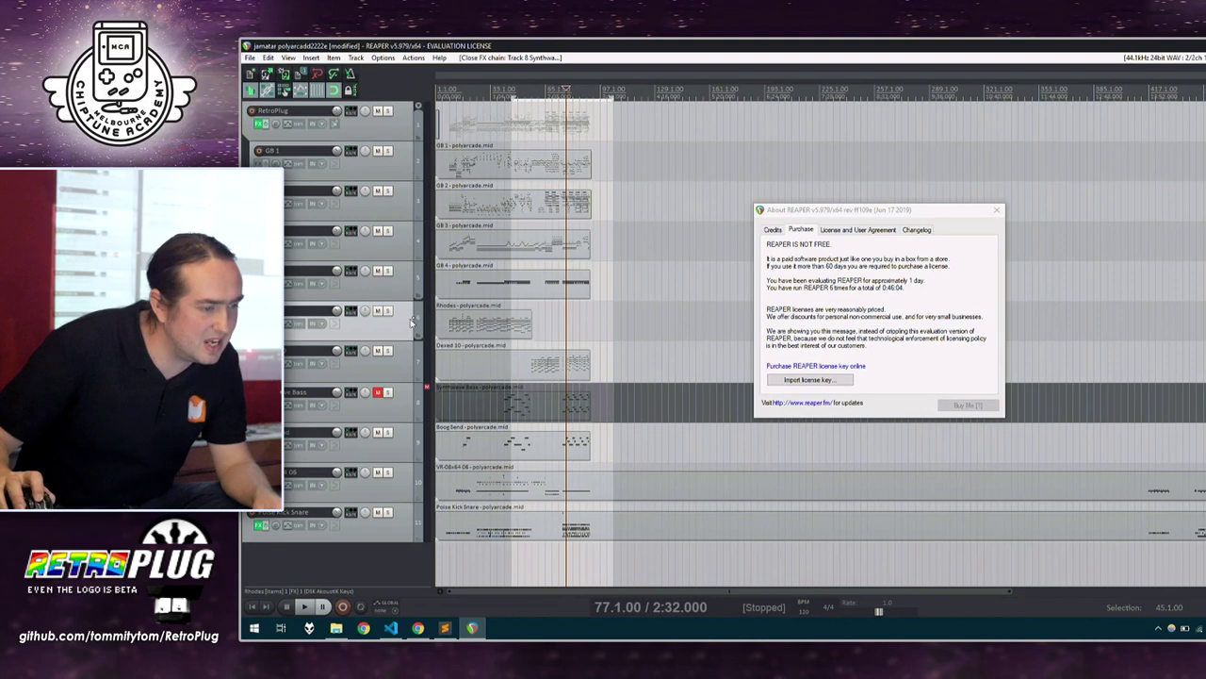
Solo the RetroPlug track, play the project briefly and stop playback
left_click(387, 112)
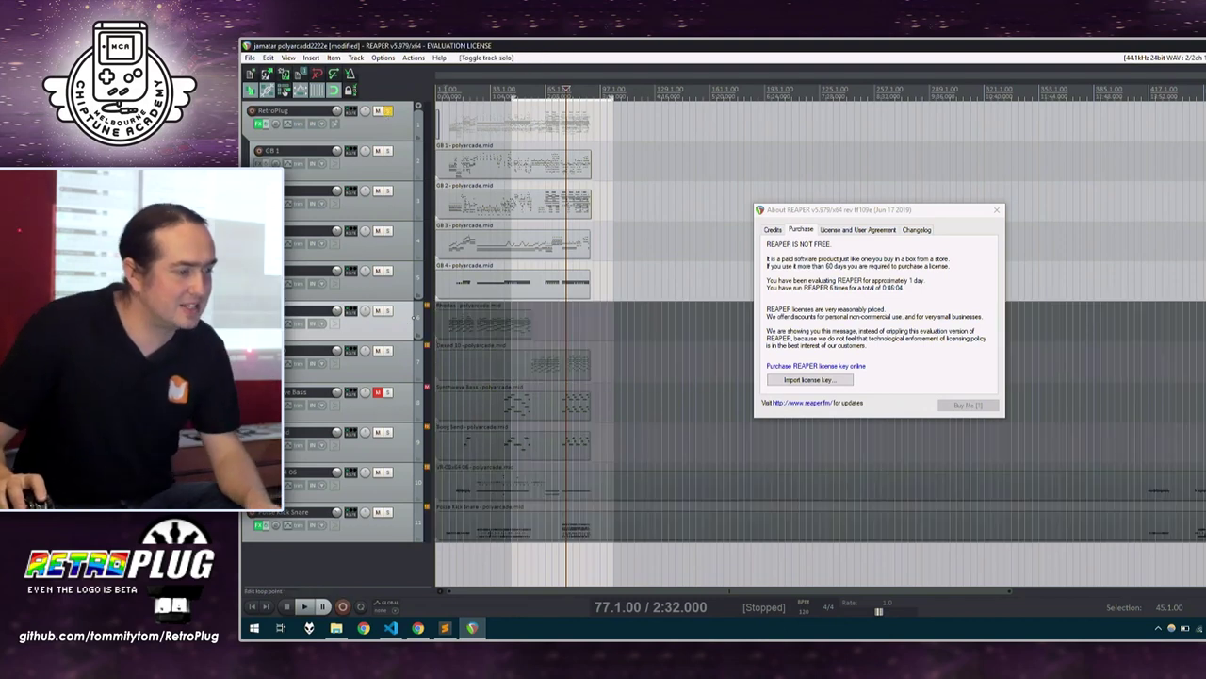
key("space")
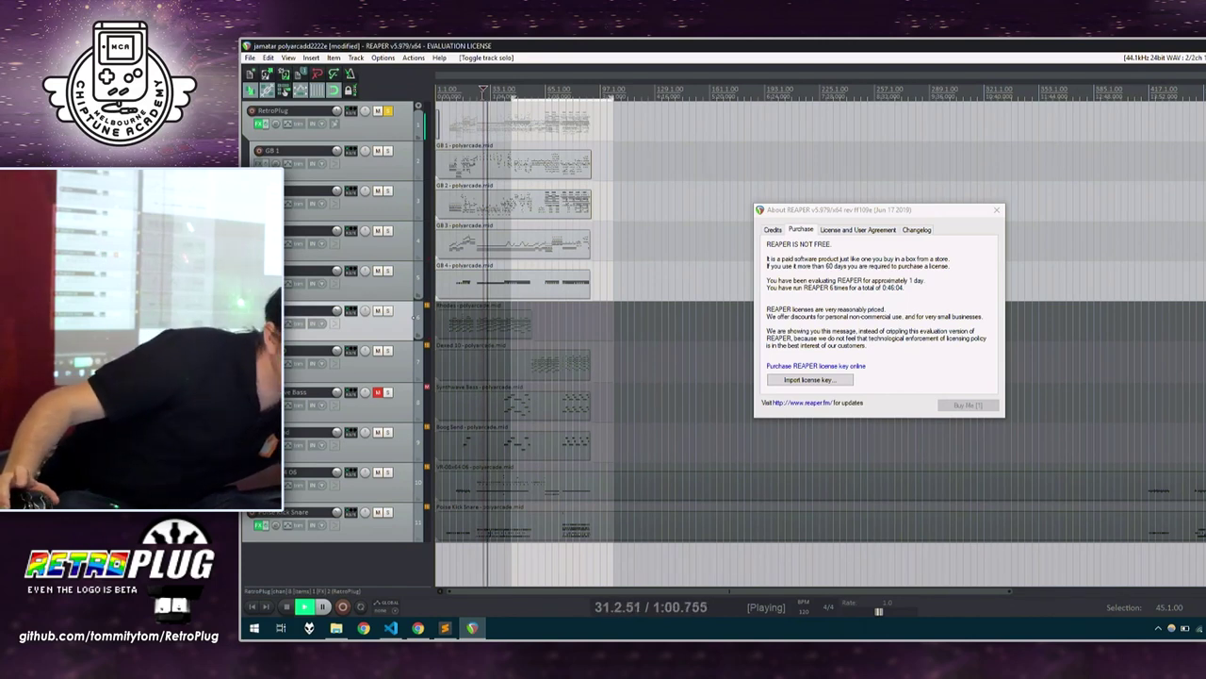
key("space")
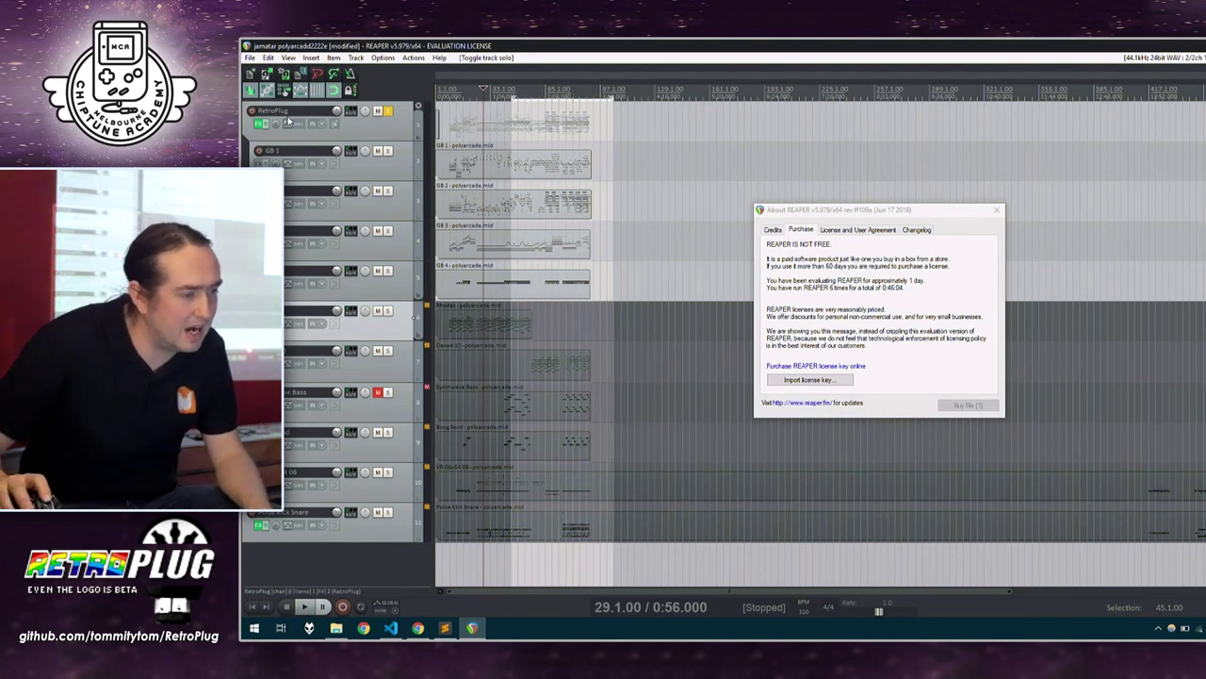
Open RetroPlug from its track in a floating window, place it beside the arrangement and start playback
left_click(257, 125)
double_click(556, 179)
left_click_drag(620, 170, 1152, 98)
left_click(304, 606)
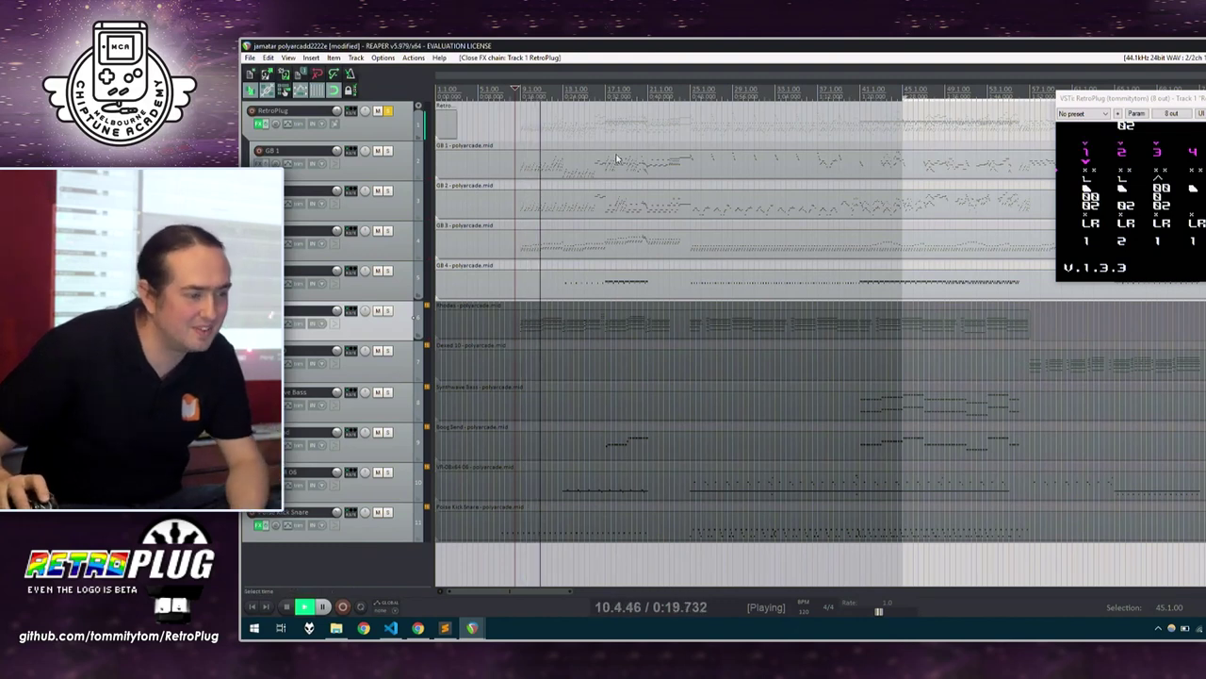
Unsolo the RetroPlug track and follow the full arrangement as it plays
left_click(387, 111)
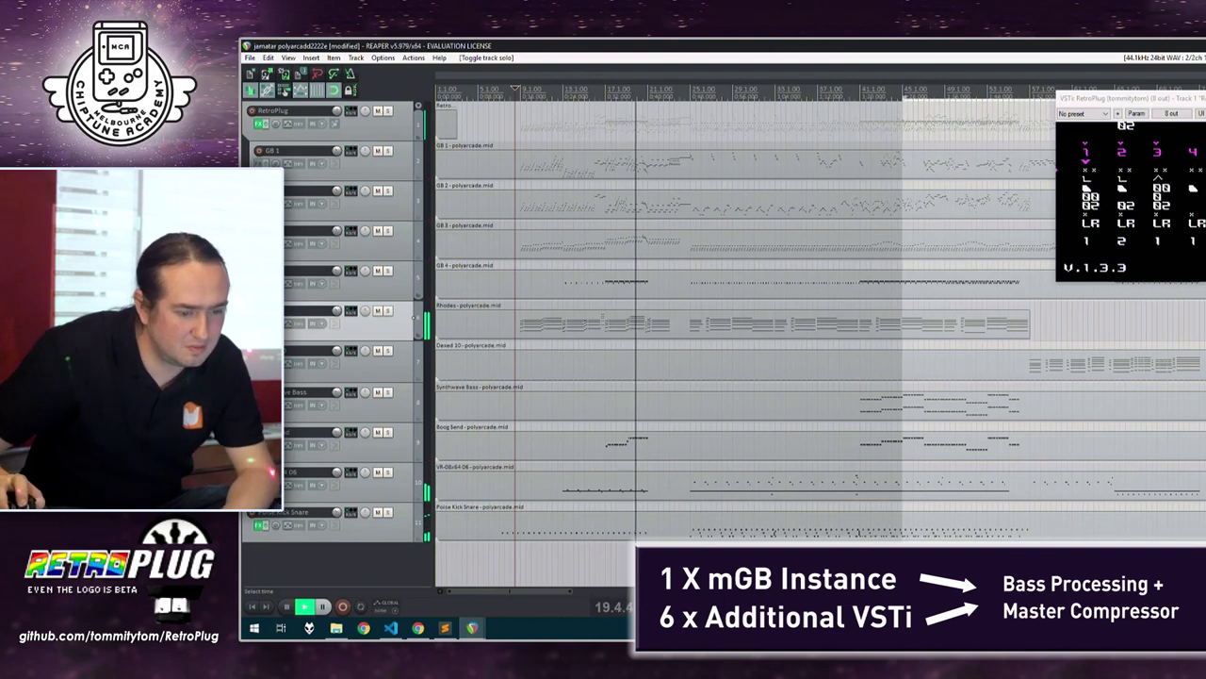
scroll(744, 321, "up", 3)
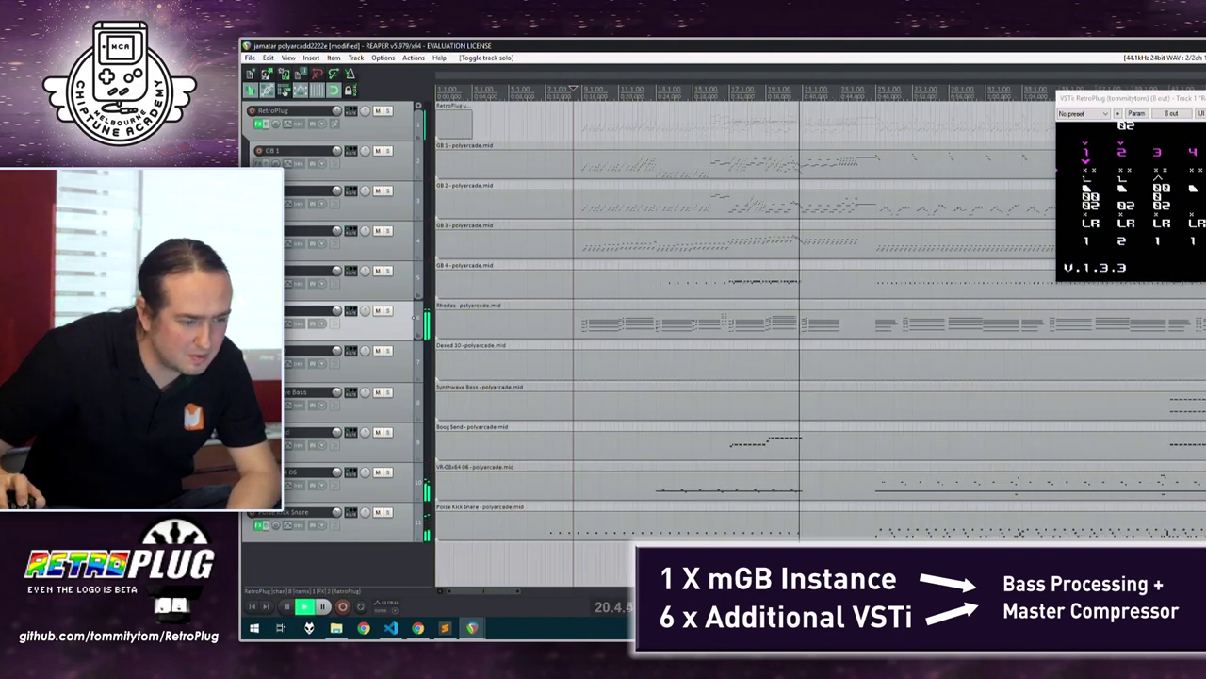
scroll(744, 320, "up", 5)
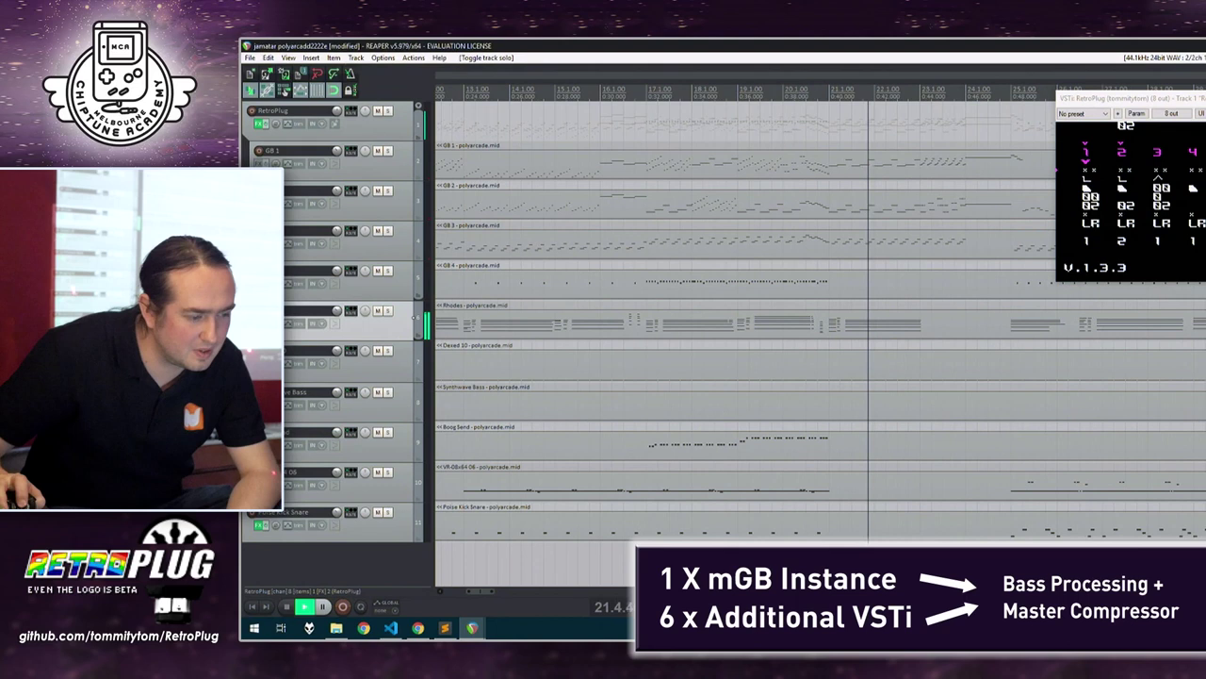
left_click_drag(483, 590, 495, 591)
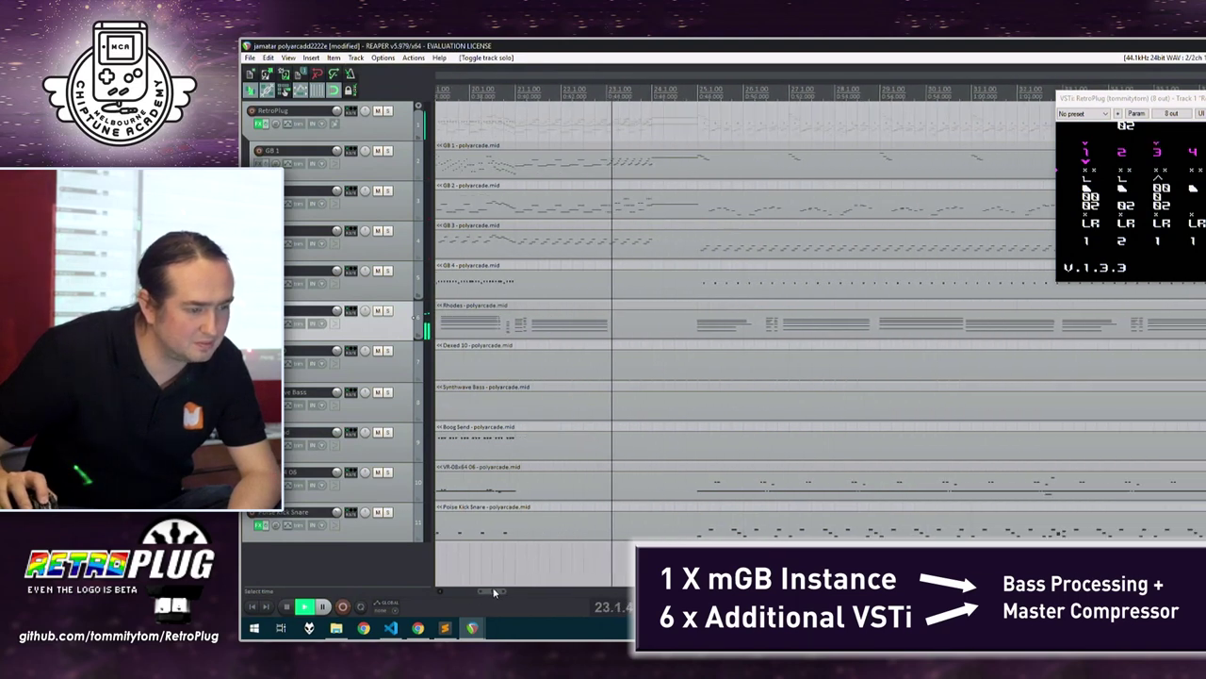
Reopen DSK BassZ on the Synthwave Bass track during playback, reselect the 24 - Minimoog bass preset and close its windows
left_click(350, 392)
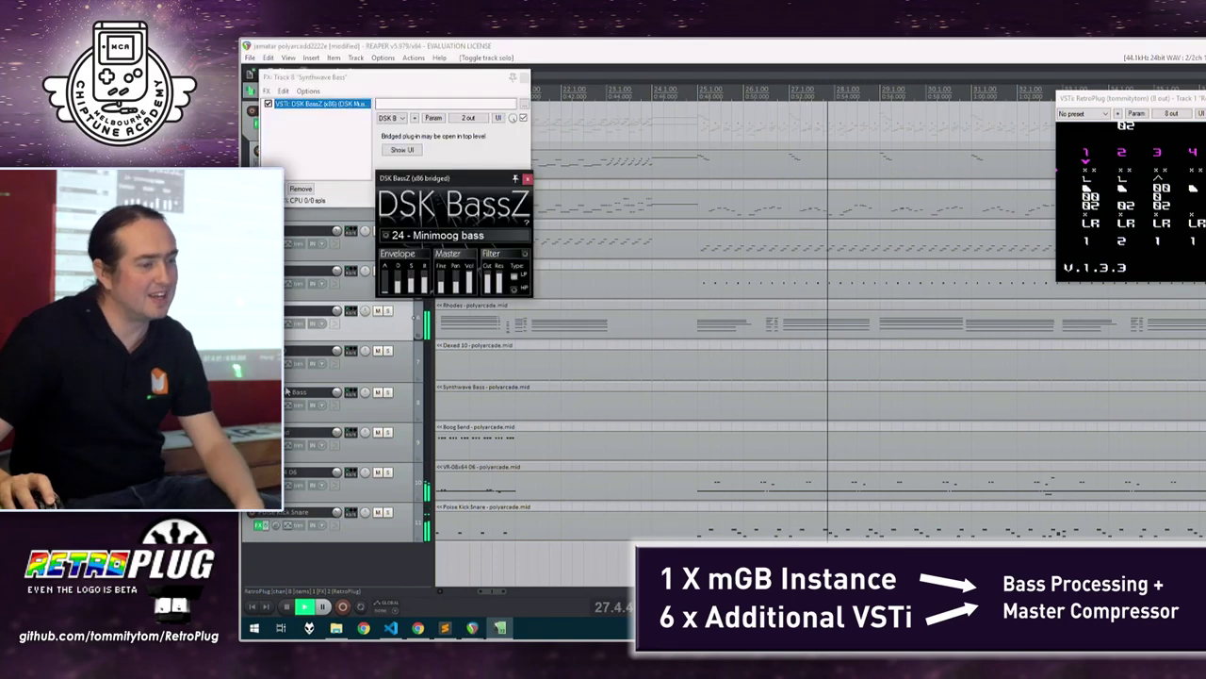
left_click(433, 235)
left_click(441, 278)
left_click(452, 235)
left_click(525, 350)
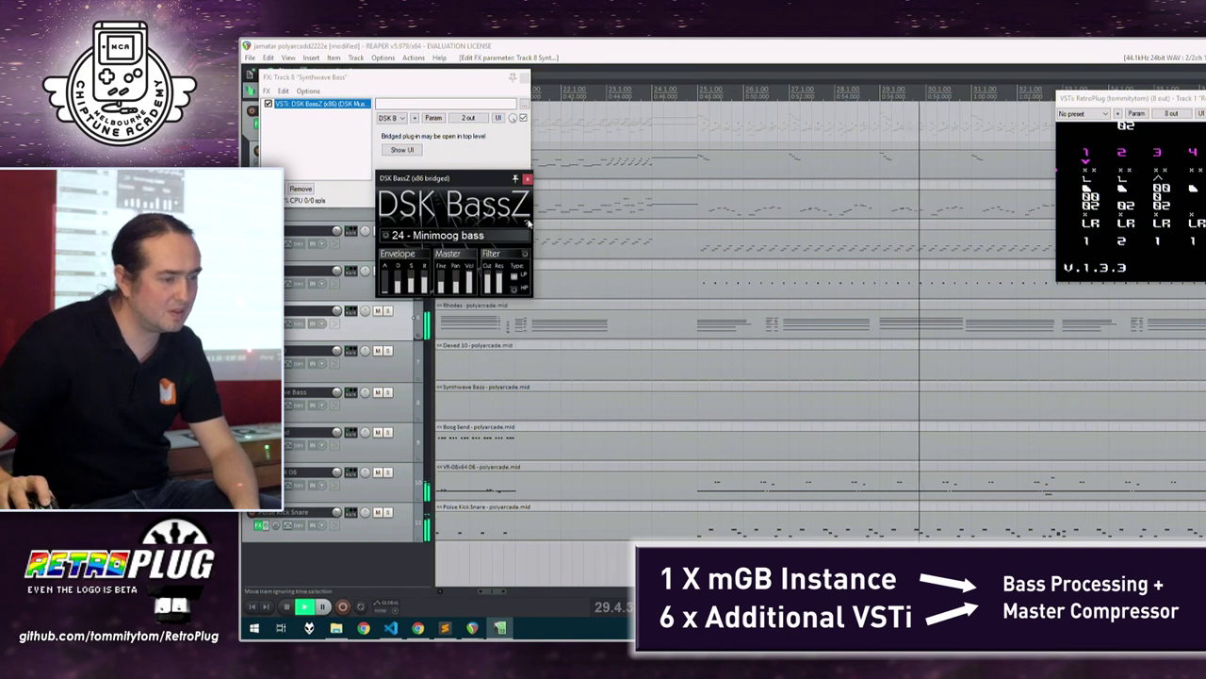
left_click(526, 178)
left_click(524, 77)
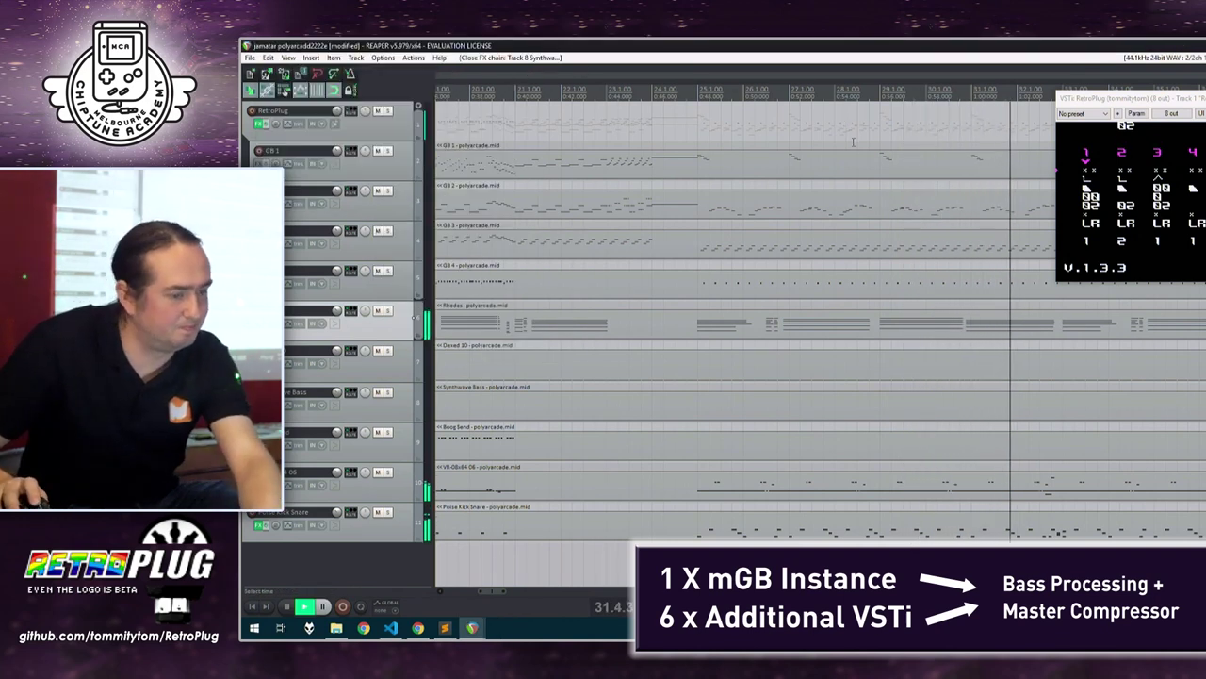
Set the arrangement position near bar 41, close to the start of the Synthwave Bass notes
scroll(853, 142, "down", 1)
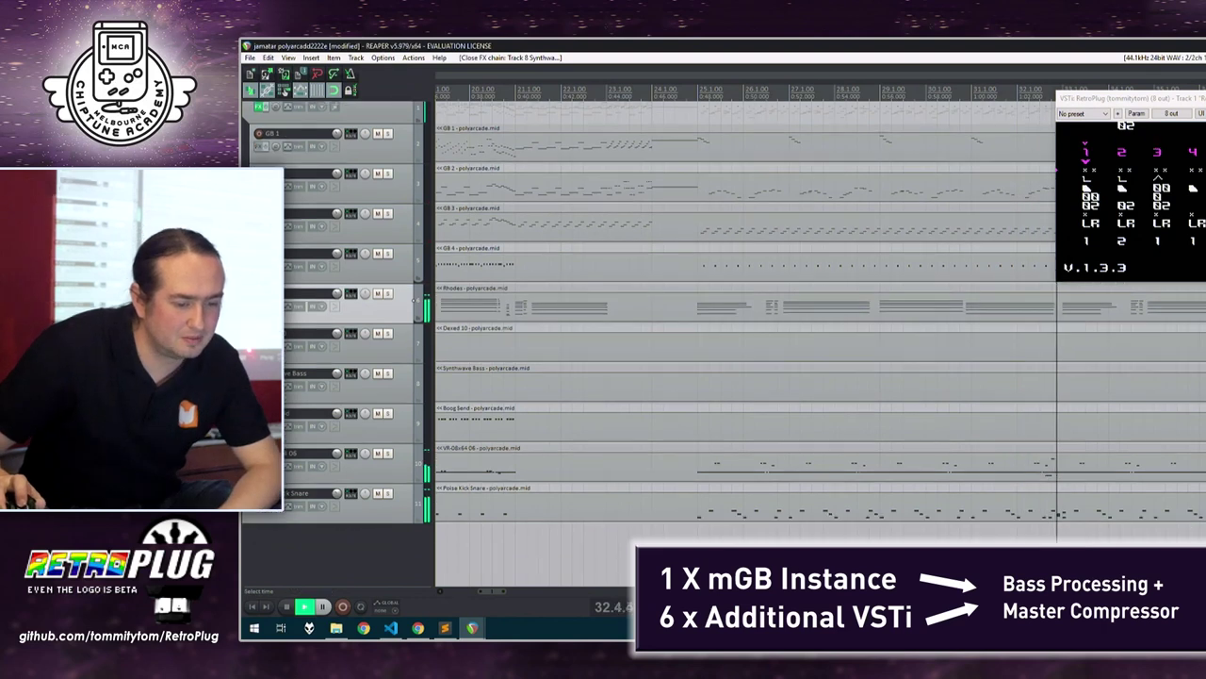
scroll(744, 321, "down", 5)
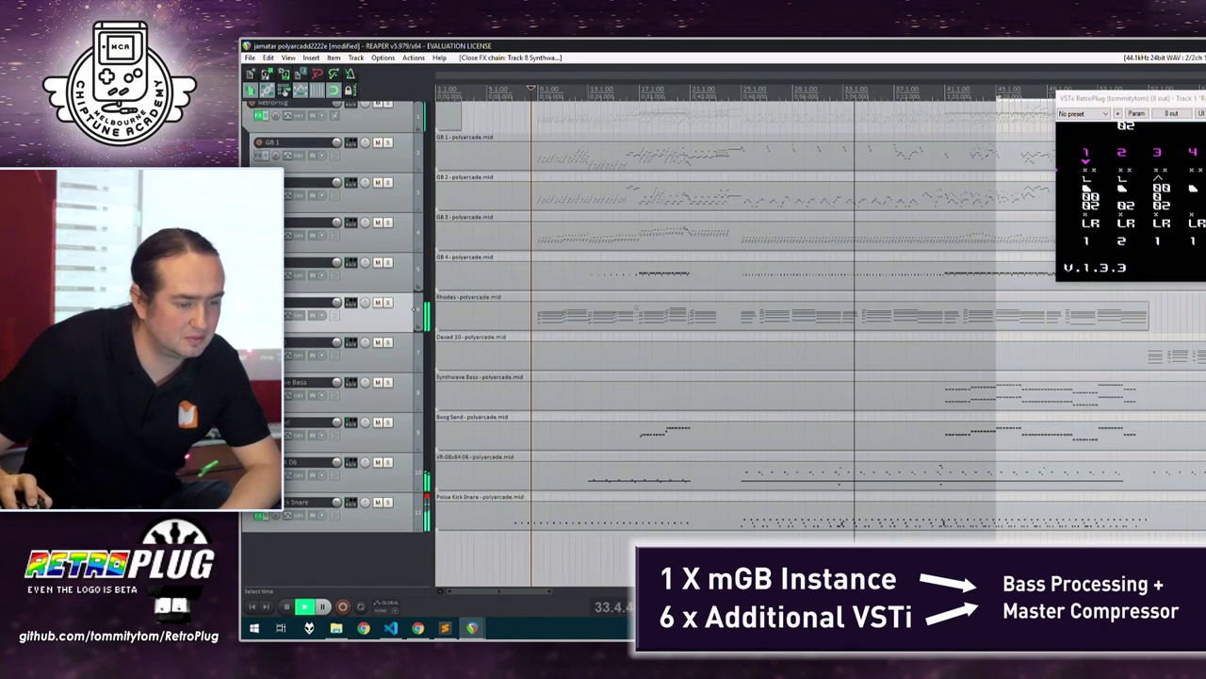
left_click(957, 539)
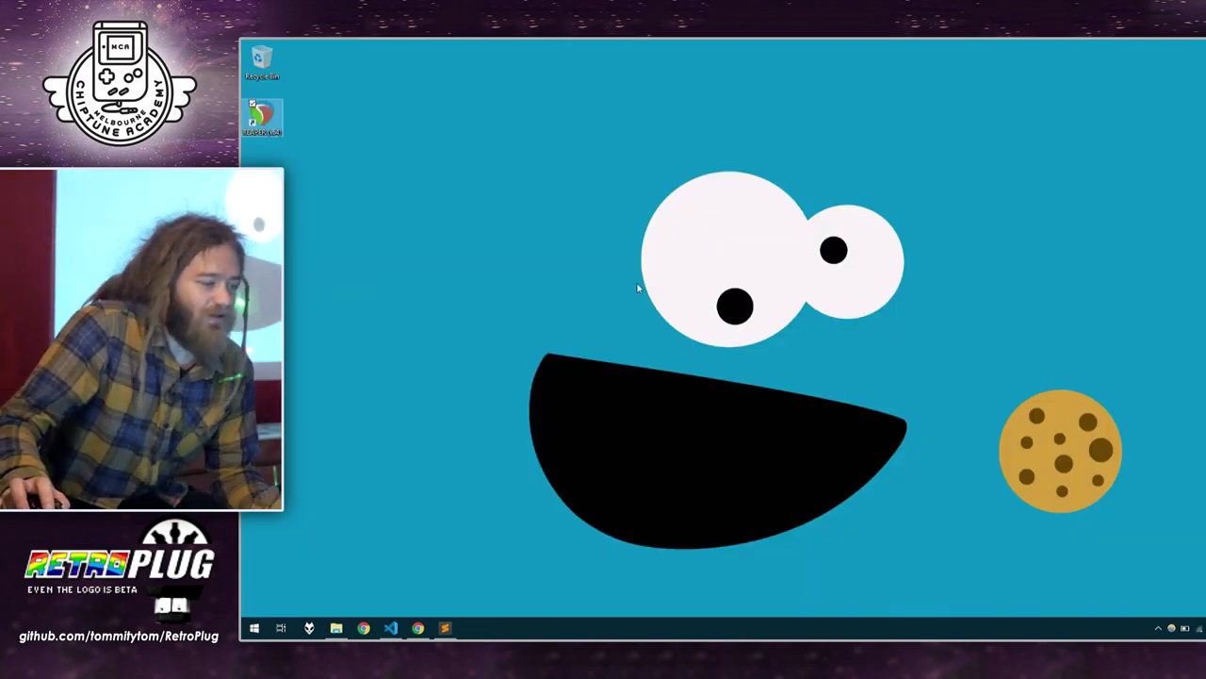
left_click(615, 275)
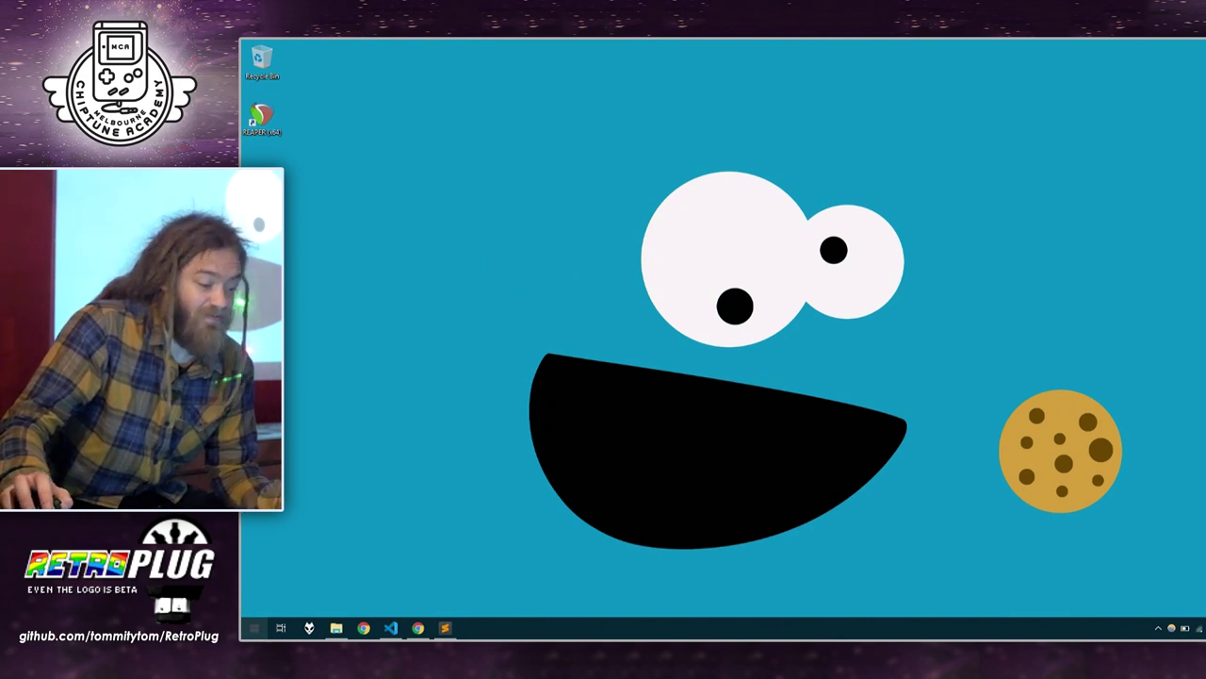
key("super")
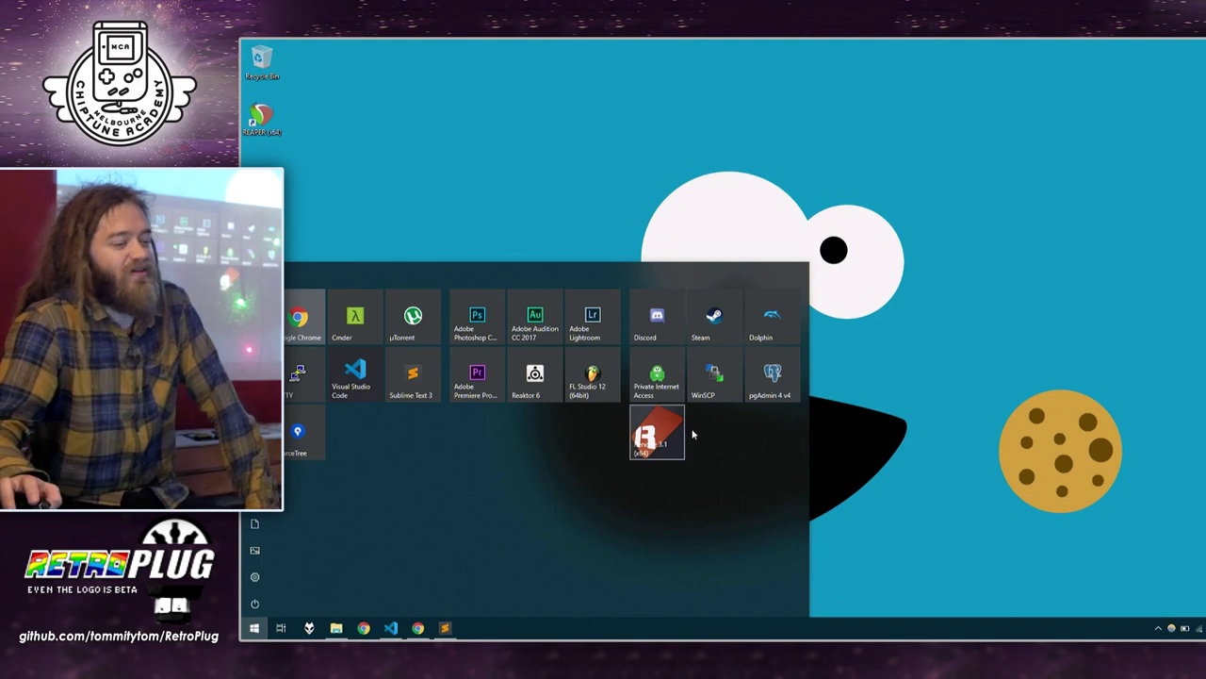
left_click(751, 197)
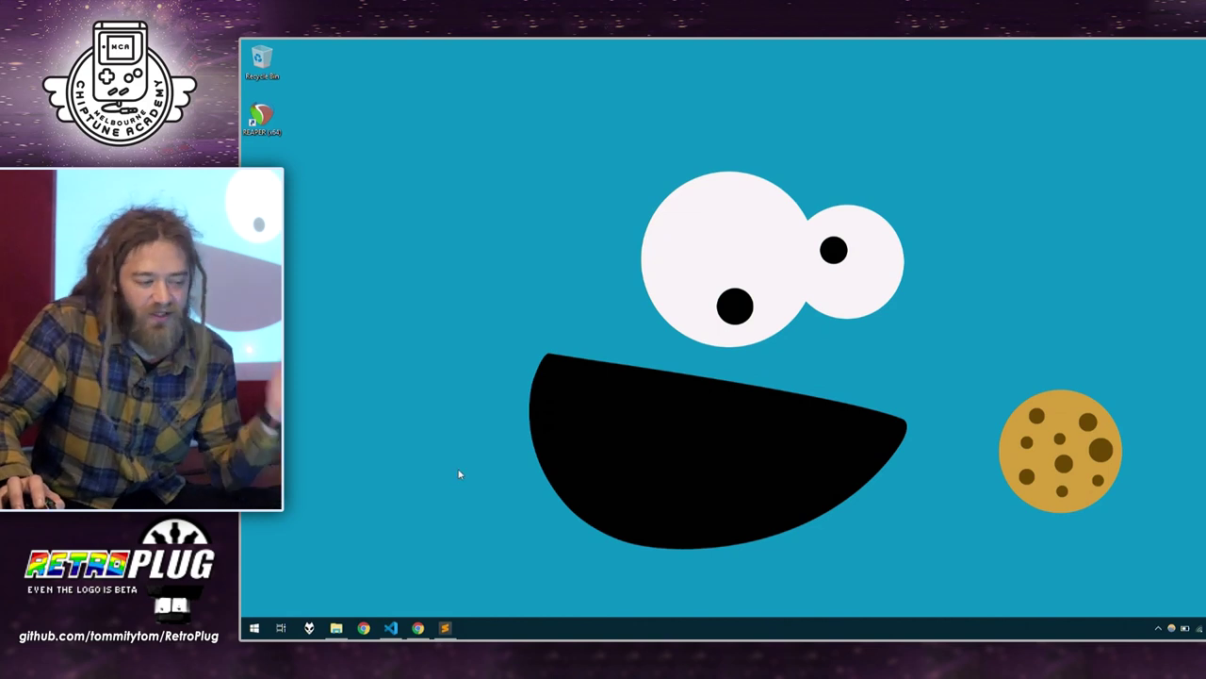
Switch to buttons.json in Sublime Text and highlight the gameboy key mappings, including the key assigned to Select
key("alt+Tab")
left_click_drag(299, 118, 581, 360)
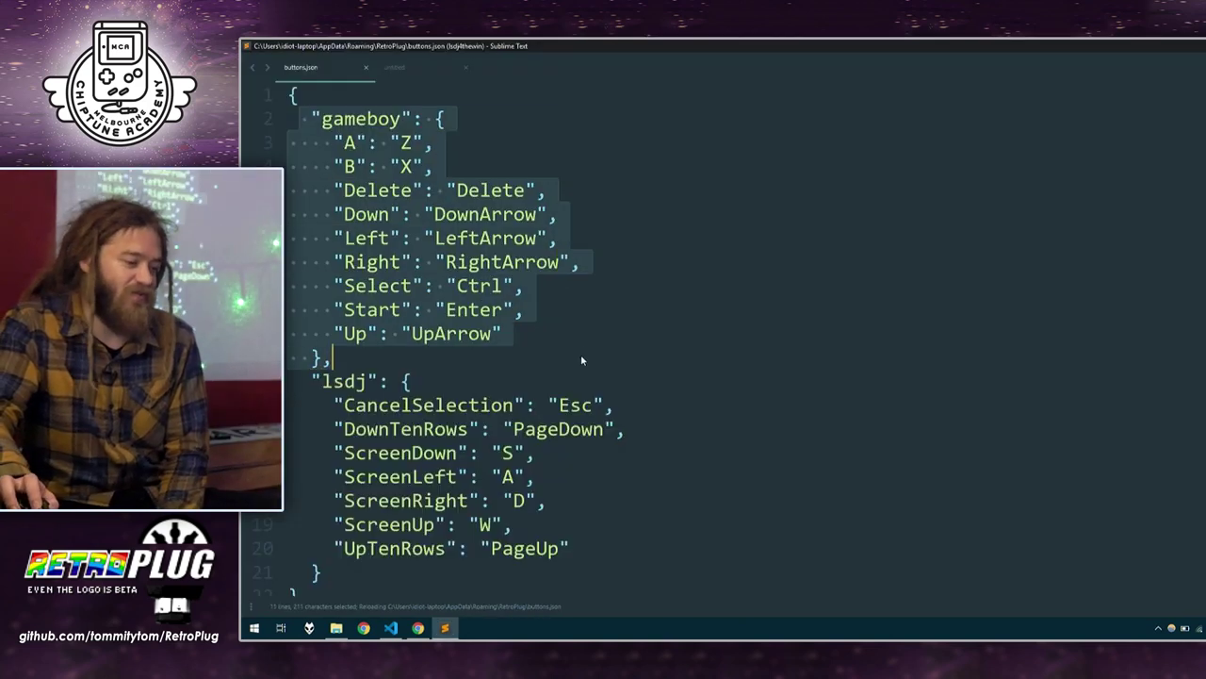
left_click(528, 309)
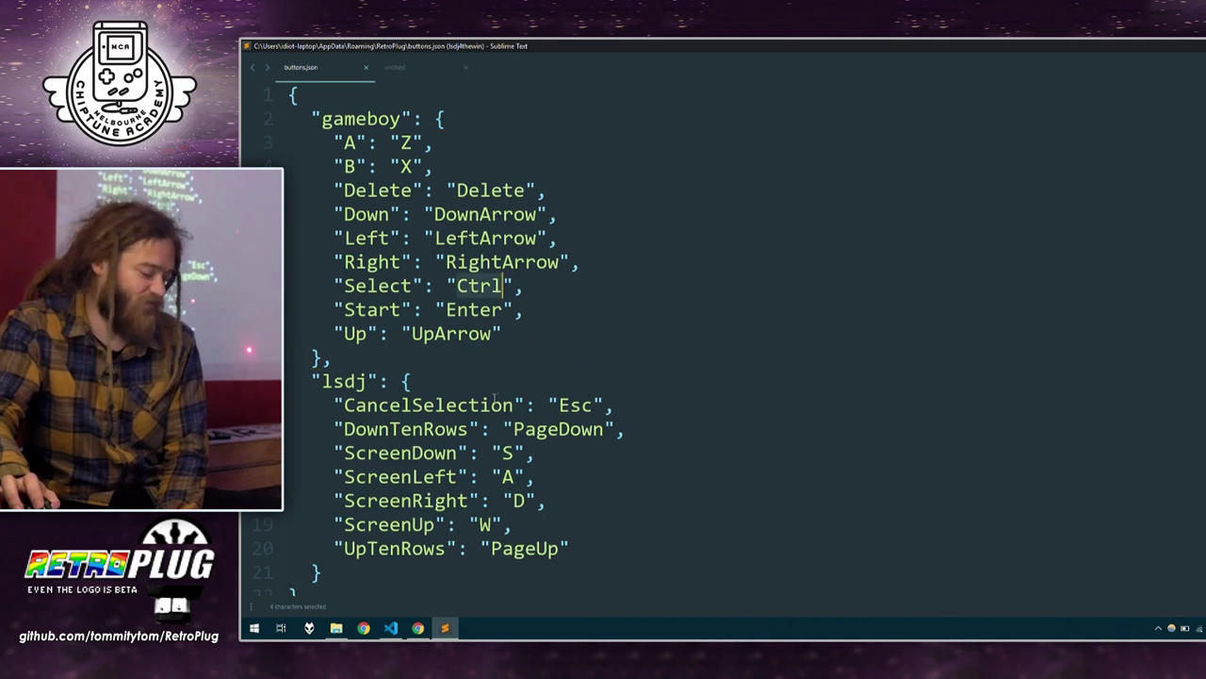
left_click(702, 314)
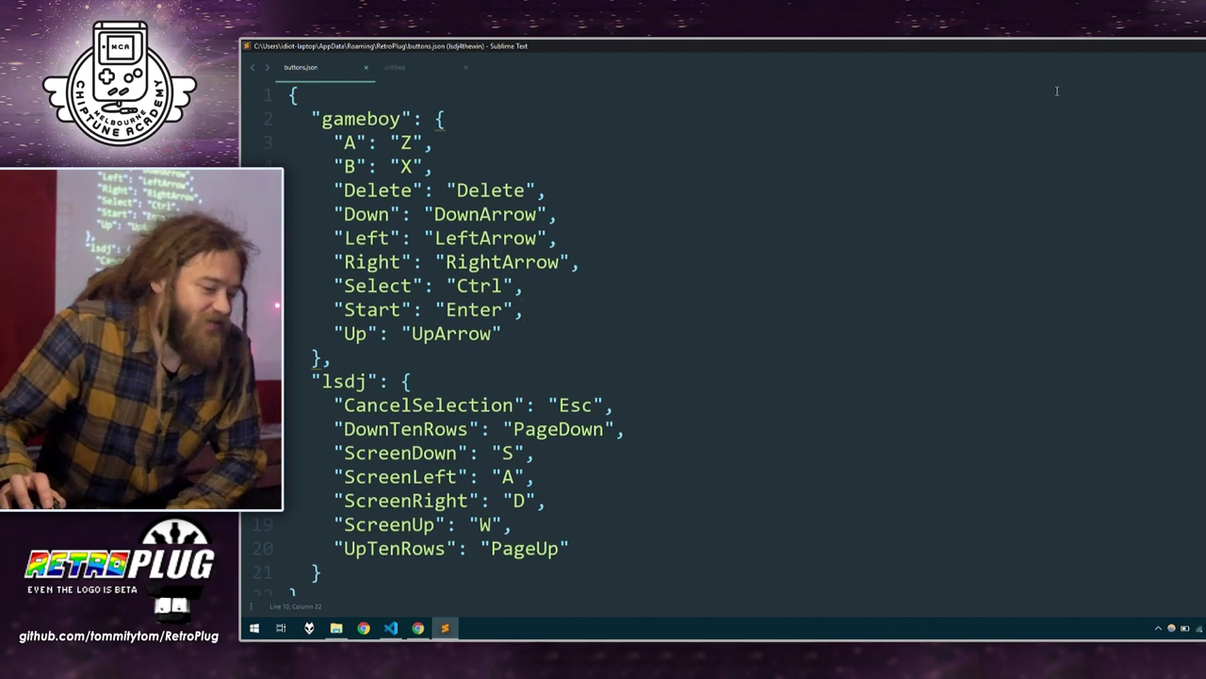
left_click(542, 140)
left_click_drag(358, 356, 301, 118)
left_click(716, 171)
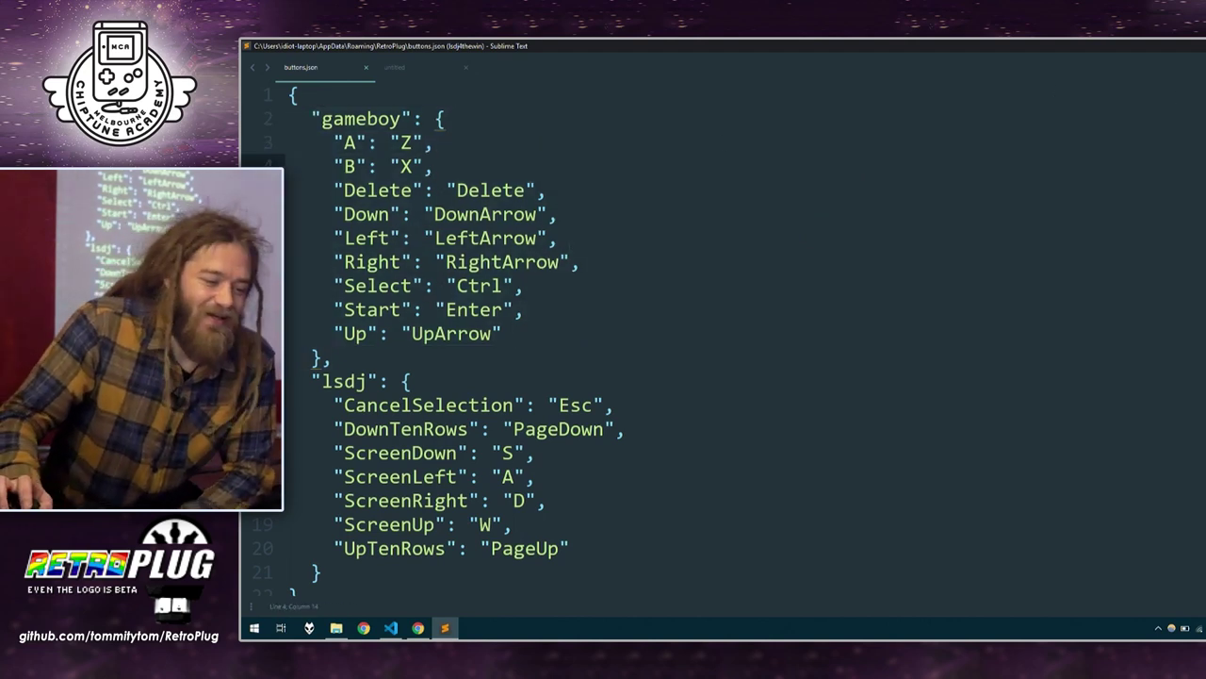
Put the text editor away, launch Renoise and dismiss its welcome dialog
left_click(1205, 45)
key("super")
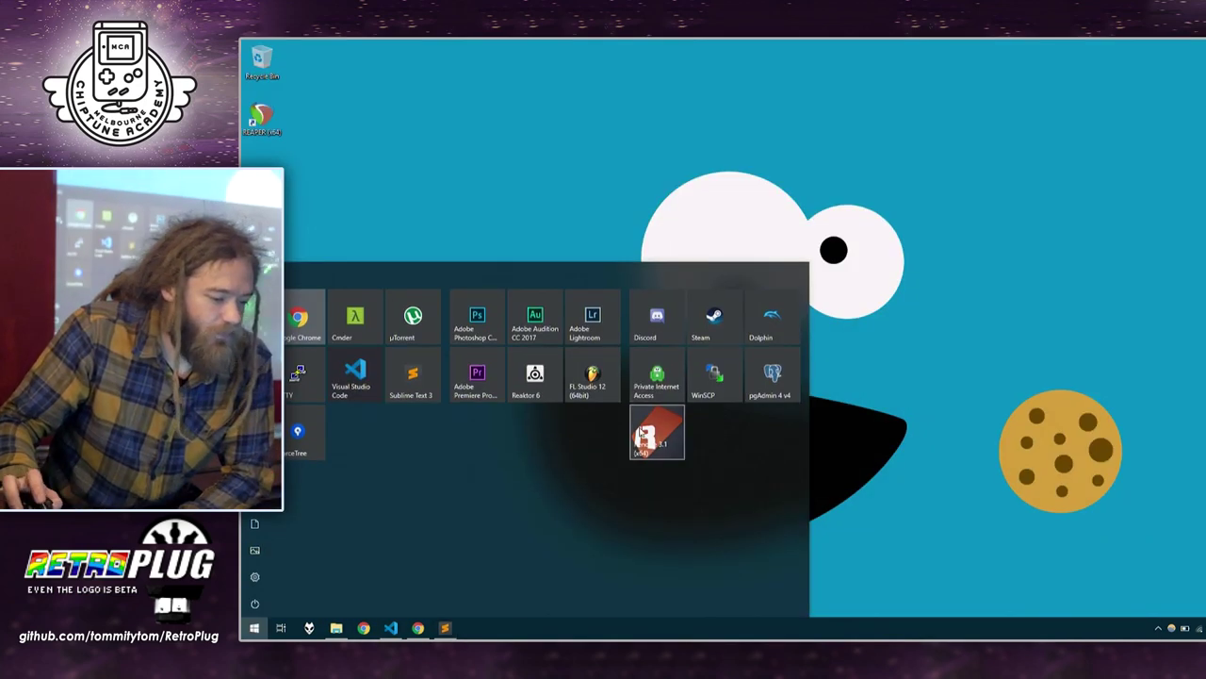
left_click(643, 434)
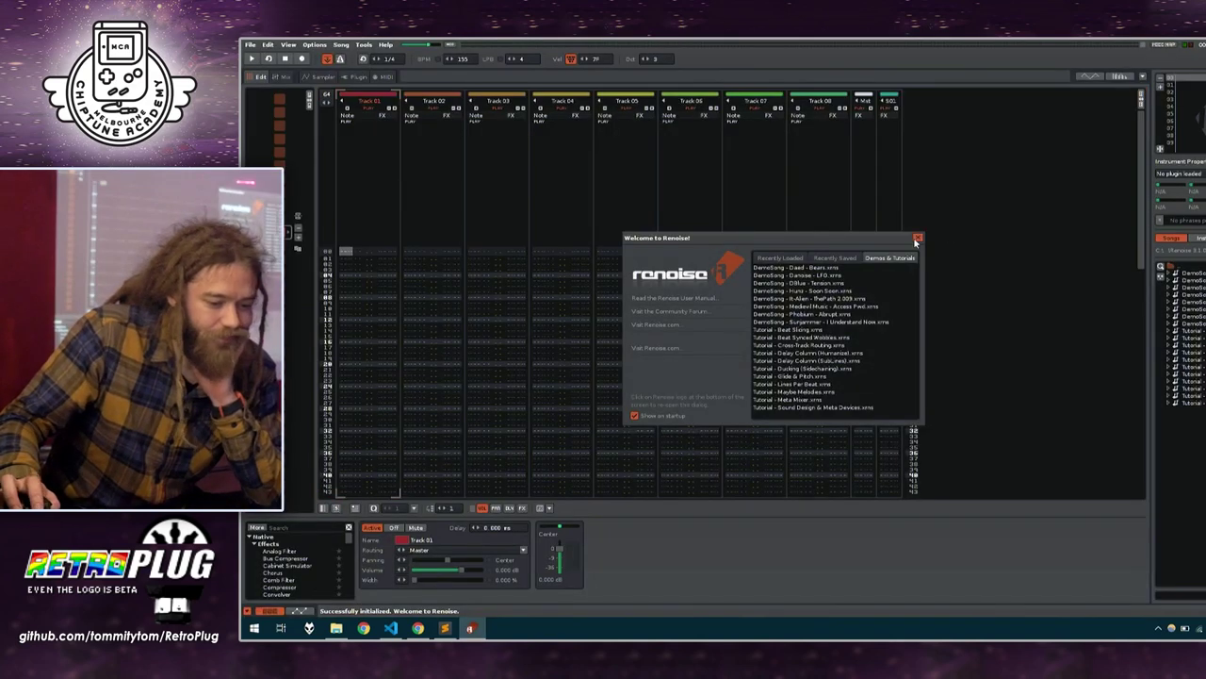
left_click(915, 239)
Load RetroPlug as the instrument's plugin and reposition its window over the pattern editor
left_click(1180, 173)
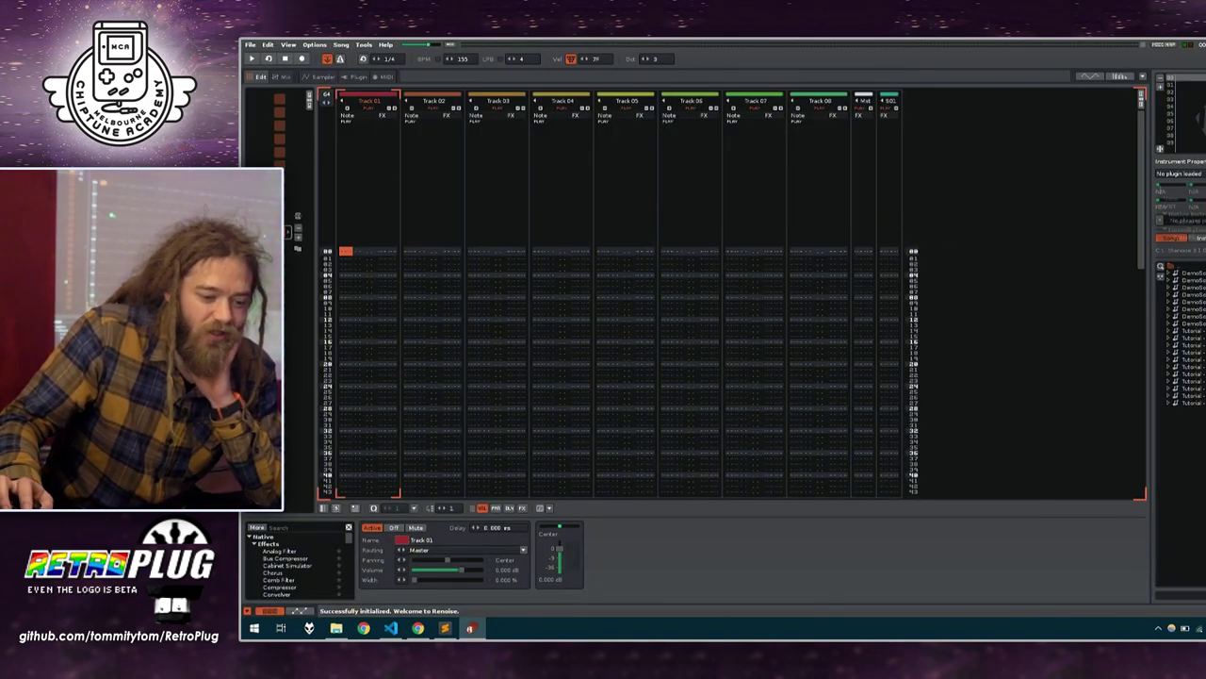
double_click(1186, 237)
left_click_drag(804, 243, 802, 174)
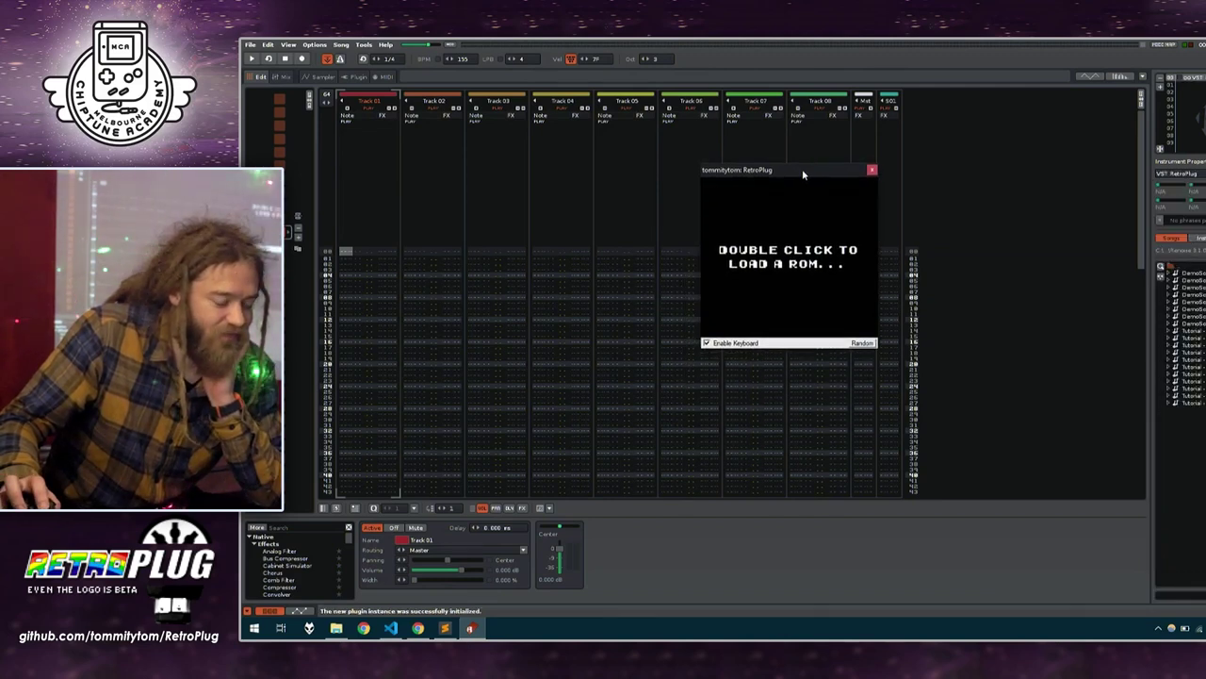
Load the lsdj-5.0.3.gb ROM into RetroPlug and shift the plugin window slightly
double_click(795, 223)
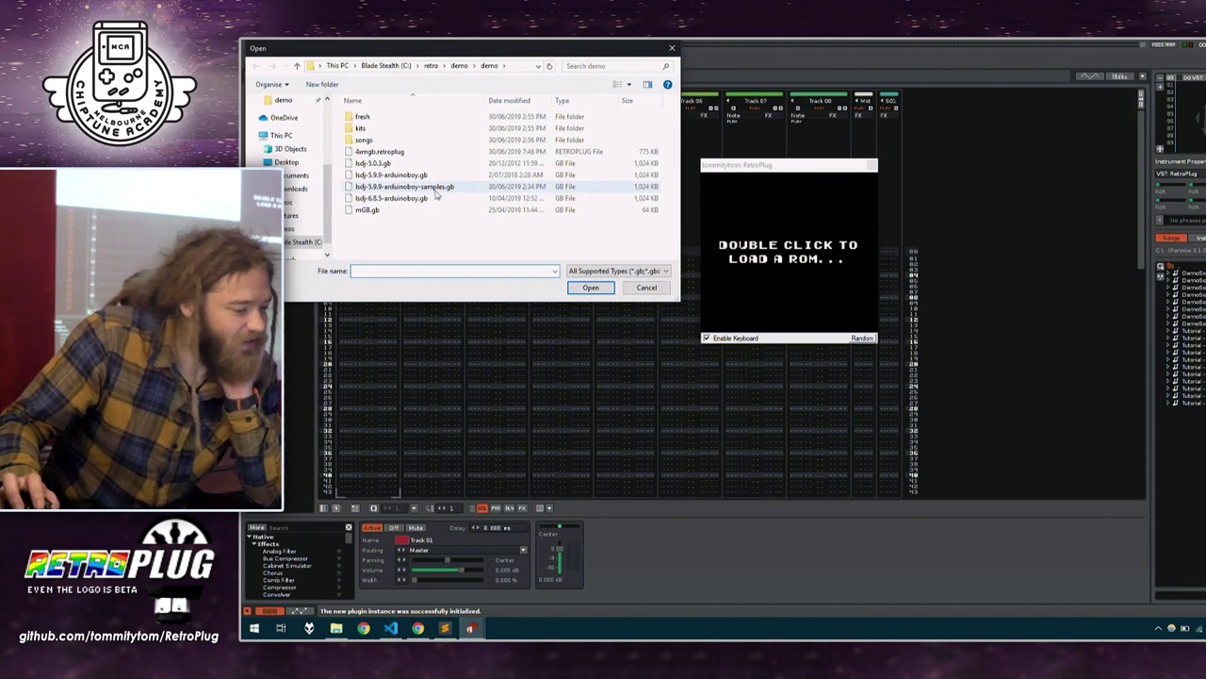
double_click(377, 163)
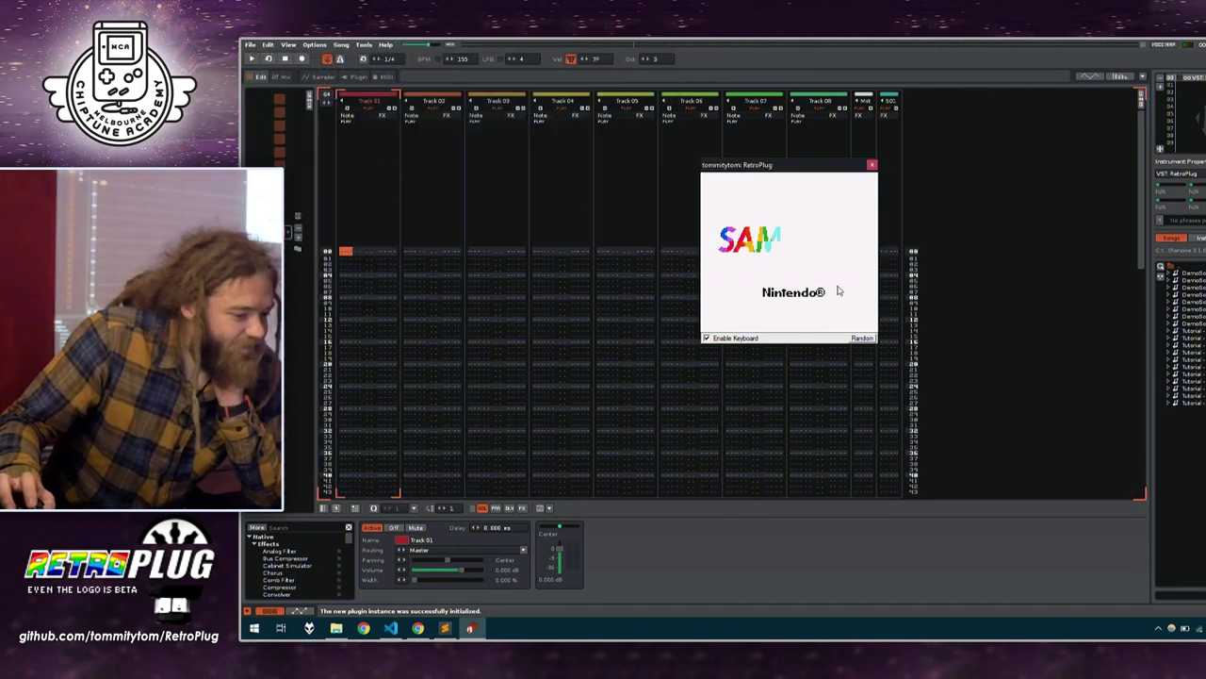
left_click_drag(790, 166, 767, 172)
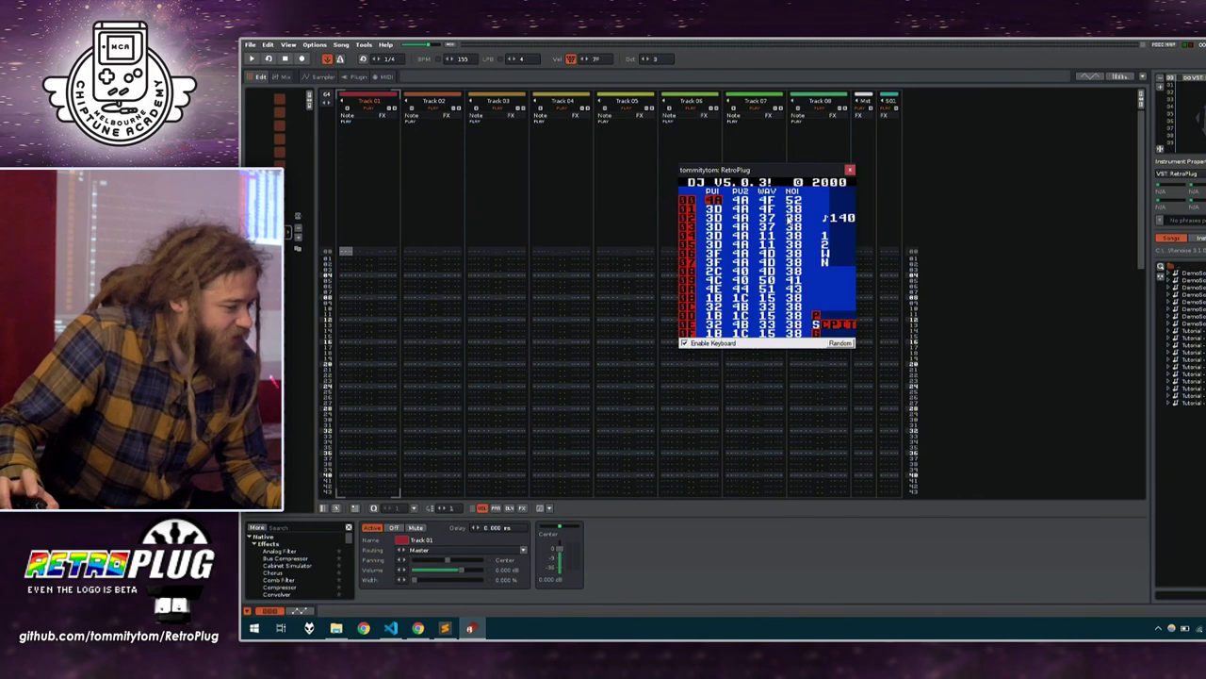
Play and stop the LSDj song by itself, then move the RetroPlug window over the last tracks
key("Return")
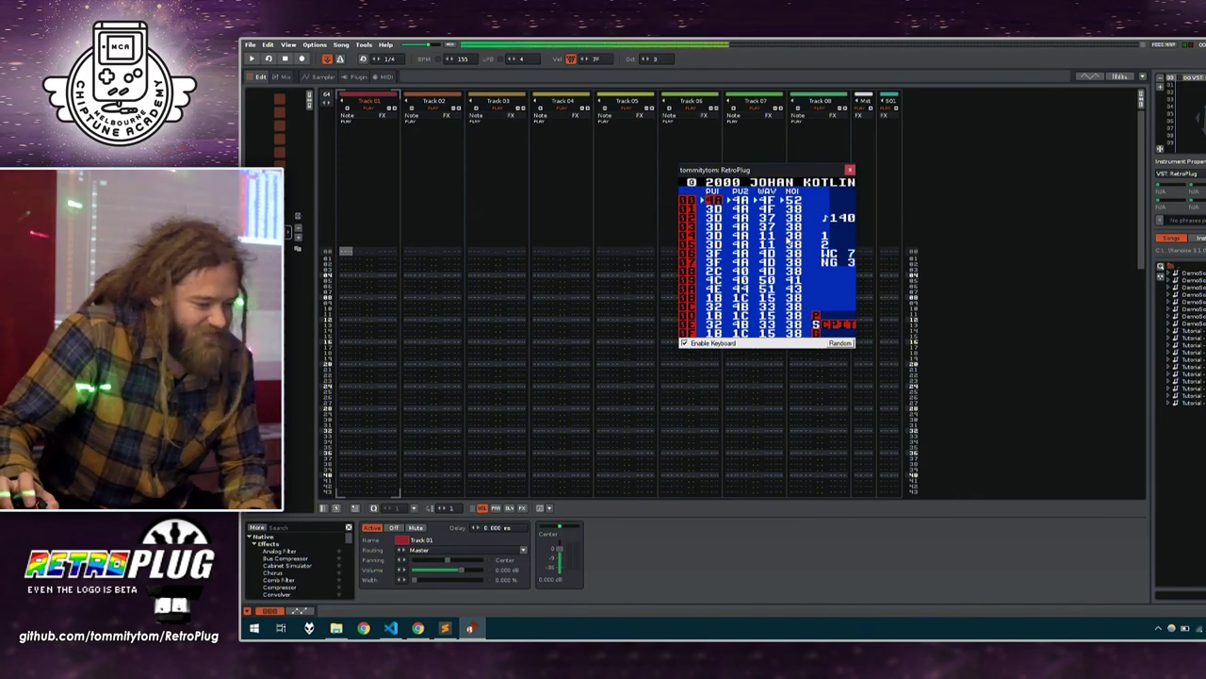
key("Return")
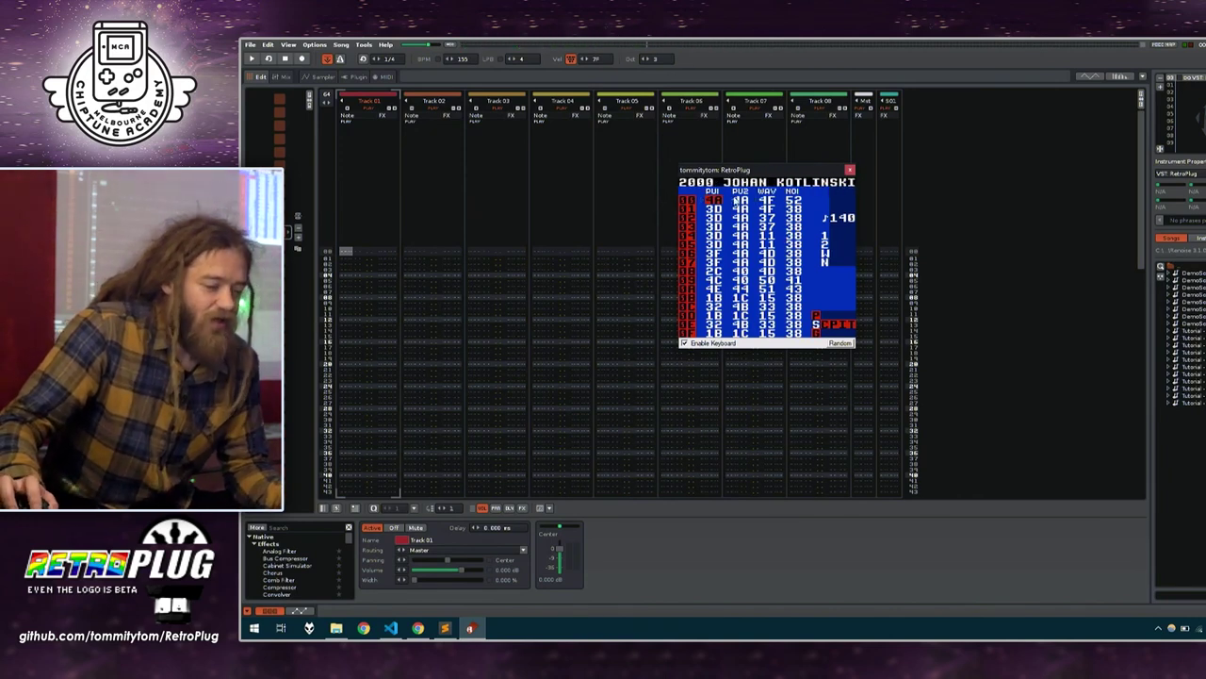
left_click_drag(741, 172, 861, 158)
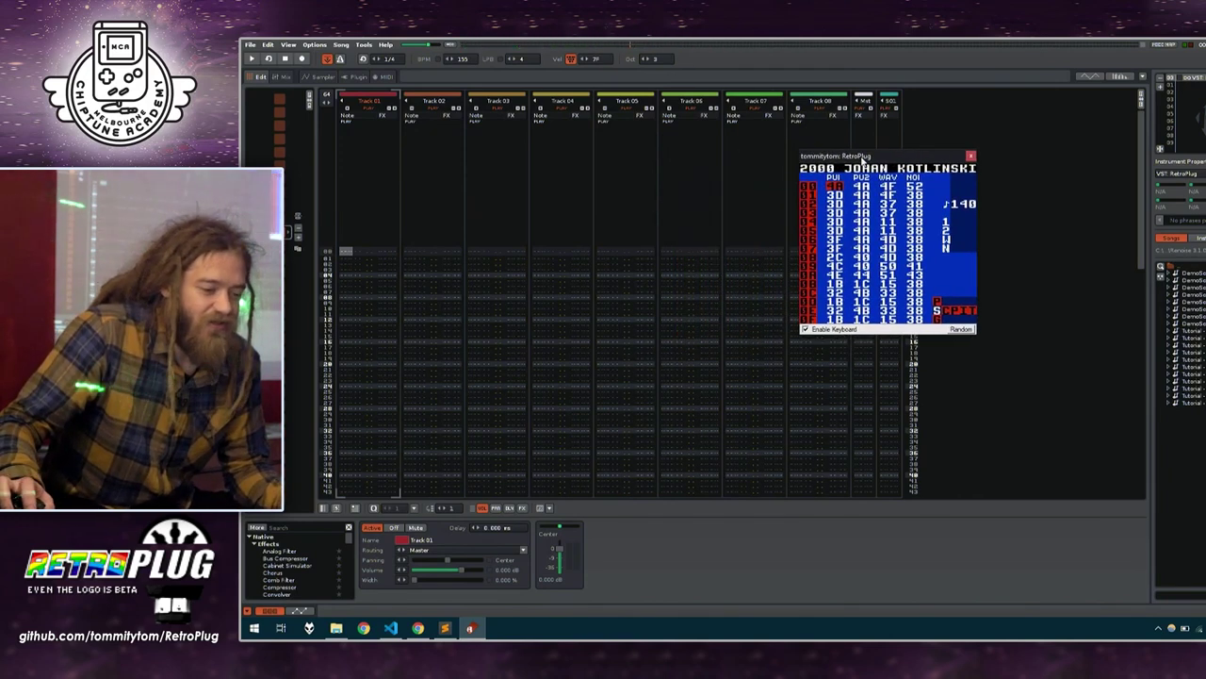
Start and stop Renoise playback to check whether LSDj follows the host transport
left_click(611, 197)
key("space")
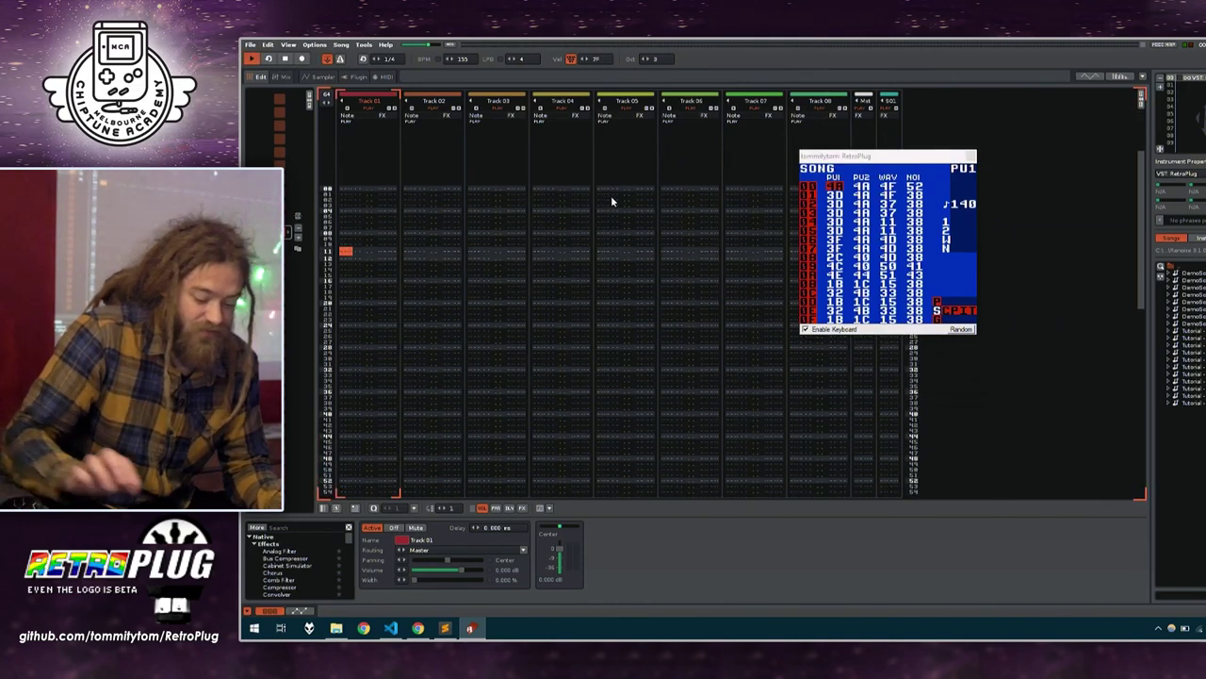
key("space")
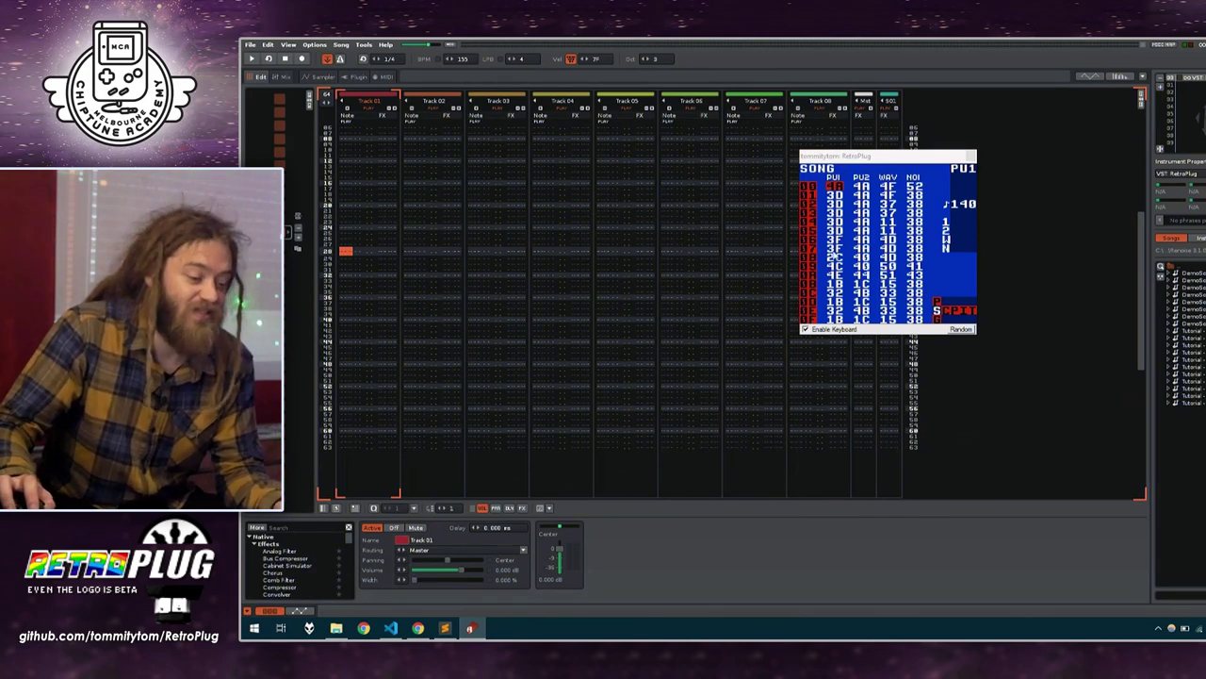
Choose MIDI Sync from RetroPlug's LSDj Sync modes
left_click(873, 194)
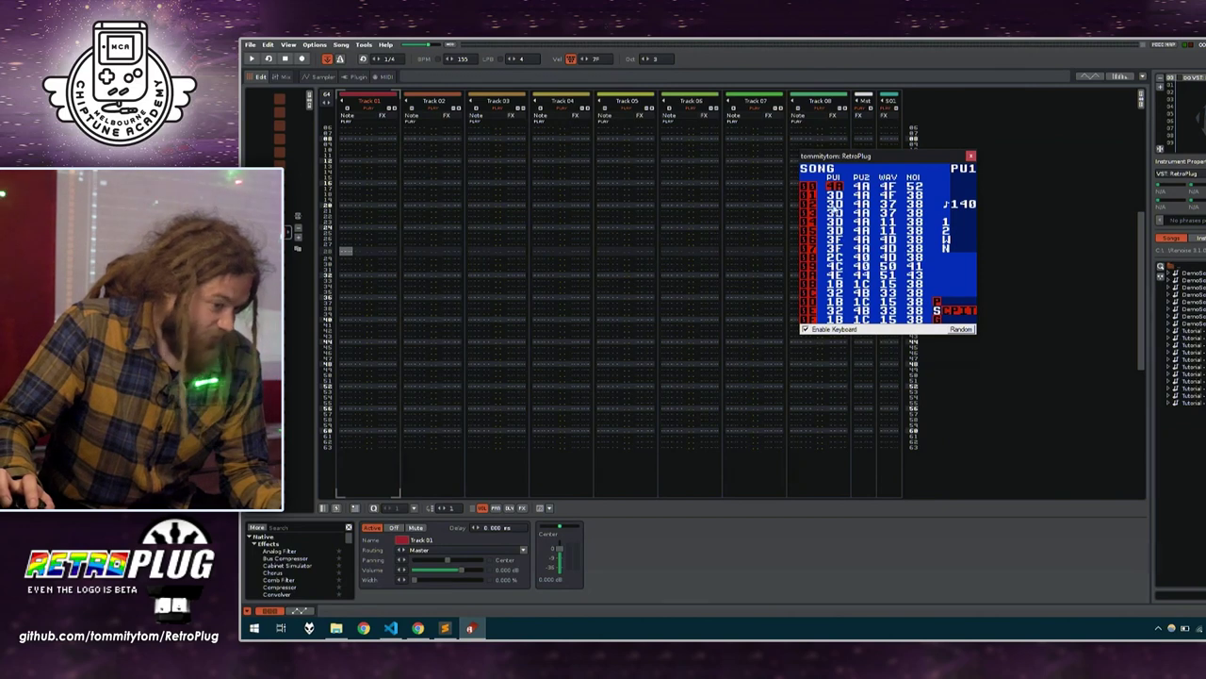
right_click(818, 190)
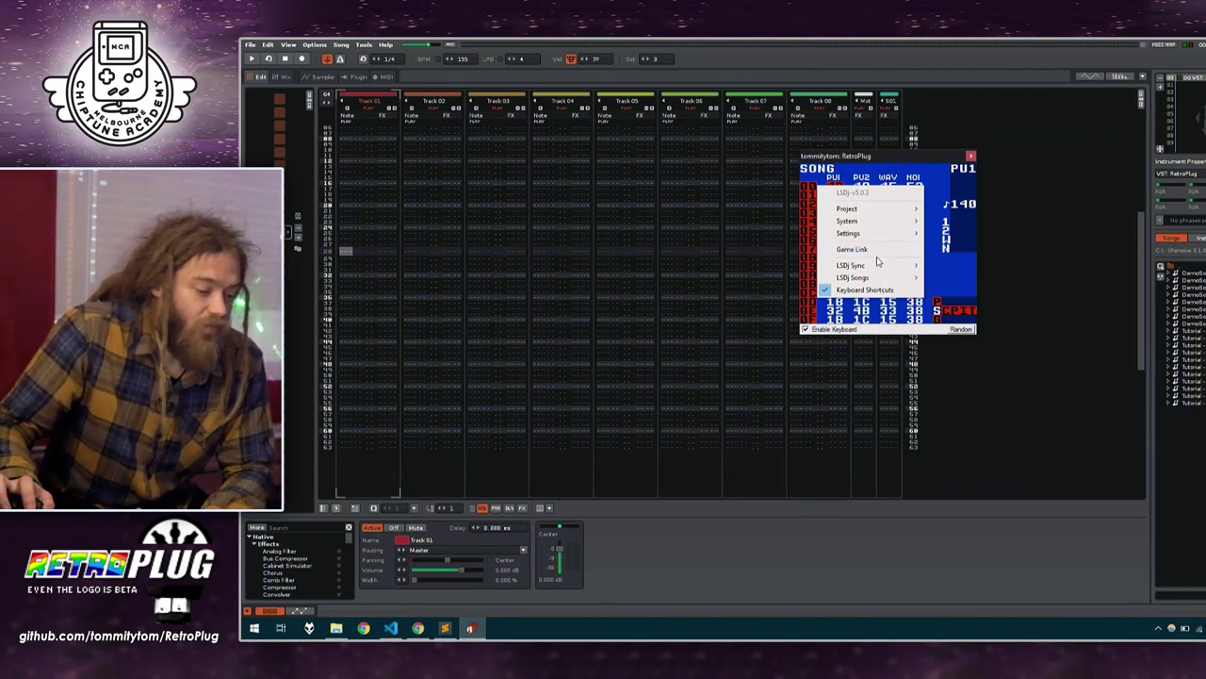
mouse_move(881, 265)
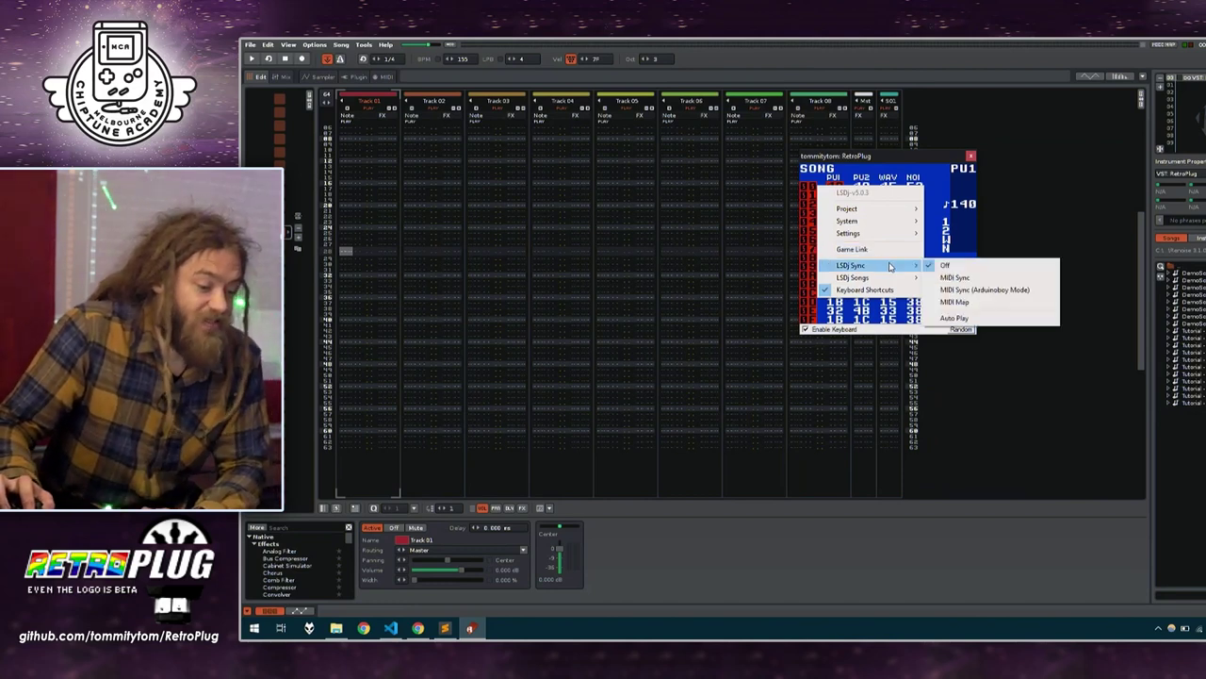
left_click(969, 281)
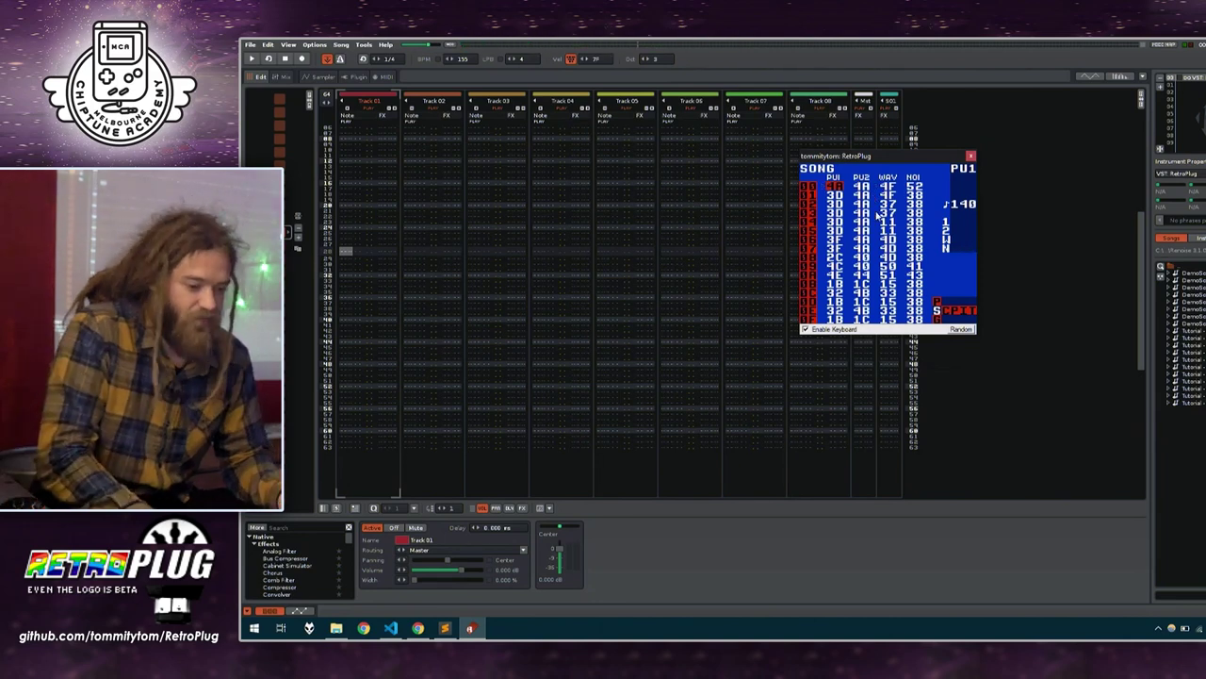
Set SYNC to MIDI on LSDj's project screen, return to the song screen and select MIDI Sync as RetroPlug's LSDj sync mode
key("ctrl+Up")
key("Down")
key("Down")
key("z+Right")
key("z+Right")
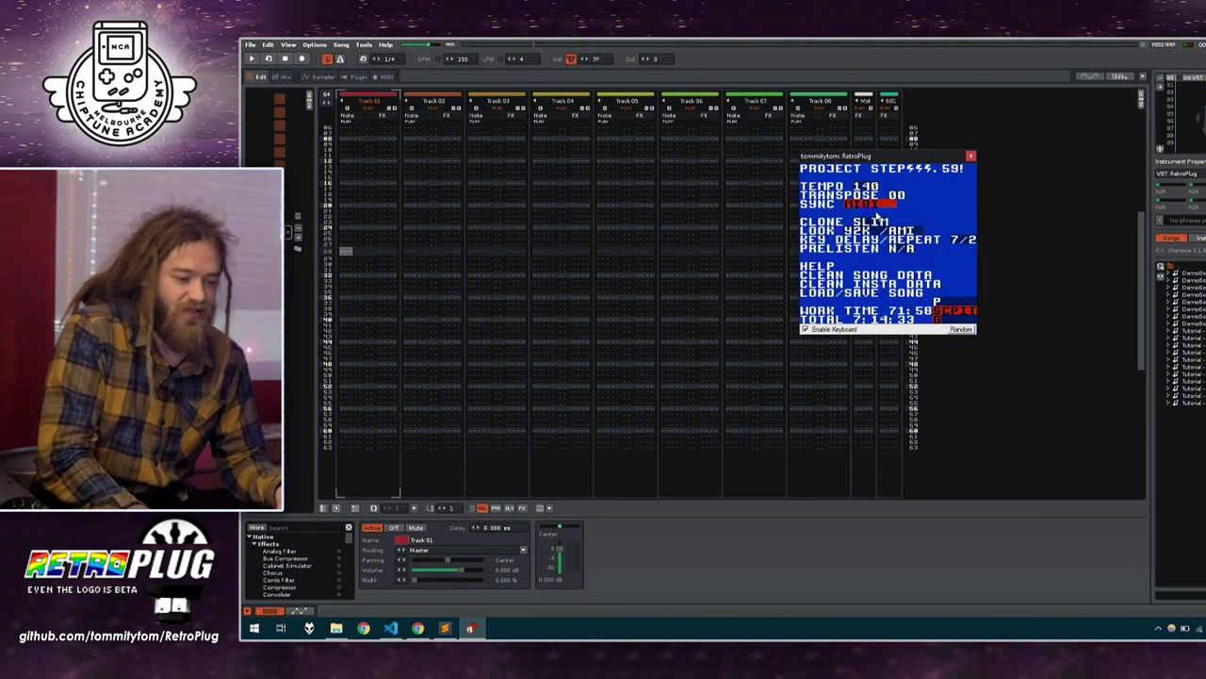
key("ctrl+Down")
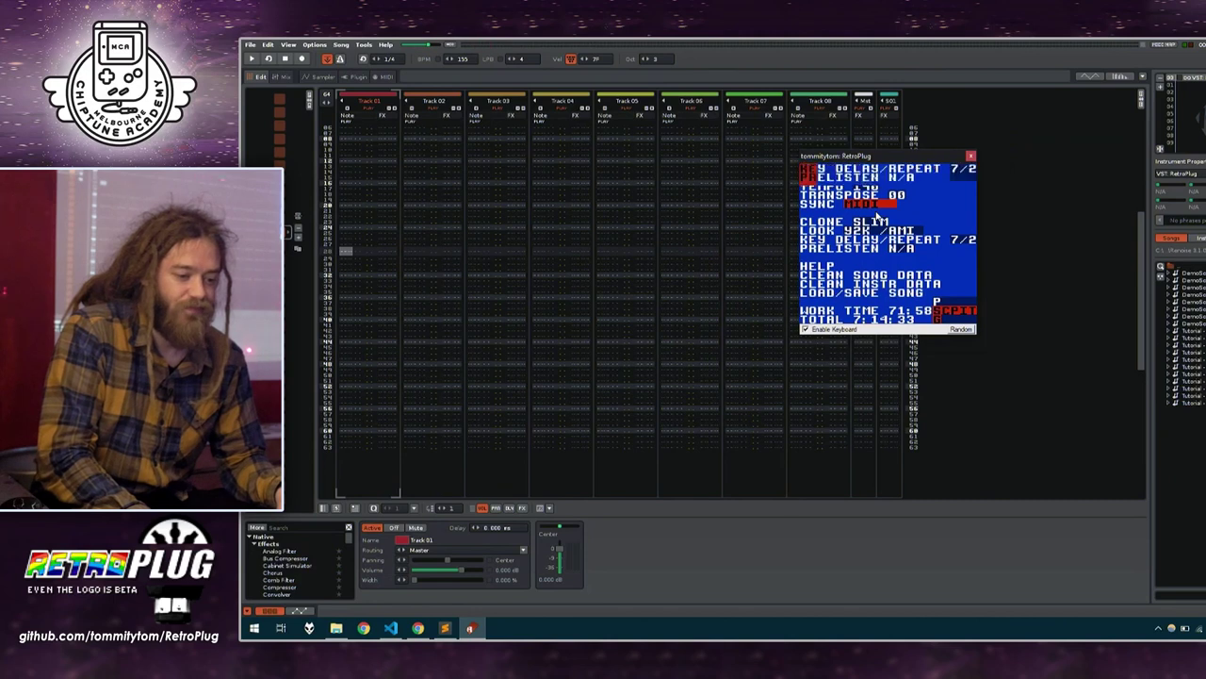
right_click(880, 215)
mouse_move(942, 287)
left_click(1037, 303)
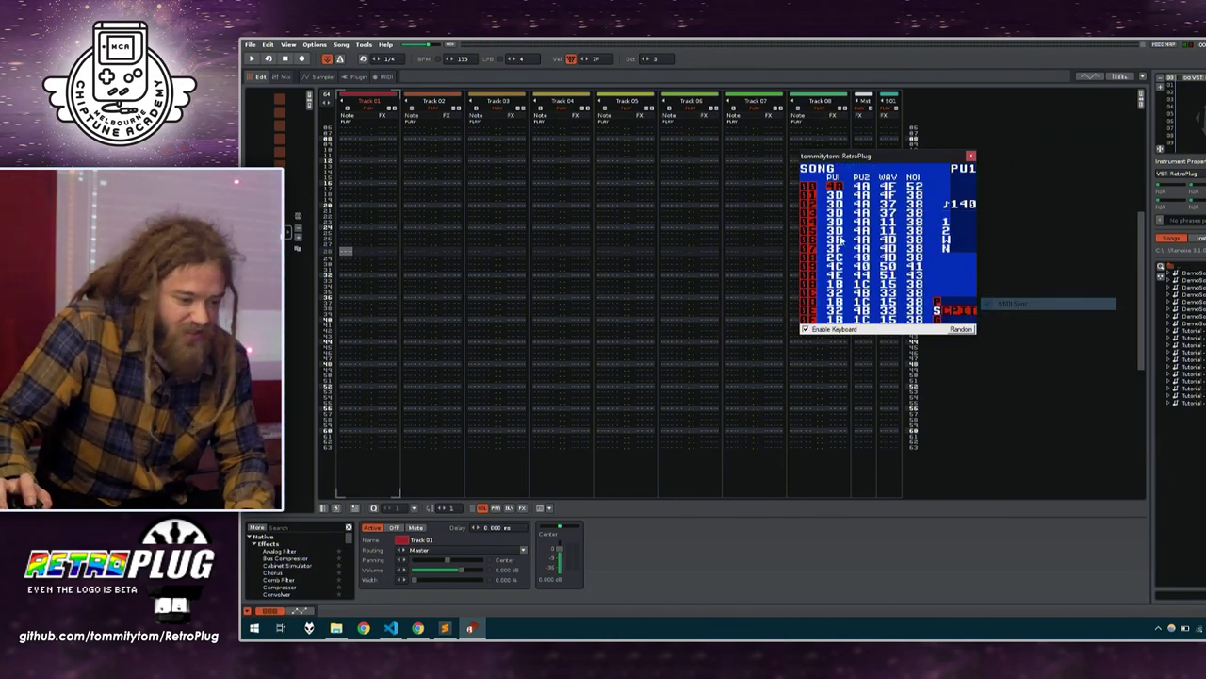
Arm the LSDj song to wait for sync, then start and stop Renoise playback
key("Return")
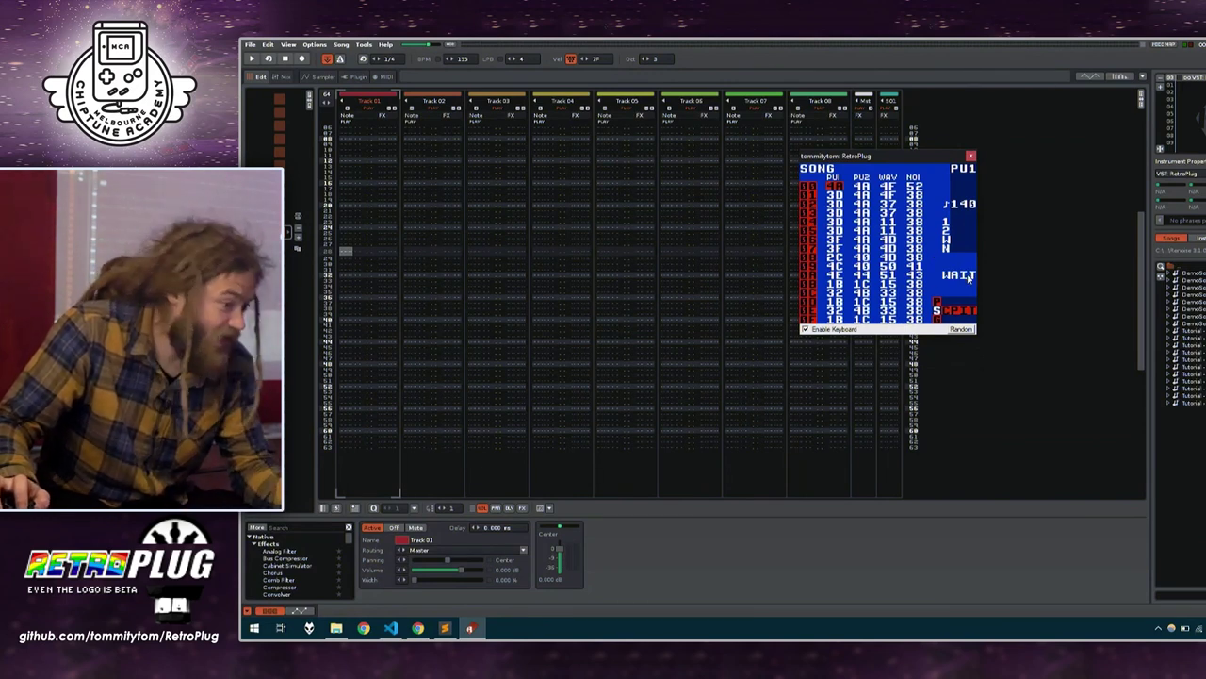
left_click(825, 43)
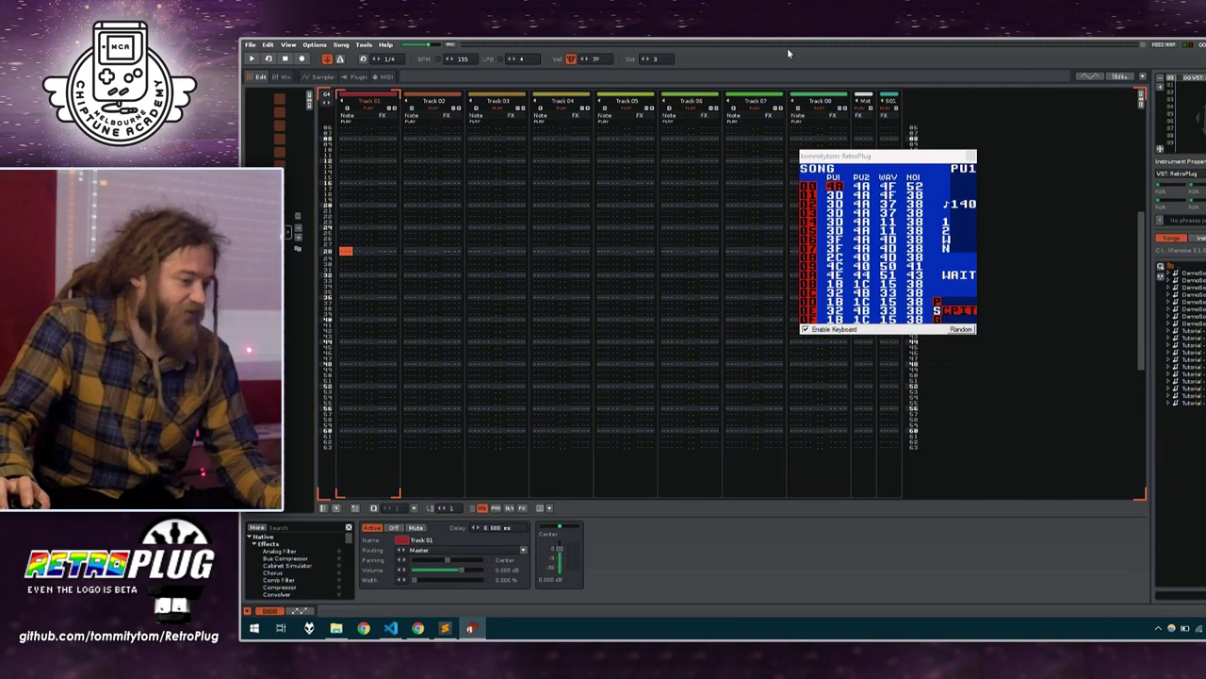
key("space")
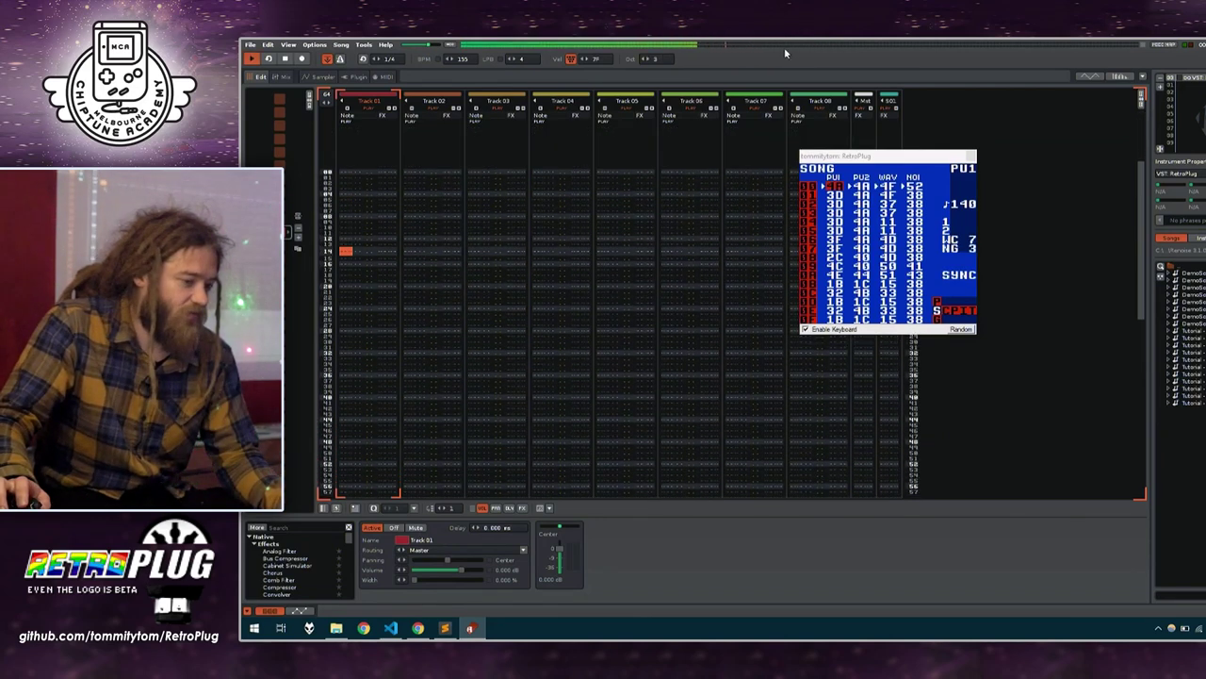
key("space")
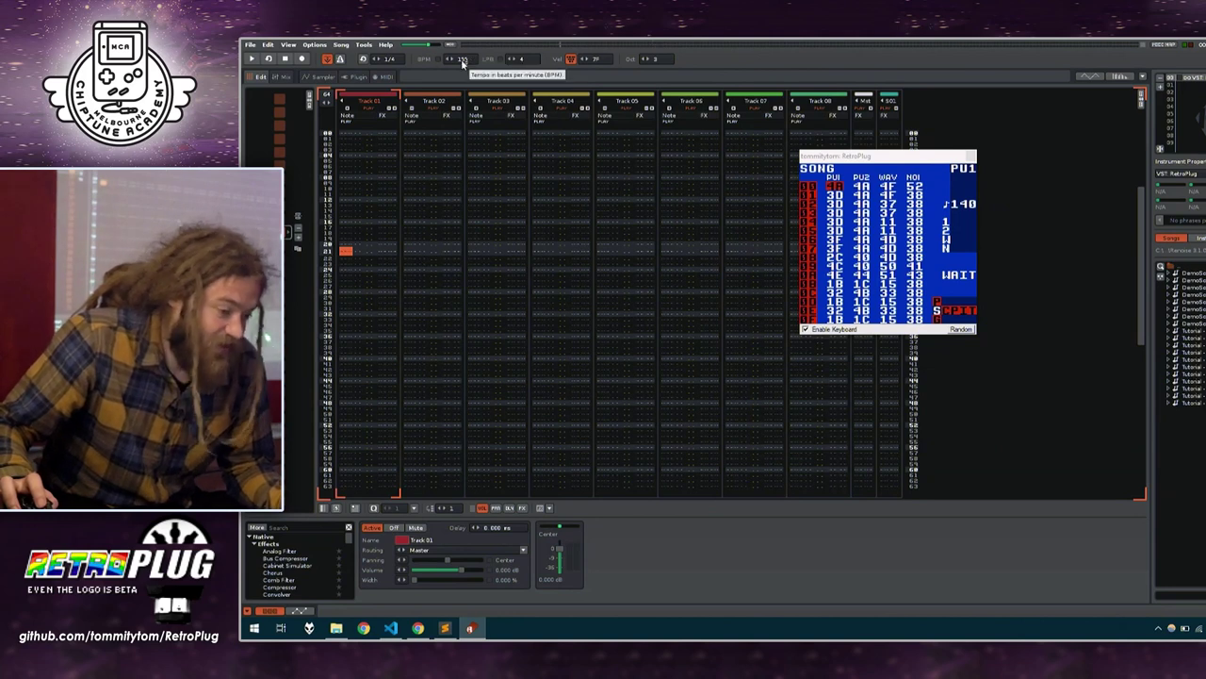
Lower the Renoise tempo to 150 BPM during playback, stop the transport and return focus to RetroPlug
key("space")
mouse_move(469, 64)
left_mouse_down()
mouse_move(468, 25)
mouse_move(469, 155)
mouse_move(468, 48)
mouse_move(469, 71)
left_mouse_up()
key("space")
left_click(883, 257)
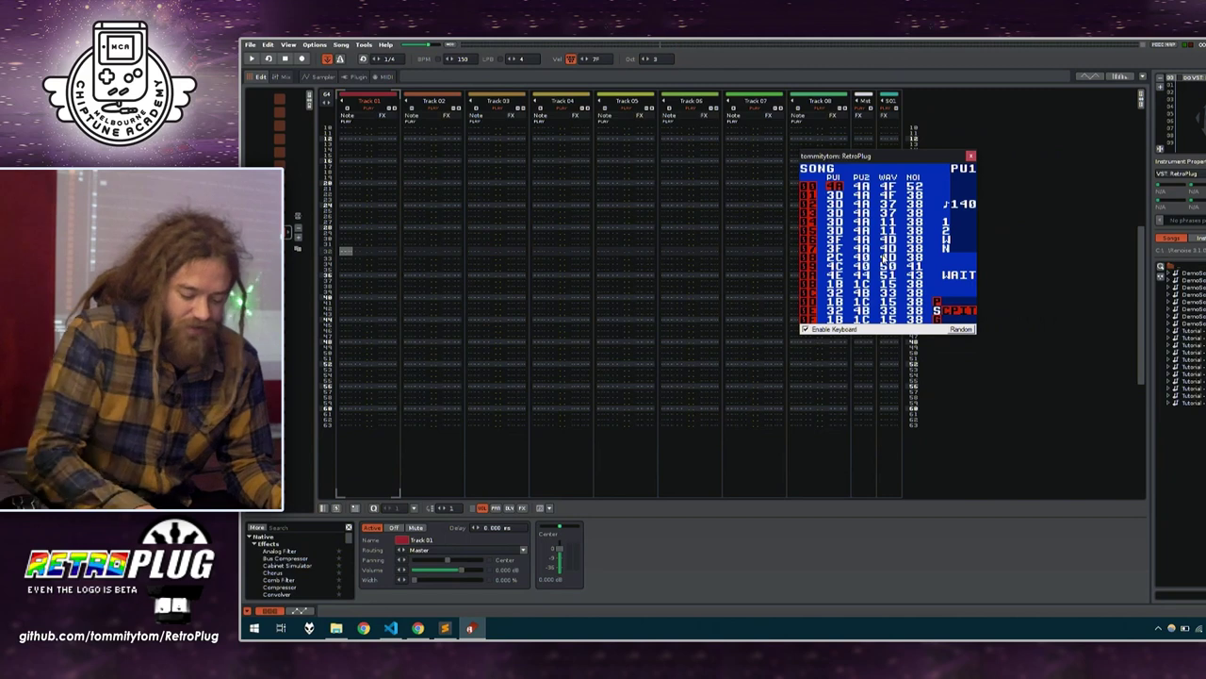
Play the synced song, check LSDj's start against Renoise's metronome, and stop the transport
left_click(568, 295)
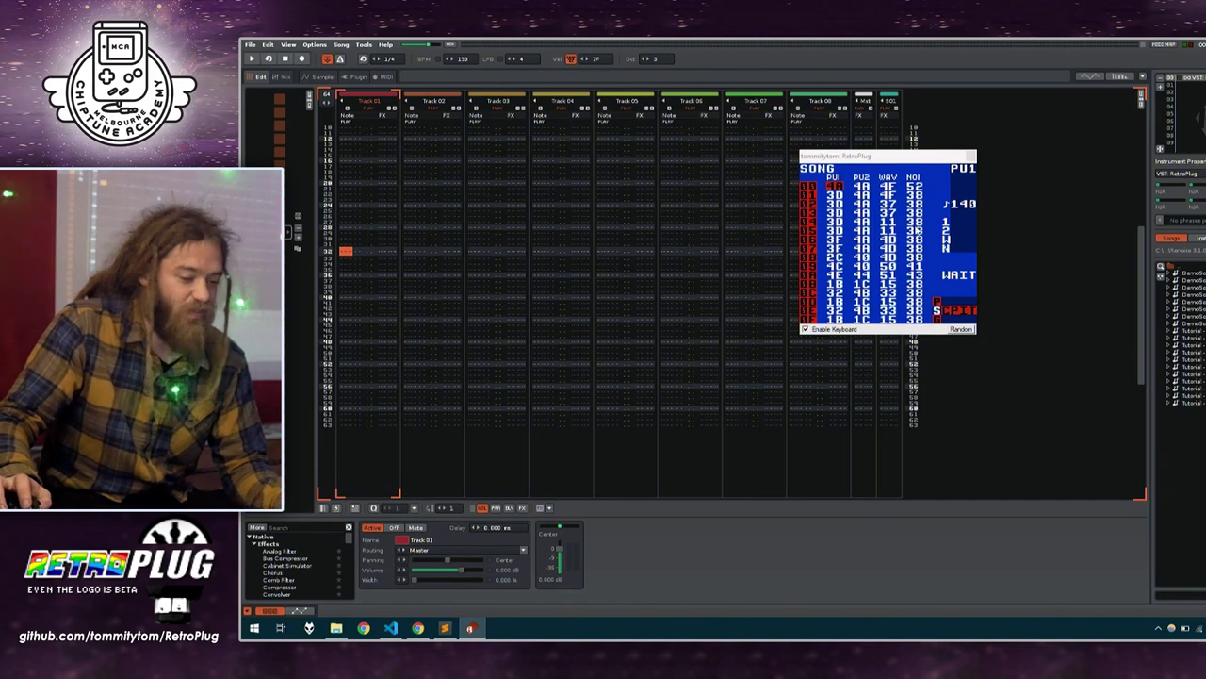
key("space")
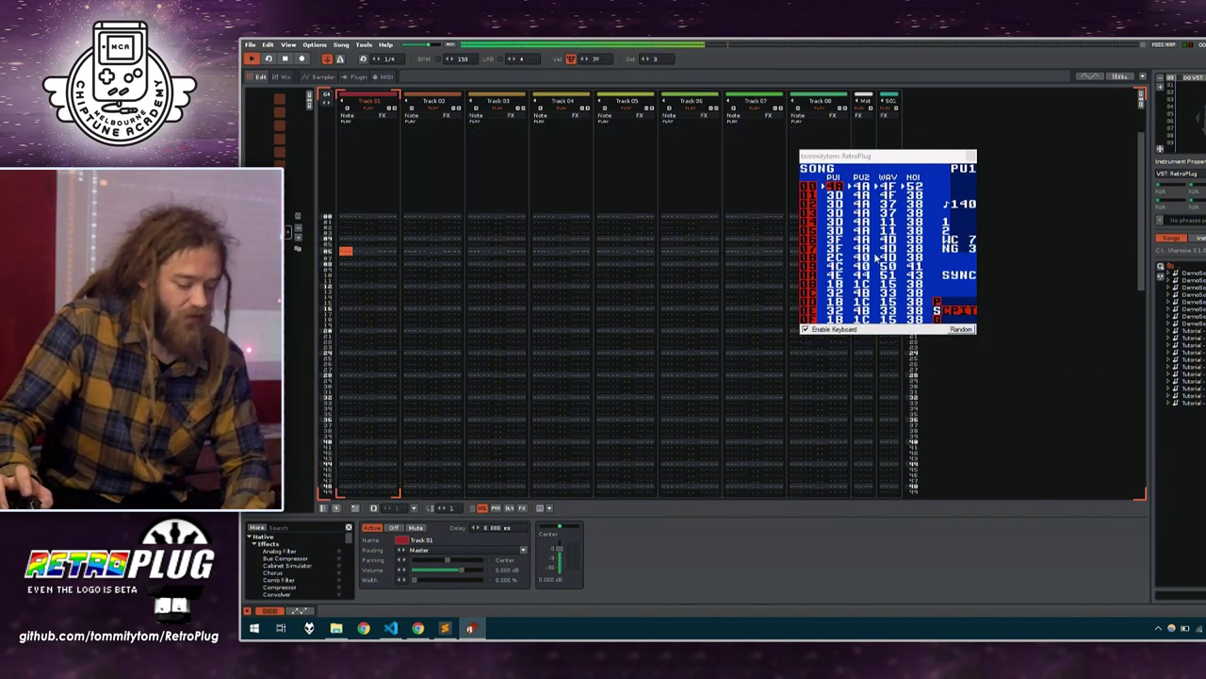
left_click(875, 257)
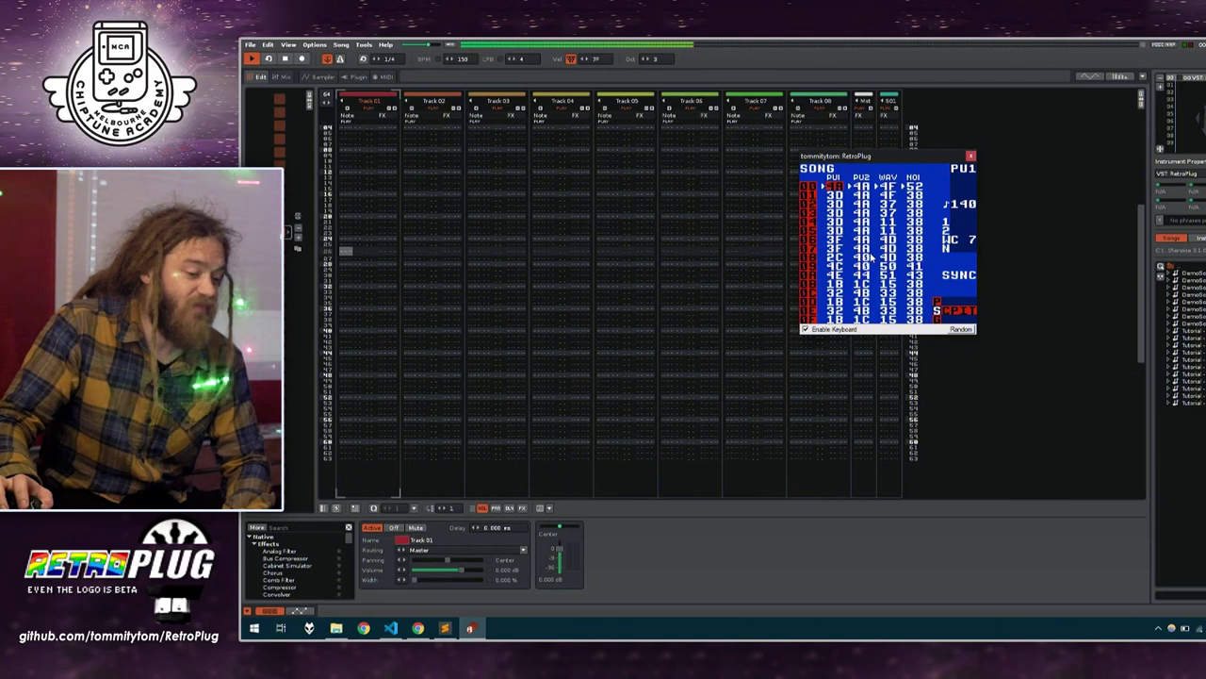
left_click(341, 59)
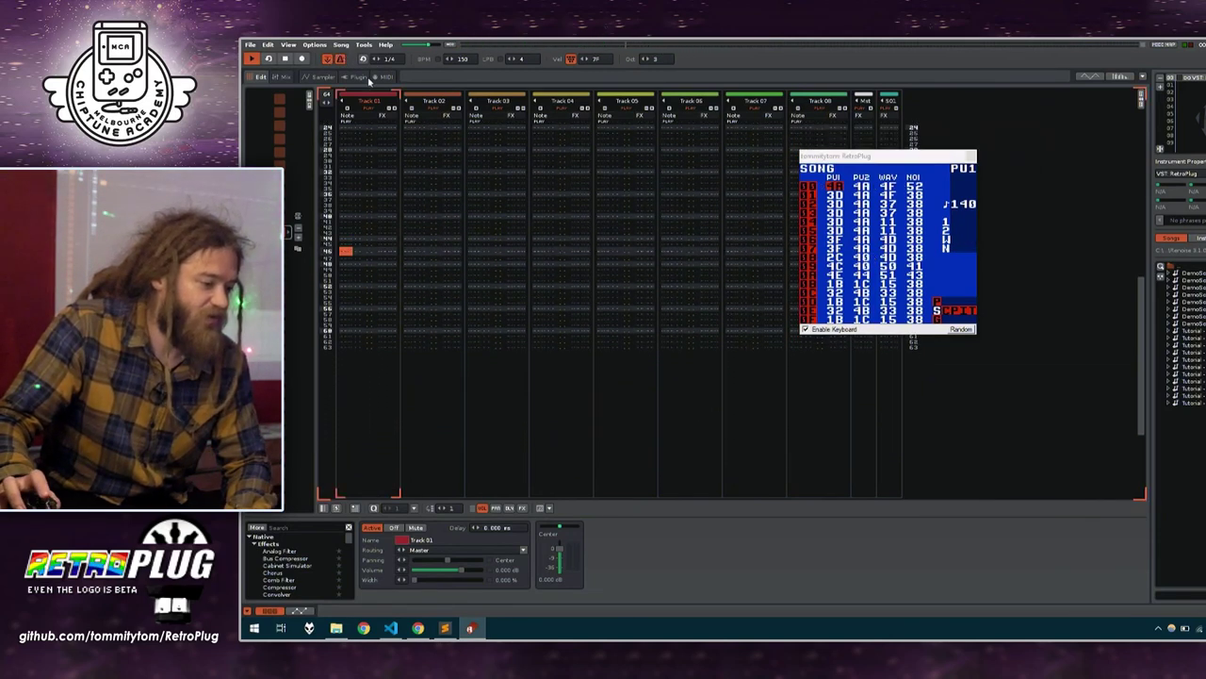
left_click(836, 215)
key("Return")
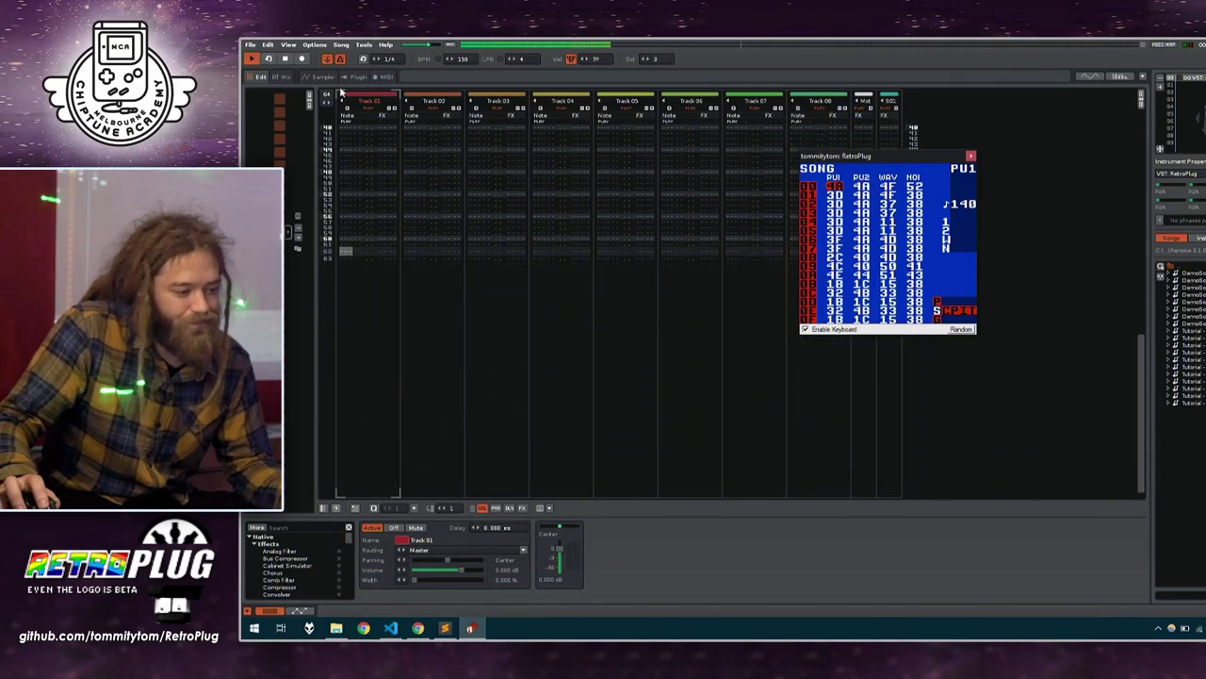
left_click(285, 60)
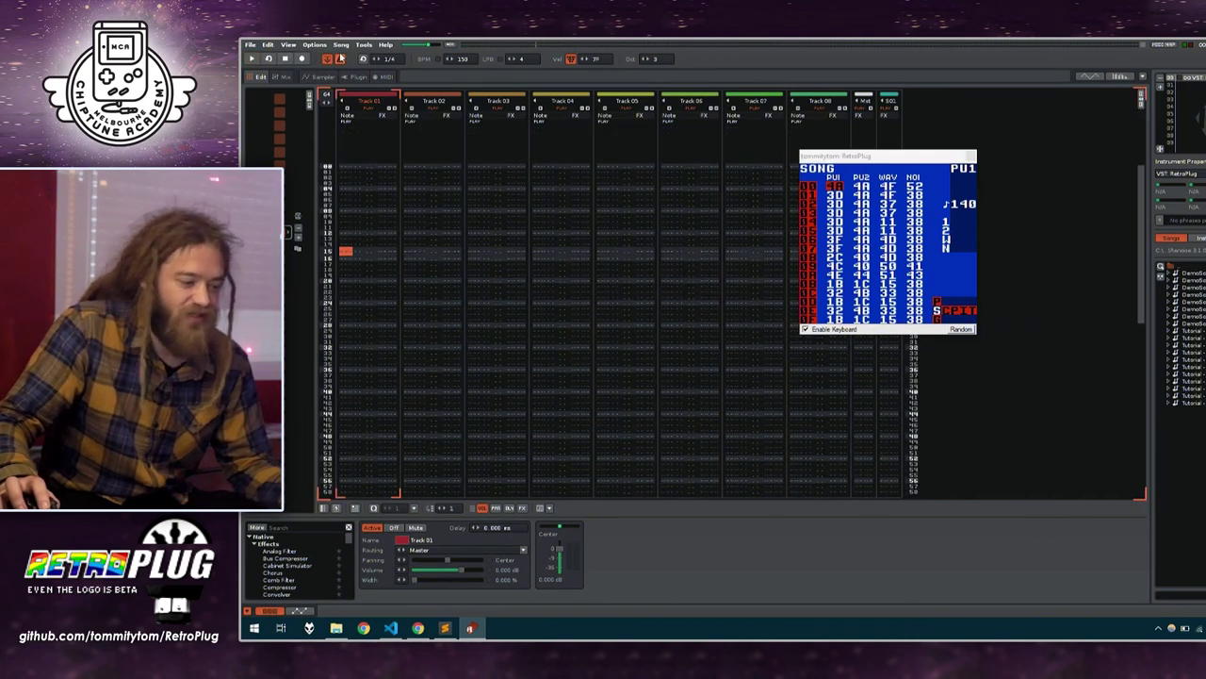
Put LSDj into its sync wait state and enable Auto Play in RetroPlug's LSDj Sync options
left_click(856, 229)
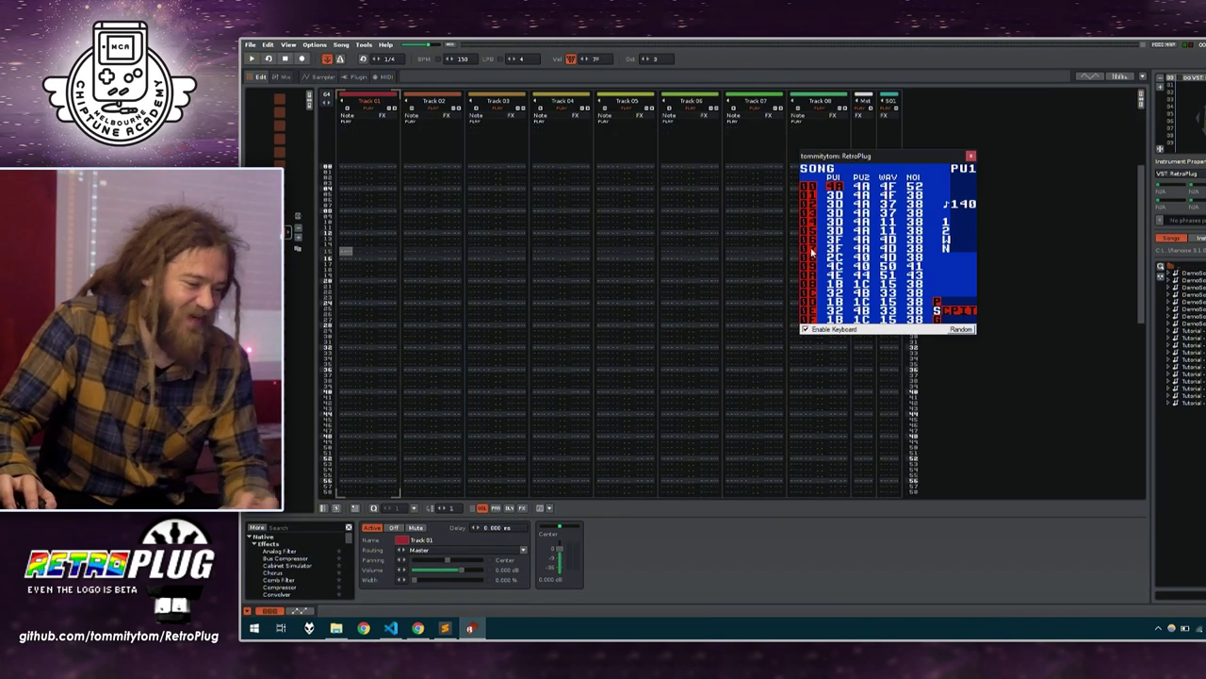
right_click(881, 231)
left_click(861, 223)
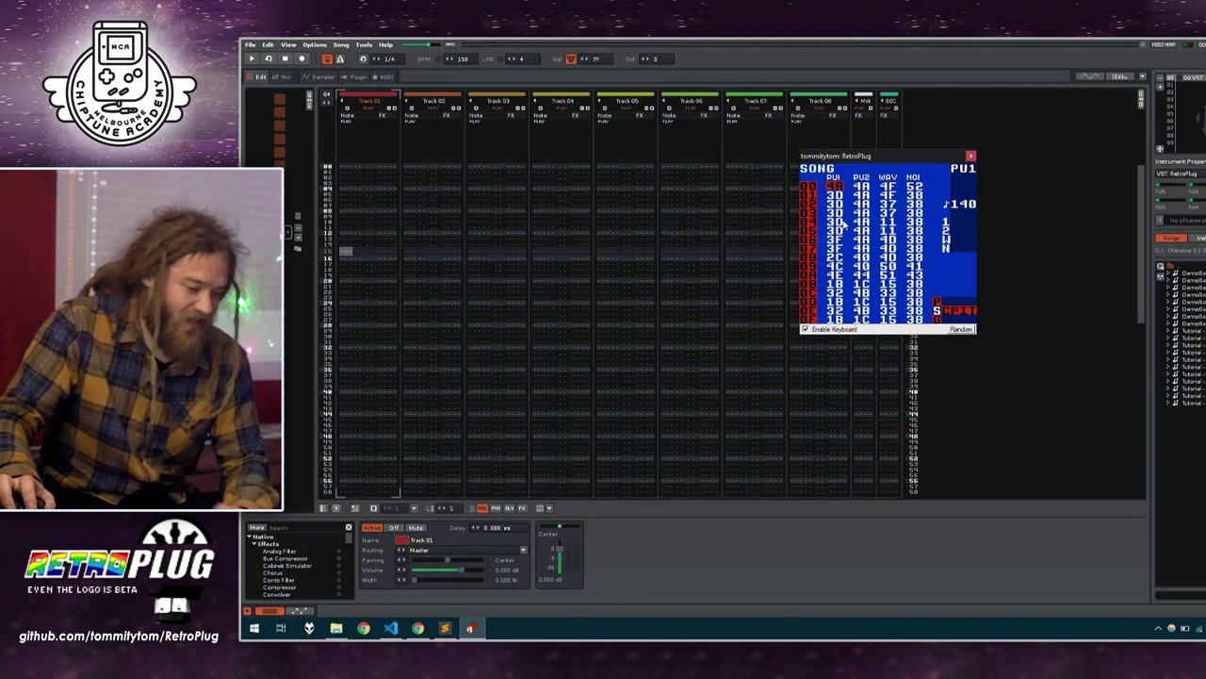
key("Return")
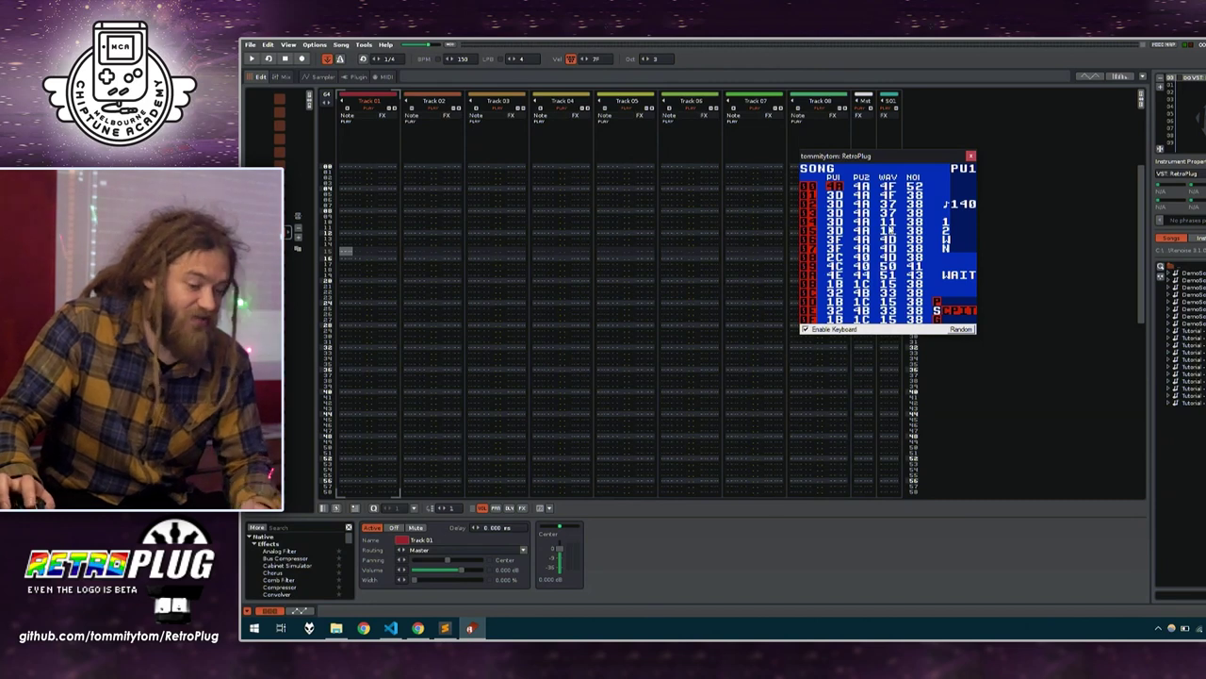
right_click(890, 229)
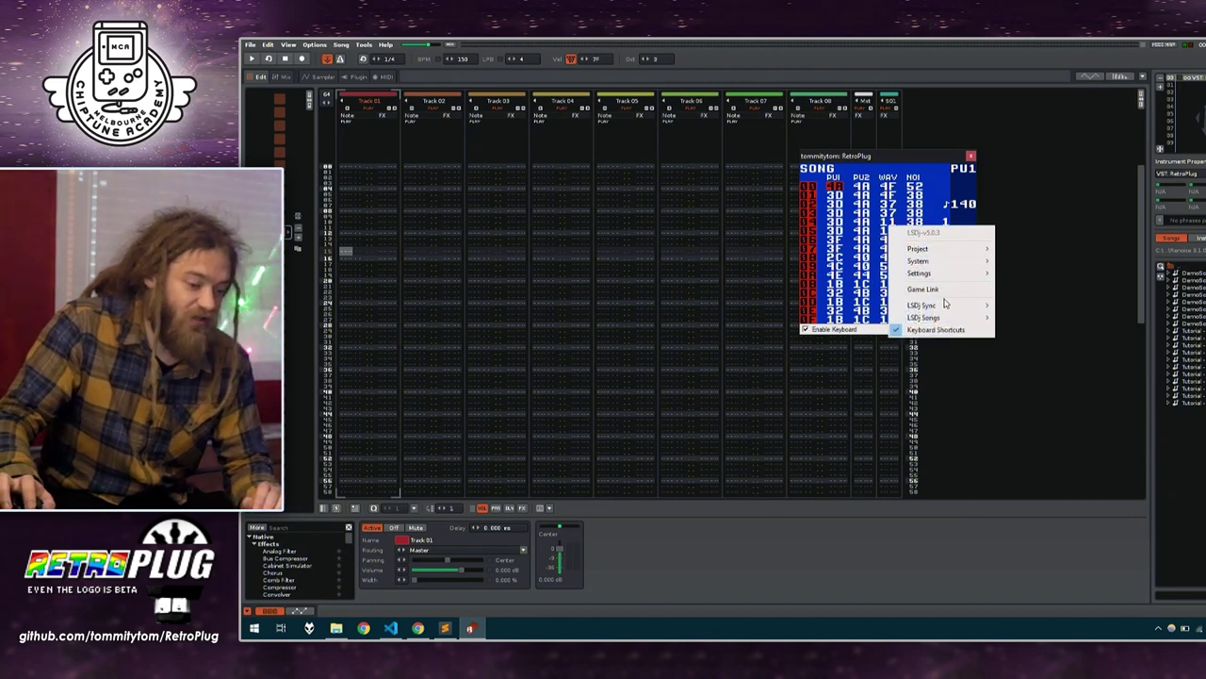
mouse_move(944, 304)
left_click(1041, 362)
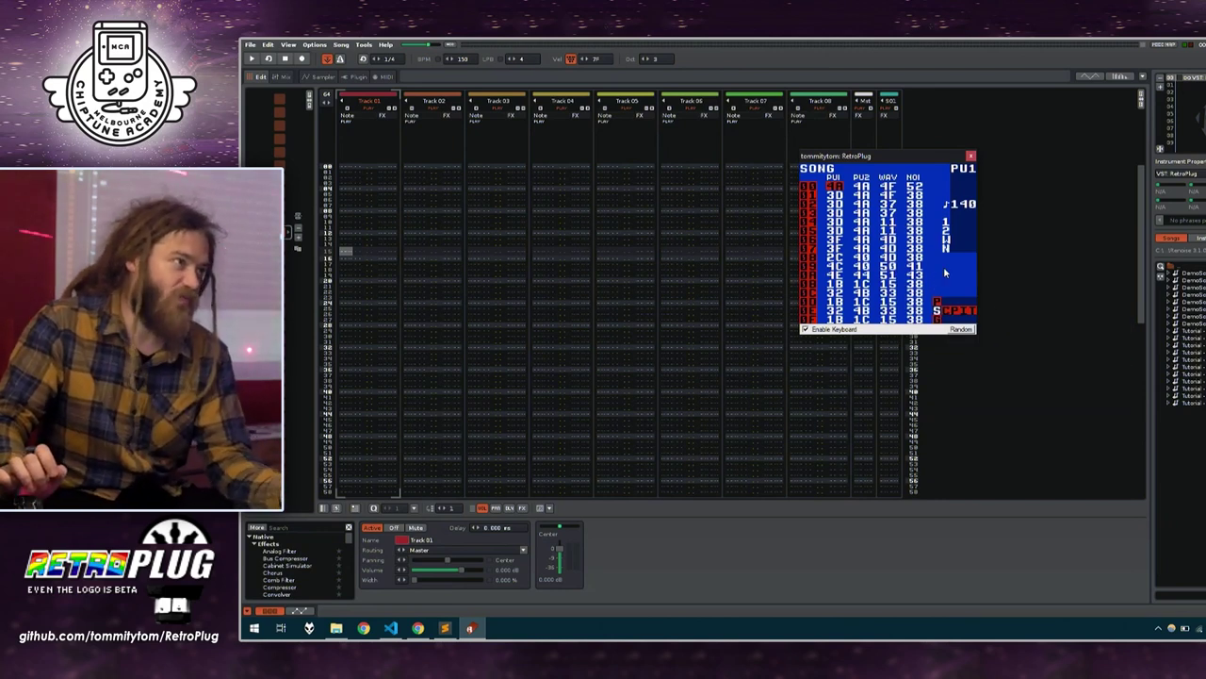
Start and stop Renoise playback twice to test LSDj's Auto Play
left_click(887, 43)
key("space")
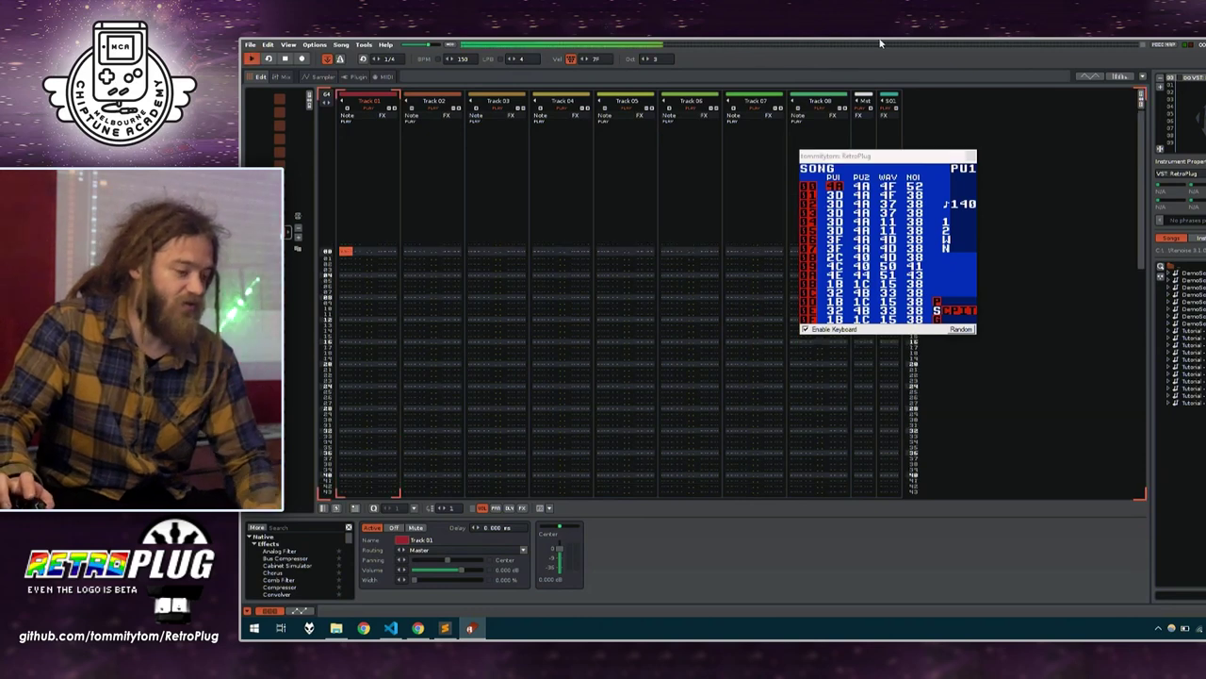
key("space")
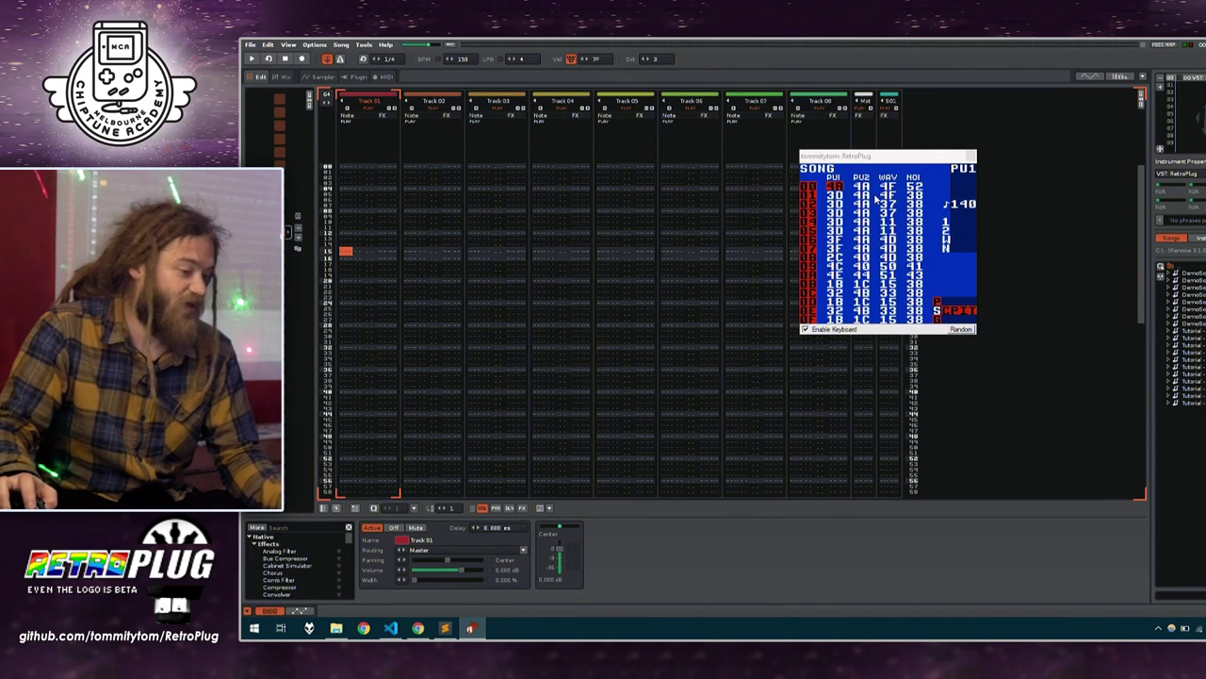
key("space")
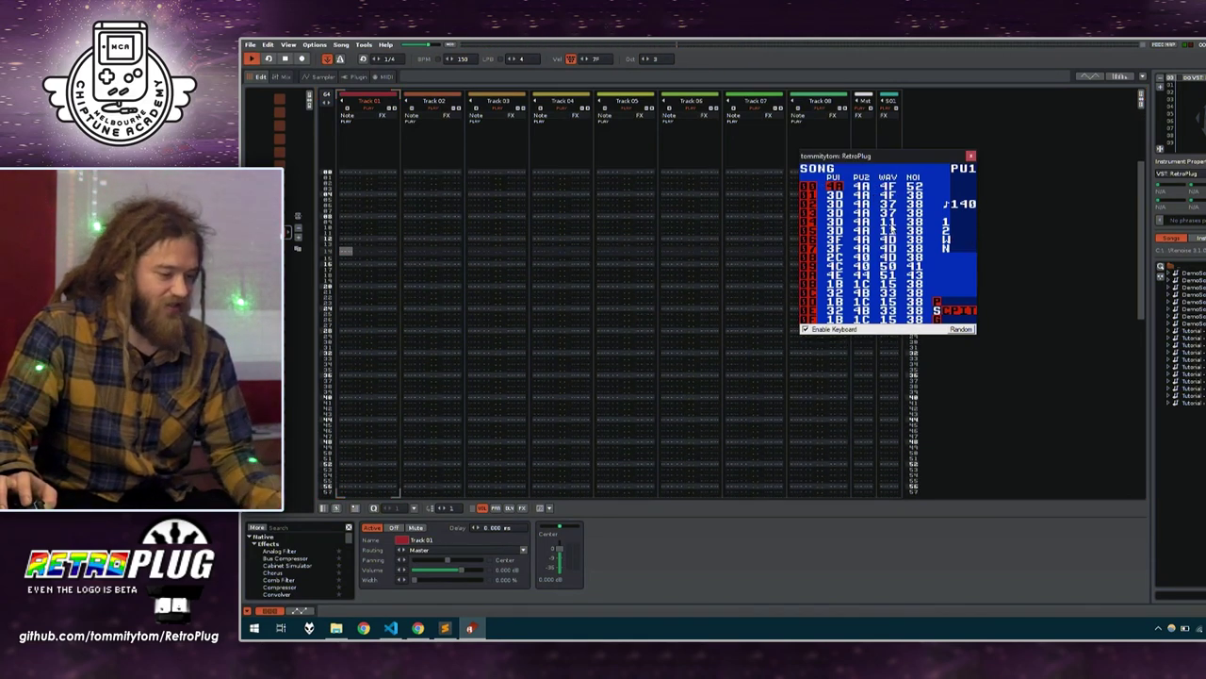
key("space")
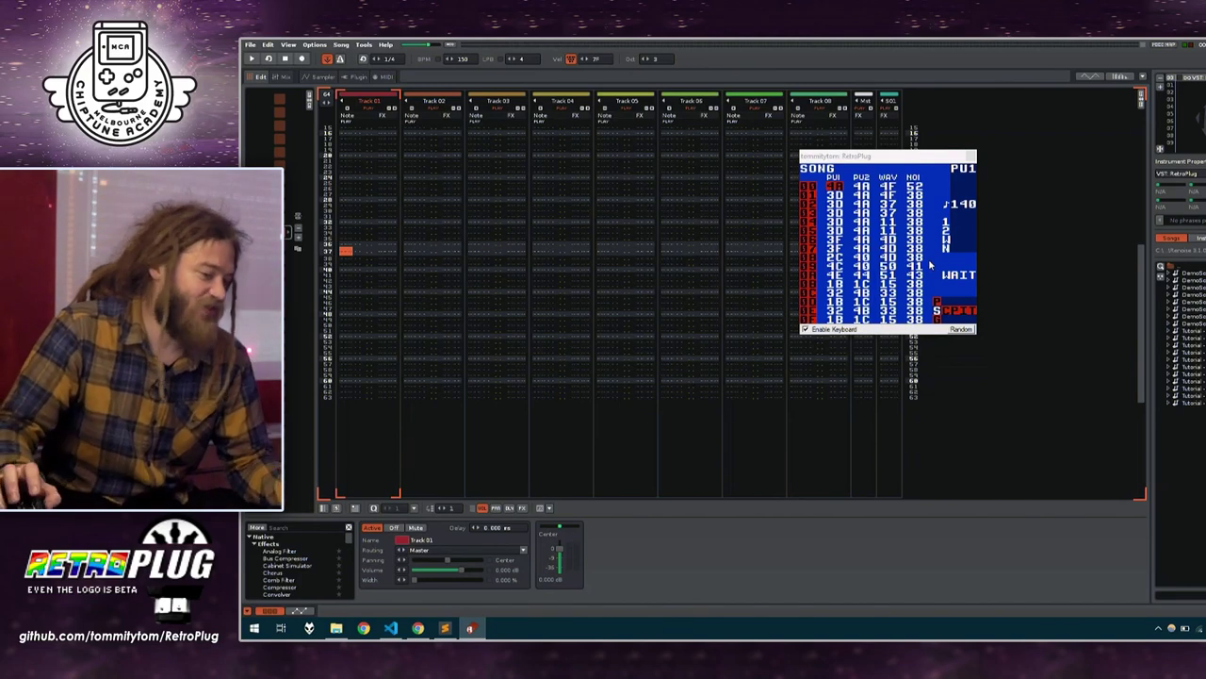
Take LSDj out of its wait state, move its song cursor to PU1 row 03 and run Renoise playback
left_click(930, 265)
key("Return")
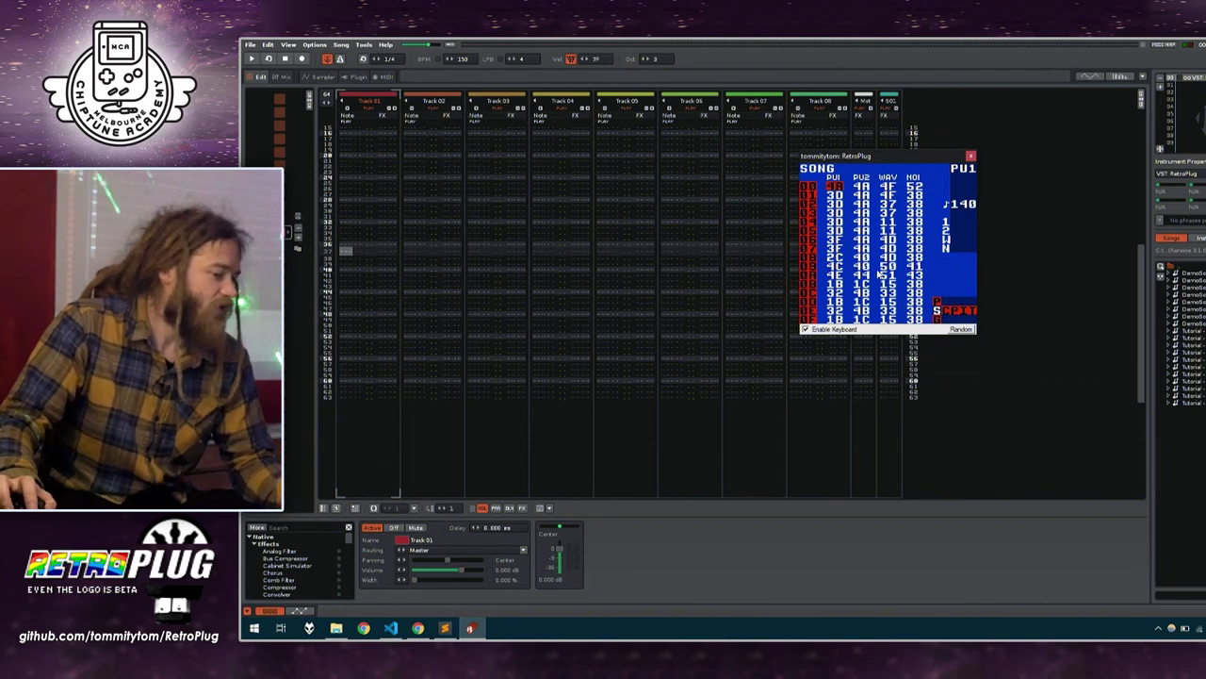
key("Down")
key("Down")
key("Down")
key("Down")
key("Down")
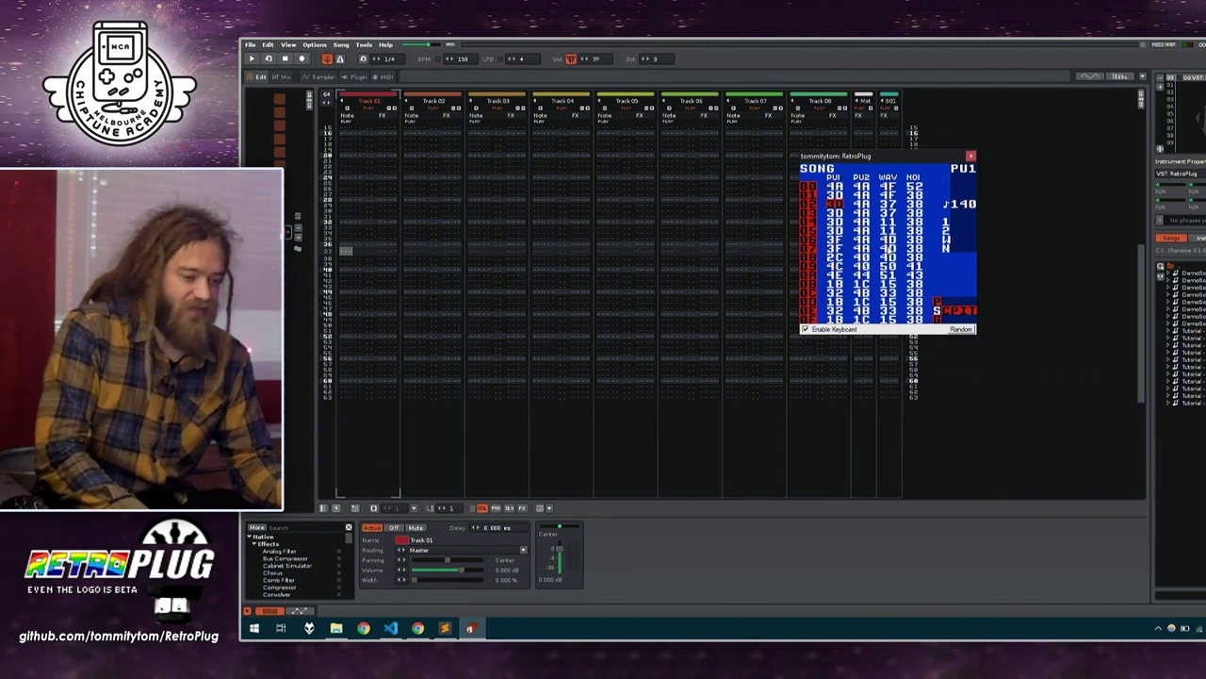
key("Up")
key("Up")
left_click(1028, 44)
key("space")
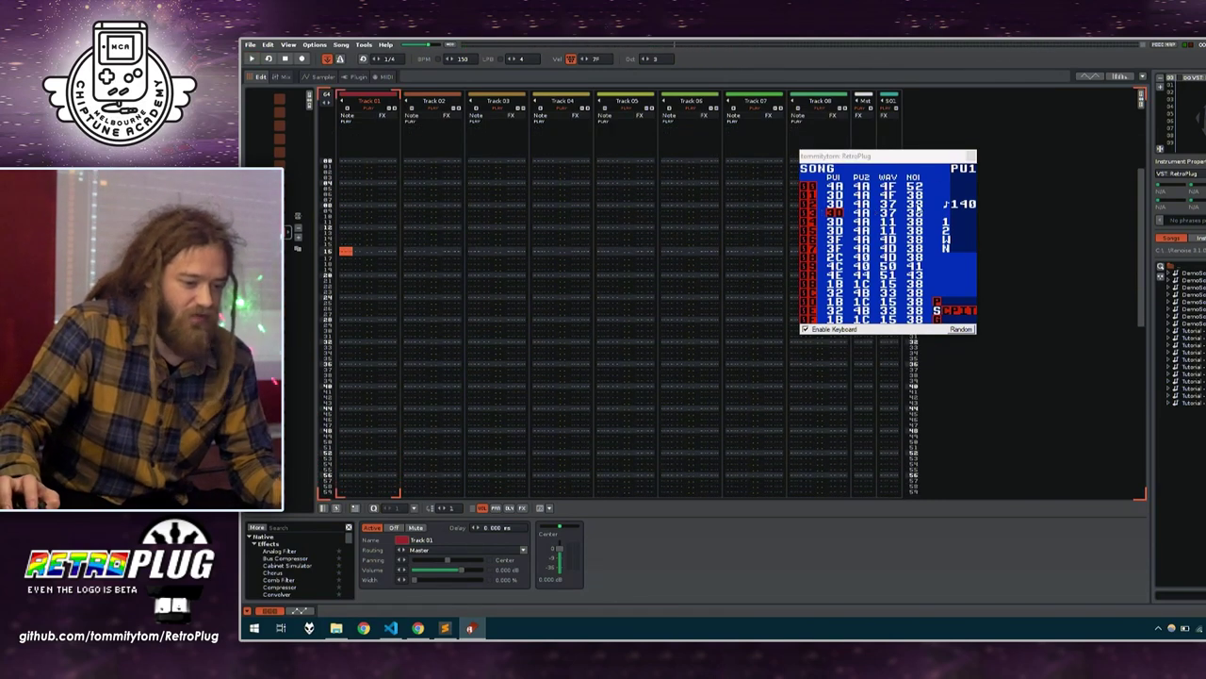
Return LSDj's song cursor to PU1 row 00 and Renoise's pattern cursor to row 00
left_click(919, 243)
key("Up")
key("Up")
key("Up")
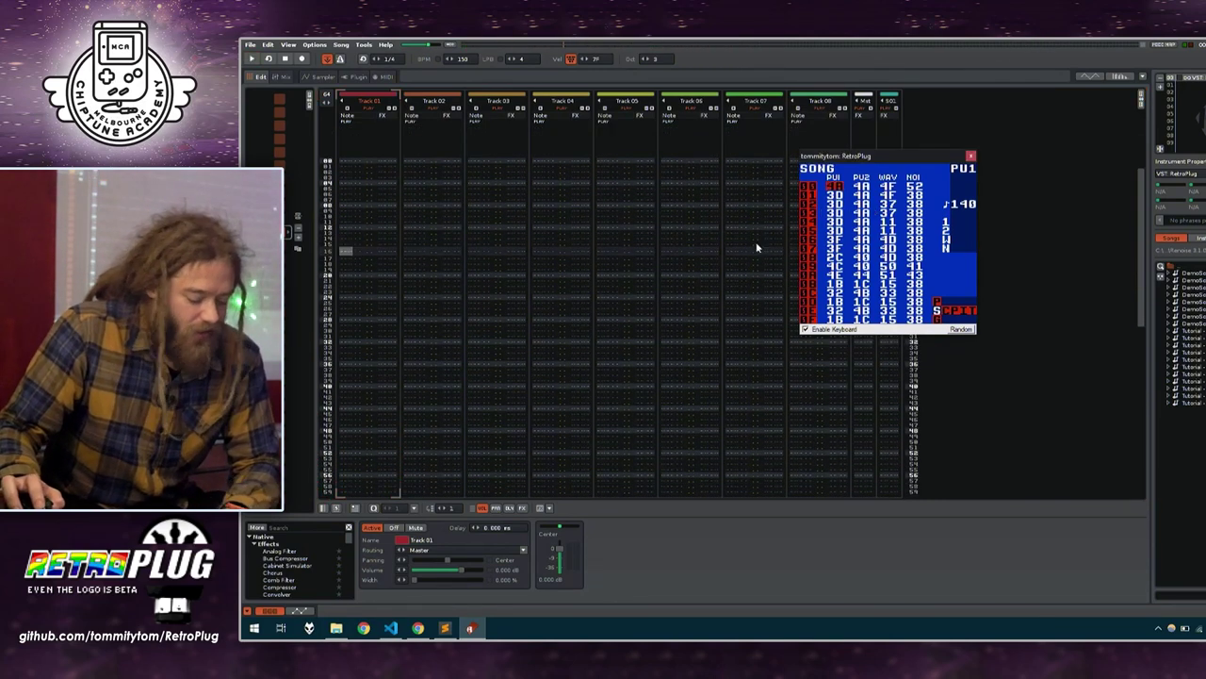
left_click(746, 43)
scroll(596, 236, "up", 6)
scroll(598, 237, "down", 2)
scroll(598, 240, "up", 2)
Set RetroPlug's LSDj Sync option to MIDI Sync (Arduinoboy Mode)
right_click(848, 240)
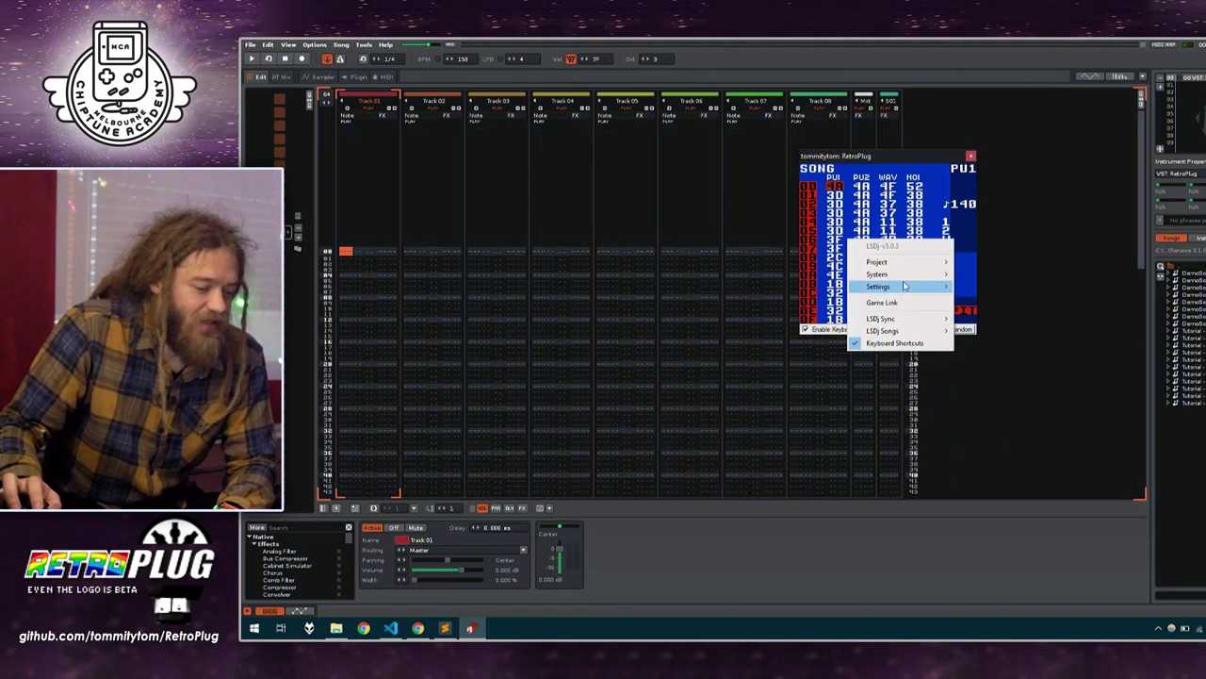
mouse_move(900, 318)
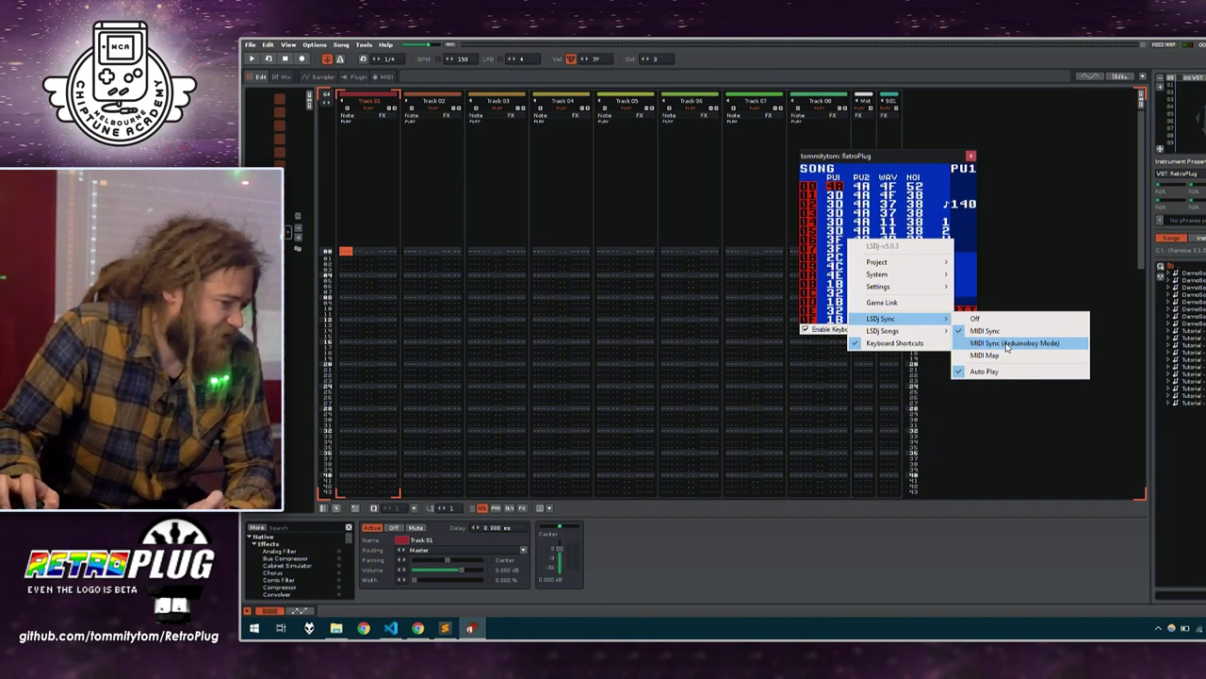
left_click(1007, 345)
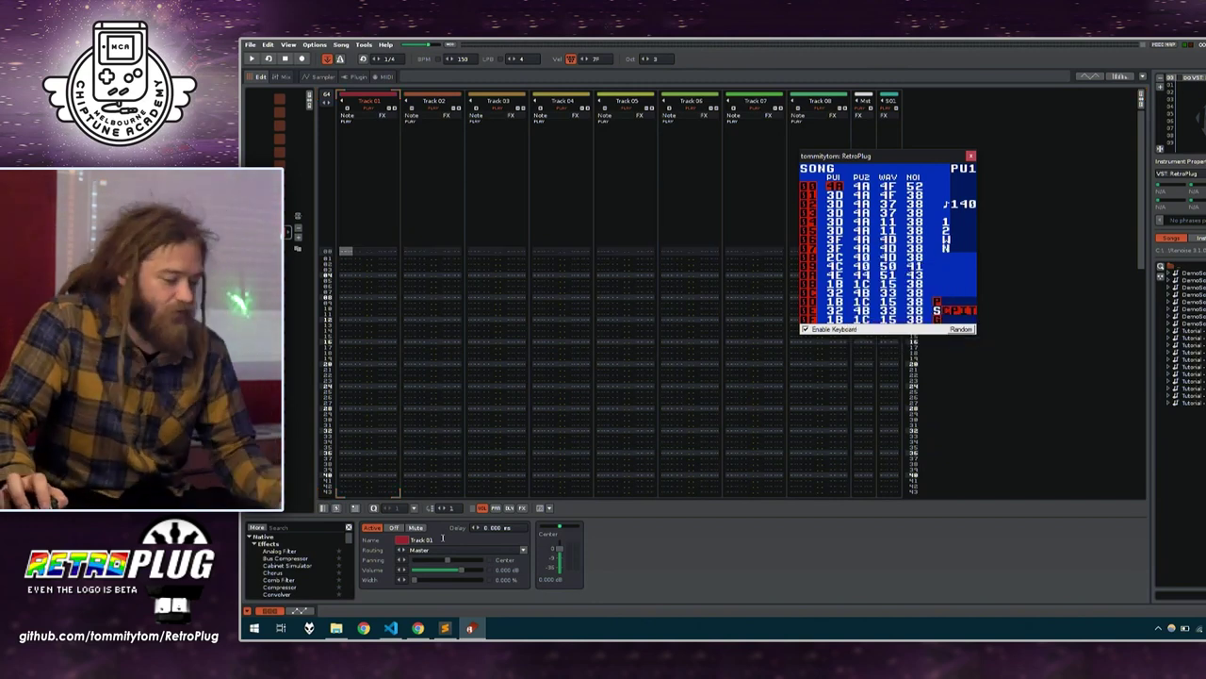
Switch to the Arduinoboy GitHub page in the browser and examine the Mode 1 MIDI note effects for notes 48 to 53
left_click(418, 628)
scroll(745, 271, "down", 3)
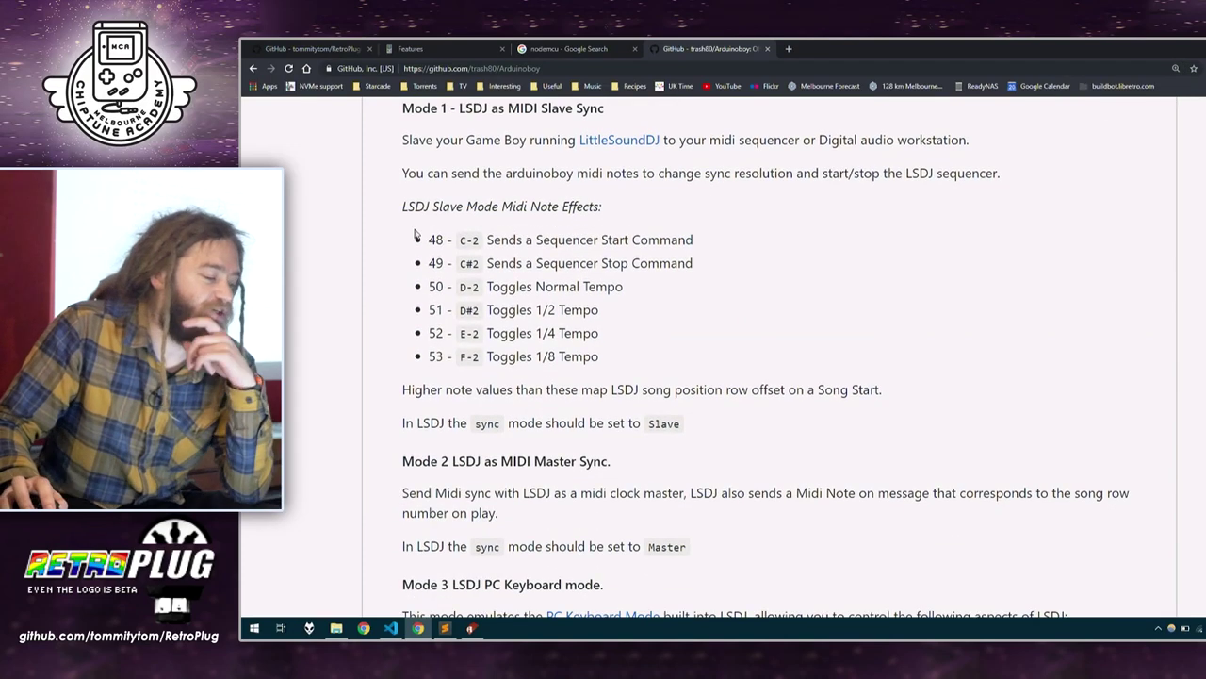
left_click_drag(428, 239, 668, 341)
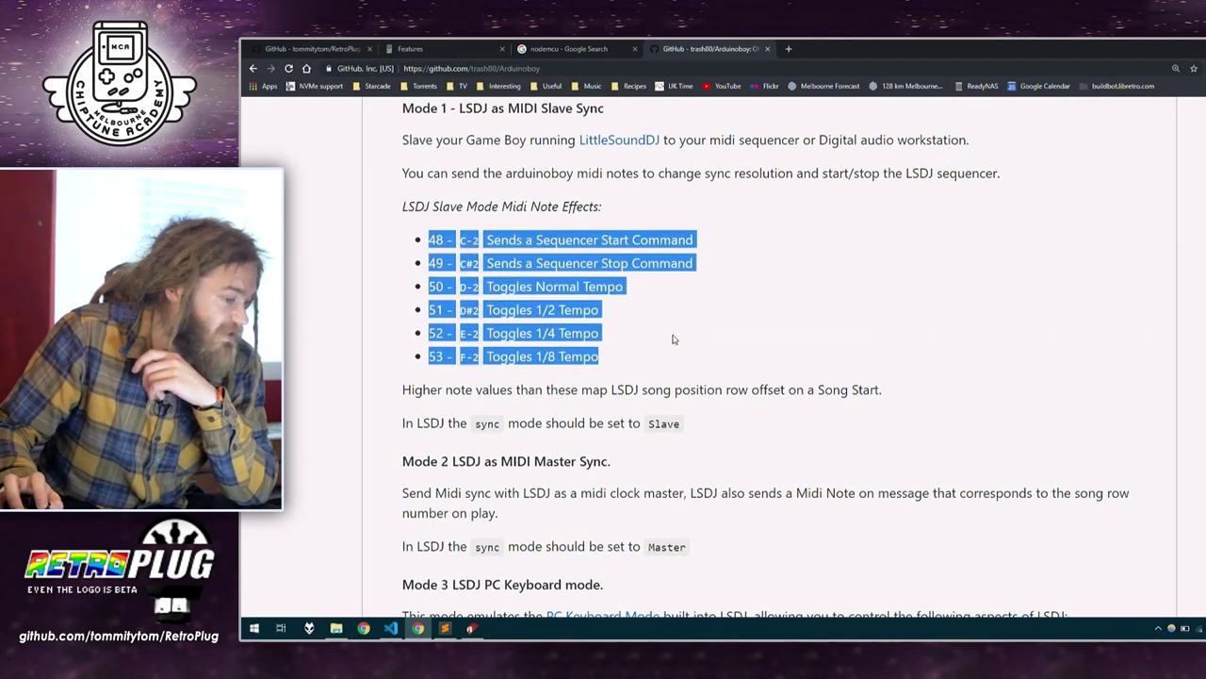
left_click(669, 318)
left_click_drag(707, 242, 507, 242)
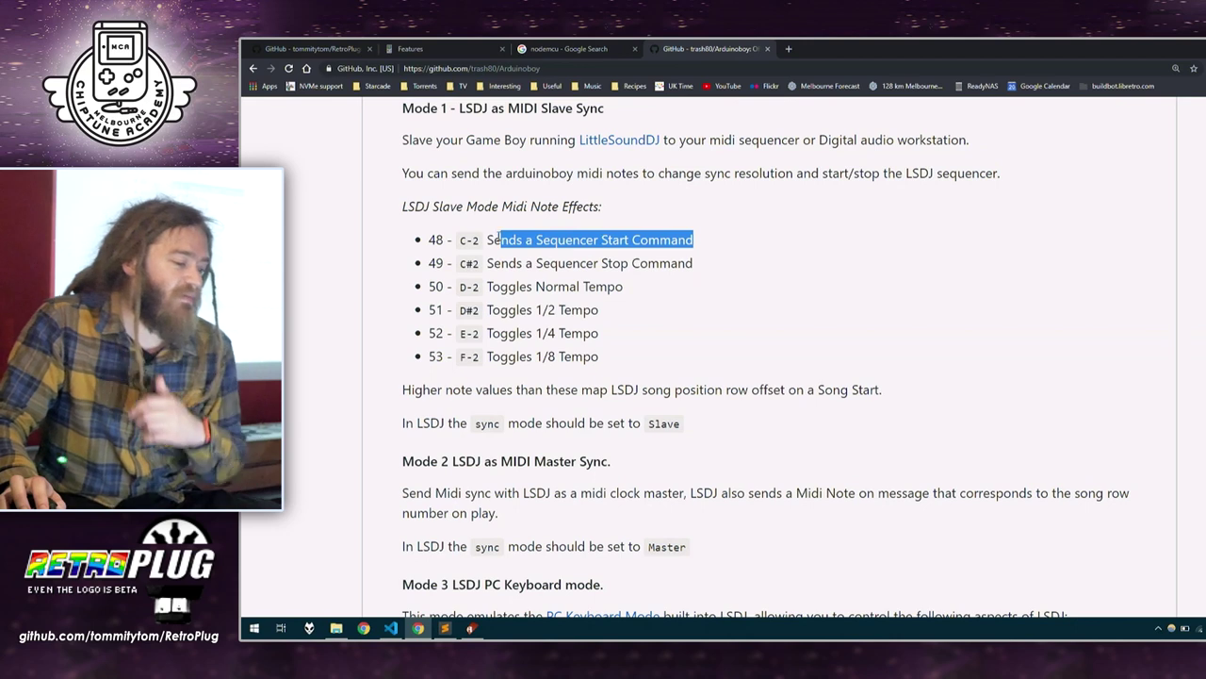
left_click(498, 256)
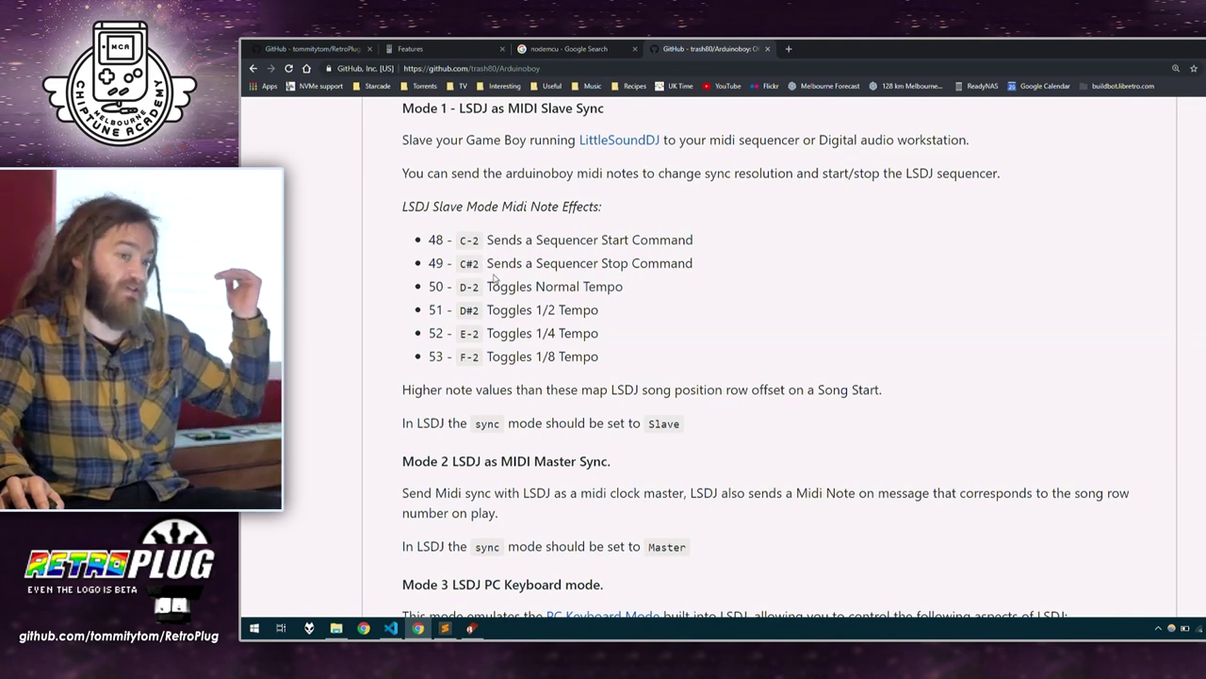
left_click_drag(694, 264, 499, 265)
left_click(617, 317)
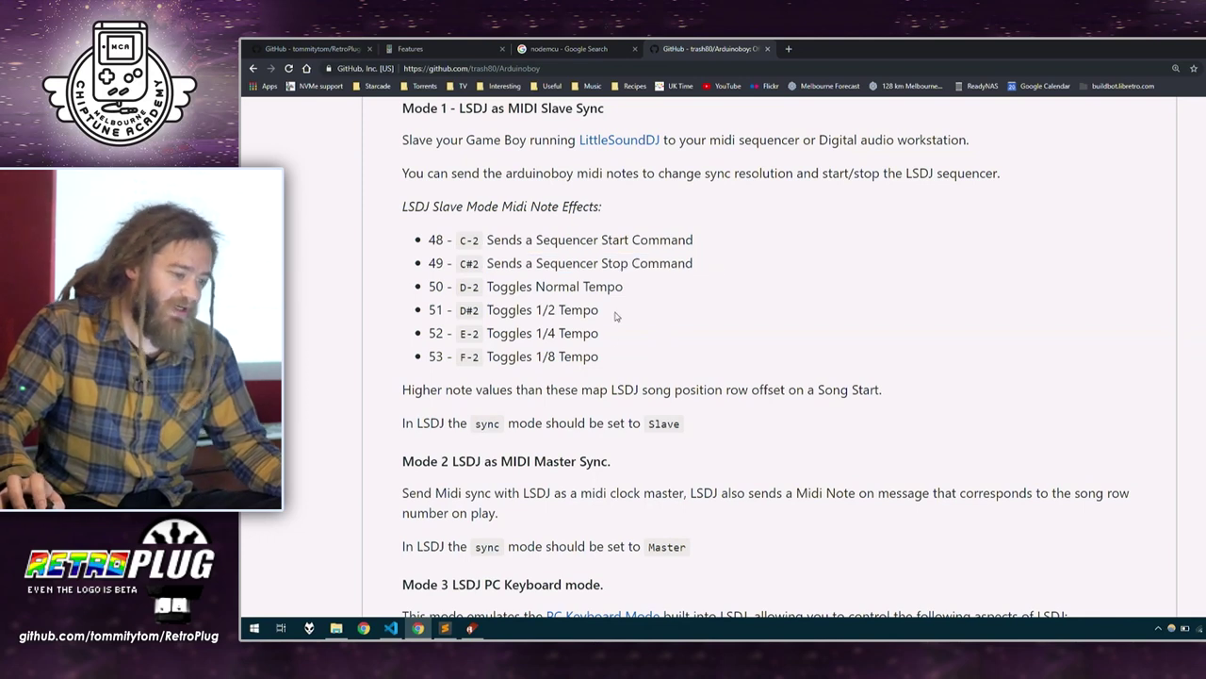
left_click_drag(618, 356, 421, 298)
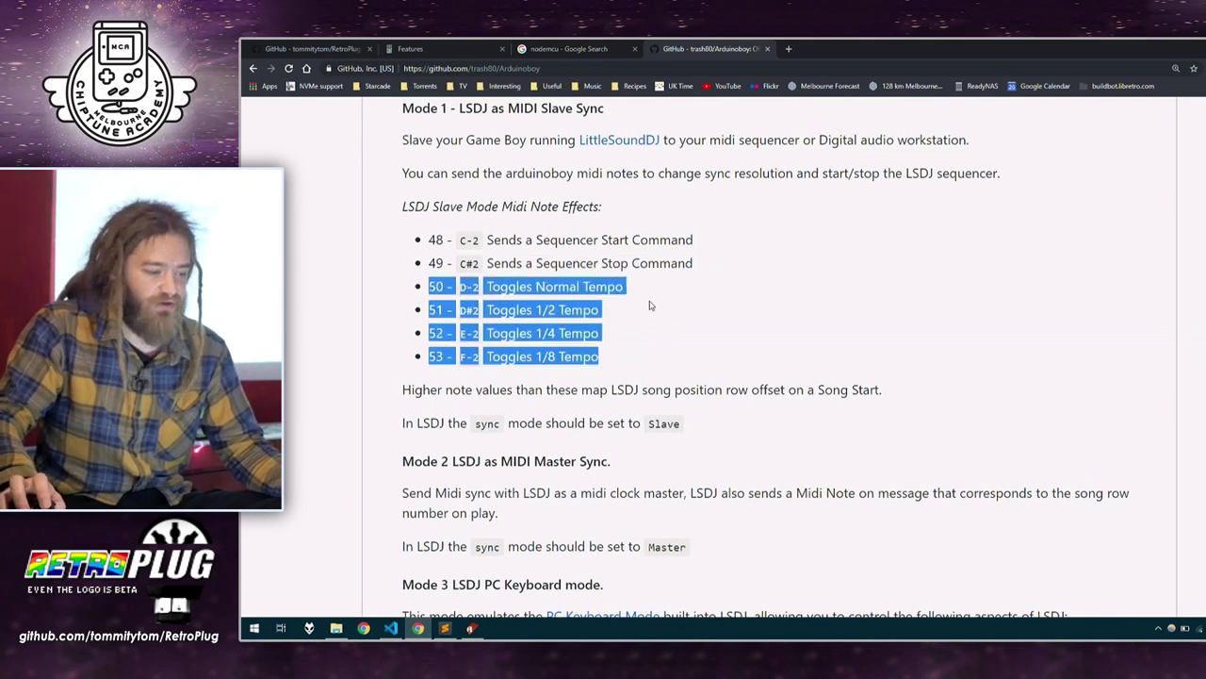
left_click(726, 308)
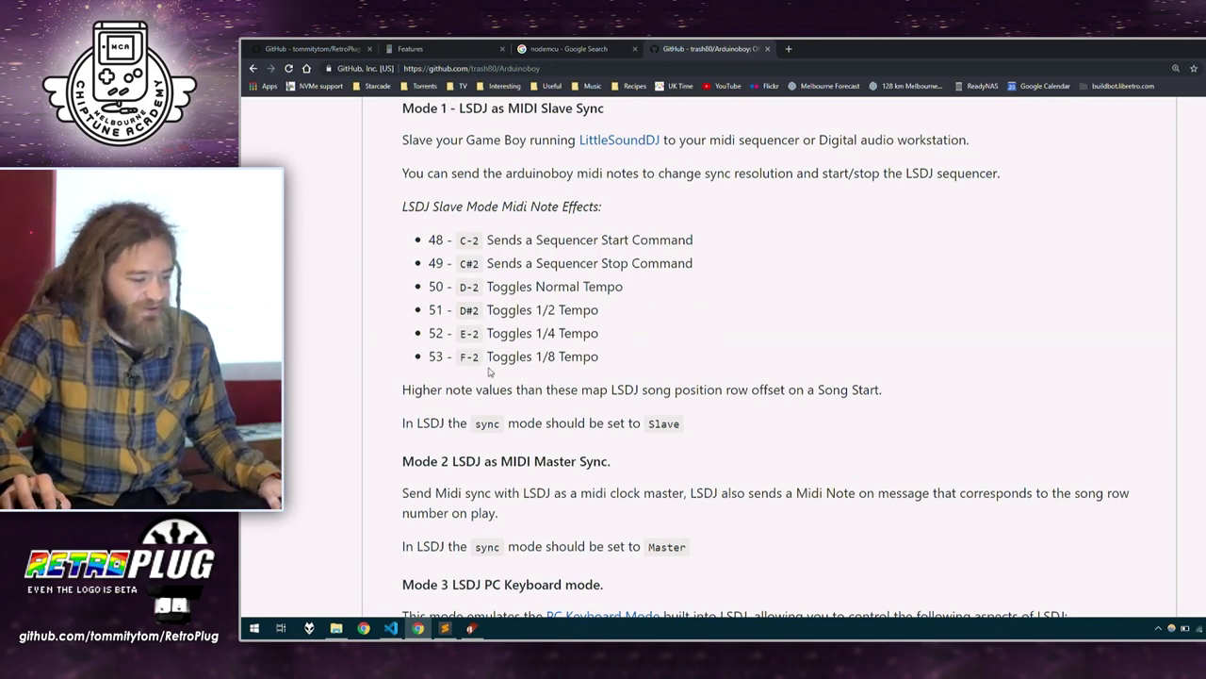
left_click(461, 355)
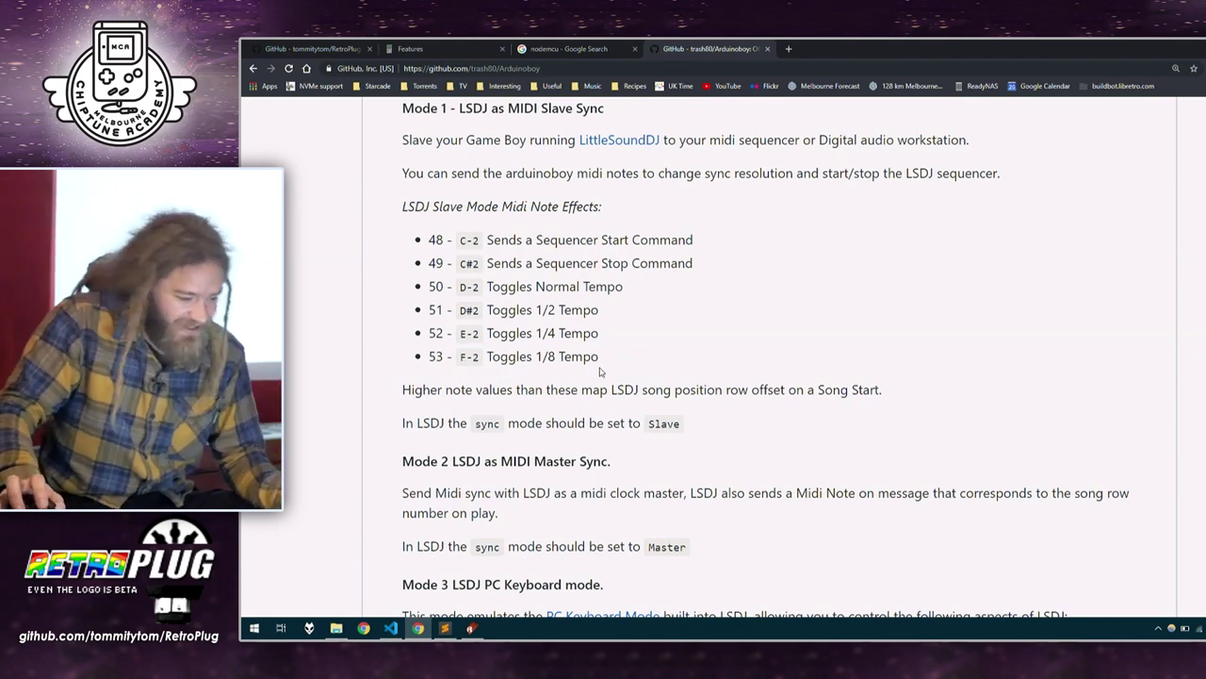
scroll(684, 348, "up", 1)
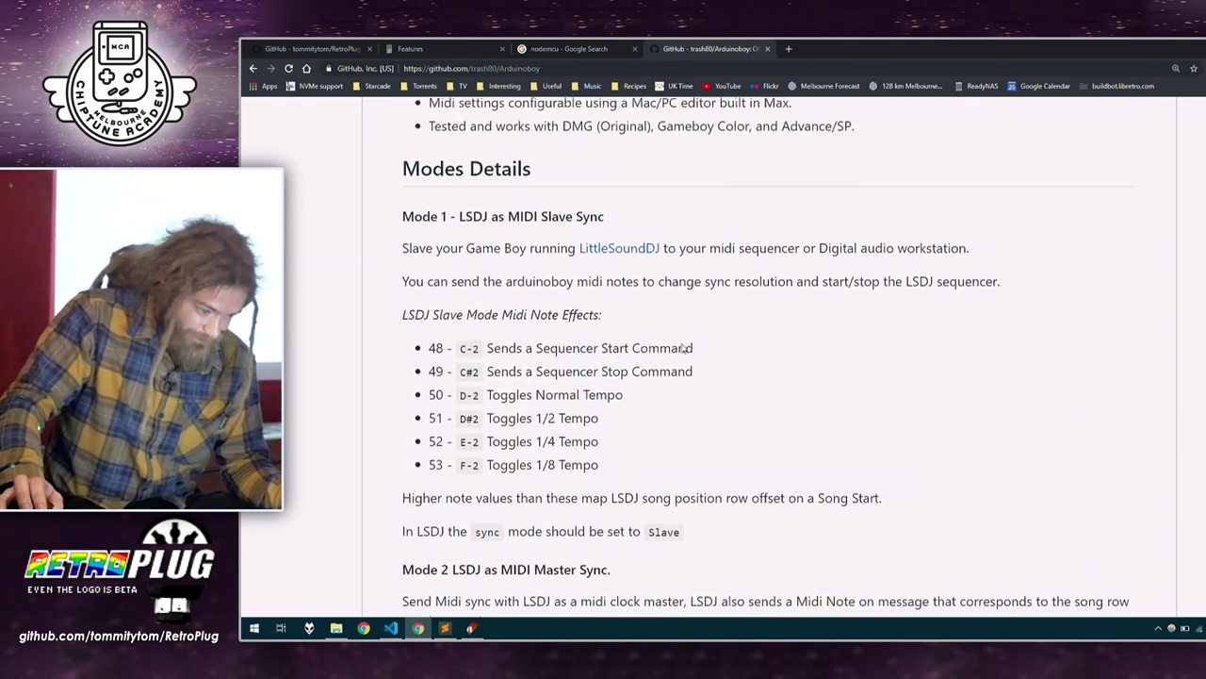
Switch back to Renoise, reselect MIDI Sync (Arduinoboy Mode) in RetroPlug's LSDj Sync options, and give Renoise the focus
left_click(472, 629)
right_click(894, 241)
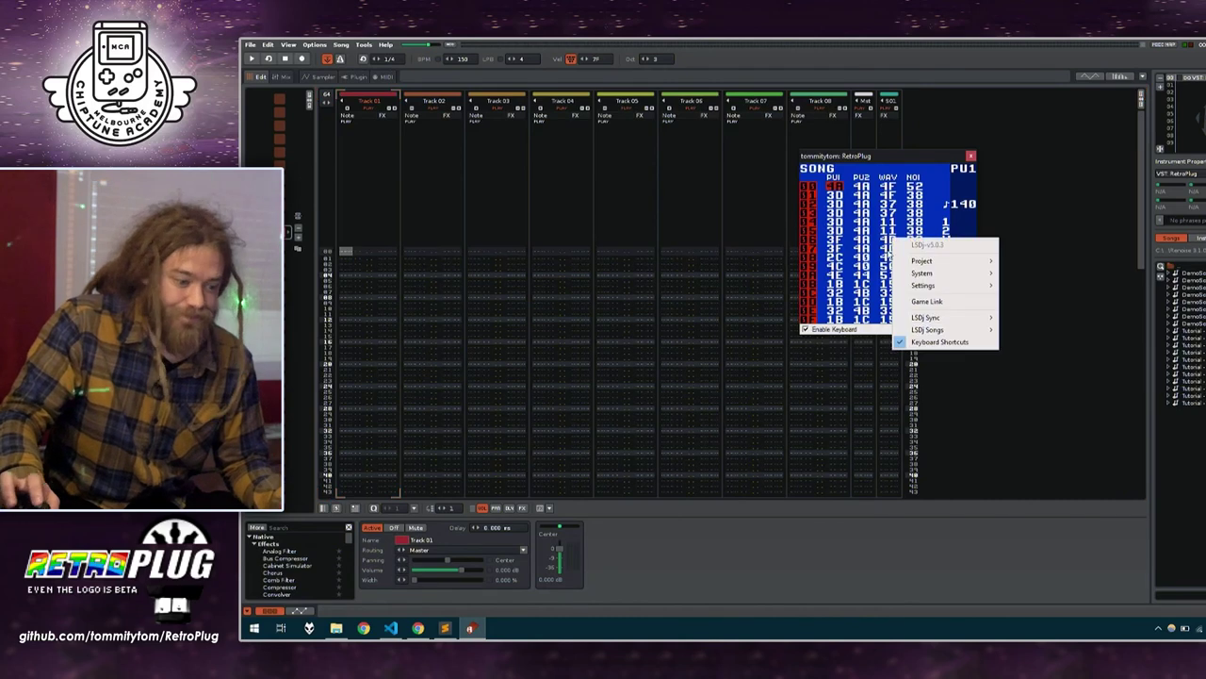
mouse_move(956, 320)
left_click(1037, 342)
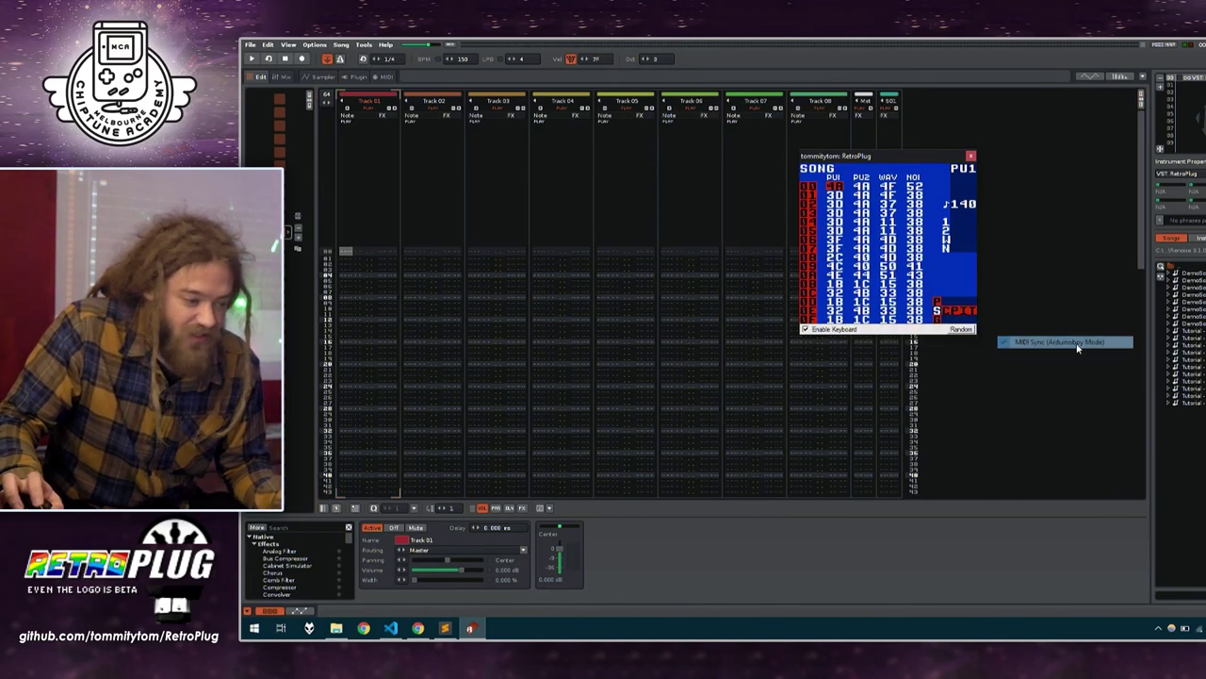
left_click(677, 44)
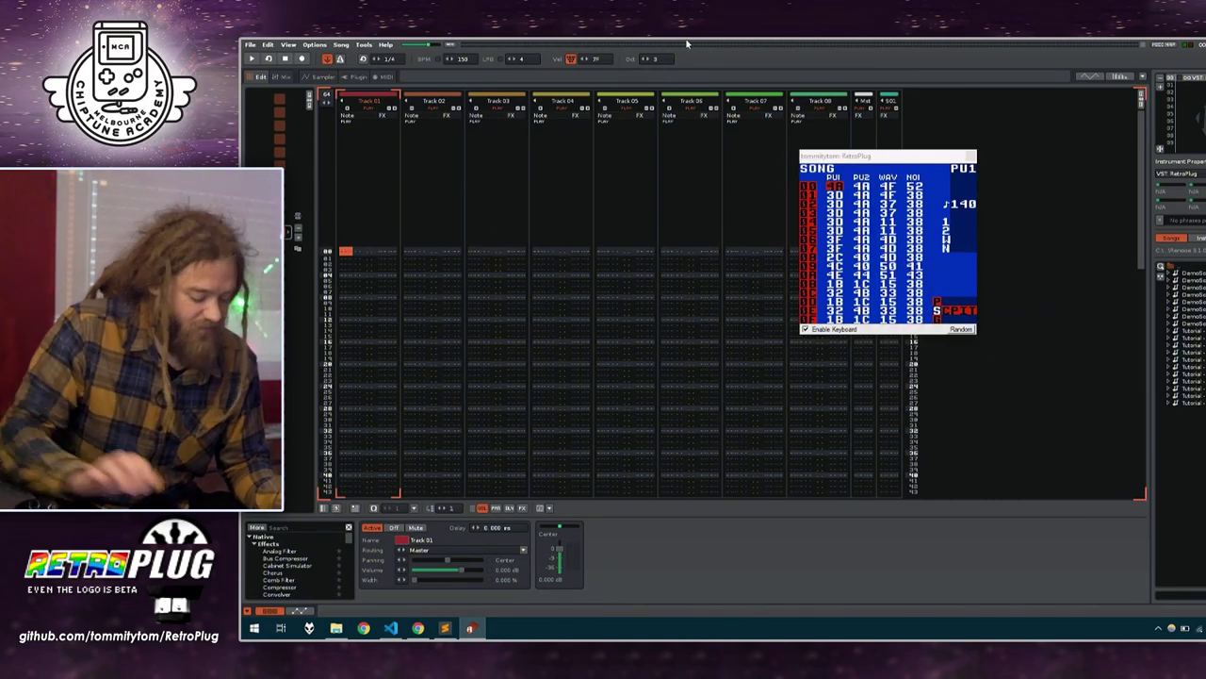
Reopen RetroPlug's LSDj Sync options and put LSDj into its sync wait state
right_click(972, 216)
right_click(938, 242)
mouse_move(1012, 323)
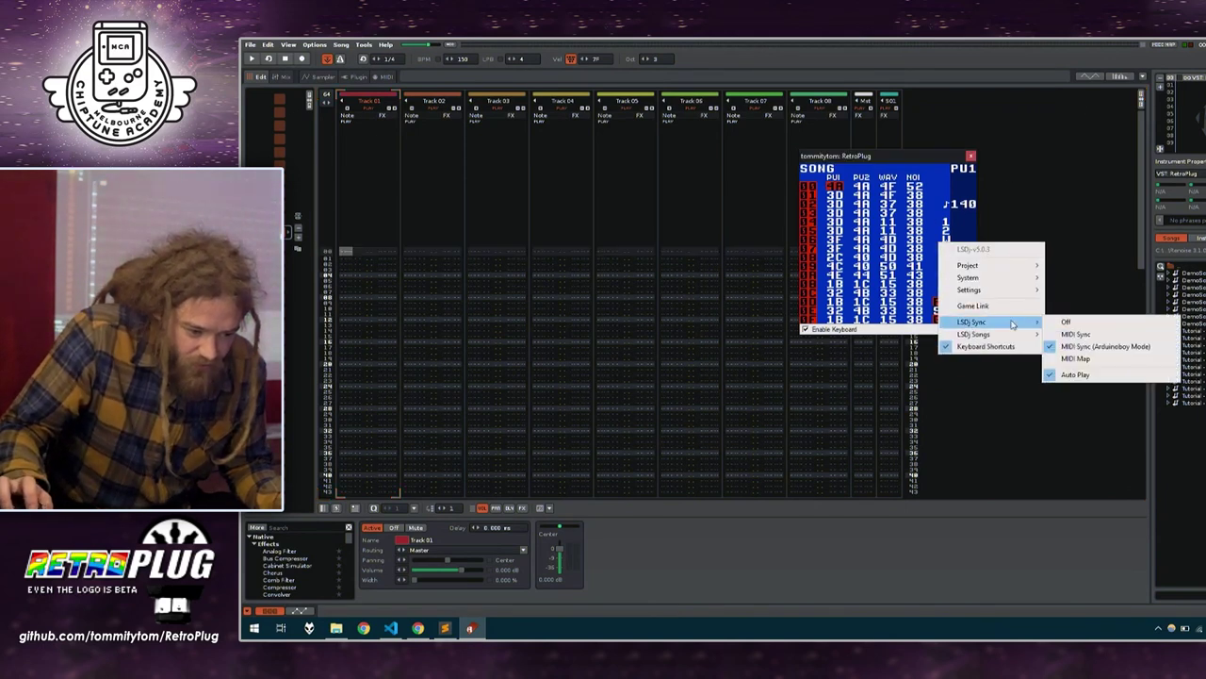
left_click(1069, 359)
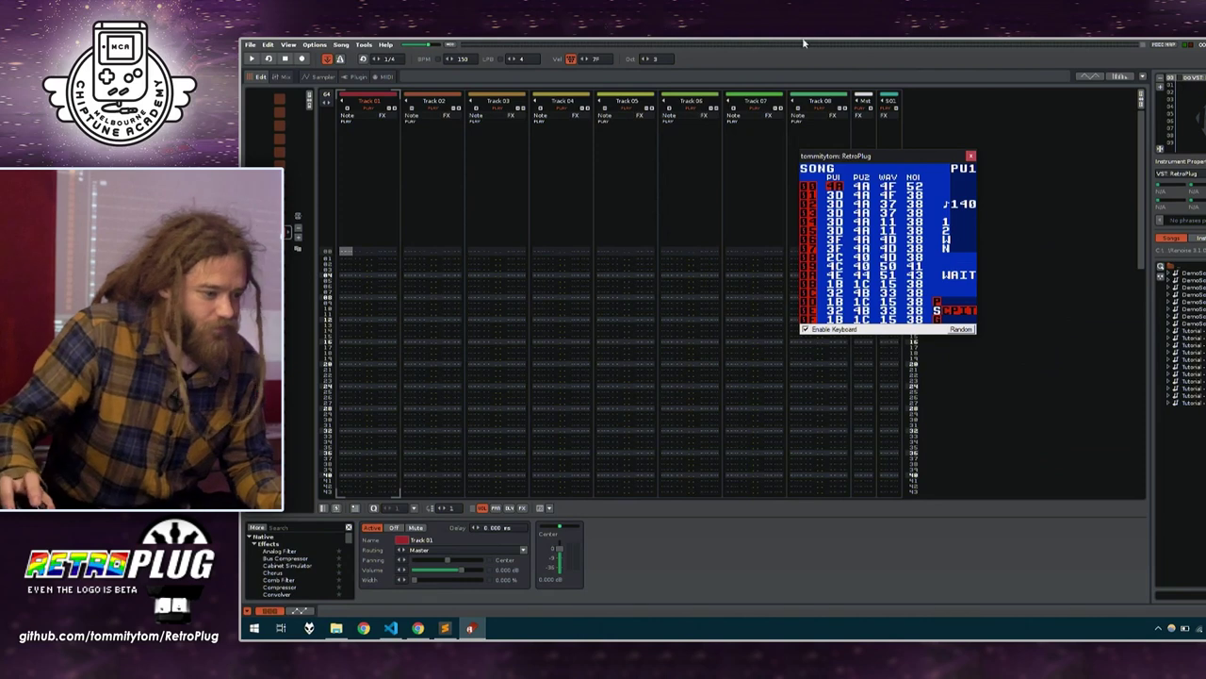
Run Renoise playback briefly without notes while LSDj waits, and enable edit mode with the cursor at row 00
left_click(746, 39)
key("space")
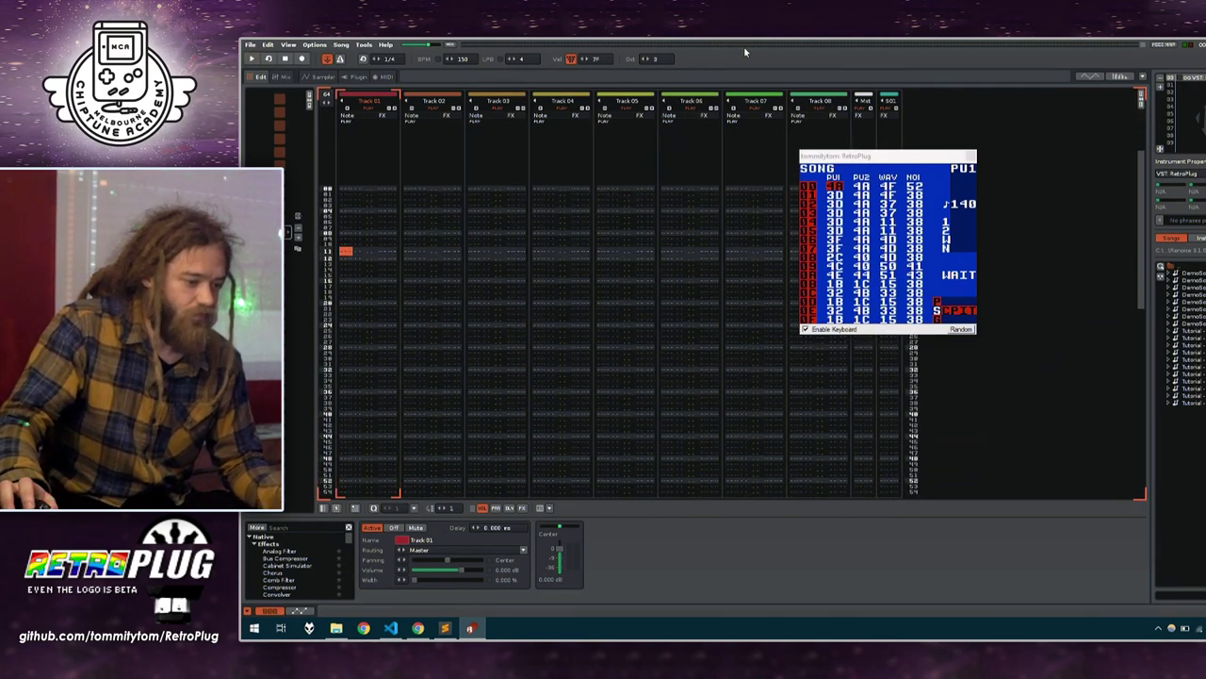
key("Escape")
key("space")
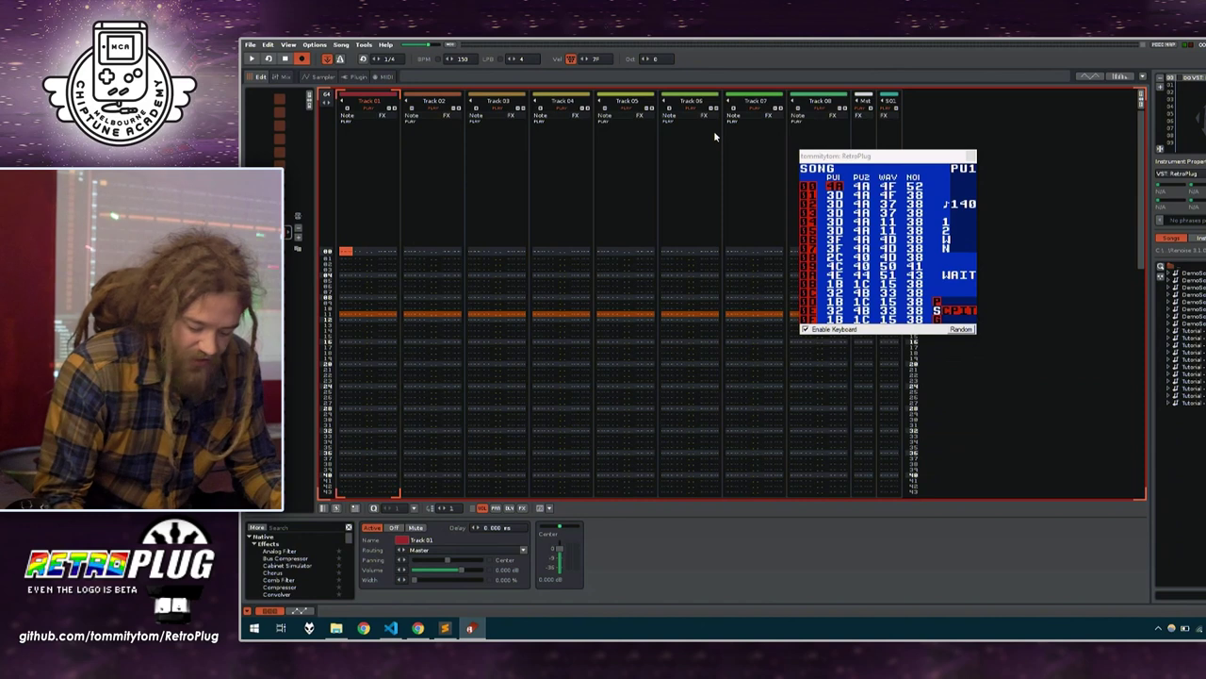
Enter a C#2 note at row 00 and a C-2 note at row 16 on Track 01
key("s")
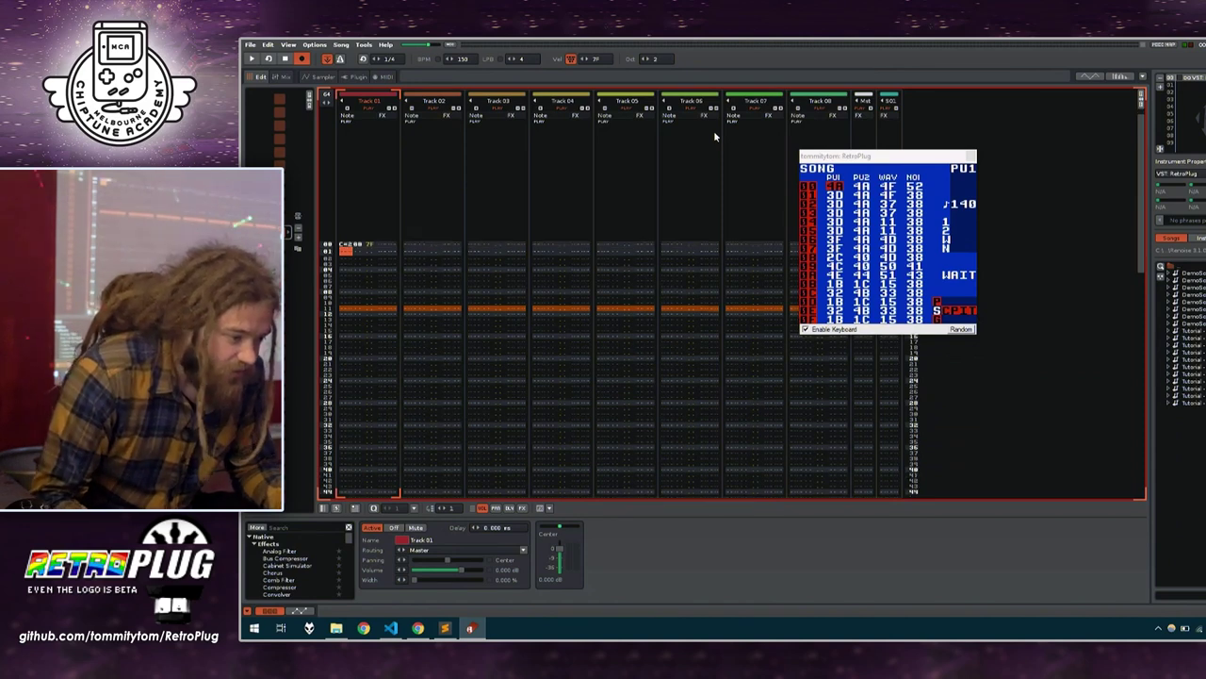
key("space")
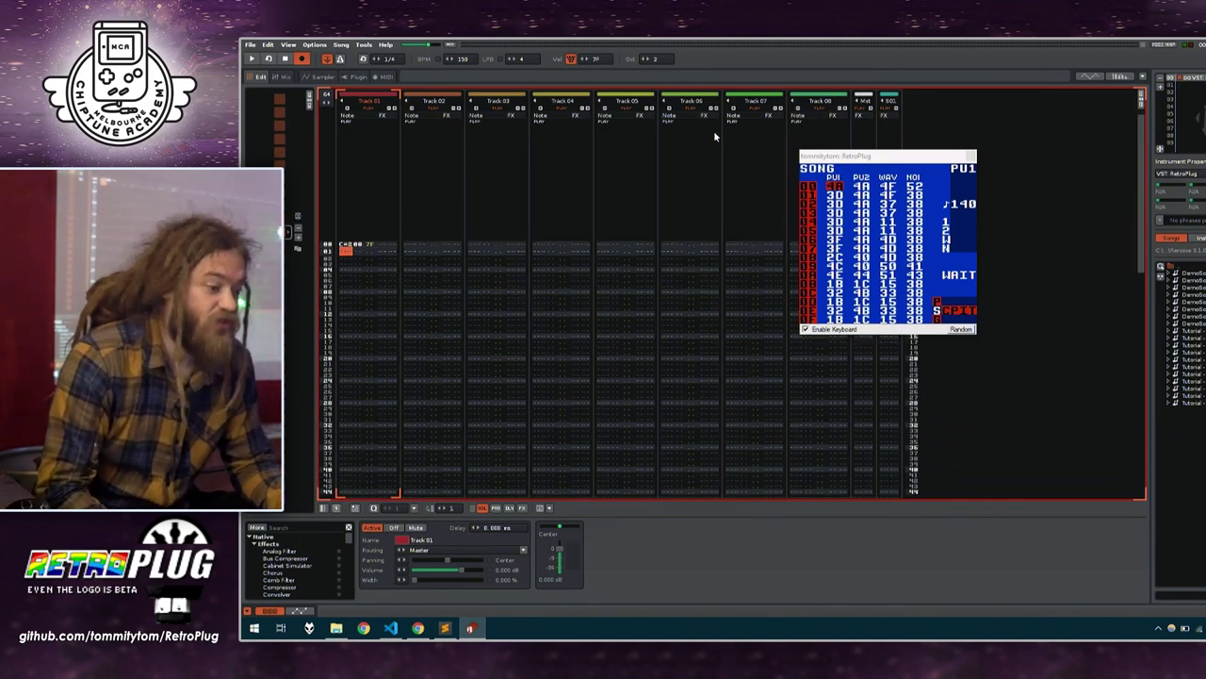
key("space")
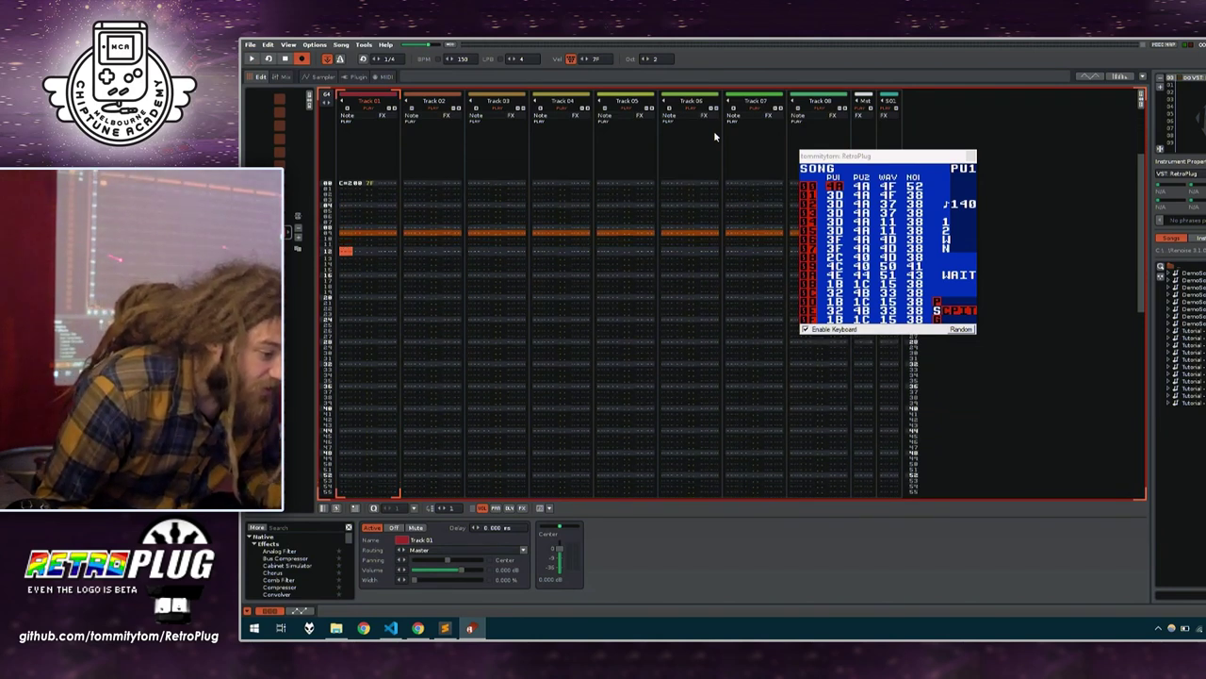
key("z")
Play the pattern to test the C-2 start note on LSDj, stop playback, and return to row 00
key("Up")
key("Up")
key("Up")
key("Up")
key("Up")
key("space")
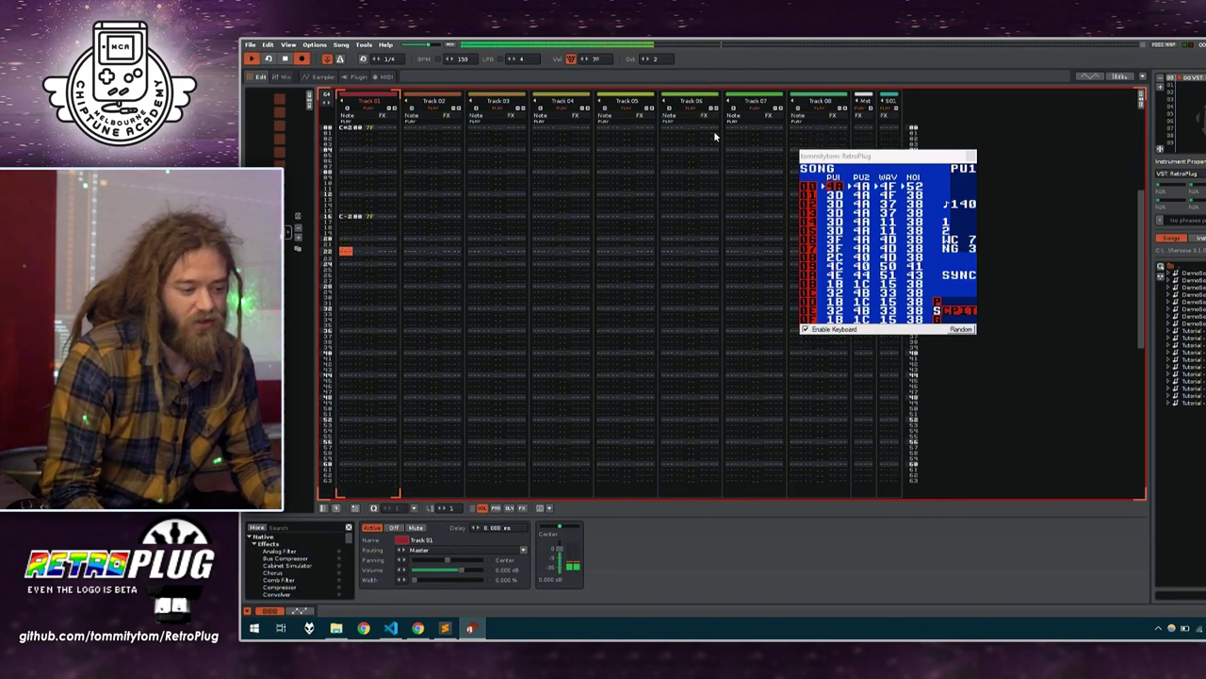
key("space")
key("Home")
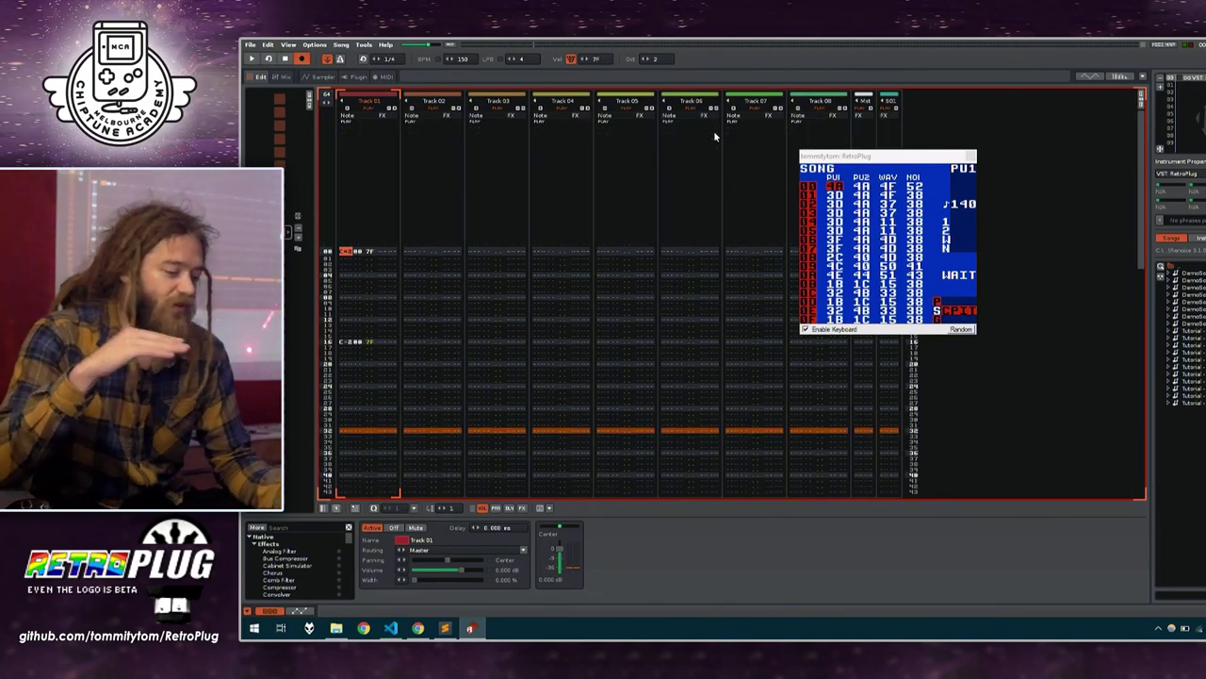
Step through Track 01 from the C#2 note at row 00 to the C-2 note at row 16 and return to row 00
key("Down")
key("Down")
key("Down")
key("Down")
key("Down")
key("Down")
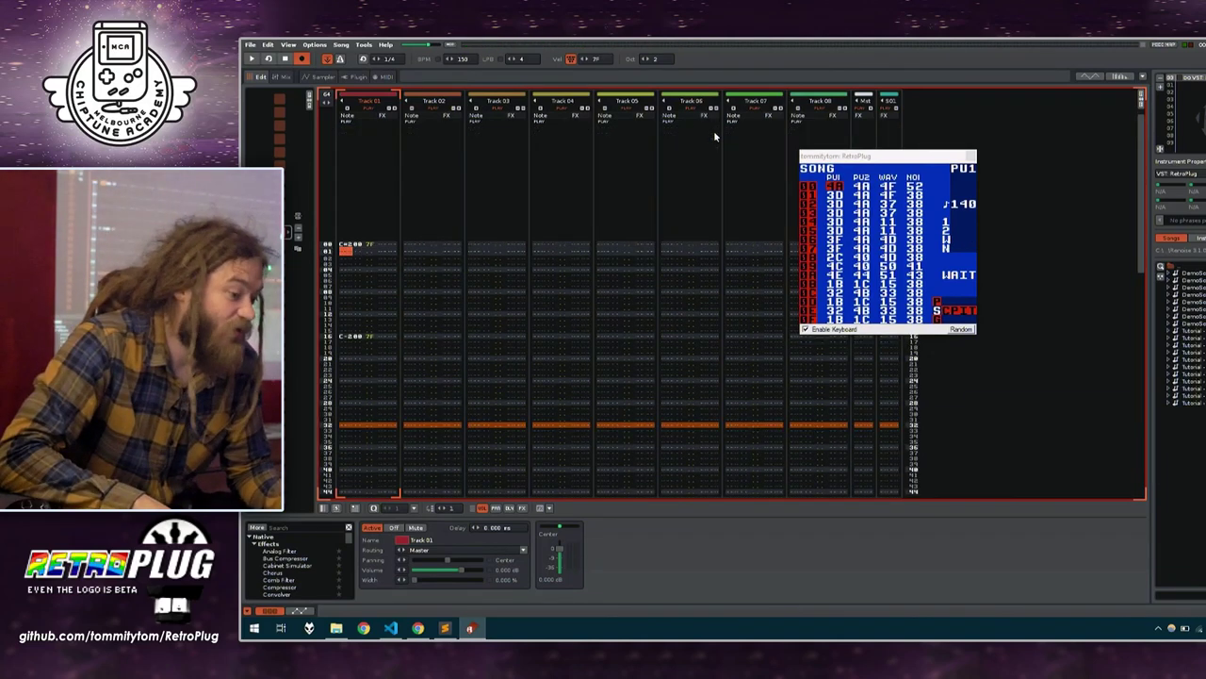
key("Down")
key("Down")
key("Down")
key("Down")
key("Down")
key("Down")
key("Down")
key("Down")
key("Down")
key("Down")
key("Down")
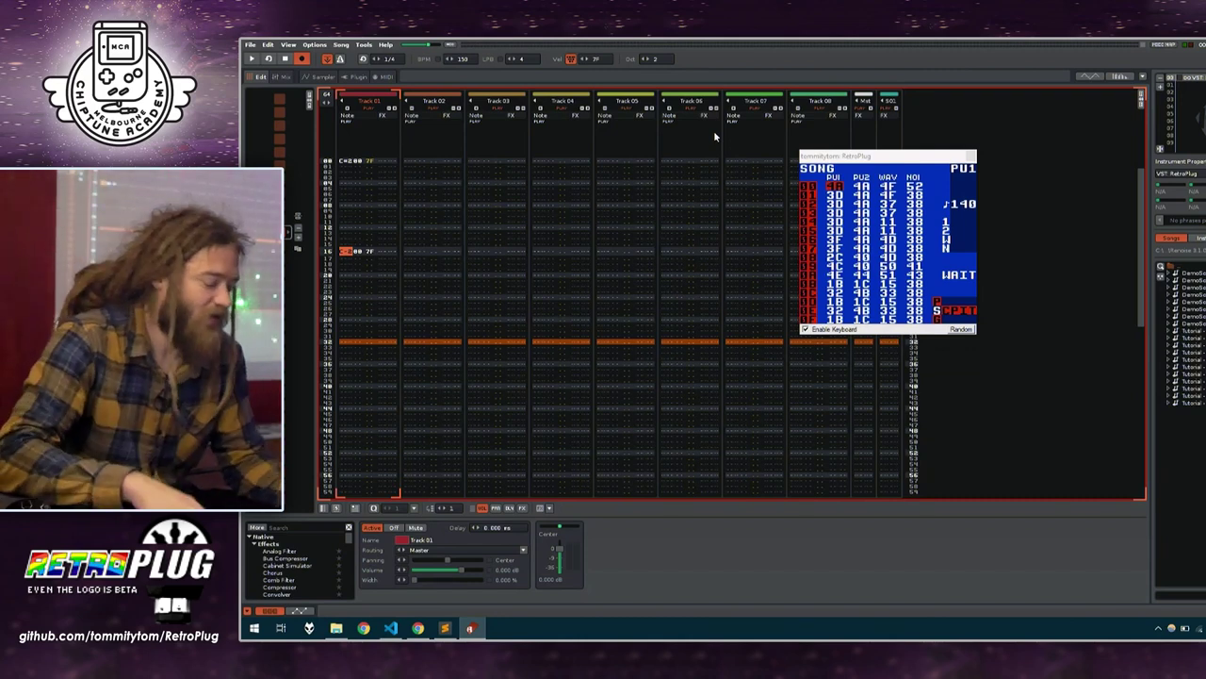
key("Page_Up")
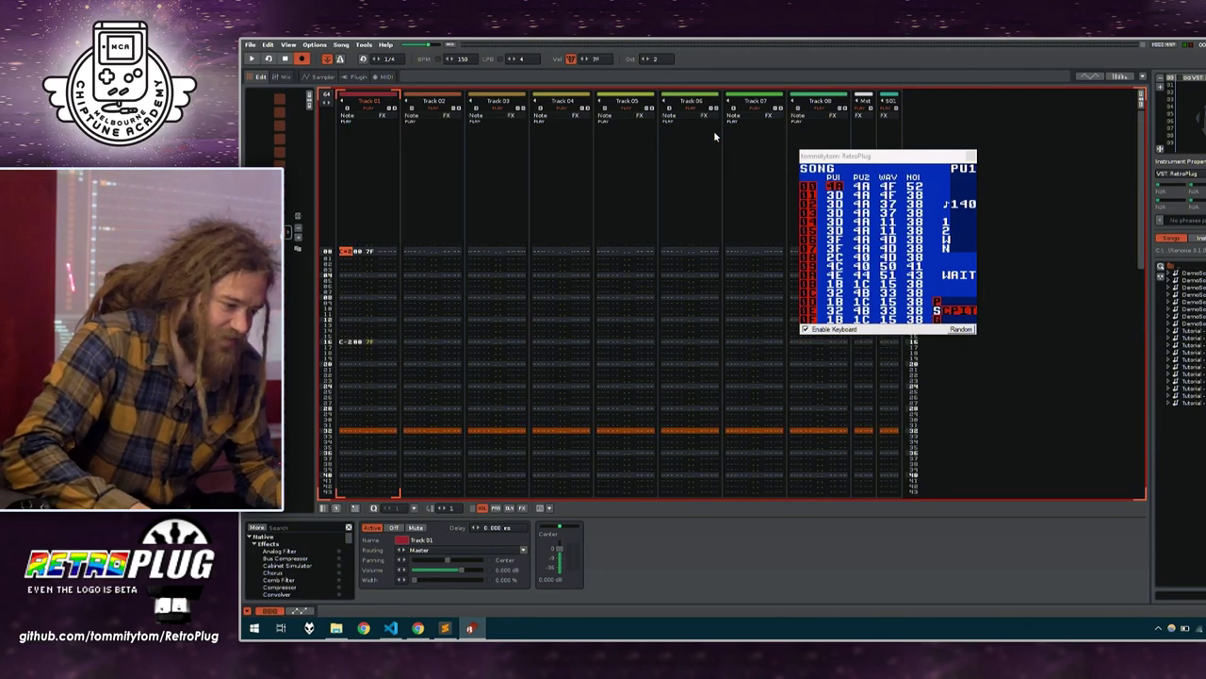
Play the pattern again to check LSDj's delayed start, stop it, and return to row 00 with Renoise focused
key("space")
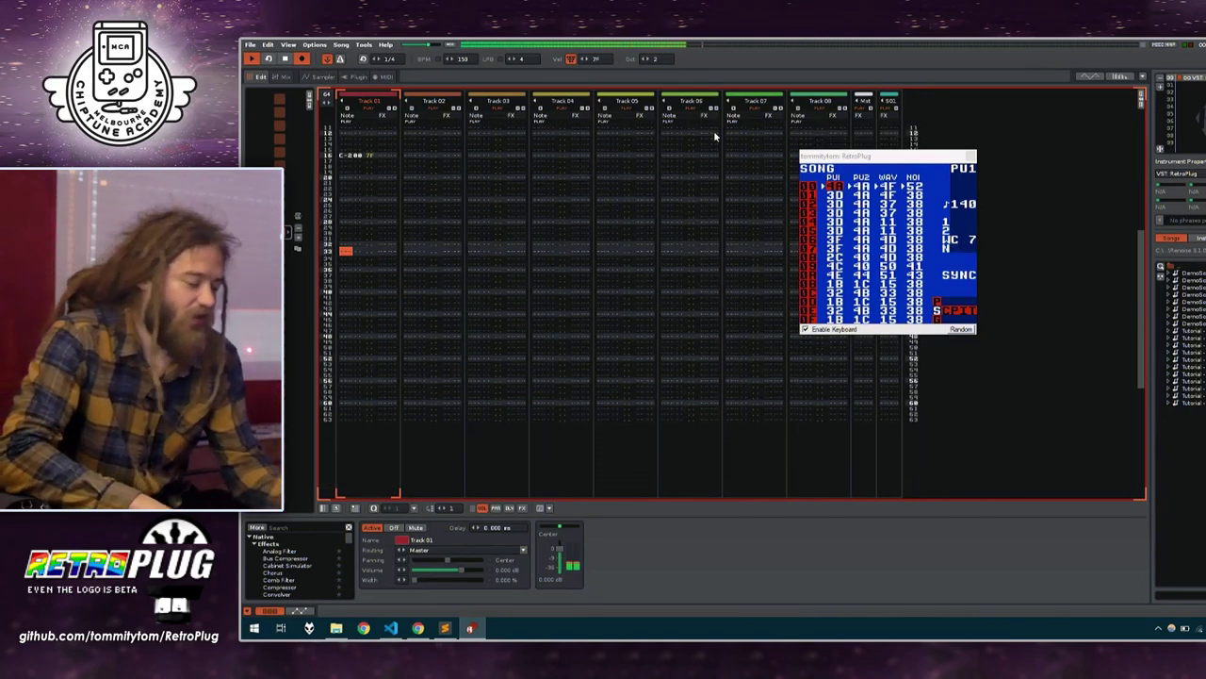
key("space")
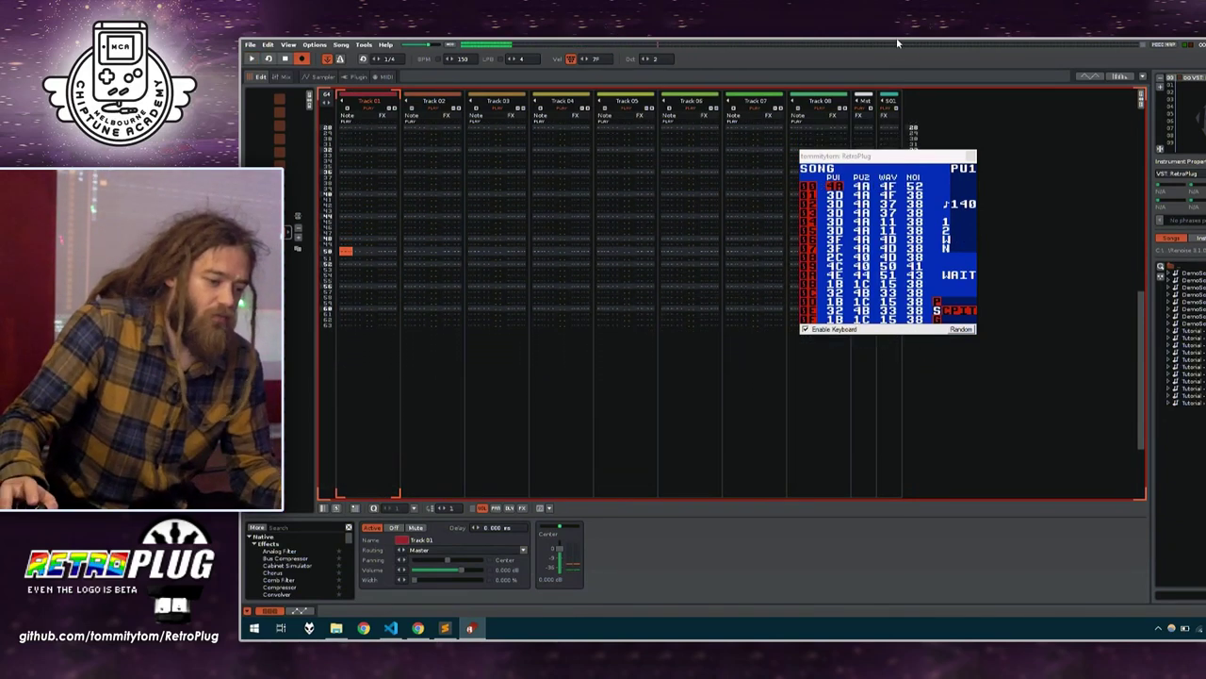
key("space")
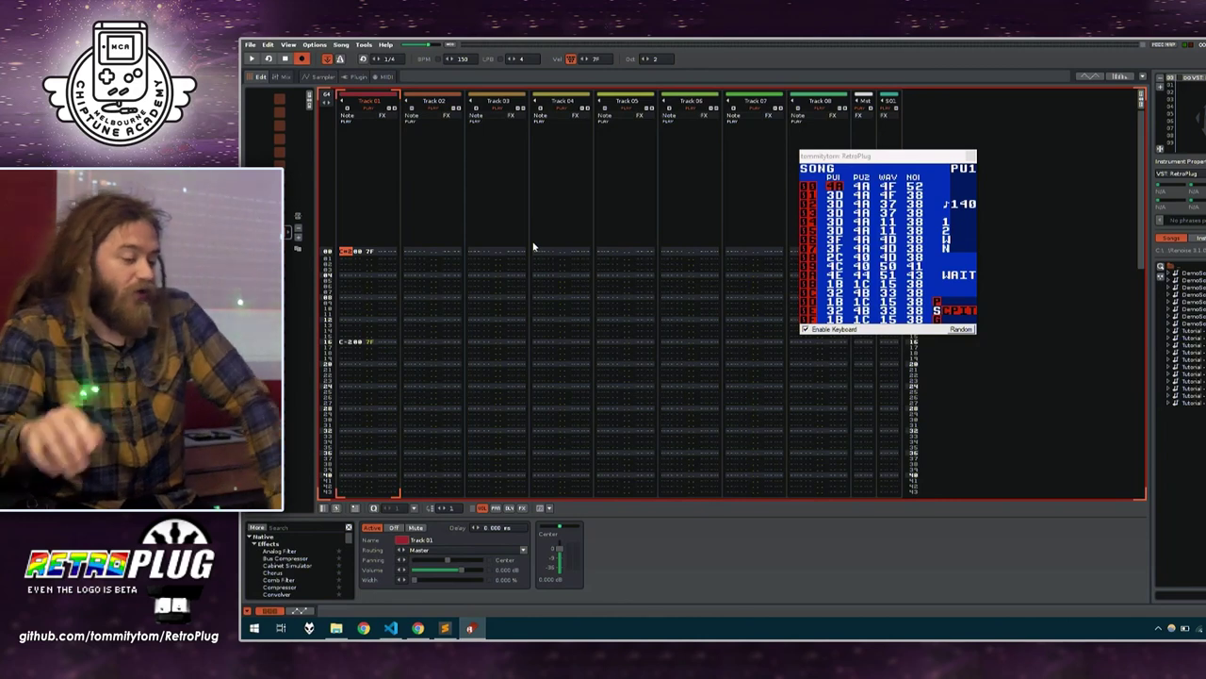
left_click(933, 271)
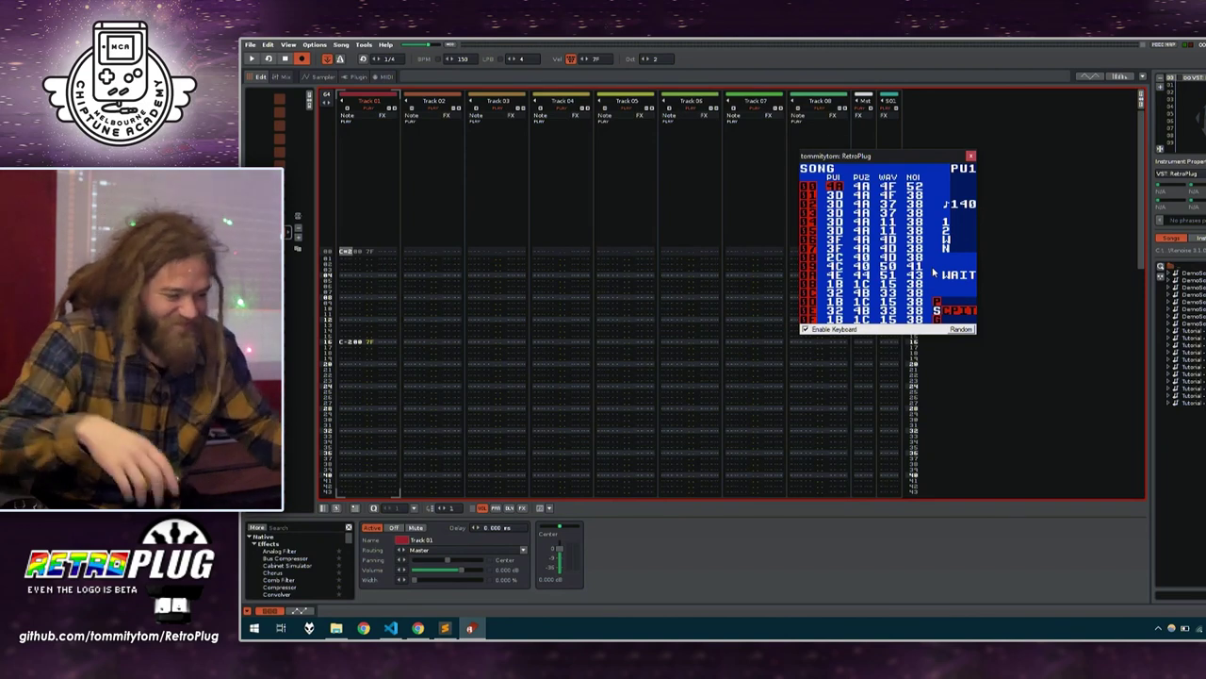
left_click(837, 43)
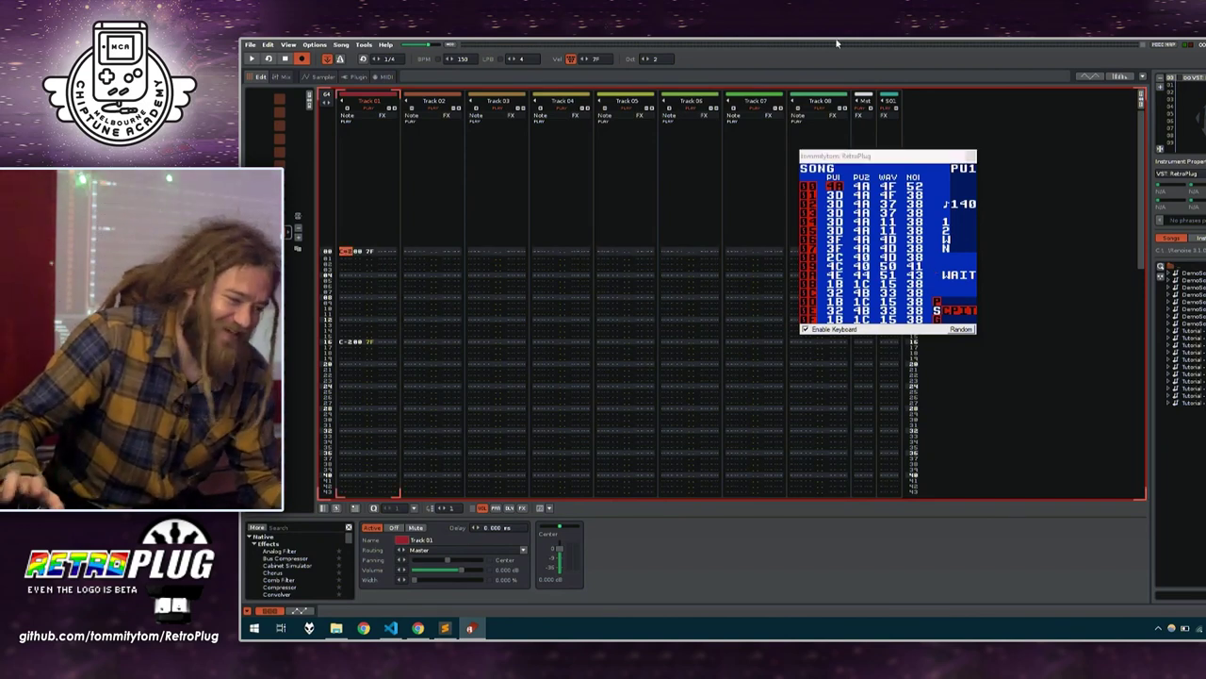
Enter a D#2 note at row 32 of Track 01 and play the pattern to test LSDj's response to it
key("Down")
key("Down")
key("Down")
key("Down")
key("Down")
key("Down")
key("Down")
key("Down")
key("Down")
key("Down")
key("Down")
key("Down")
key("Down")
key("Down")
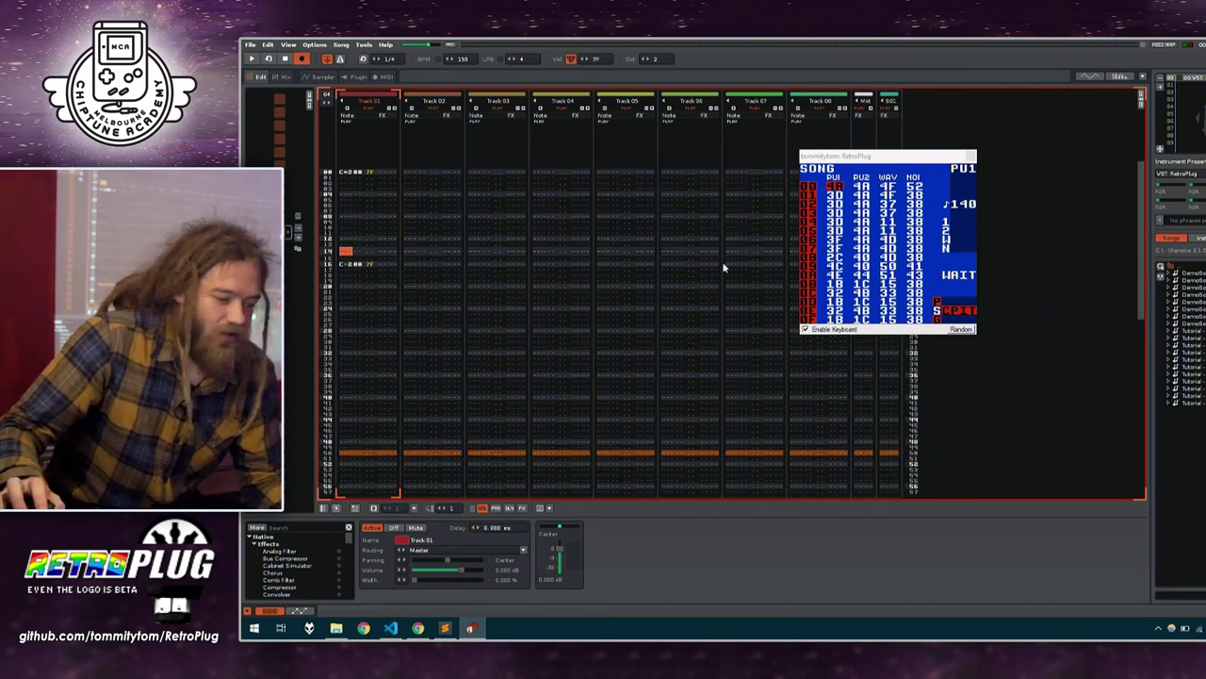
scroll(568, 278, "down", 5)
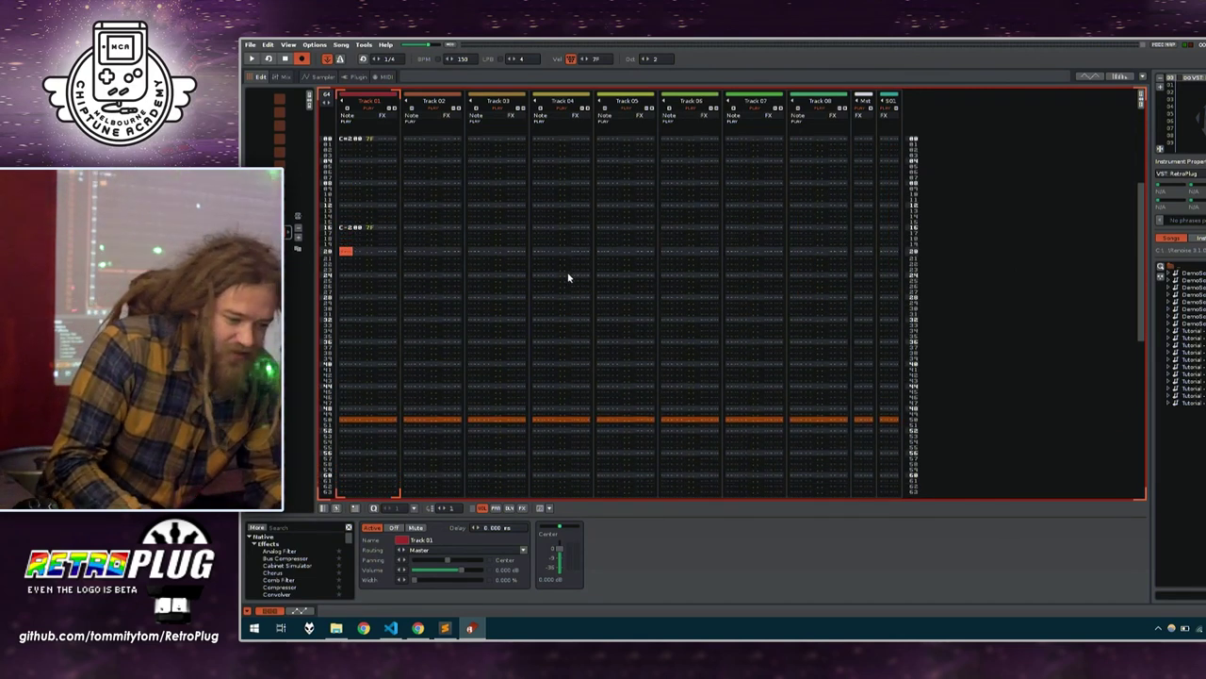
scroll(568, 279, "down", 2)
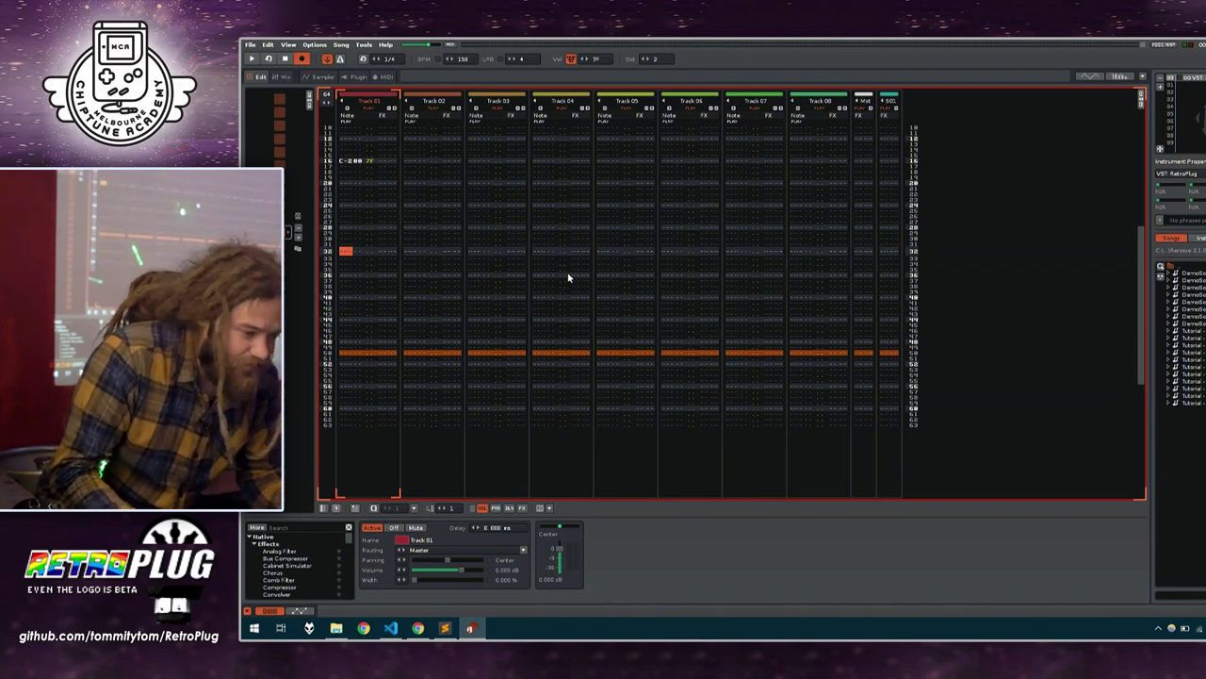
key("x")
key("space")
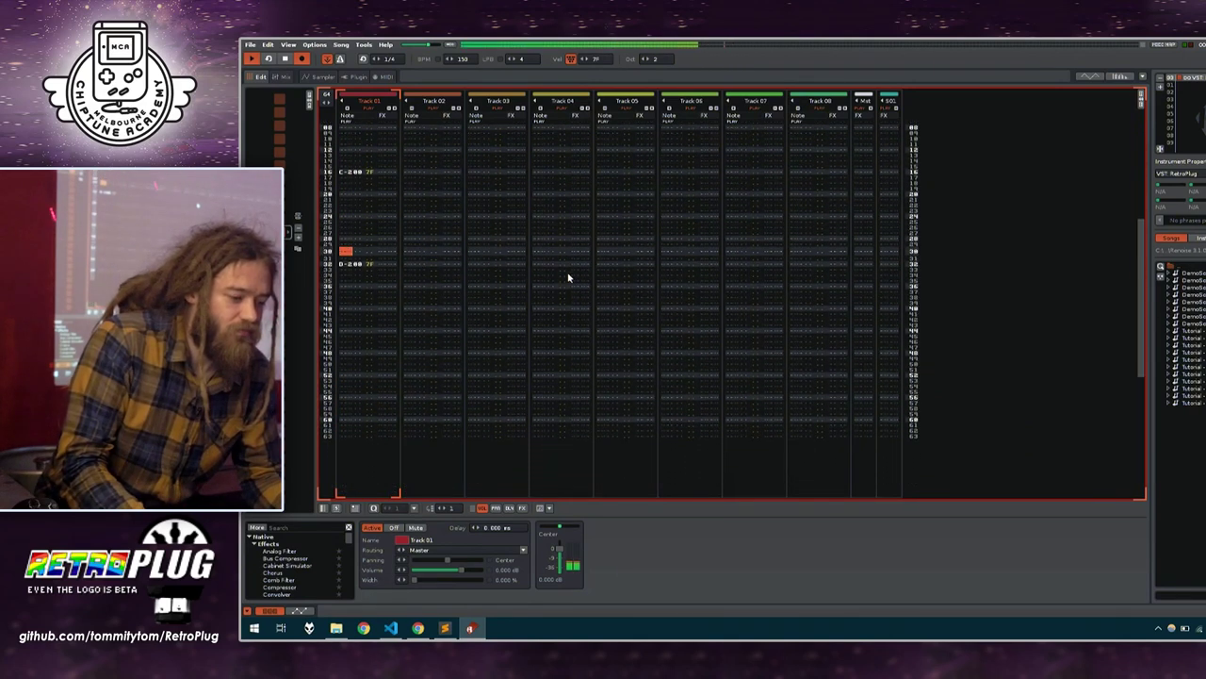
key("space")
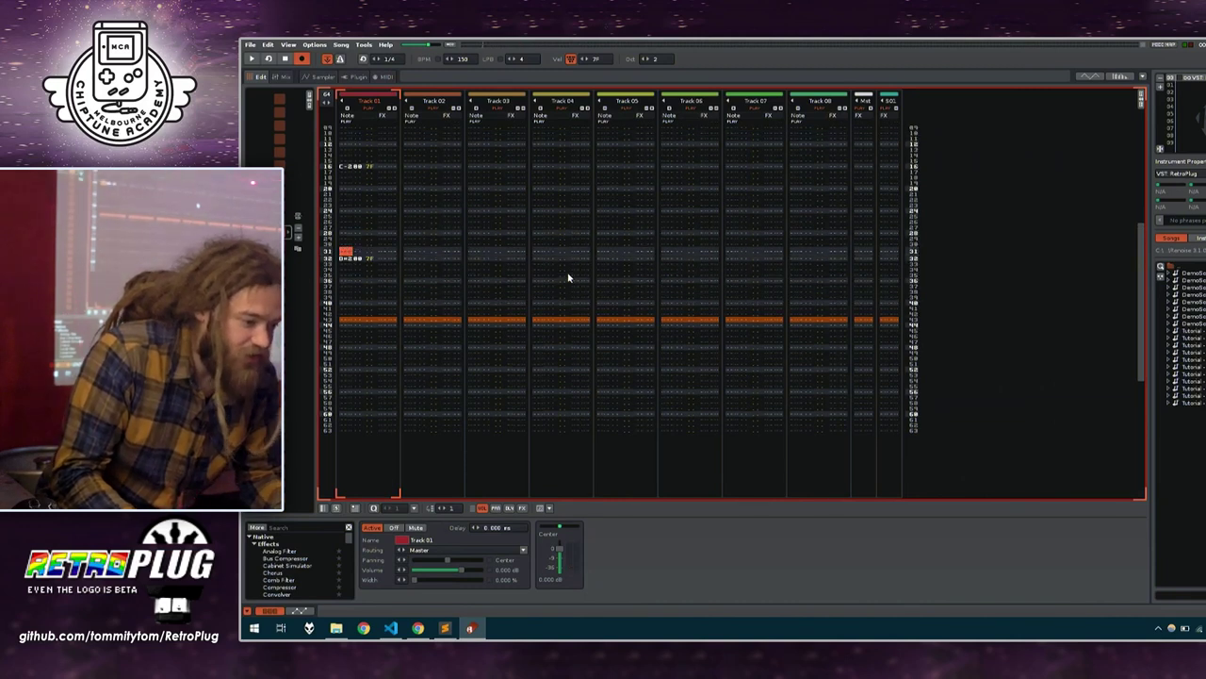
key("space")
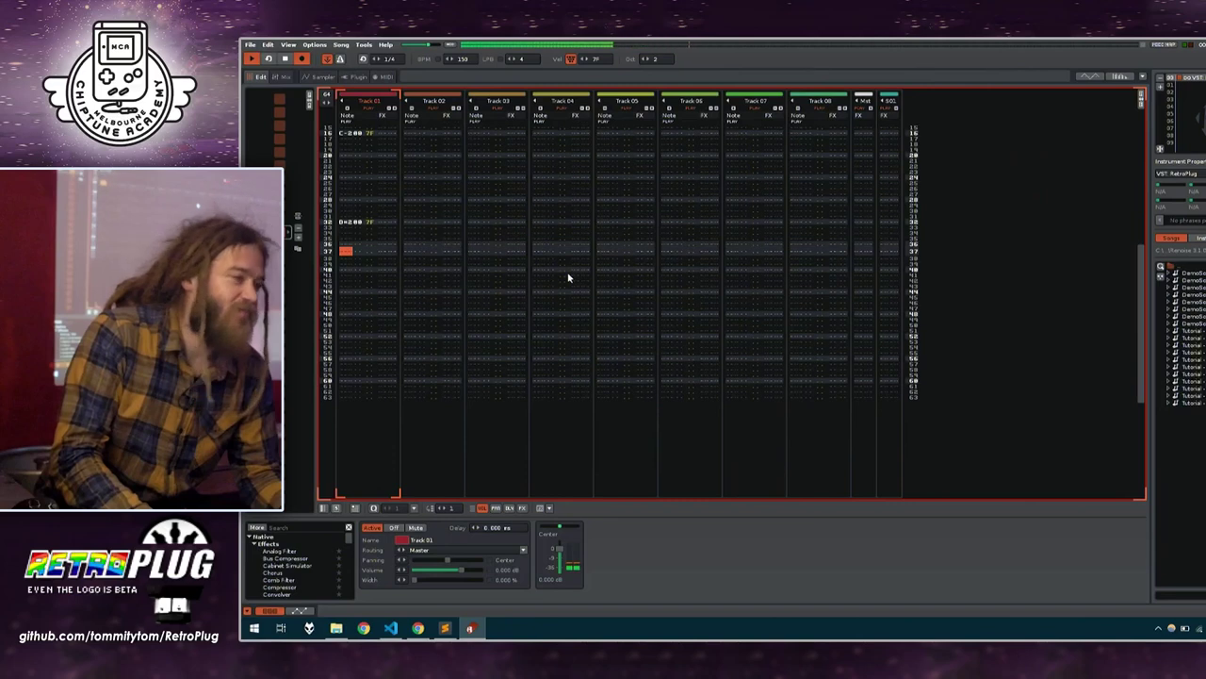
key("space")
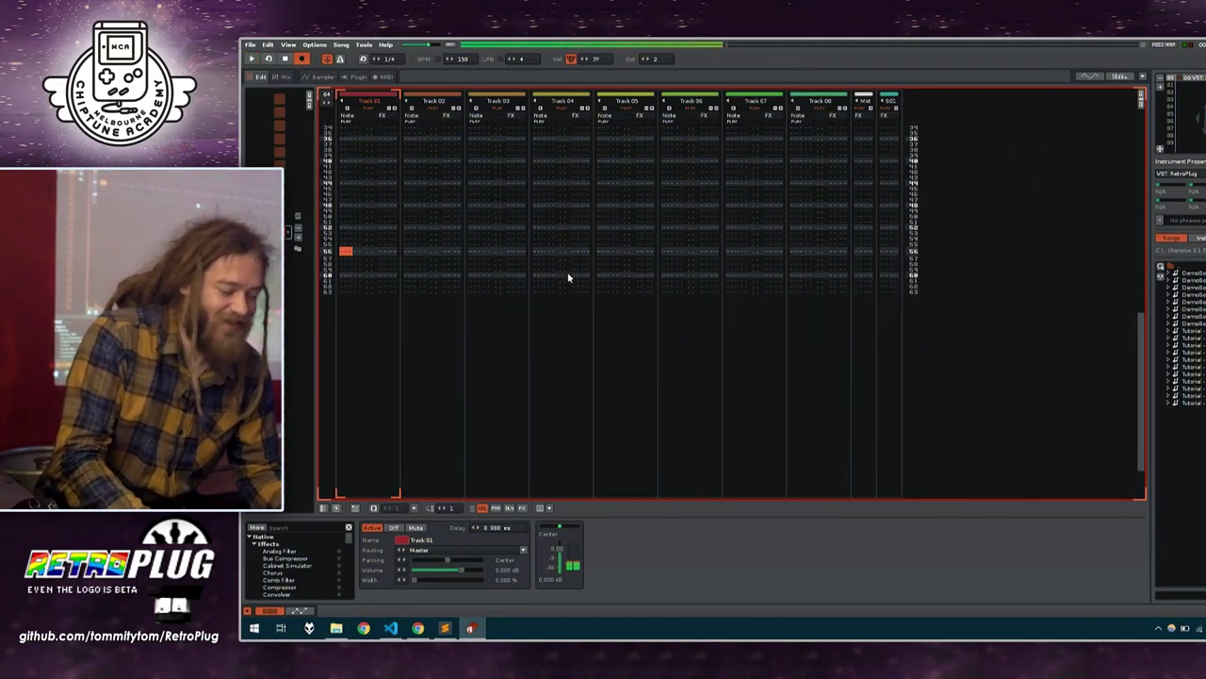
Enter a D-2 note at row 01 of Track 01, play the pattern to test it, and stop playback
scroll(568, 278, "up", 10)
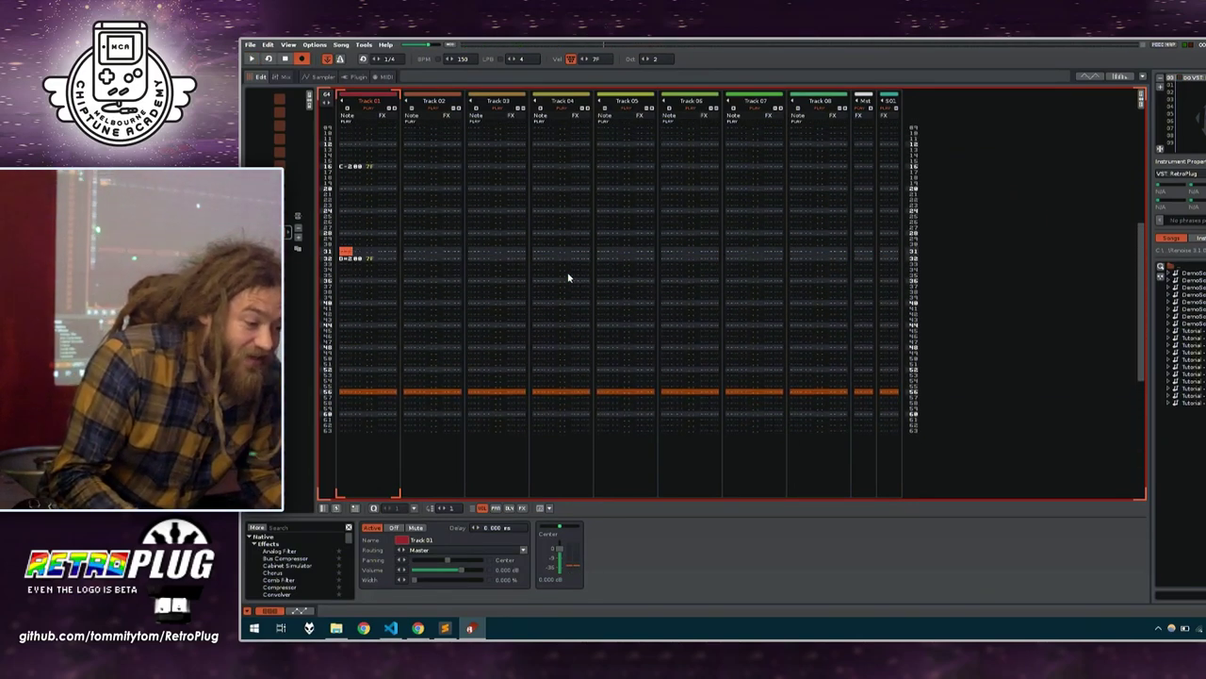
scroll(568, 278, "up", 2)
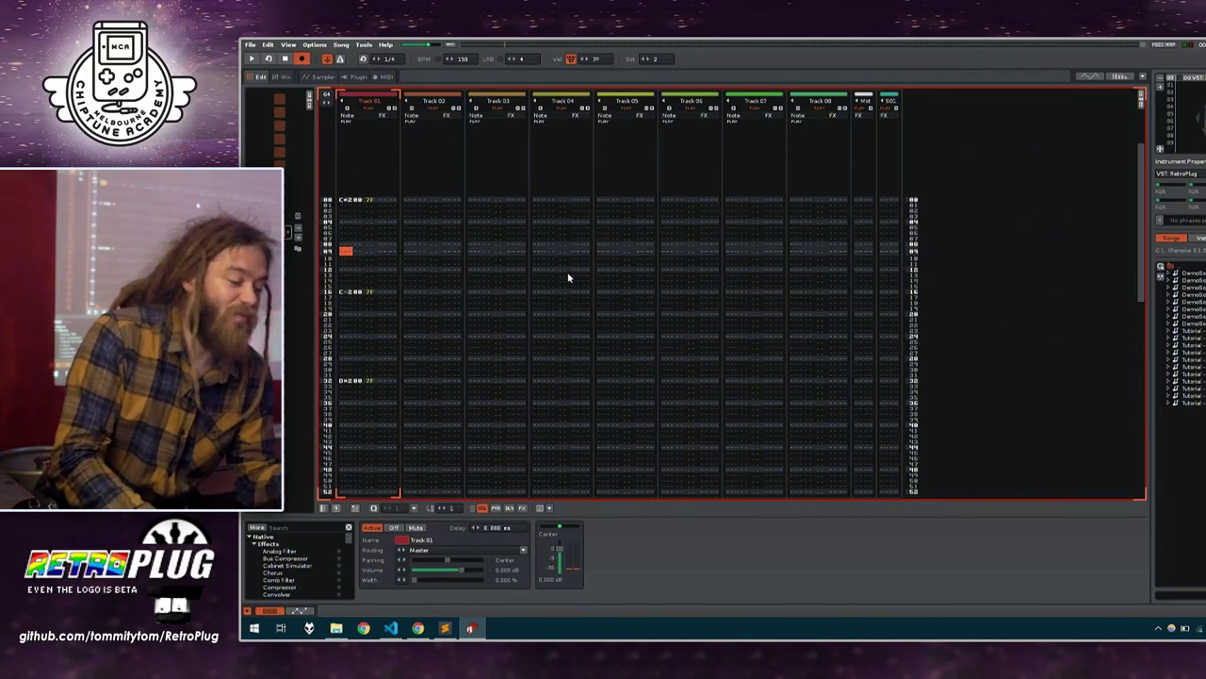
scroll(568, 278, "up", 7)
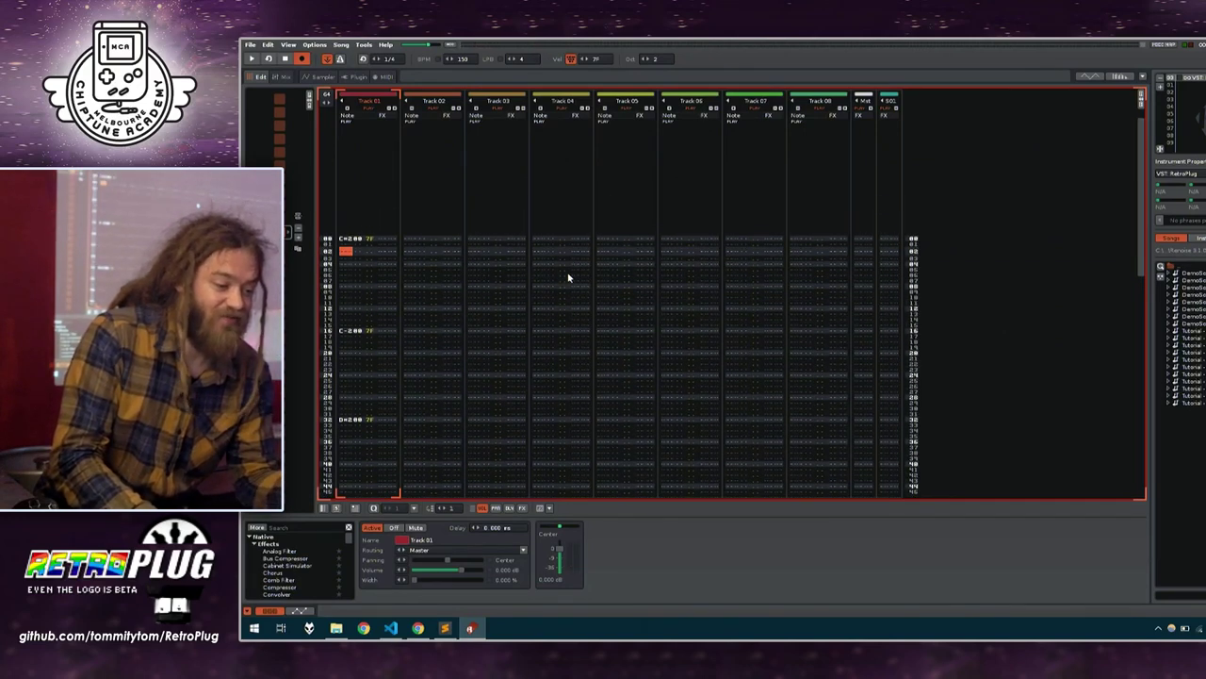
scroll(569, 278, "up", 1)
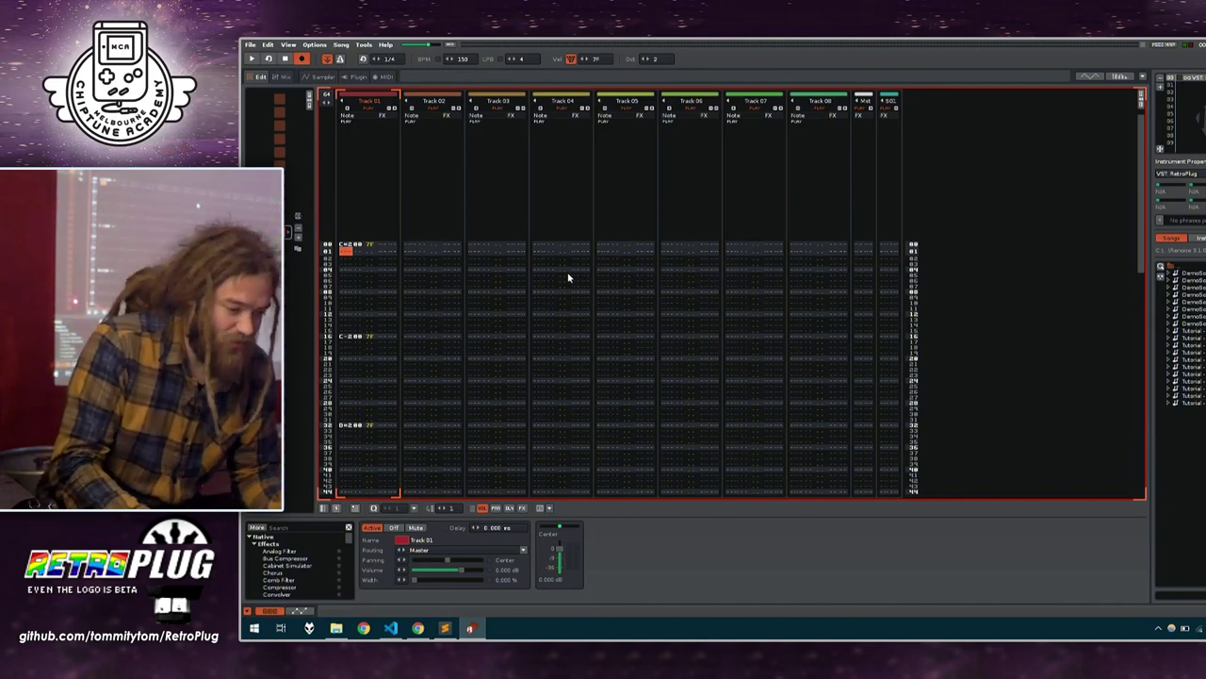
key("x")
key("space")
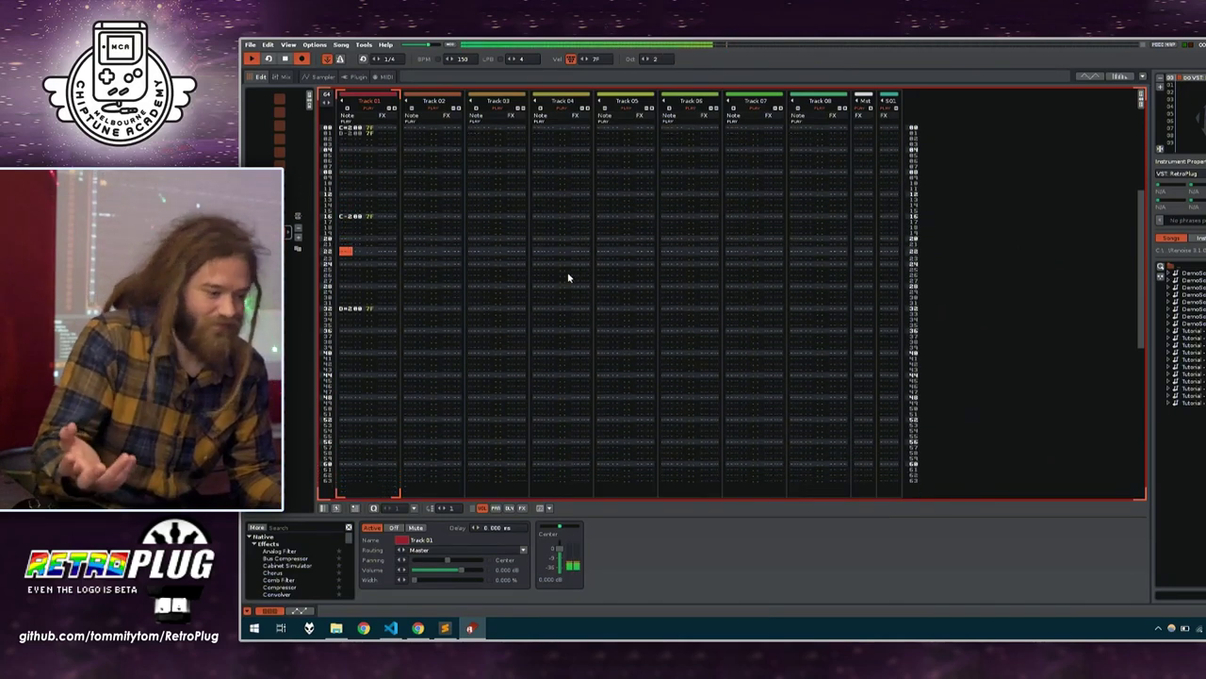
key("space")
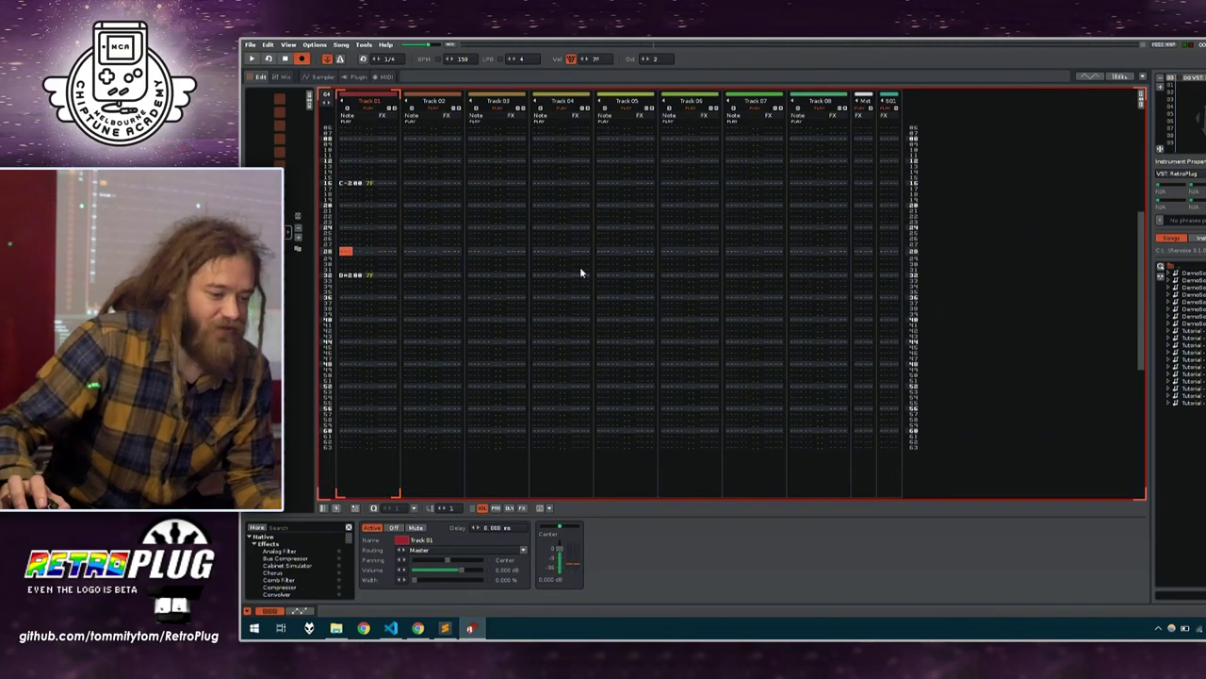
Play the pattern once more and stop it
right_click(618, 258)
key("space")
left_click(590, 156)
key("space")
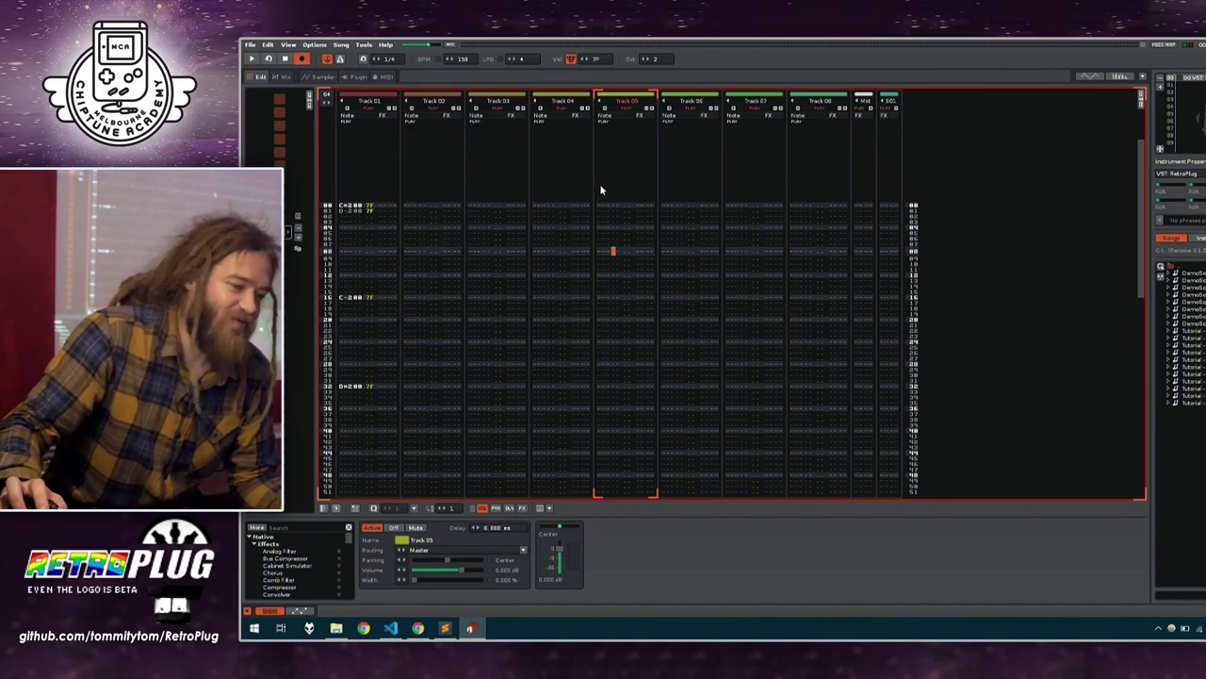
Return to row 00 and check the Keyboard Shortcuts option among RetroPlug's LSDj options
right_click(603, 189)
left_click(858, 203)
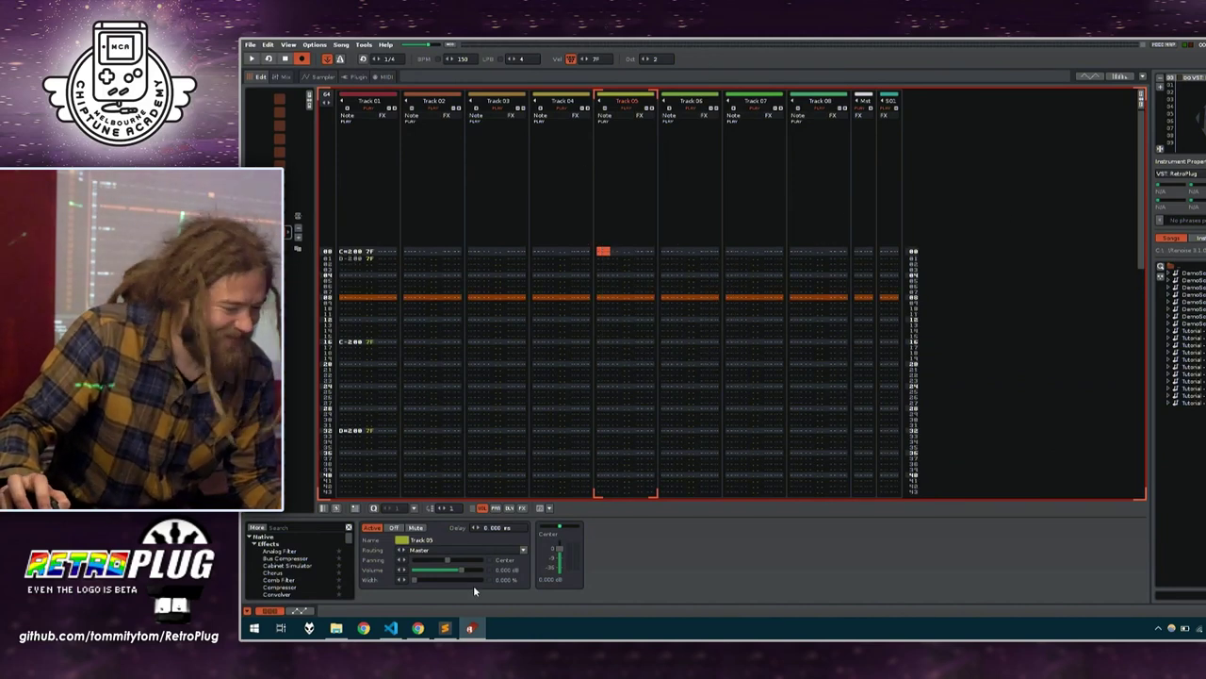
right_click(682, 336)
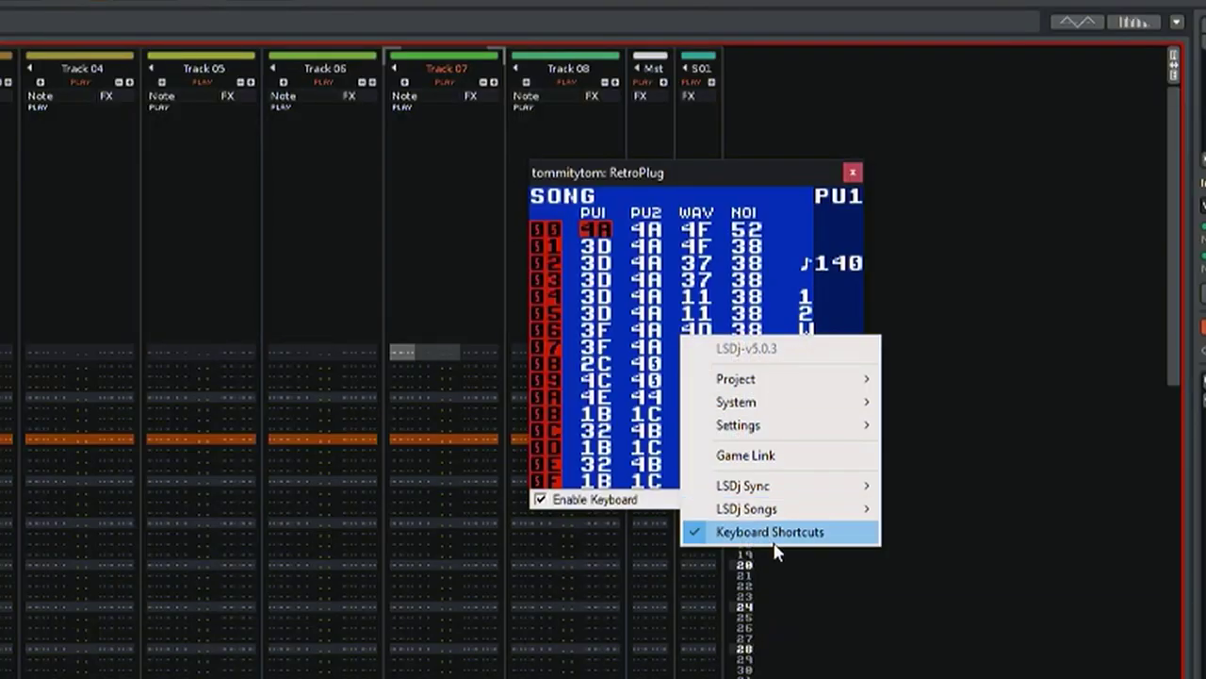
left_click(682, 278)
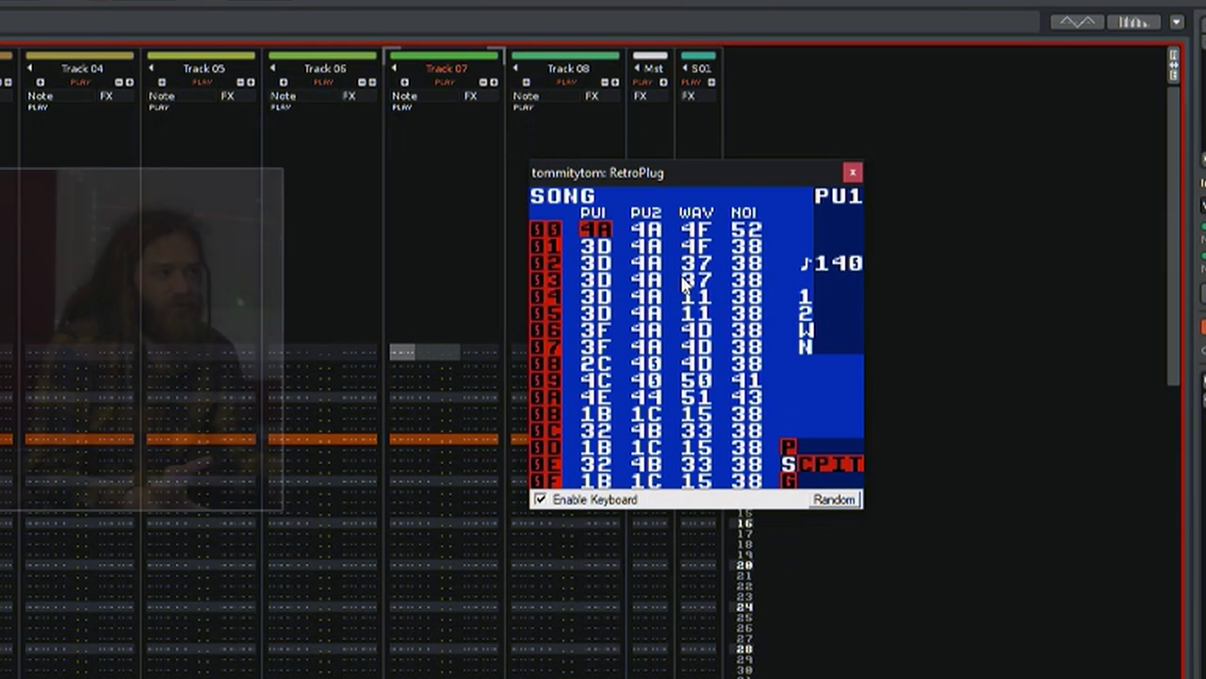
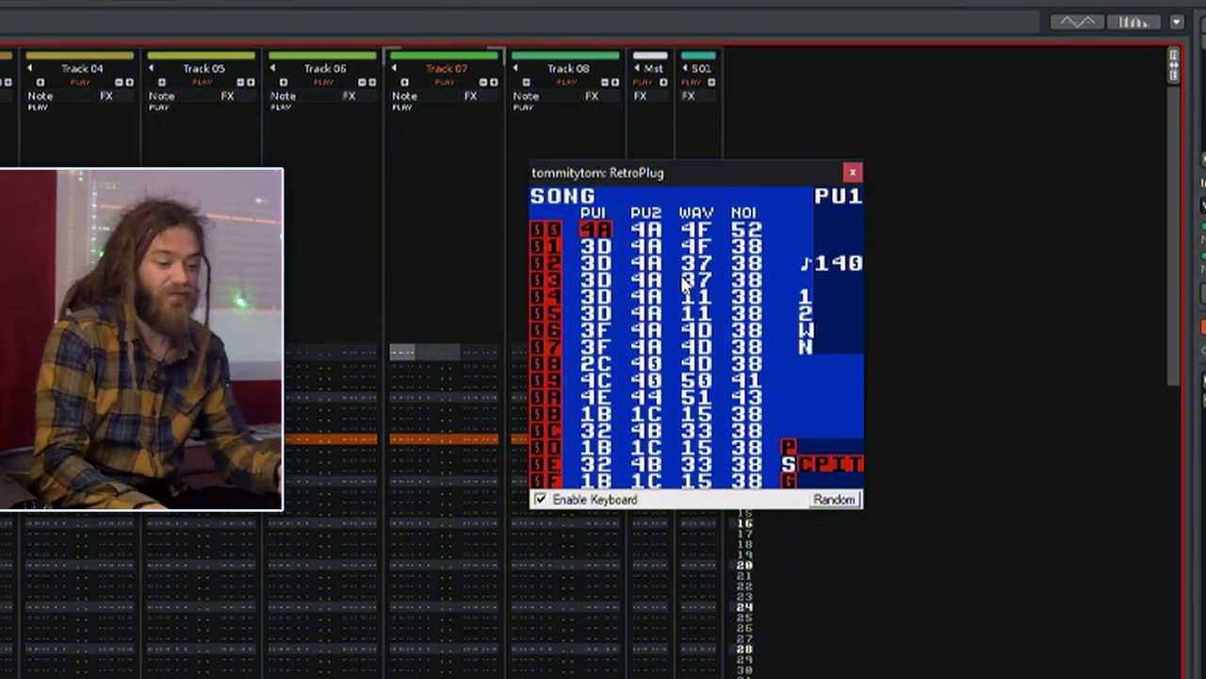
Move the LSDj song cursor down to row 42 of the PU1 column
key("Down")
key("Down")
key("Down")
key("Down")
key("Down")
key("Down")
key("Down")
key("Down")
key("Down")
key("Down")
key("Down")
key("Down")
key("Down")
key("Down")
key("Down")
key("Down")
key("Down")
key("Down")
key("Down")
key("Down")
key("Down")
key("Down")
key("Down")
key("Down")
key("Down")
key("Down")
key("Down")
key("Down")
key("Down")
key("Down")
key("Down")
key("Down")
key("Down")
key("Down")
key("Down")
key("Down")
key("Down")
key("Down")
key("Down")
key("Down")
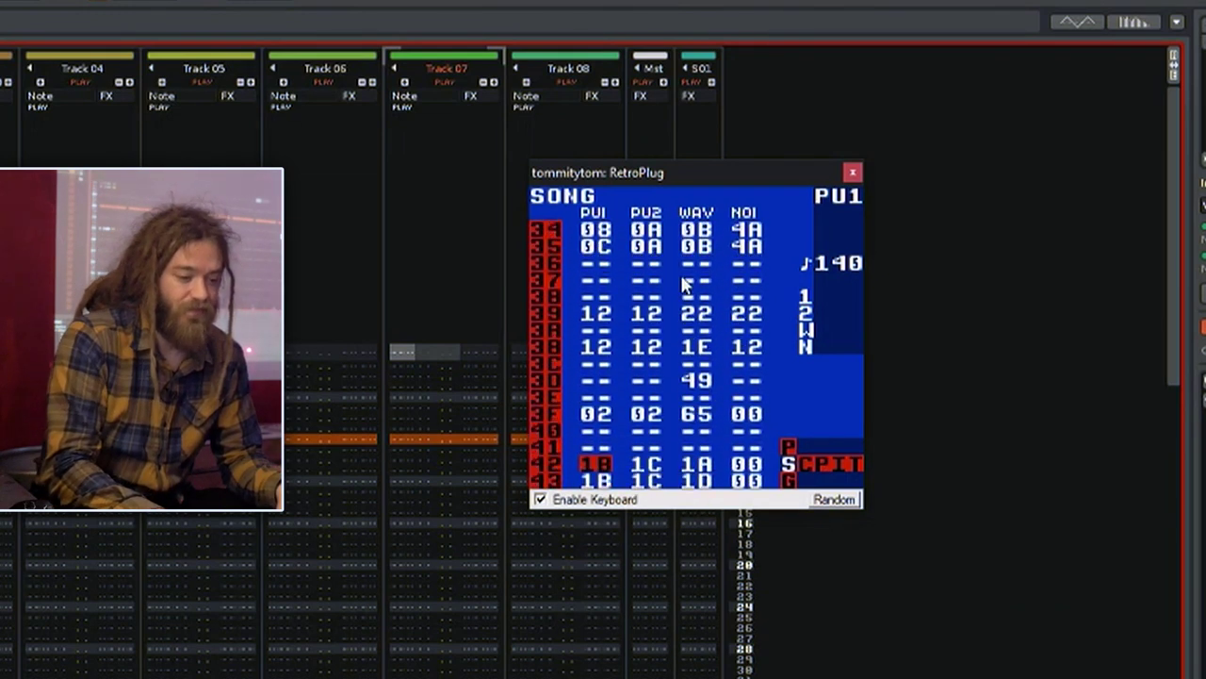
key("Down")
key("Down")
key("Down")
key("Down")
key("Up")
key("Up")
key("Up")
key("Up")
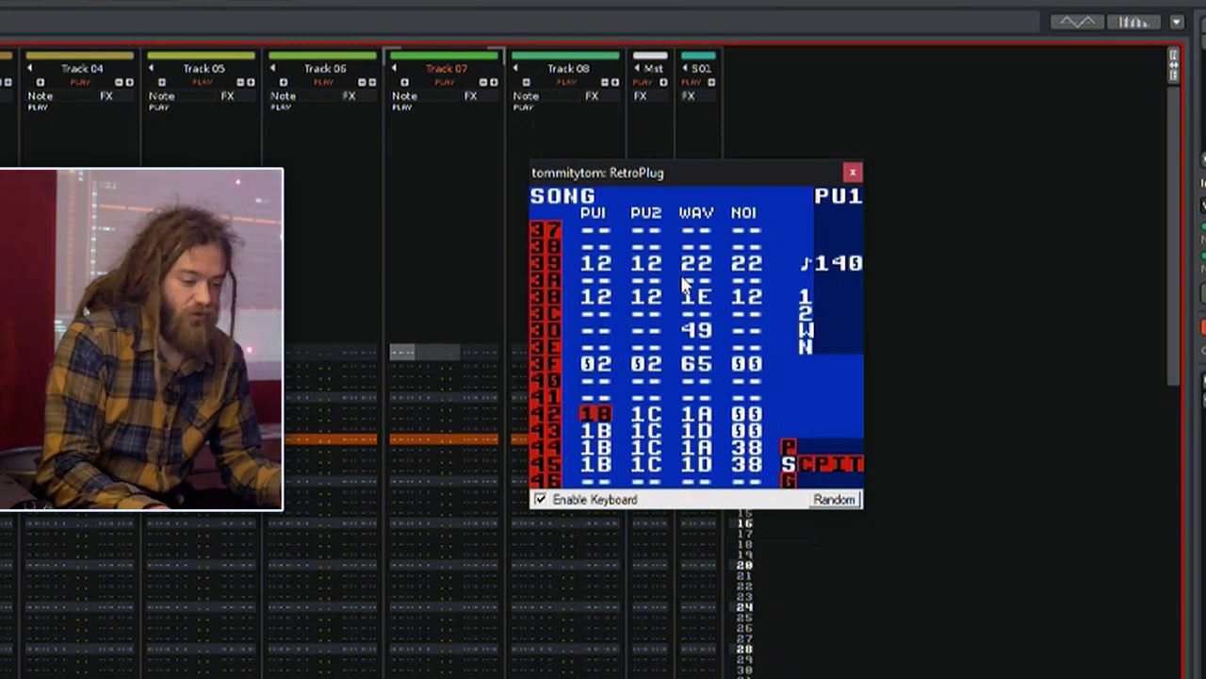
Select row 42 across all four channels of the LSDj song and copy it
key("shift+Right")
key("shift+Right")
key("shift+Right")
key("shift+Down")
key("shift+Down")
key("shift+Down")
key("shift+Left")
key("shift+Left")
key("shift+Left")
key("shift+Up")
key("shift+Up")
key("shift+Right")
key("shift+Up")
key("shift+Up")
key("shift+Up")
key("shift+Up")
key("shift+Down")
key("shift+Down")
key("Down")
key("Right")
key("Right")
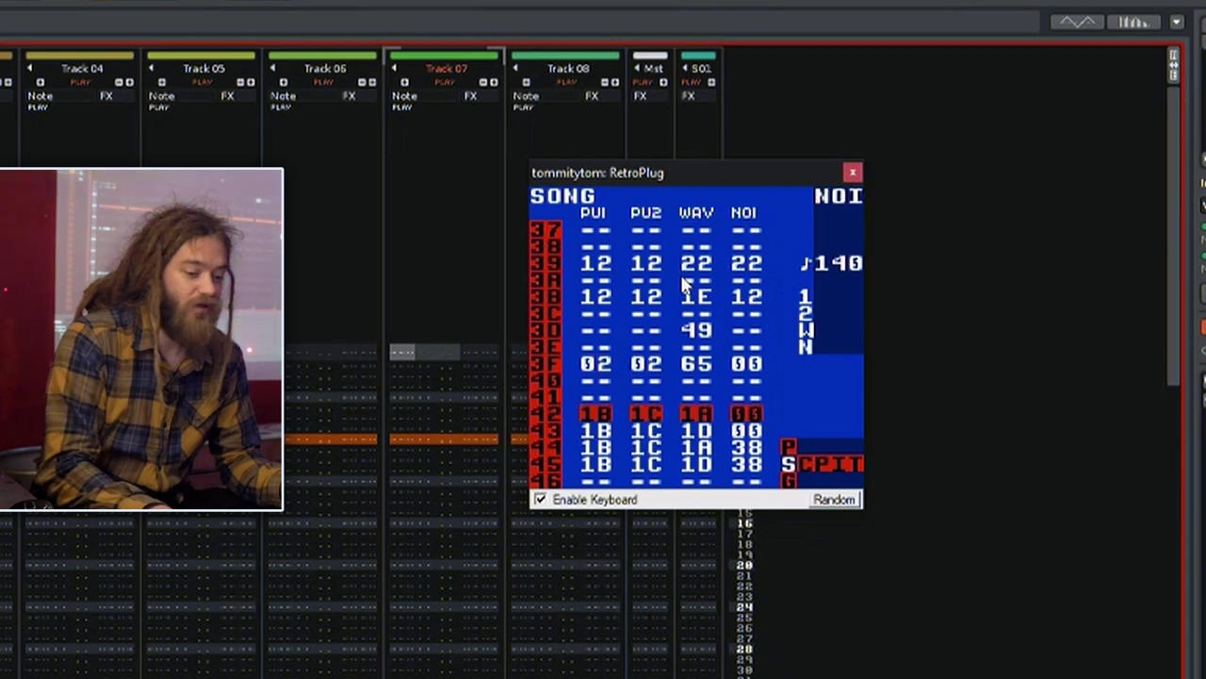
key("x")
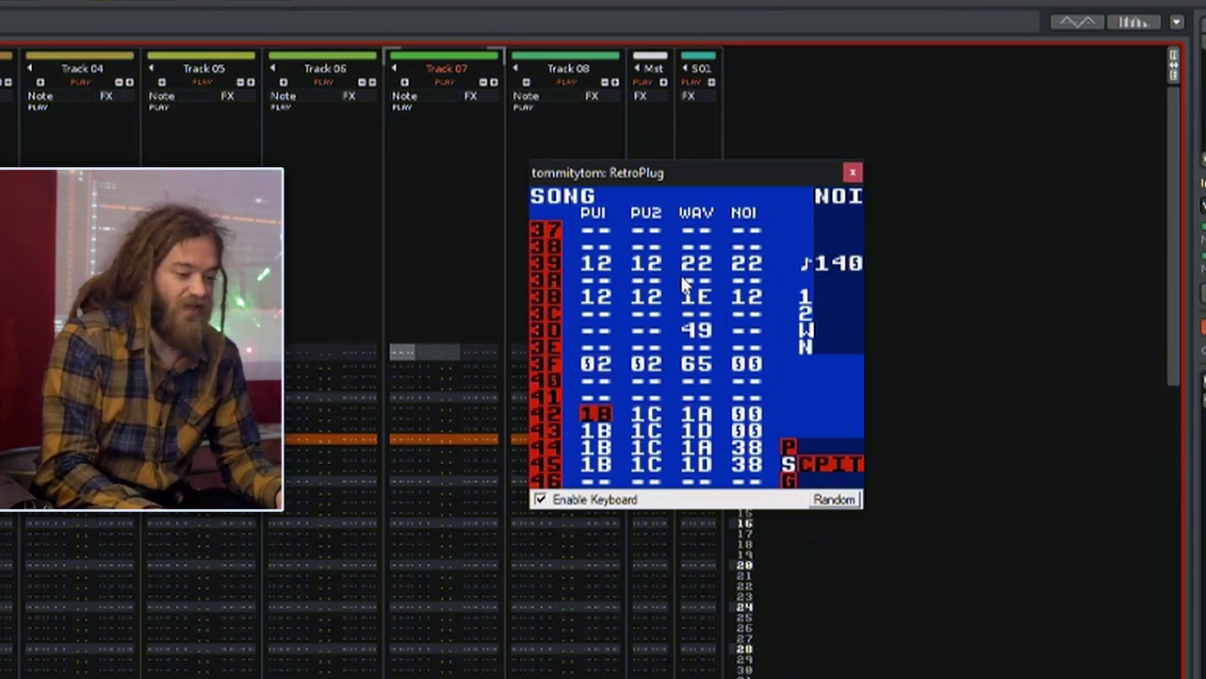
Paste the copied chain row into the empty LSDj song rows 62 to 66
key("Down")
key("Down")
key("Down")
key("Down")
key("Down")
key("Down")
key("Down")
key("Down")
key("Down")
key("Down")
key("Down")
key("Down")
key("Down")
key("Down")
key("Down")
key("Down")
key("Down")
key("Down")
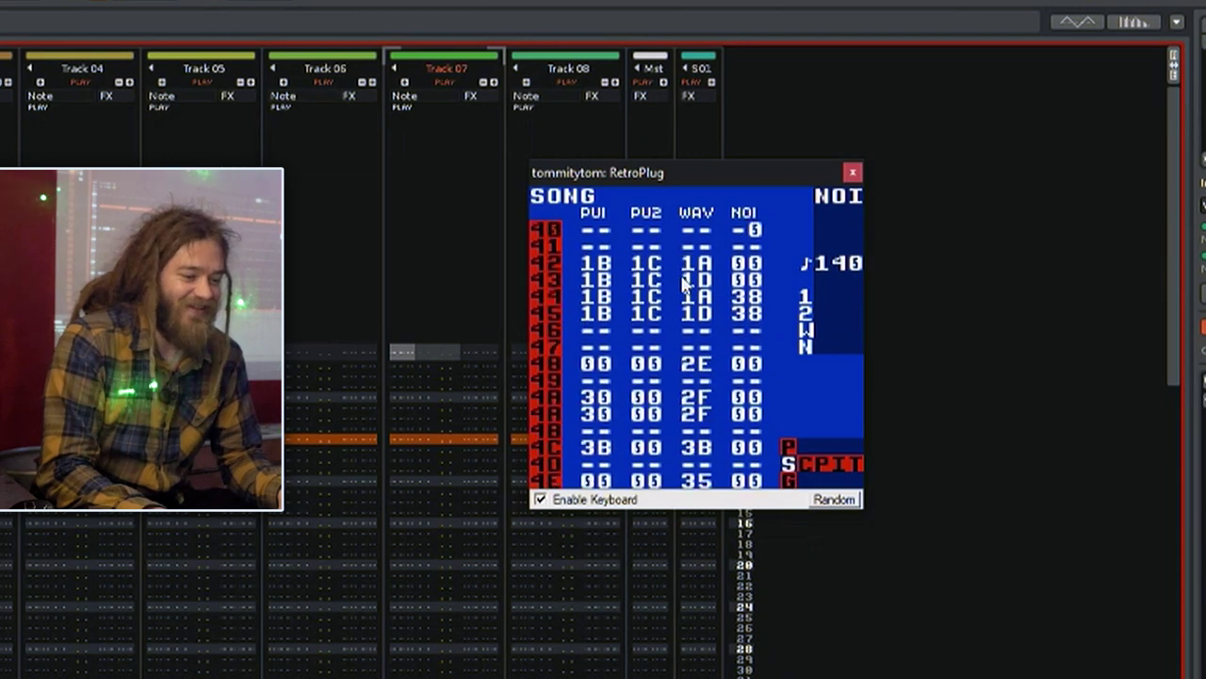
key("Down")
key("Down")
key("Down")
key("Down")
key("Down")
key("Down")
key("Down")
key("Down")
key("Up")
key("Up")
key("Up")
key("Up")
key("Up")
key("Up")
key("Up")
key("Up")
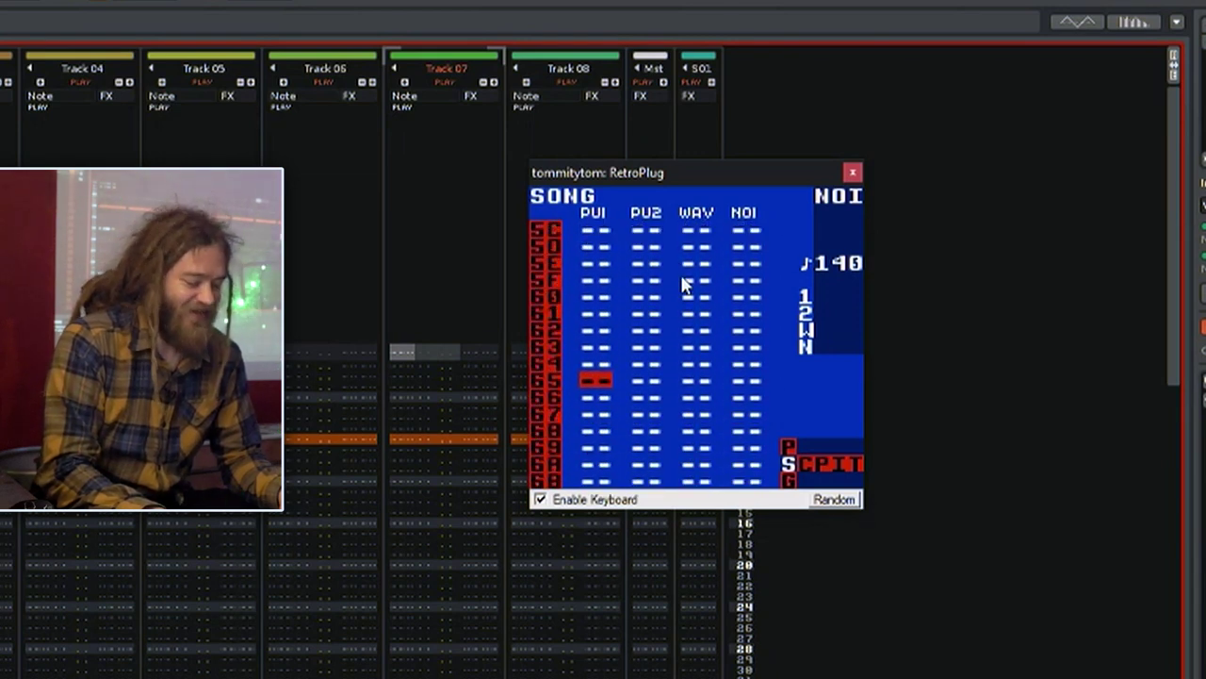
type("1B\t1C\t1A\t00")
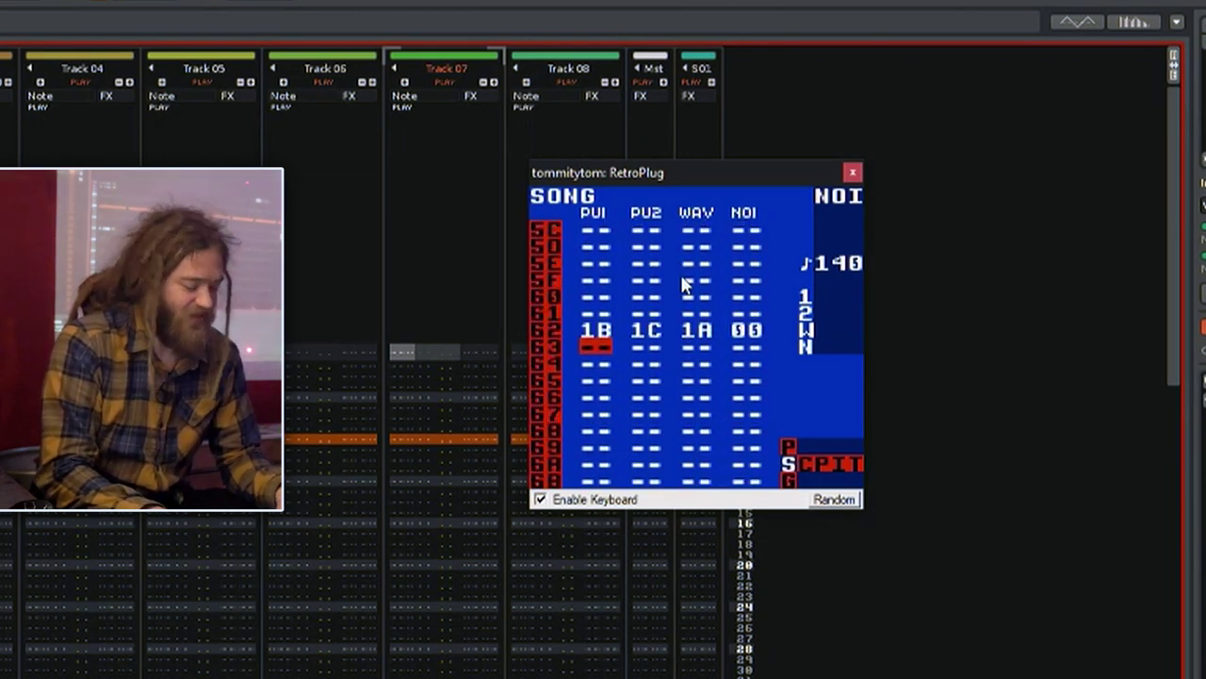
key("ctrl+v")
key("ctrl+v")
key("ctrl+v")
key("ctrl+z")
Select song rows 62 to 65 across all four channels and cut them
key("Down")
key("Up")
key("Up")
key("Up")
key("Up")
key("Up")
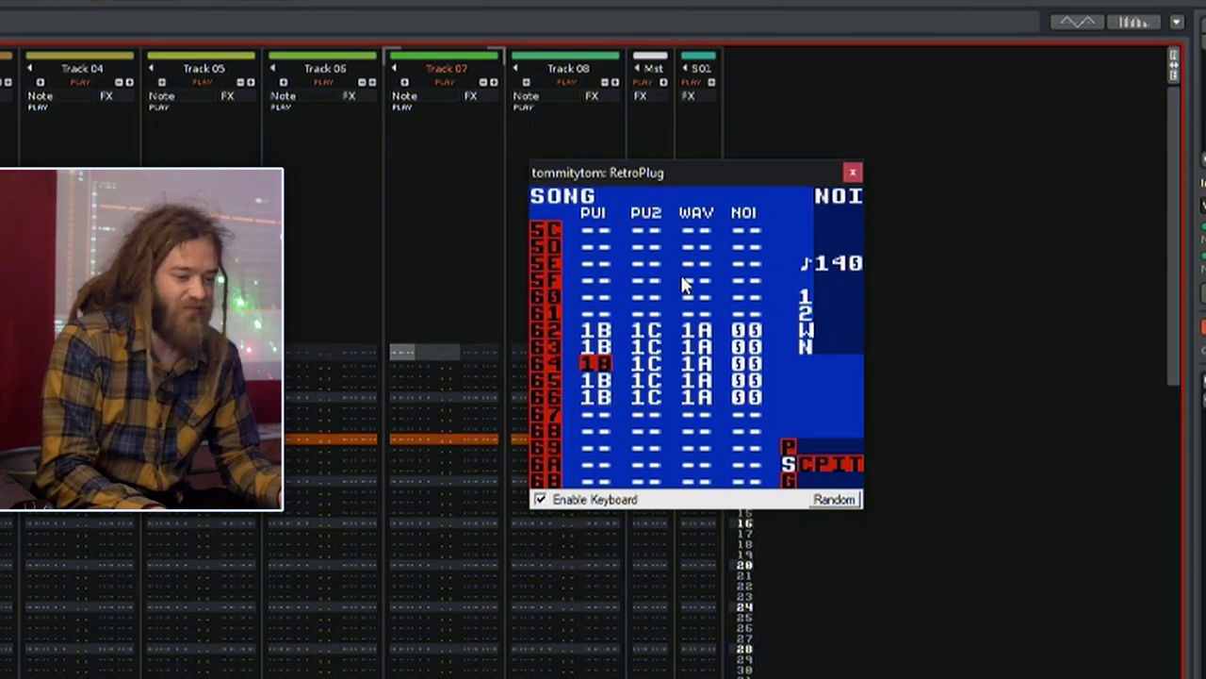
key("shift+Right")
key("shift+Right")
key("shift+Right")
key("shift+Down")
key("shift+Down")
key("shift+Down")
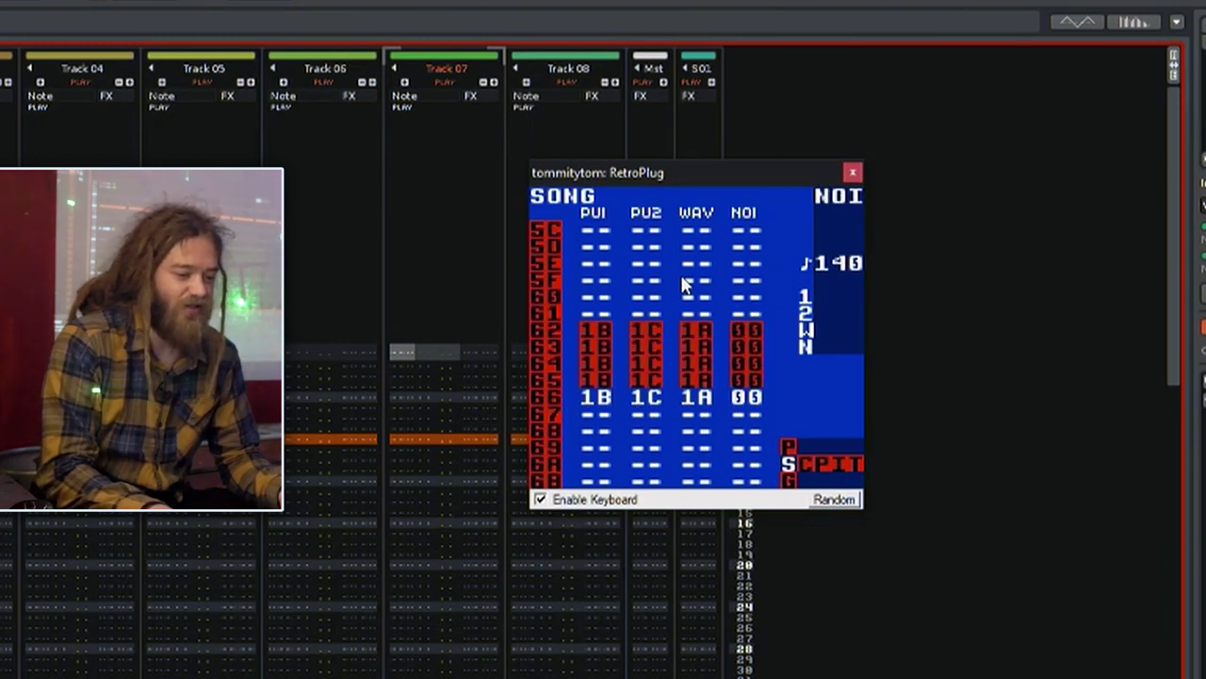
key("ctrl+x")
Cut the remaining chain row at row 62 across all four channels and move up to row 60
key("shift+Right")
key("shift+Right")
key("shift+Right")
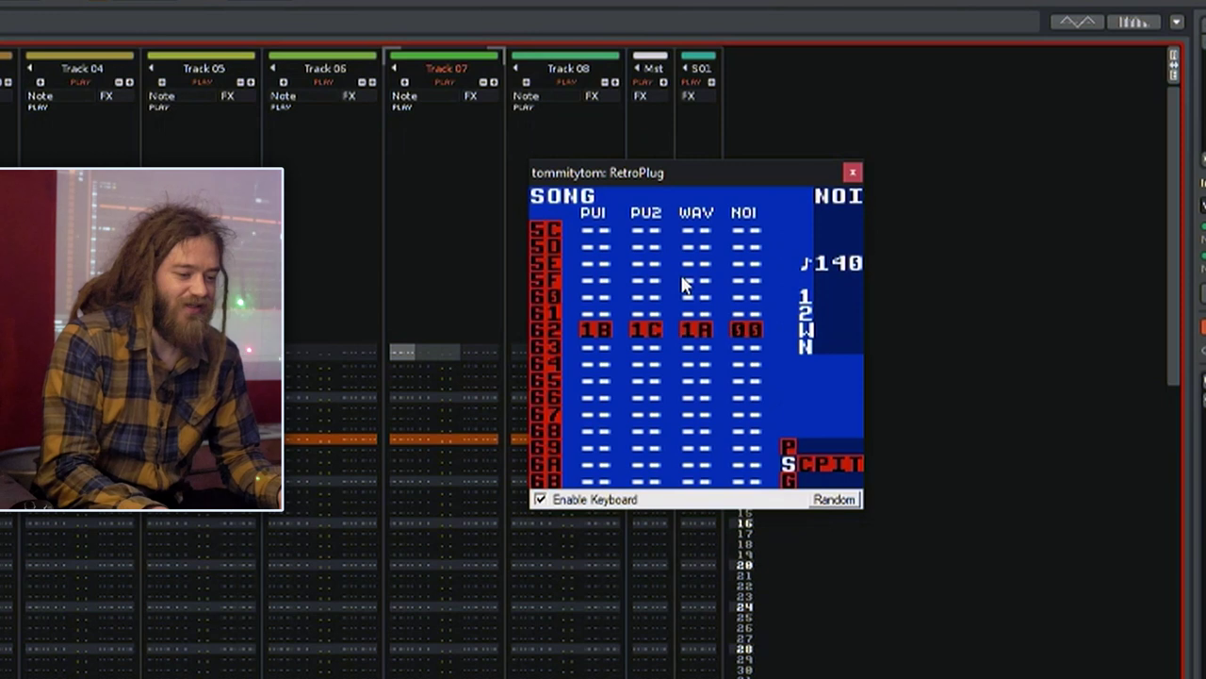
key("ctrl+x")
key("Up")
key("Up")
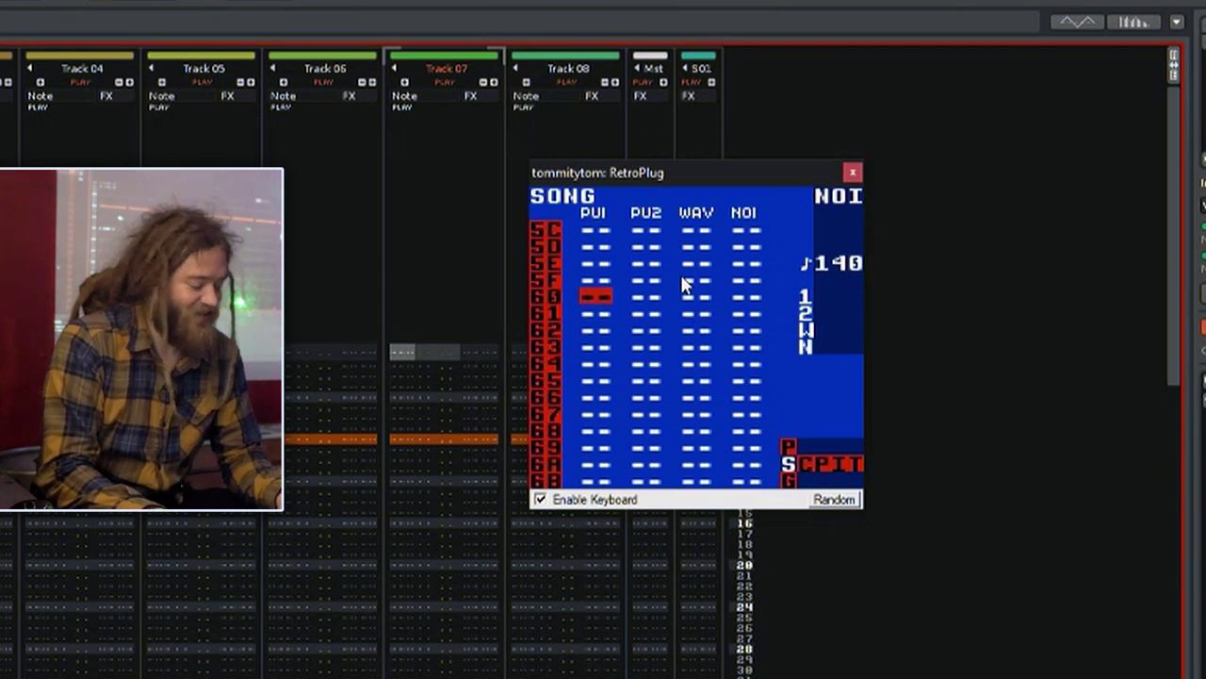
Try inserting chain 00 in row 60 of the PU1 column, clear it again and move up to row 5D
key("z")
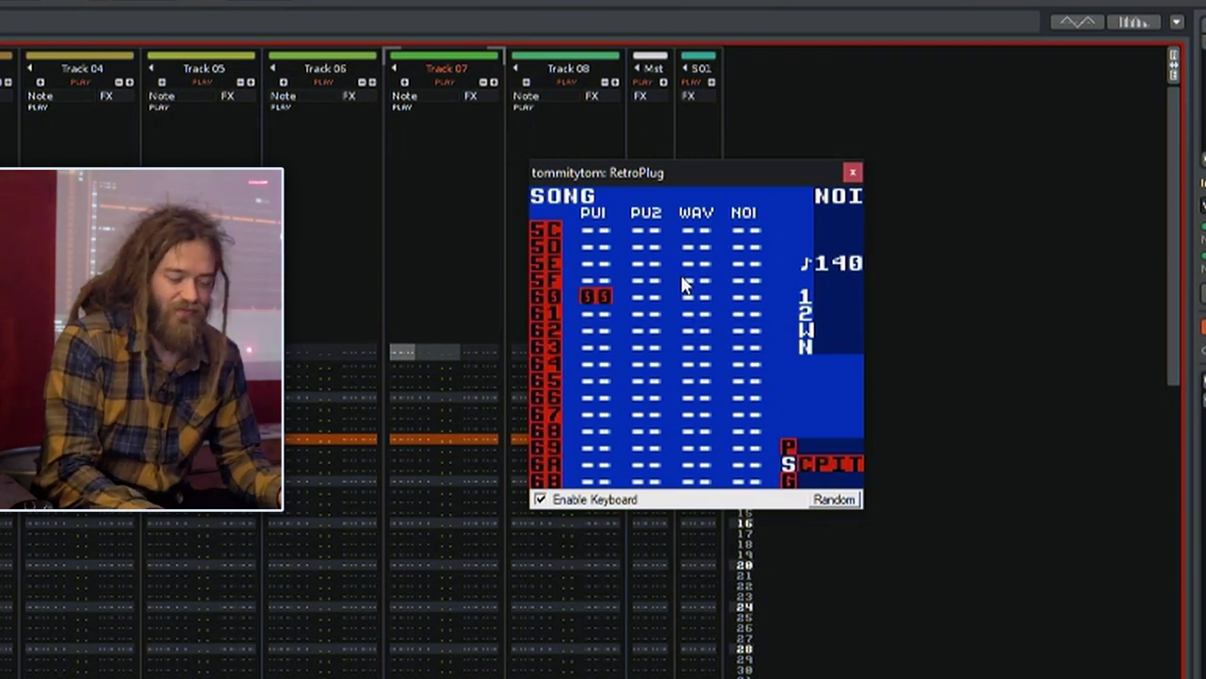
key("Up")
key("Up")
key("Down")
key("Down")
key("Right")
key("Left")
key("Up")
key("Up")
key("Up")
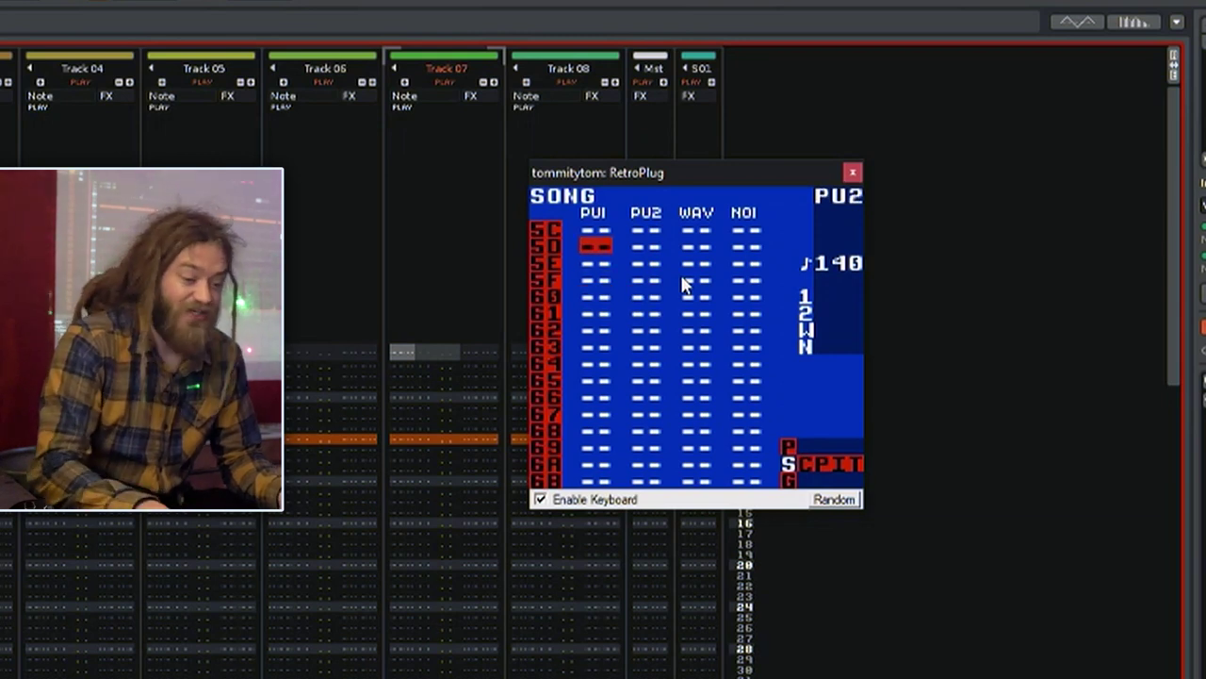
Jump back up through the LSDj song in large row steps to row 00
key("Page_Up")
key("Page_Up")
key("Page_Up")
key("Page_Up")
key("Page_Up")
key("Page_Up")
key("Up")
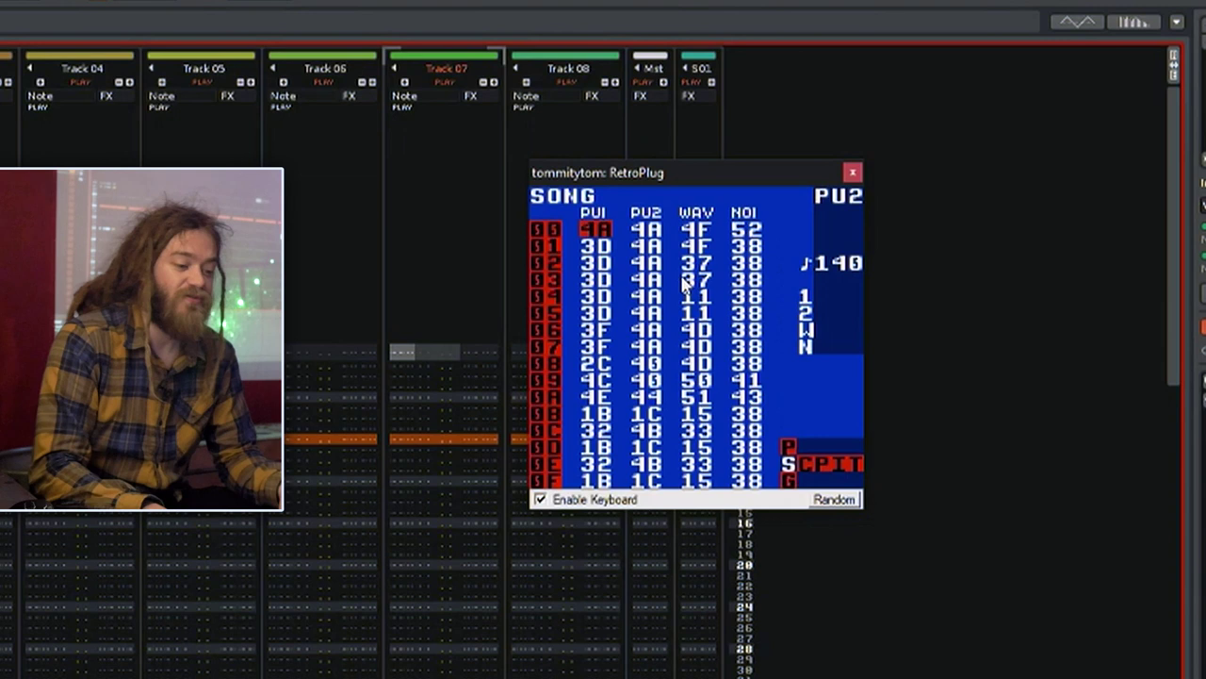
Page through the LSDj song rows down to the 50 to 5F range and return to row 00
key("Up")
key("Up")
key("Up")
key("Up")
key("Up")
key("Up")
key("Up")
key("Up")
key("Up")
key("Up")
key("Up")
key("Up")
key("Up")
key("Up")
key("Up")
key("Up")
key("Up")
key("Up")
key("Up")
key("Up")
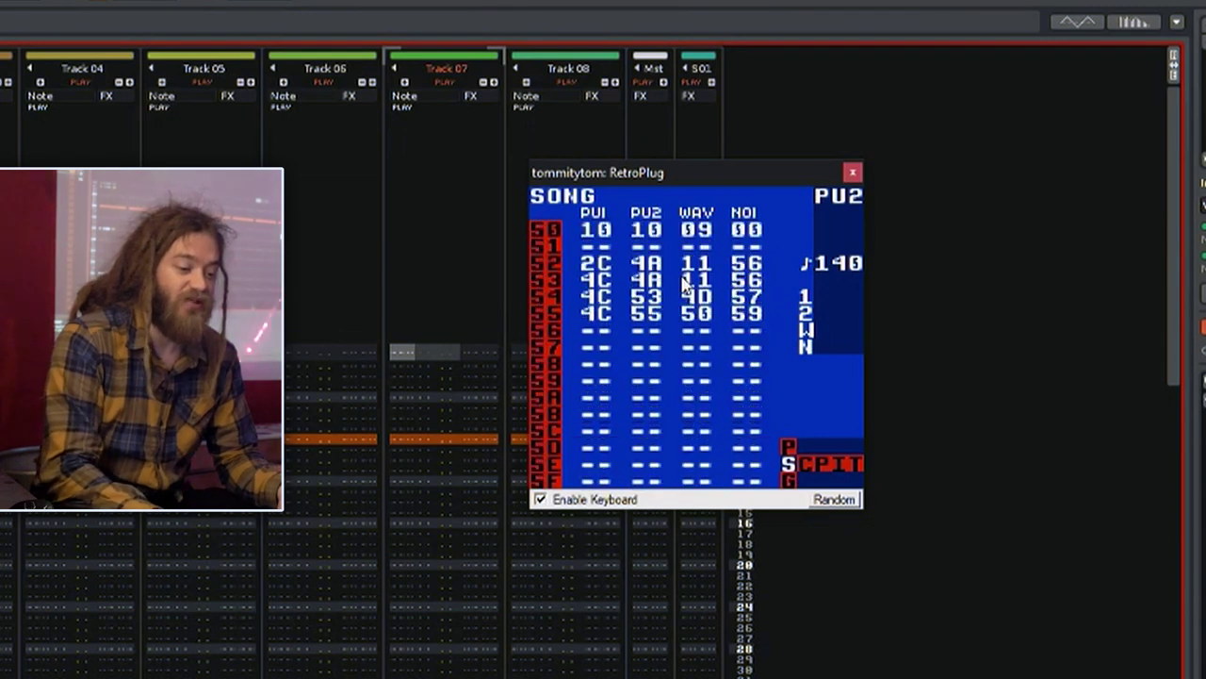
key("Page_Up")
key("Page_Up")
key("Page_Down")
key("Page_Down")
key("Page_Down")
key("Page_Up")
key("Page_Up")
key("Page_Up")
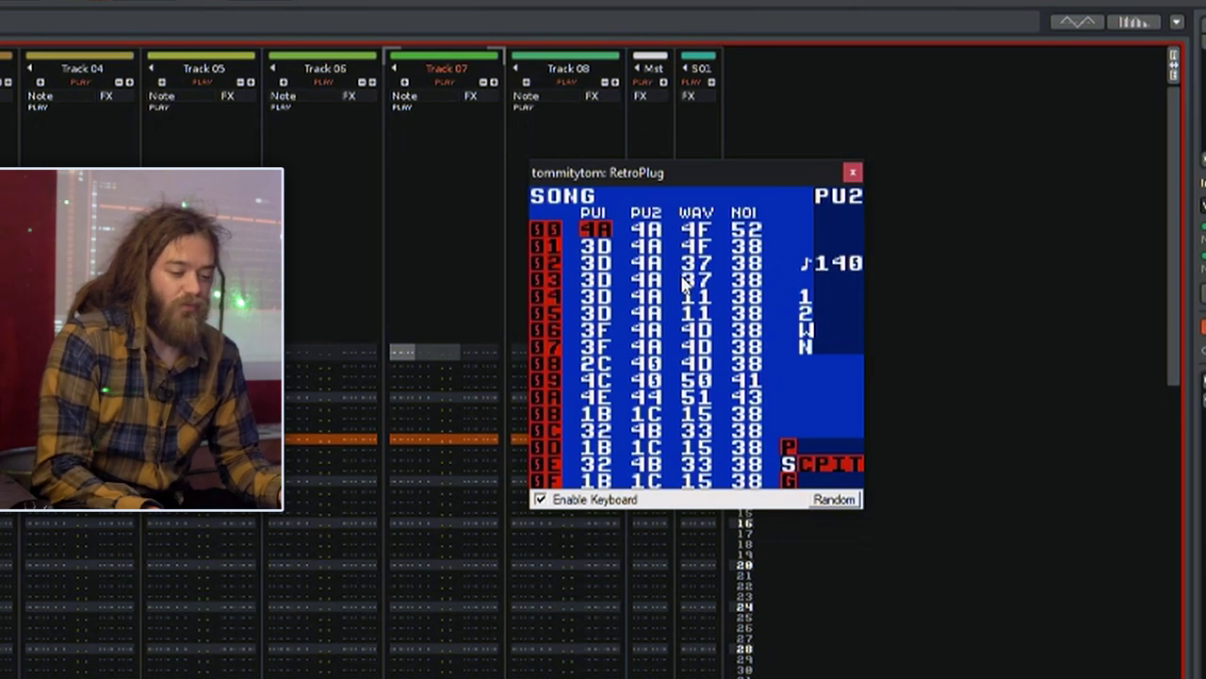
Move the song cursor down row by row to row 05 of the PU1 column
key("Down")
key("Down")
key("Down")
key("Down")
key("Down")
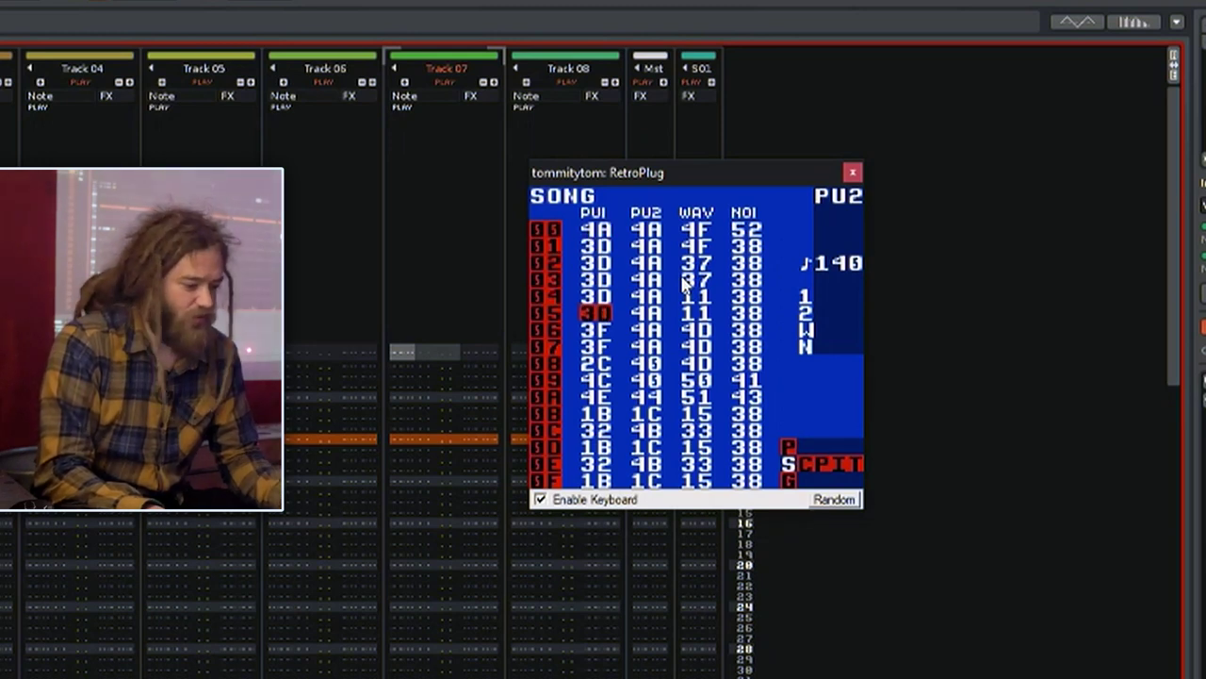
Switch to buttons.json in Sublime Text and move down to the key mappings in its lsdj section
key("alt+Tab")
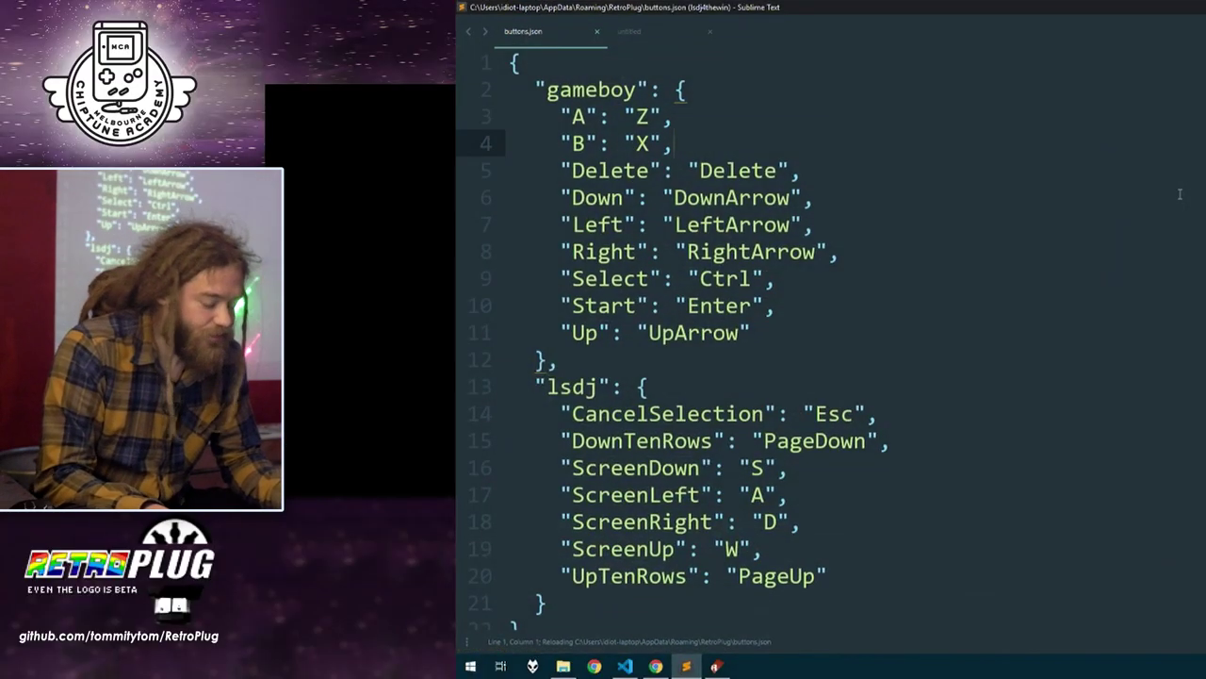
key("Down")
key("Down")
key("Down")
key("Down")
key("Down")
key("Down")
key("Down")
key("Down")
key("Down")
key("Down")
key("Down")
key("Down")
key("Down")
key("Down")
key("Down")
key("Down")
key("Down")
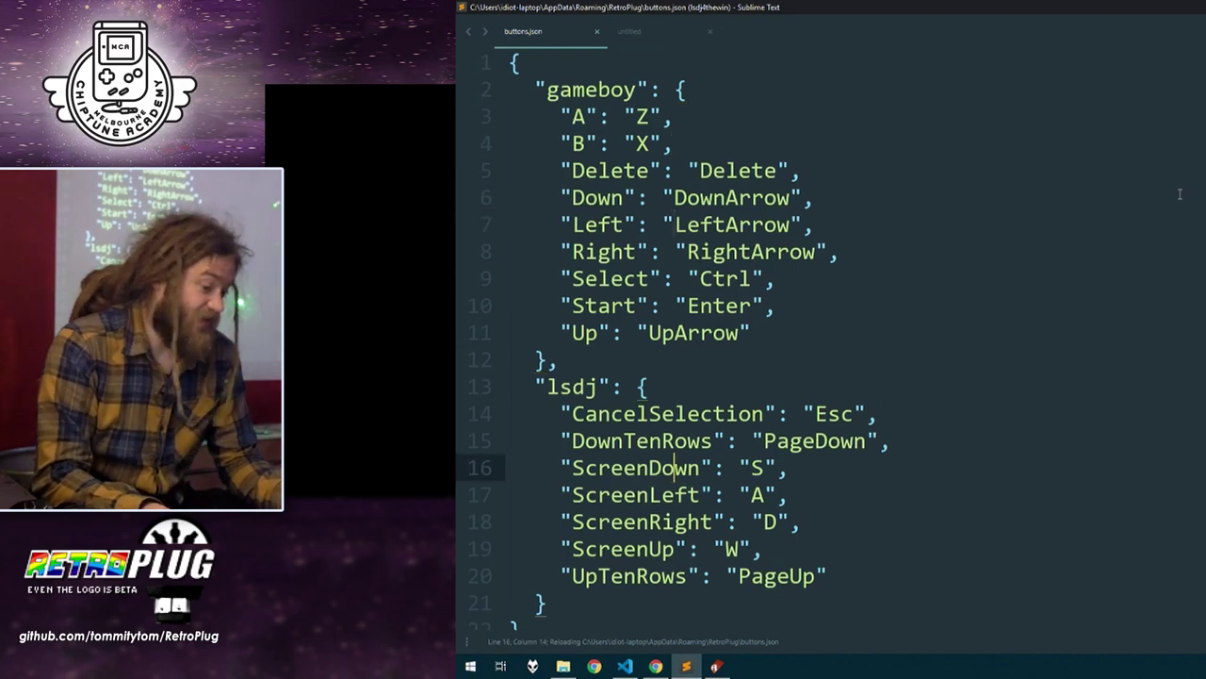
Highlight the lsdj mapping lines from UpTenRows up to CancelSelection in buttons.json
key("Up")
key("shift+Up")
key("shift+Up")
key("shift+Up")
key("shift+Up")
key("shift+Up")
key("shift+Up")
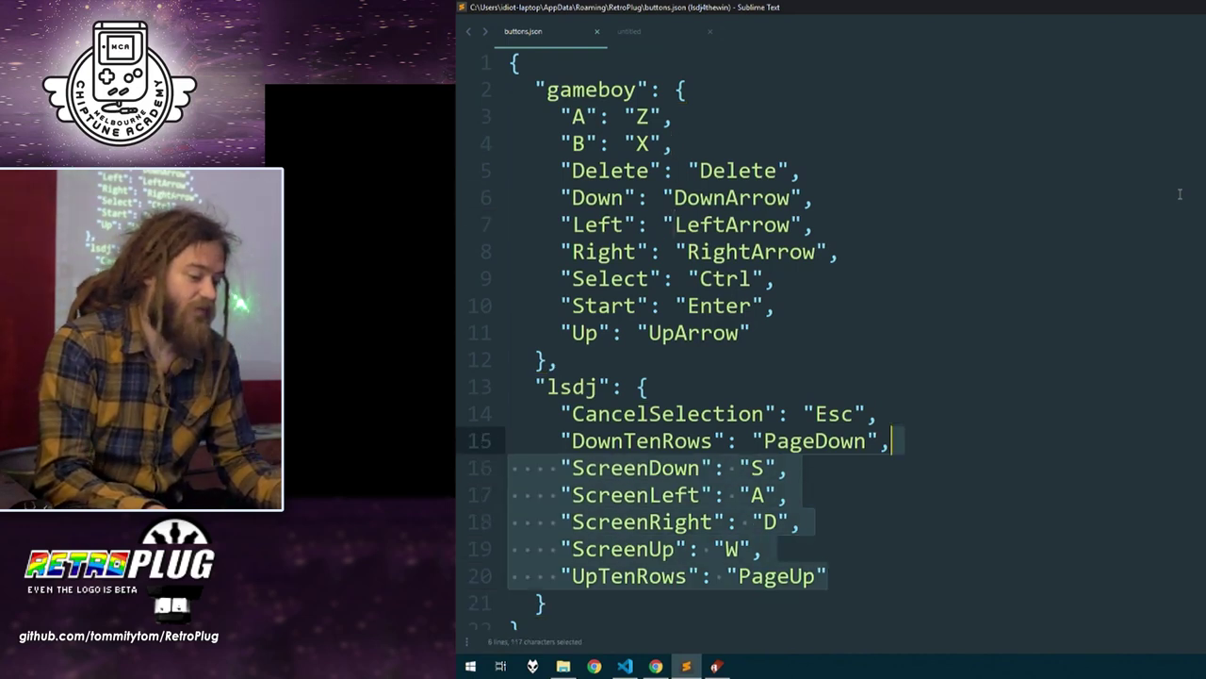
key("shift+Home")
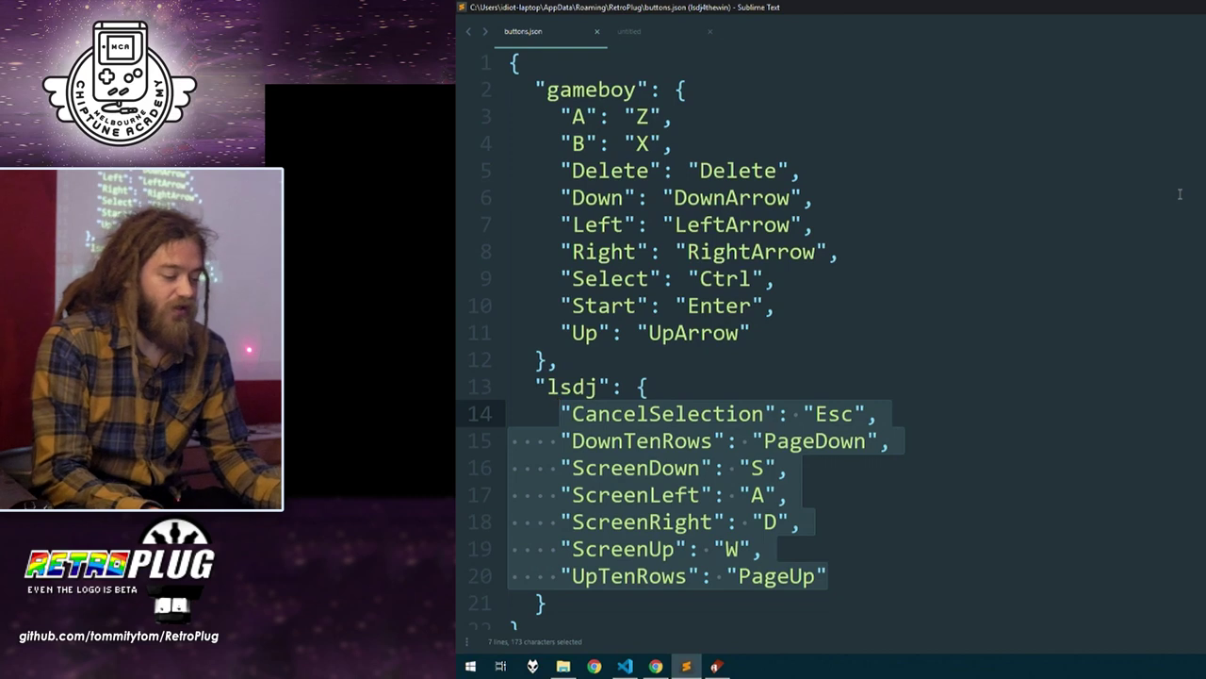
Switch from the key mapping file to RetroPlug and view the song, phrase and groove screens
key("alt+Tab")
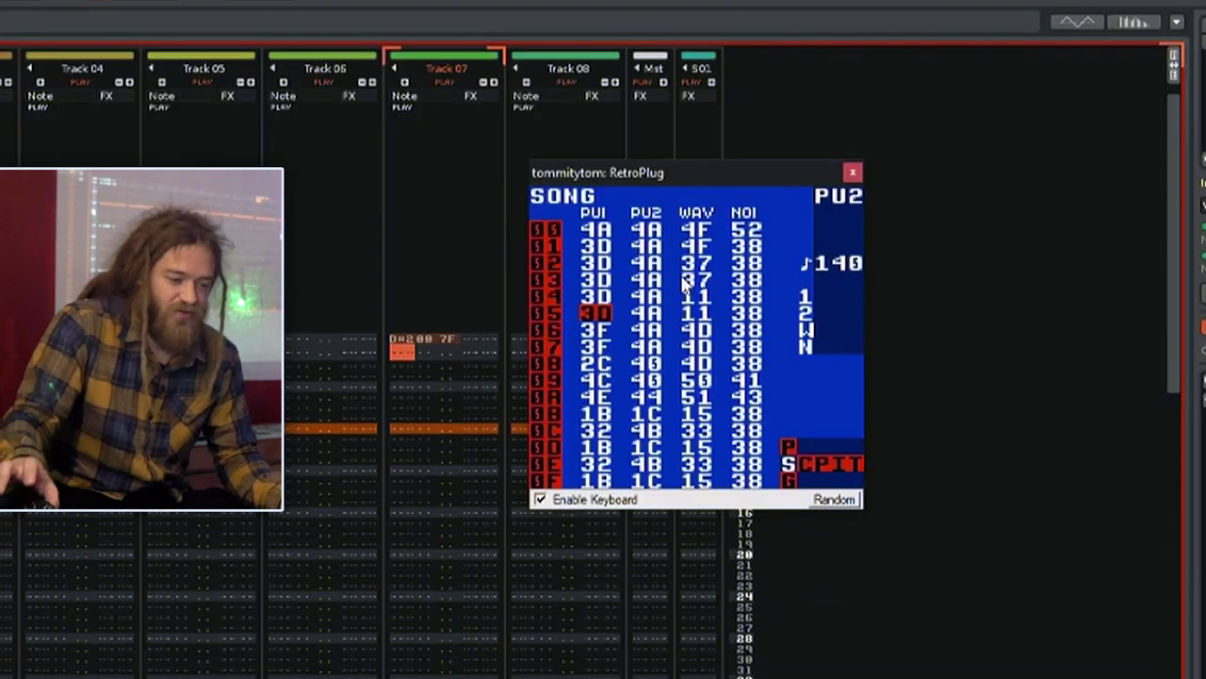
key("shift+Right")
key("shift+Right")
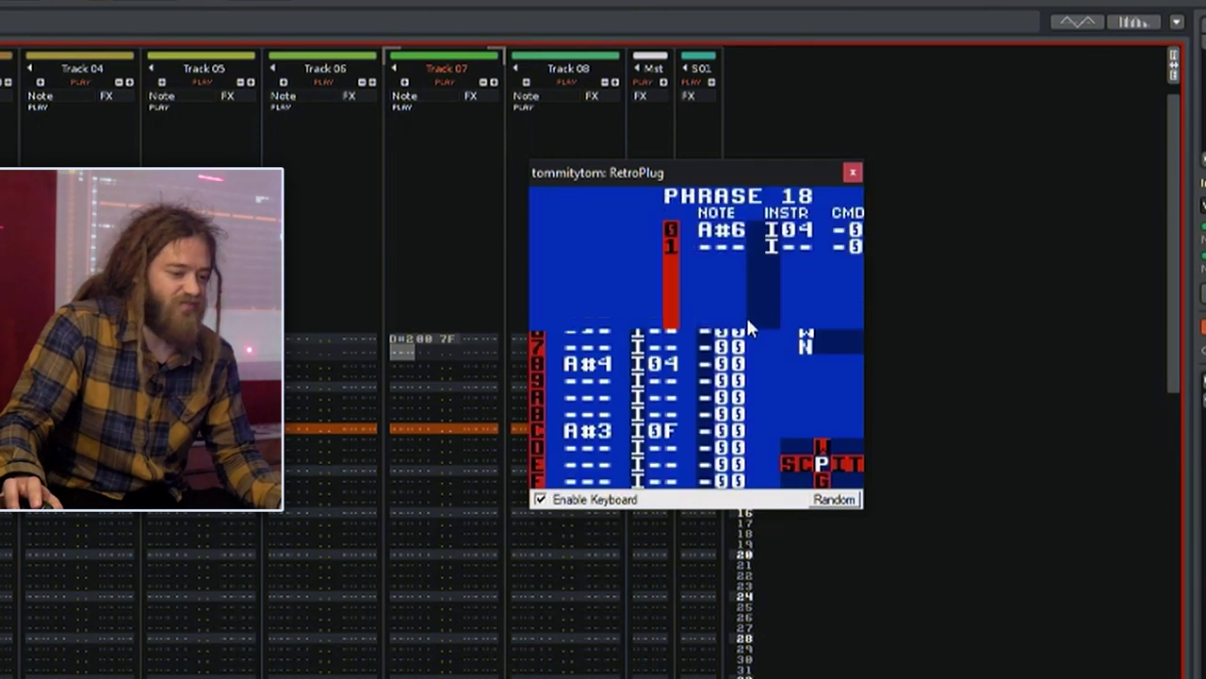
key("shift+Up")
key("shift+Down")
key("shift+Down")
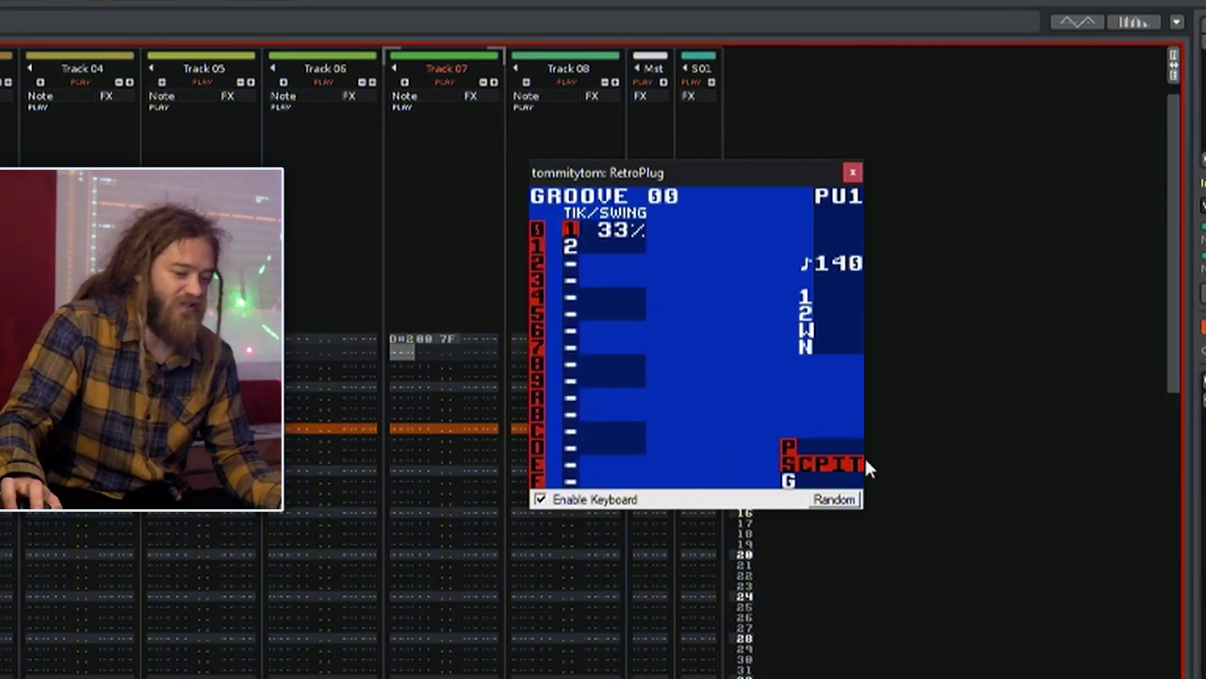
key("shift+Up")
key("shift+Up")
key("shift+Down")
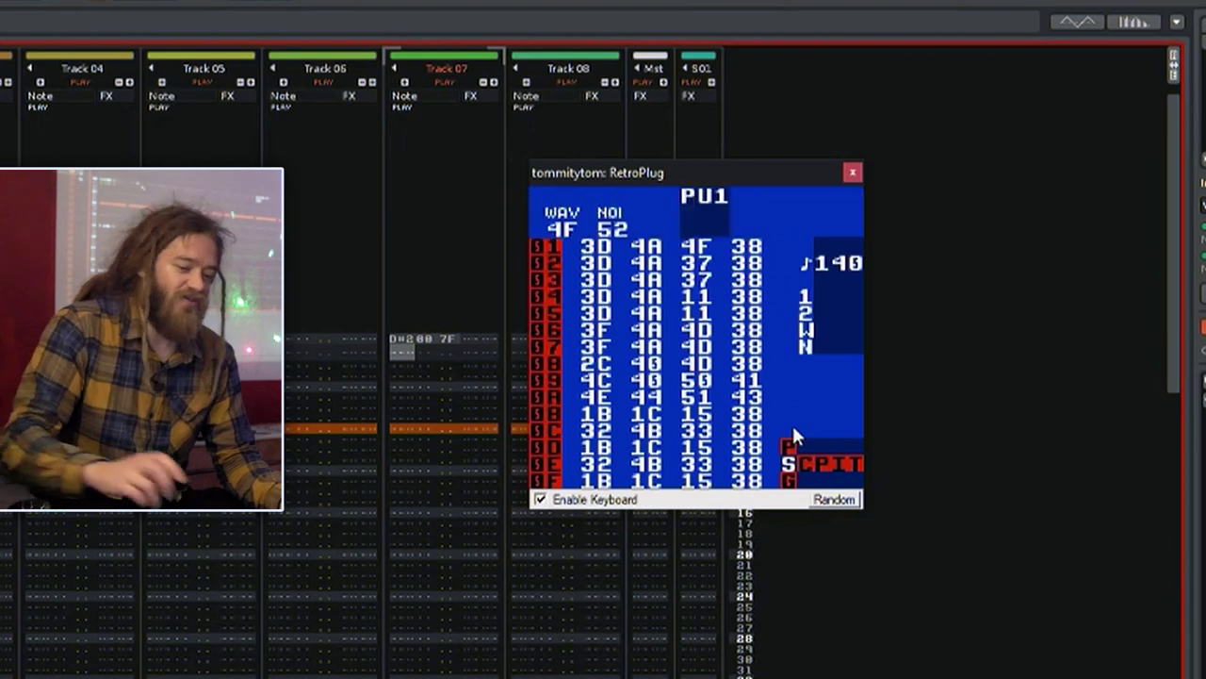
Step through the neighbouring LSDj screens in every direction from the song screen and return to it
key("shift+Right")
key("shift+Left")
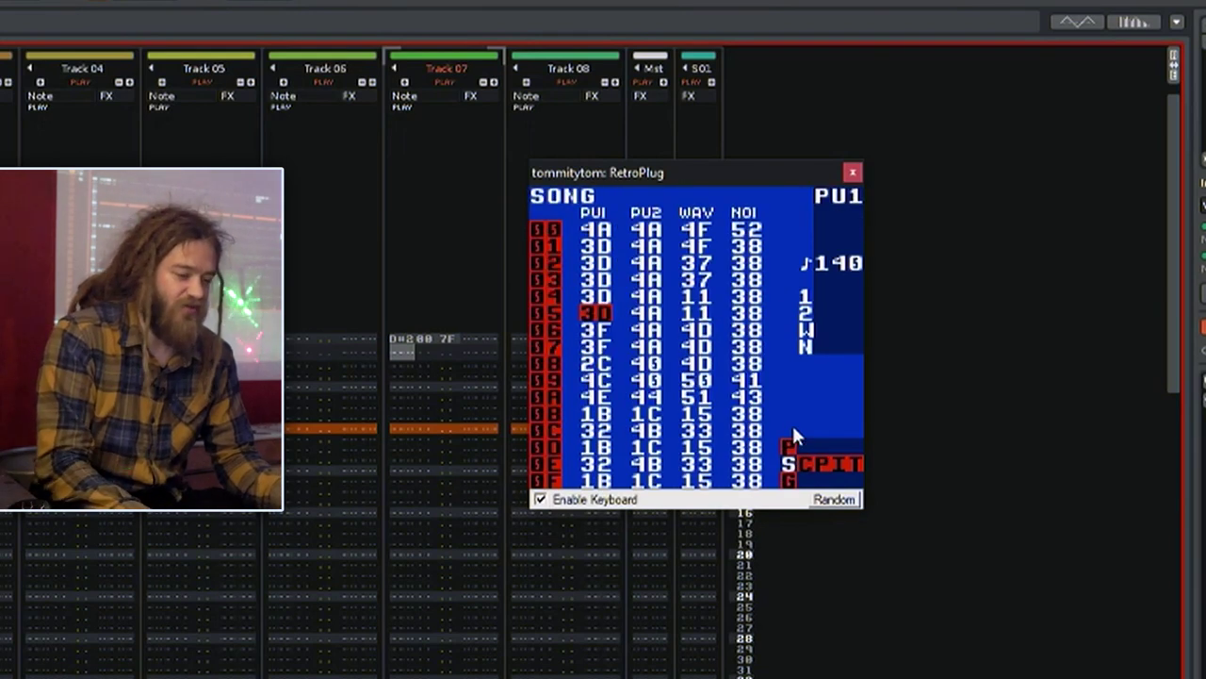
key("shift+Right")
key("shift+Right")
key("shift+Right")
key("shift+Left")
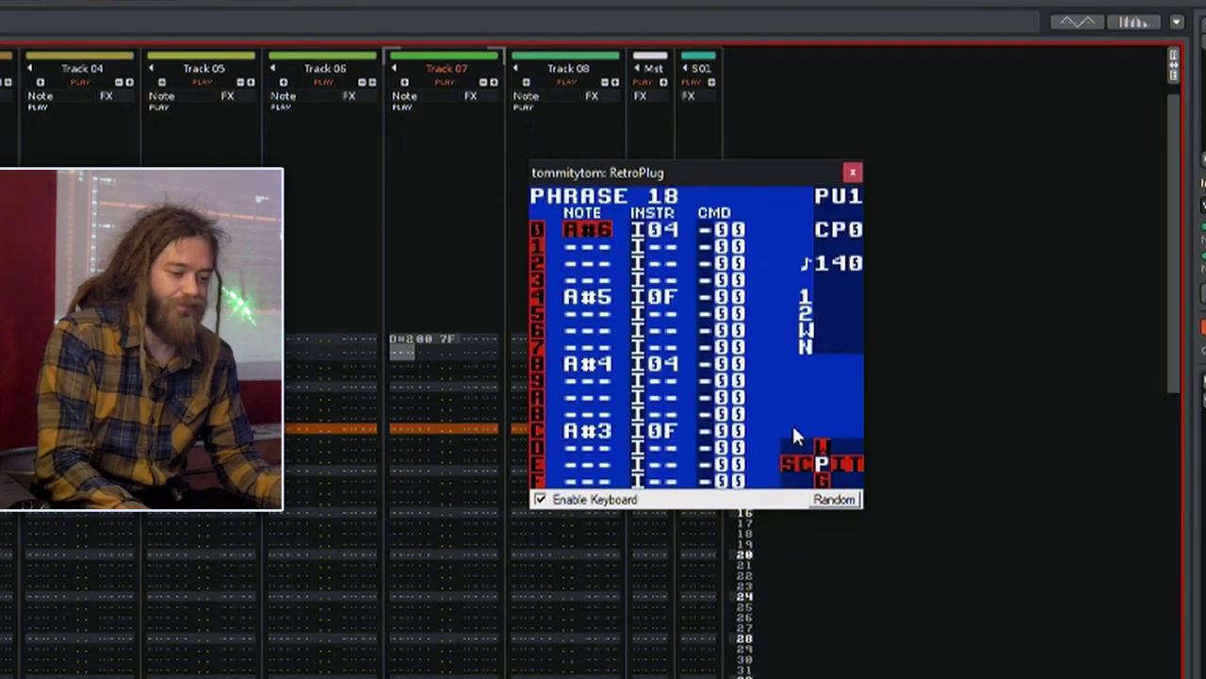
key("shift+Left")
key("shift+Left")
key("shift+Up")
key("shift+Down")
key("shift+Down")
key("shift+Up")
Jump down the song's PU1 column ten rows at a time to row 55
key("Up")
key("Page_Down")
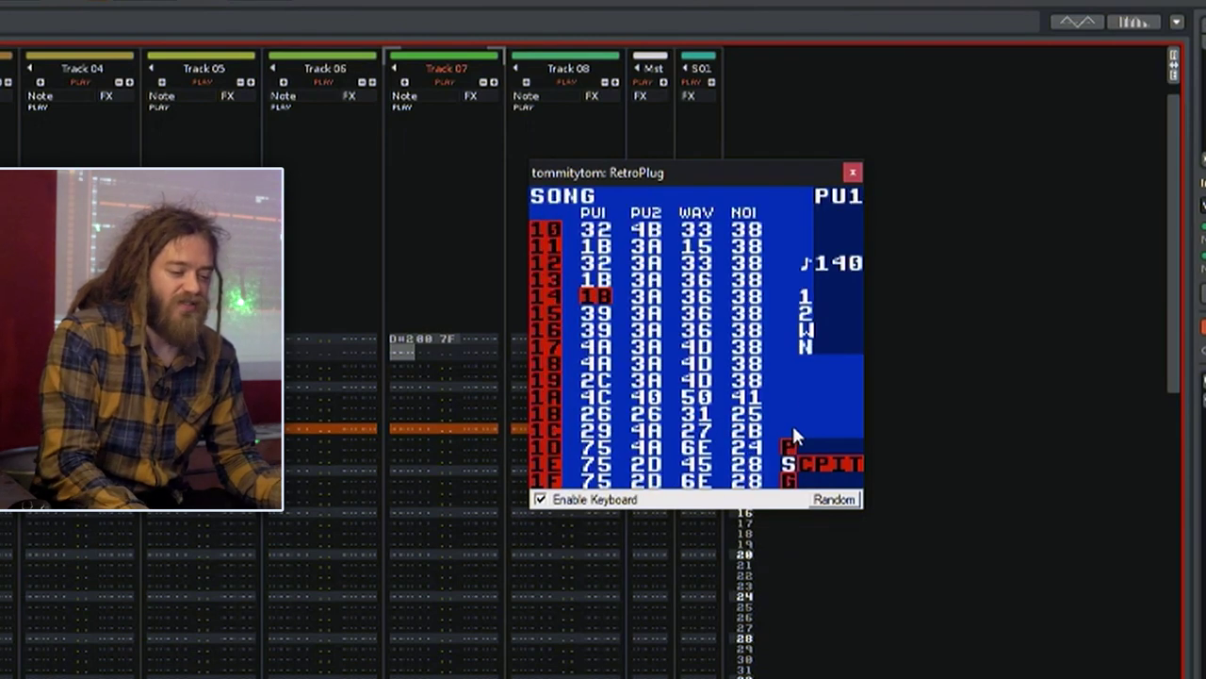
key("Page_Down")
key("Page_Down")
key("Page_Down")
key("Page_Down")
key("Down")
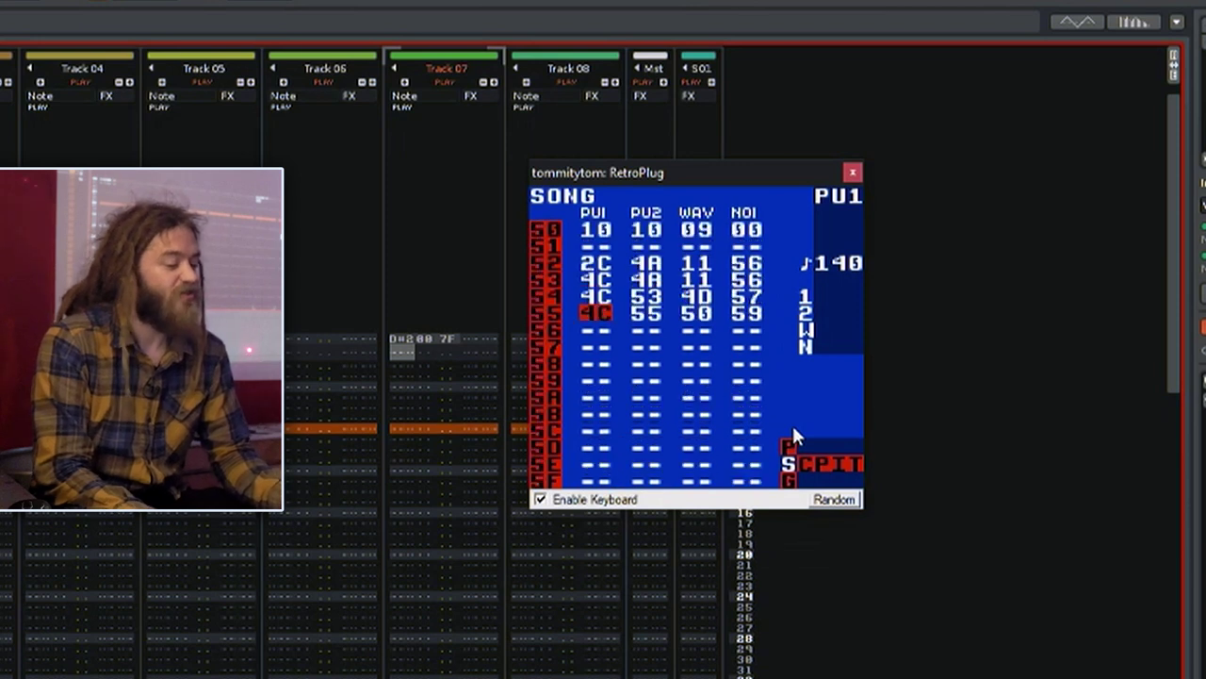
key("Down")
key("Up")
Mark a block from the PU1 cell of row 55 up to row 52 across all four channels and copy it
key("shift+Right")
key("shift+Right")
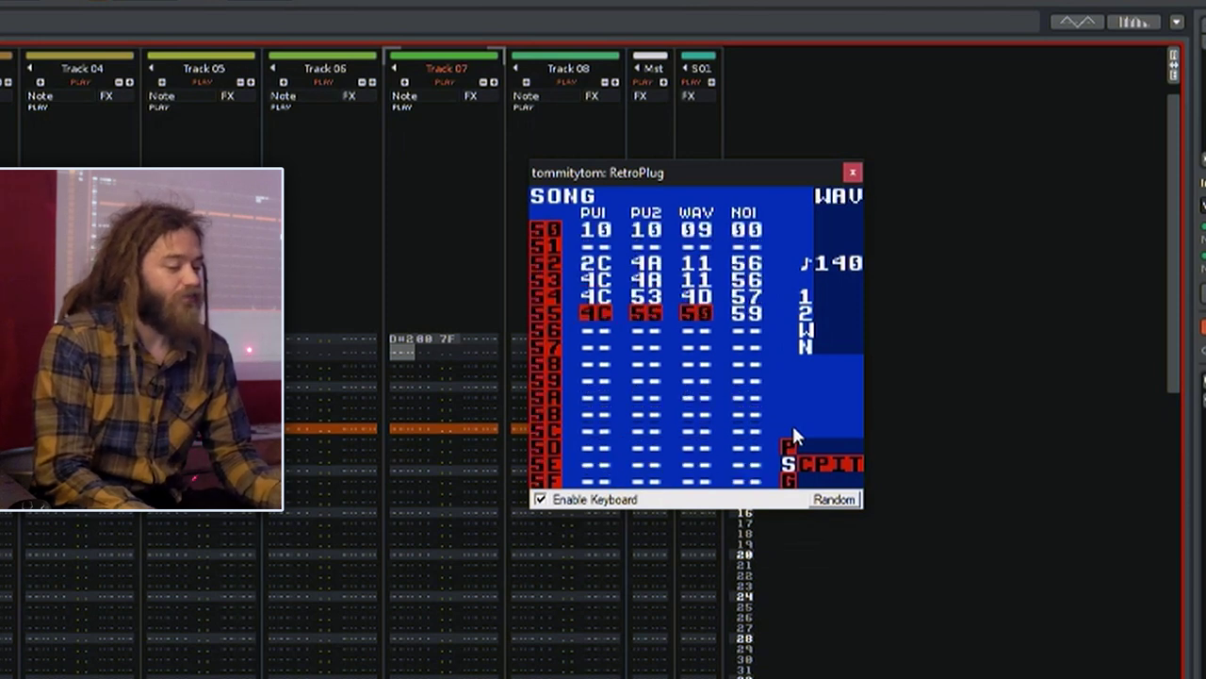
key("Right")
key("Up")
key("Up")
key("Up")
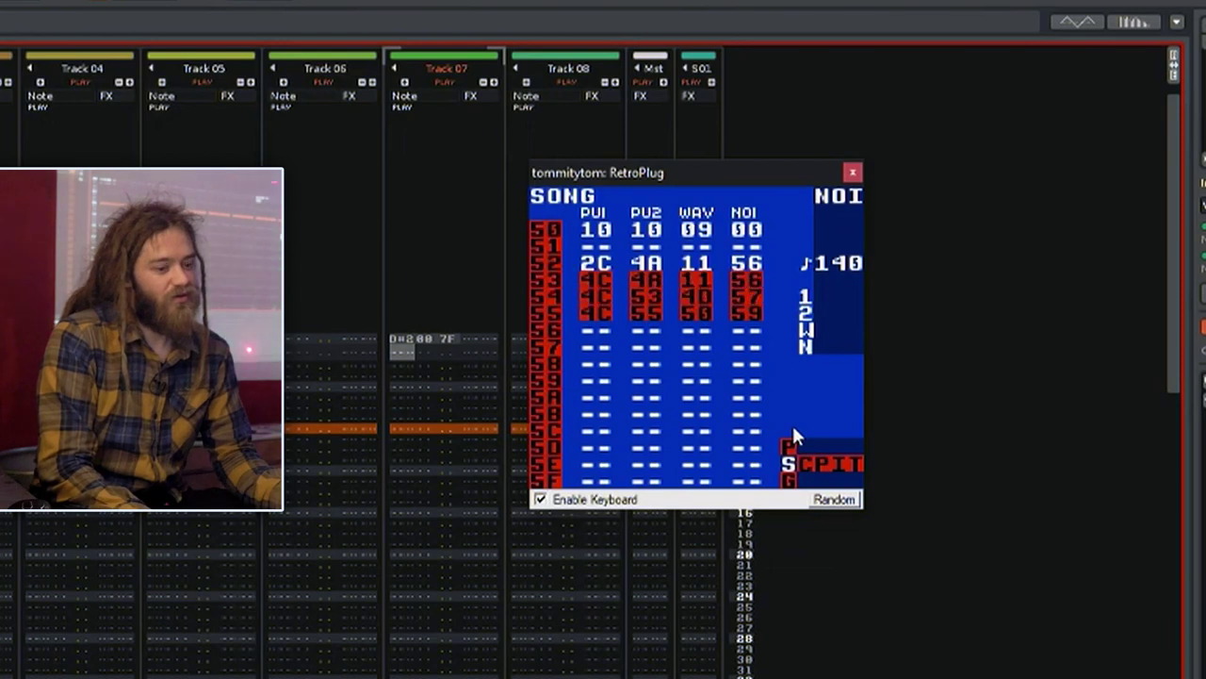
key("x")
Mark song rows 52 to 55 again from PU1 to NOI, starting at row 52, and copy the block
key("Down")
key("Up")
key("Up")
key("Up")
key("Up")
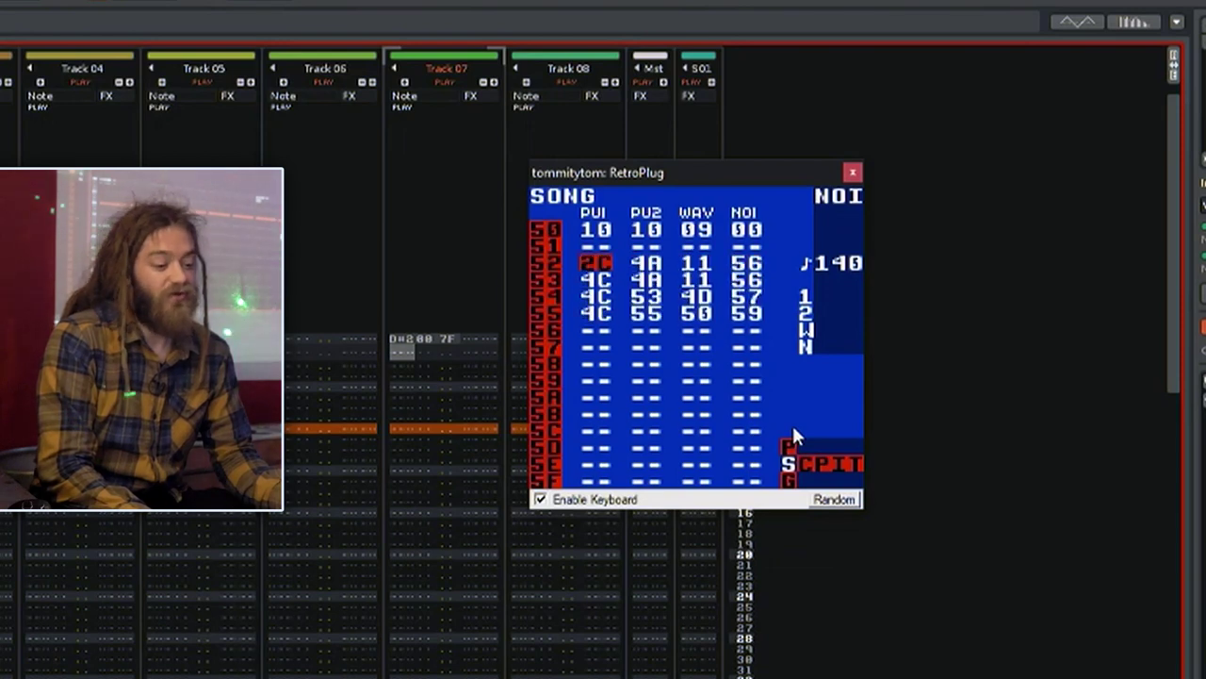
key("shift+Right")
key("shift+Right")
key("shift+Right")
key("Down")
key("Down")
key("Down")
key("Down")
key("x")
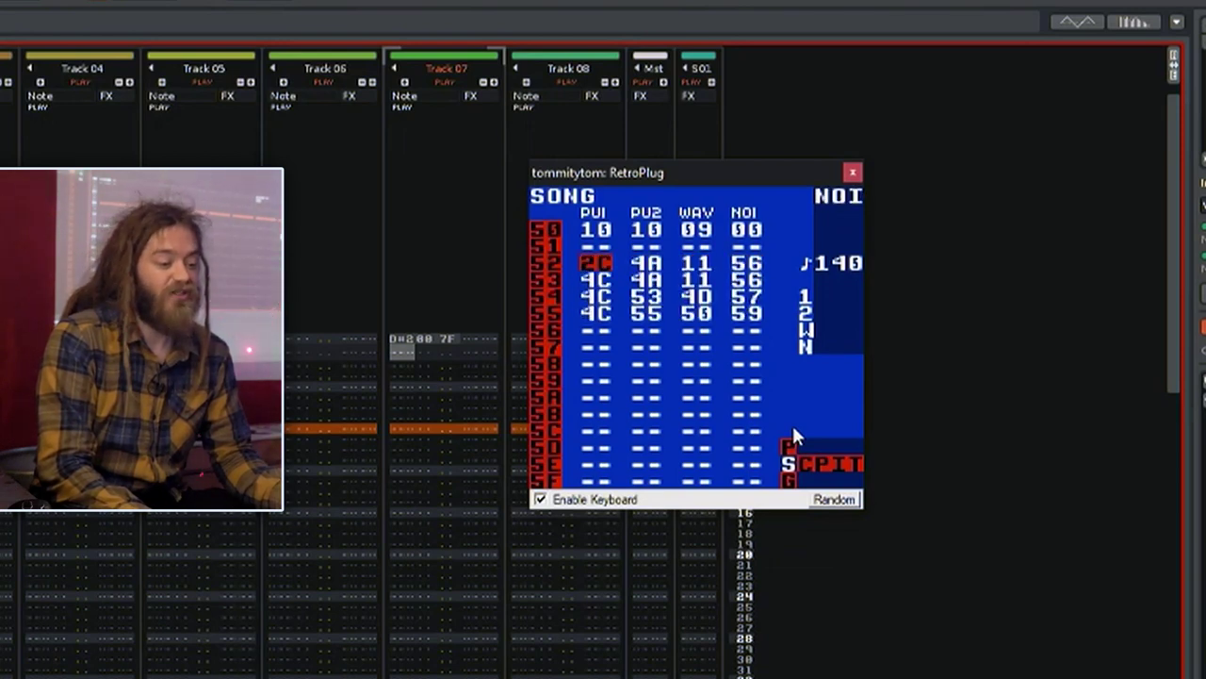
Move around the song grid and return the cursor to the PU1 cell of row 00
key("Up")
key("Up")
key("Down")
key("Down")
key("Right")
key("Right")
key("Right")
key("Left")
key("Left")
key("Left")
key("Down")
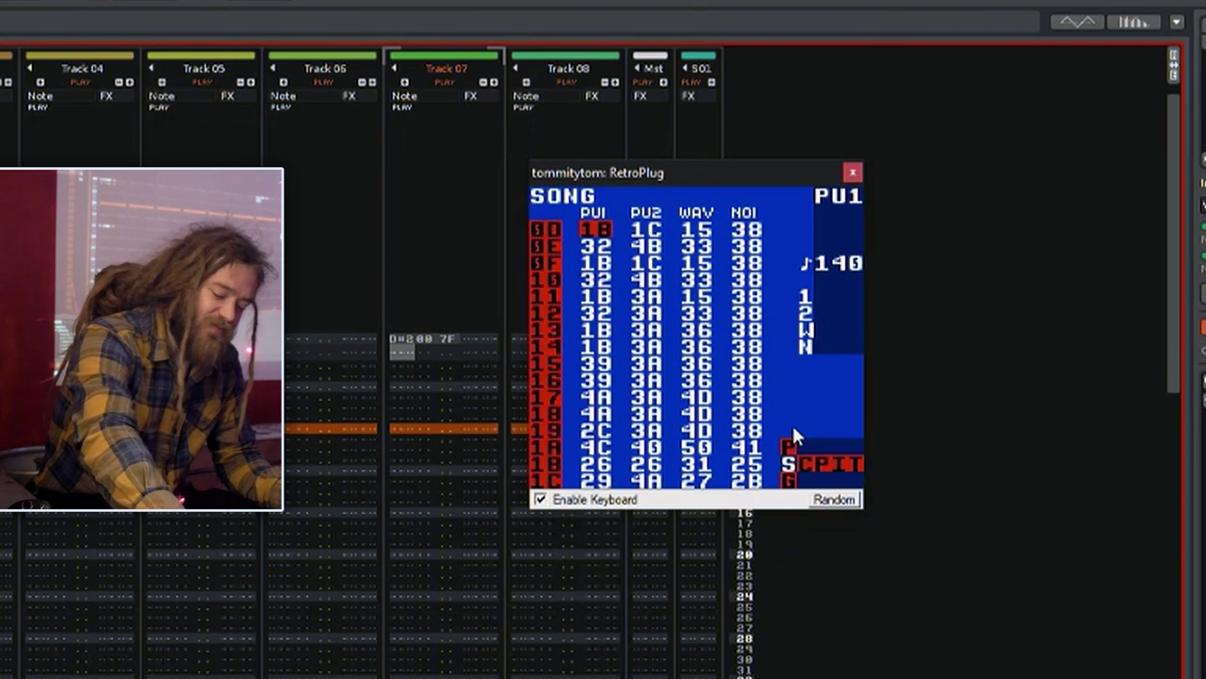
key("shift+Up")
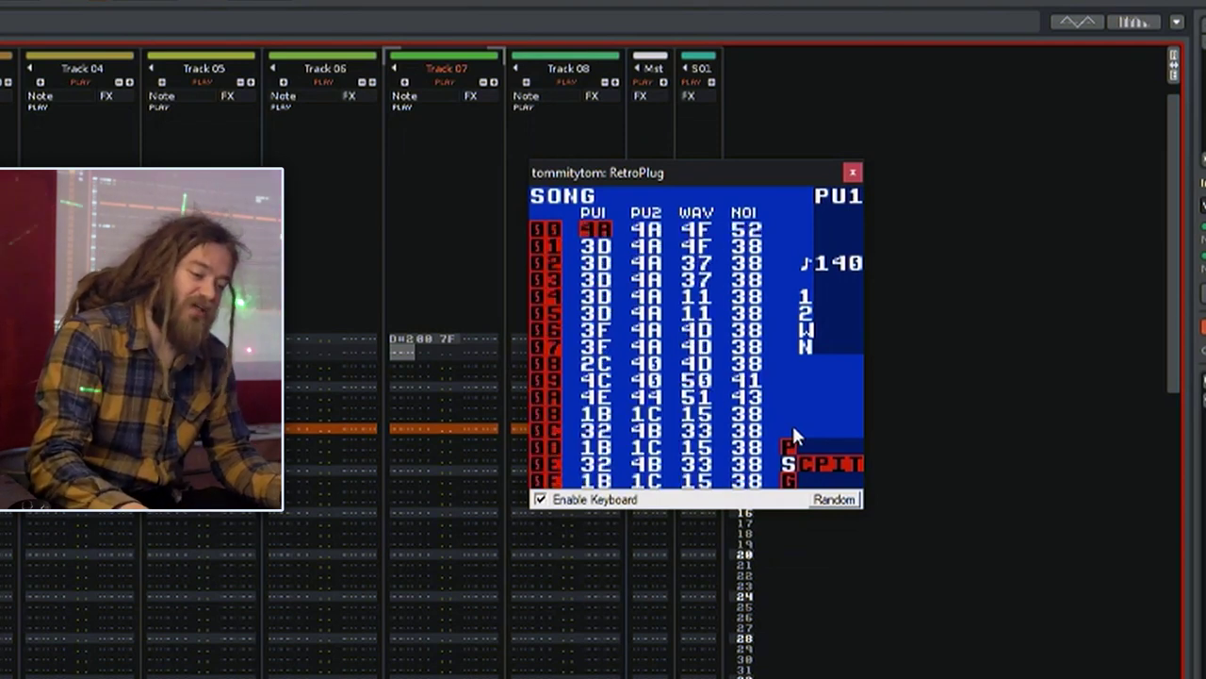
key("Page_Down")
key("Page_Down")
key("Page_Up")
key("Page_Up")
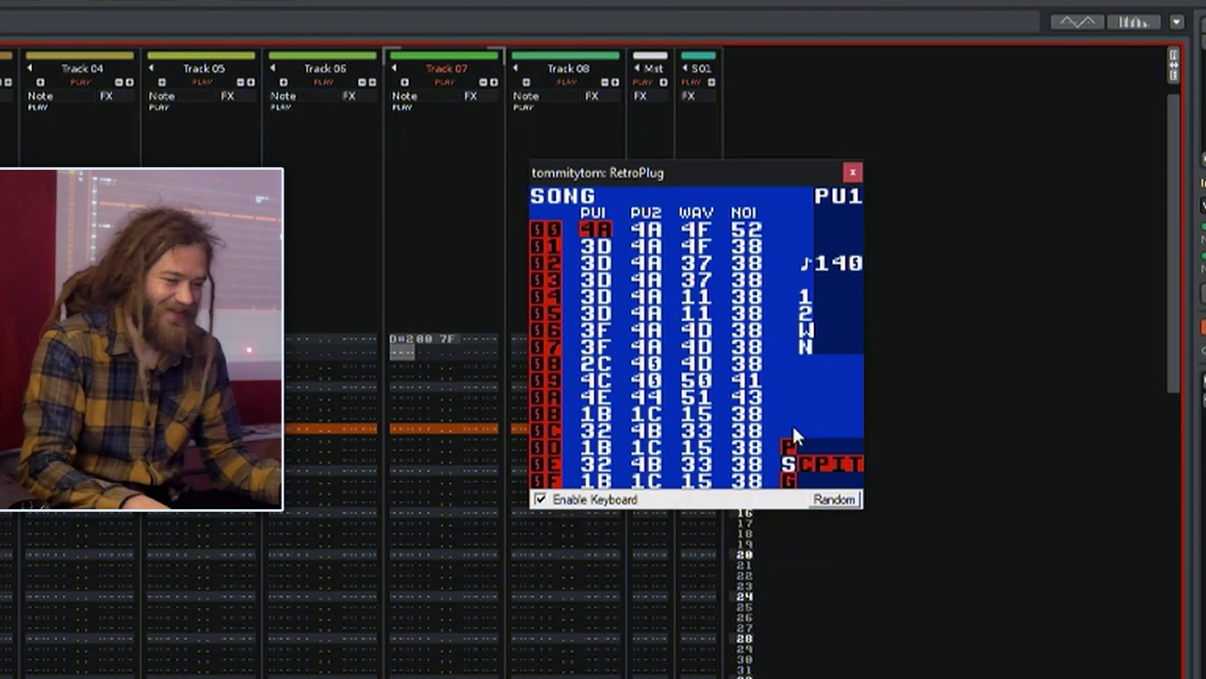
key("Down")
key("Down")
key("Down")
key("Down")
key("Page_Down")
key("Page_Down")
key("Page_Down")
key("ctrl+Down")
key("ctrl+Down")
key("ctrl+Down")
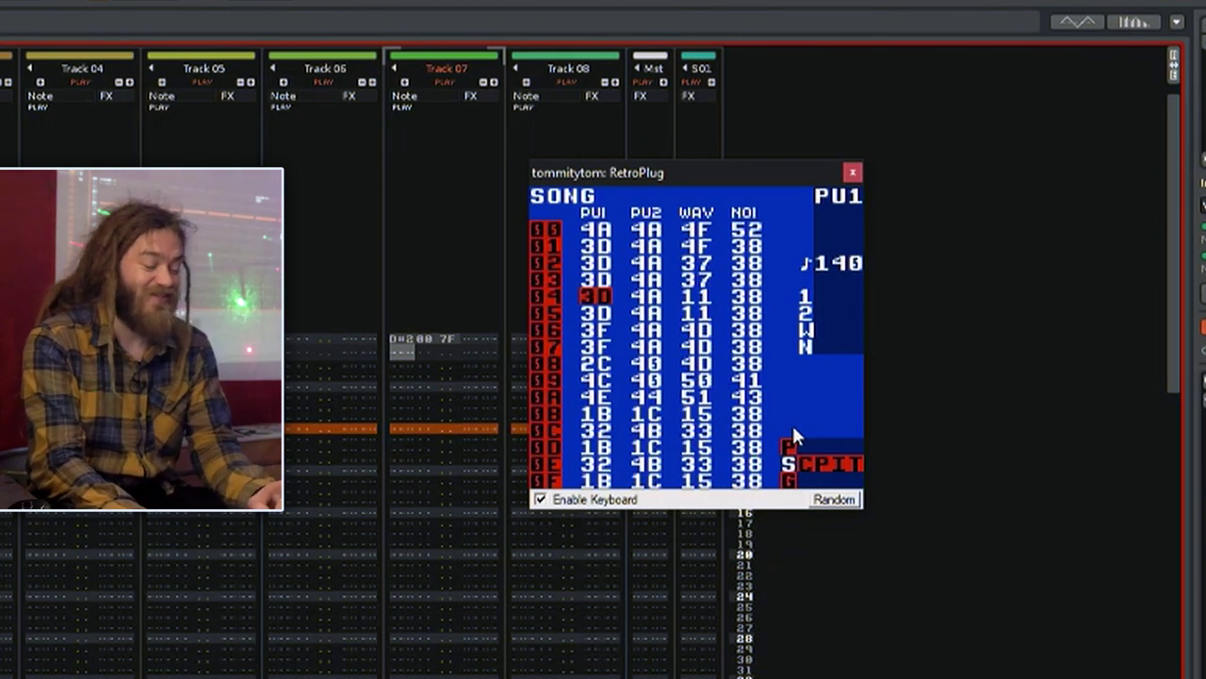
key("Up")
key("Up")
key("Up")
key("Up")
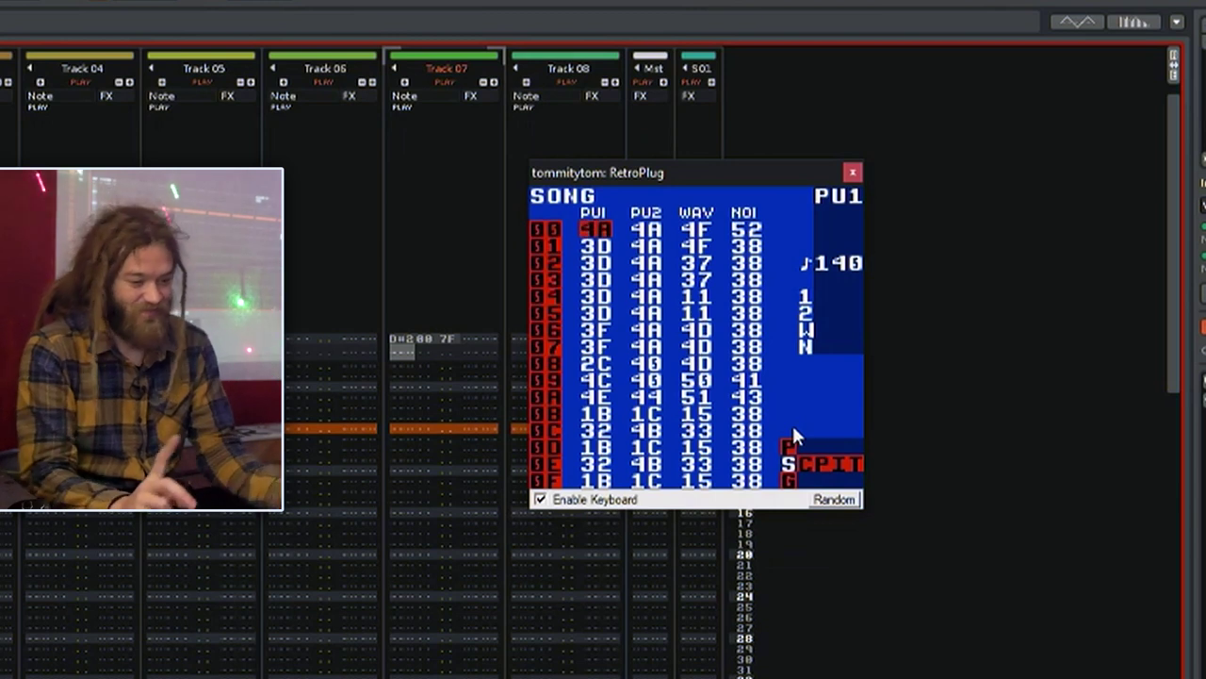
key("Down")
key("Down")
key("Down")
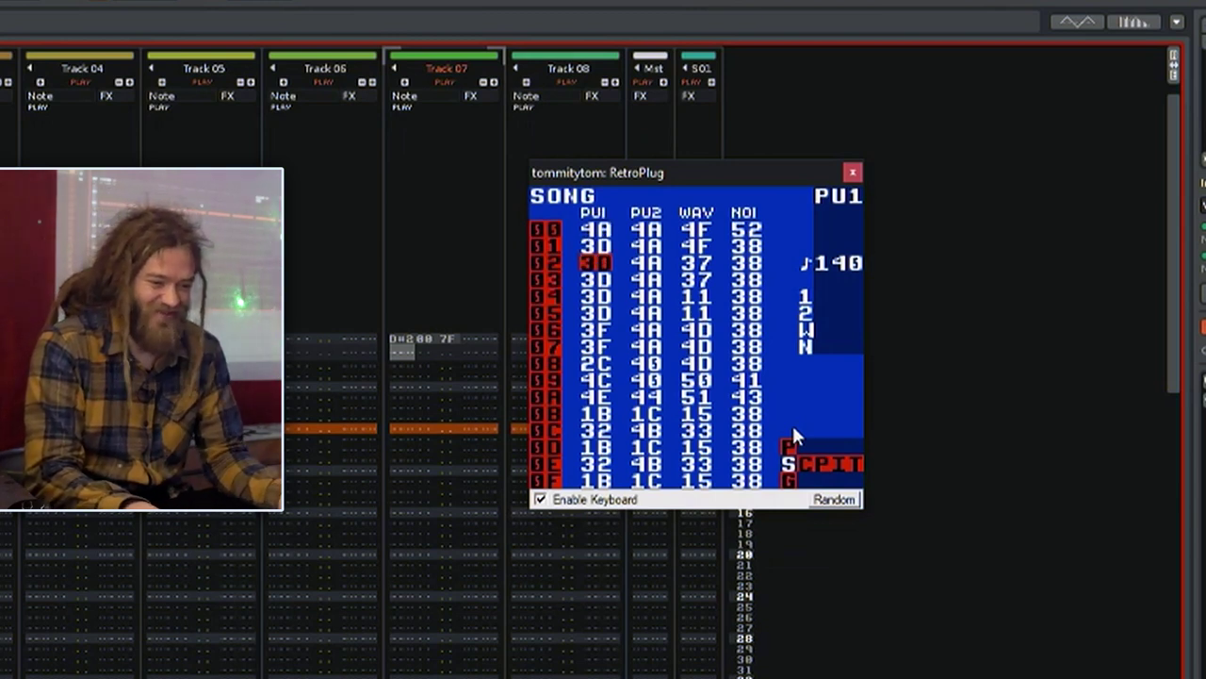
key("Up")
key("Up")
key("Up")
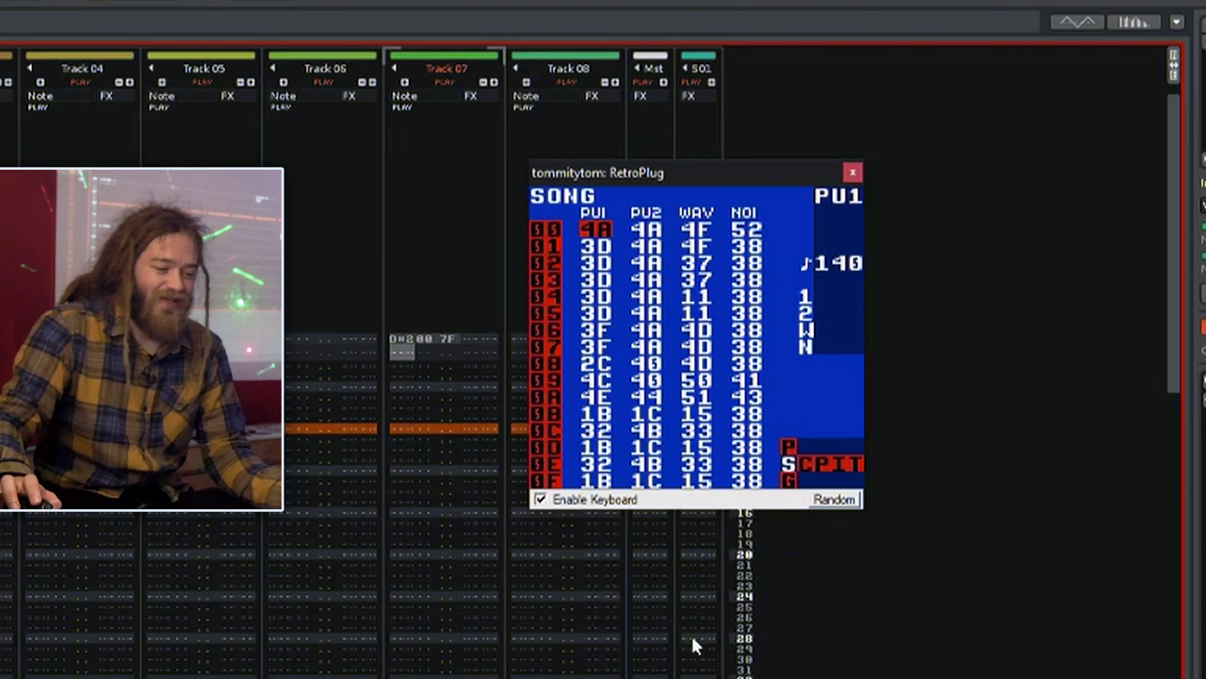
Examine the LSDj Sync modes offered by RetroPlug, including MIDI Sync, Arduinoboy Mode and MIDI Map
right_click(657, 329)
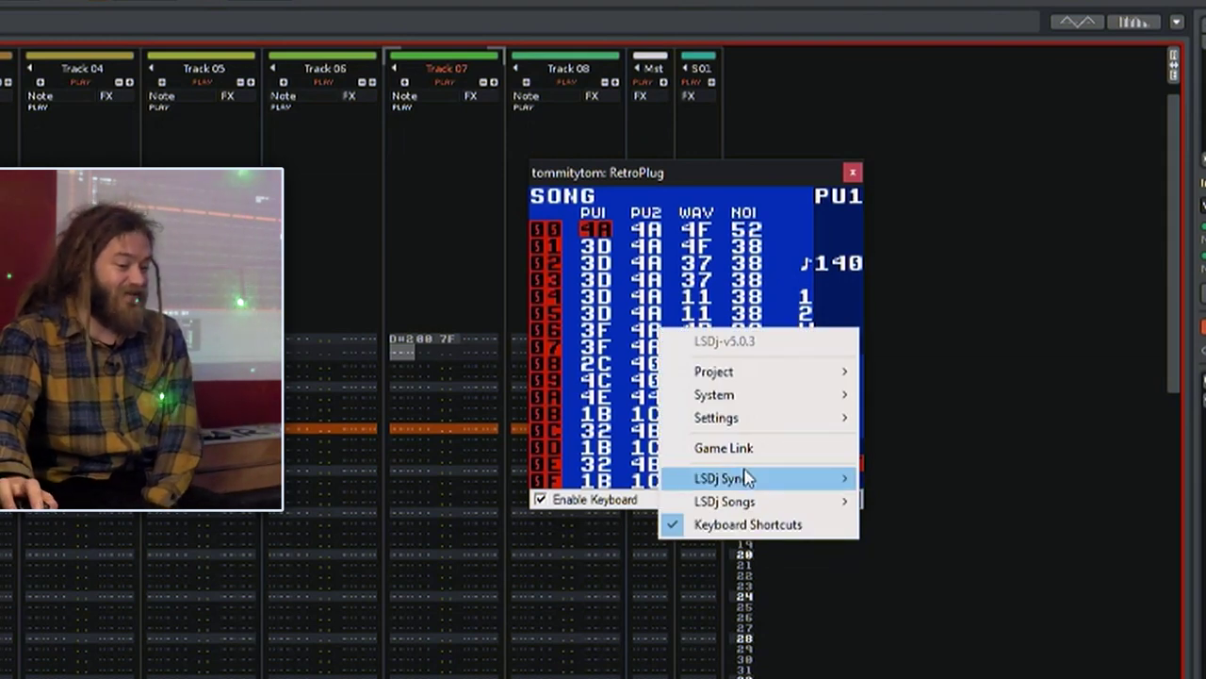
mouse_move(748, 478)
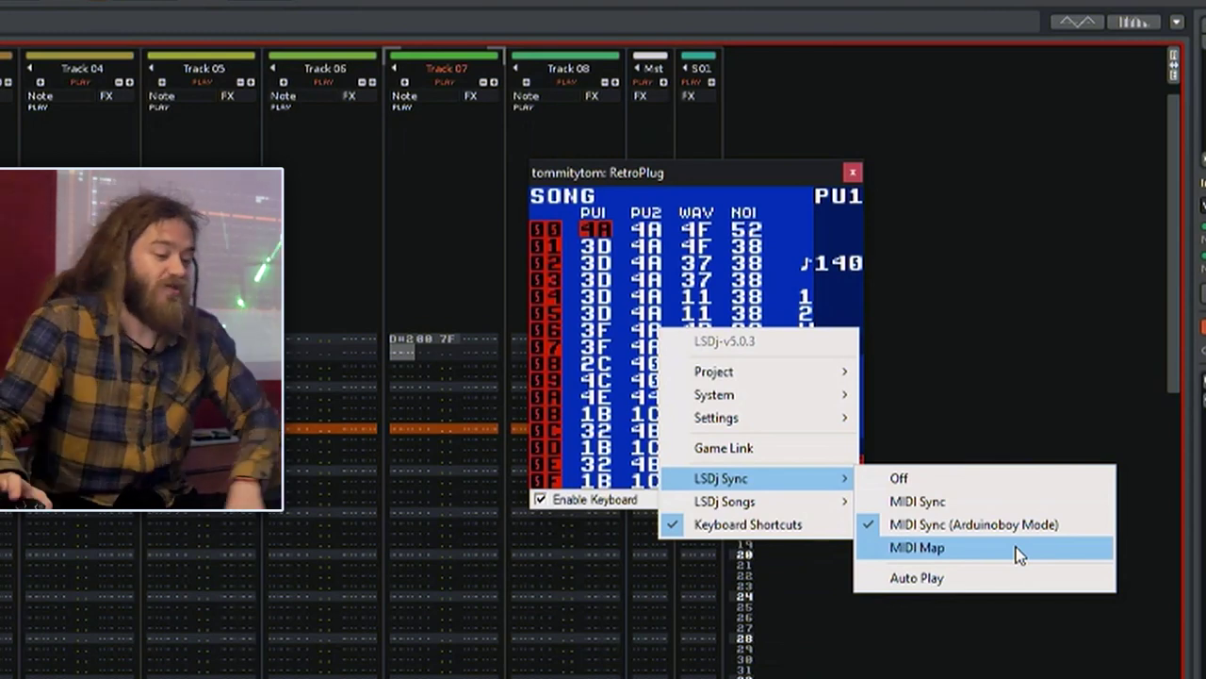
left_click(586, 247)
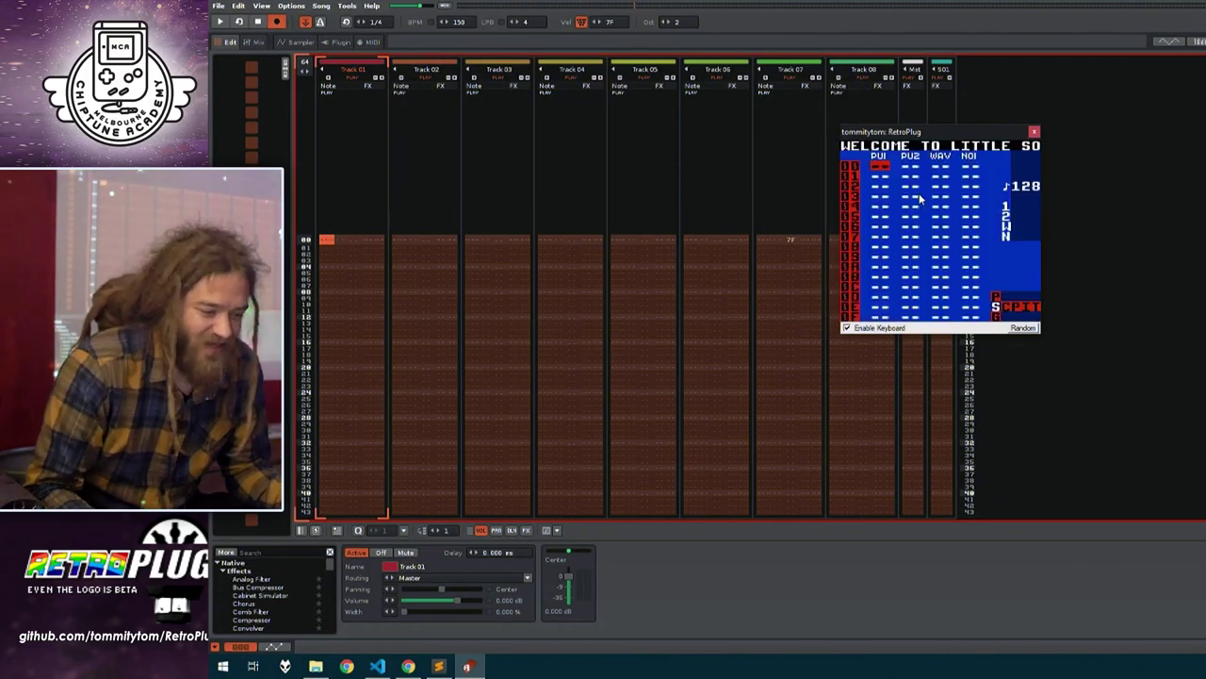
Turn off Renoise's pattern edit mode and create chain 01 in the PU1 cell of song row 00
key("Down")
key("Up")
key("z")
key("z")
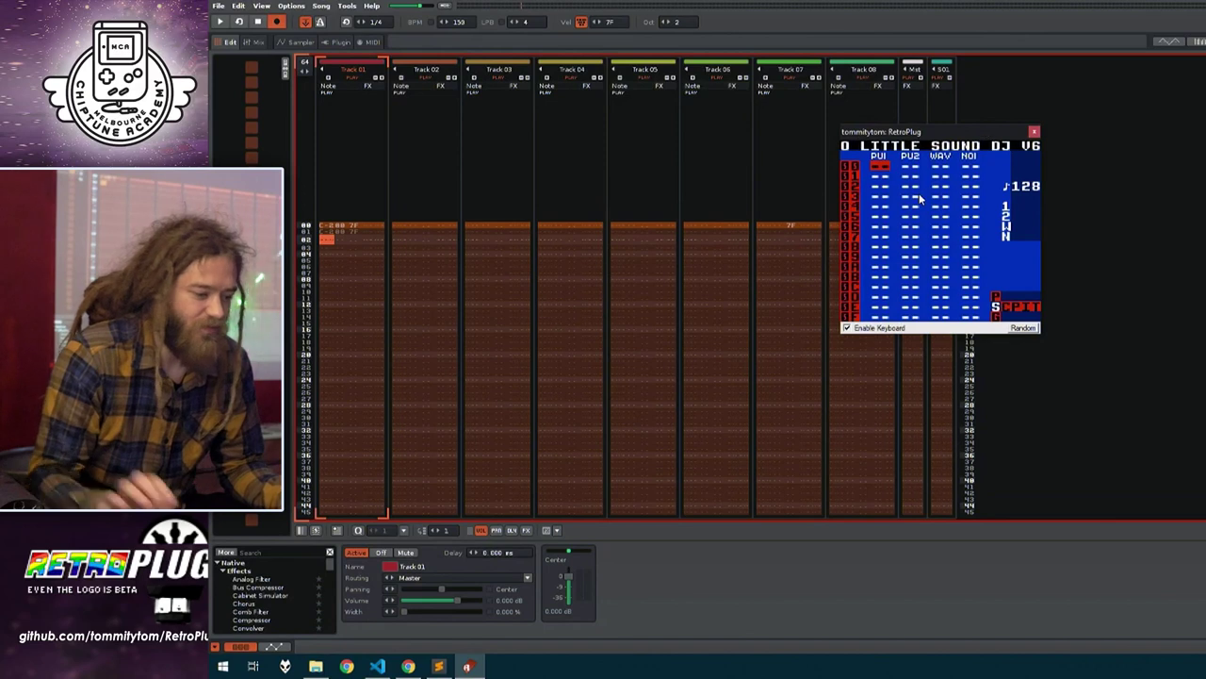
key("Escape")
key("z")
key("z")
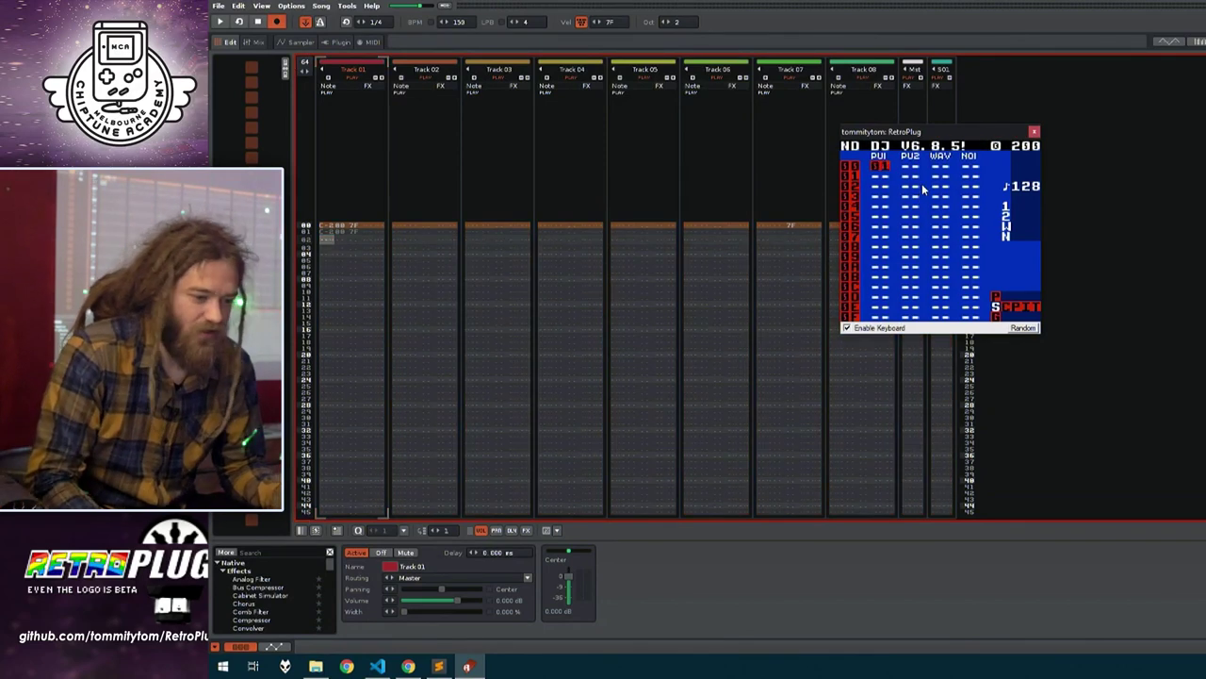
Add phrase 01 to the first row of chain 01 and enter note C 2 on the phrase's row 0
key("ctrl+Right")
key("z")
key("z")
key("ctrl+Right")
key("z")
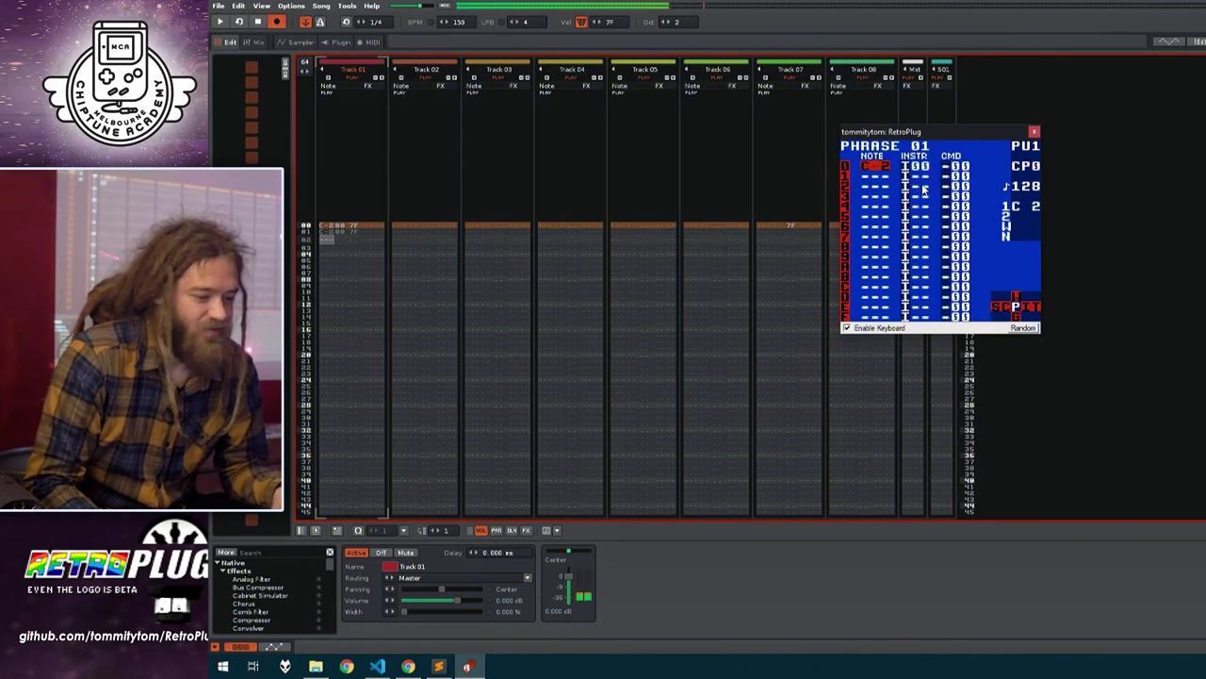
Enter note C 3 on row 4 of phrase 01
key("Down")
key("Down")
key("Down")
key("Down")
key("z")
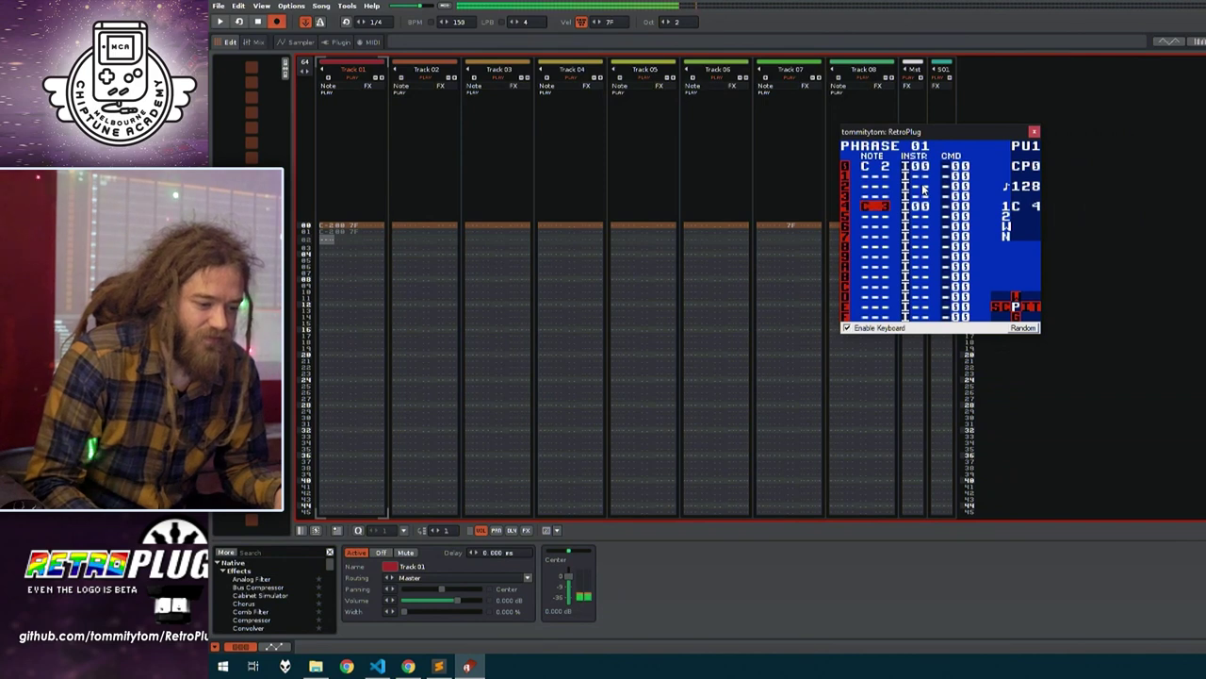
Enter note C 4 on row 8 and note C 5 on row C of phrase 01
key("Down")
key("Down")
key("Down")
key("Down")
key("z")
key("Down")
key("Down")
key("Down")
key("Down")
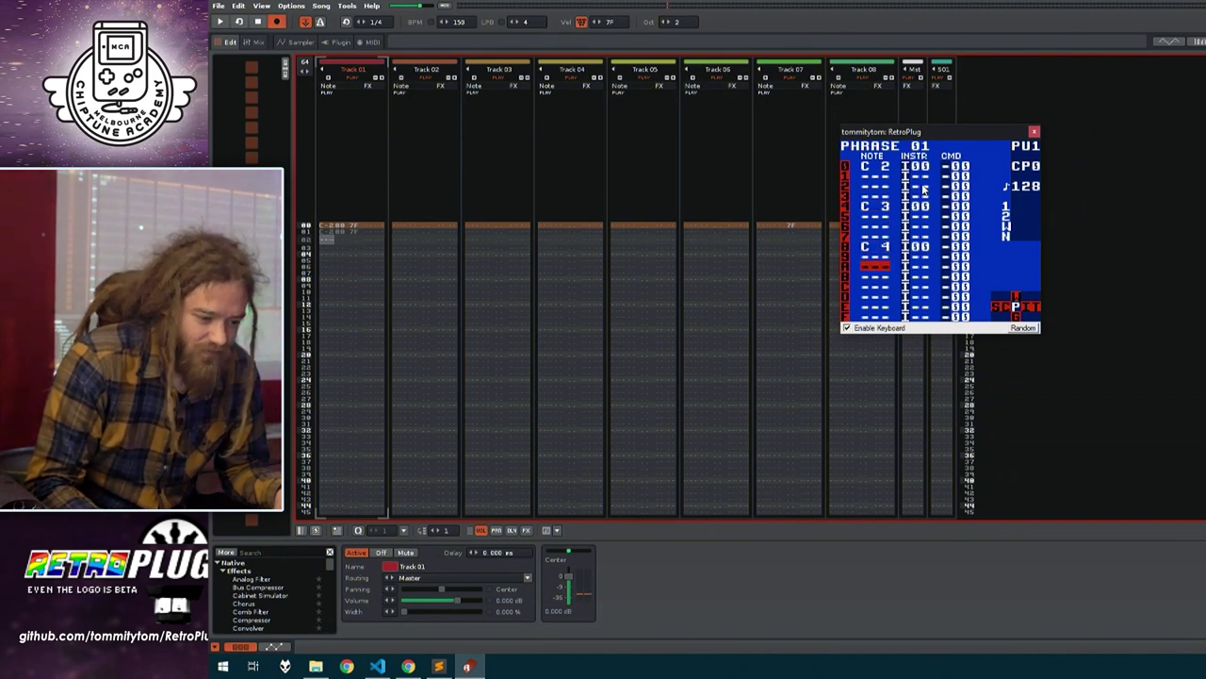
key("z")
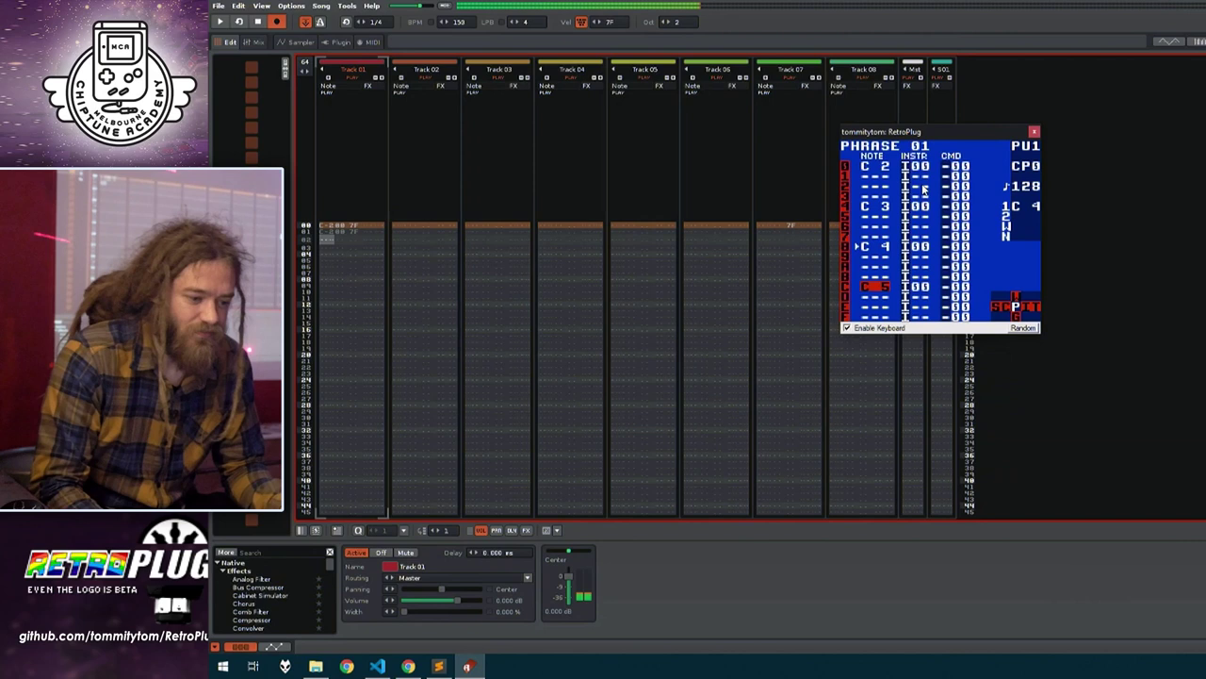
Go back to the song screen, switch it to live mode and return it to song mode
key("ctrl+Left")
key("ctrl+Left")
key("ctrl+Left")
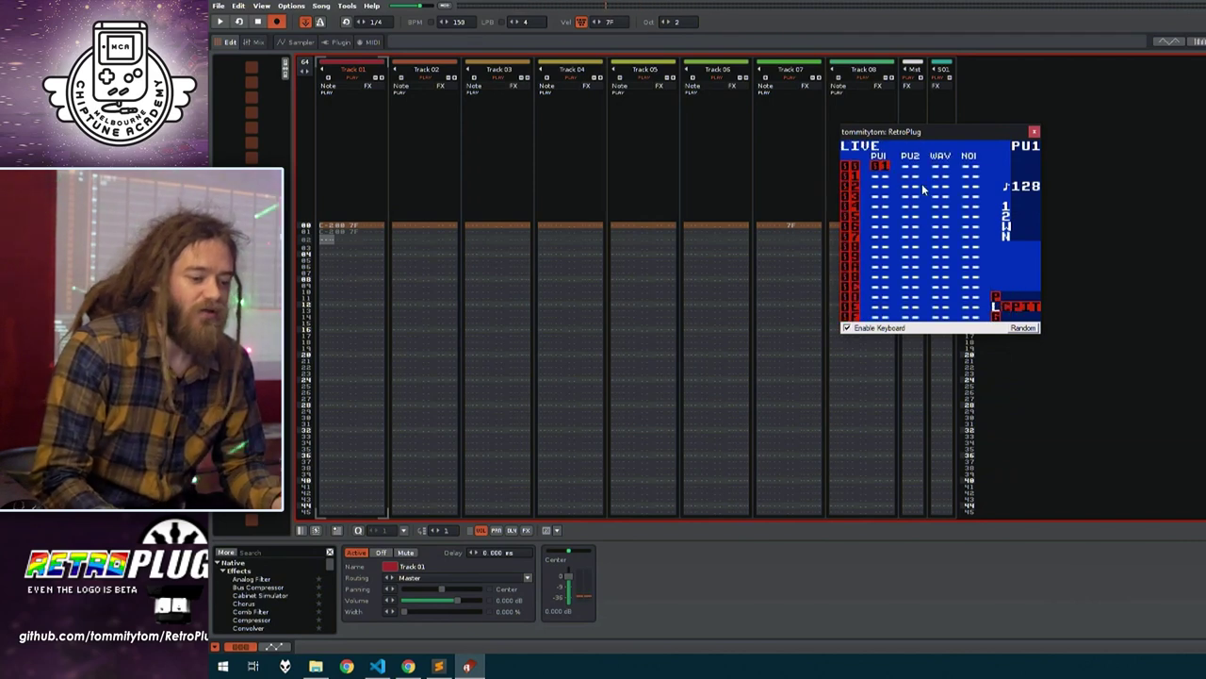
key("ctrl+Left")
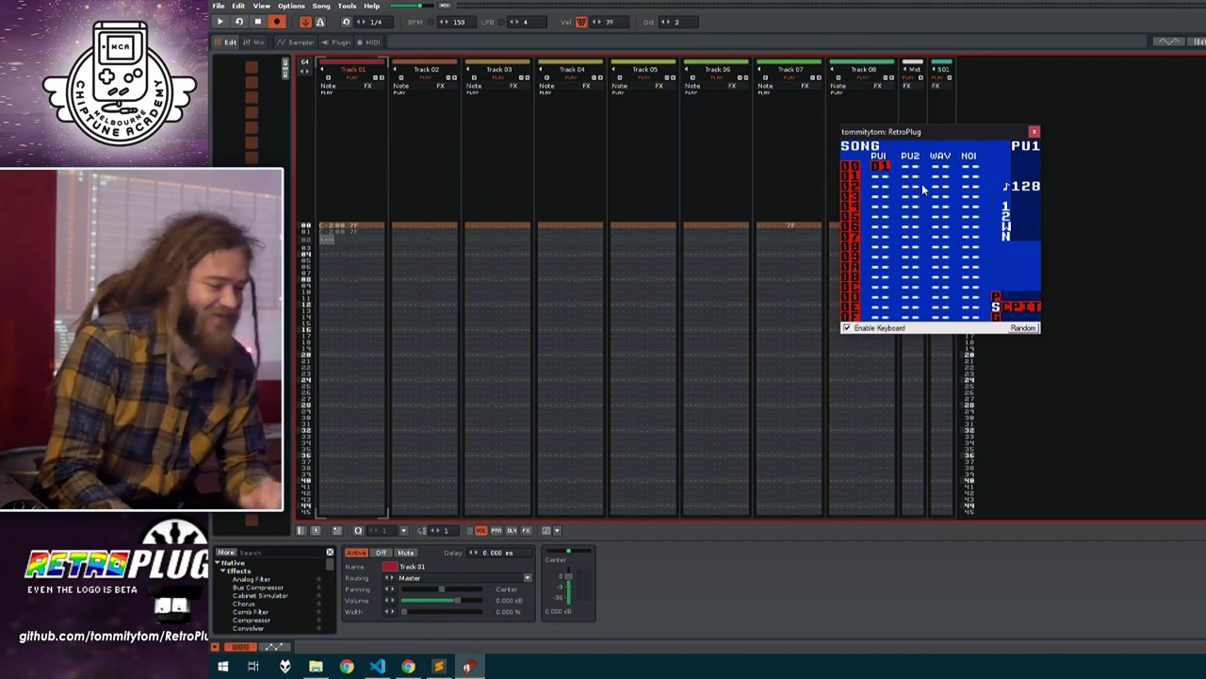
Reopen phrase 01, revisit its C 3 note on row 4 and go back to chain 01
key("ctrl+Right")
key("ctrl+Right")
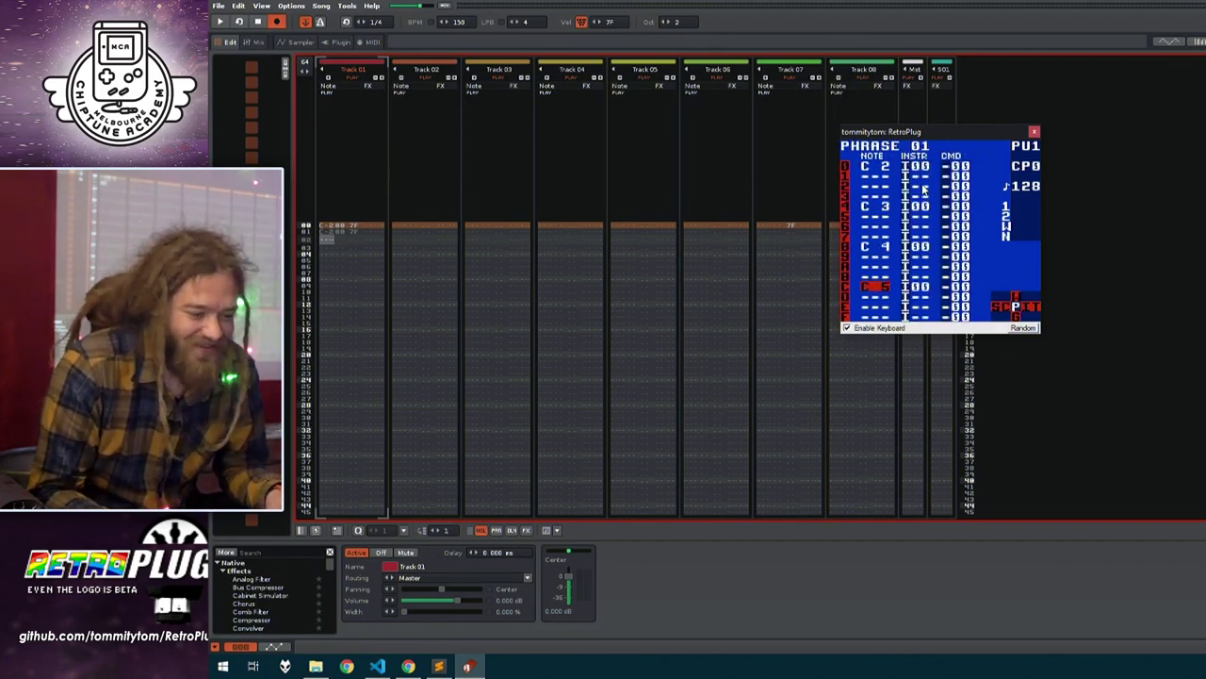
key("Up")
key("Up")
key("Up")
key("Up")
key("Up")
key("Up")
key("Up")
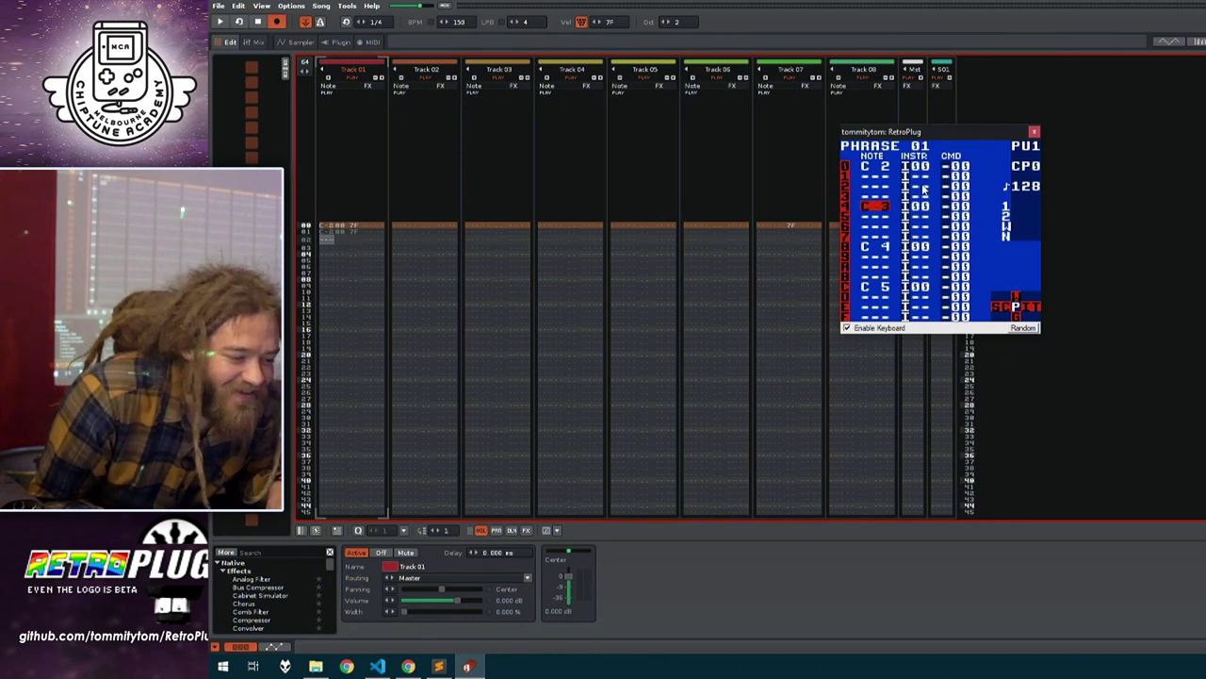
key("z+Right")
key("ctrl+Left")
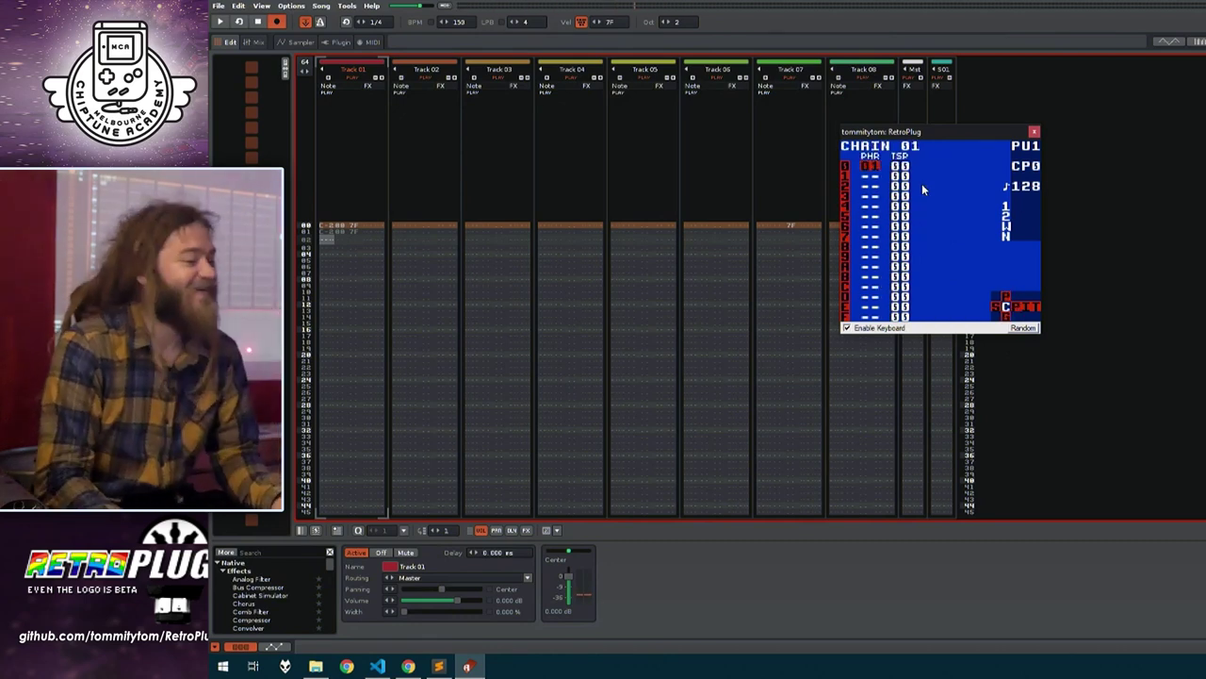
Create chain 02 in the PU1 cell of song row 01 and open it
key("ctrl+Left")
key("Down")
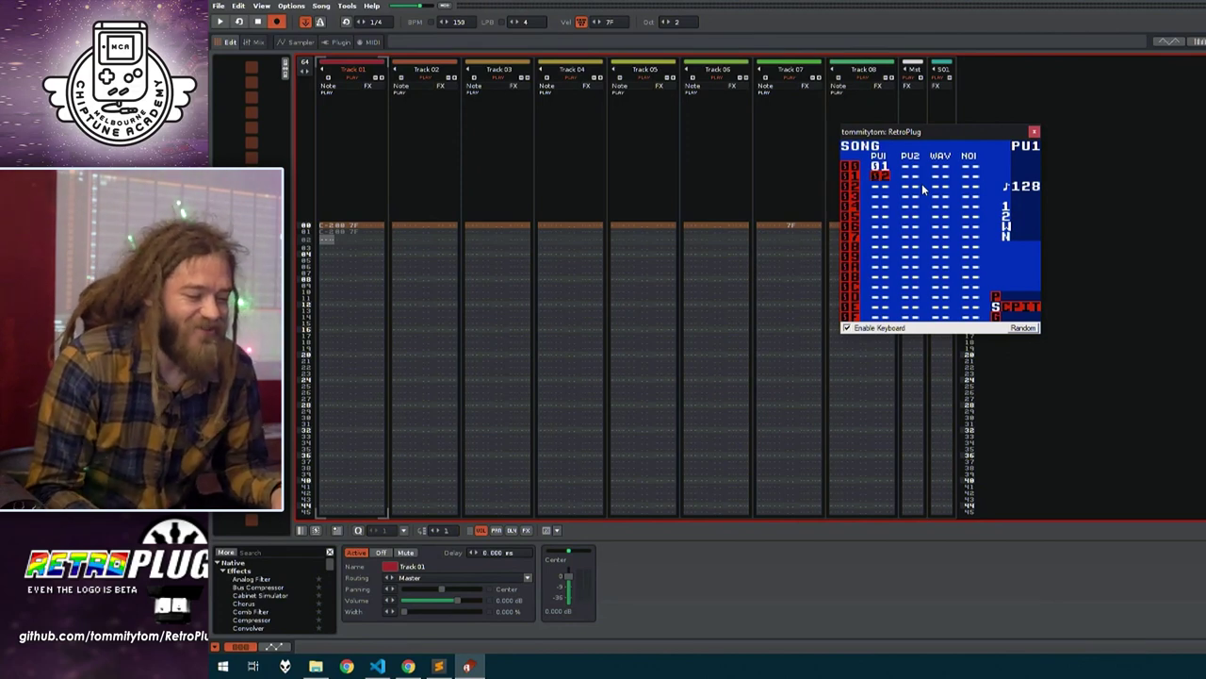
key("ctrl+Right")
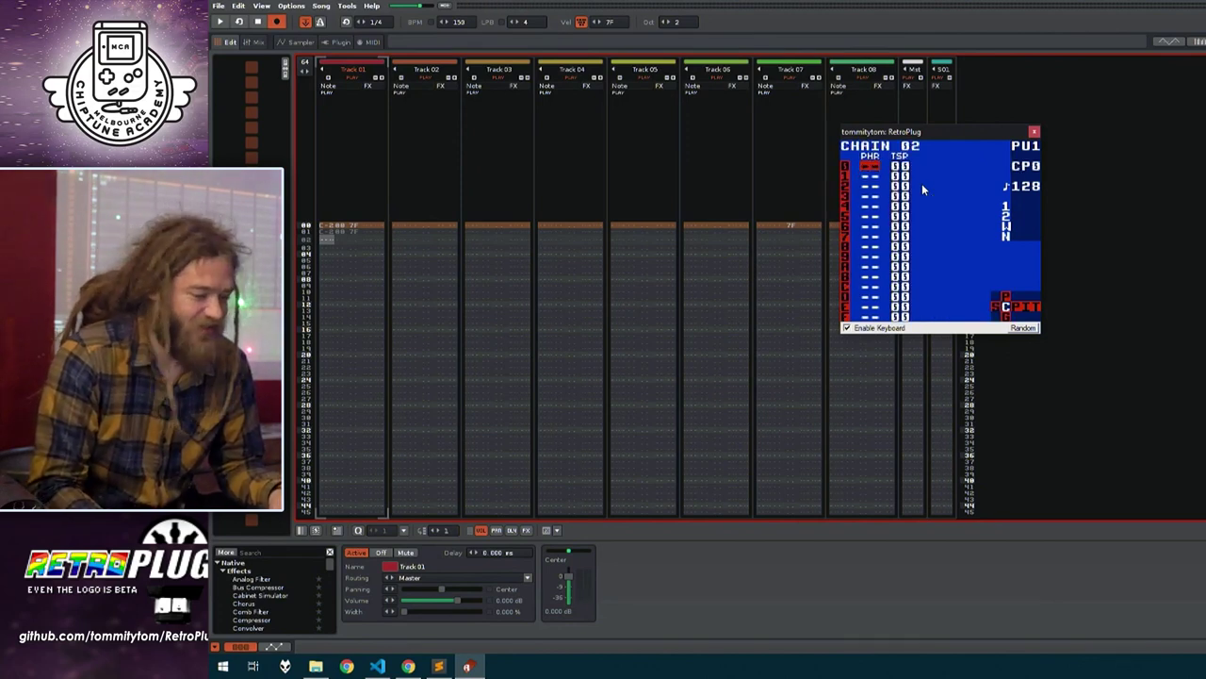
Place chain 02 on song row 02 of PU1 and enter note D 3 on row 0 of phrase 02
key("ctrl+Left")
key("Down")
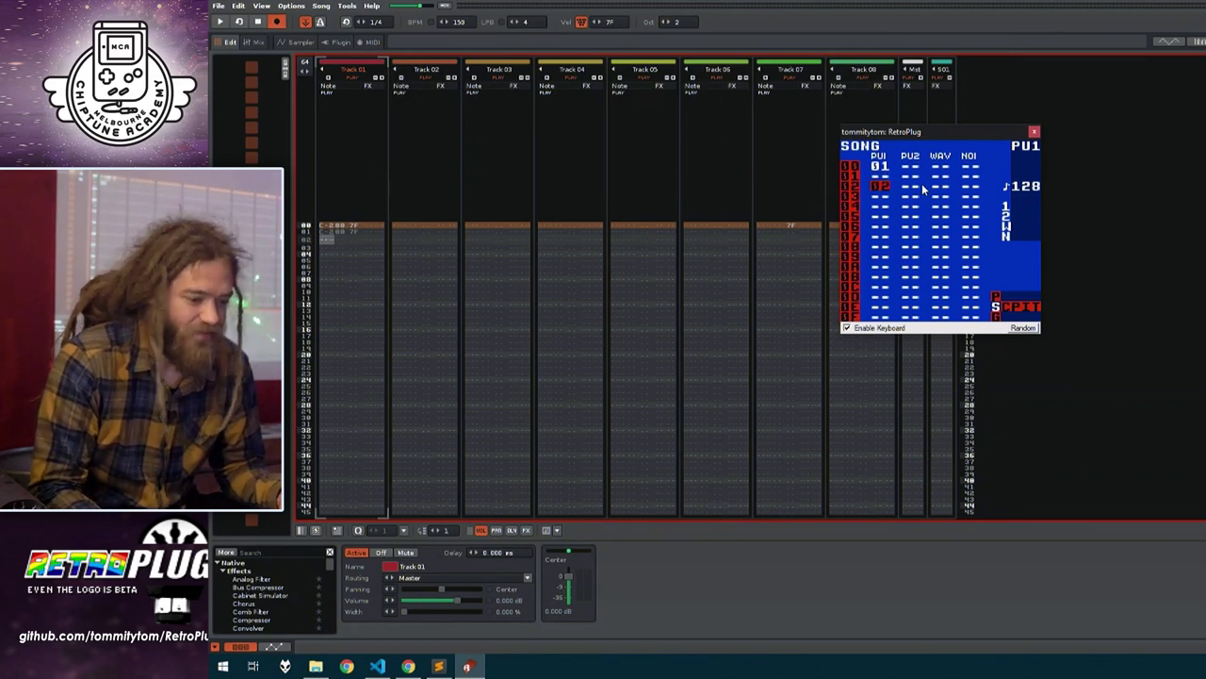
key("ctrl+Right")
key("ctrl+Right")
key("z")
key("z+Right")
key("z+Right")
Enter note D 4 on row 4 of phrase 02
key("Down")
key("Down")
key("Down")
key("Down")
key("z")
key("z+Up")
key("Down")
key("Down")
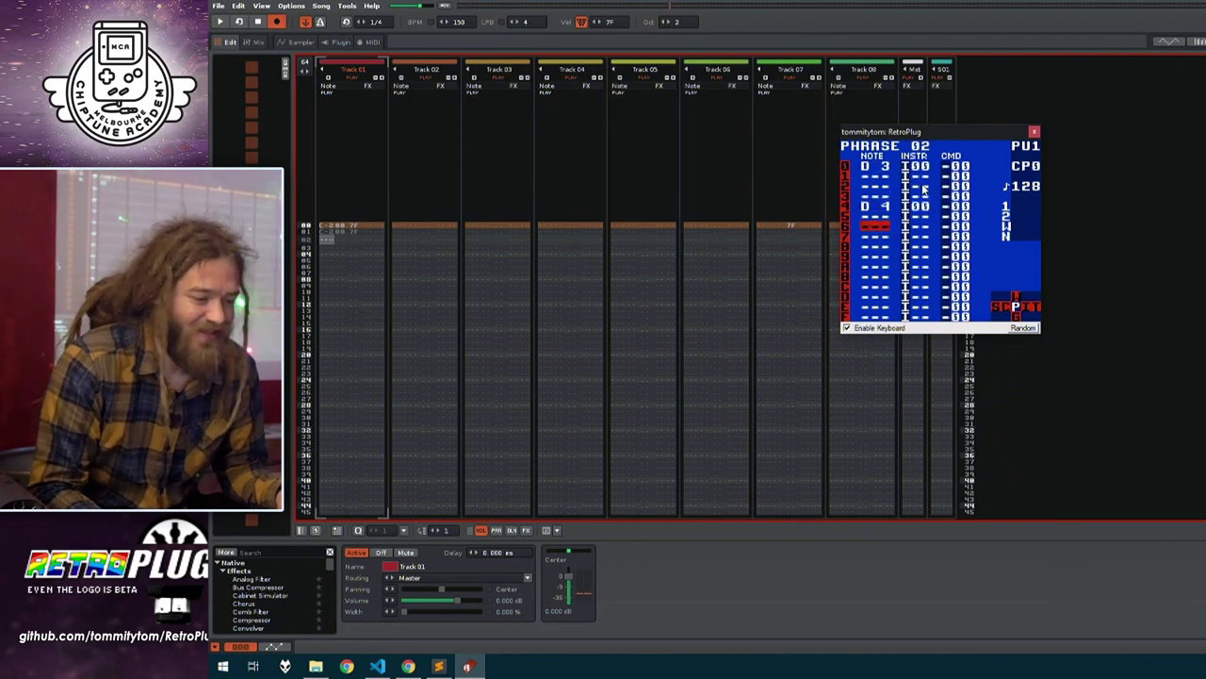
Return to the song screen, play the song from row 00 and move back to chain 02
key("ctrl+Left")
key("ctrl+Left")
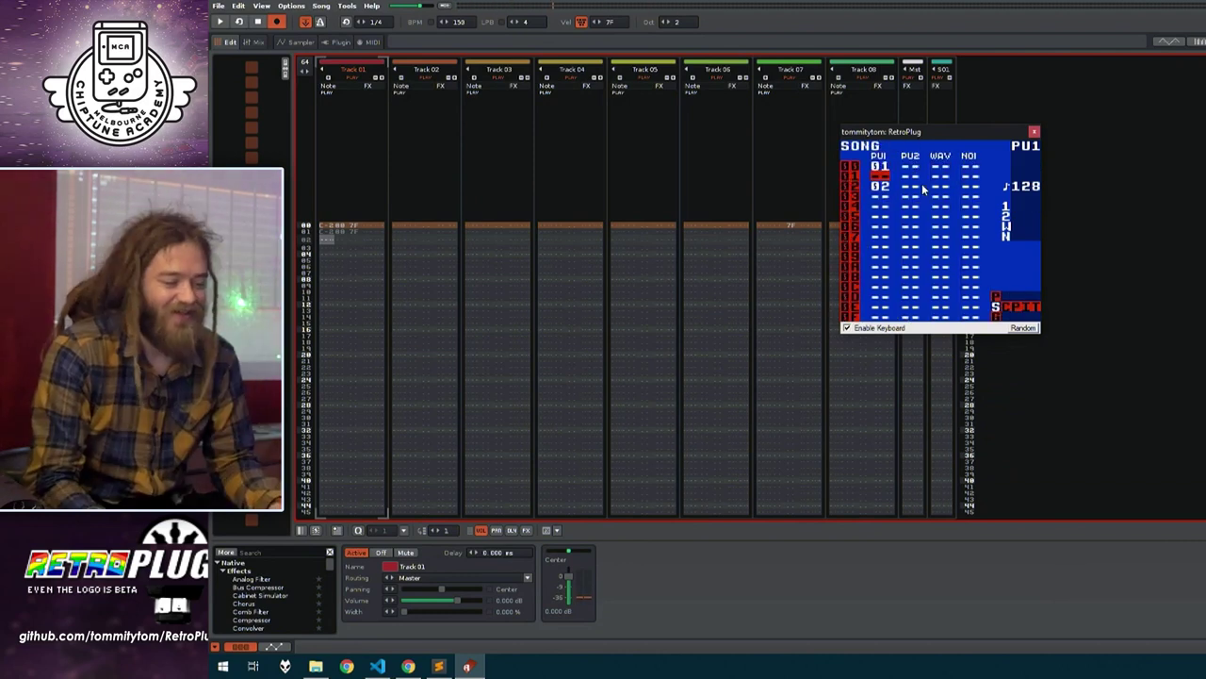
key("Up")
key("Return")
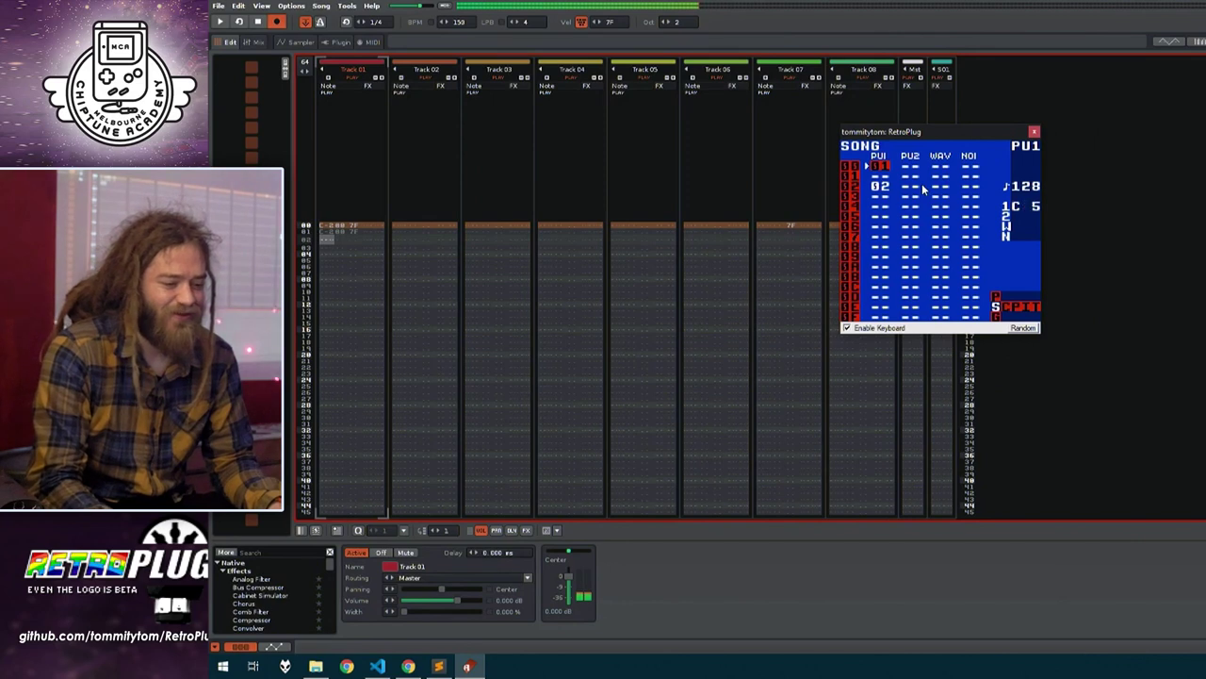
key("Down")
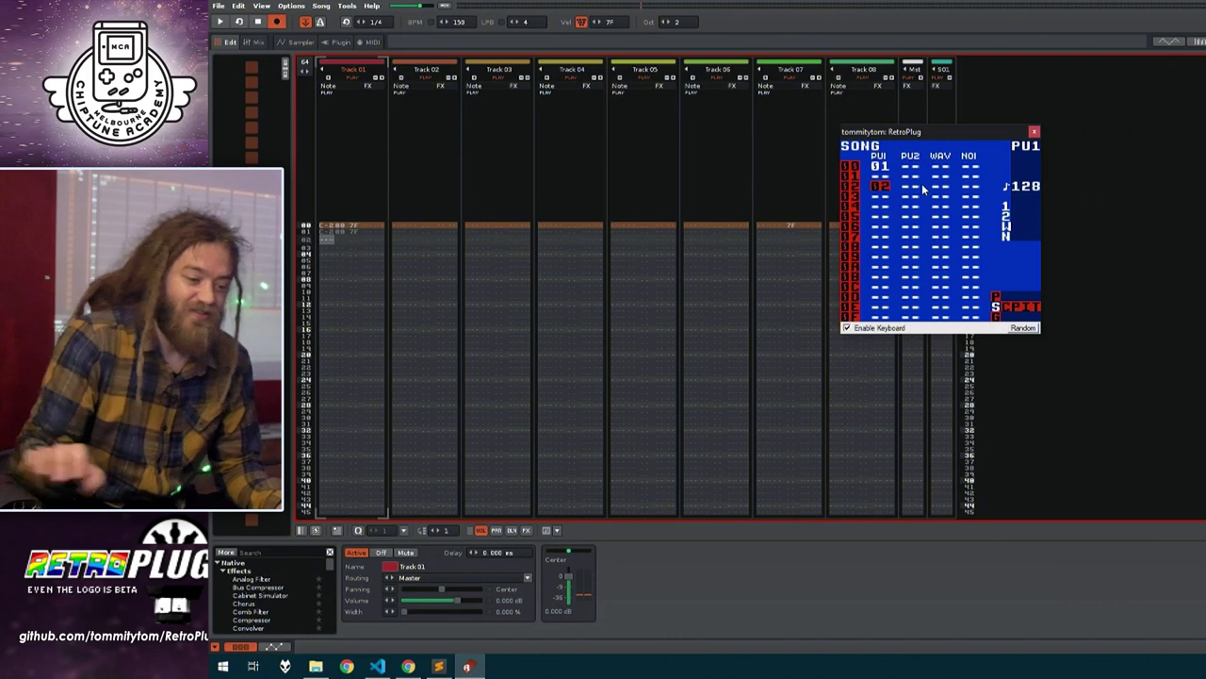
Choose RetroPlug's LSDj sync mode and set SYNC to MI. MAP on the LSDj project screen
left_click(887, 5)
right_click(927, 248)
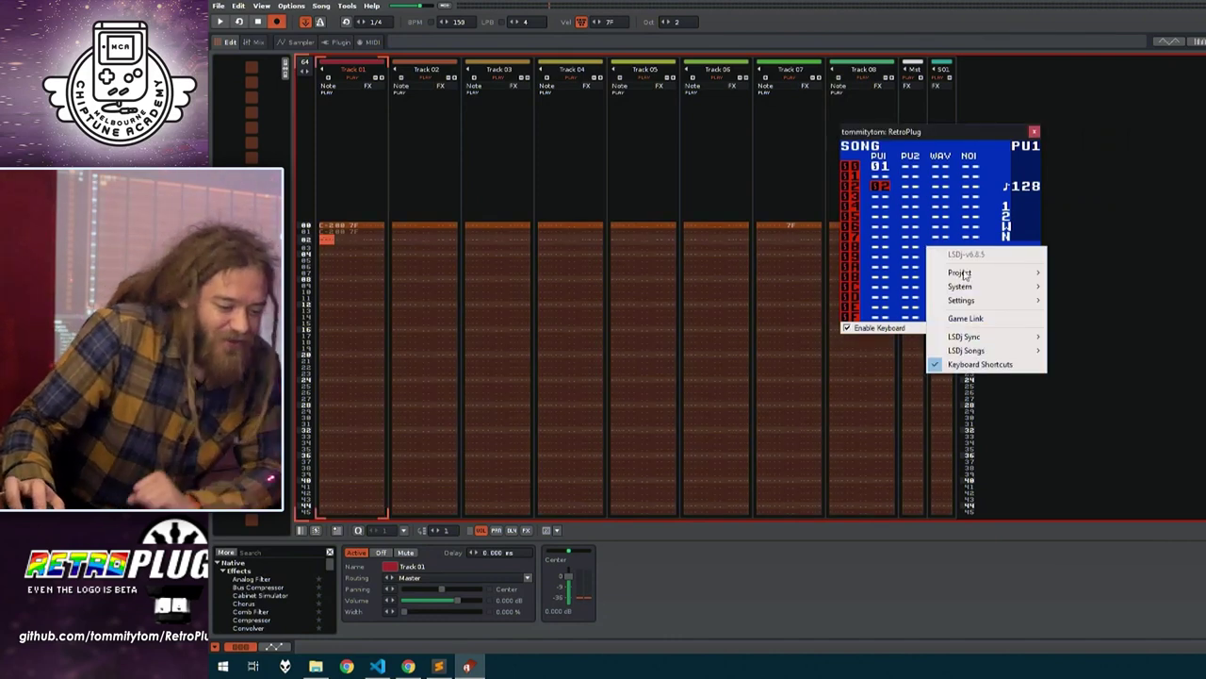
mouse_move(971, 336)
left_click(1082, 378)
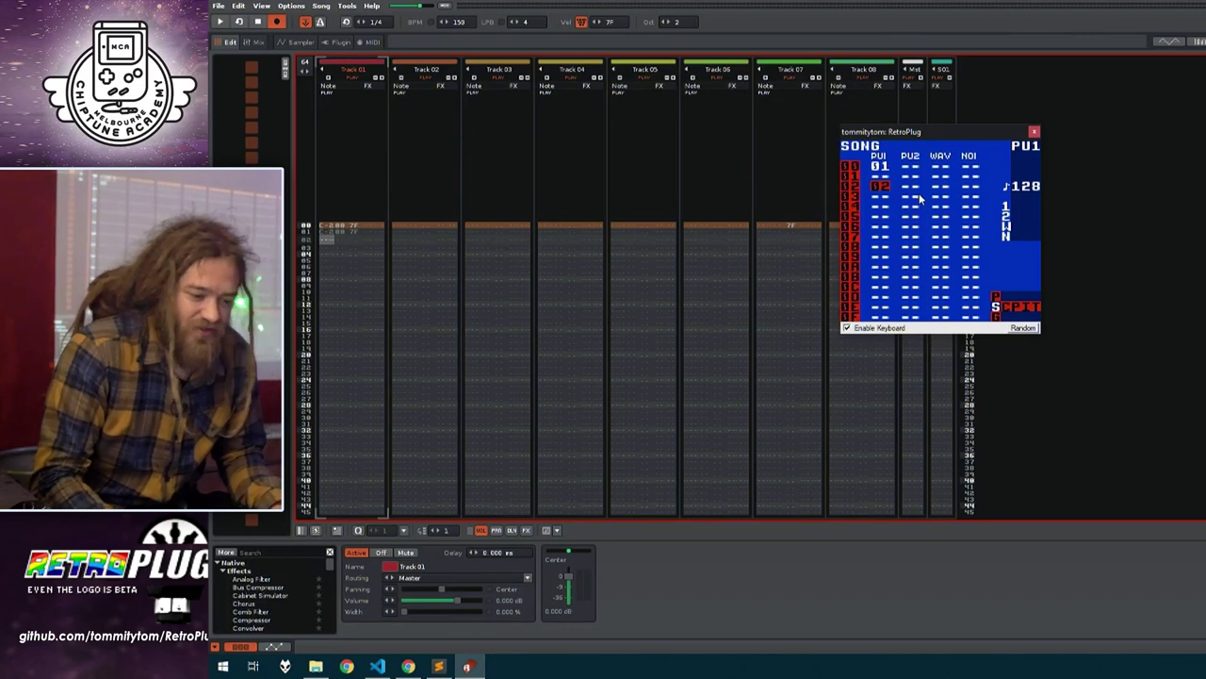
key("ctrl+Up")
key("Down")
key("Down")
key("z+Right")
key("Right")
key("Right")
key("Right")
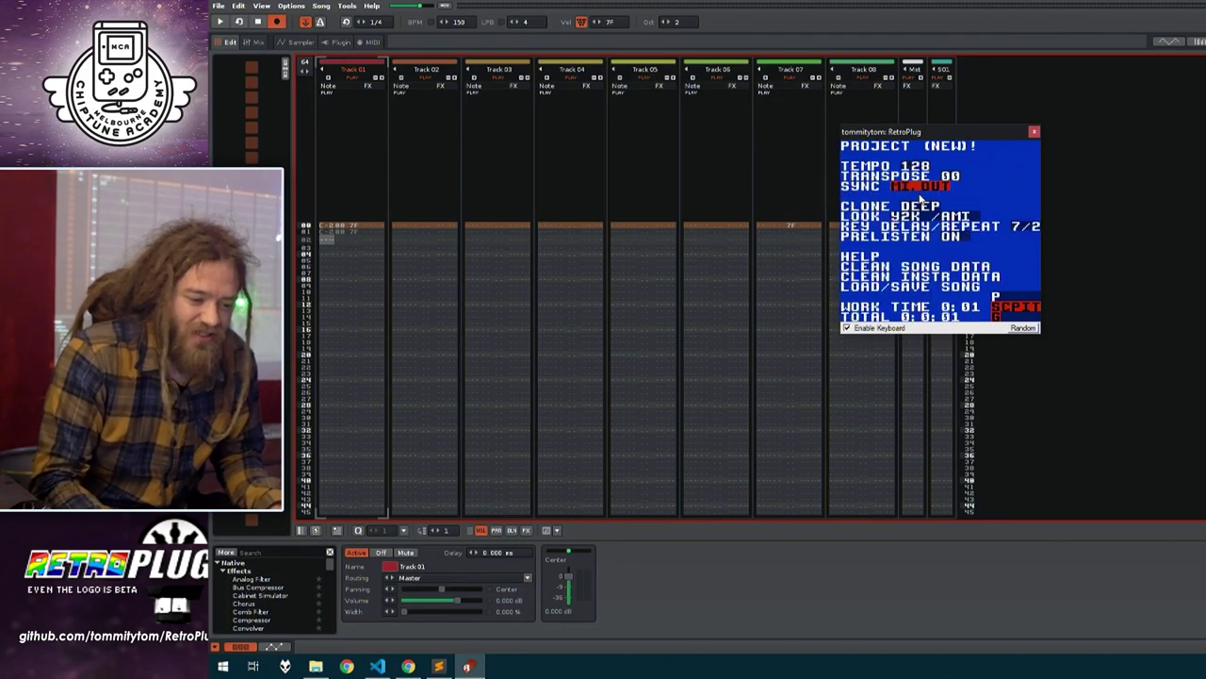
Delete the existing notes on rows 00 and 01 of Track 01 in the Renoise pattern
left_click(750, 4)
key("Up")
key("Up")
key("Delete")
key("Delete")
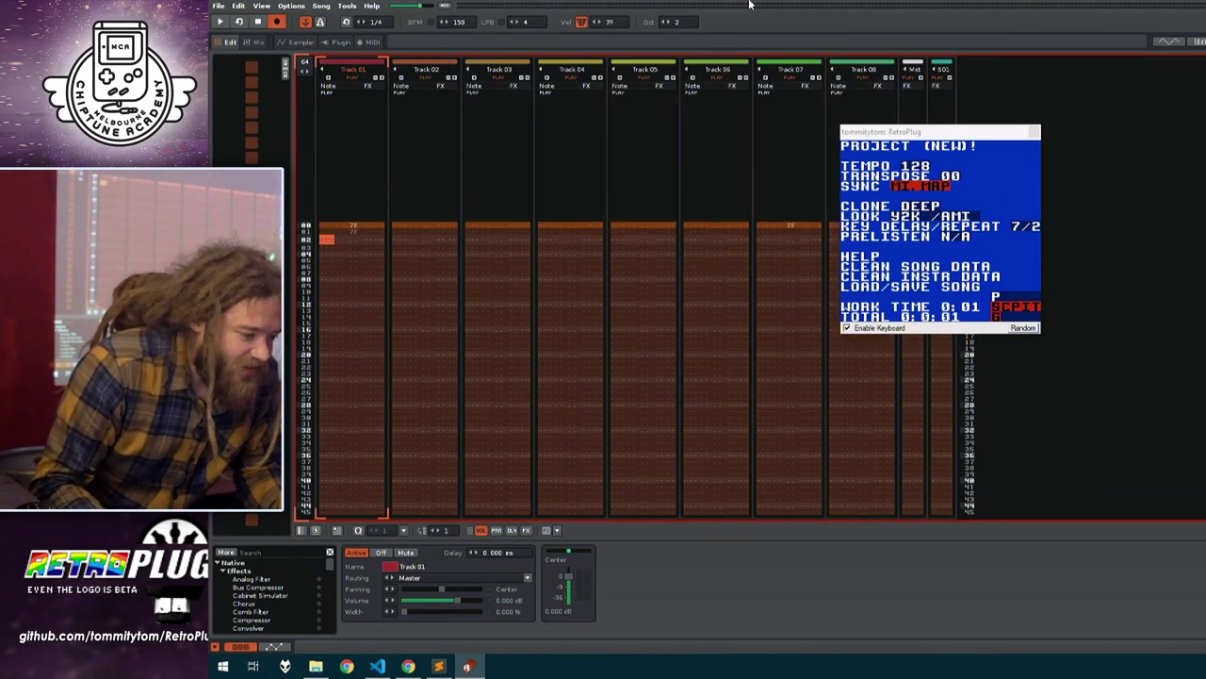
Set the Renoise octave to 0 and enter C-0 on row 00 of Track 01
key("Up")
key("Up")
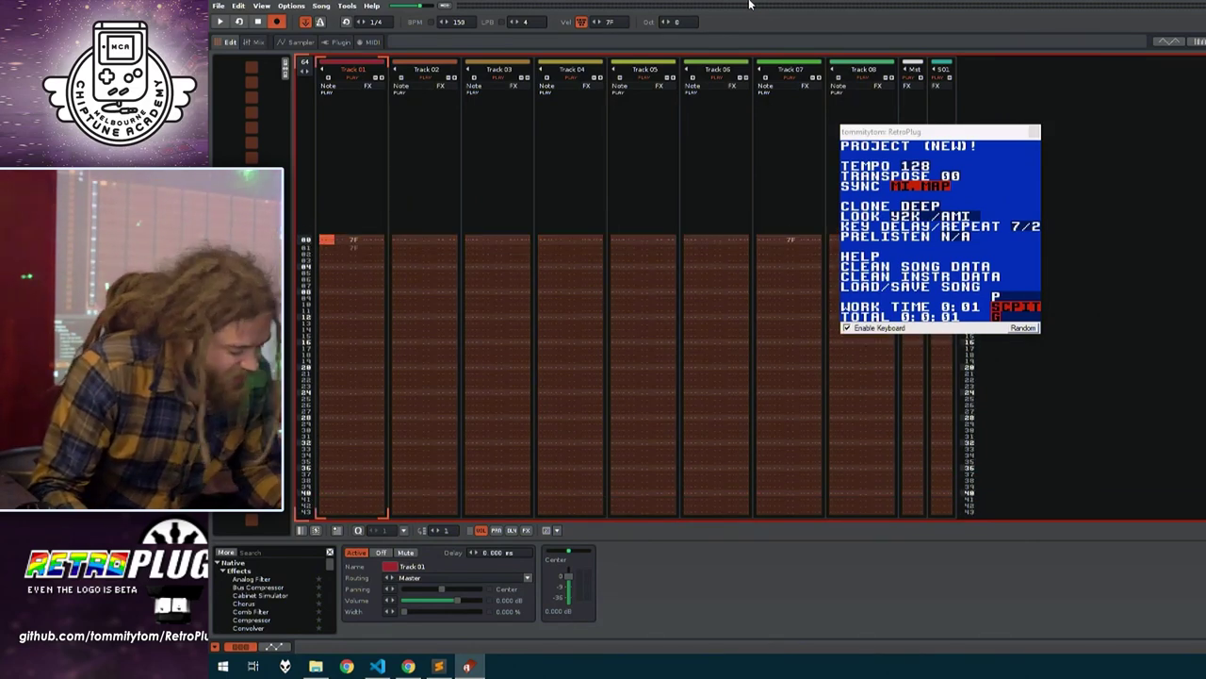
key("space")
key("Up")
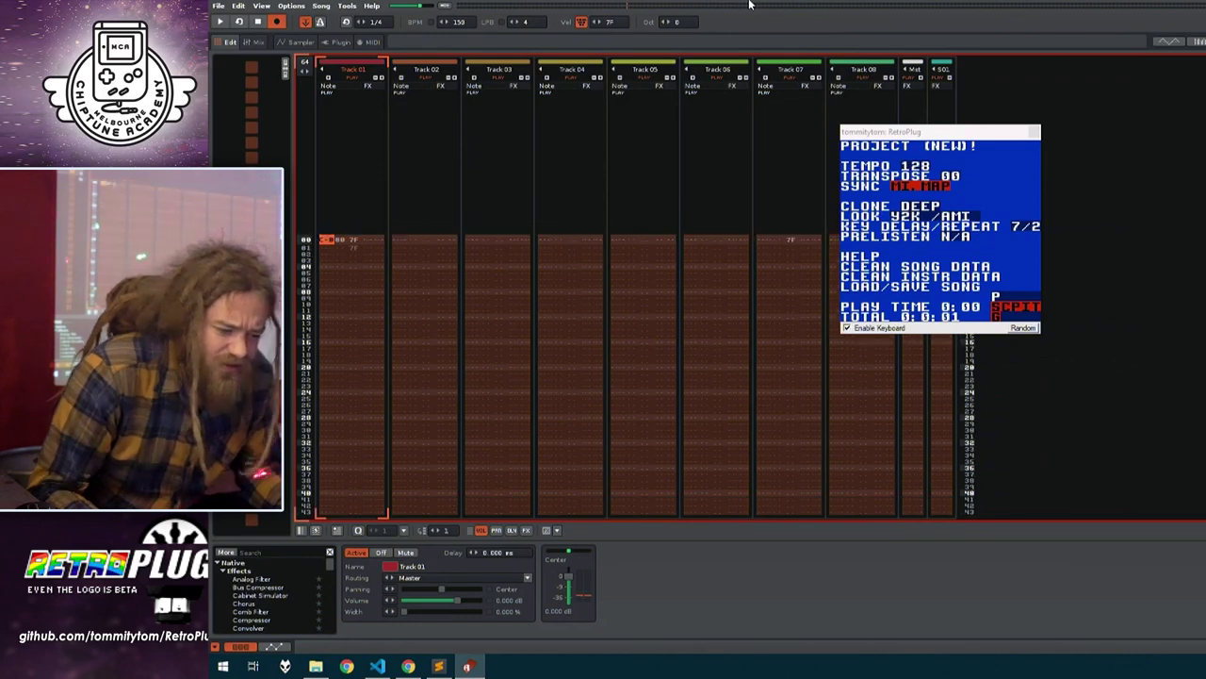
Return to the LSDj song screen, start it waiting at row 00 and play the Renoise pattern
left_click(994, 188)
key("ctrl+Down")
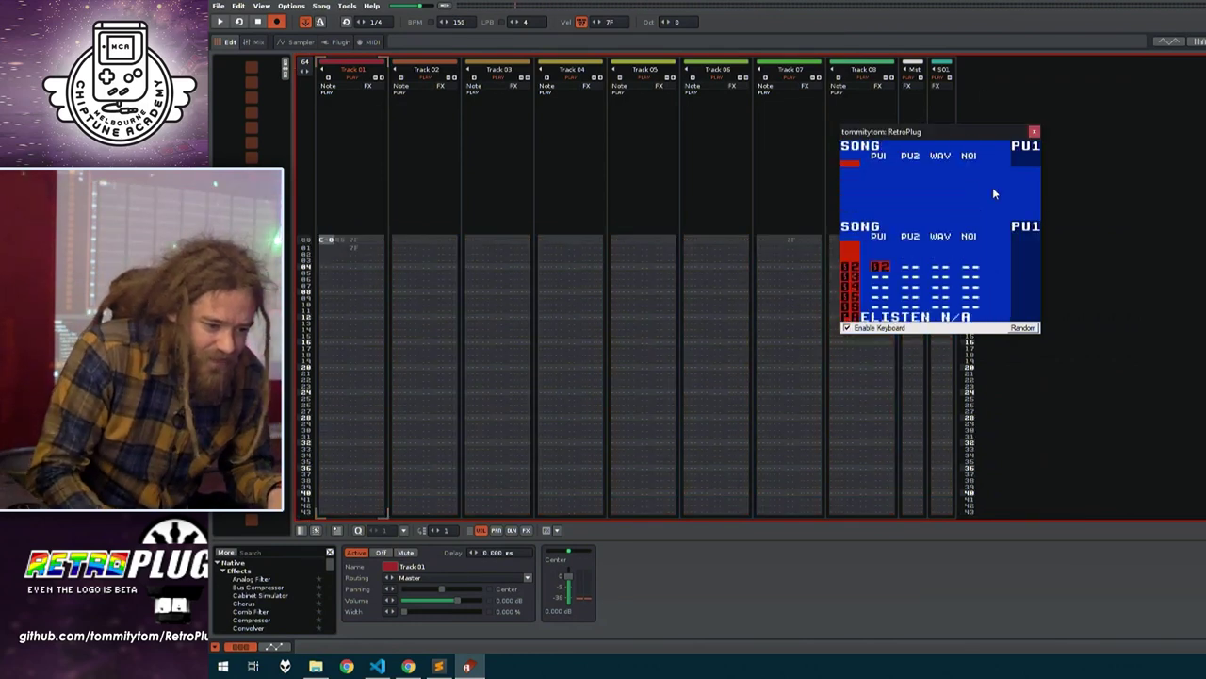
key("ctrl+Down")
key("ctrl+Up")
key("Up")
key("Return")
left_click(869, 8)
key("space")
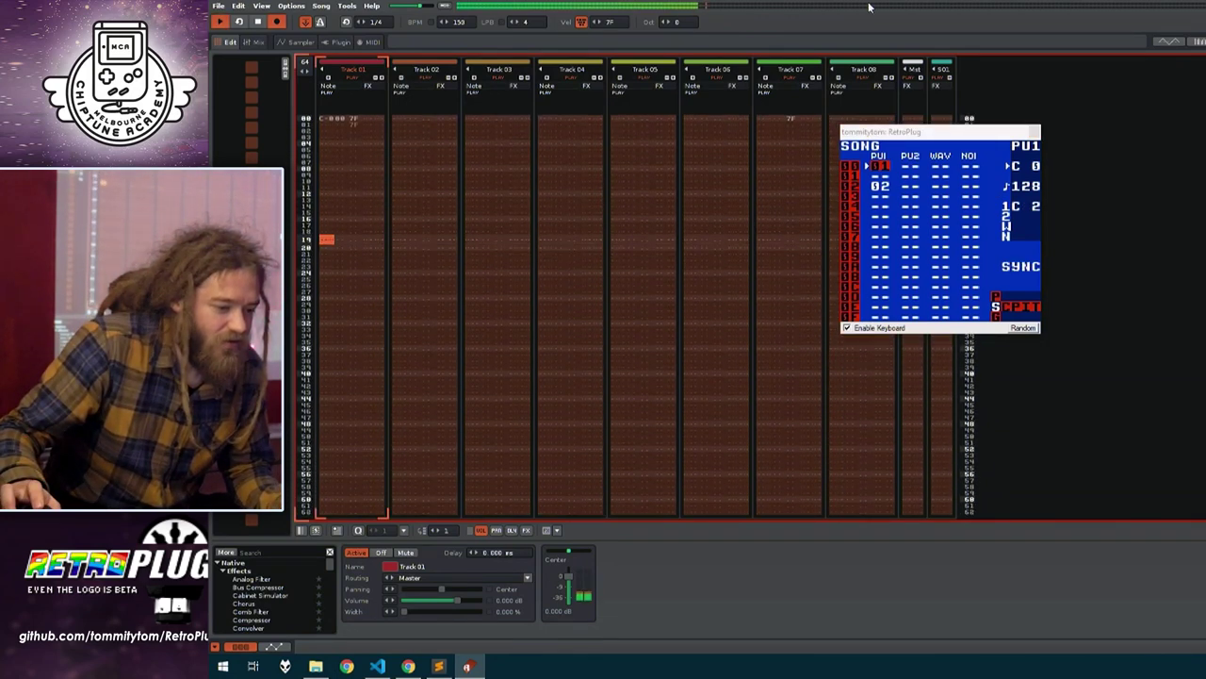
Enter note C#0 on pattern row 16 of Track 01 and play the pattern to test it
key("space")
key("Up")
key("Left")
key("Up")
key("Up")
key("Up")
key("Up")
key("Up")
key("Up")
key("Up")
key("Up")
key("Right")
key("Down")
key("Down")
key("Down")
key("Down")
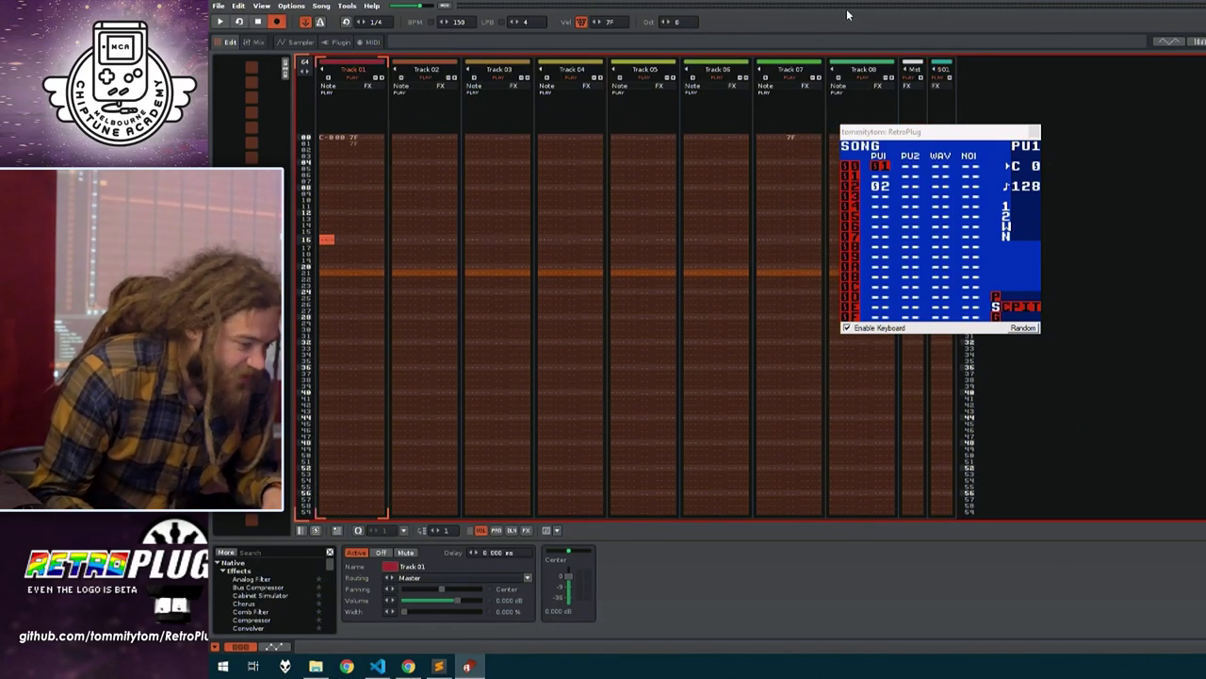
key("z")
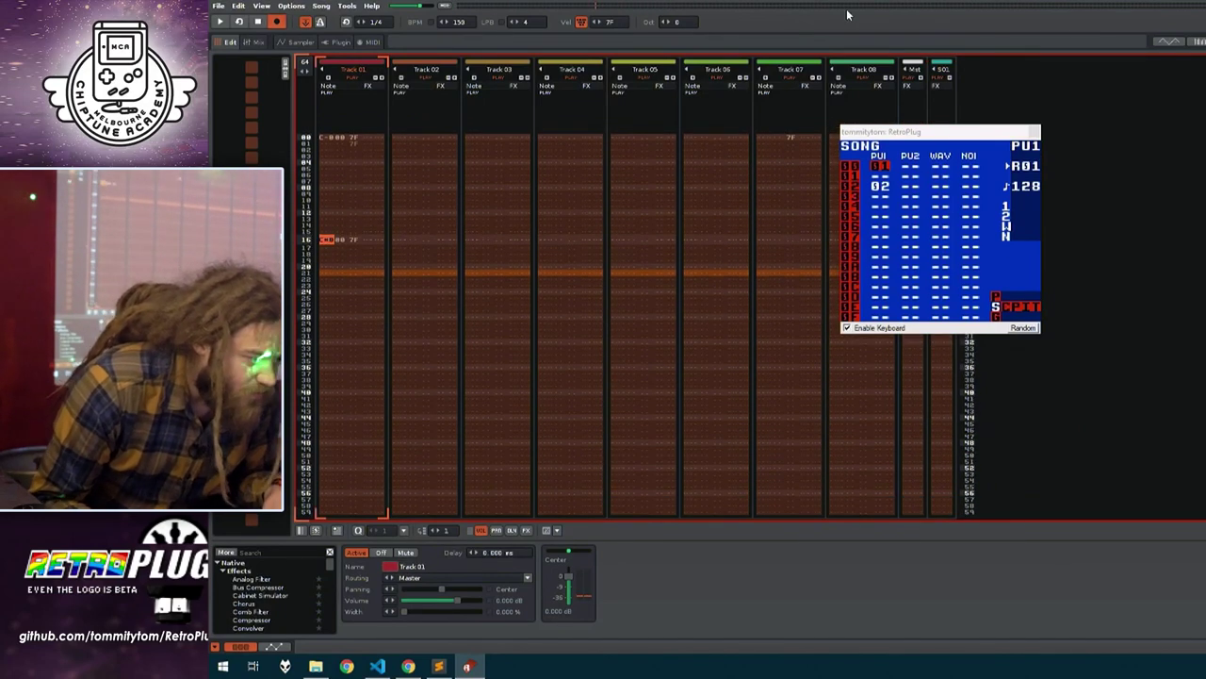
key("space")
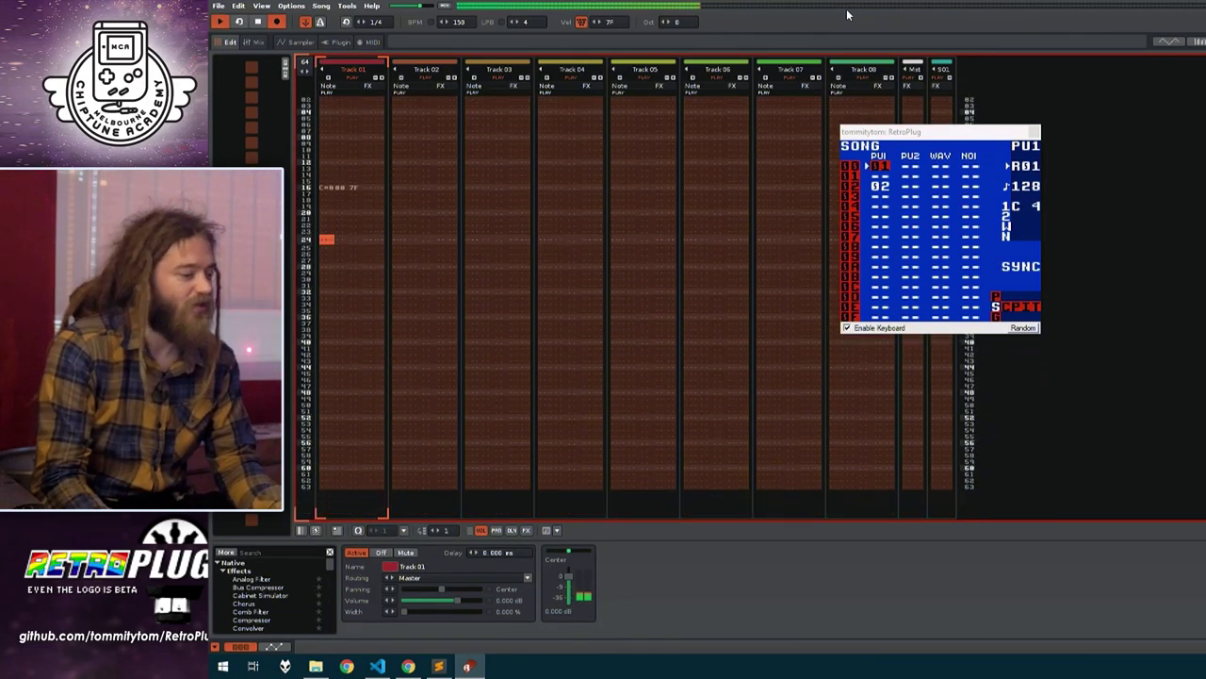
key("space")
Replace the note on pattern row 16 of Track 01 with D-0
key("Up")
key("Up")
key("Up")
key("Up")
key("Up")
key("Up")
key("Up")
key("Up")
key("Up")
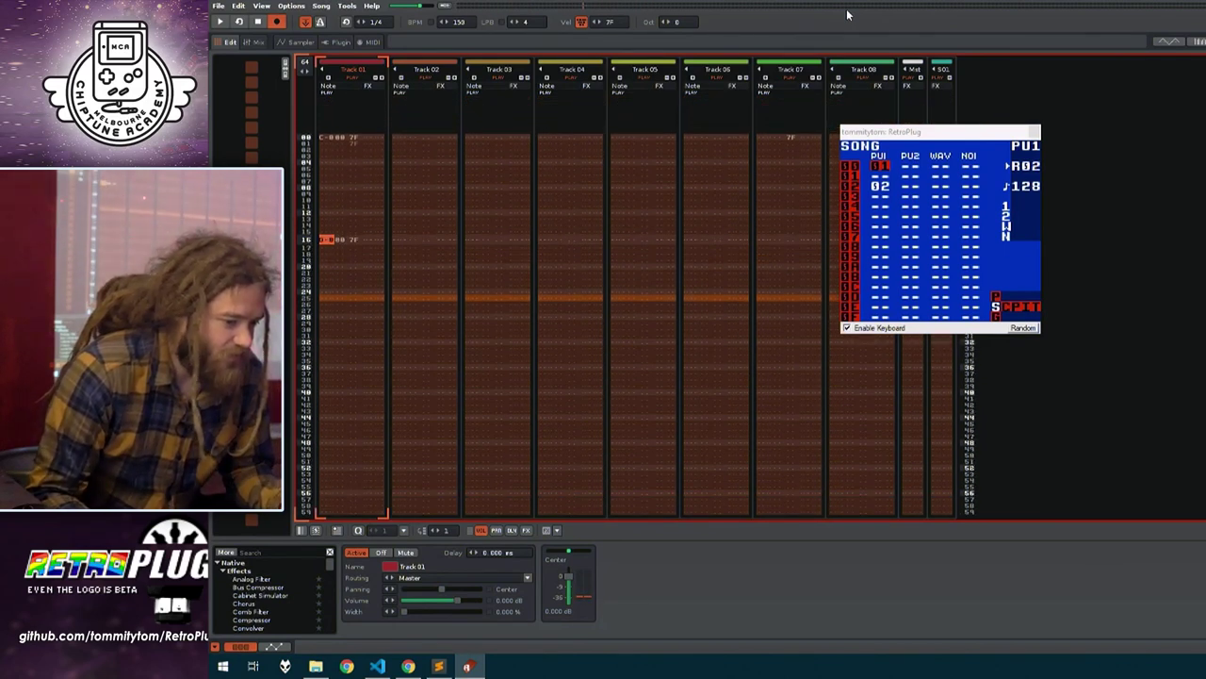
Play the pattern again, including from near its start, to check how its two notes trigger the LSDj song rows
key("space")
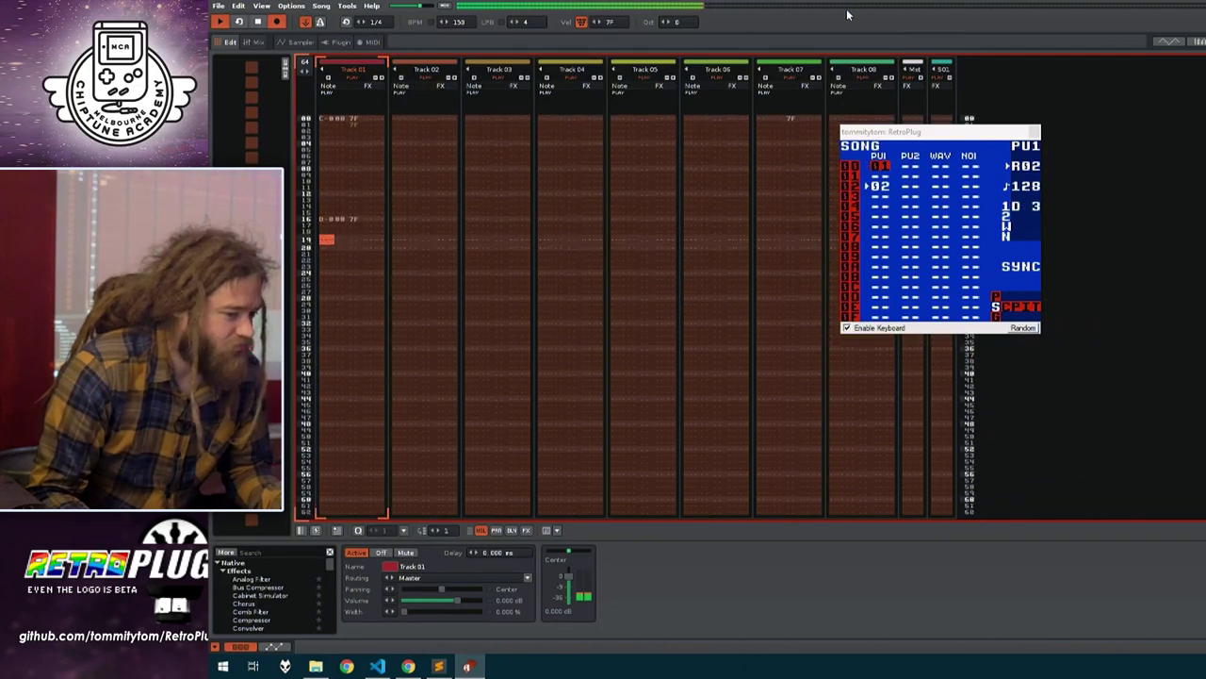
key("space")
key("Up")
key("Up")
key("Up")
key("Up")
key("Up")
key("Up")
key("Up")
key("Up")
key("Up")
key("Up")
key("Up")
key("Up")
key("Up")
key("Up")
key("Up")
key("Up")
key("Up")
key("Up")
key("Up")
key("Up")
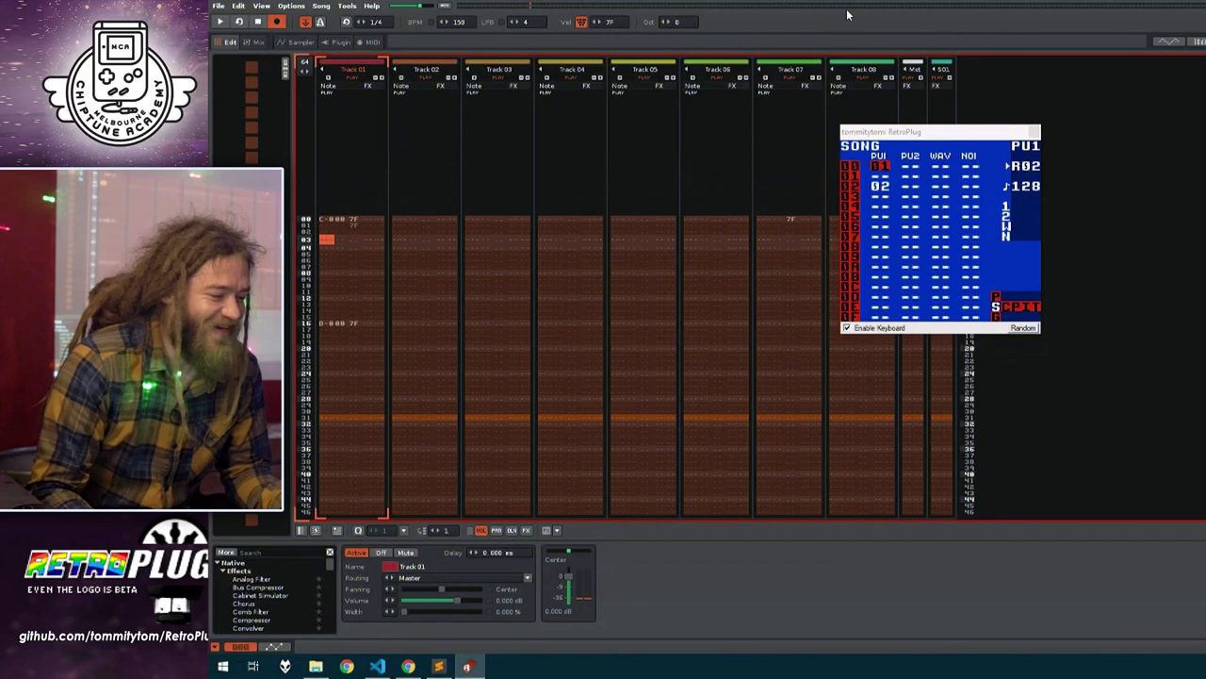
key("space")
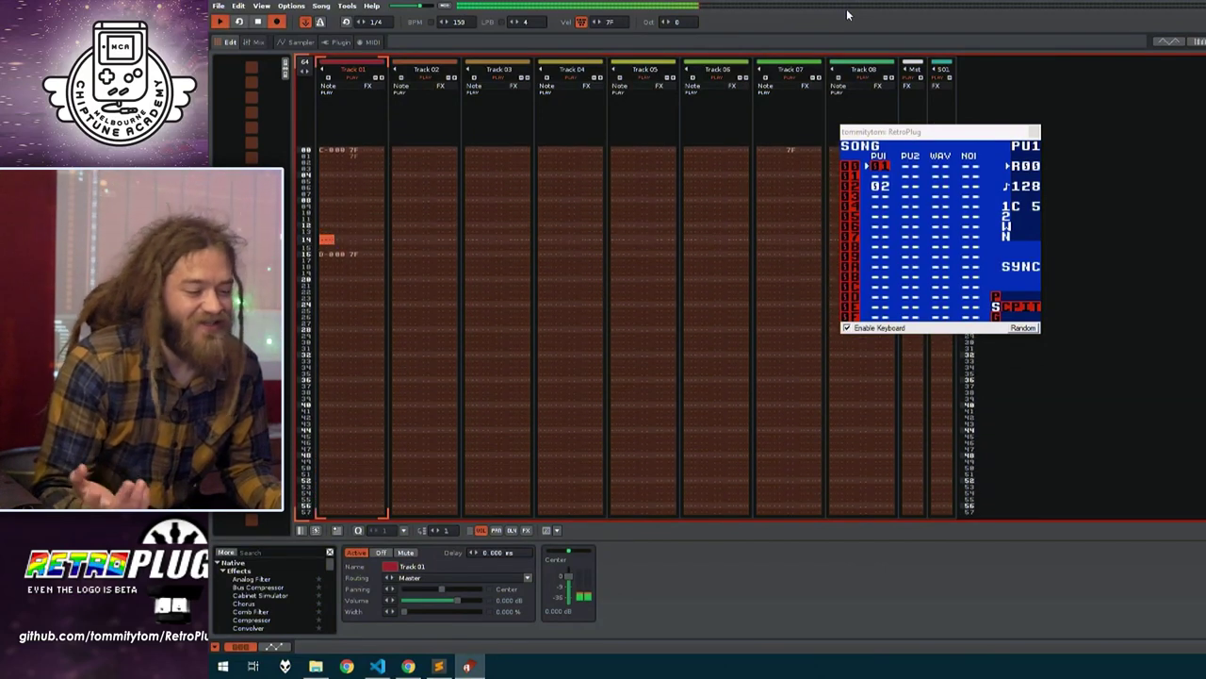
key("space")
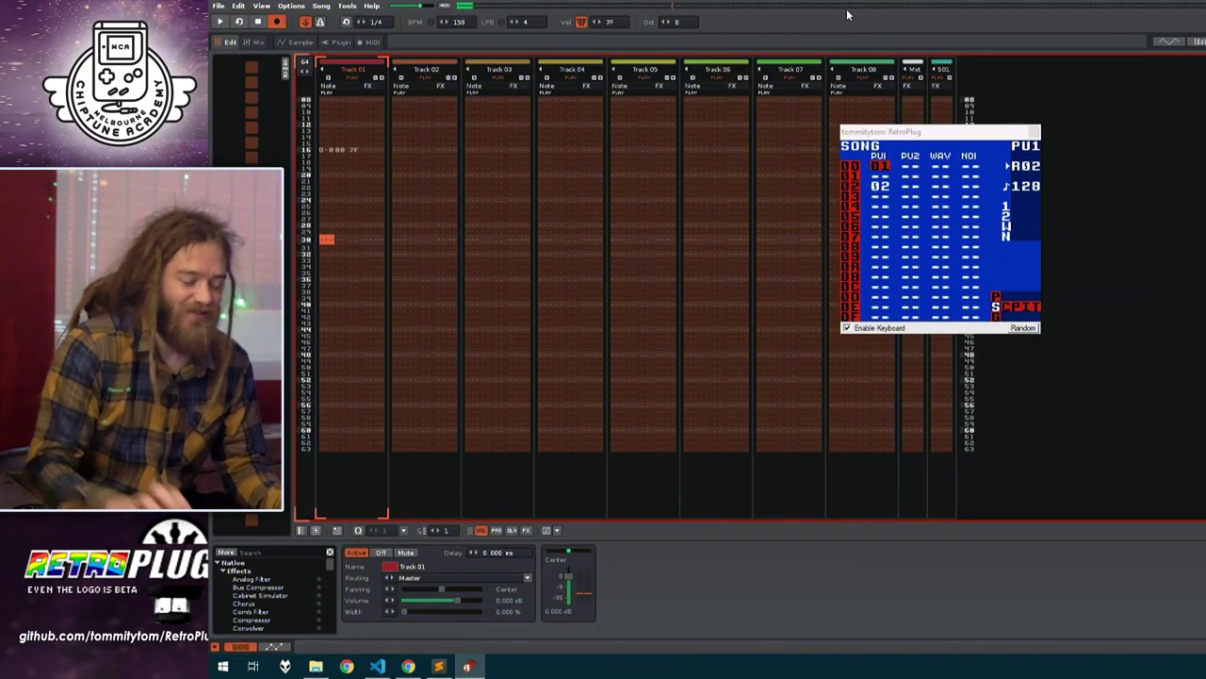
Fill the PU2, WAV and NOI cells of LSDj song rows 00 and 02 with chain 00
left_click(910, 250)
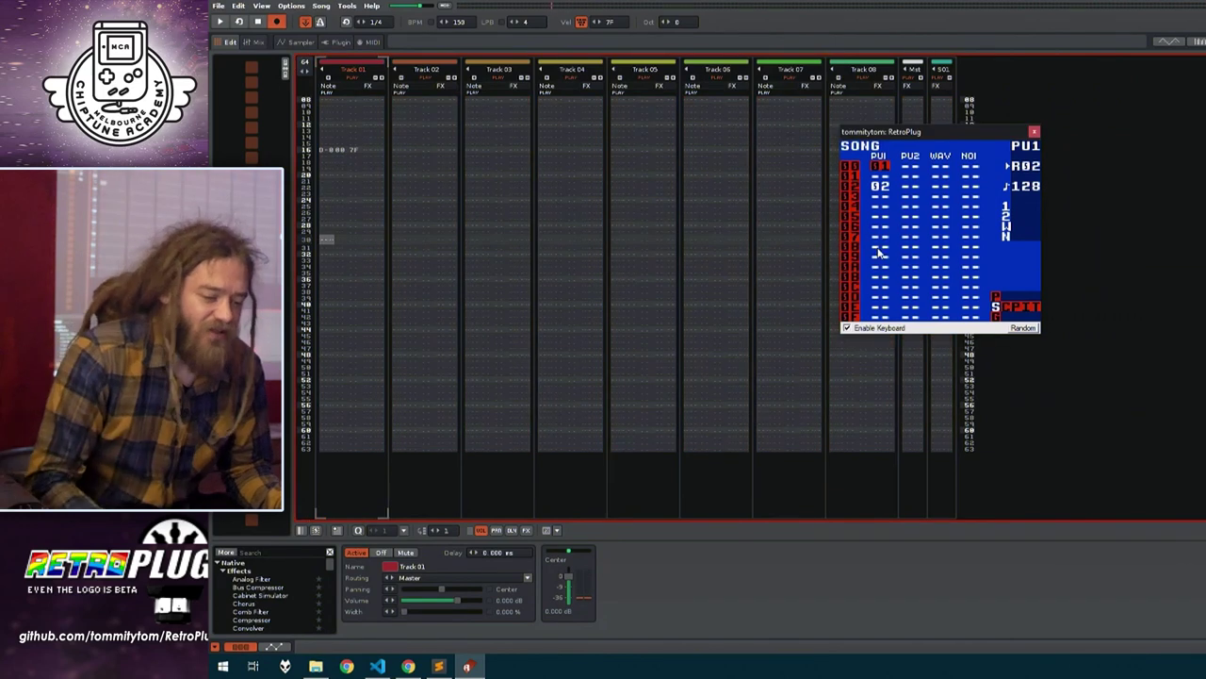
key("Right")
key("Right")
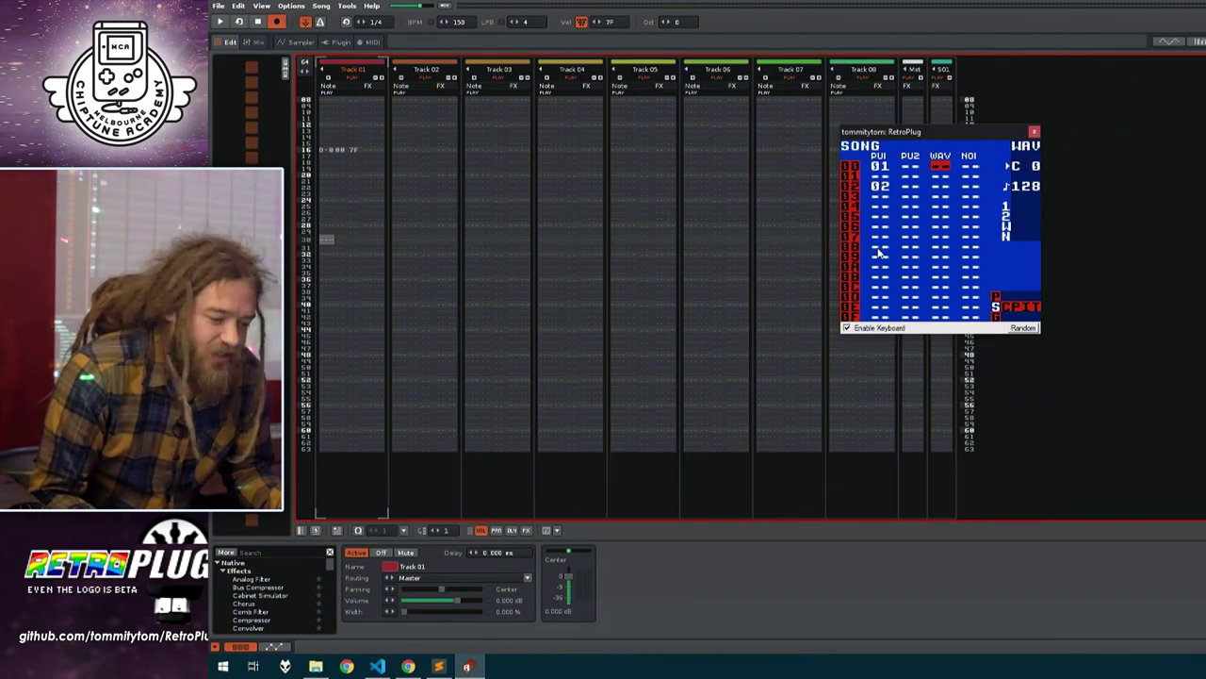
key("Left")
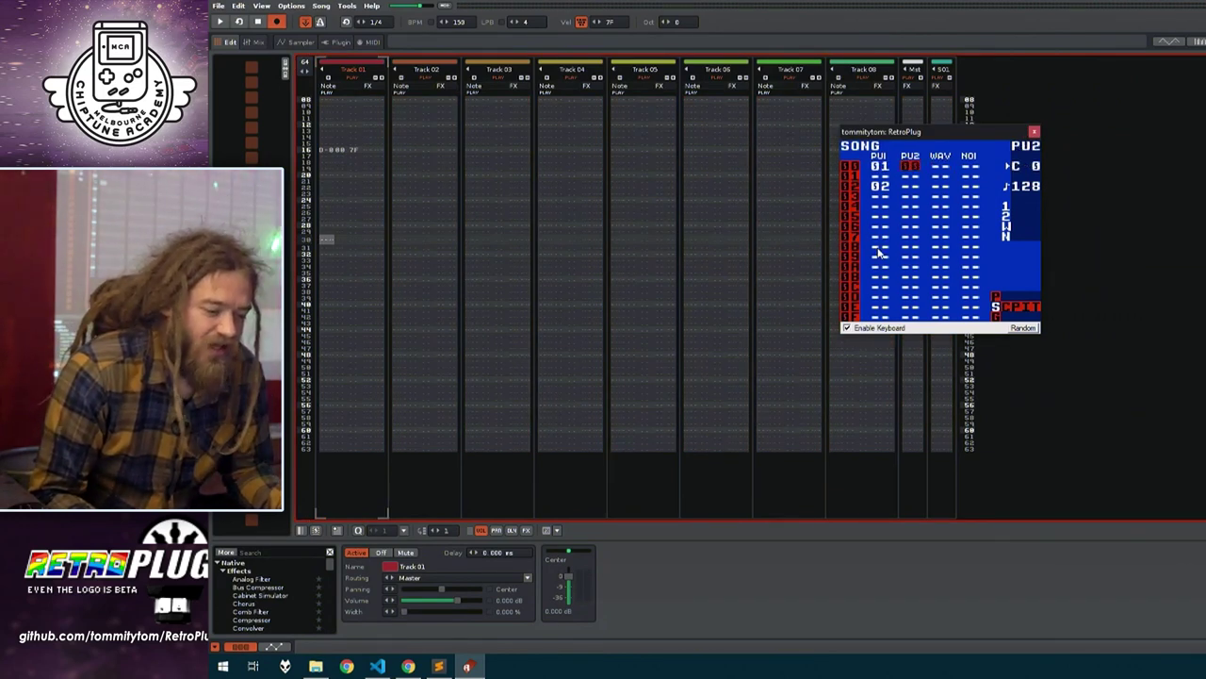
key("Right")
key("Right")
key("z")
key("Down")
key("Left")
key("Up")
key("z")
key("Down")
key("Left")
key("Left")
key("Down")
key("Down")
key("Right")
key("Up")
key("z")
key("Right")
key("x")
key("Right")
key("x")
key("Left")
key("Up")
key("Up")
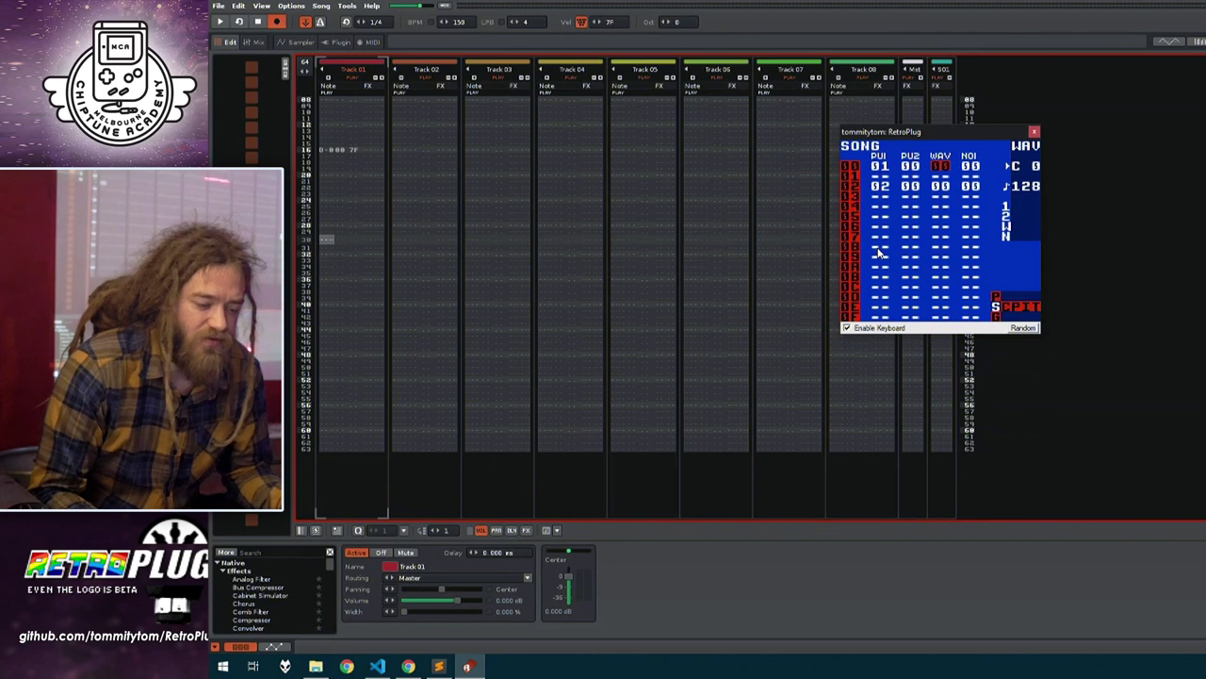
Set the WAV cell of song row 00 to chain 01 and play the Renoise pattern with LSDj waiting for sync
key("x")
key("x")
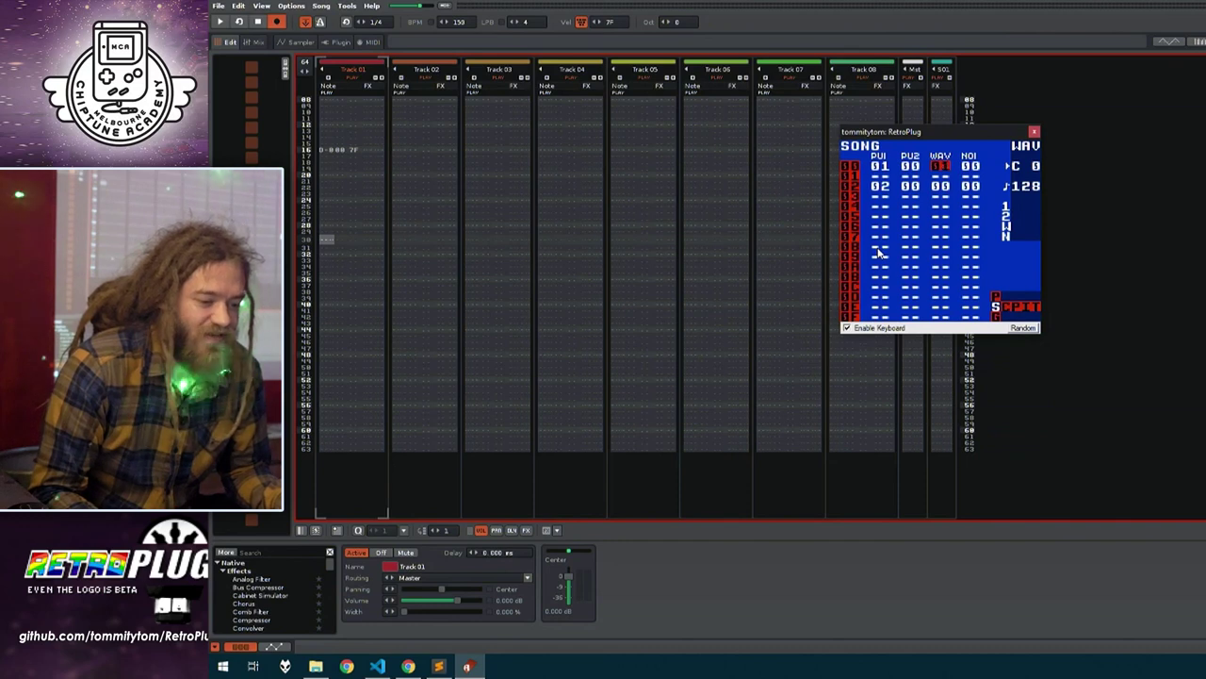
key("Return")
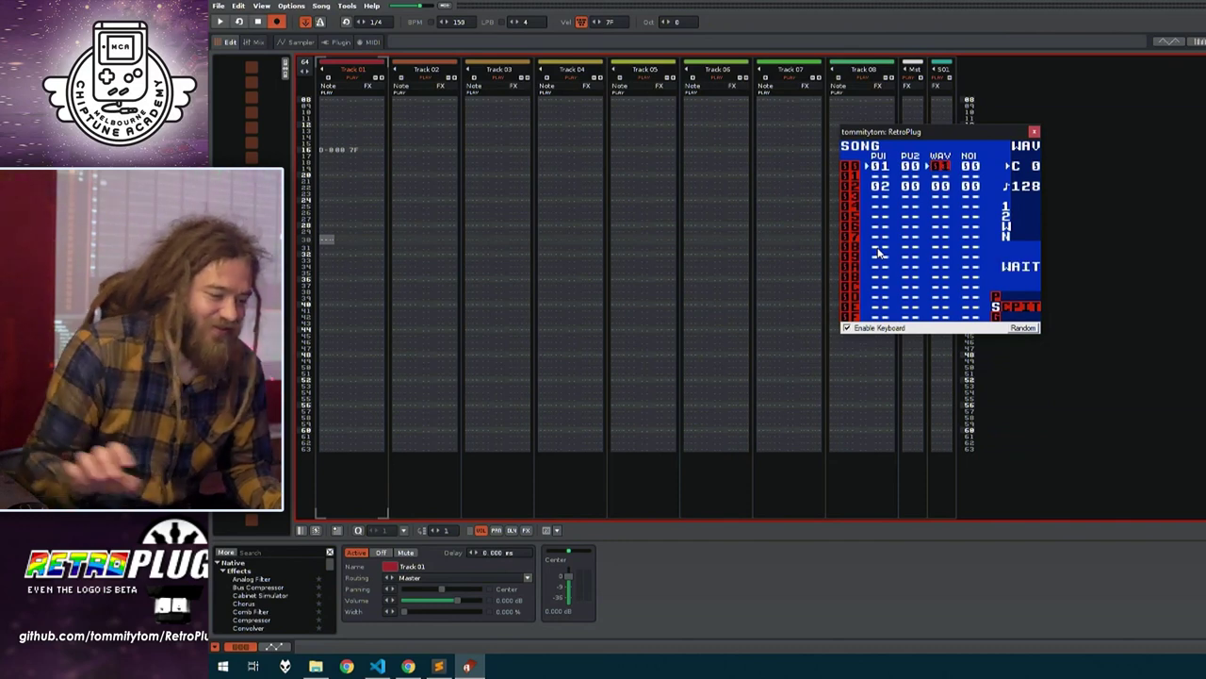
left_click(865, 5)
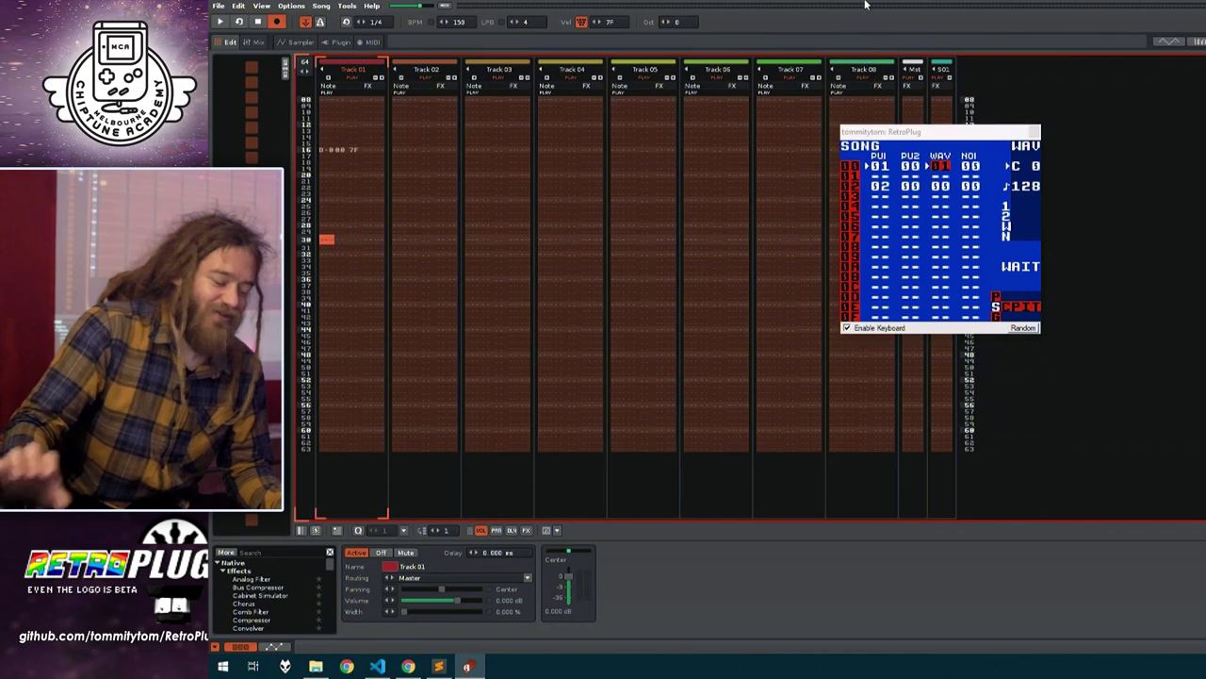
key("space")
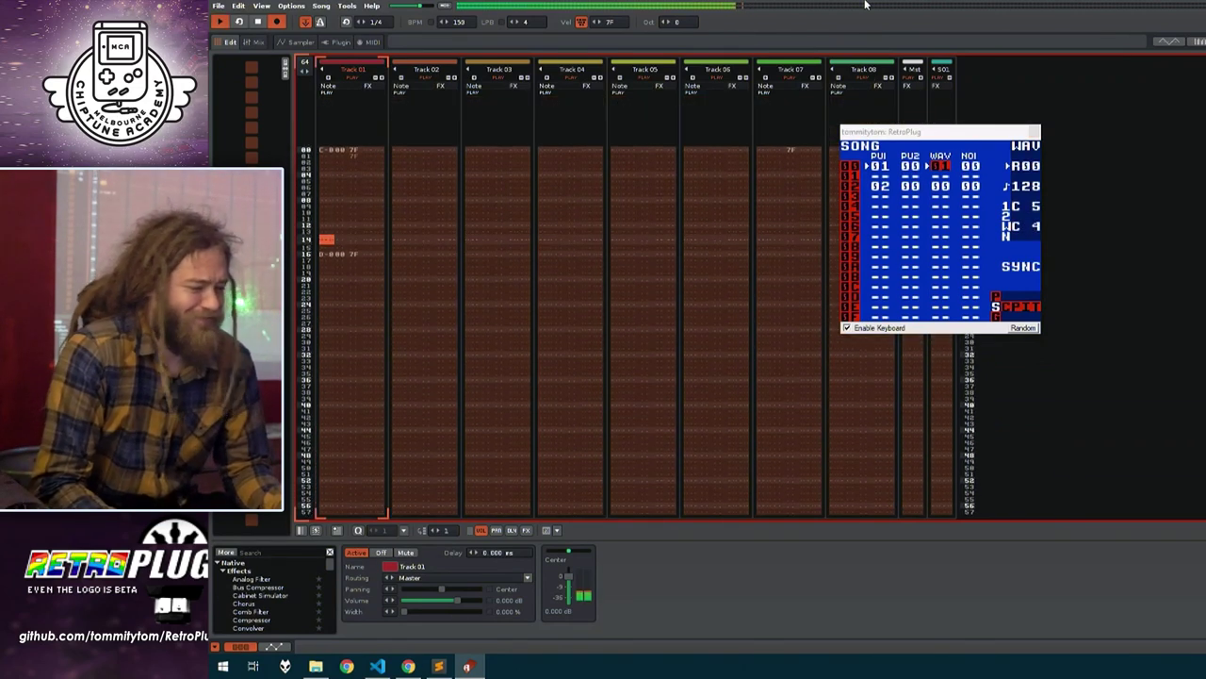
key("space")
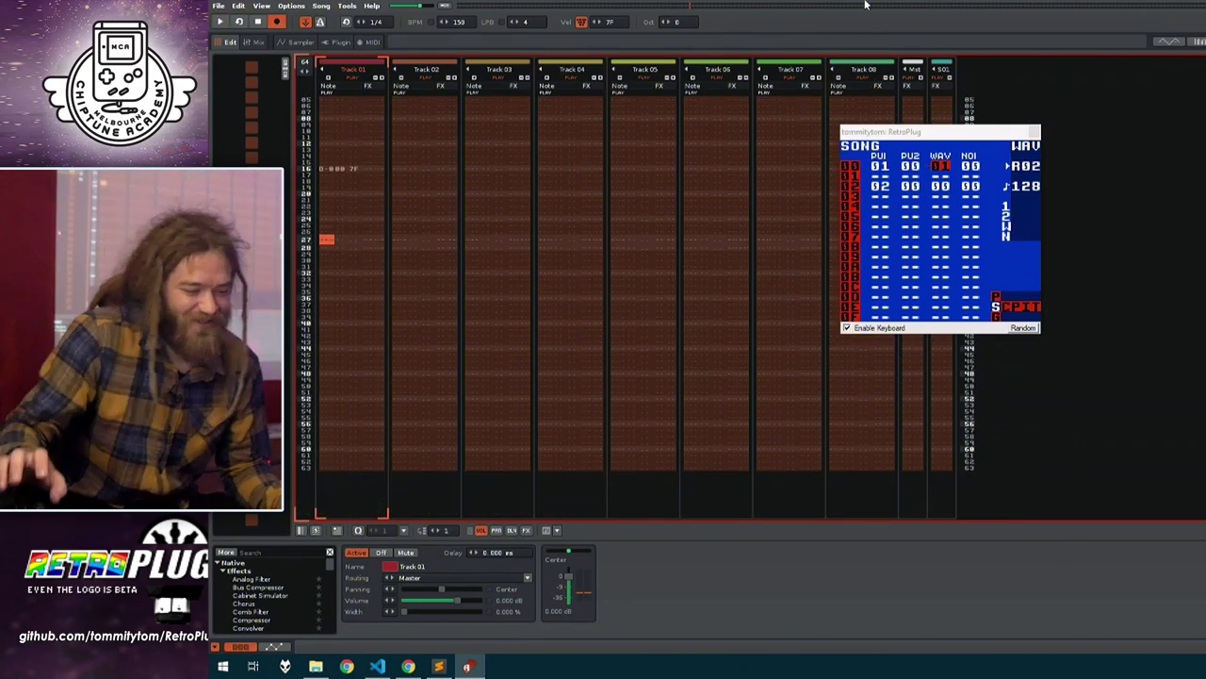
Set the WAV cell of song row 02 to chain 01 and play the Renoise pattern again
left_click(889, 219)
key("Down")
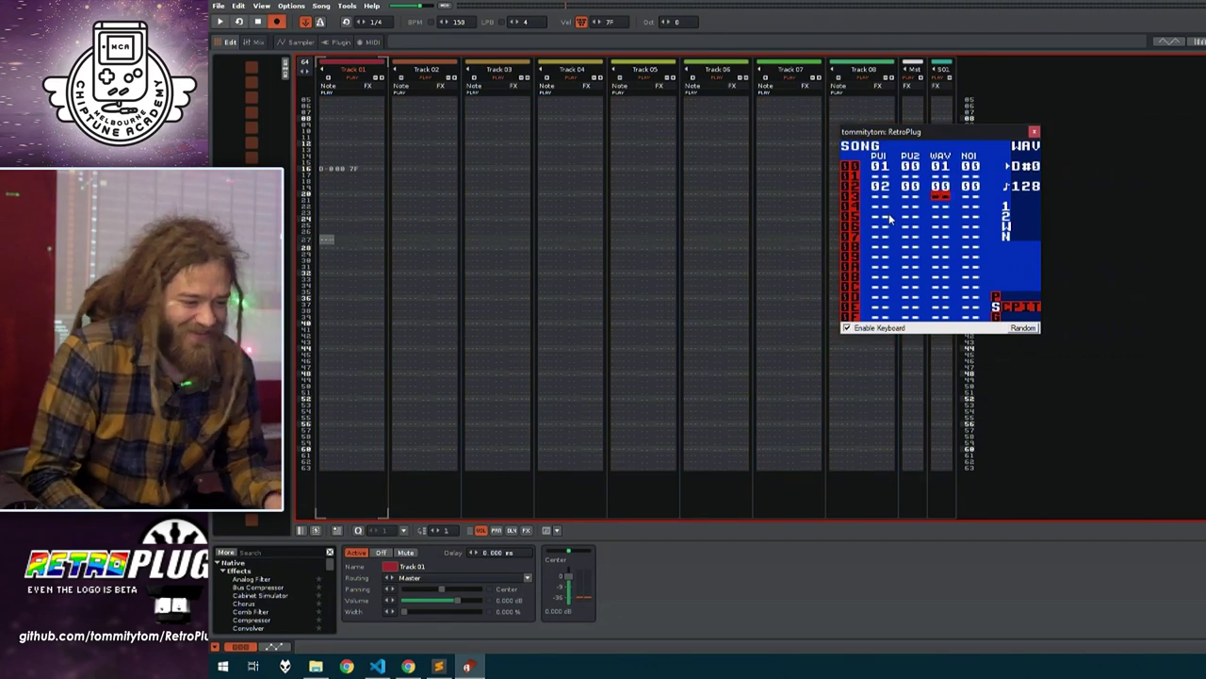
key("Down")
key("Up")
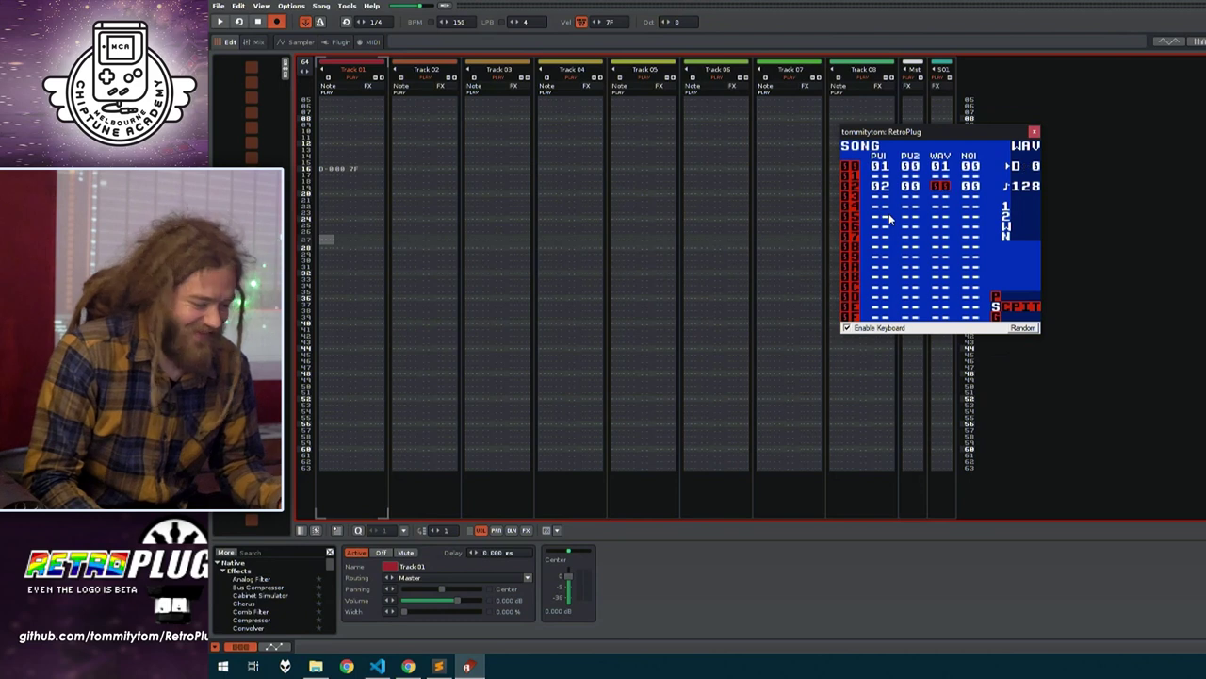
left_click(738, 4)
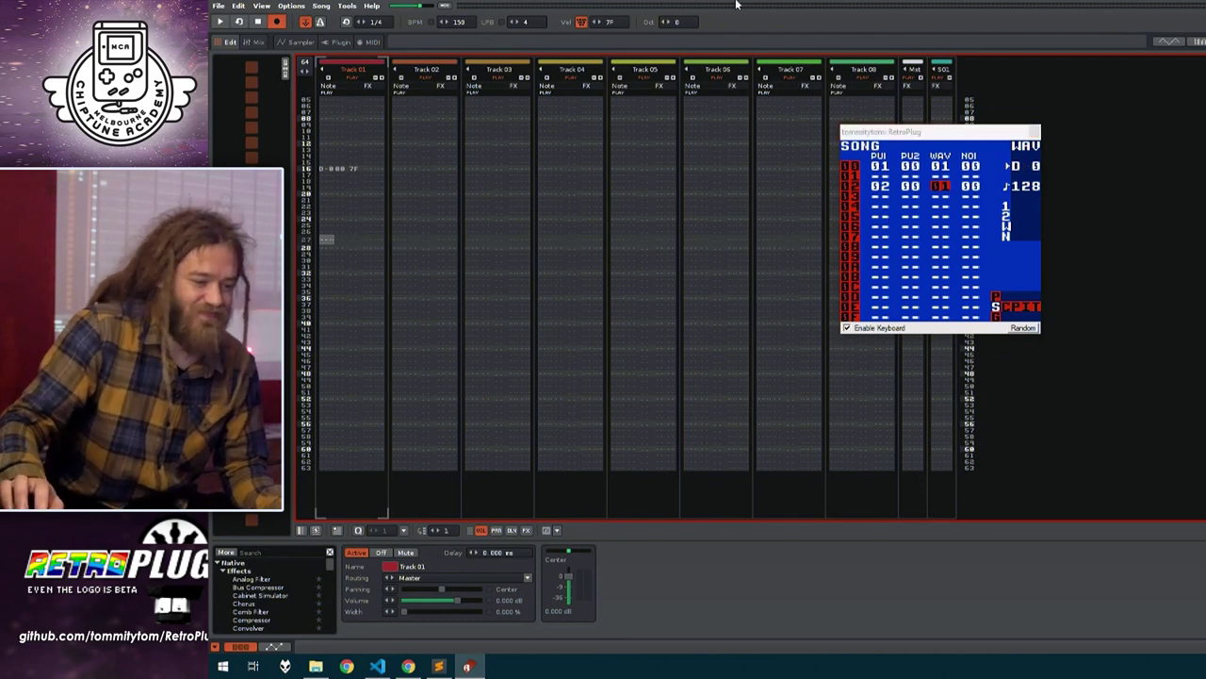
key("space")
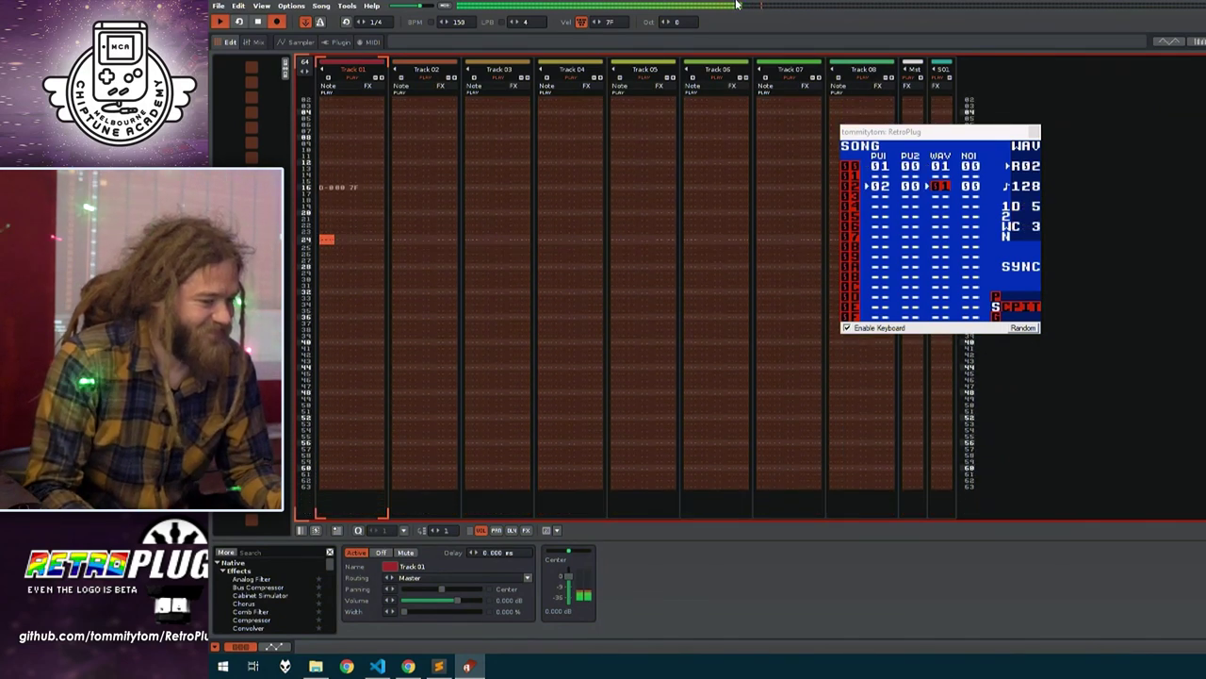
key("space")
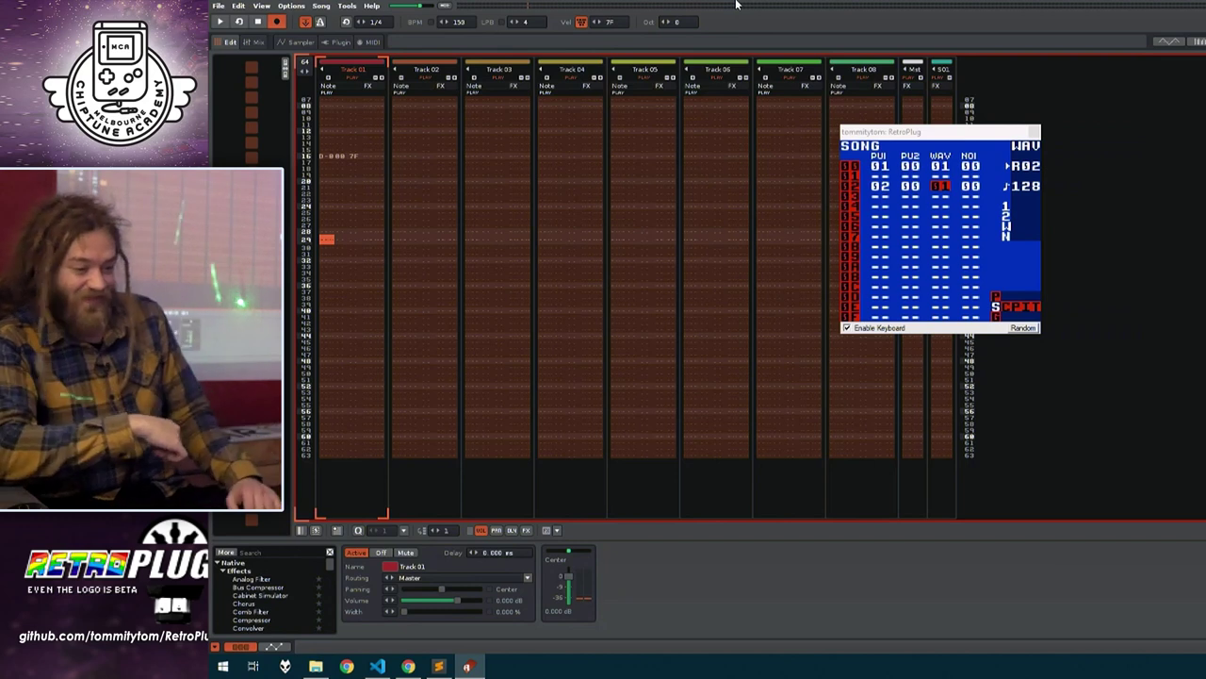
Enter a note OFF at row 08 of Track 01 in the Renoise pattern and play the pattern to check it
key("shift+Tab")
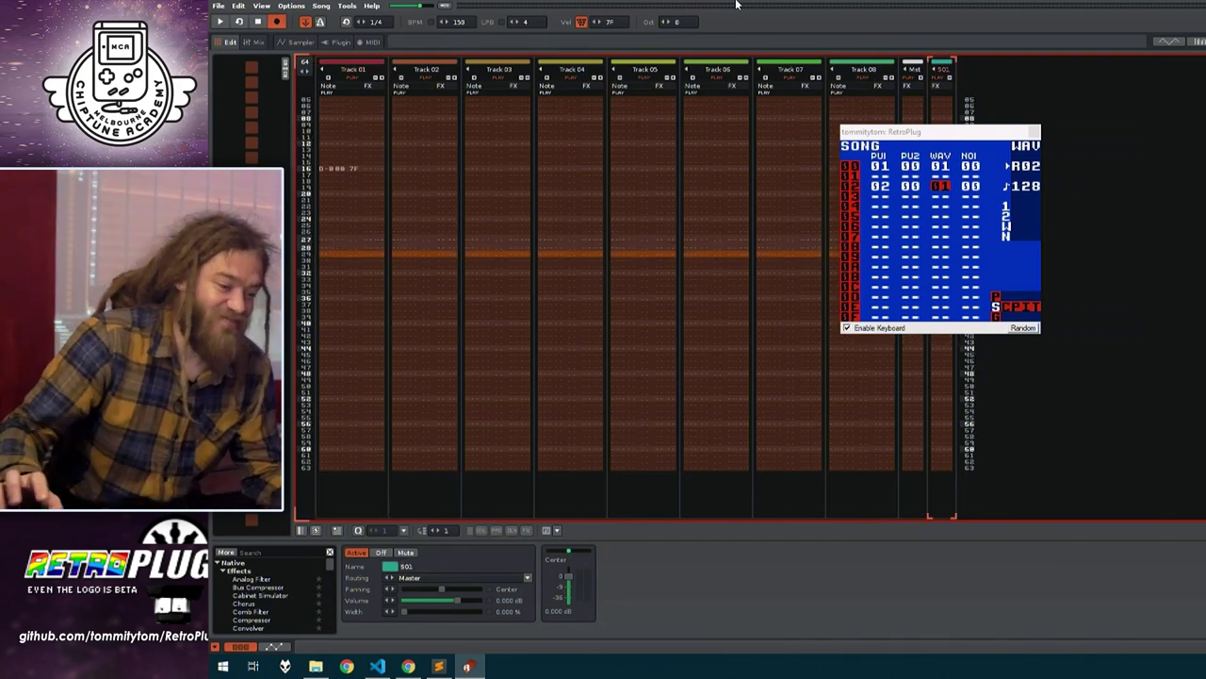
left_click(885, 135)
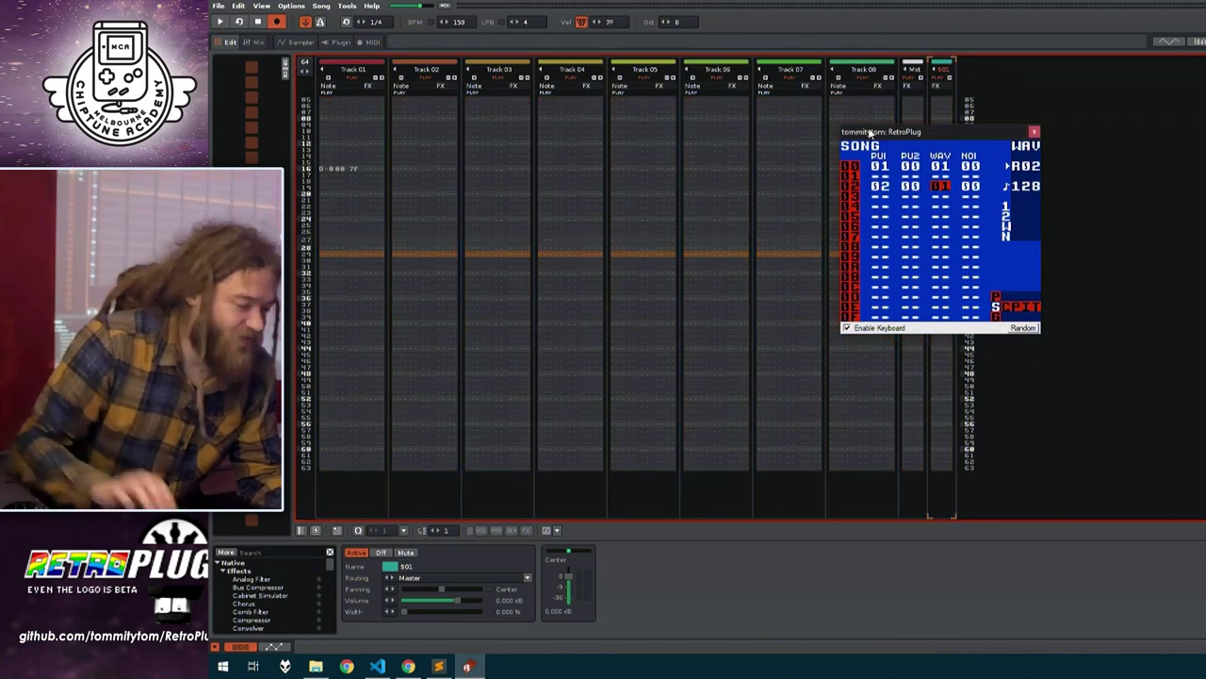
left_click(829, 3)
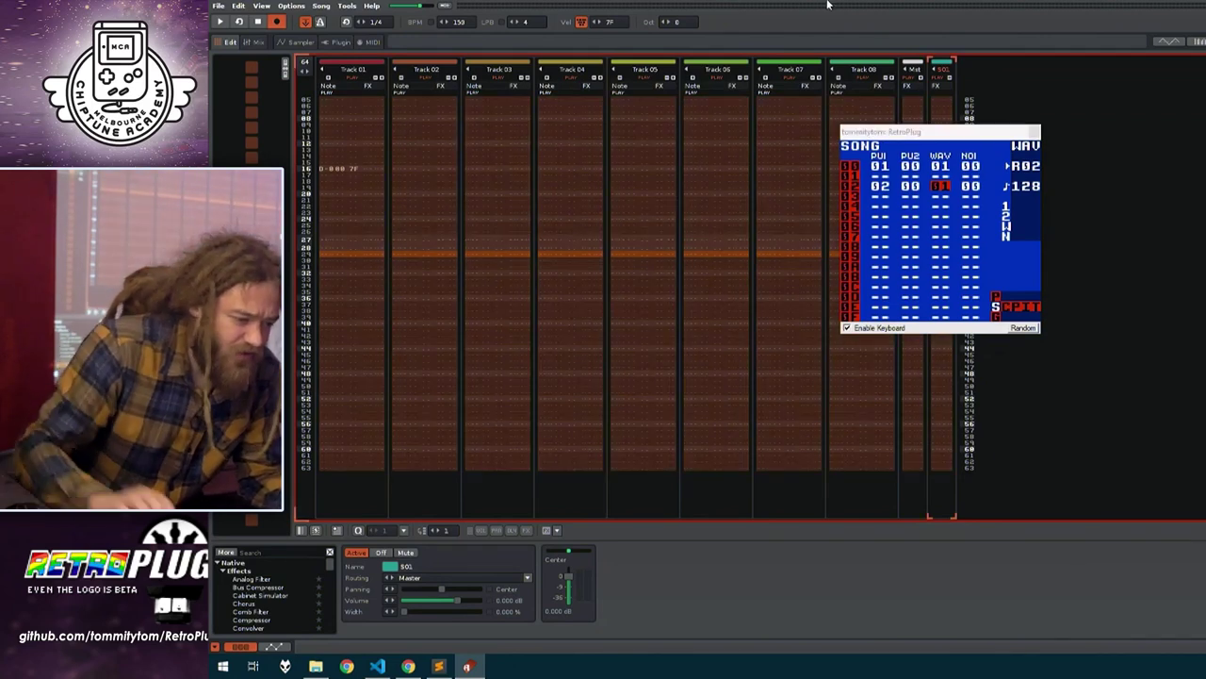
key("Down")
key("Down")
key("Down")
key("Up")
key("Up")
key("Up")
key("Up")
key("Up")
key("Up")
key("Up")
key("Up")
key("Up")
key("Up")
key("Up")
key("Up")
key("Up")
key("Up")
key("Up")
key("Up")
key("Up")
key("Up")
key("shift+Tab")
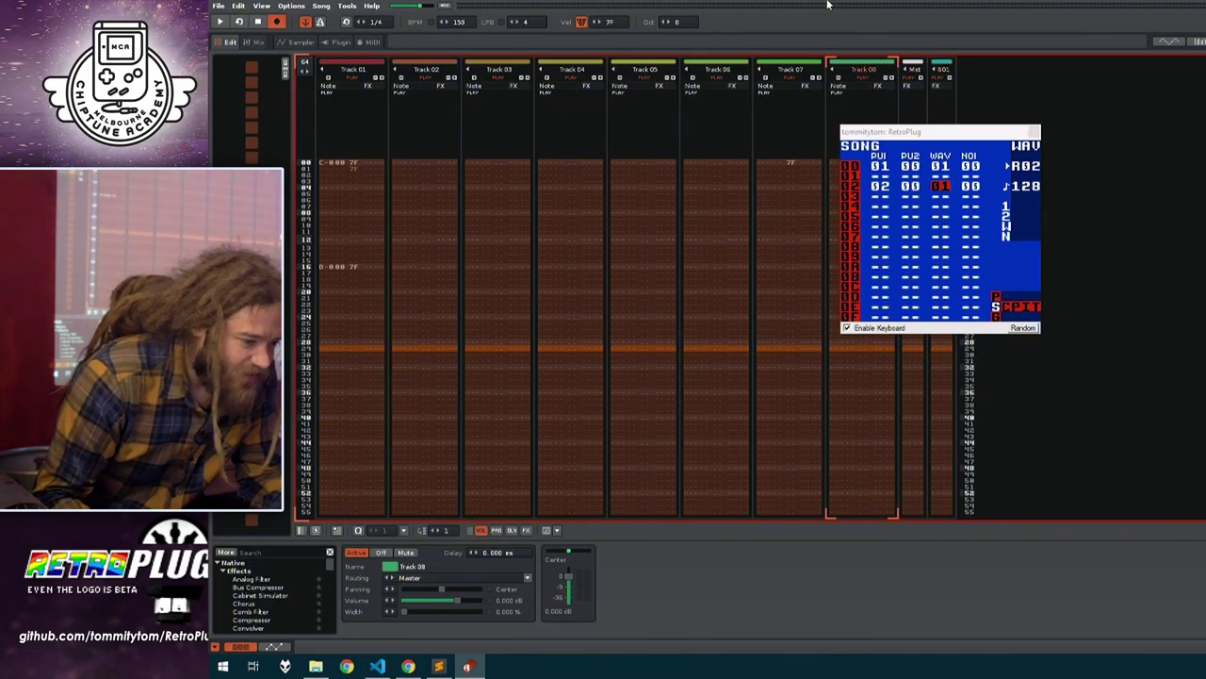
key("shift+Tab")
key("shift+Tab")
key("shift+Tab")
key("shift+Tab")
key("shift+Tab")
key("shift+Tab")
key("shift+Tab")
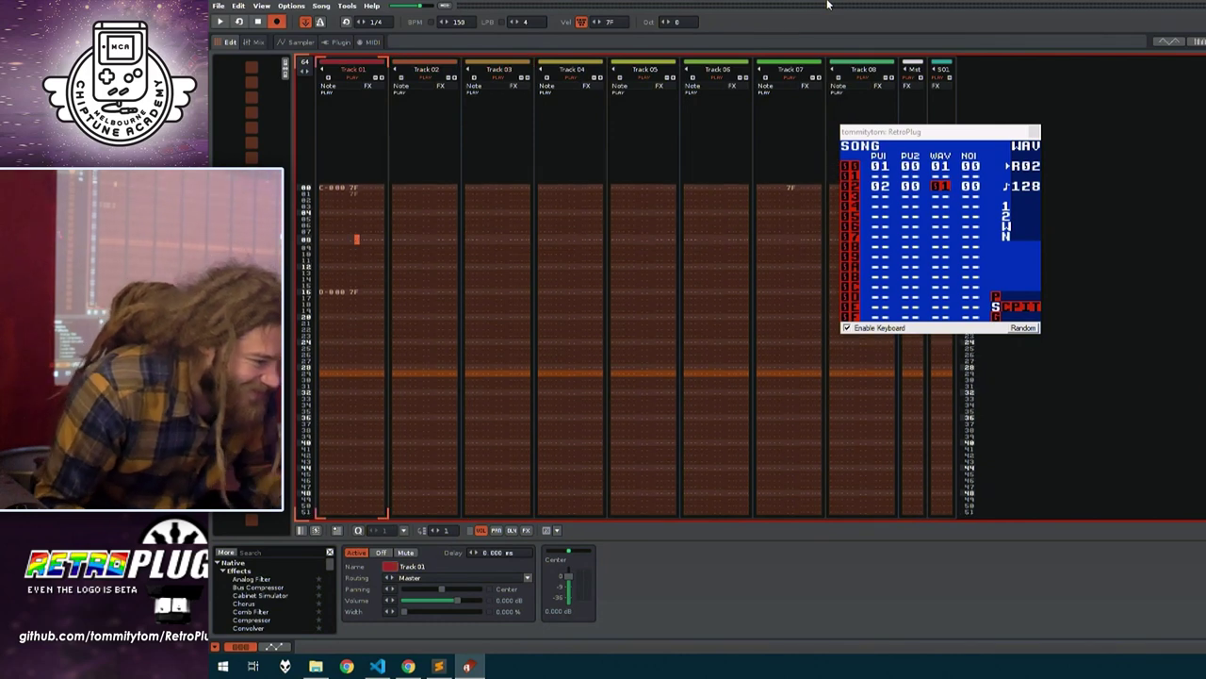
key("space")
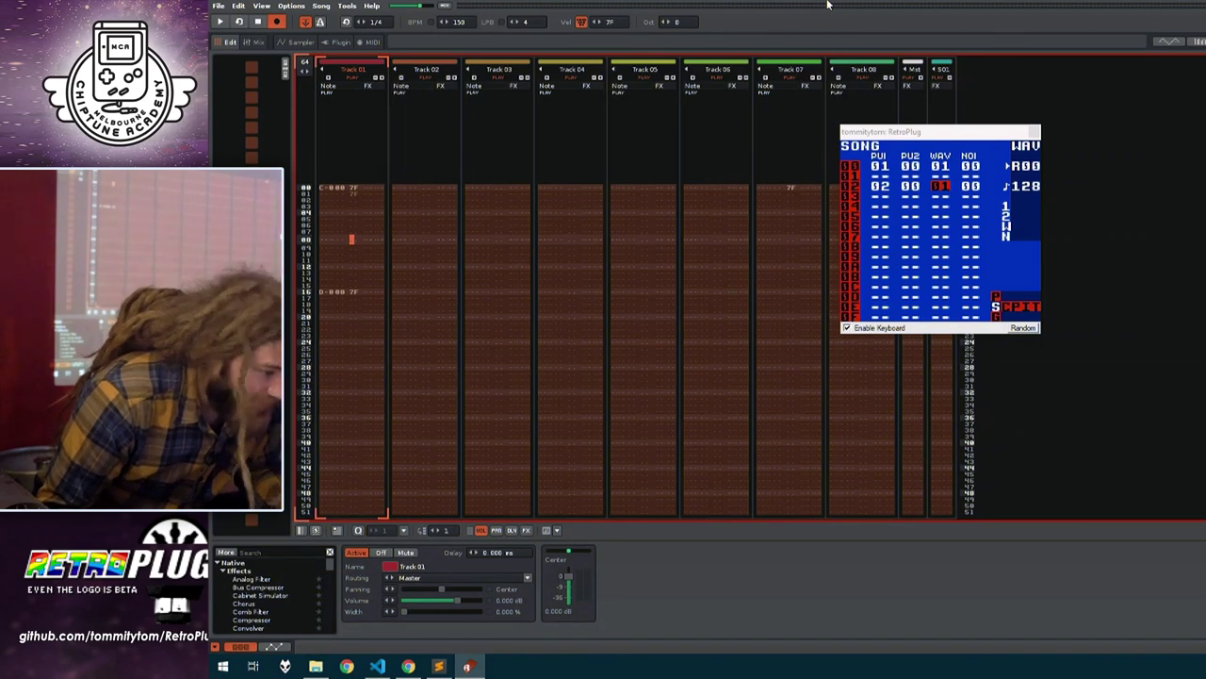
key("space")
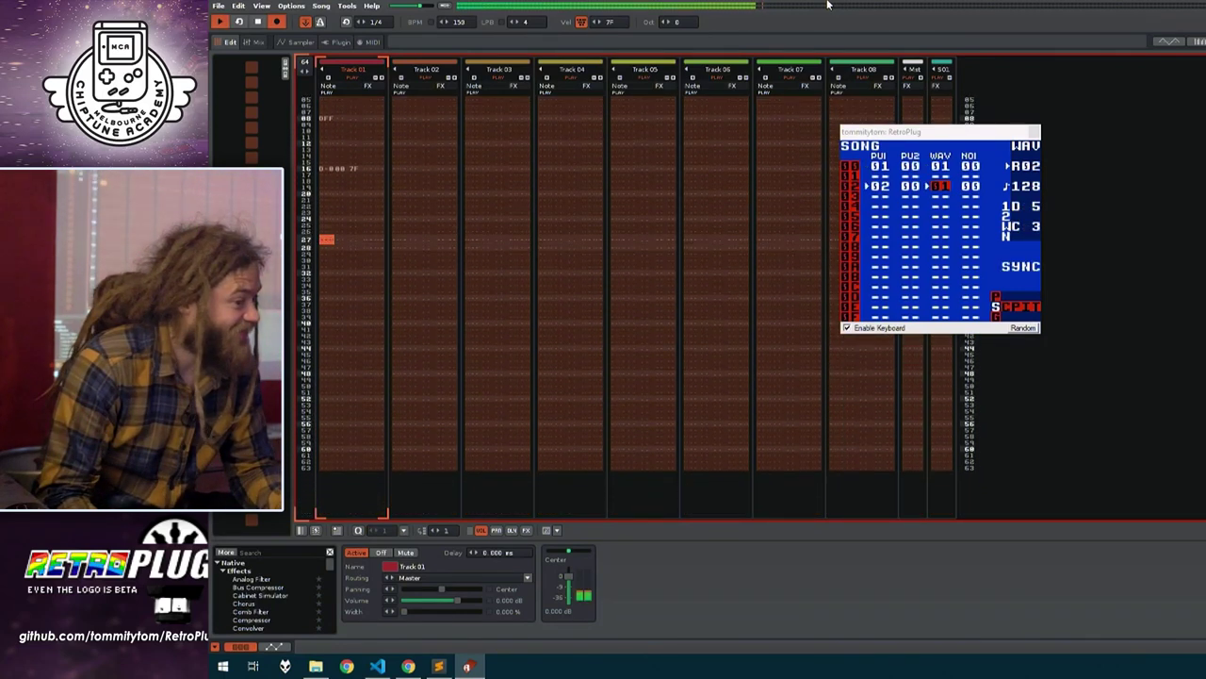
key("space")
key("Left")
key("Up")
key("Up")
key("Up")
key("Tab")
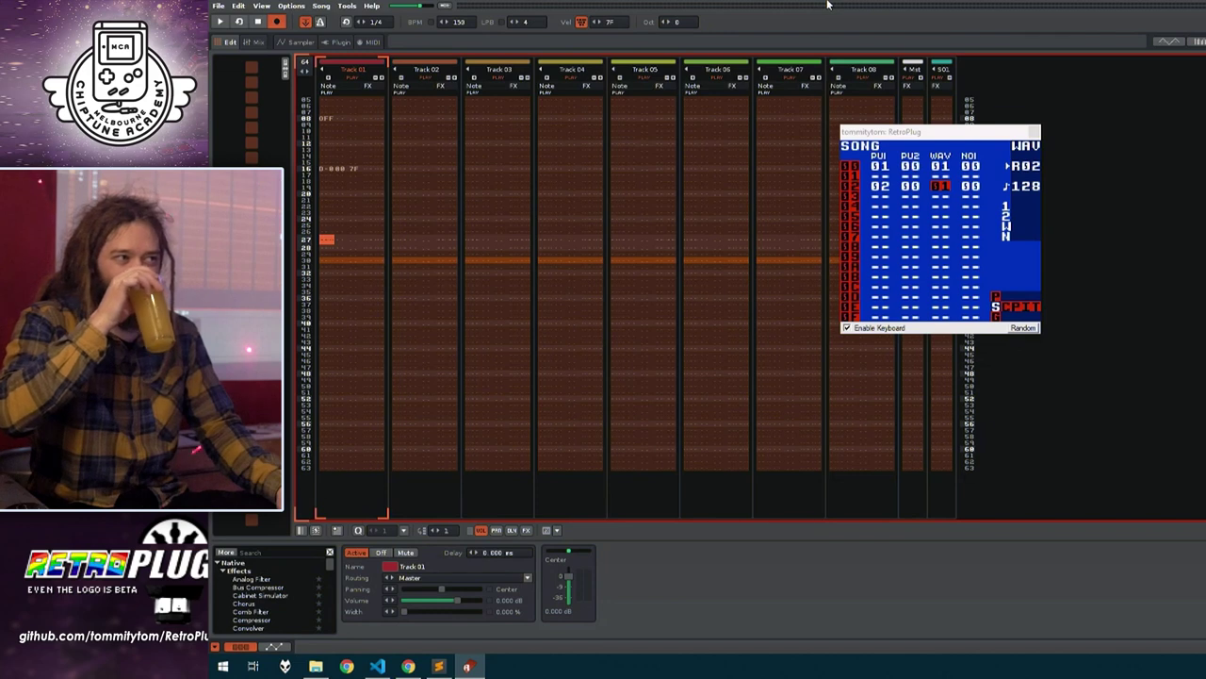
Move the RetroPlug window clear of the track area's edge and add a duplicate of the LSDj instance
left_click_drag(884, 132, 670, 128)
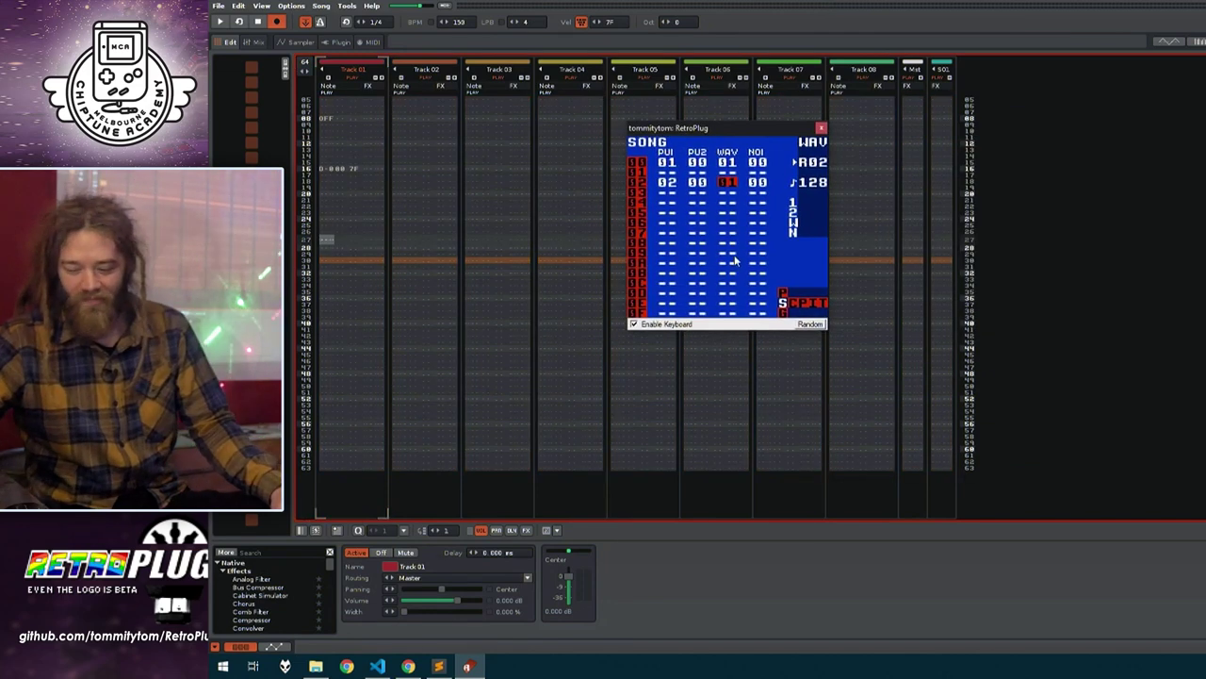
right_click(710, 213)
mouse_move(771, 242)
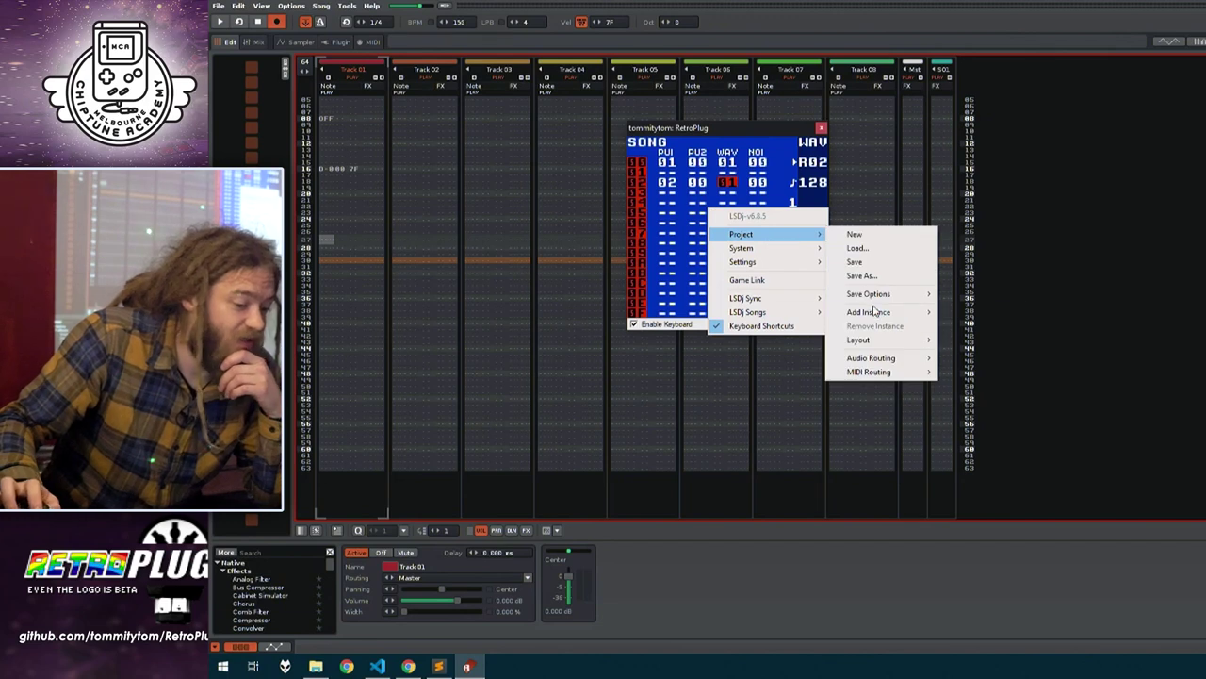
mouse_move(875, 311)
left_click(971, 339)
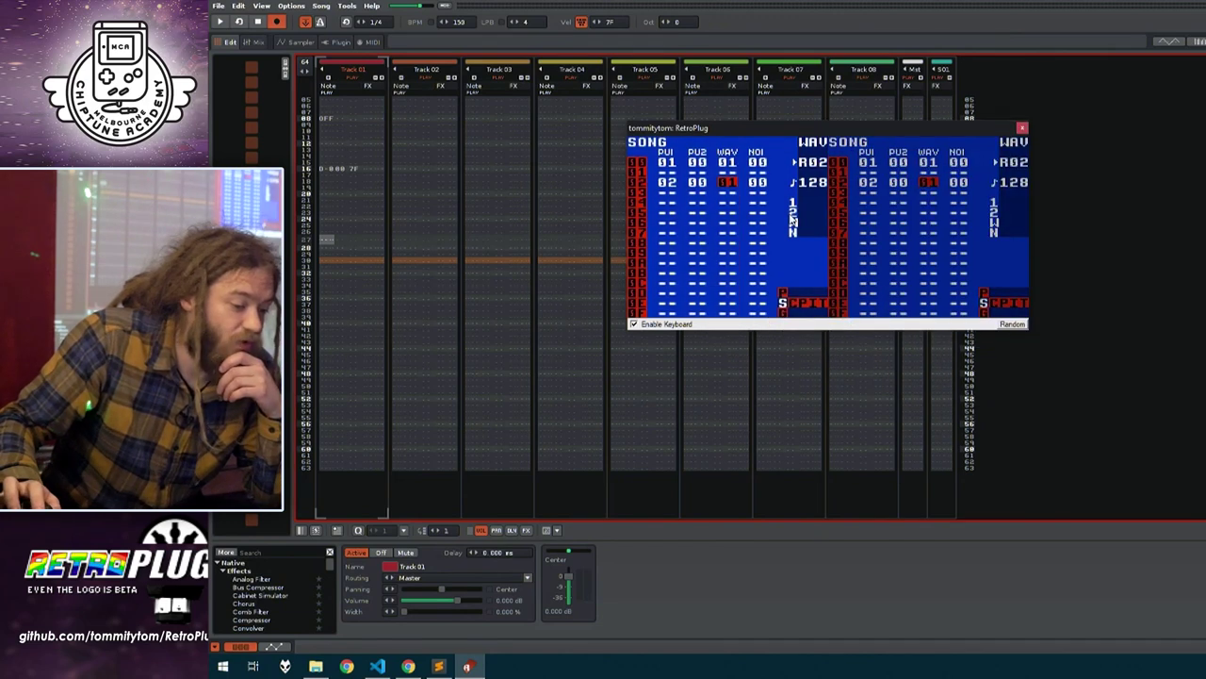
Set the project's MIDI routing to One Channel Per Instance
right_click(793, 219)
mouse_move(859, 243)
mouse_move(964, 380)
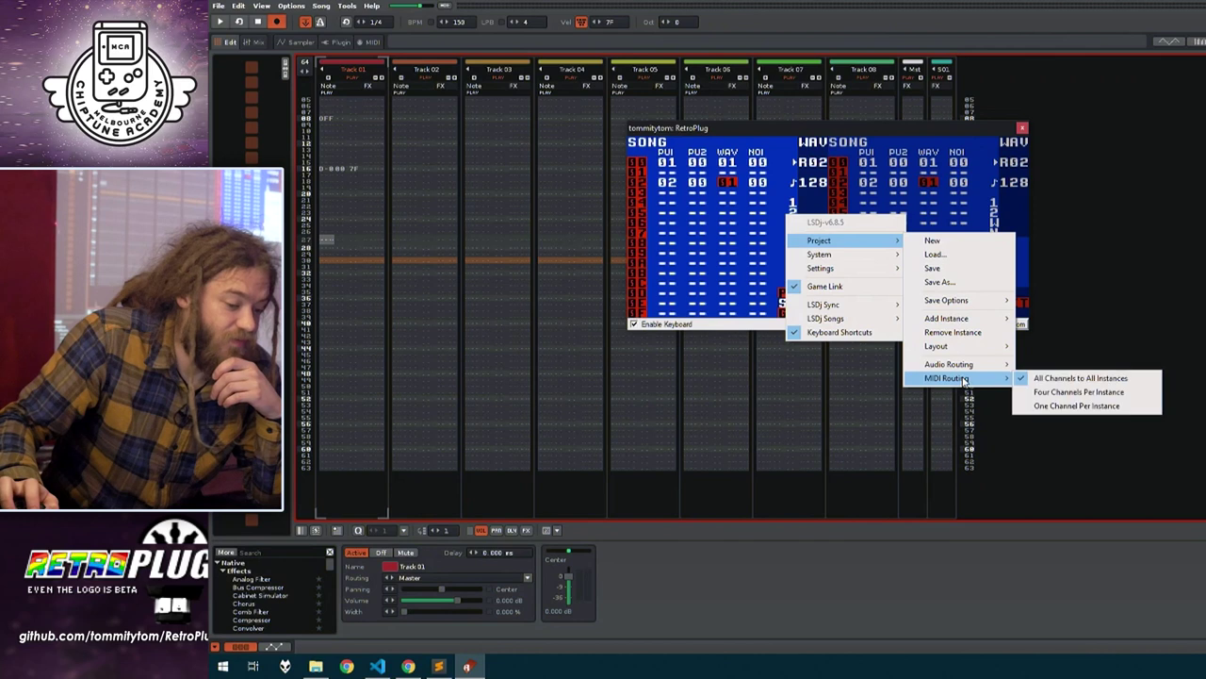
left_click(1115, 406)
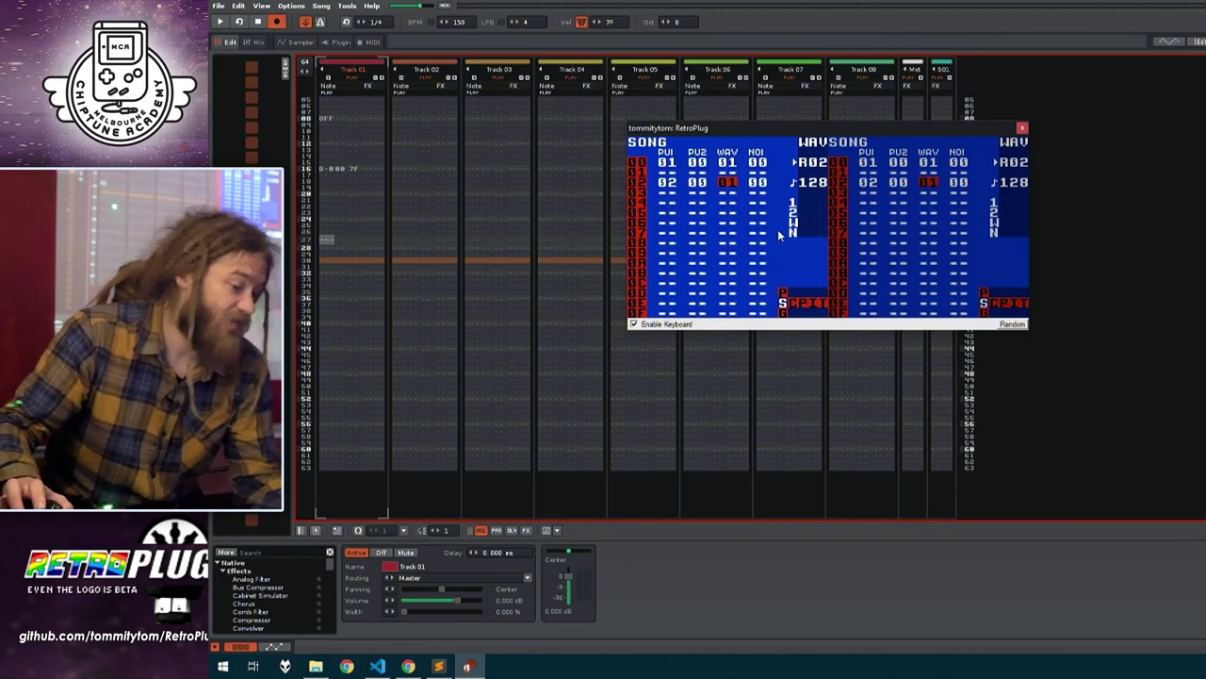
Check the LSDj Sync options while Game Link is enabled, and turn off Game Link on both LSDj instances
right_click(734, 212)
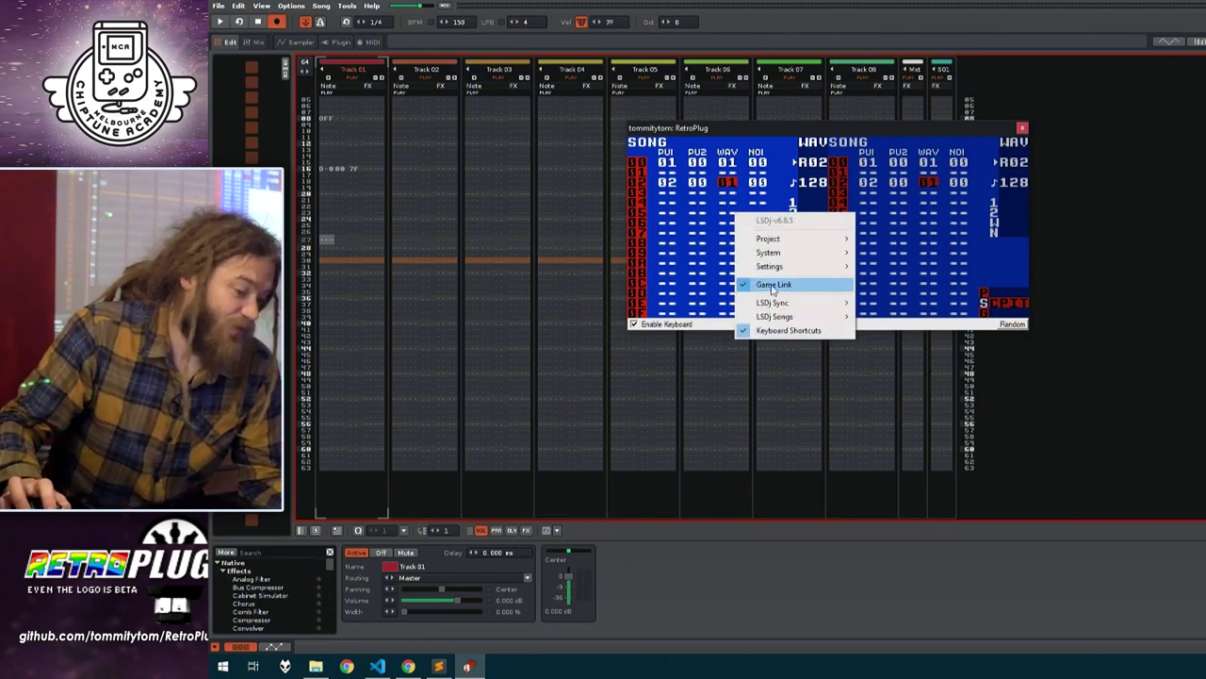
left_click(928, 260)
right_click(918, 236)
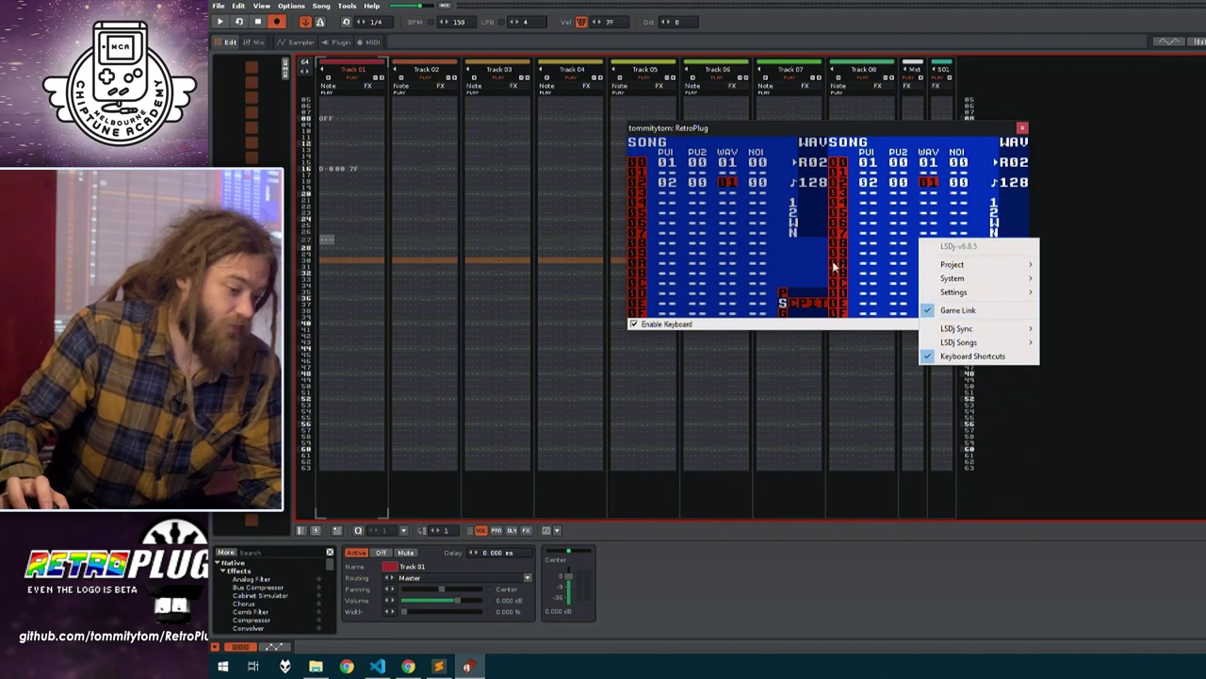
left_click(708, 213)
right_click(709, 213)
mouse_move(779, 307)
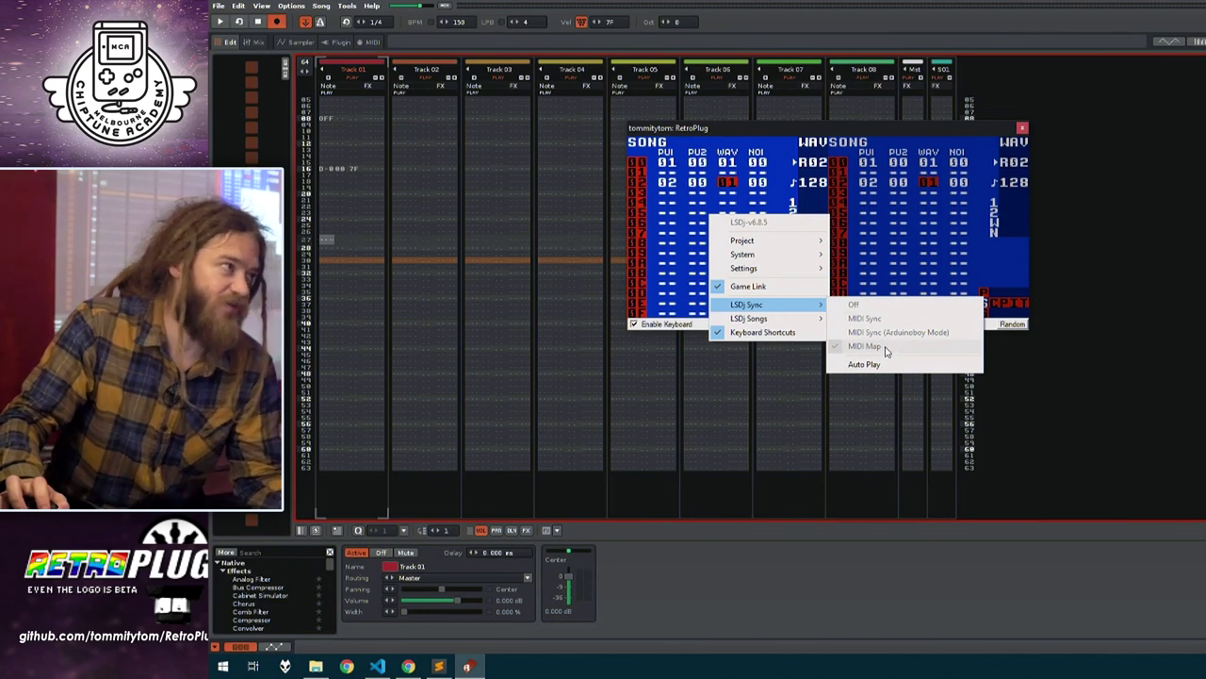
left_click(776, 286)
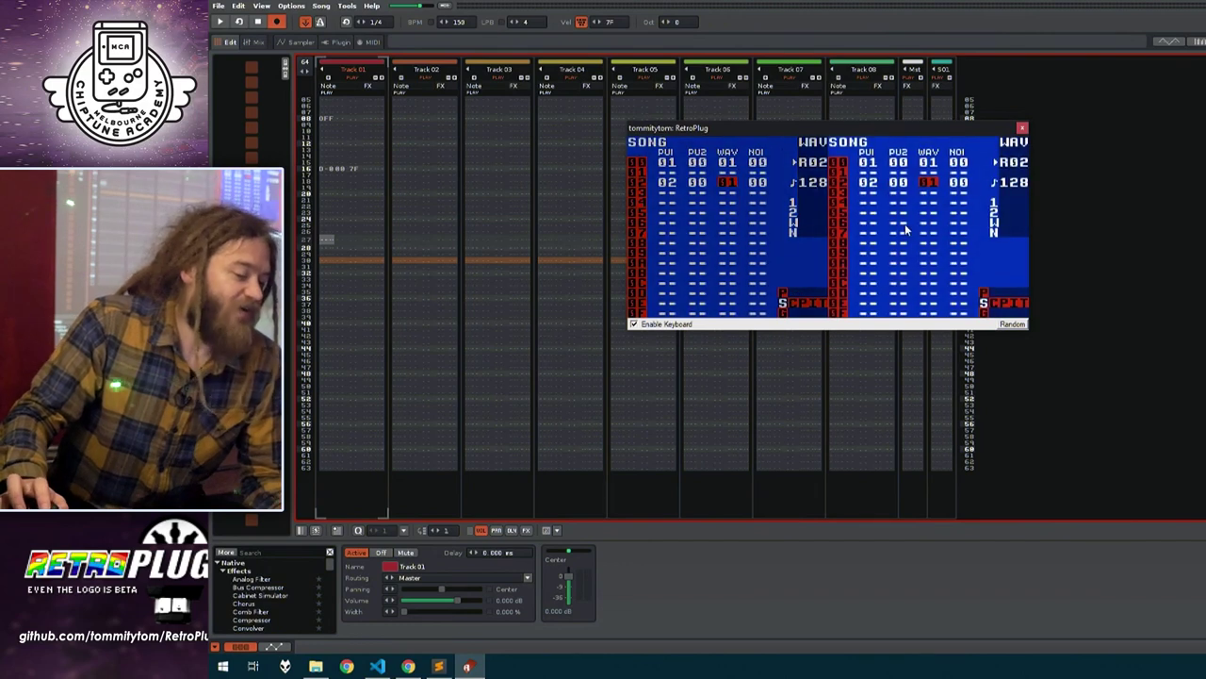
right_click(906, 226)
left_click(956, 298)
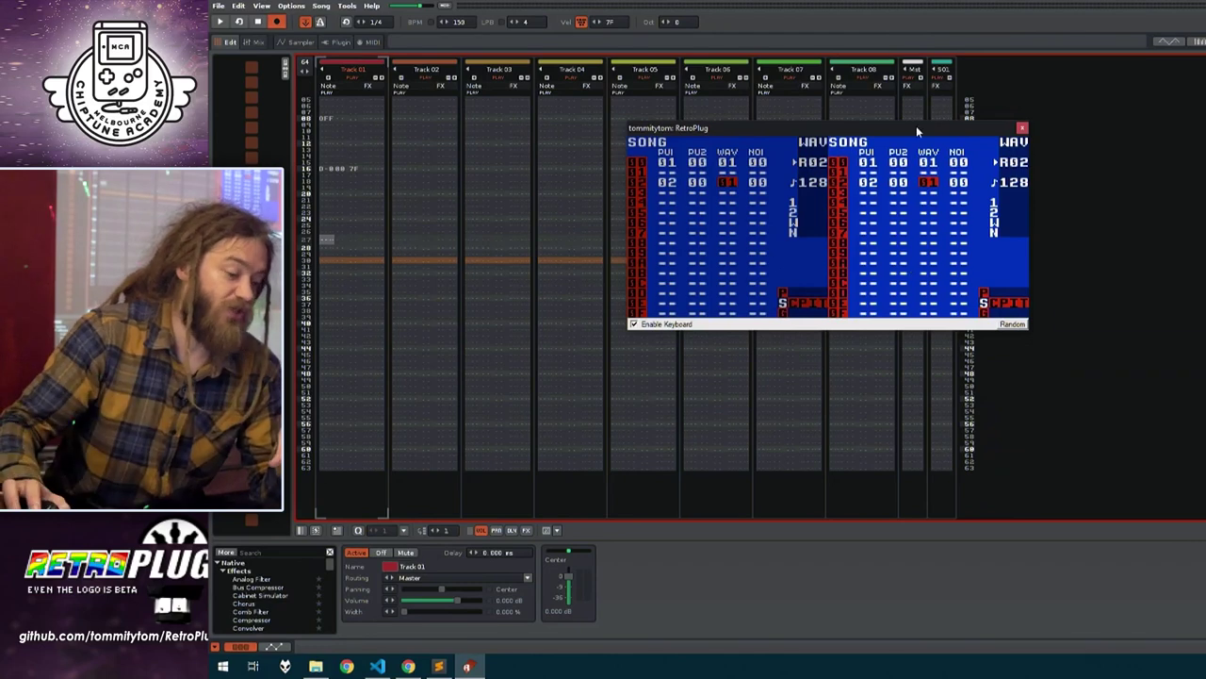
Review the project's audio and MIDI routing entries and the LSDj Sync modes available for the first instance
left_click(771, 189)
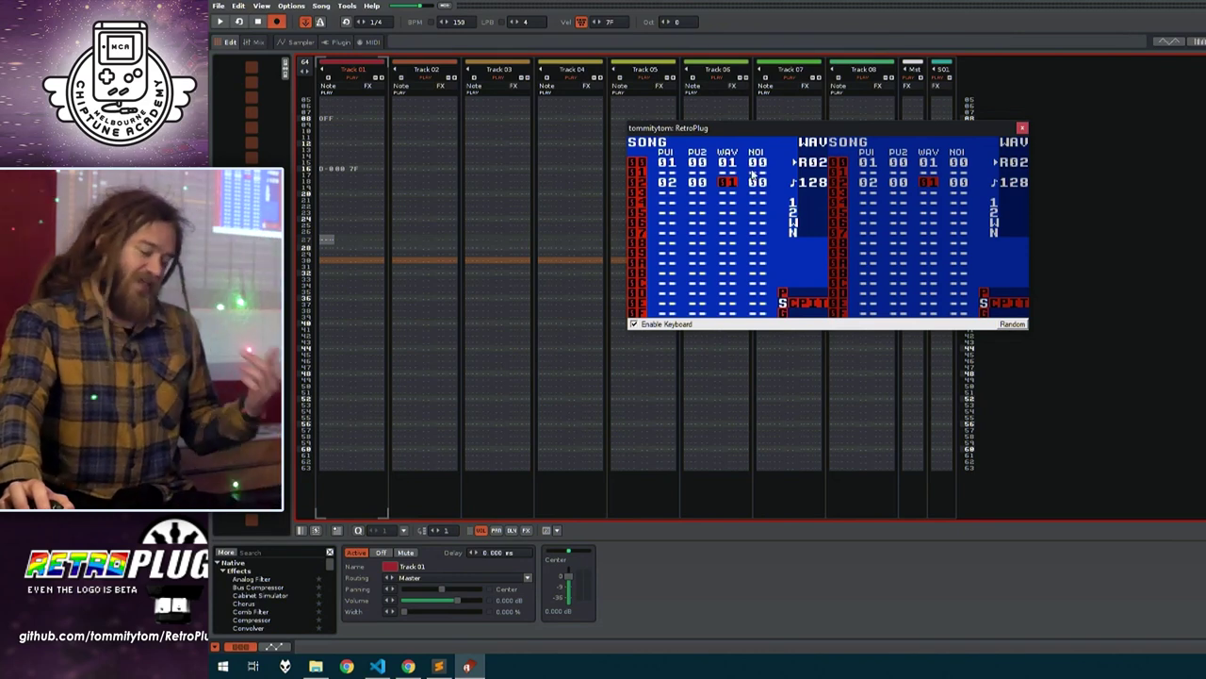
right_click(731, 219)
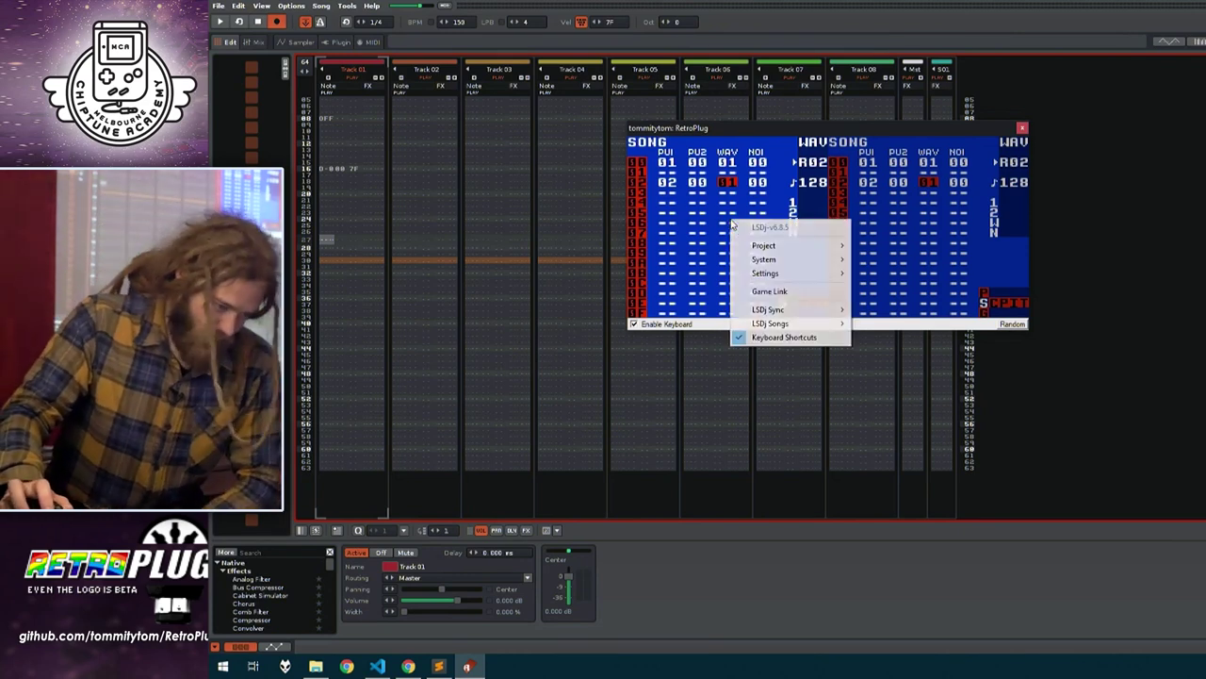
mouse_move(792, 247)
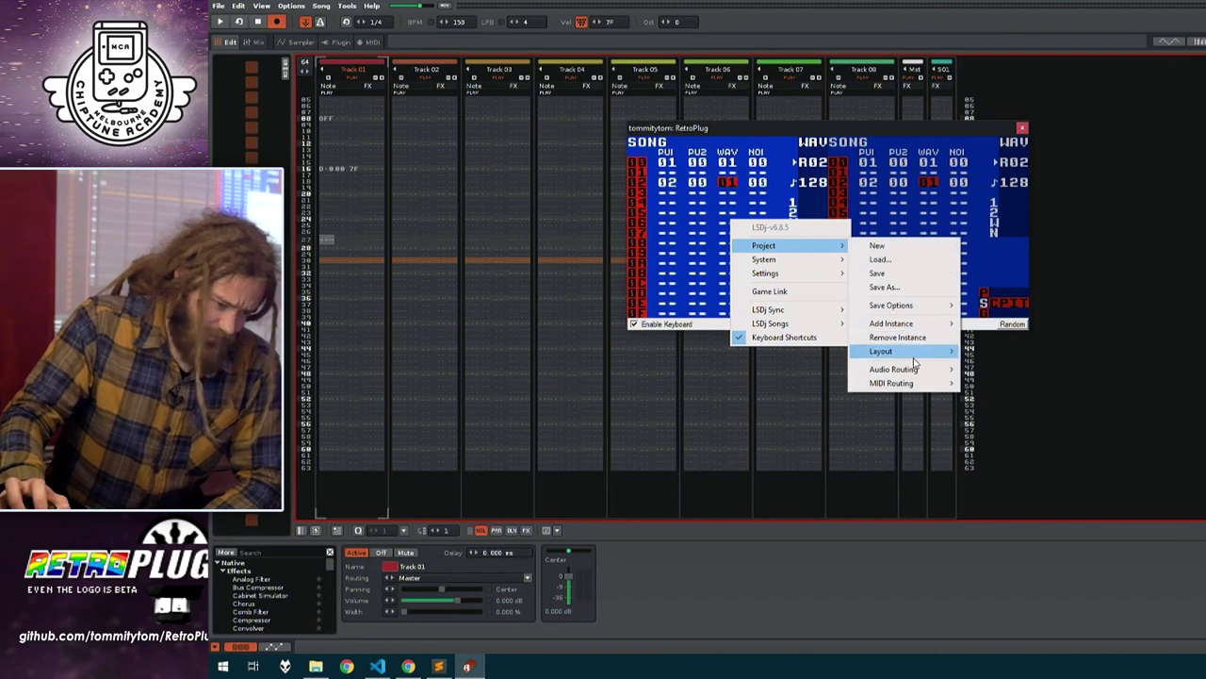
mouse_move(914, 371)
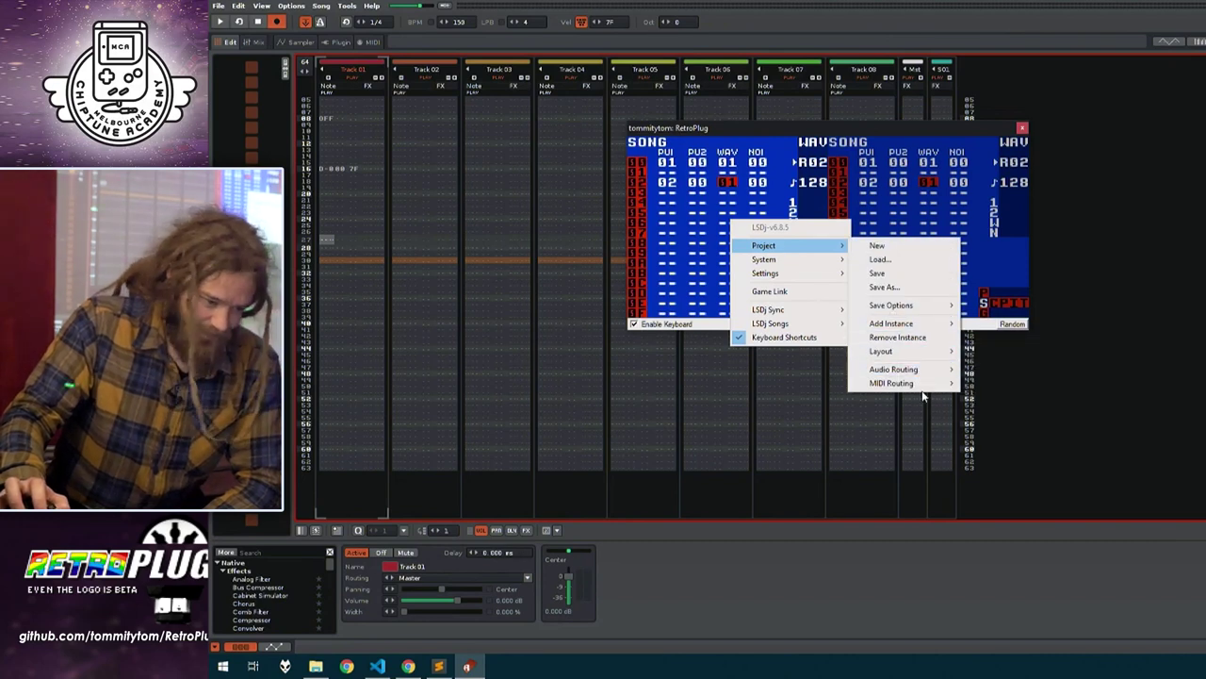
left_click(913, 201)
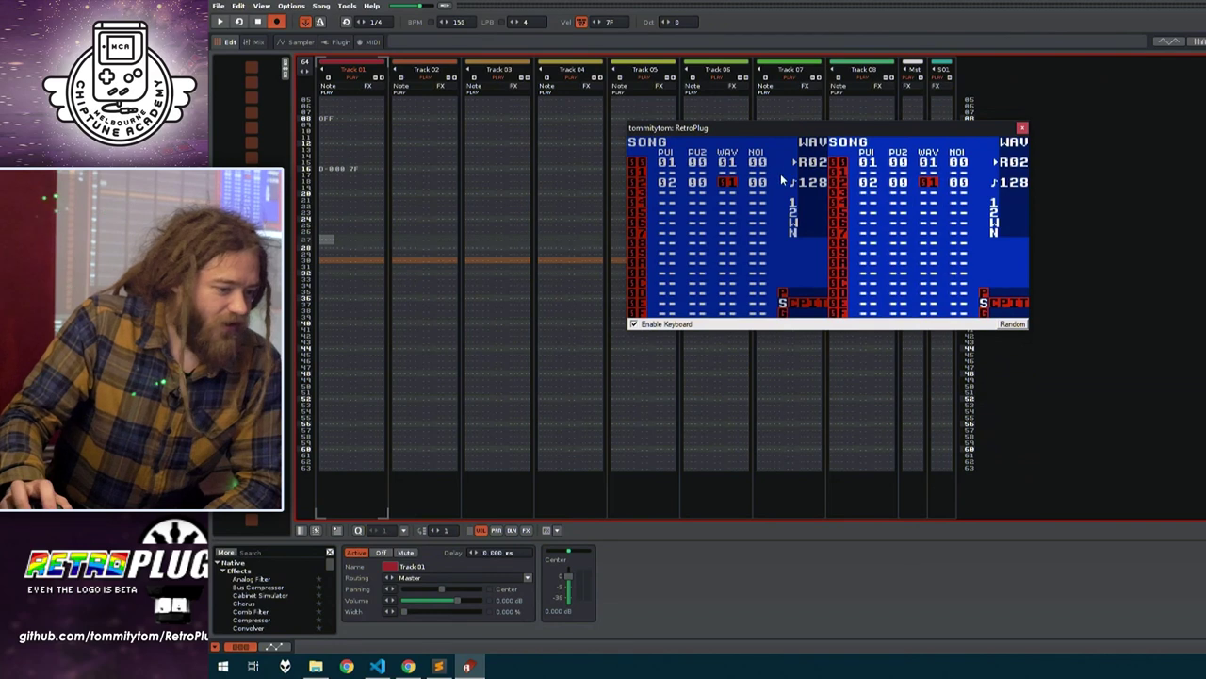
right_click(701, 298)
right_click(724, 229)
mouse_move(788, 320)
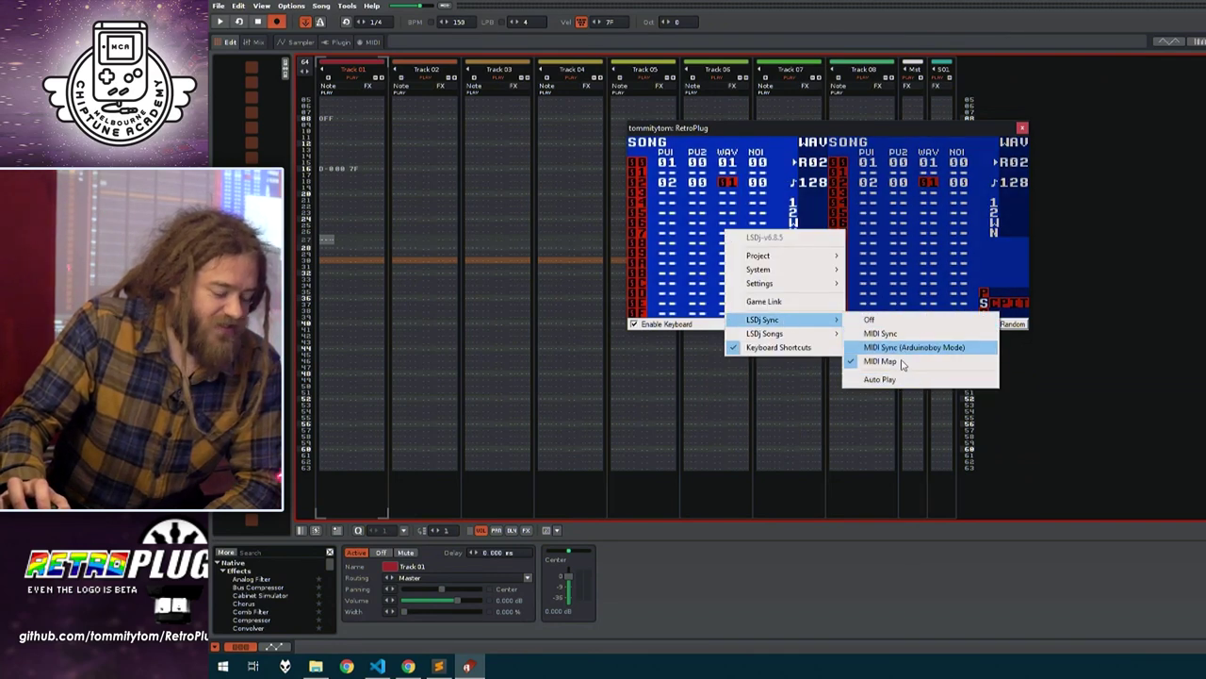
left_click(753, 216)
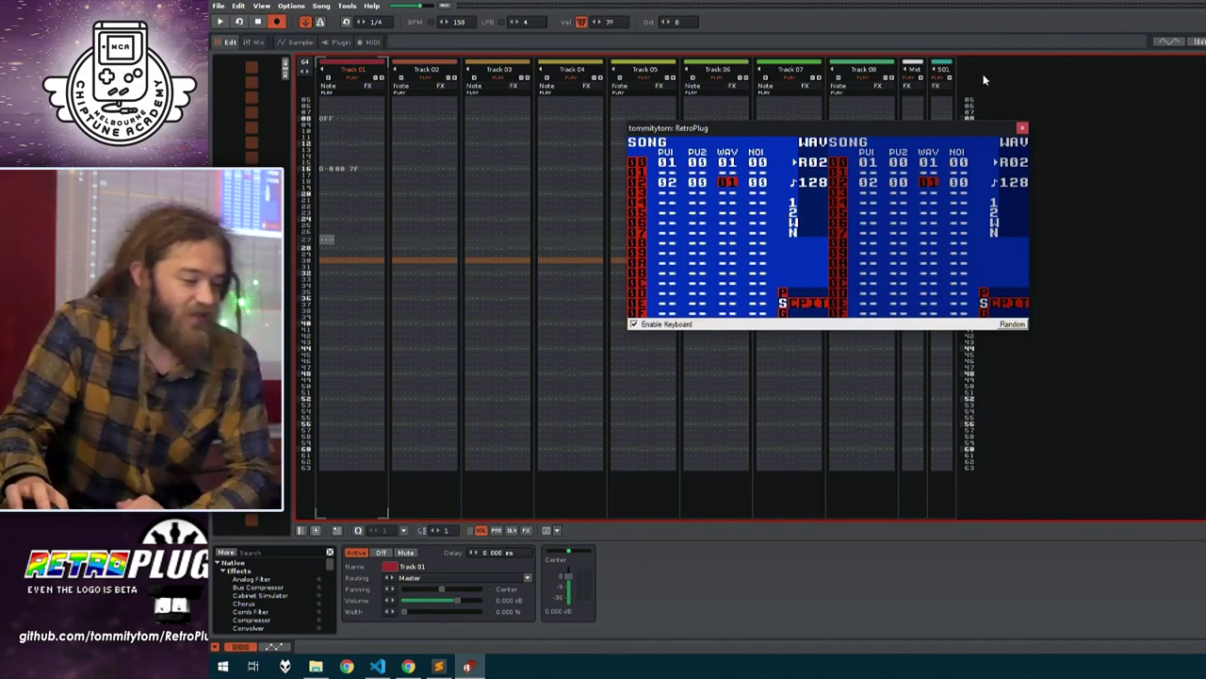
Close the RetroPlug plugin window and quit Renoise
left_click(1021, 128)
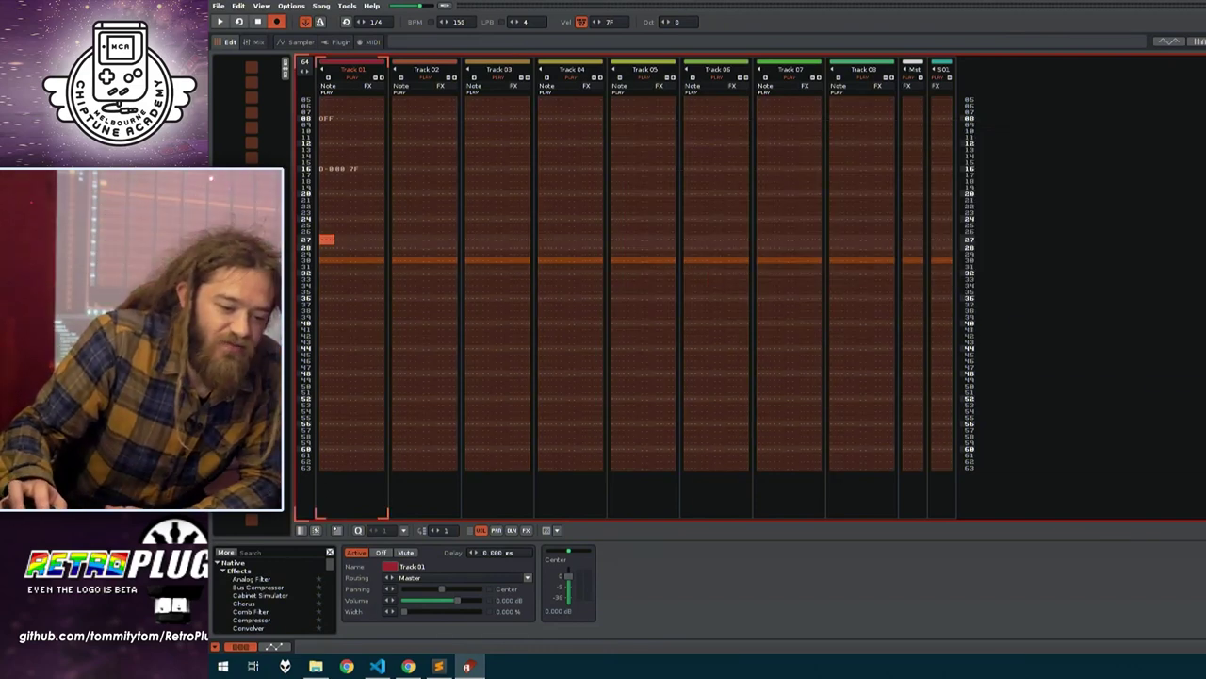
key("alt+F4")
left_click(815, 358)
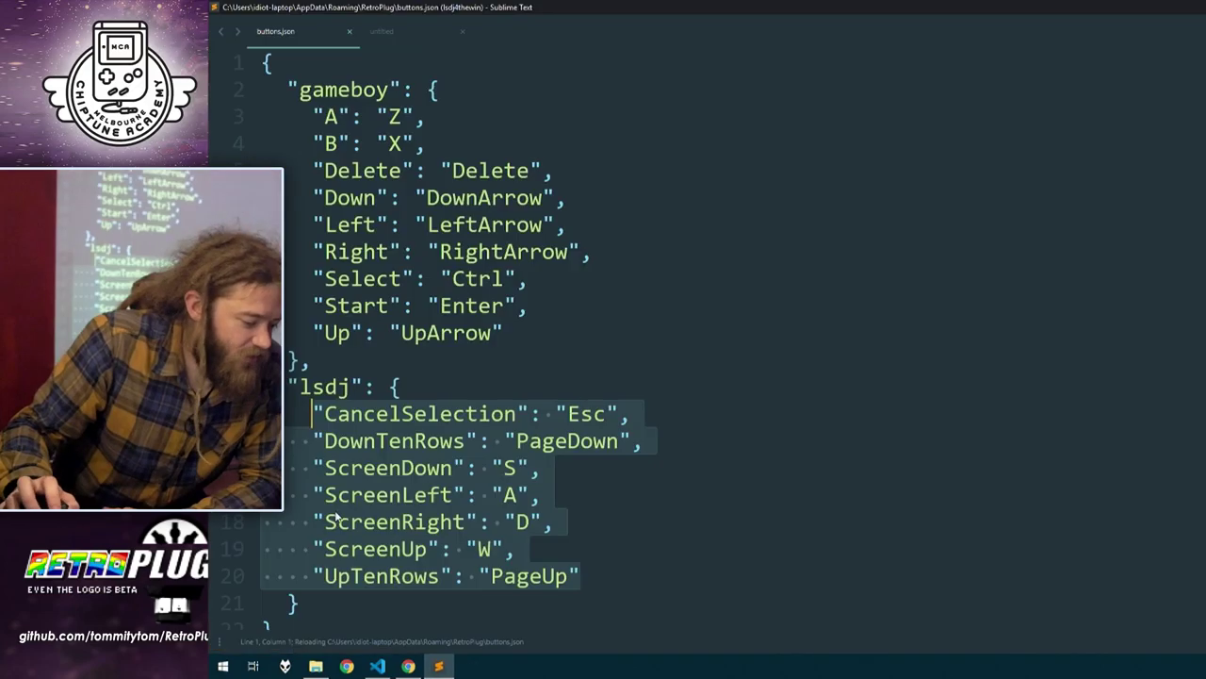
Switch to File Explorer, launch the standalone RetroPlug application and add a duplicate of its LSDj 5.0.3 instance
left_click(316, 667)
double_click(622, 215)
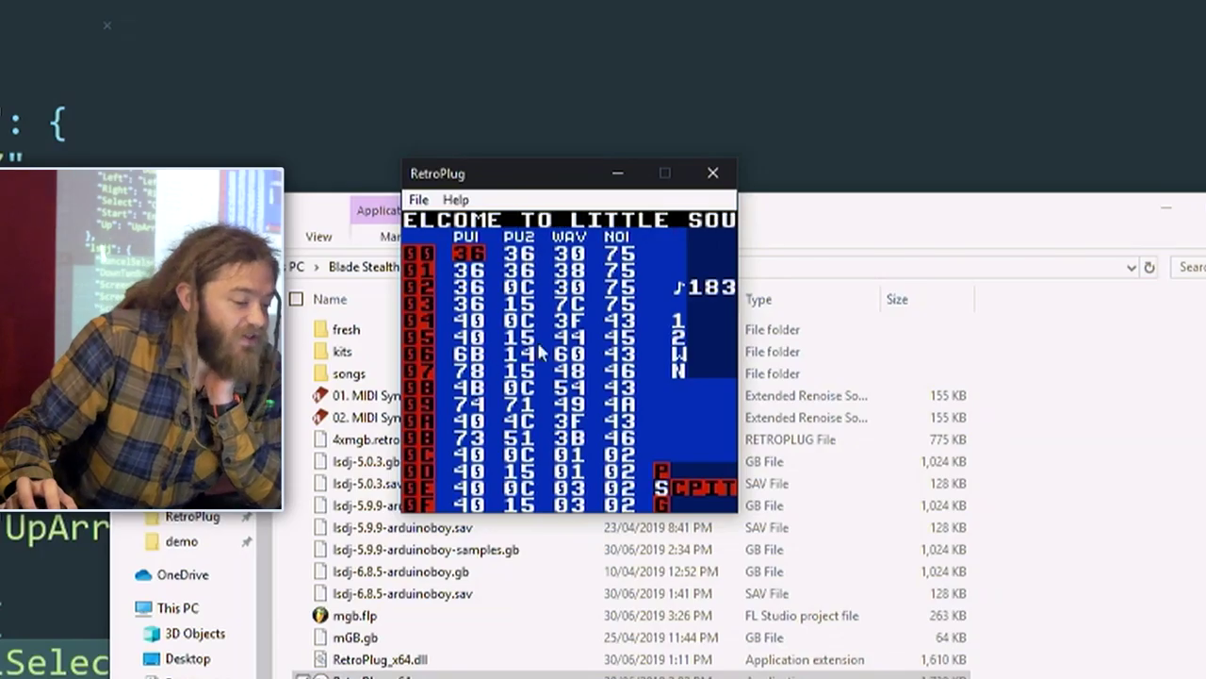
right_click(543, 327)
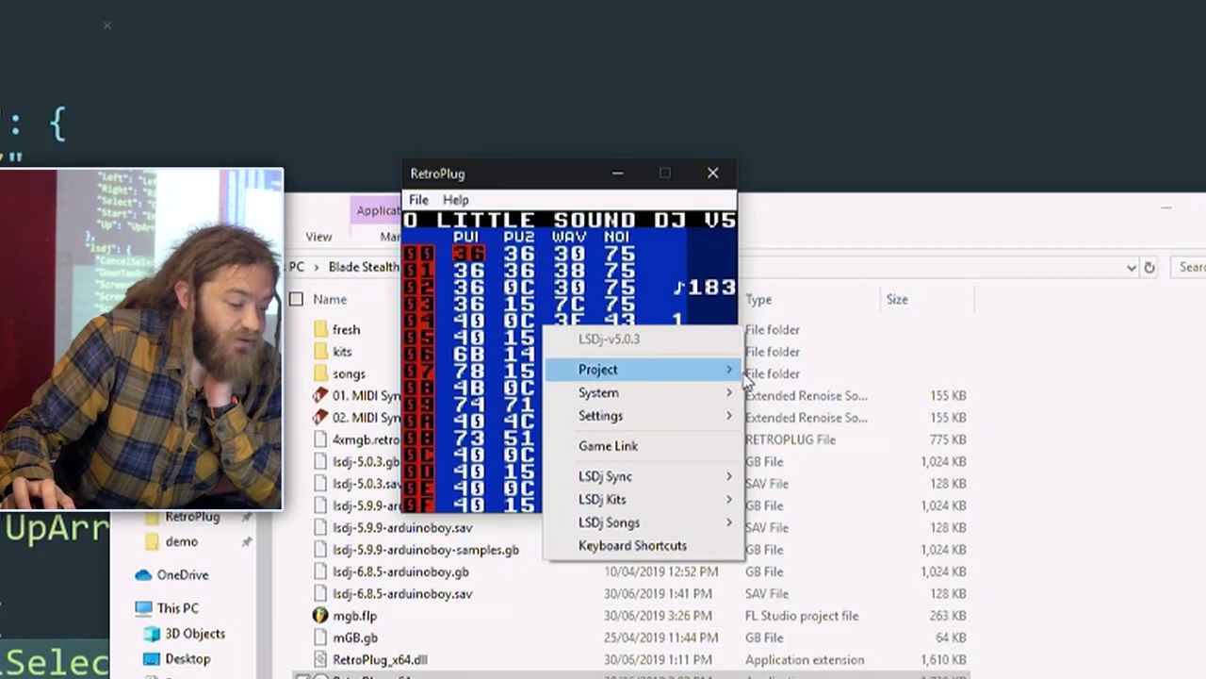
mouse_move(709, 373)
mouse_move(853, 500)
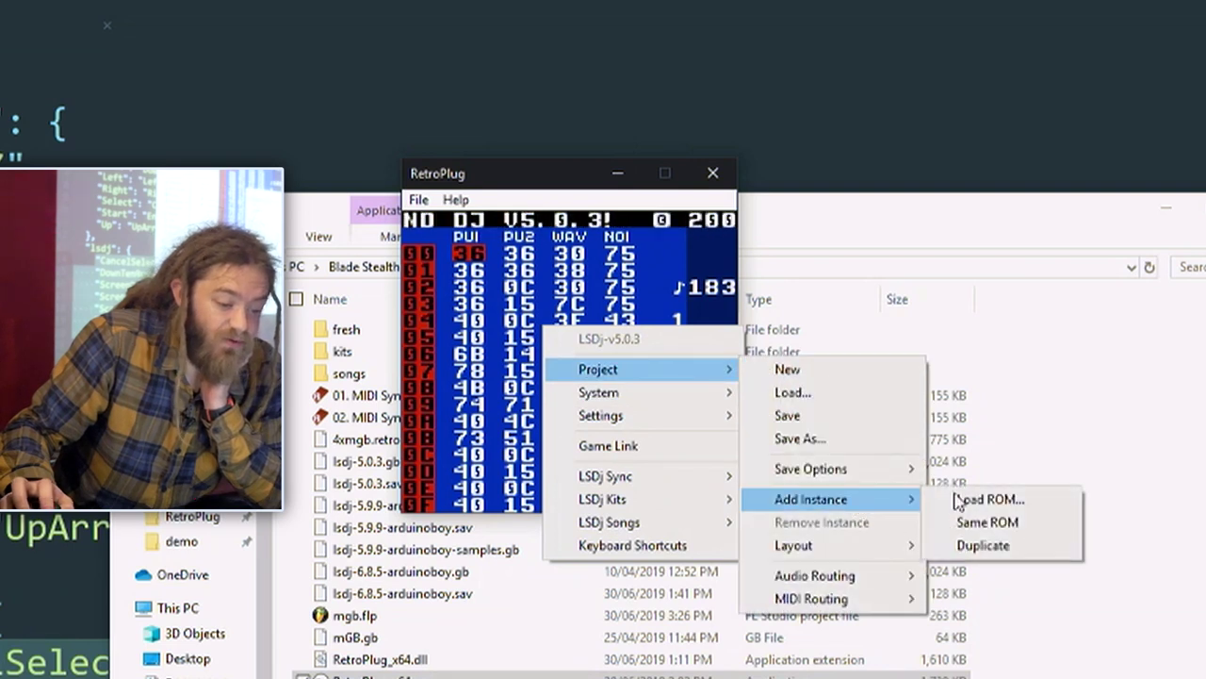
left_click(1044, 549)
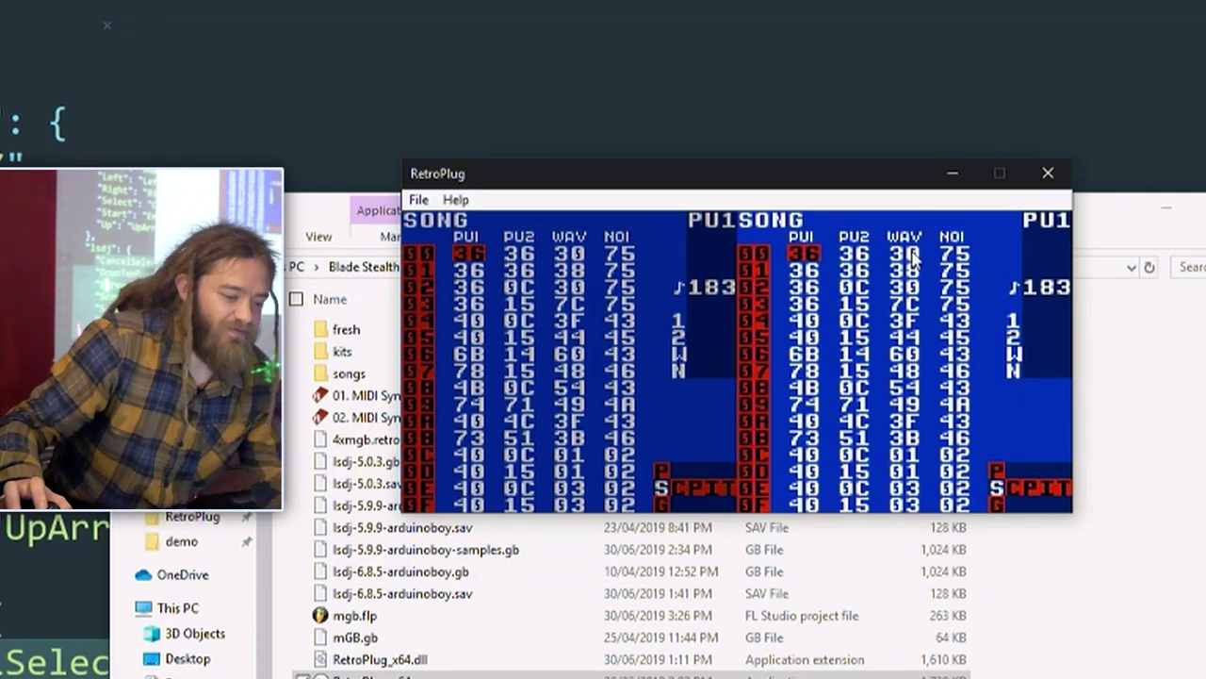
Examine the first instance's LSDj Sync modes with Game Link on, its list of LSDj kits, and its LSDj song options
right_click(562, 317)
mouse_move(690, 469)
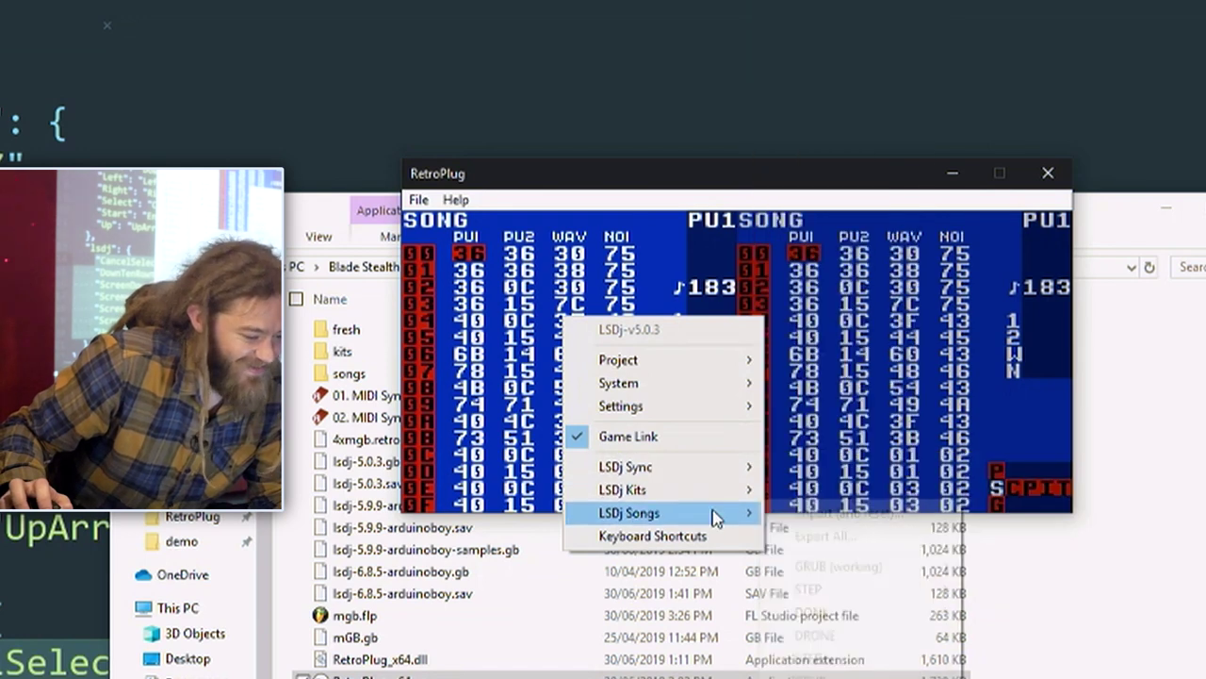
mouse_move(715, 516)
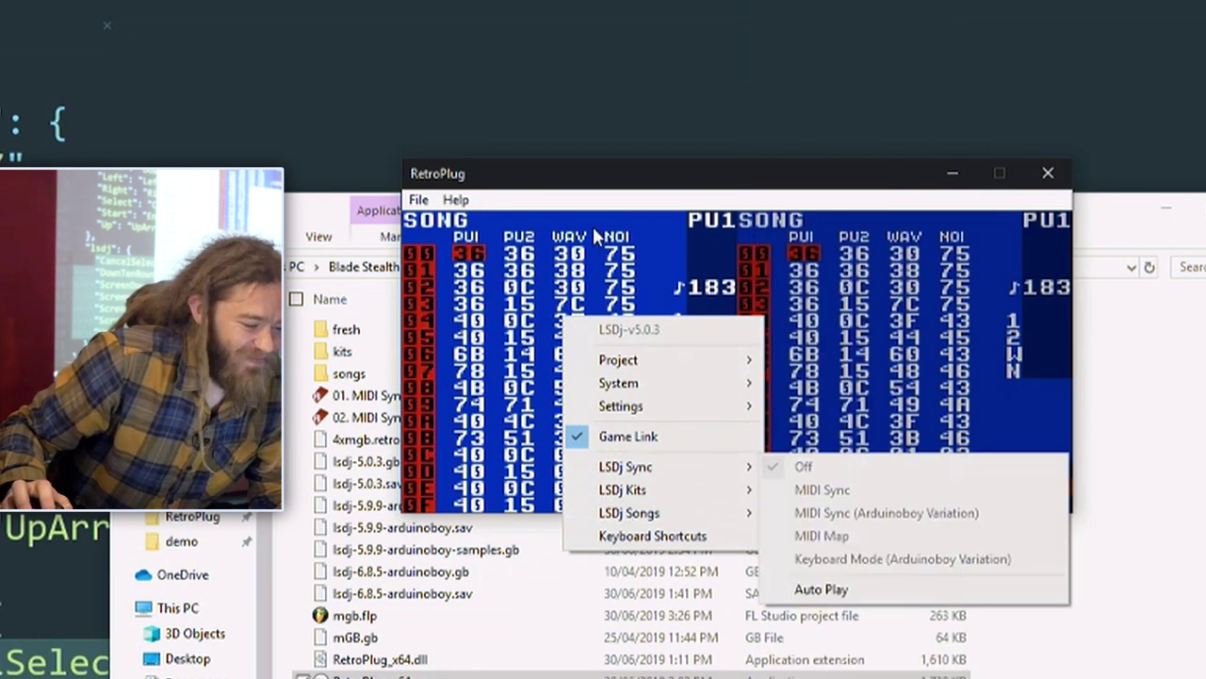
left_click(566, 238)
right_click(498, 295)
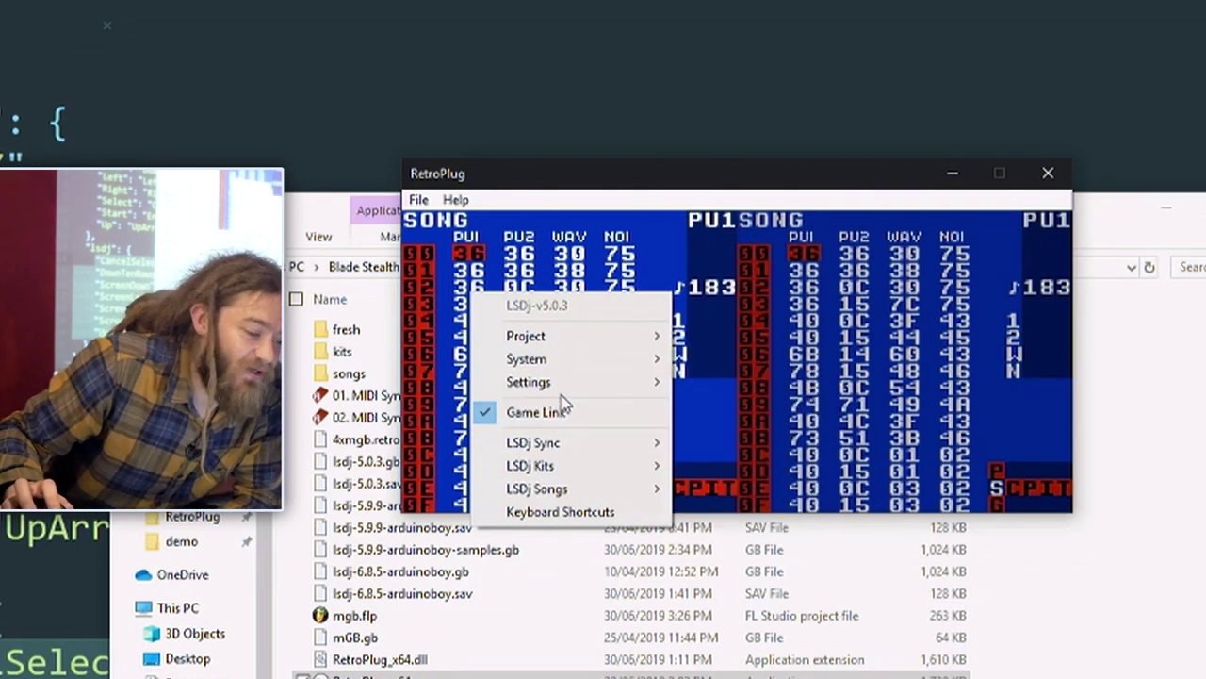
mouse_move(520, 476)
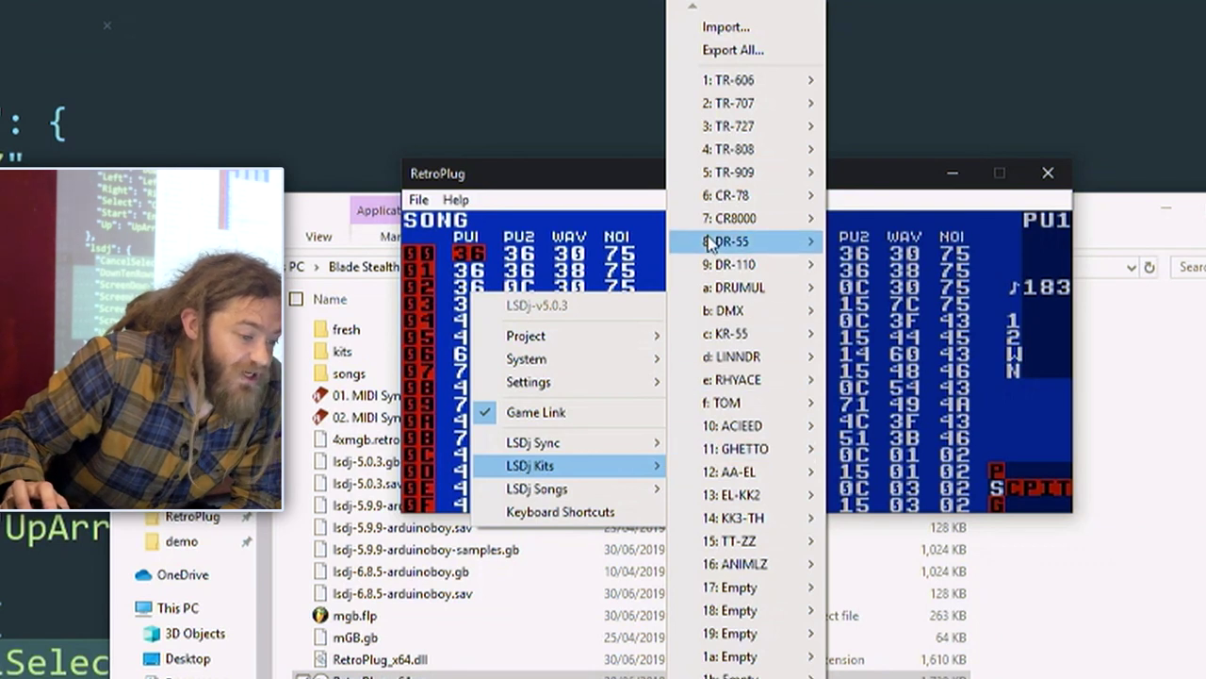
mouse_move(742, 126)
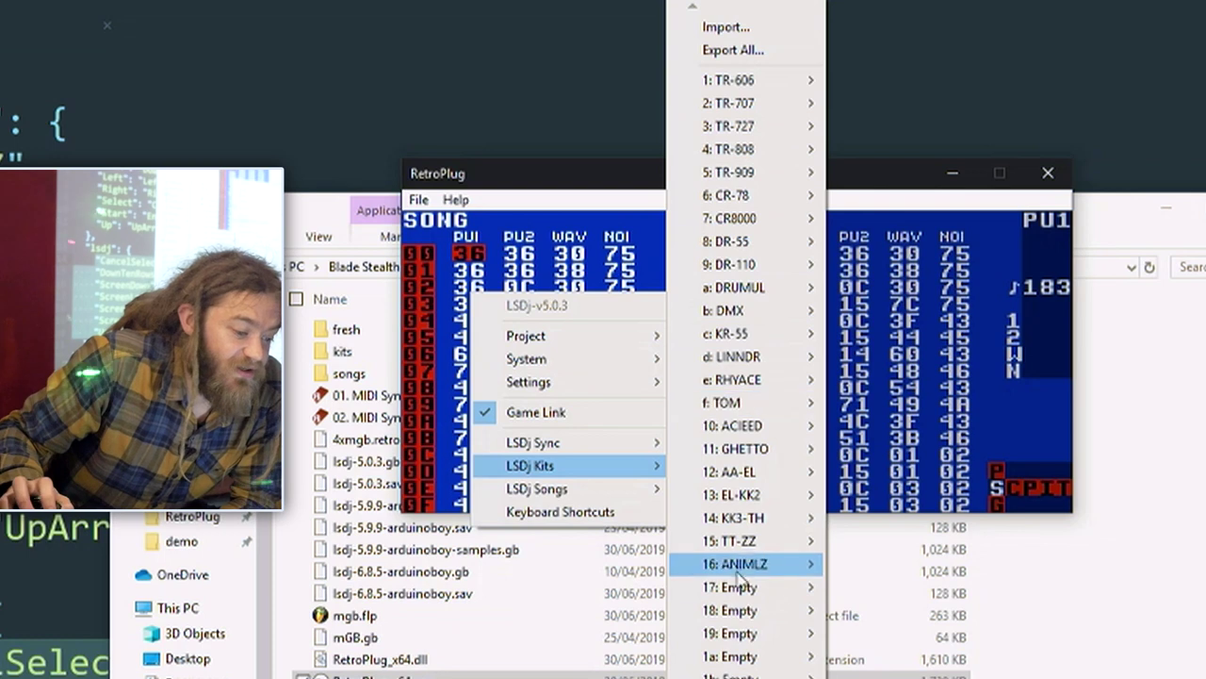
mouse_move(744, 80)
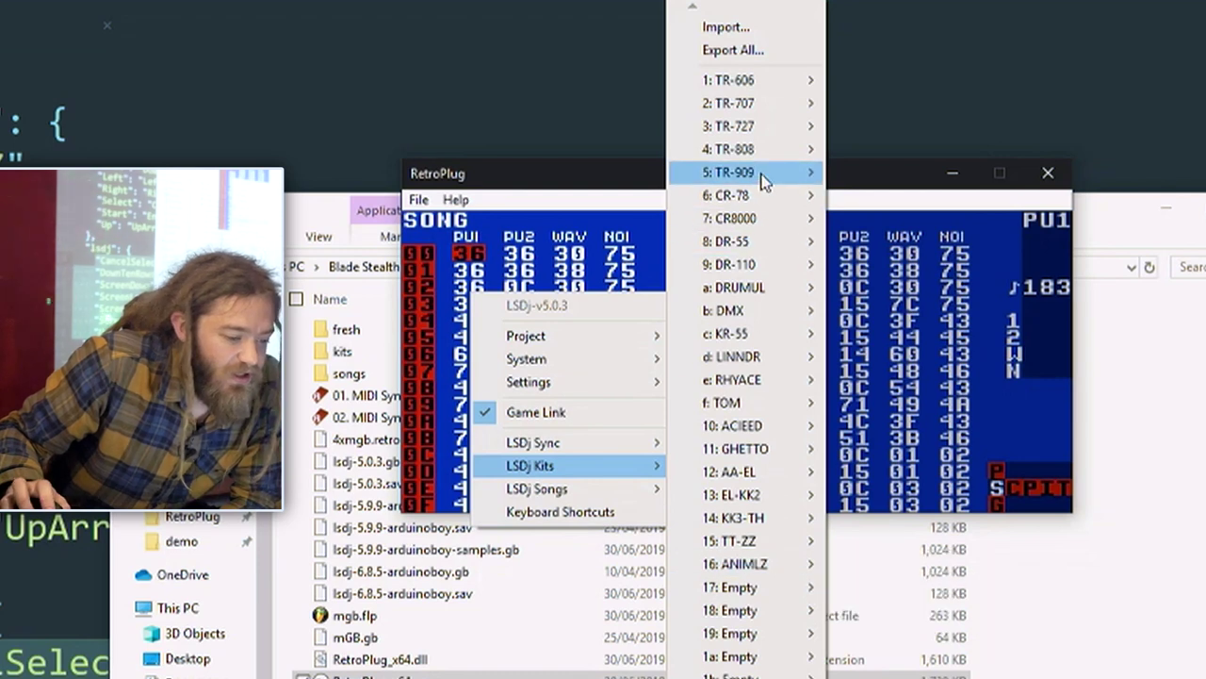
mouse_move(763, 179)
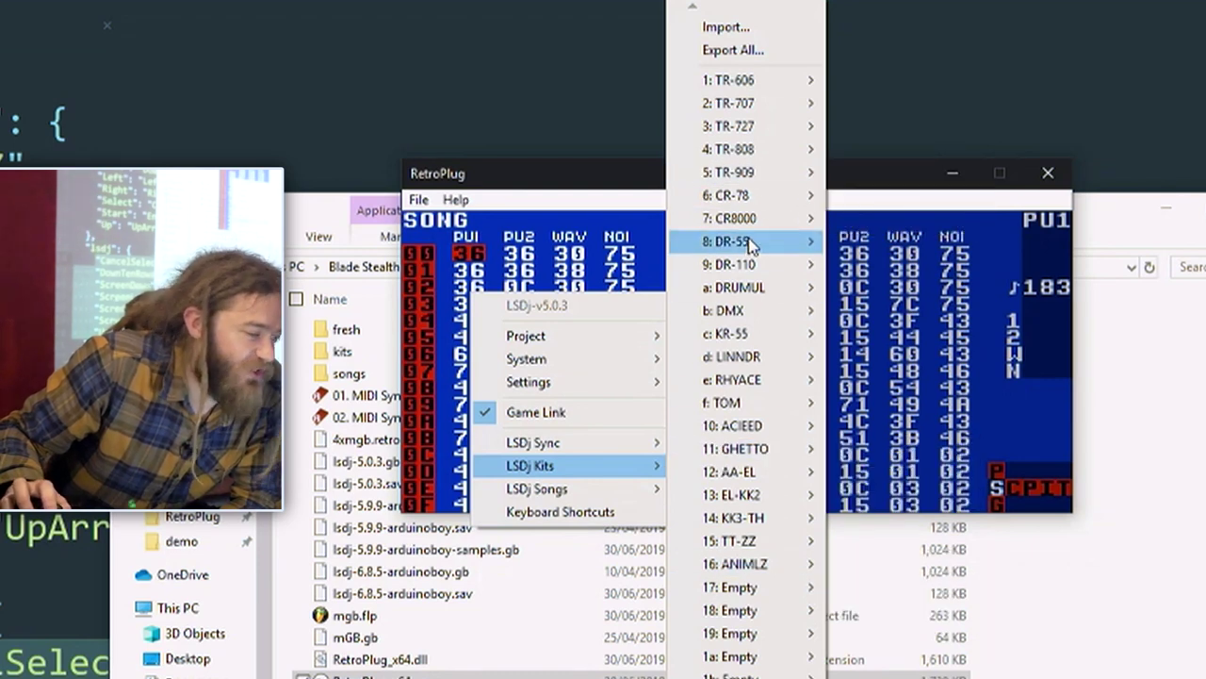
mouse_move(752, 243)
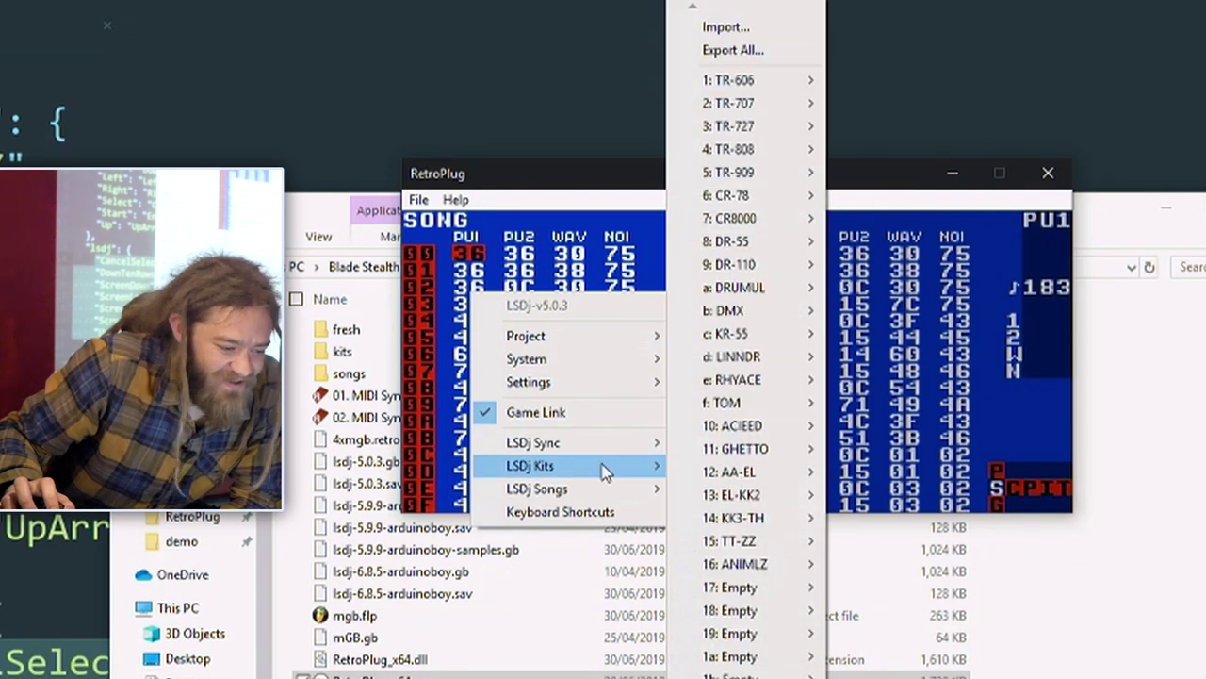
mouse_move(610, 499)
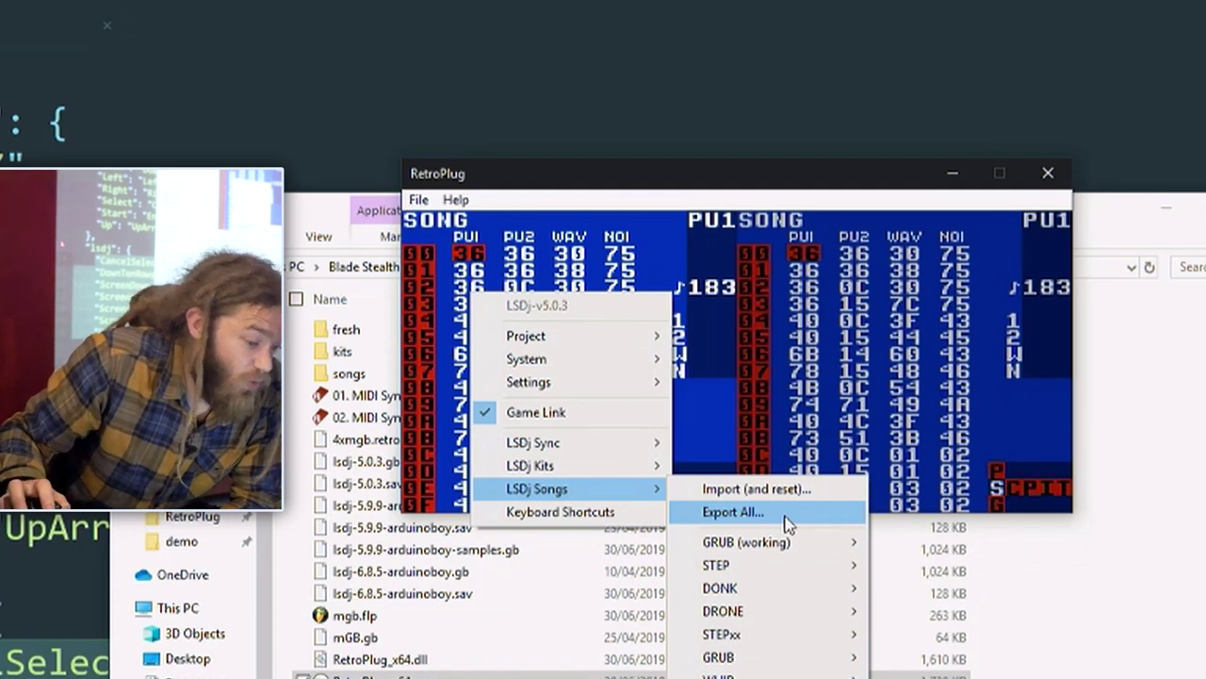
Remove the second LSDj instance from the project and return to the remaining one
right_click(873, 321)
mouse_move(926, 359)
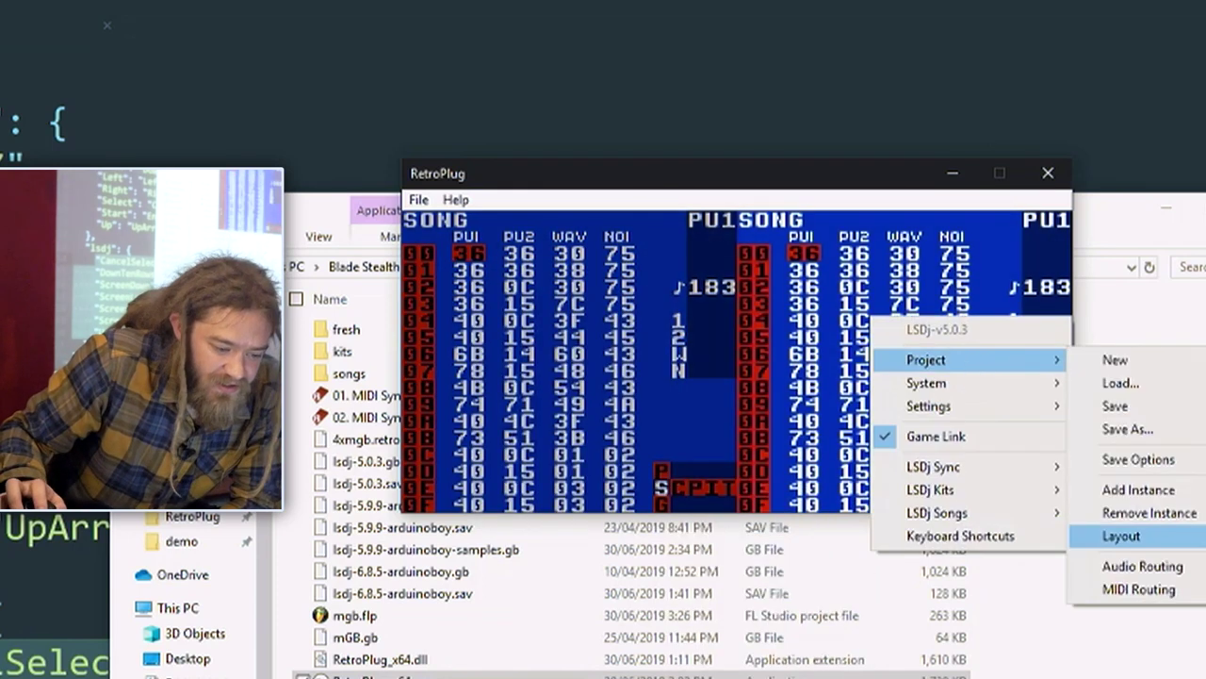
left_click(1148, 512)
right_click(530, 319)
left_click(560, 292)
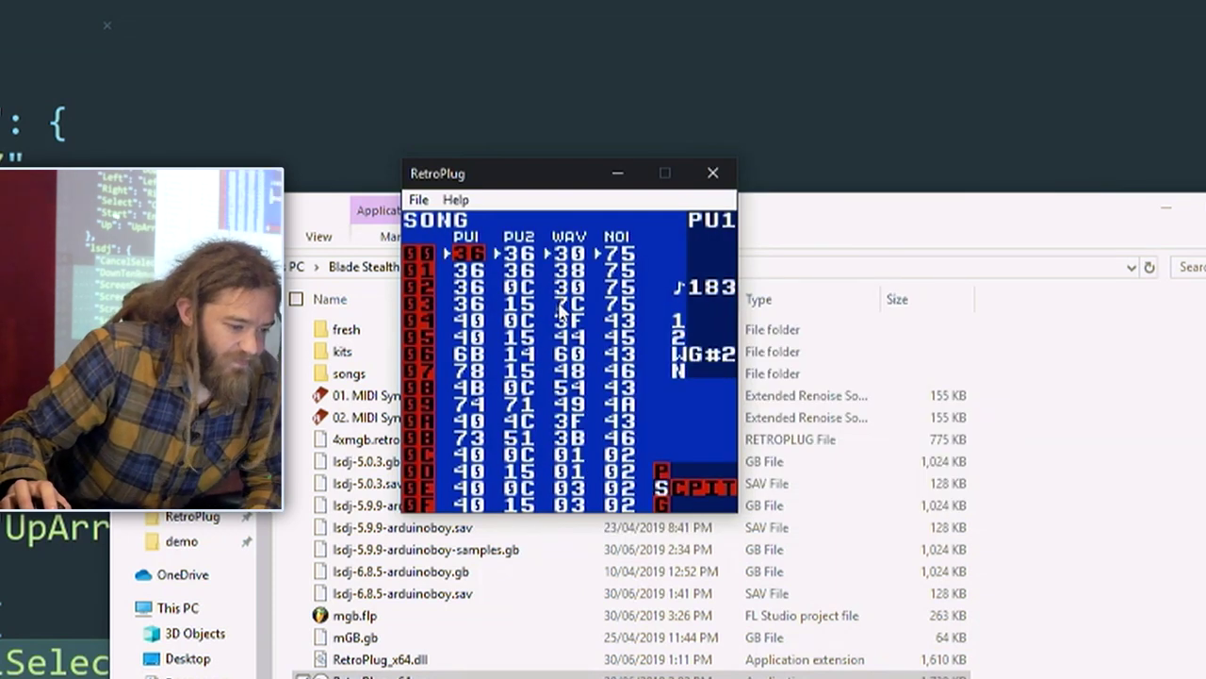
Load the stored GRUB song into the LSDj instance with a reset
right_click(560, 312)
mouse_move(644, 523)
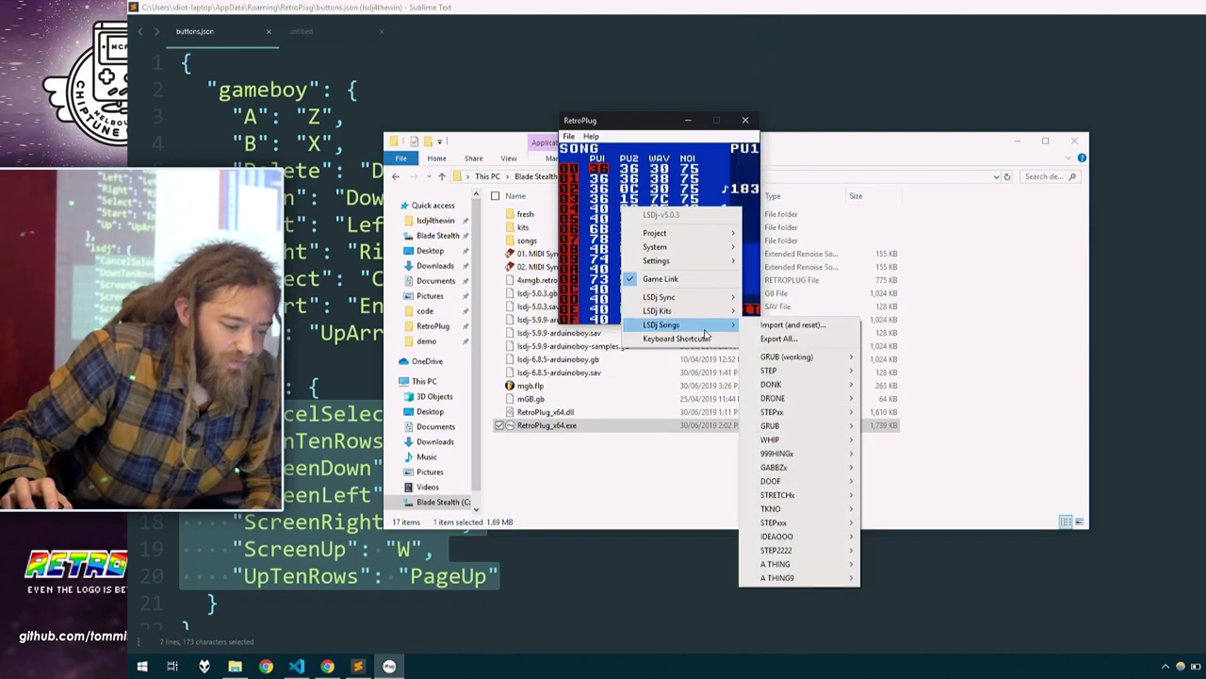
mouse_move(799, 425)
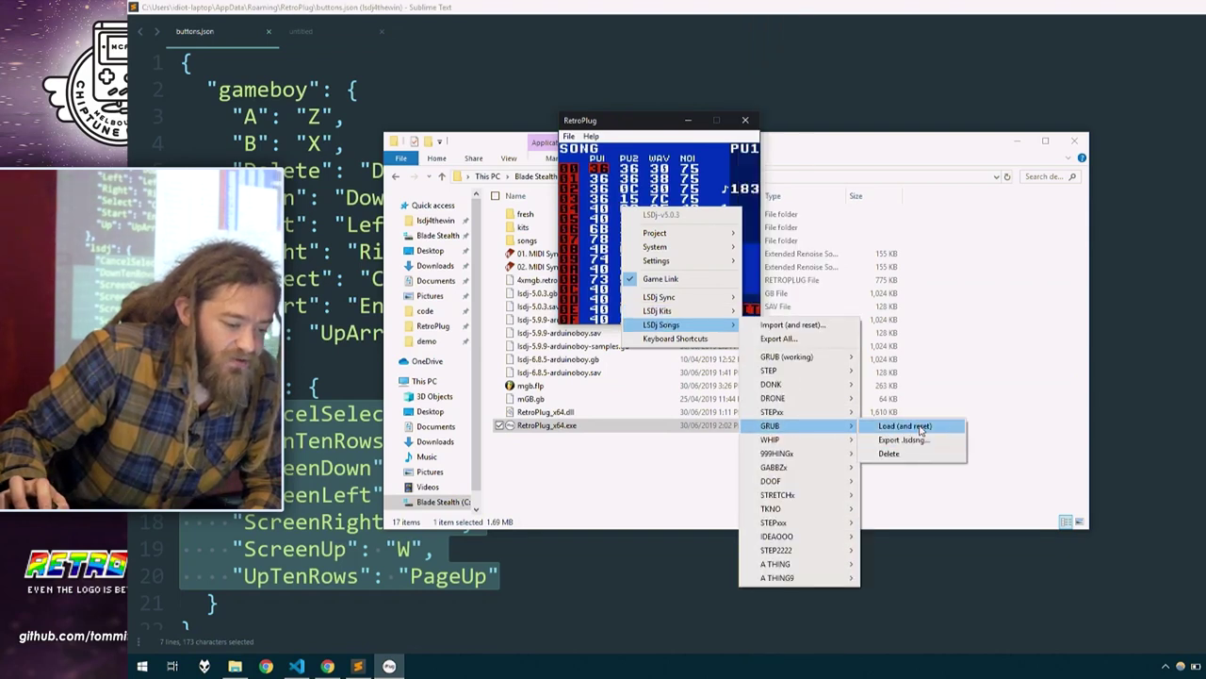
left_click(904, 426)
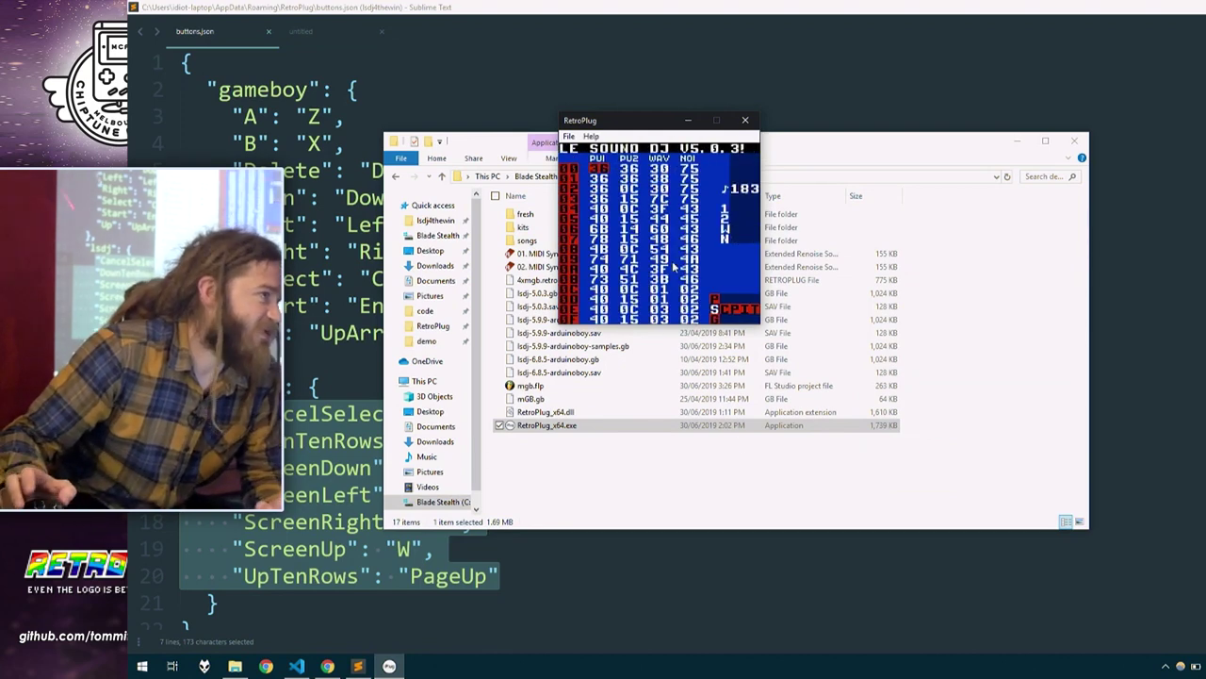
Export all LSDj songs to the retro\demo\demo\songs folder, and open that folder in File Explorer
right_click(651, 213)
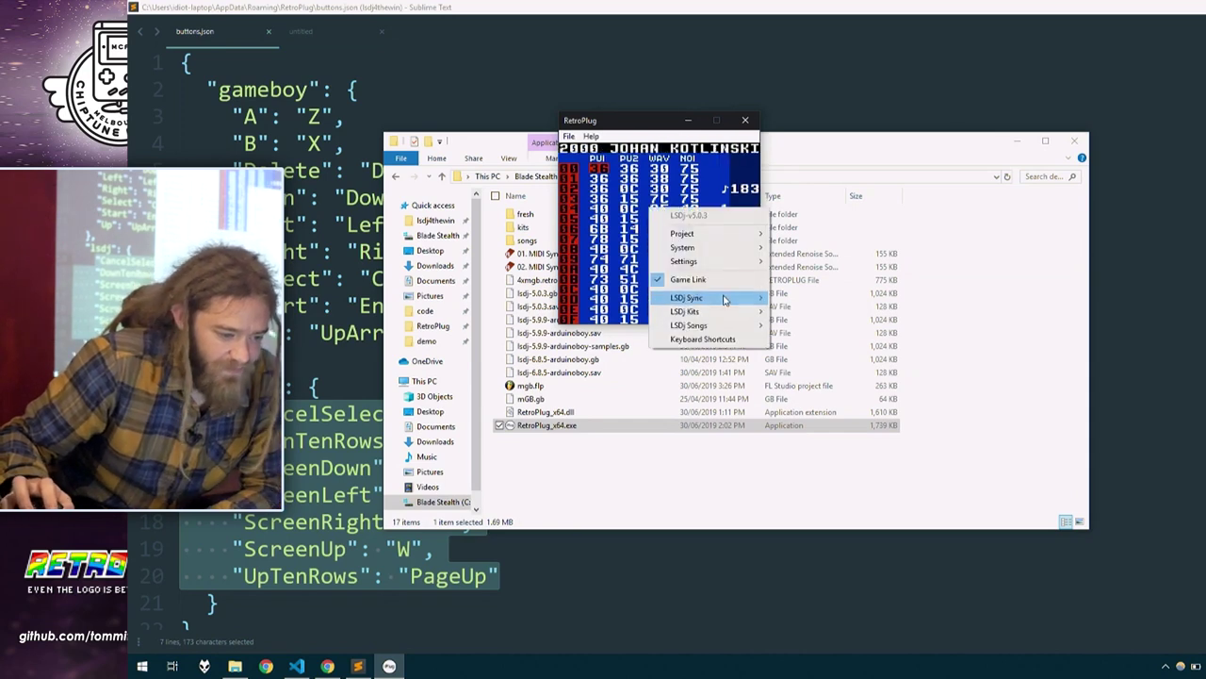
mouse_move(721, 325)
left_click(806, 339)
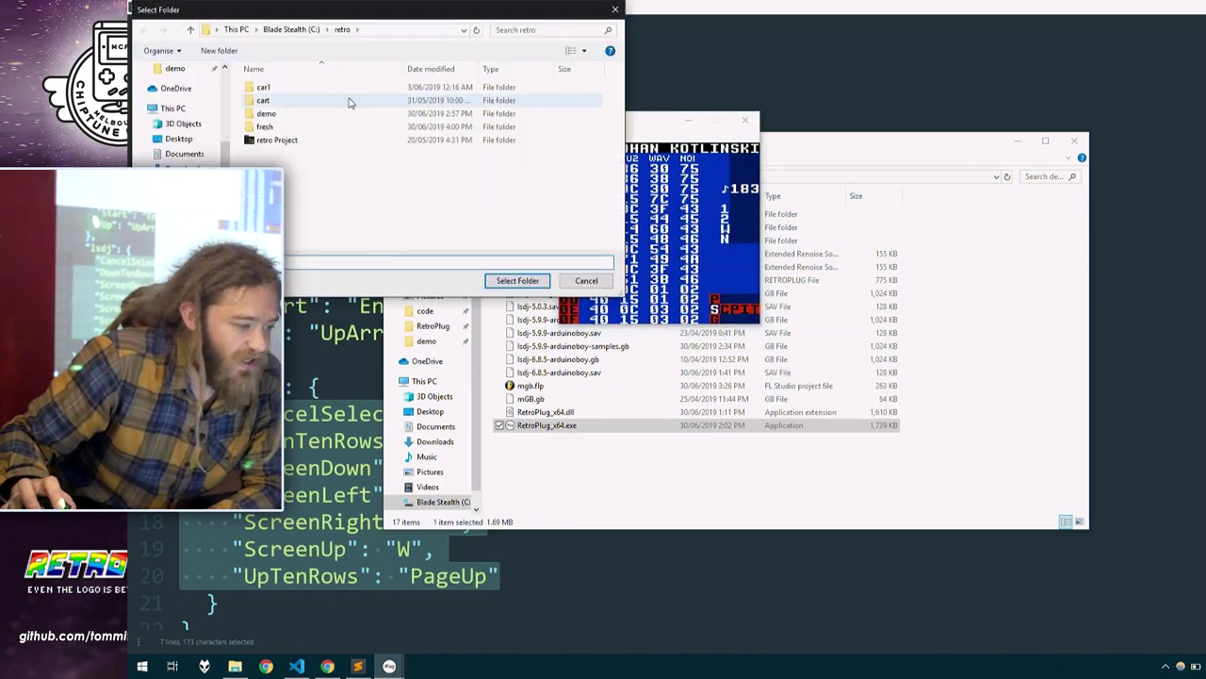
double_click(287, 113)
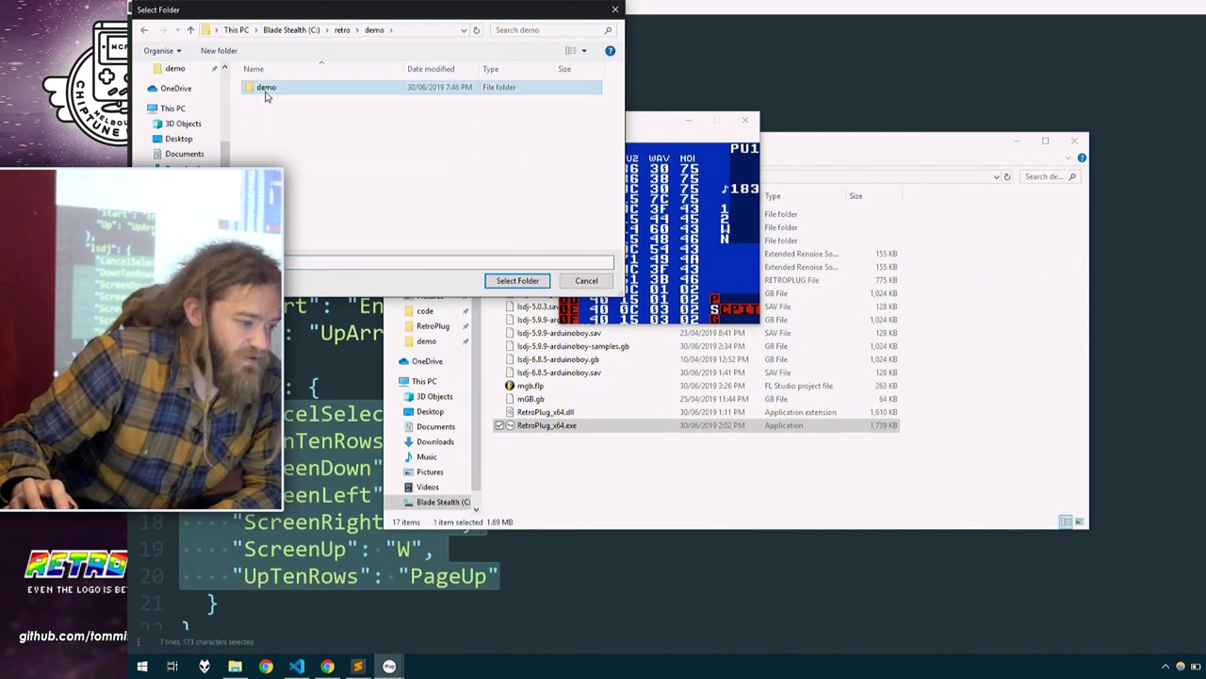
double_click(266, 92)
double_click(267, 113)
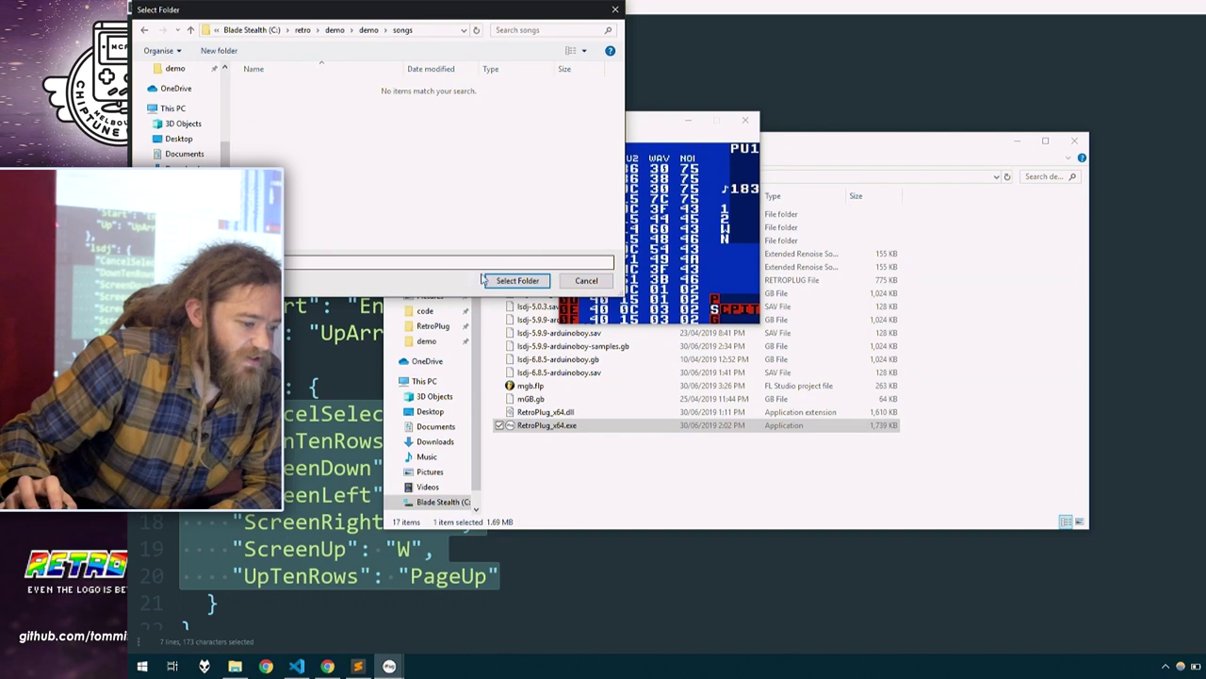
left_click(518, 280)
left_click(912, 310)
double_click(573, 241)
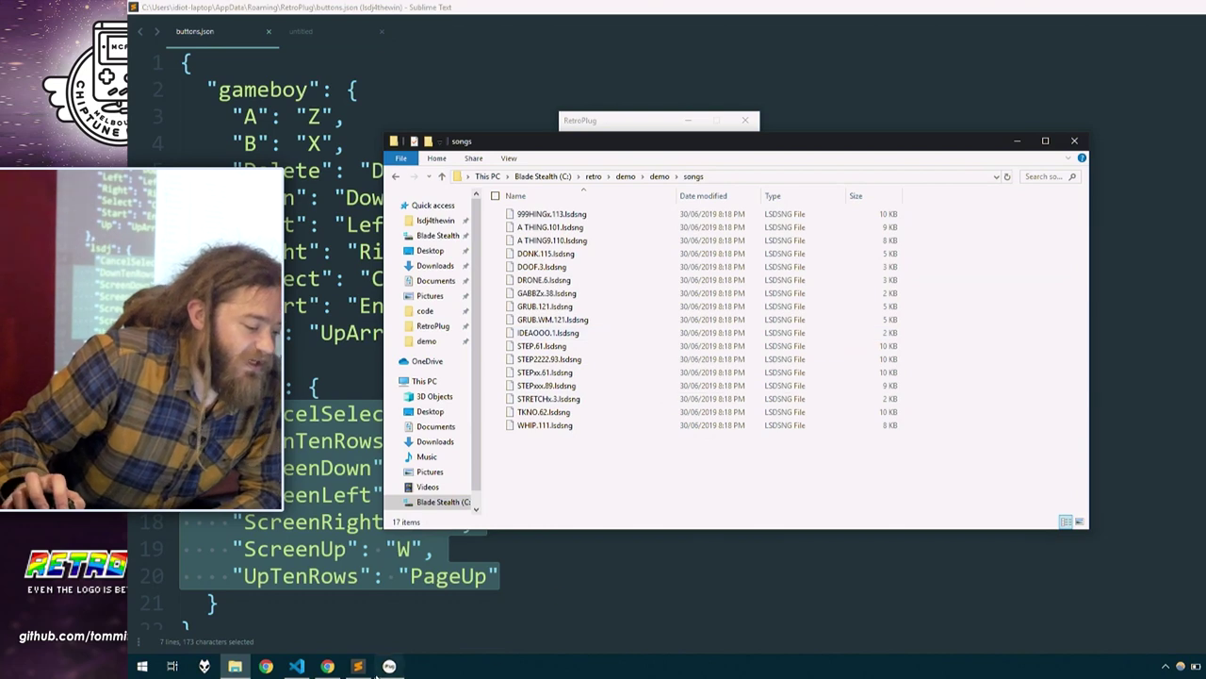
Switch back to RetroPlug, restart LSDj with a new empty save, and move the window clear of the song file list
left_click(387, 665)
right_click(611, 229)
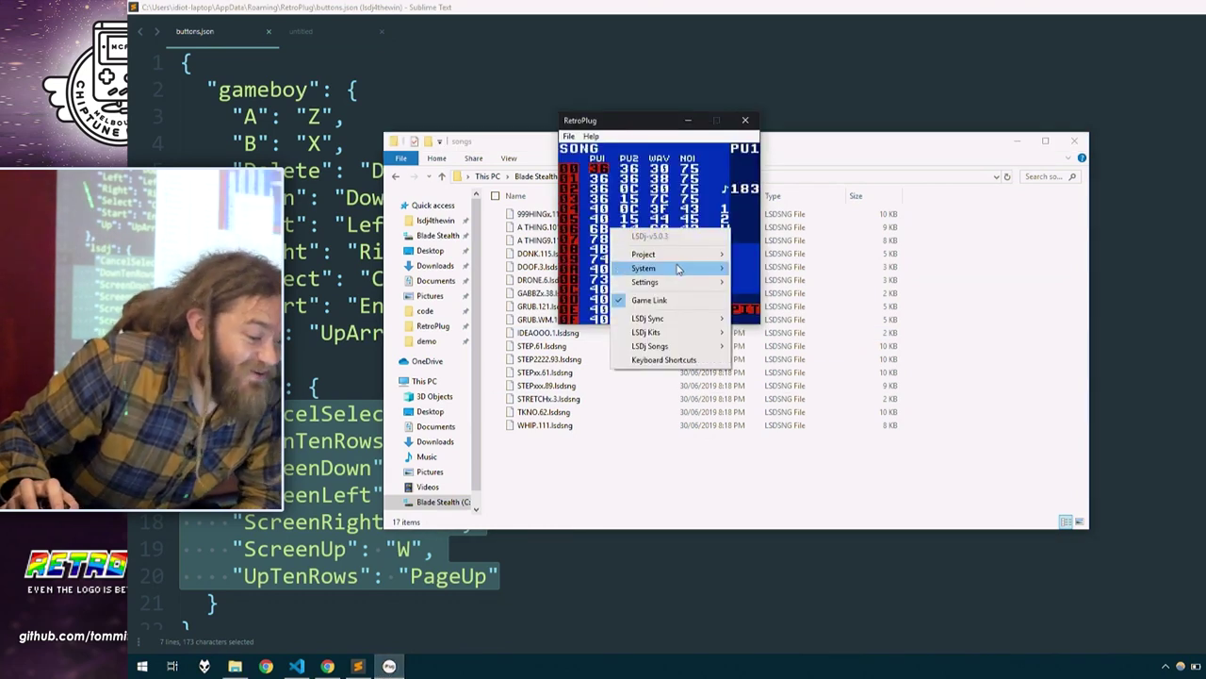
mouse_move(677, 270)
left_click(783, 333)
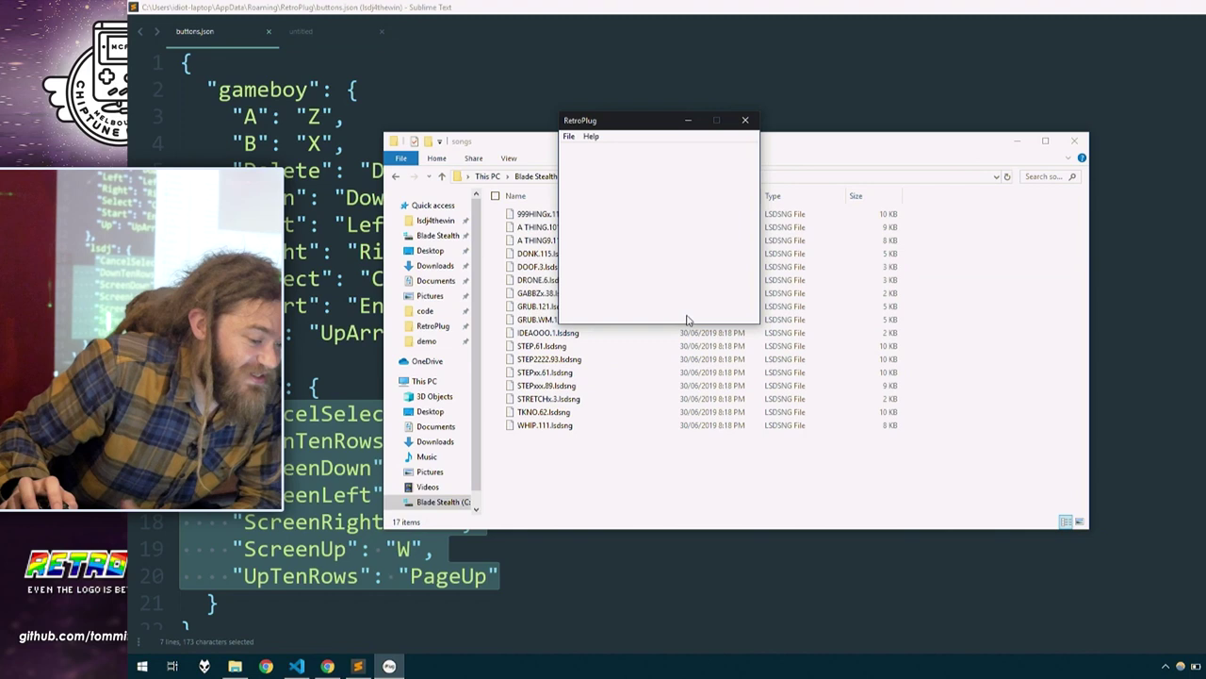
left_click_drag(627, 123, 788, 79)
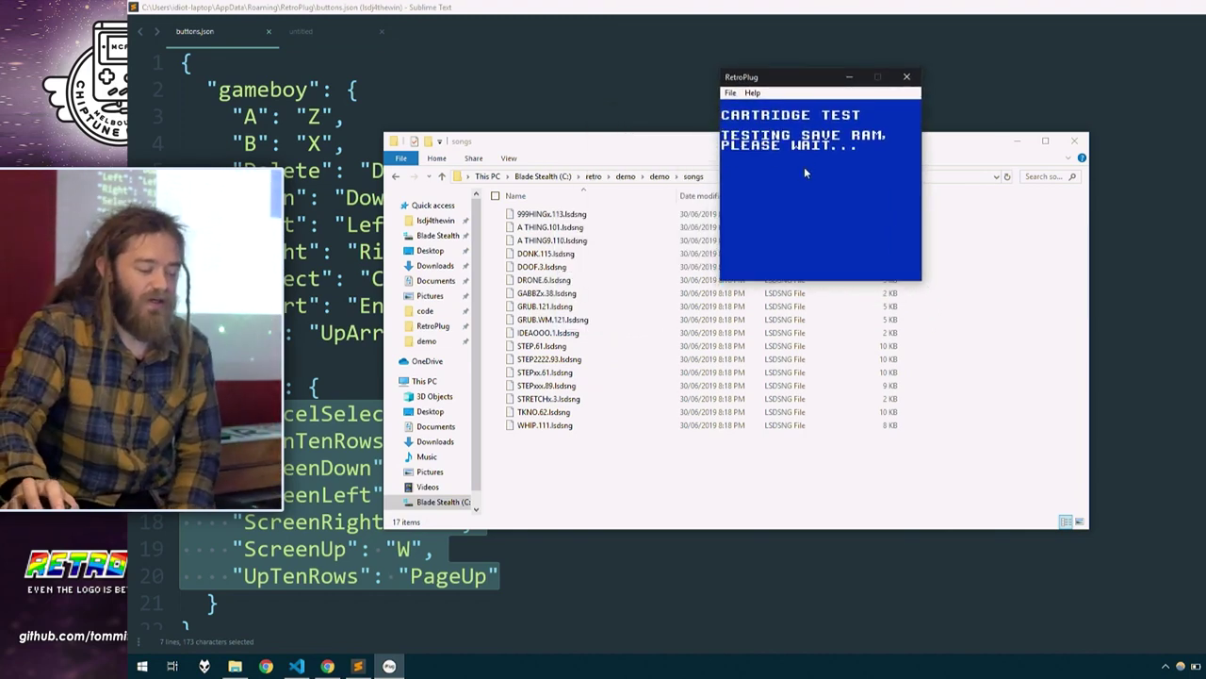
Import the DONK, STEP and WHIP .lsdsng files from the songs folder into the empty LSDj save
right_click(783, 144)
mouse_move(849, 269)
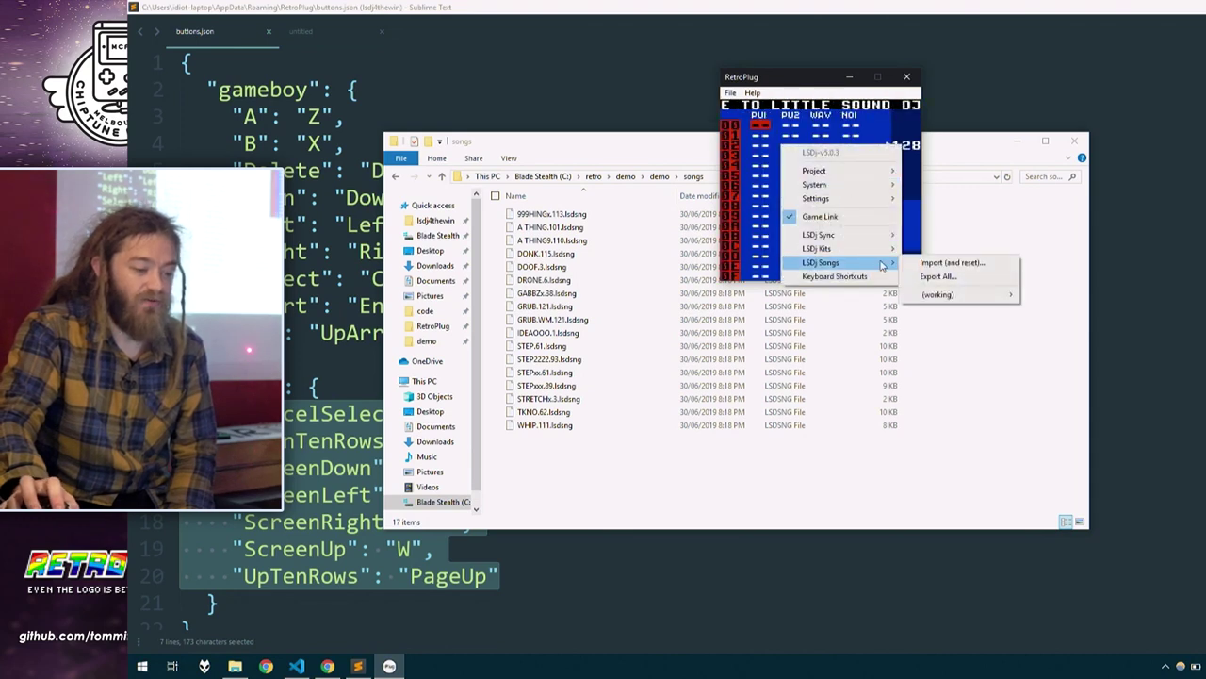
left_click(947, 263)
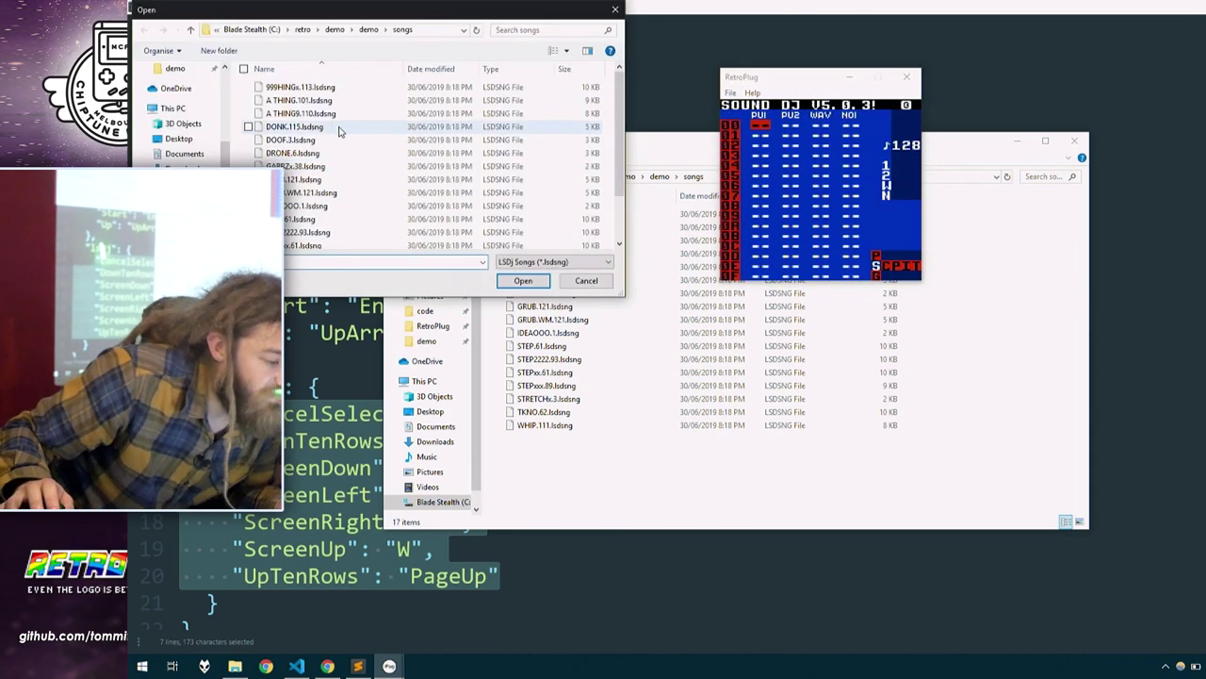
scroll(344, 141, "down", 2)
left_click(361, 166)
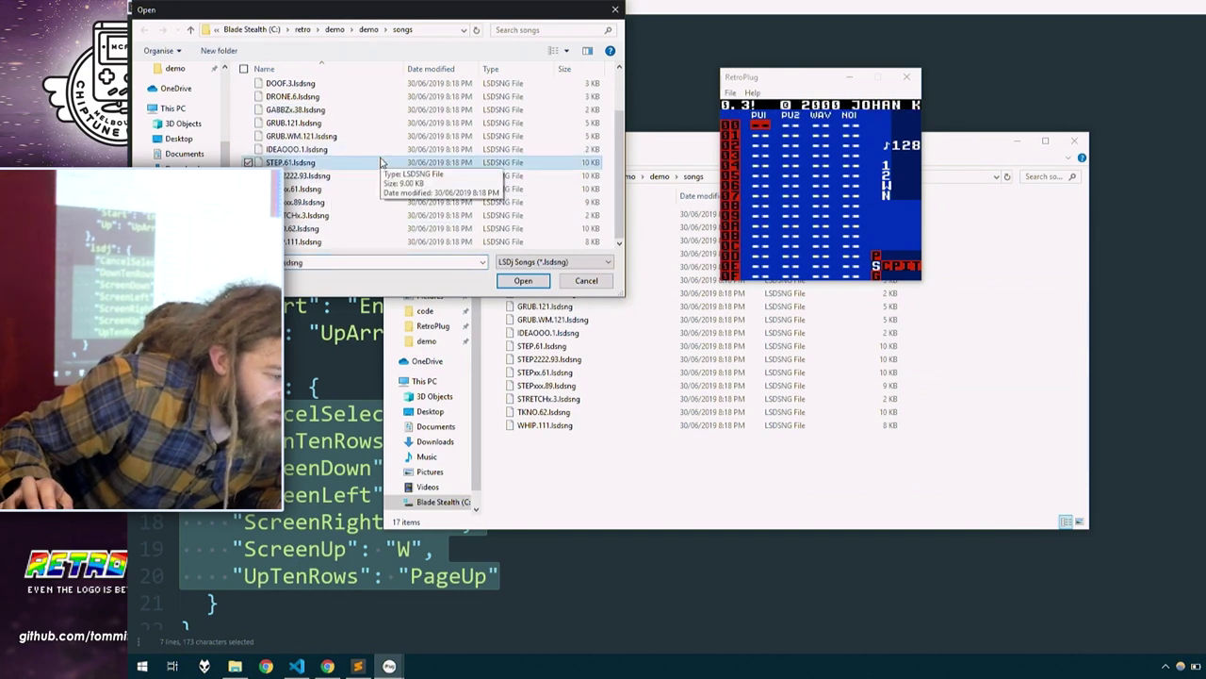
left_click(321, 243, "ctrl")
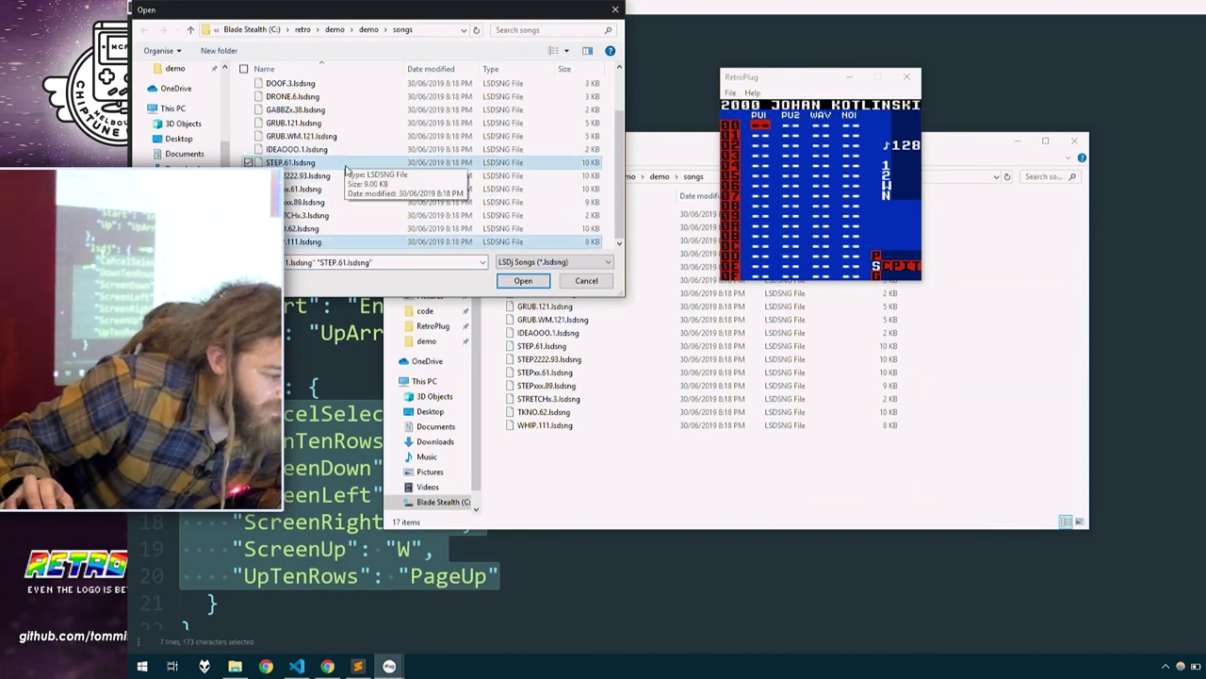
scroll(320, 179, "up", 3)
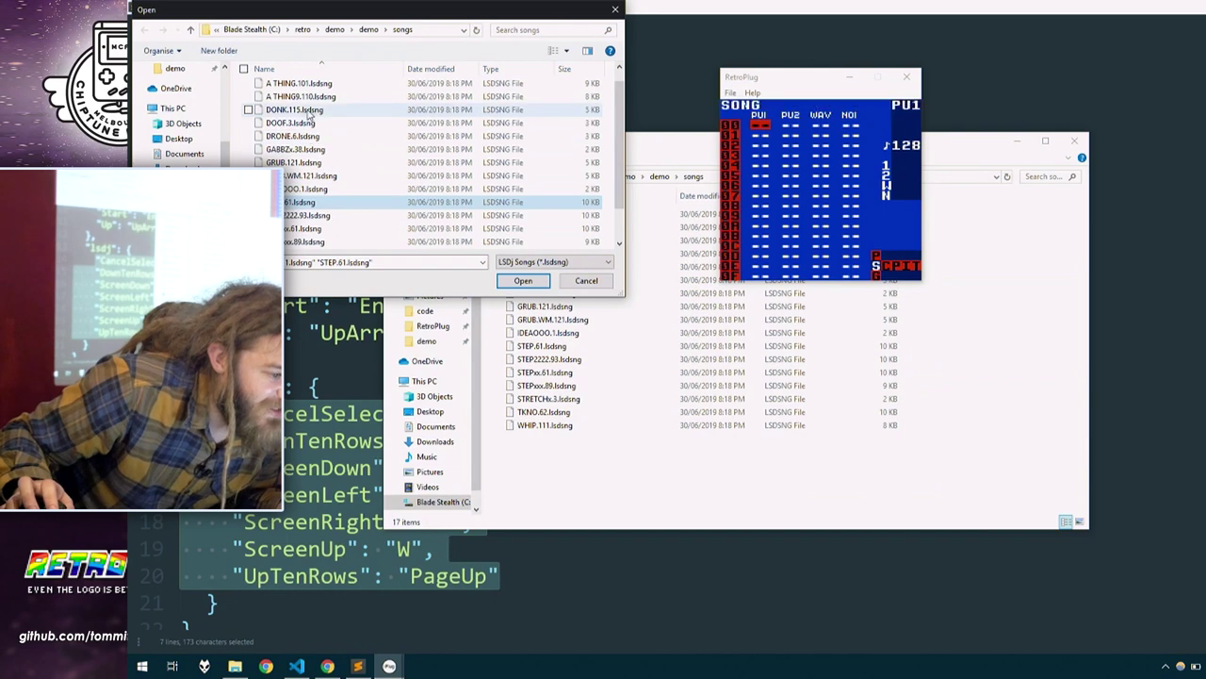
left_click(523, 280)
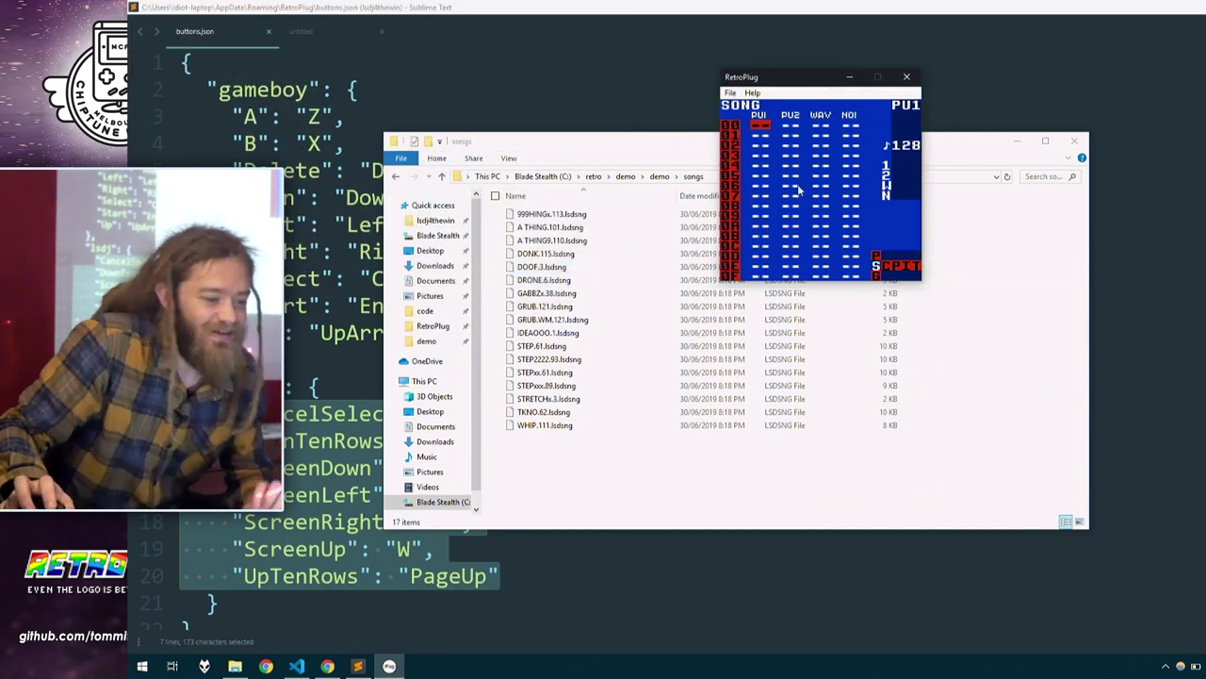
Load the imported DONK song into the LSDj instance with a reset
right_click(792, 151)
mouse_move(867, 266)
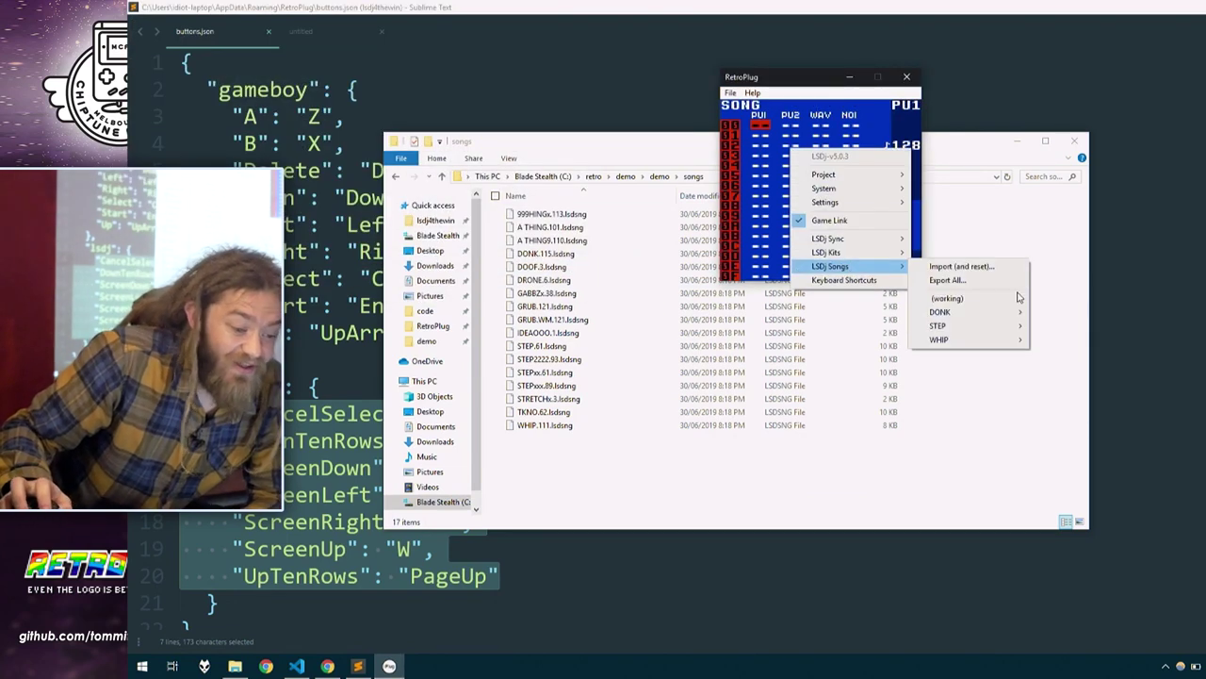
mouse_move(998, 313)
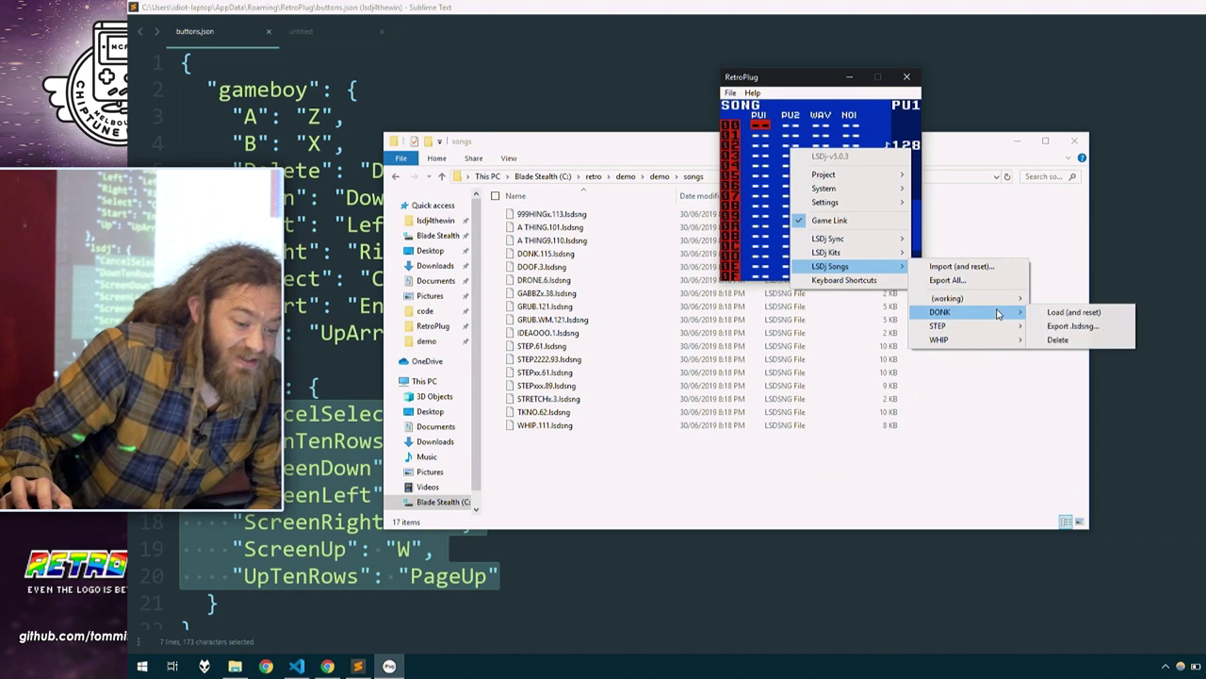
left_click(1072, 313)
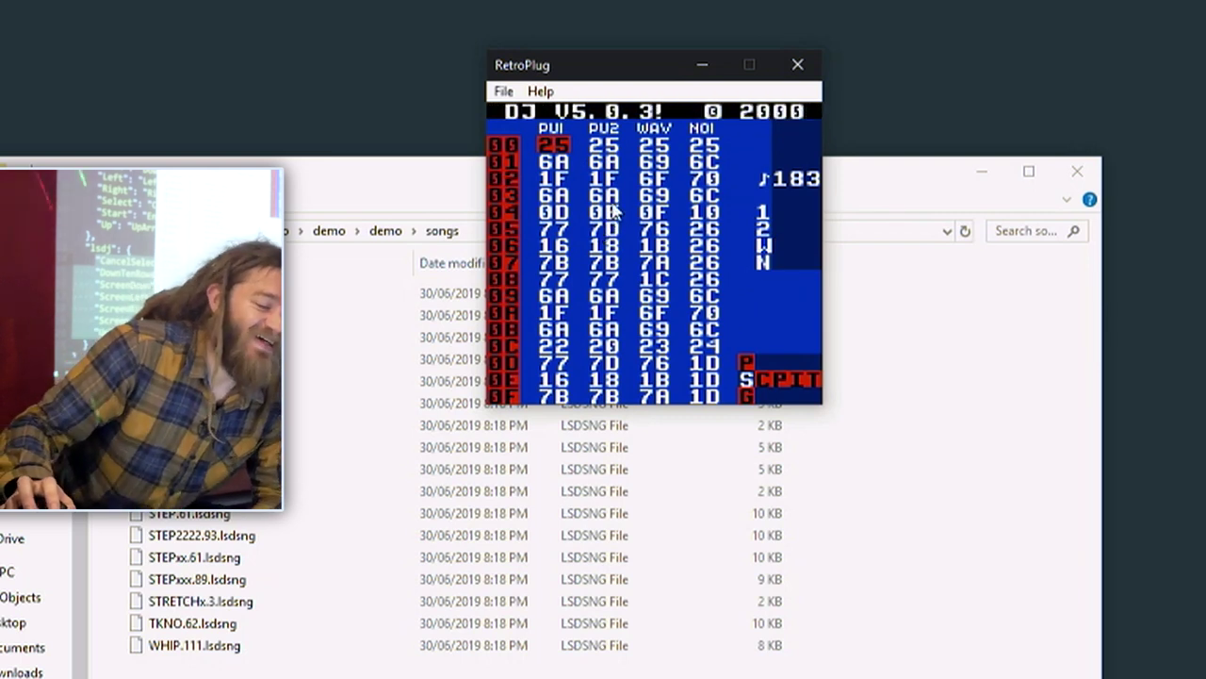
Review the options for the working and stored DONK songs, and load another of the imported songs
right_click(613, 211)
mouse_move(762, 400)
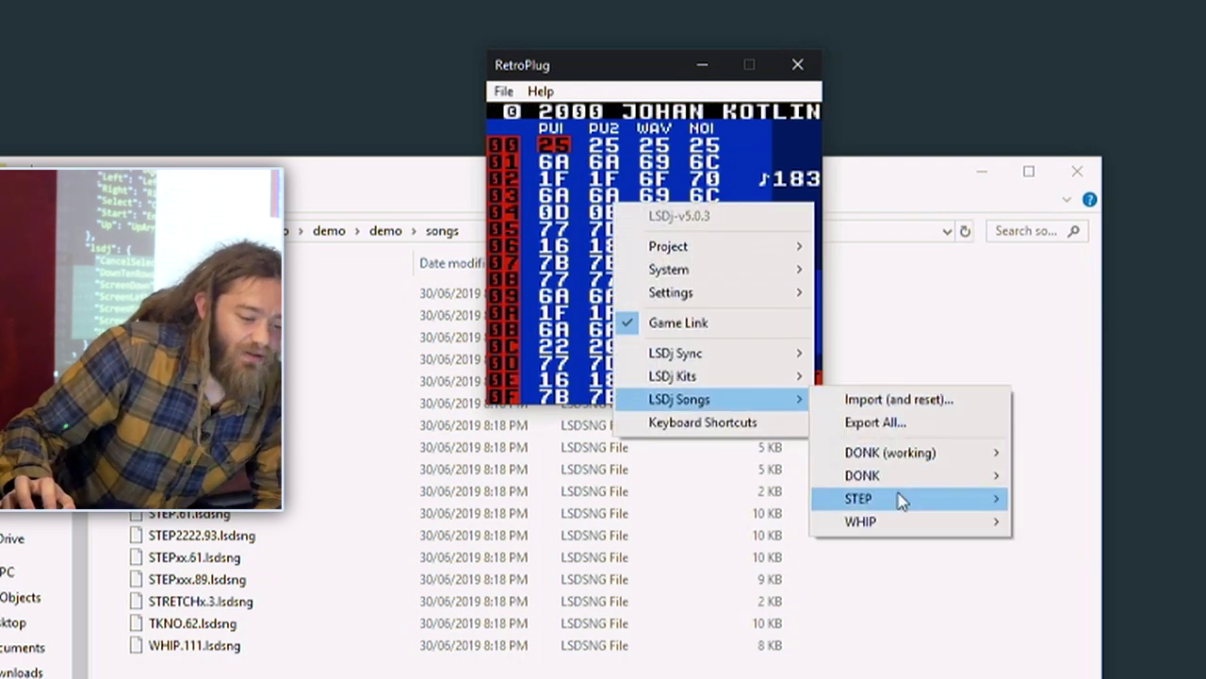
mouse_move(914, 456)
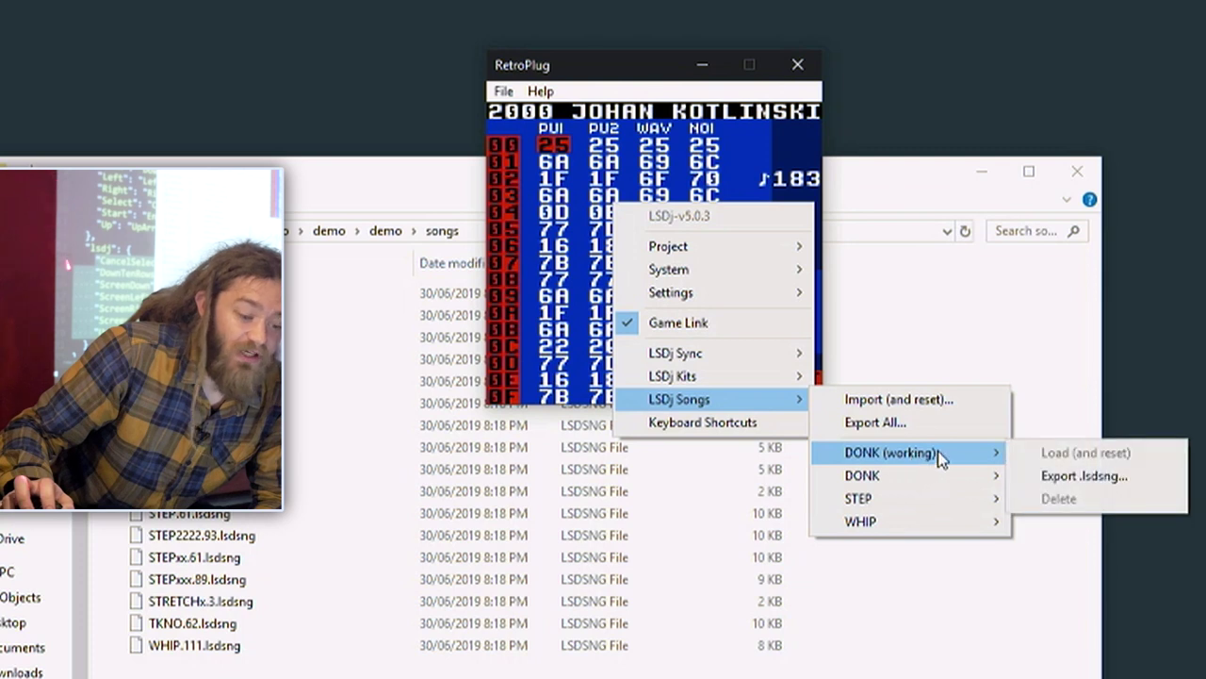
mouse_move(941, 477)
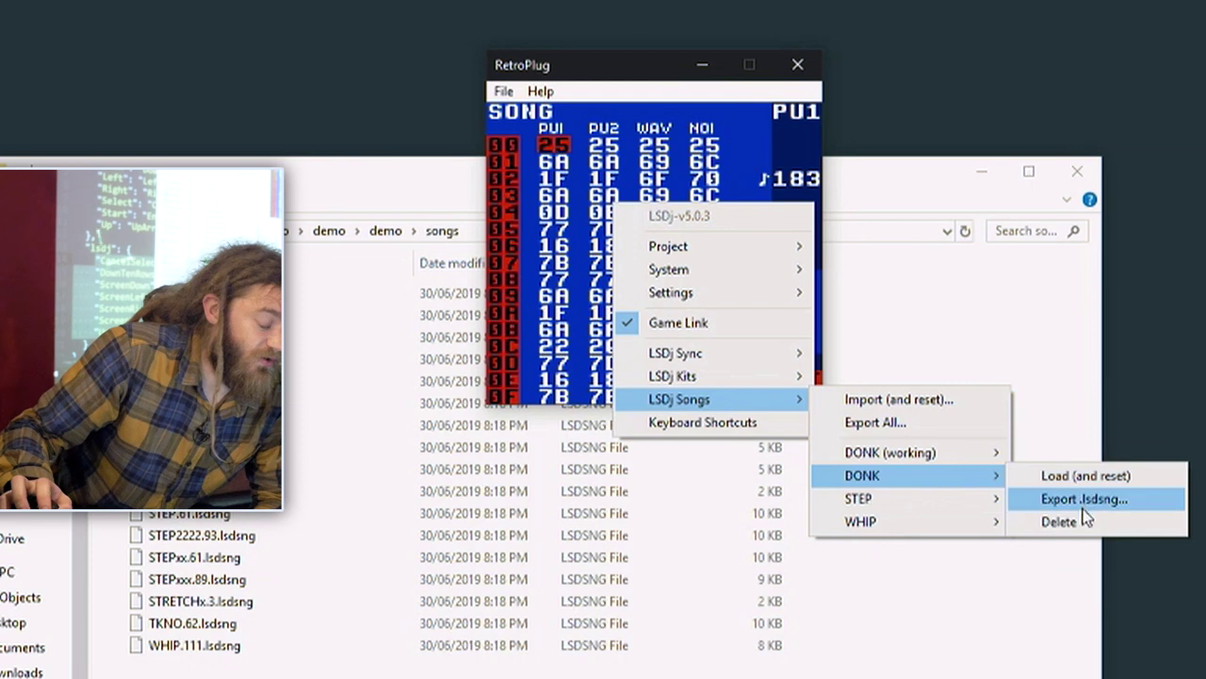
left_click(1084, 520)
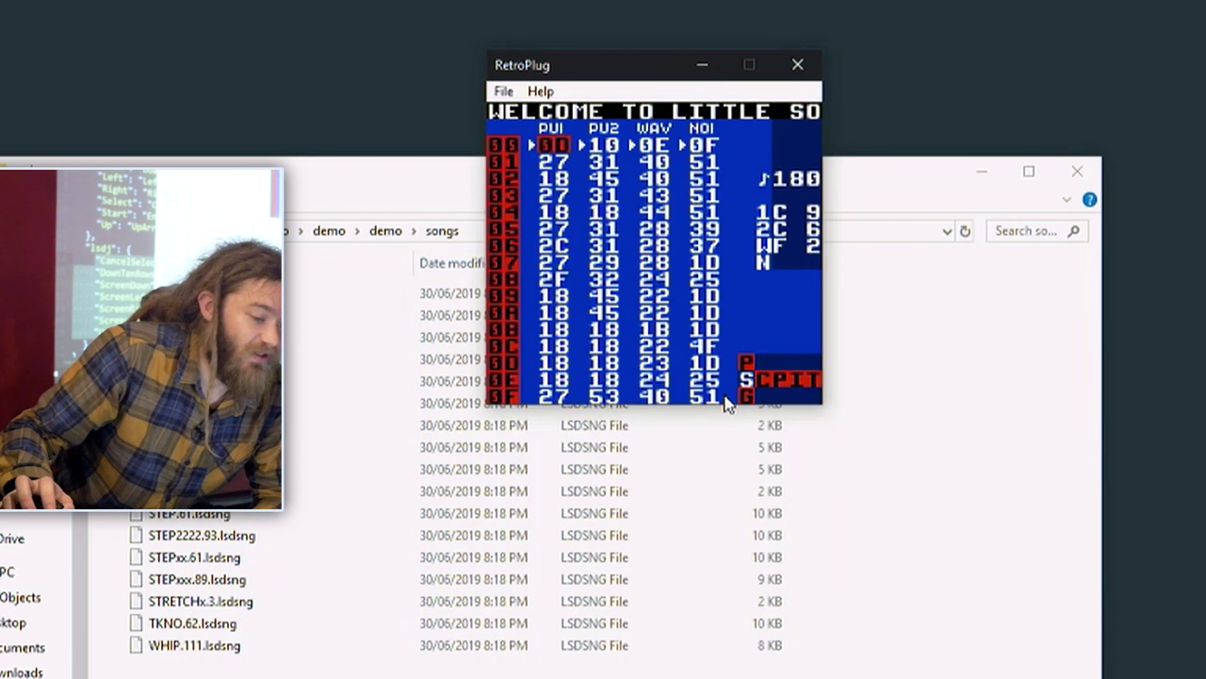
Move the RetroPlug window farther over the song folder and open LSDj's load/save song screen from its project screen
right_click(624, 235)
left_click(599, 66)
left_click_drag(599, 66, 420, 104)
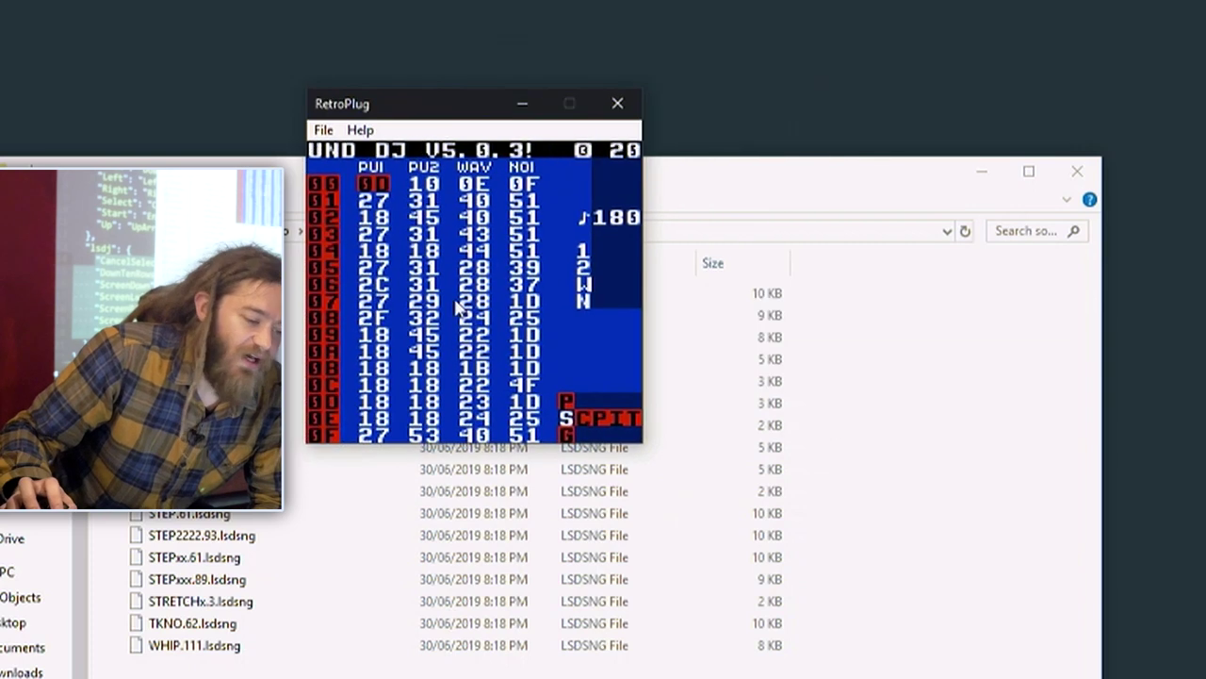
key("ctrl+Up")
key("Down")
key("Down")
key("Down")
key("Down")
key("Down")
key("Down")
key("Down")
key("Down")
key("Down")
key("Down")
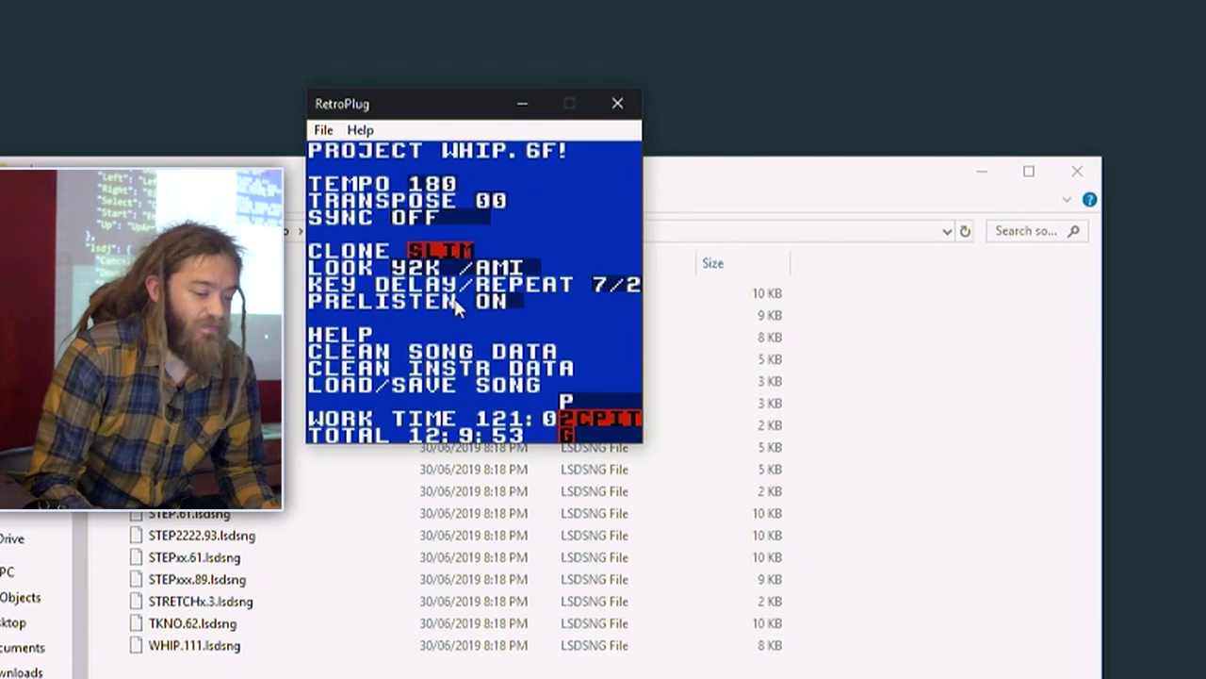
key("z")
key("z")
key("Down")
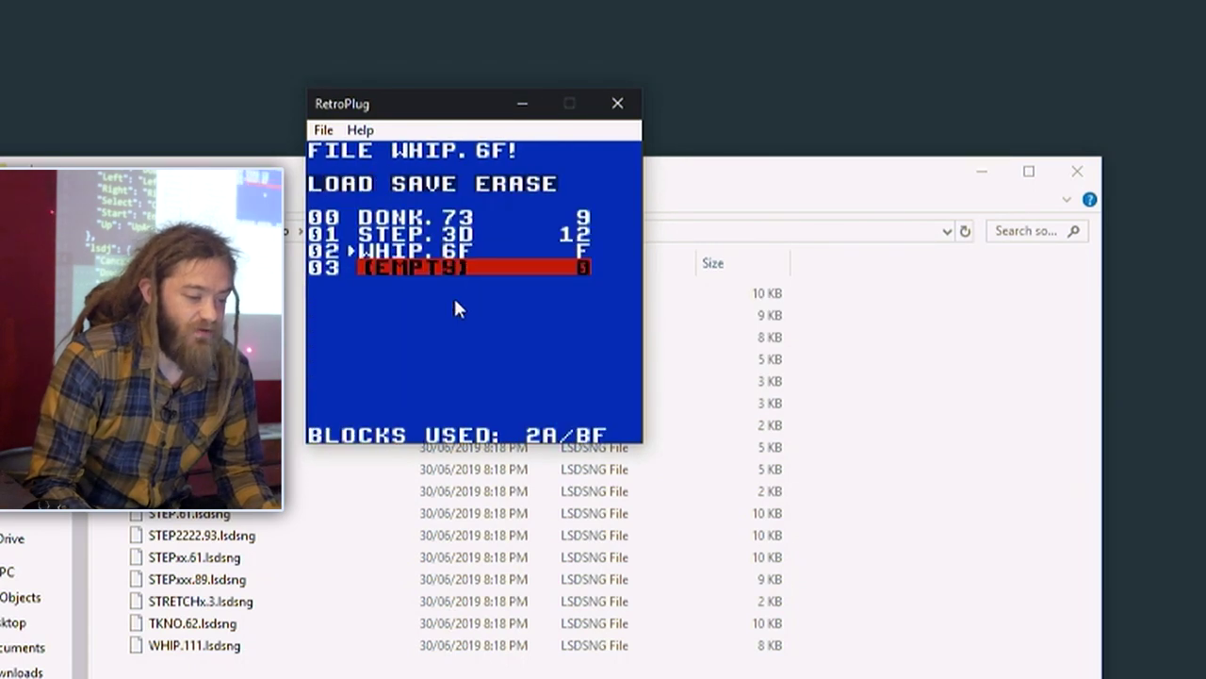
Load the DONK song from LSDj's own file list, discarding the changes to WHIP
key("Up")
key("Up")
key("Up")
key("z")
key("Left")
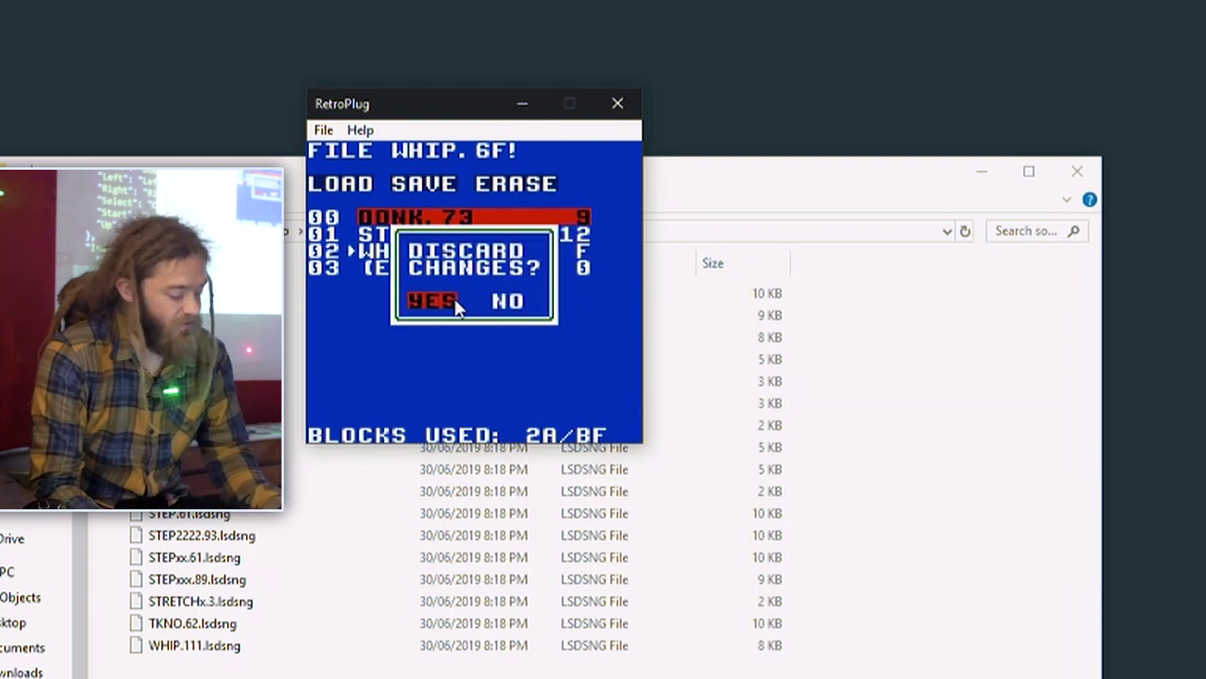
key("z")
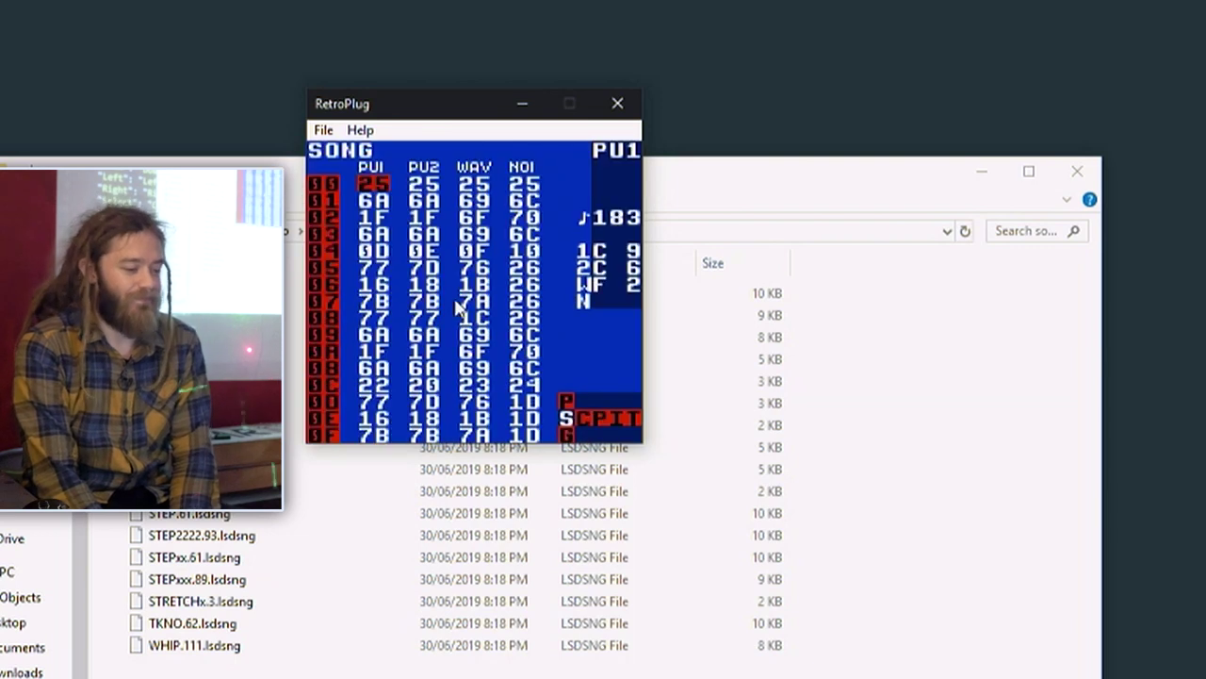
Examine the stored LSDj song list, the ROM loading models, and the project's save and add-instance options
right_click(459, 306)
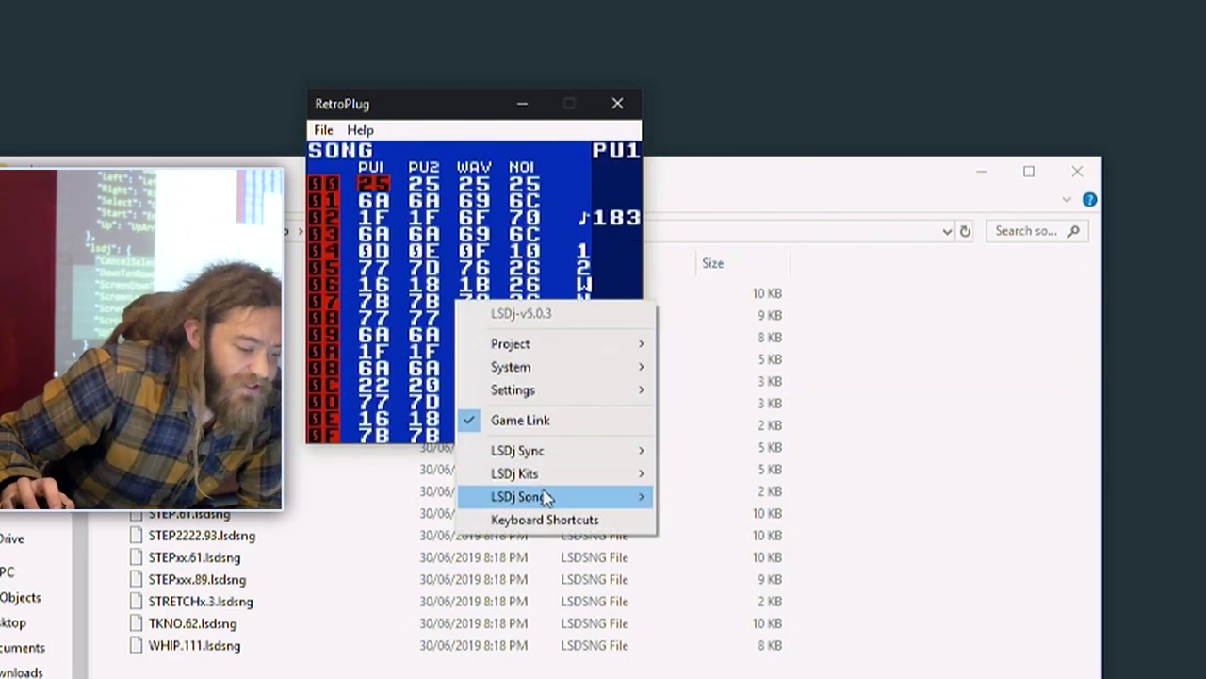
mouse_move(546, 497)
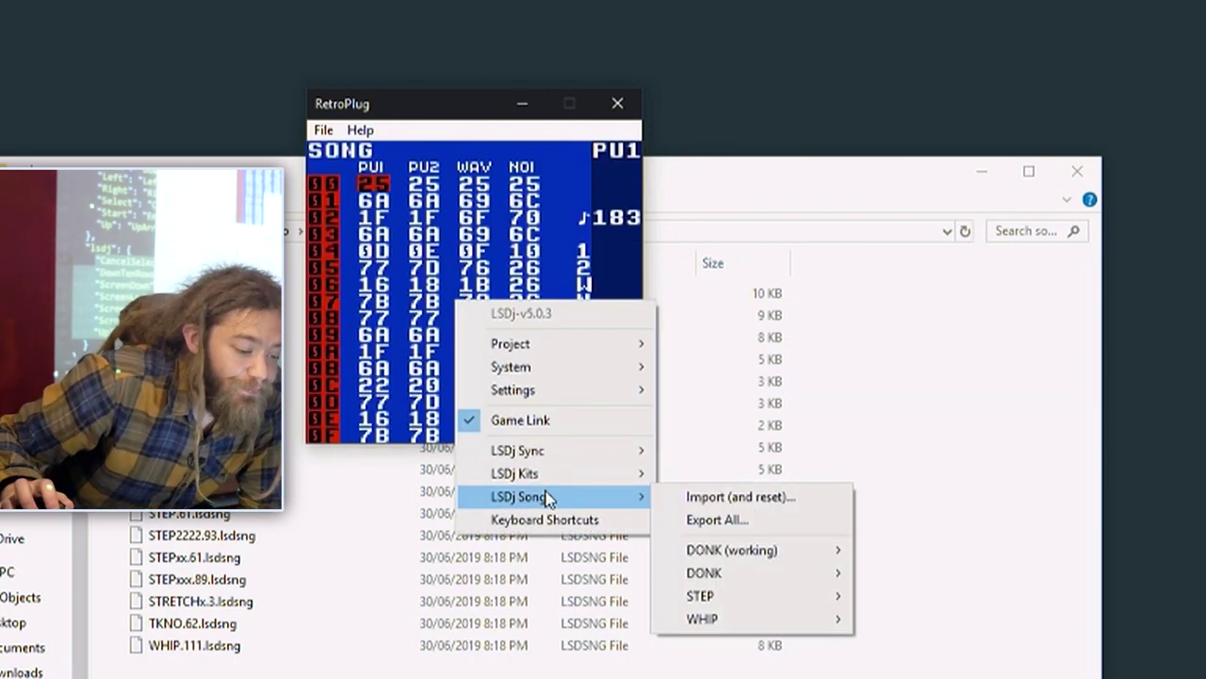
mouse_move(561, 366)
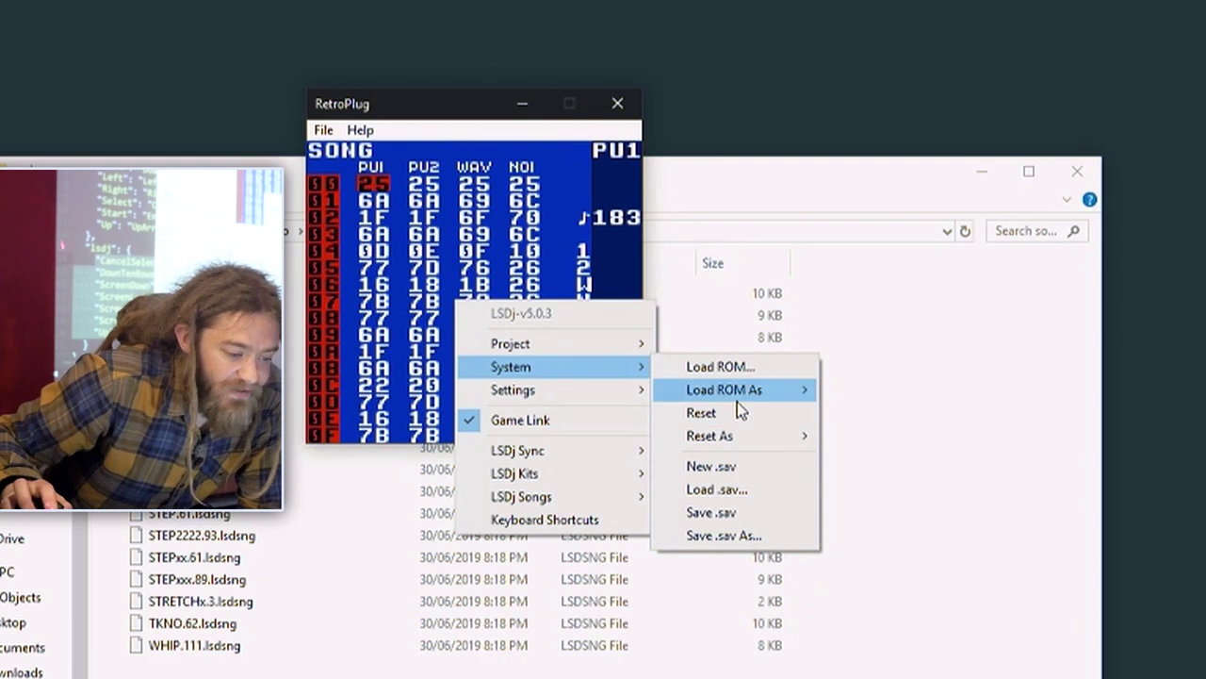
mouse_move(726, 394)
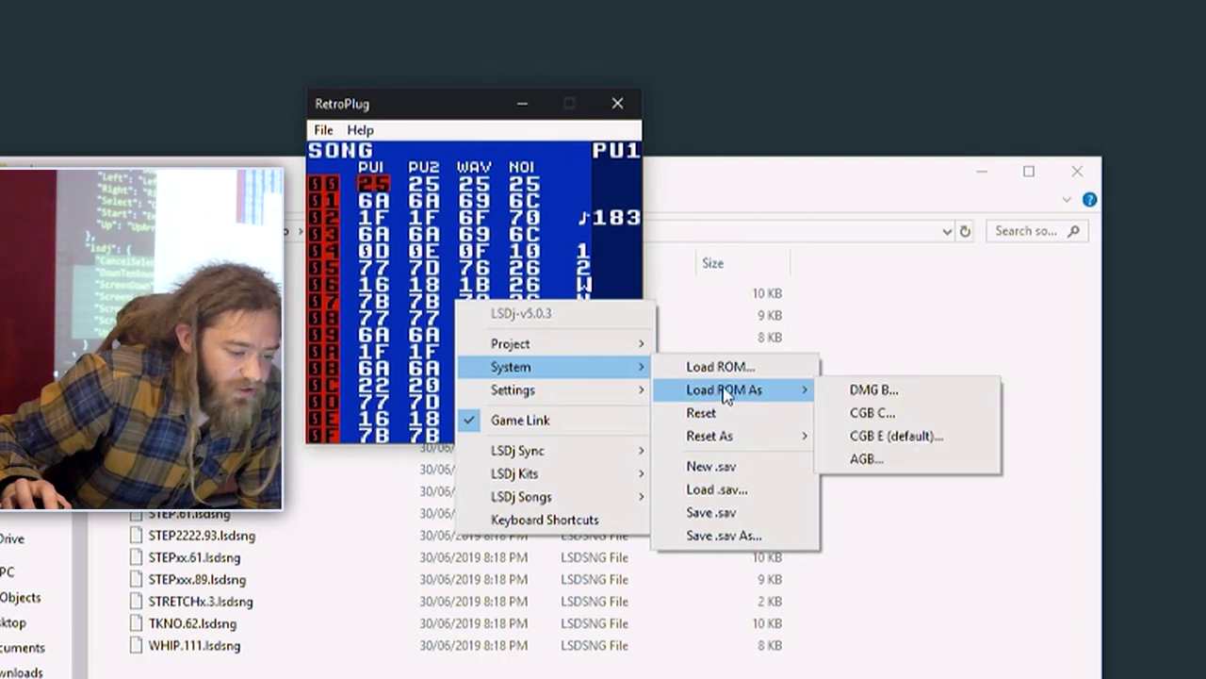
mouse_move(533, 350)
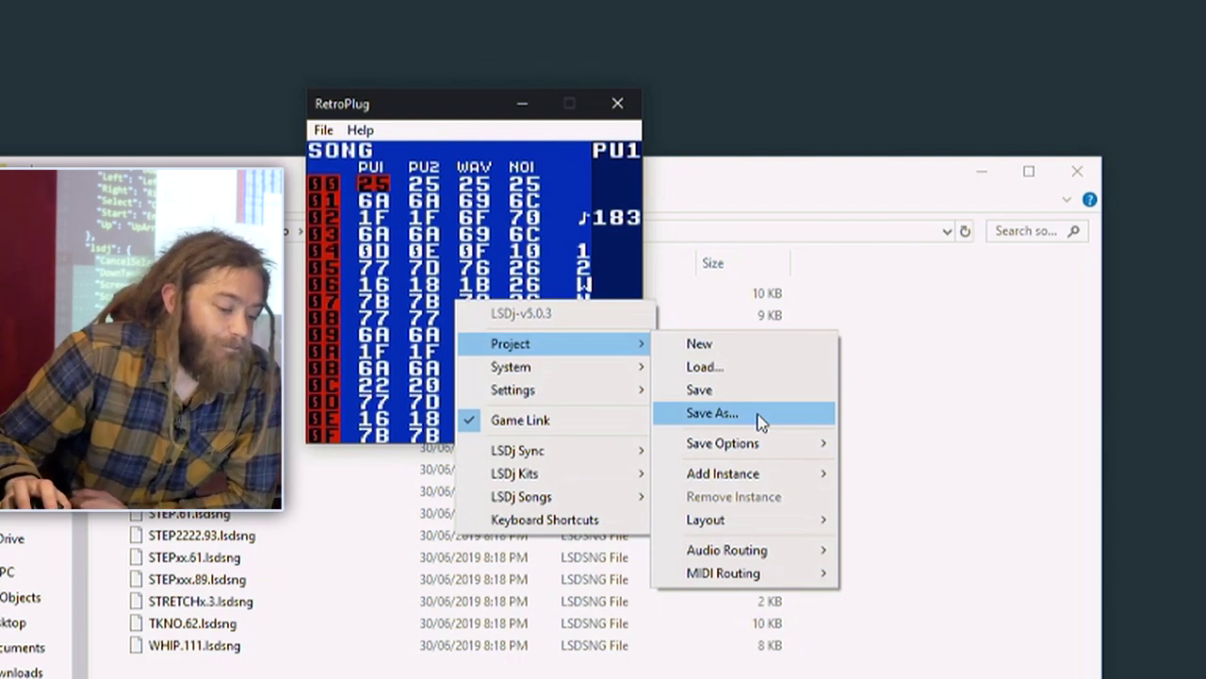
mouse_move(763, 447)
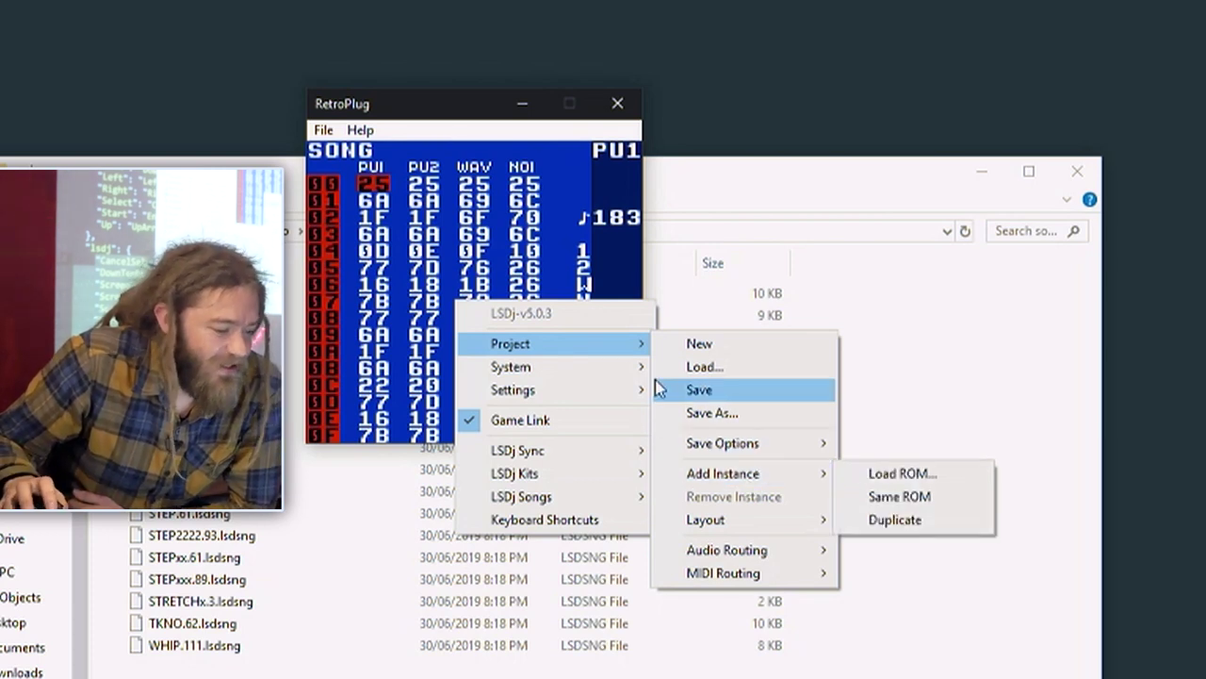
left_click(409, 231)
Load the fresh.gb ROM from the fresh folder into RetroPlug and place the window above the file list
left_click_drag(634, 147, 588, 140)
right_click(576, 271)
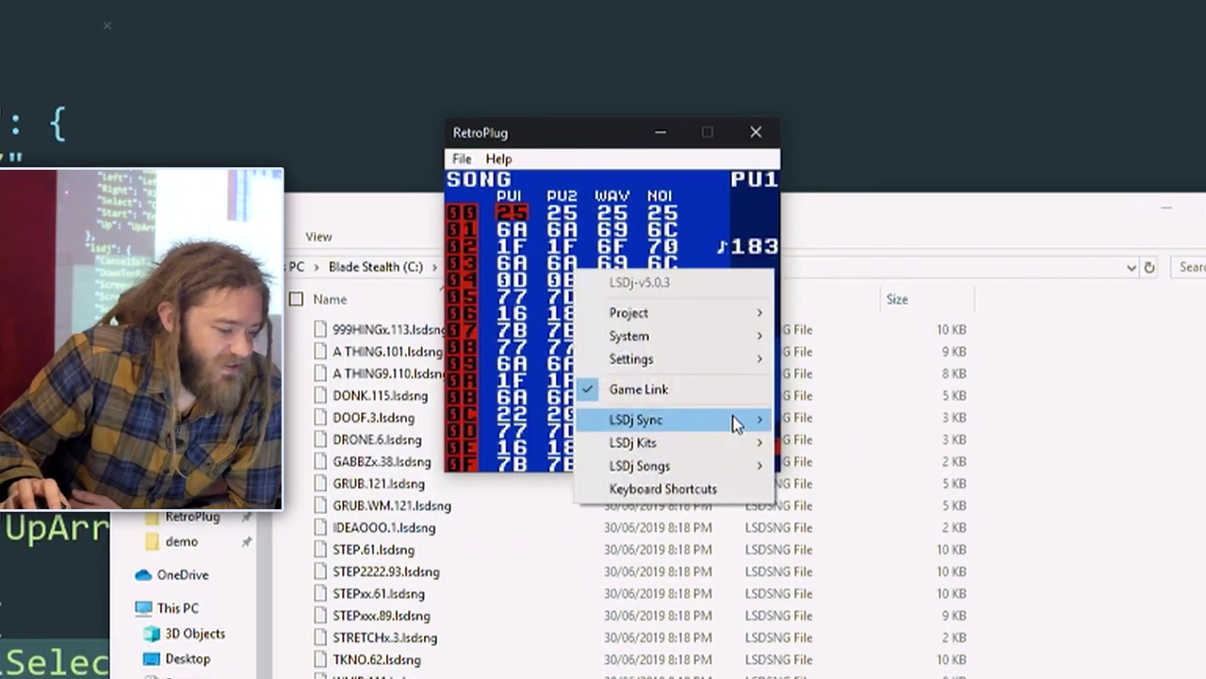
left_click(563, 250)
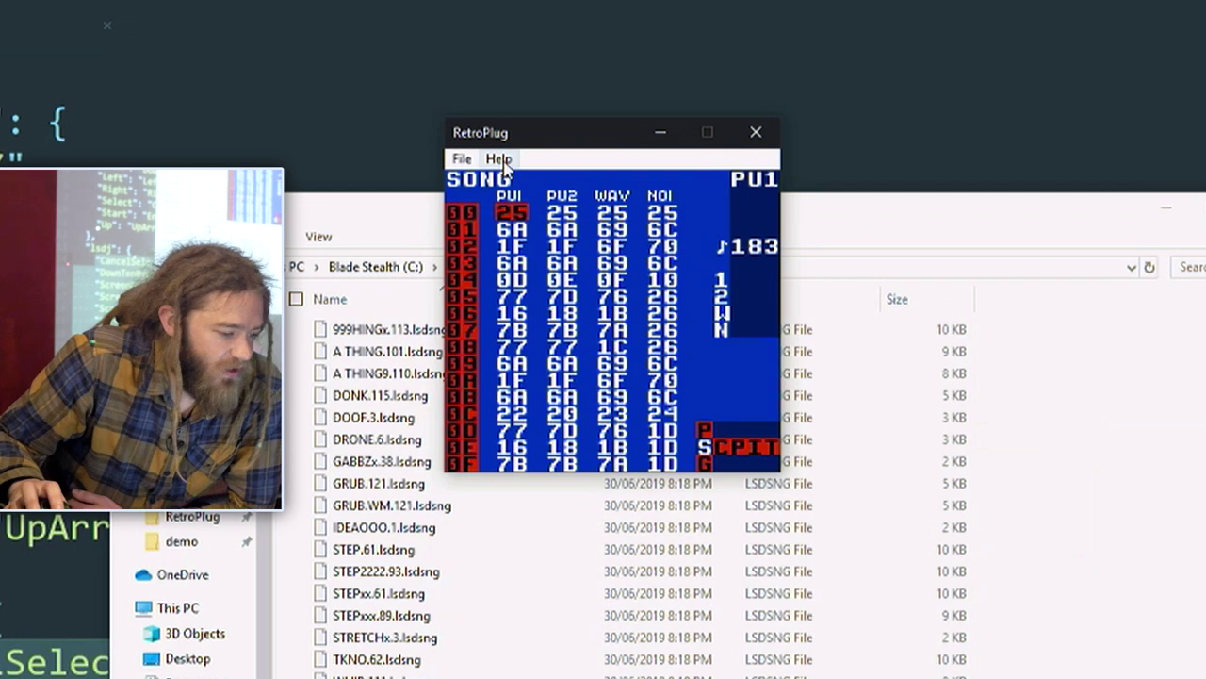
left_click_drag(531, 143, 755, 112)
left_click(569, 273)
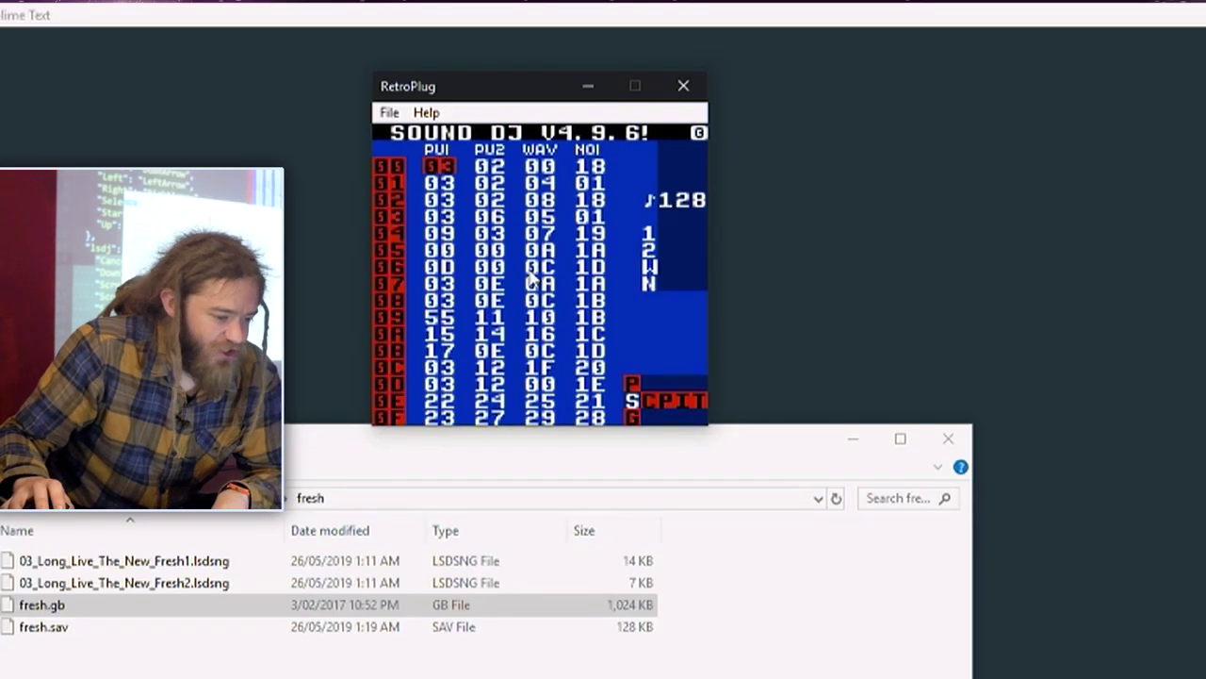
Briefly play the loaded song from its first row and again from row 05
key("Return")
key("Return")
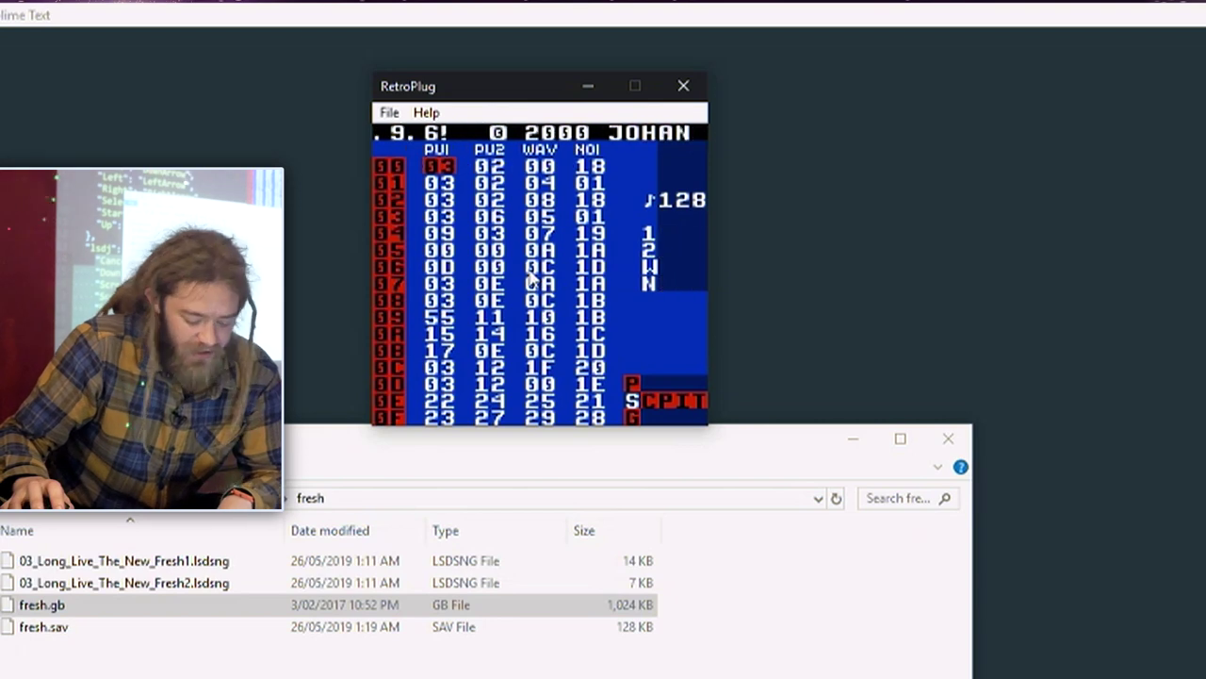
key("Down")
key("Down")
key("Down")
key("Down")
key("Down")
key("Return")
key("Return")
Check the ROM's stored LSDj songs and add a second instance by duplicating the current one
right_click(573, 245)
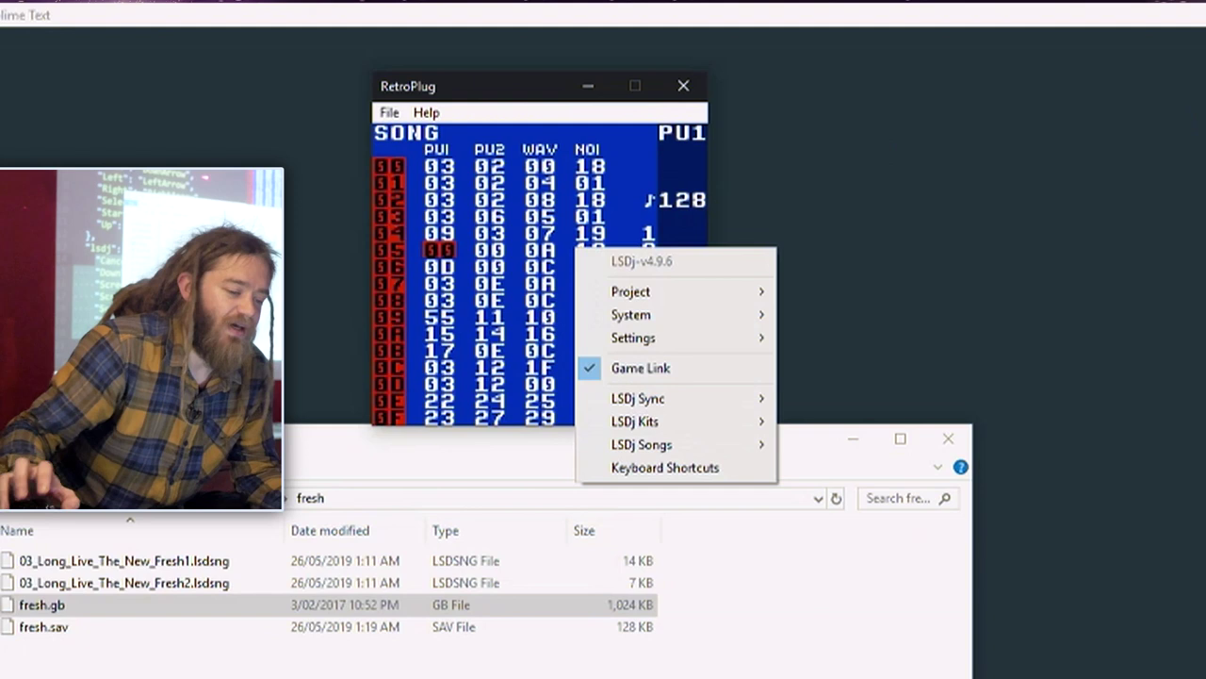
left_click(506, 202)
right_click(498, 189)
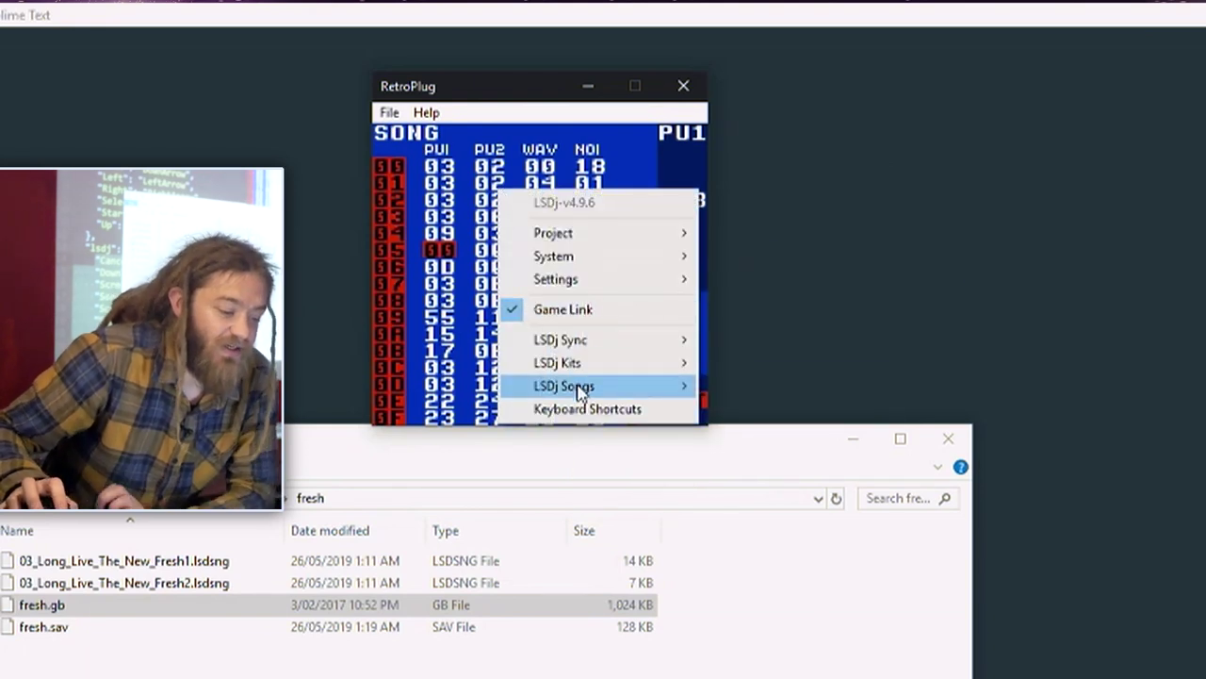
mouse_move(577, 385)
mouse_move(837, 492)
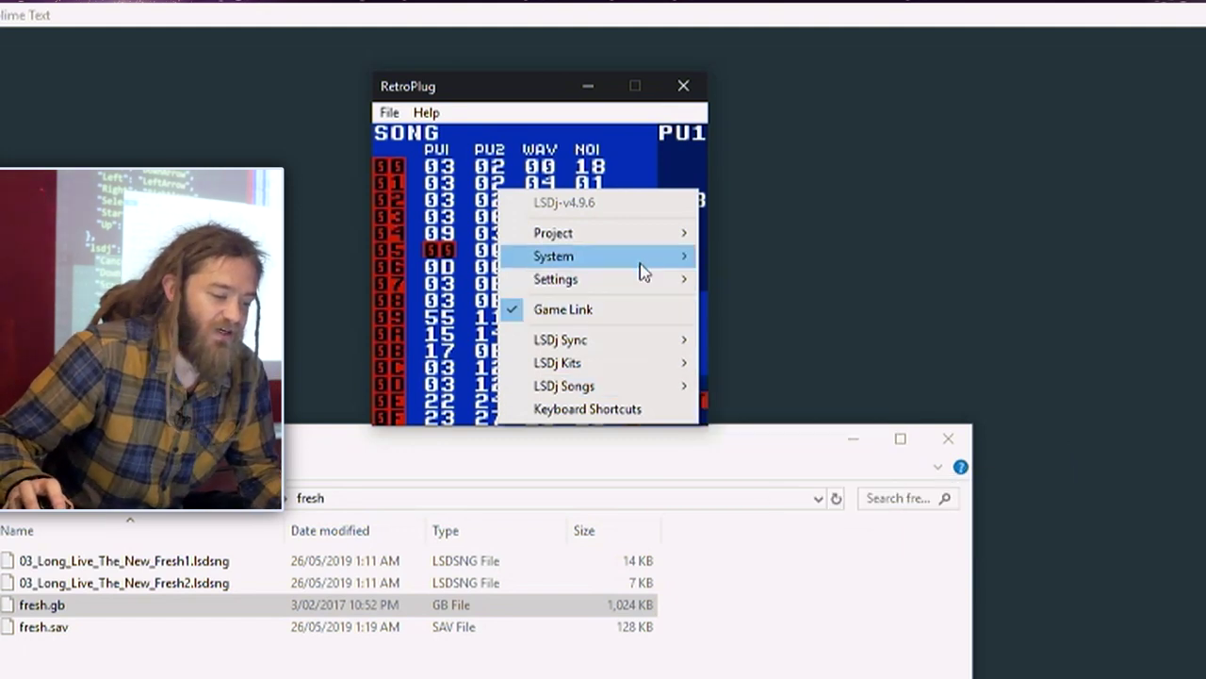
mouse_move(651, 247)
left_click(450, 165)
right_click(510, 188)
mouse_move(601, 239)
mouse_move(852, 361)
left_click(982, 388)
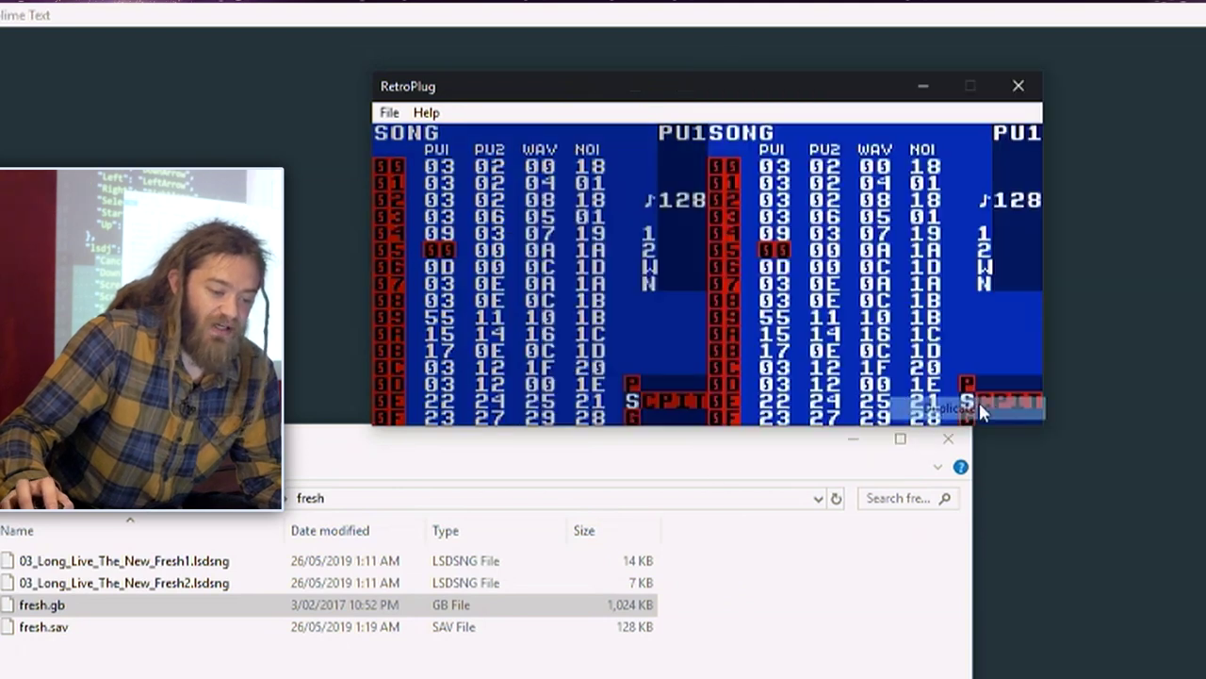
Load the CLUBSLAV song into the duplicated instance
right_click(854, 242)
mouse_move(1024, 437)
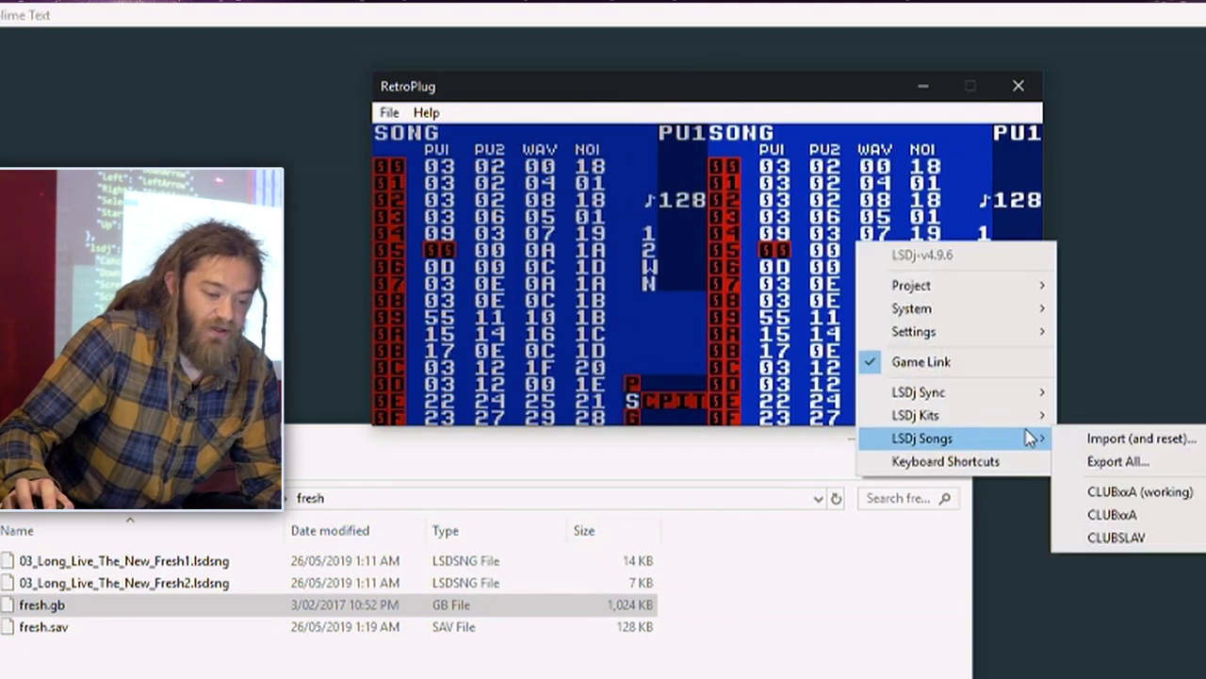
left_click(1117, 537)
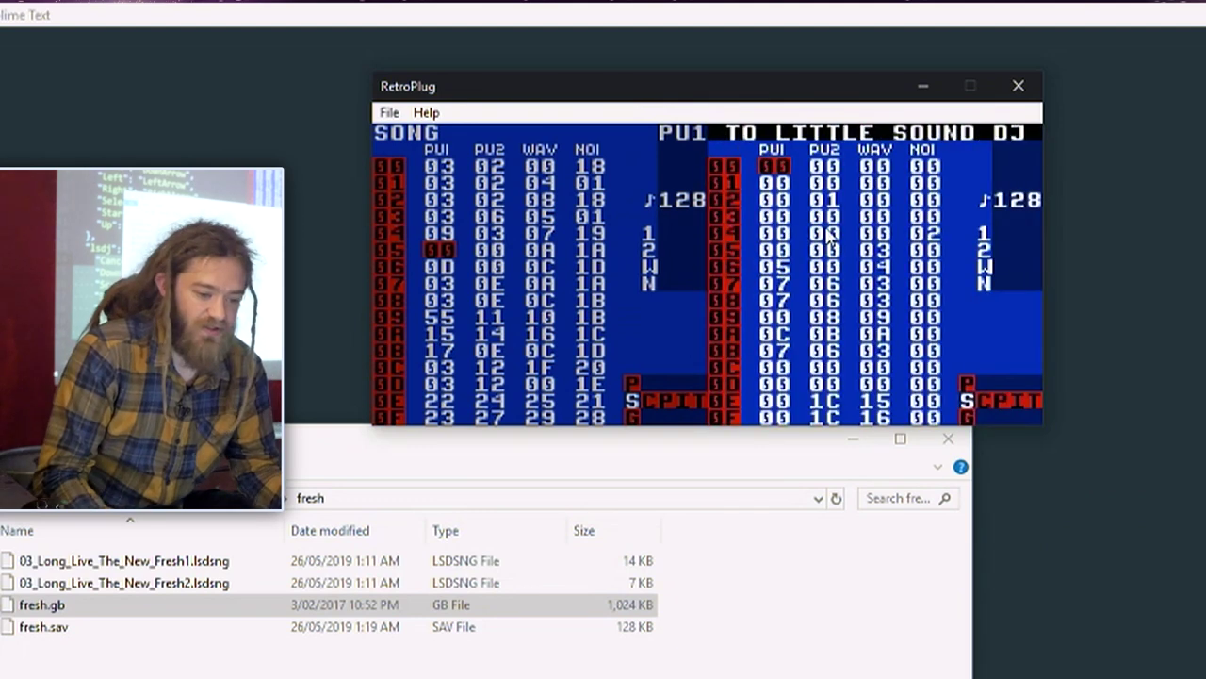
Check the sync mode on the second instance's project screen and return to its song screen
key("ctrl+Up")
key("Down")
key("Down")
key("Up")
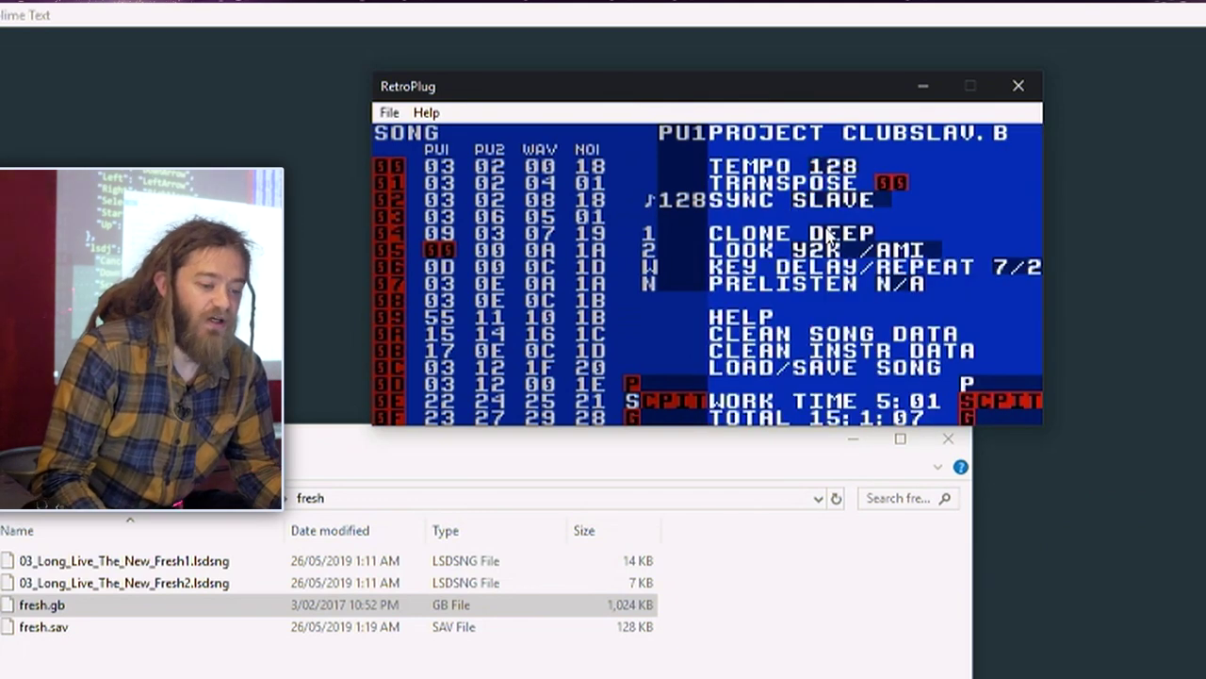
key("shift+Down")
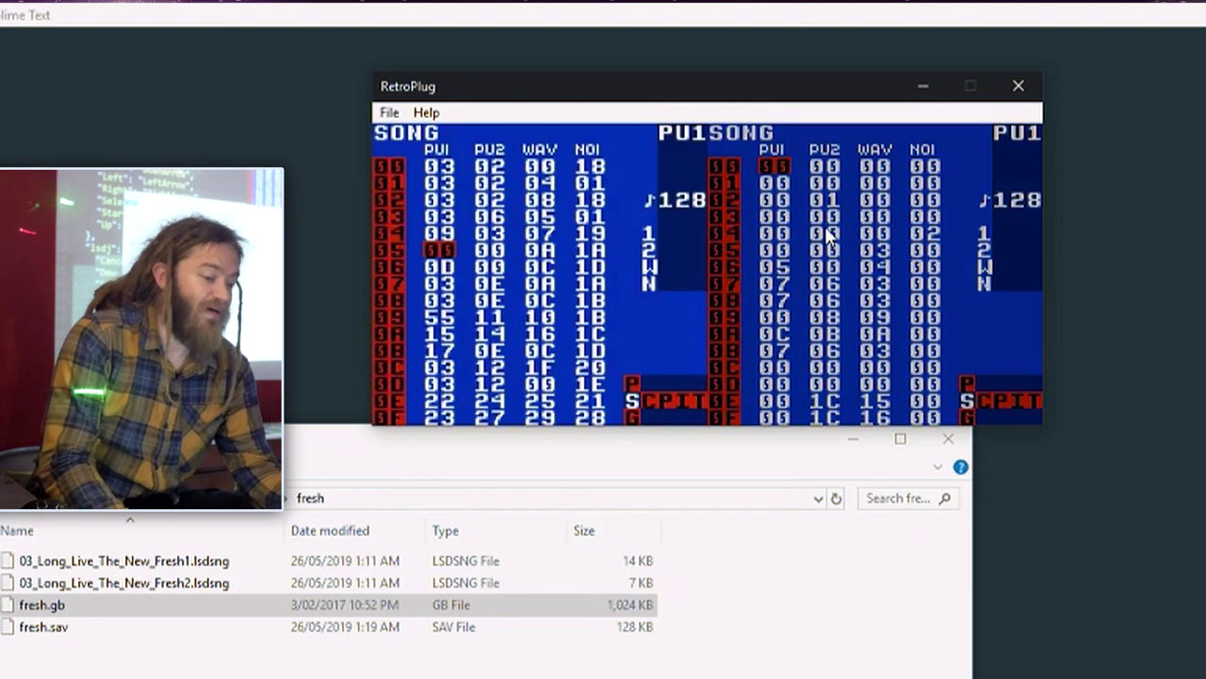
Switch between the two LSDj instances and try moving the song cursor around in each
key("Down")
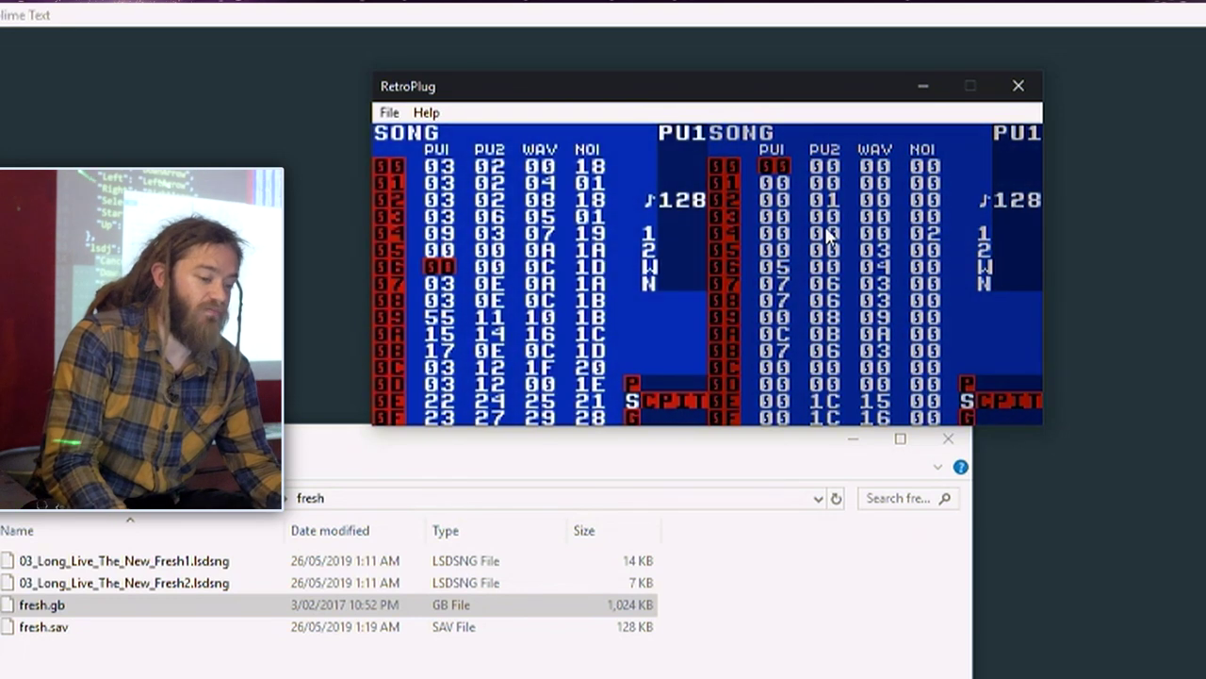
key("Up")
key("Right")
key("Left")
key("Tab")
key("Right")
key("Right")
key("Left")
key("Down")
key("Down")
key("Left")
key("Right")
key("Right")
key("Left")
key("Left")
key("Up")
key("Up")
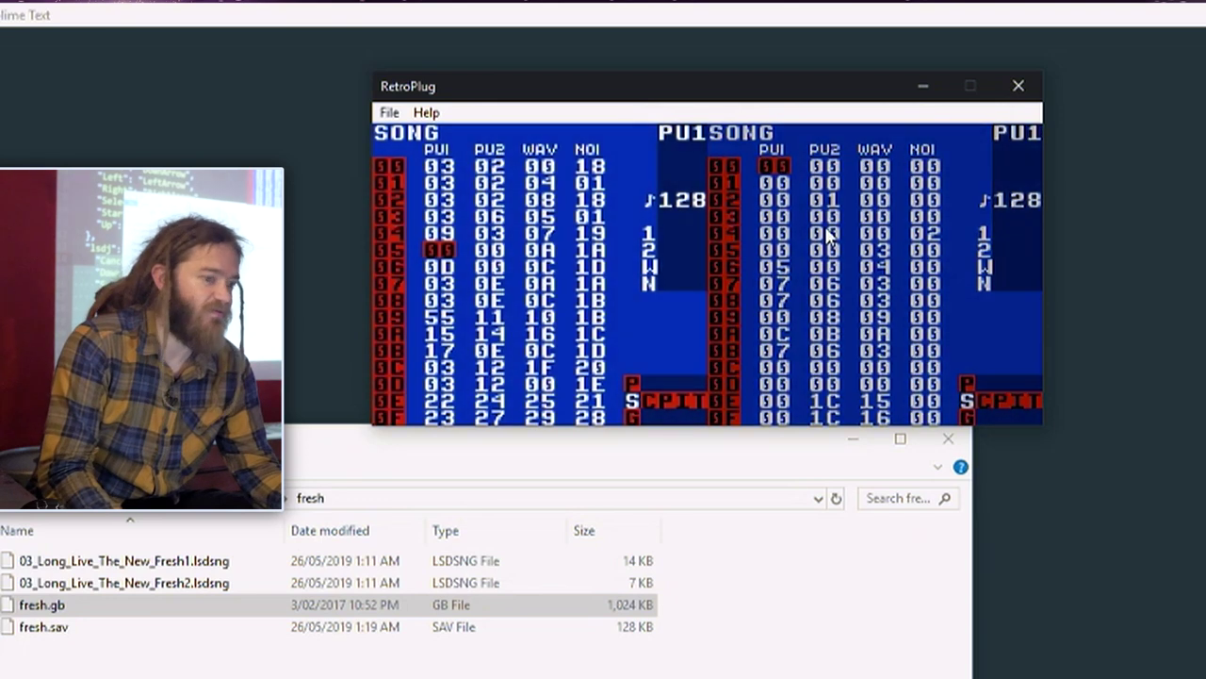
Set the second instance waiting for sync and start playback of the first instance from row 10
key("Up")
key("Up")
key("Up")
key("Up")
key("Up")
key("Down")
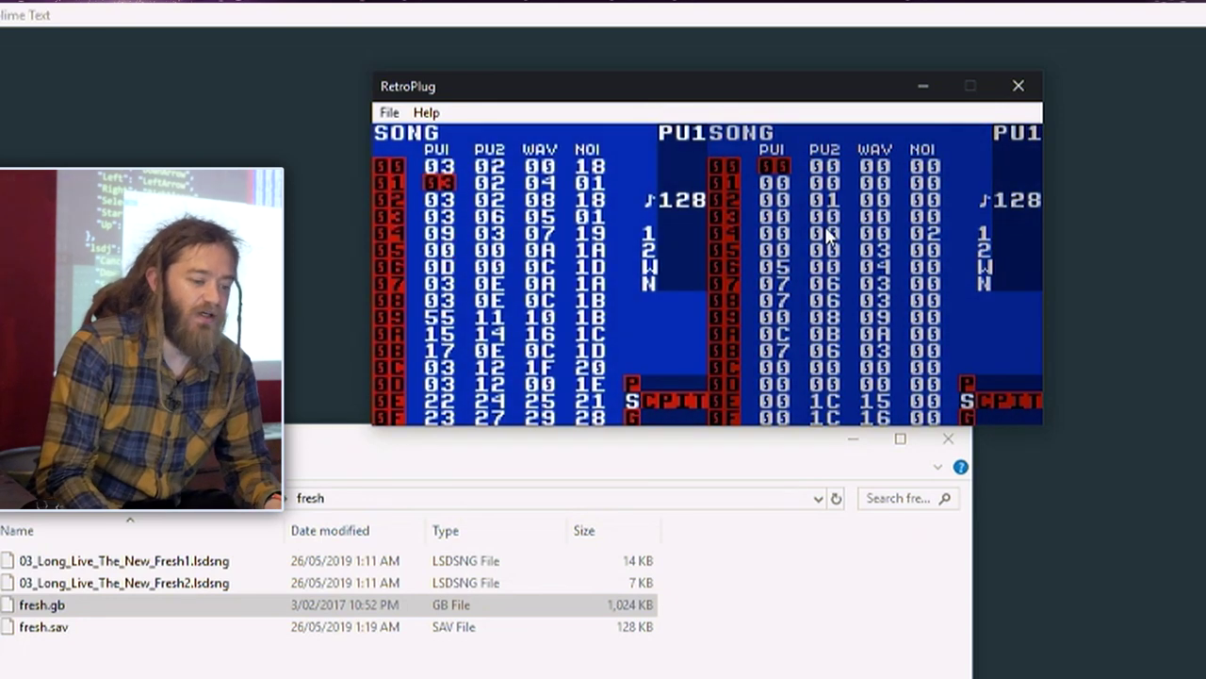
key("Page_Down")
key("Page_Down")
key("Up")
key("Up")
key("Up")
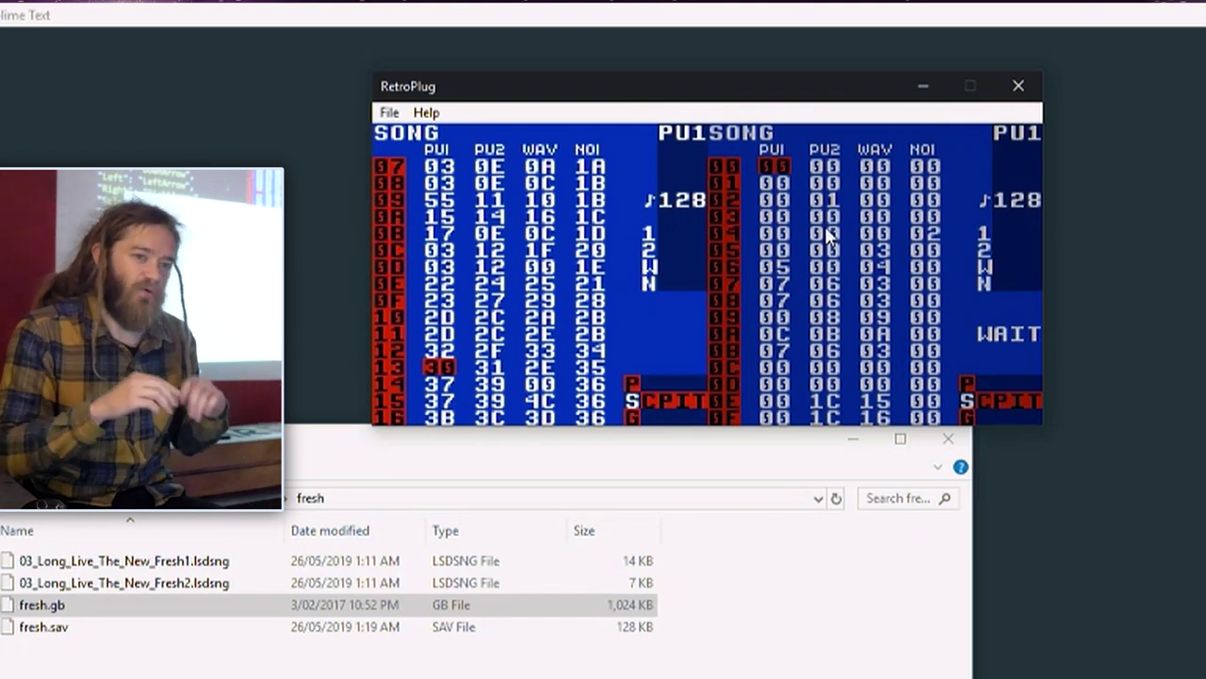
key("Return")
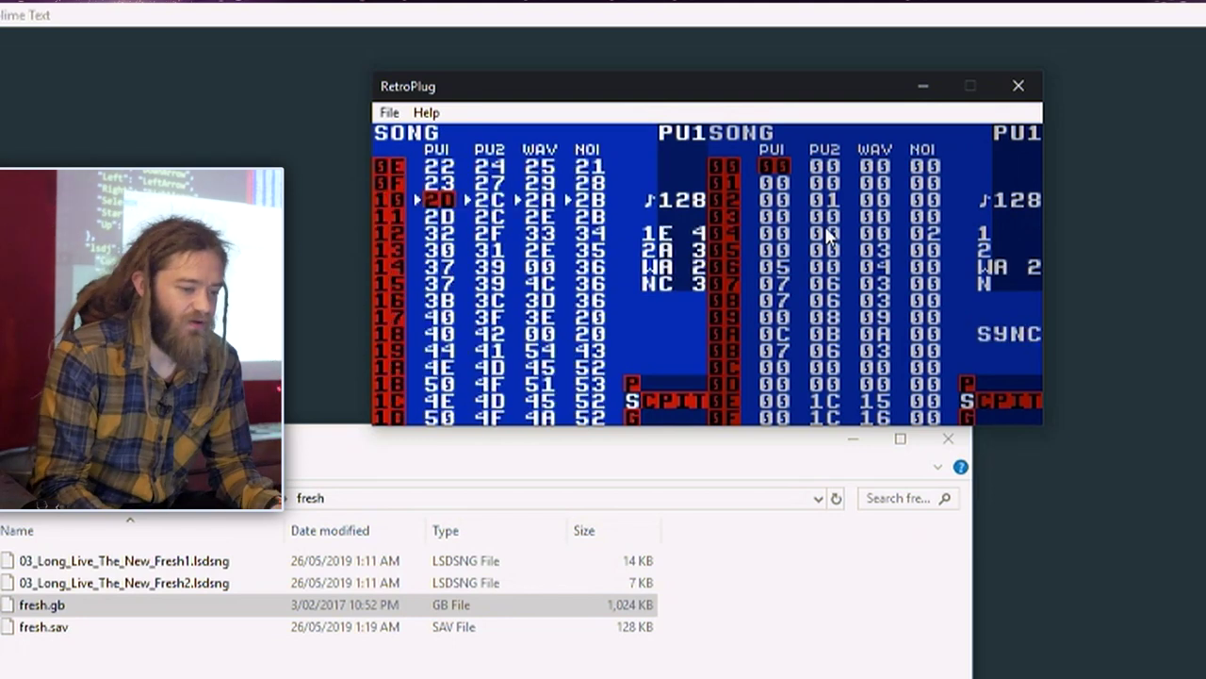
Move the second instance's song cursor to PU1 row 10 and set it waiting for sync from there
key("Tab")
key("Right")
key("Down")
key("Down")
key("Down")
key("Down")
key("Down")
key("Down")
key("Down")
key("Down")
key("Down")
key("Down")
key("Down")
key("Down")
key("Down")
key("Down")
key("Down")
key("Down")
key("Down")
key("Down")
key("Down")
key("Down")
key("Down")
key("Down")
key("Down")
key("Down")
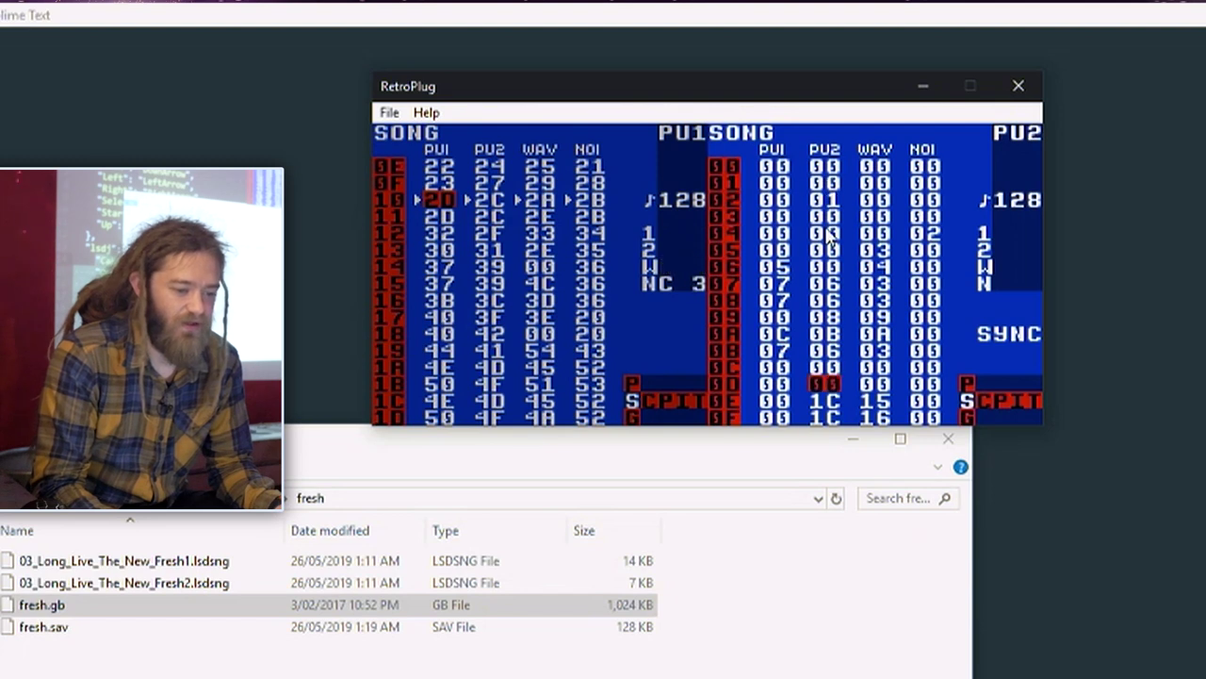
key("Up")
key("Up")
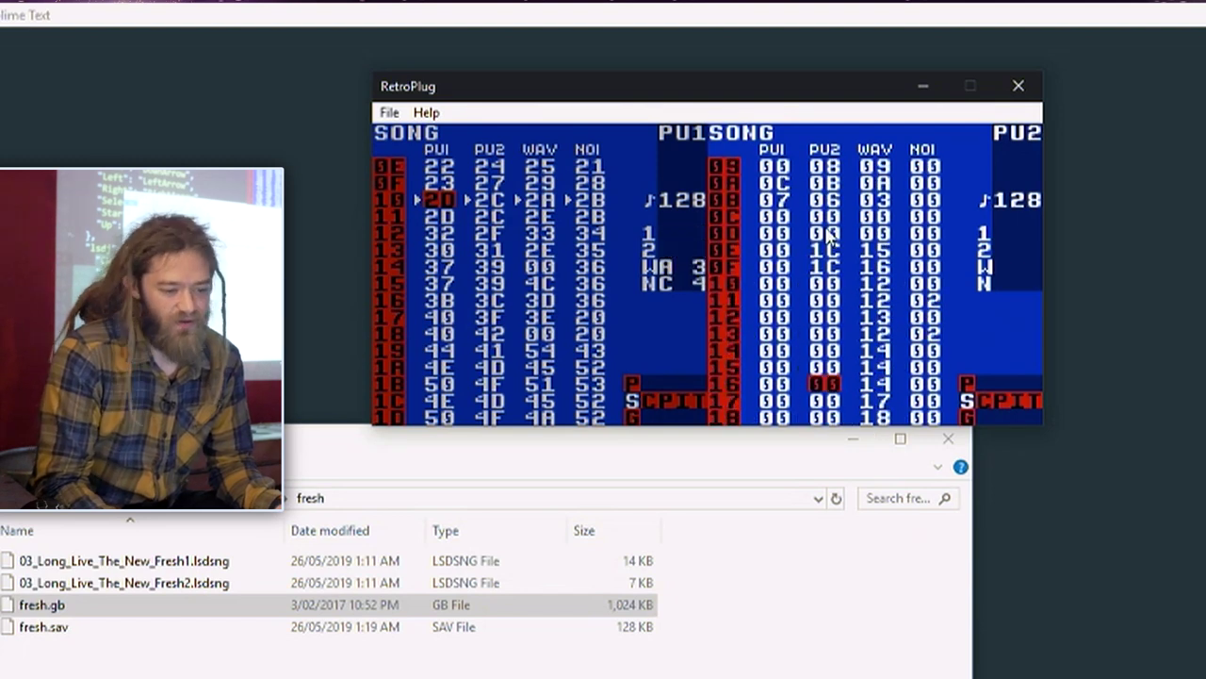
key("Left")
key("Up")
key("Up")
key("Up")
key("Up")
key("Up")
key("Up")
key("Up")
key("Down")
key("Return")
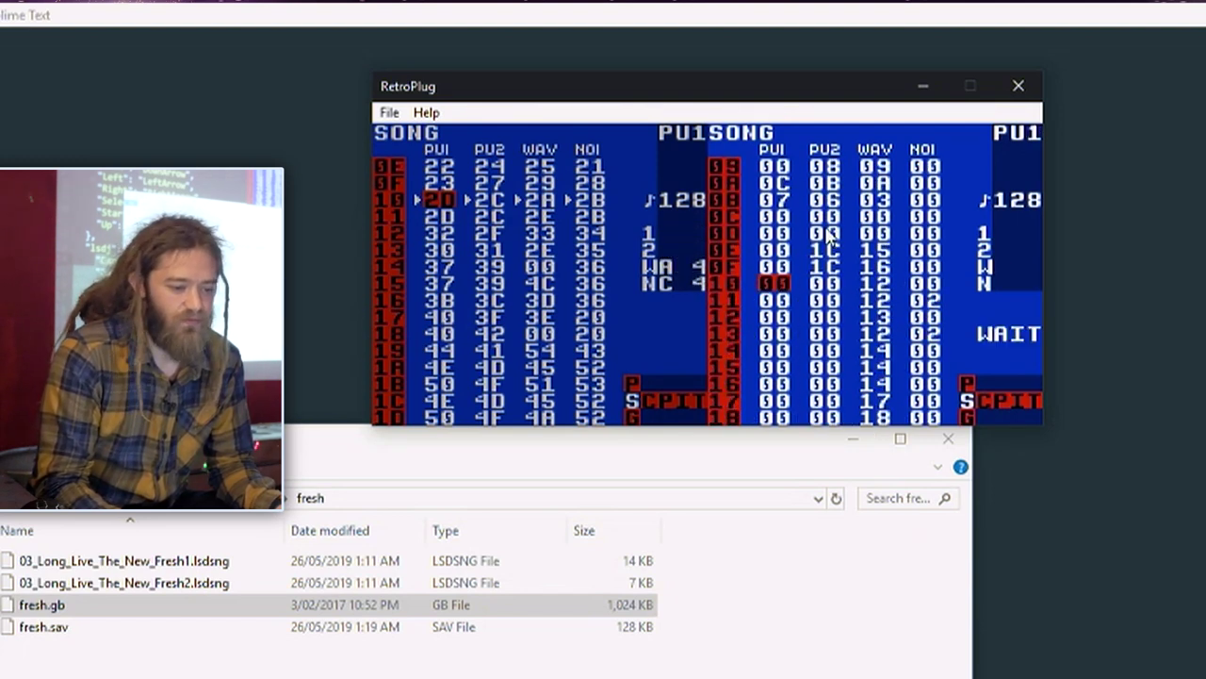
Play the first instance from row 12 with the second instance following in sync, and stop playback
key("Tab")
key("Down")
key("Down")
key("Down")
key("Down")
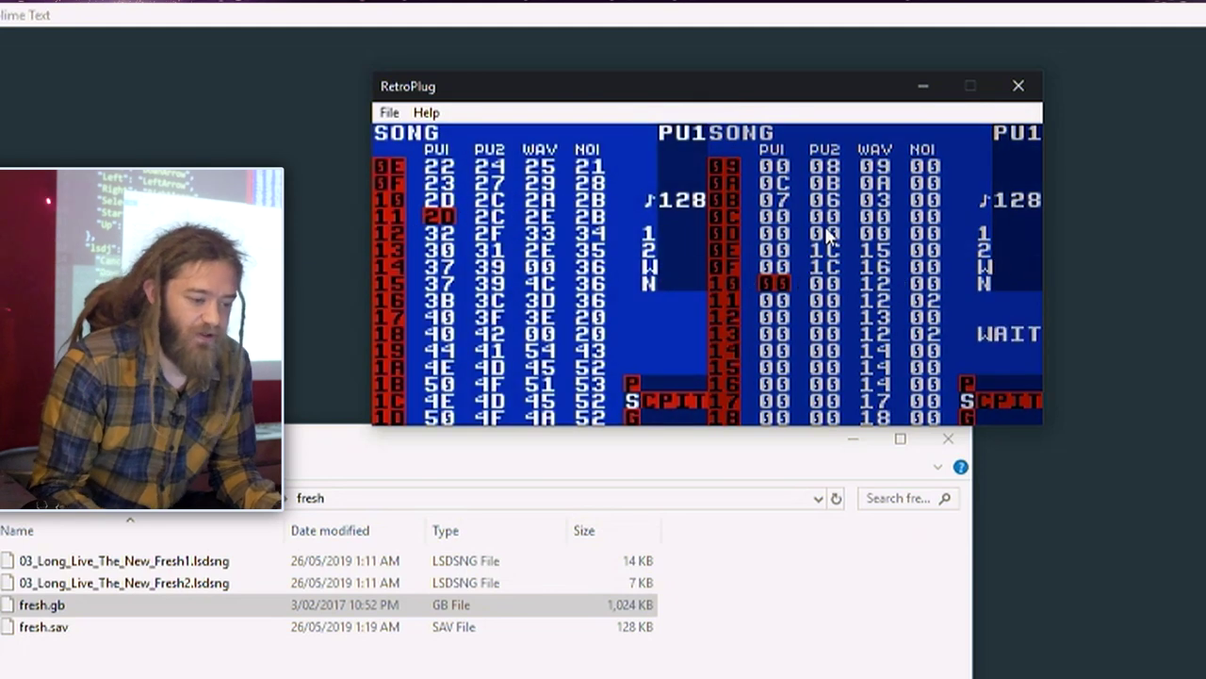
key("Up")
key("Up")
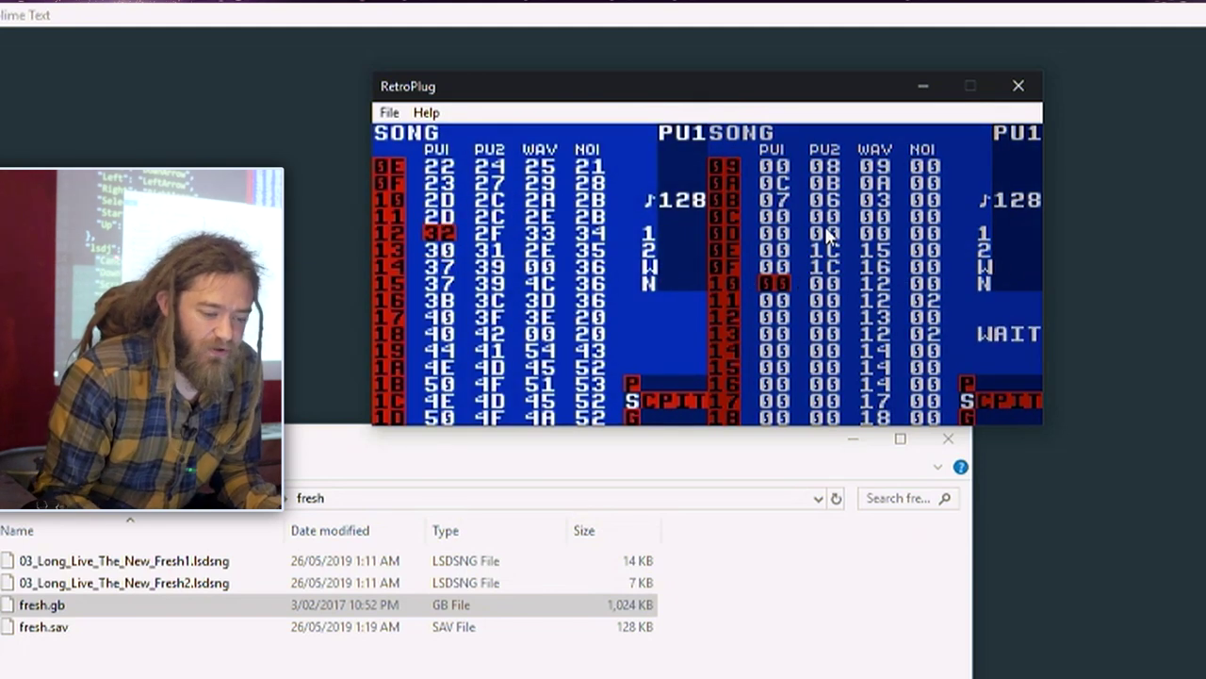
key("Return")
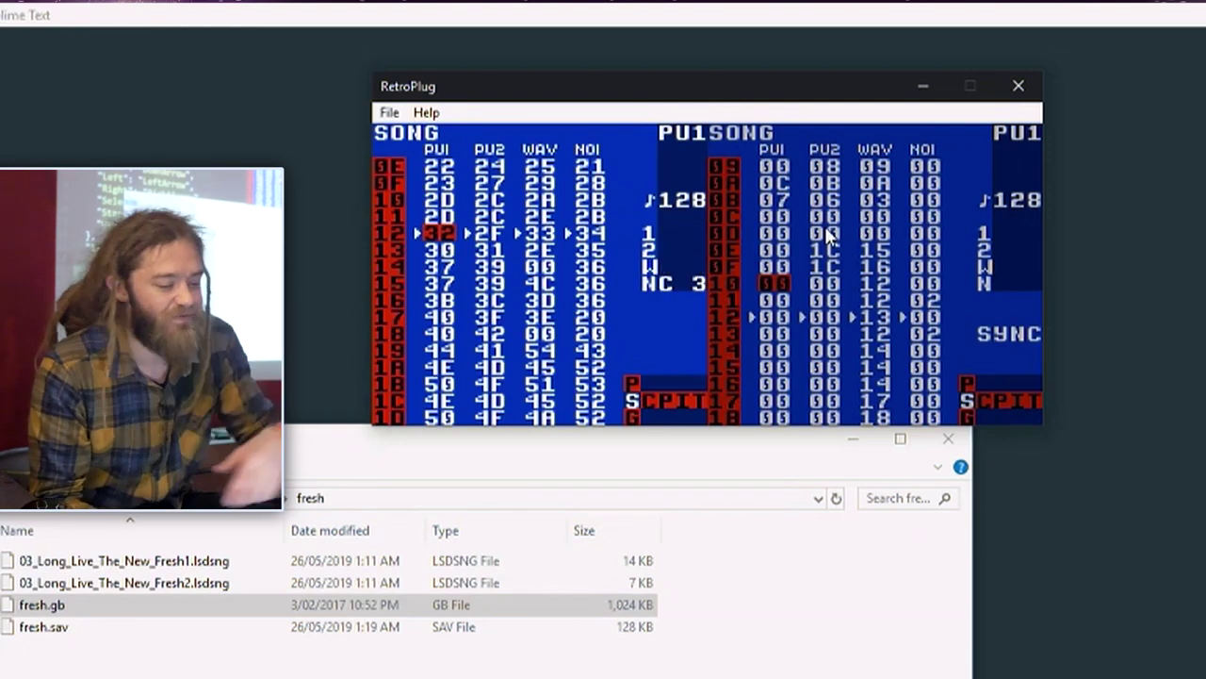
key("Return")
Look through the first instance's song down the PU1 column as far as row 3F
key("Down")
key("Down")
key("Down")
key("Down")
key("Down")
key("Down")
key("Down")
key("Down")
key("Down")
key("Down")
key("Down")
key("Down")
key("Down")
key("Down")
key("Down")
key("Down")
key("Down")
key("Down")
key("Down")
key("Down")
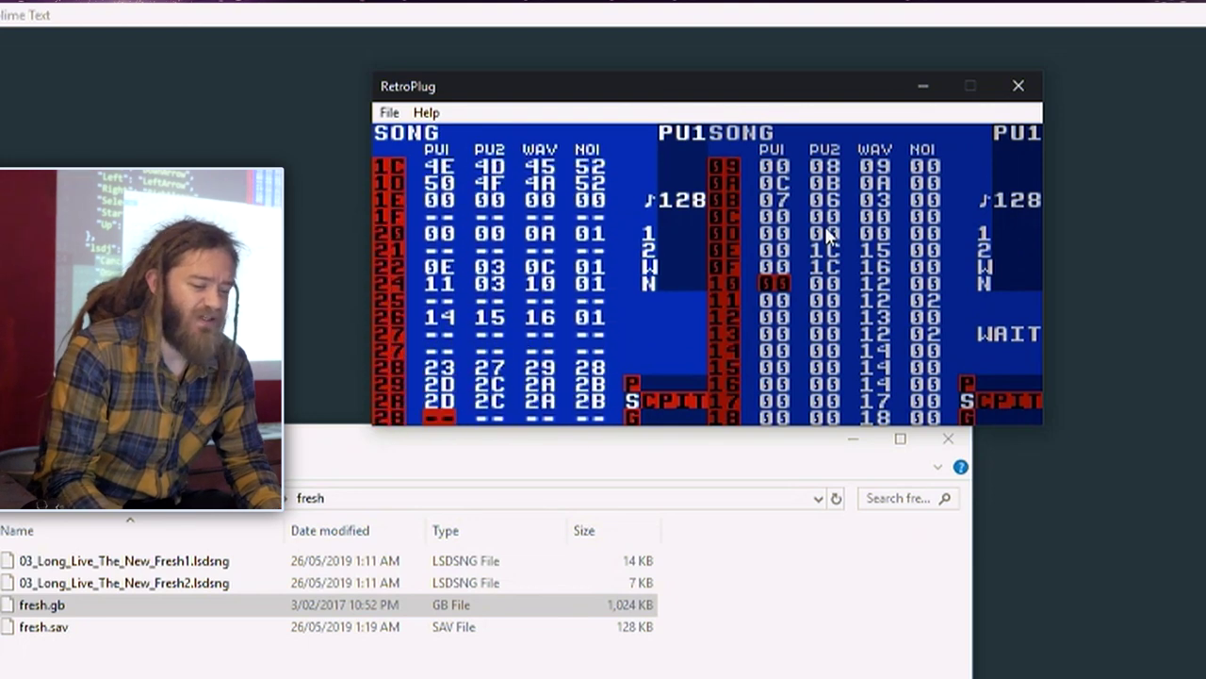
key("Down")
key("Down")
key("Down")
key("Down")
key("Down")
key("Down")
key("Down")
key("Down")
key("Down")
key("Down")
key("Down")
key("Down")
key("Down")
key("Down")
key("Down")
key("Down")
key("Down")
key("Down")
key("Down")
key("Down")
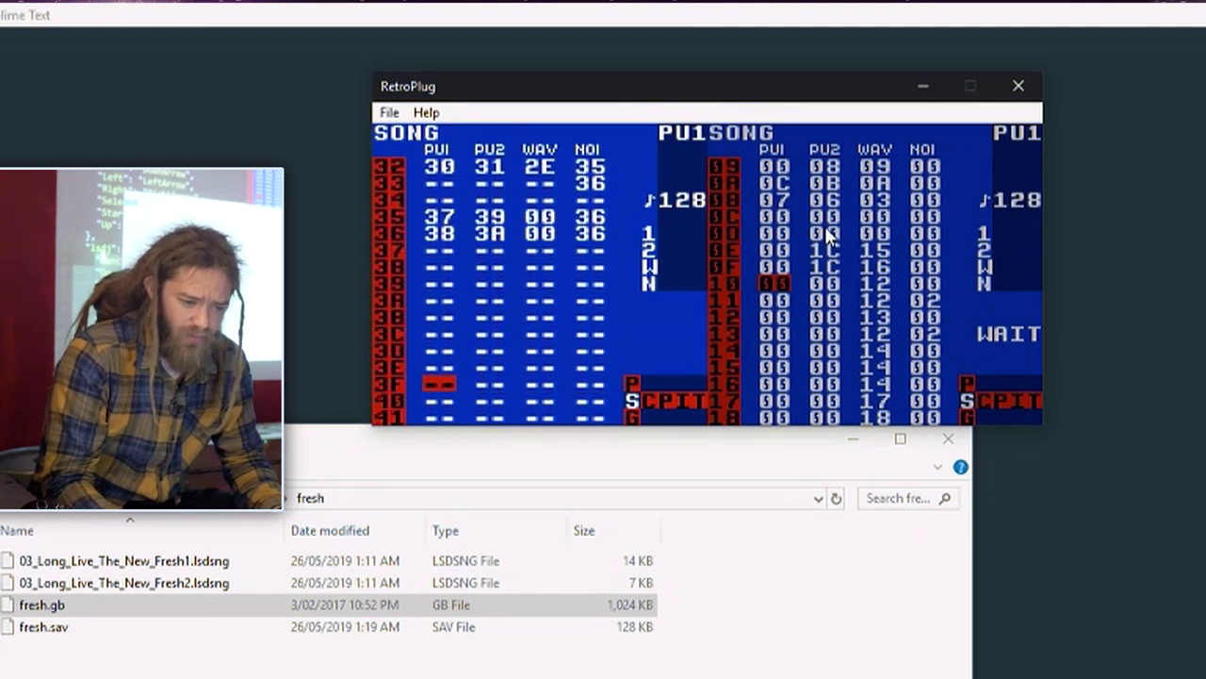
Look through the second instance's song down the PU1 column past row 28 and back up
key("Down")
key("Down")
key("Down")
key("Down")
key("Down")
key("Down")
key("Down")
key("Down")
key("Down")
key("Down")
key("Down")
key("Down")
key("Down")
key("Down")
key("Down")
key("Down")
key("Down")
key("Down")
key("Down")
key("Down")
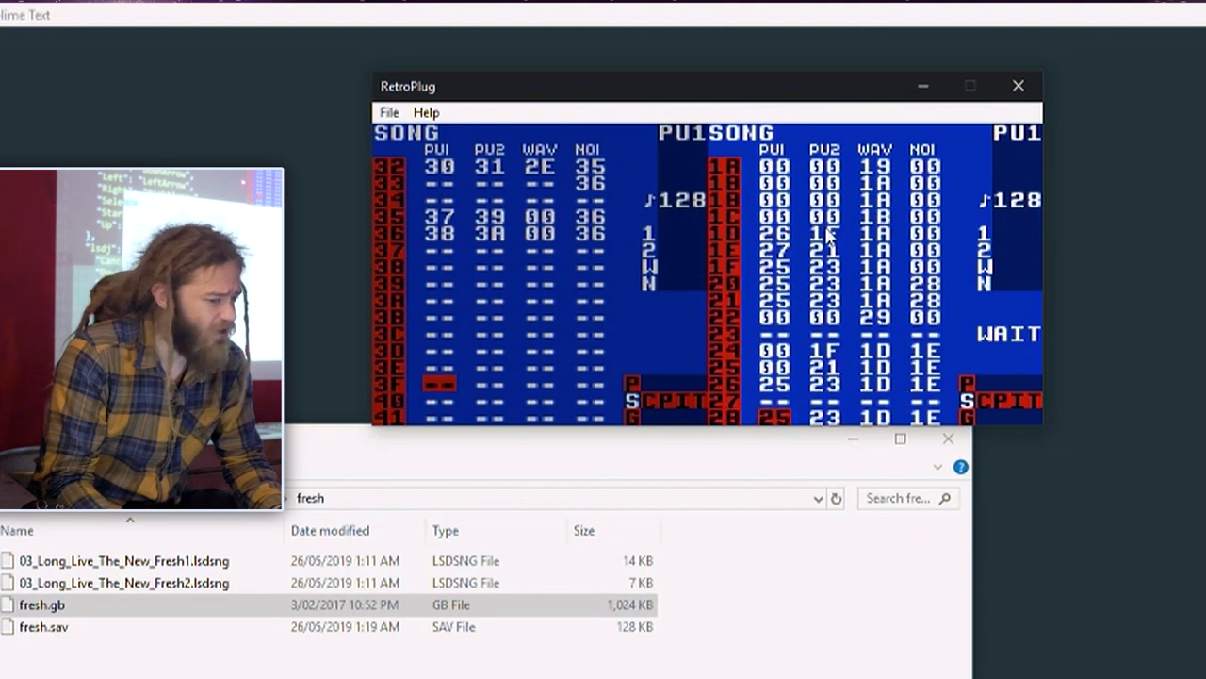
key("Down")
key("Down")
key("Down")
key("Down")
key("Down")
key("Down")
key("Down")
key("Down")
key("Down")
key("Down")
key("Down")
key("Up")
key("Up")
key("Up")
key("Up")
key("Up")
key("Up")
key("Up")
key("Up")
key("Tab")
key("Up")
key("Up")
key("Up")
key("Up")
key("Up")
key("Up")
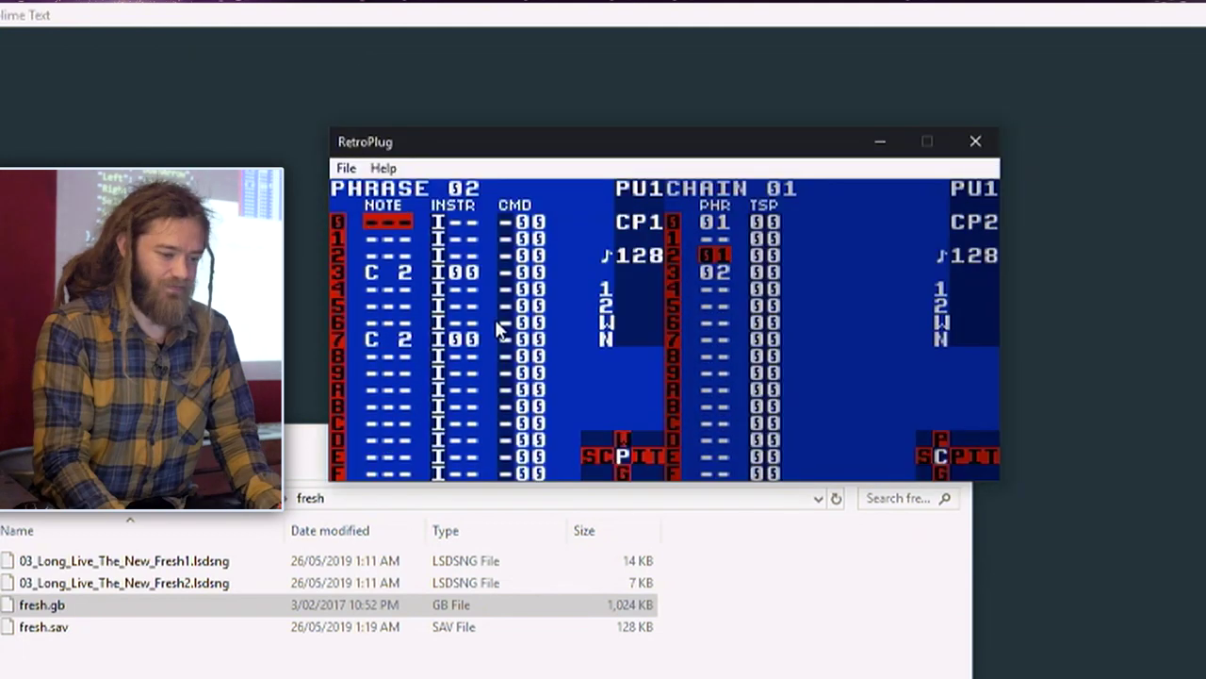
Select all rows of phrase 02 in the first instance, including notes and instruments, and copy them
key("Down")
key("Down")
key("Up")
key("Up")
key("shift+z")
key("Down")
key("Down")
key("Down")
key("Down")
key("Down")
key("Down")
key("Down")
key("Down")
key("Right")
key("Down")
key("Down")
key("Down")
key("Down")
key("Down")
key("Down")
key("Down")
key("z")
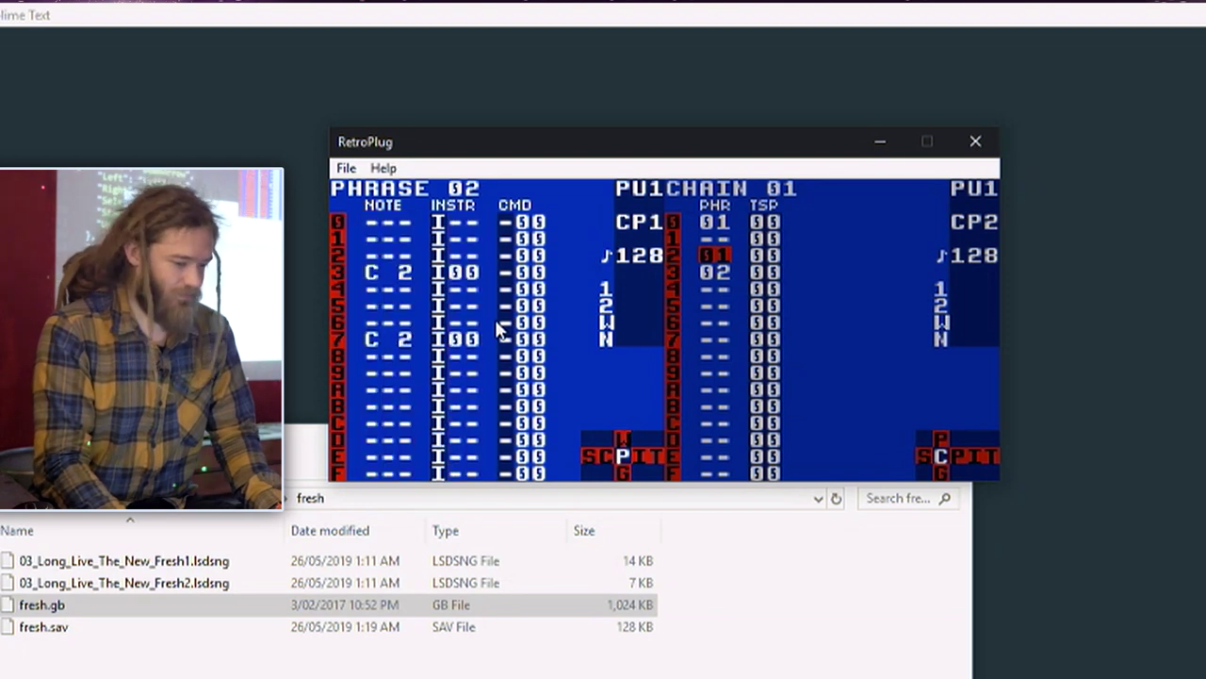
Open phrase 02 from chain 01 in the second instance and paste the copied phrase data from its first row
key("Tab")
key("Right")
key("Down")
key("Left")
key("ctrl+Right")
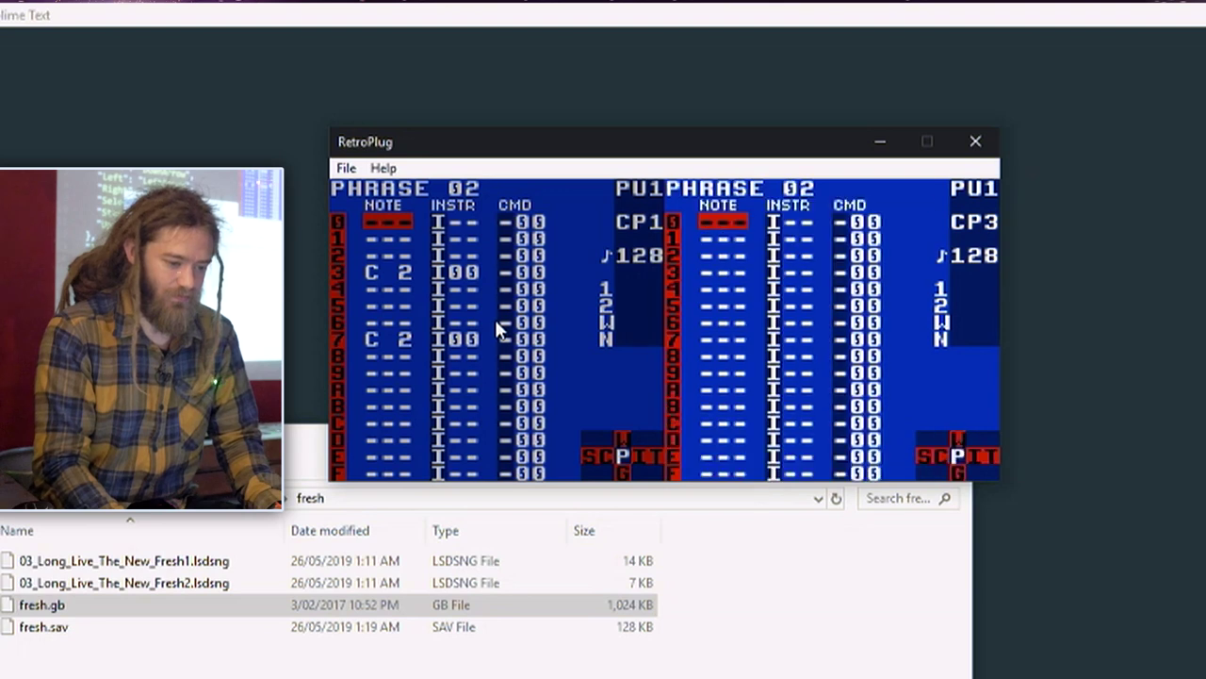
key("shift+x")
Look through the pasted rows in the second instance's phrase 02 and return focus to the first instance
key("Down")
key("Down")
key("Down")
key("Down")
key("Down")
key("Down")
key("Down")
key("Down")
key("Down")
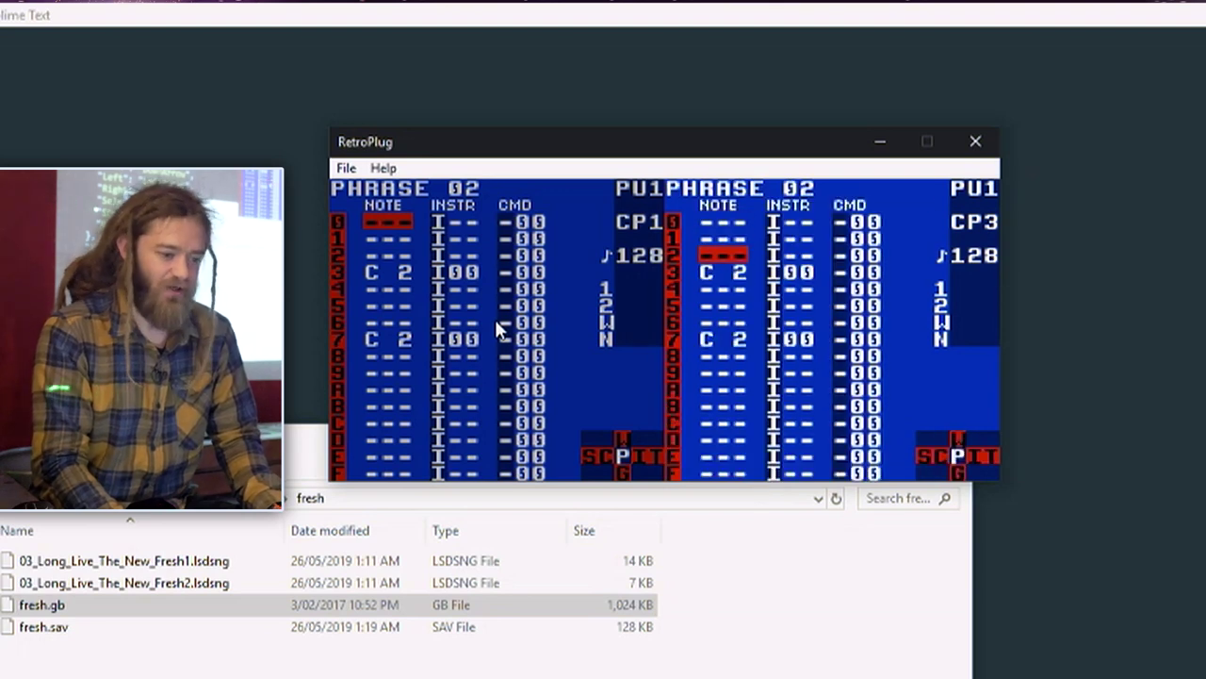
key("Up")
key("Up")
key("Up")
key("Up")
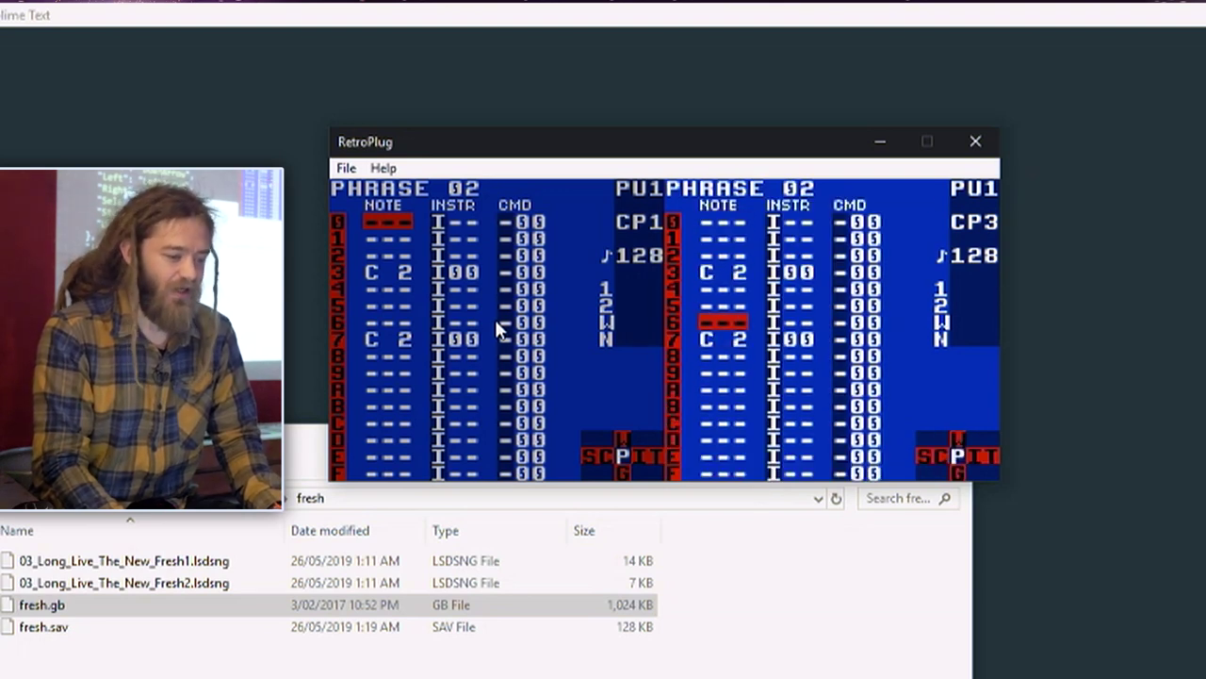
key("Tab")
key("Tab")
key("Tab")
key("Tab")
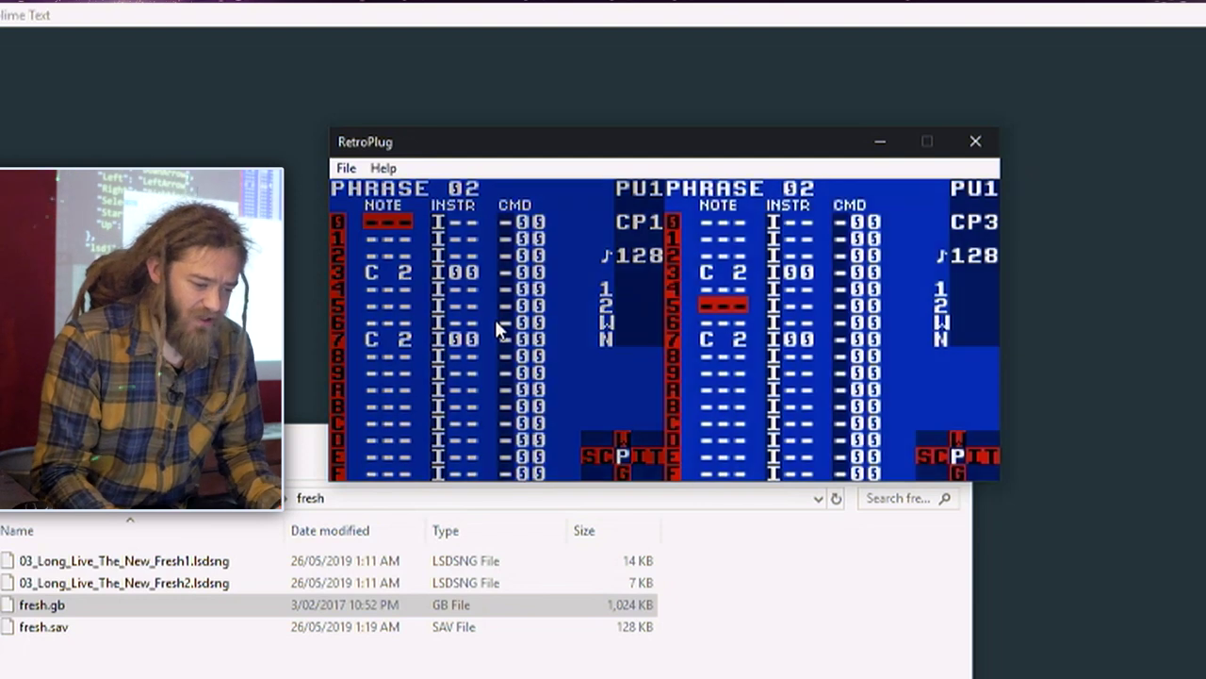
Set the instrument of the C 2 note on row 3 of the first instance's phrase 02 to 03
key("Down")
key("Down")
key("Down")
key("Right")
key("Right")
key("Left")
key("Left")
key("Right")
key("z+Right")
key("z+Right")
key("z+Right")
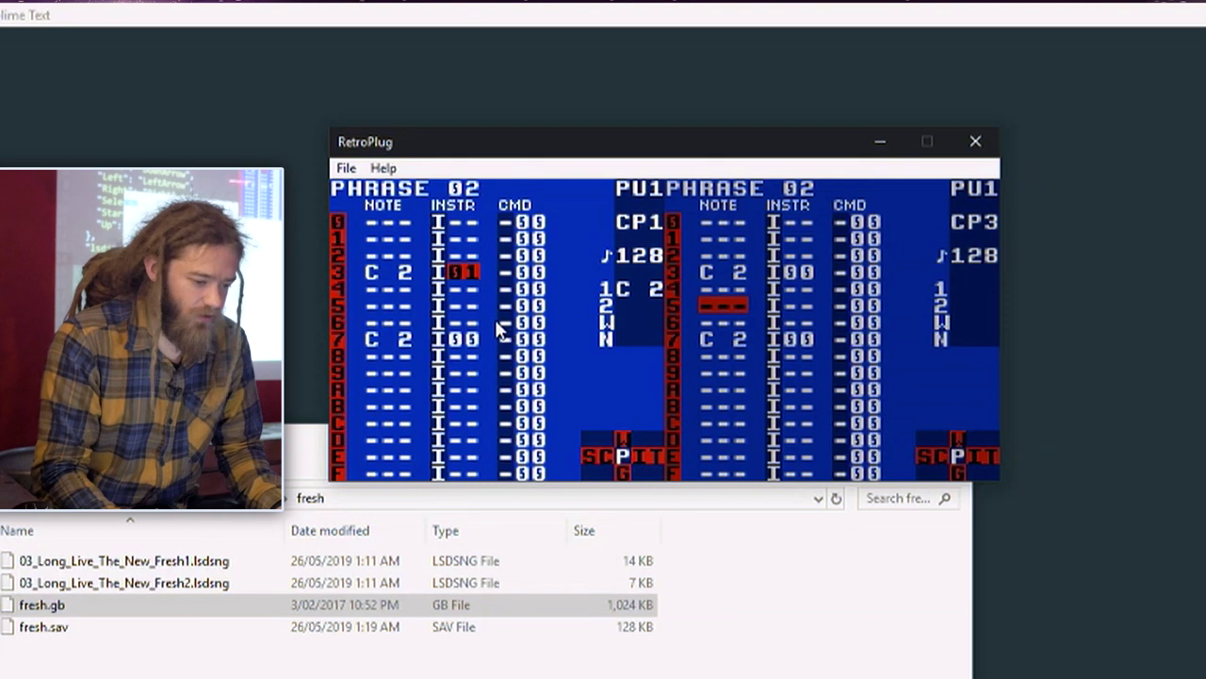
Open instrument 03's settings in the first instance, go to its WAVE setting, and return to phrase 02
key("ctrl+Right")
key("Down")
key("Down")
key("Down")
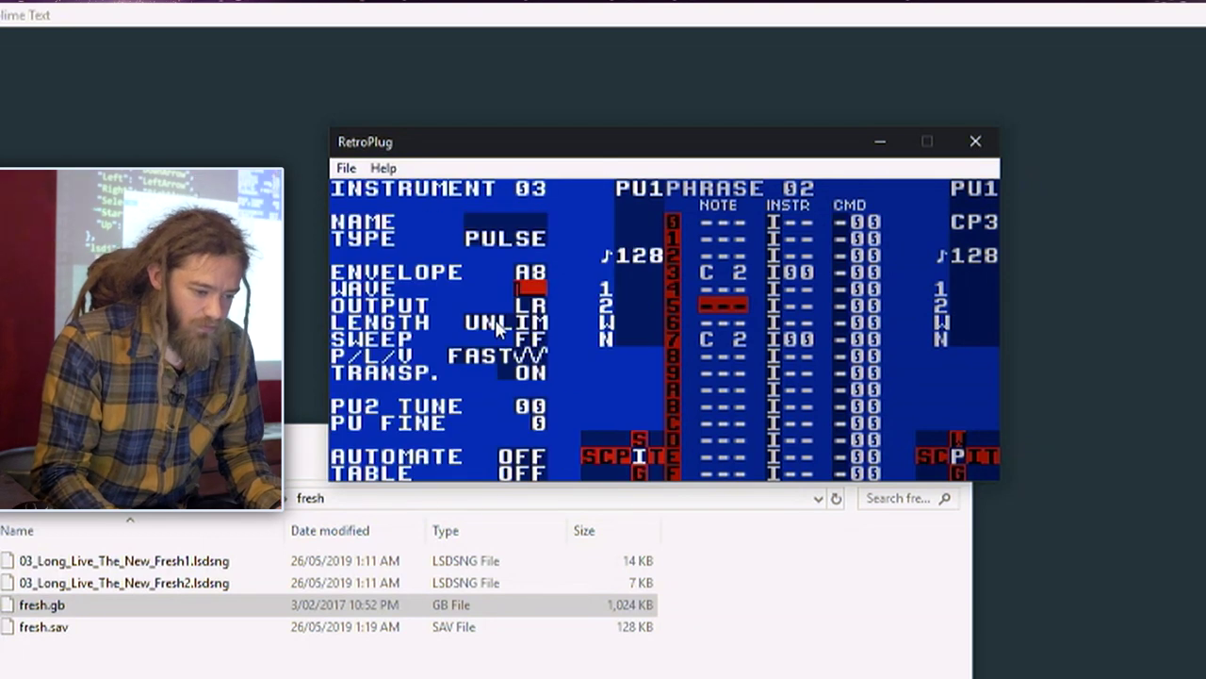
key("ctrl+Left")
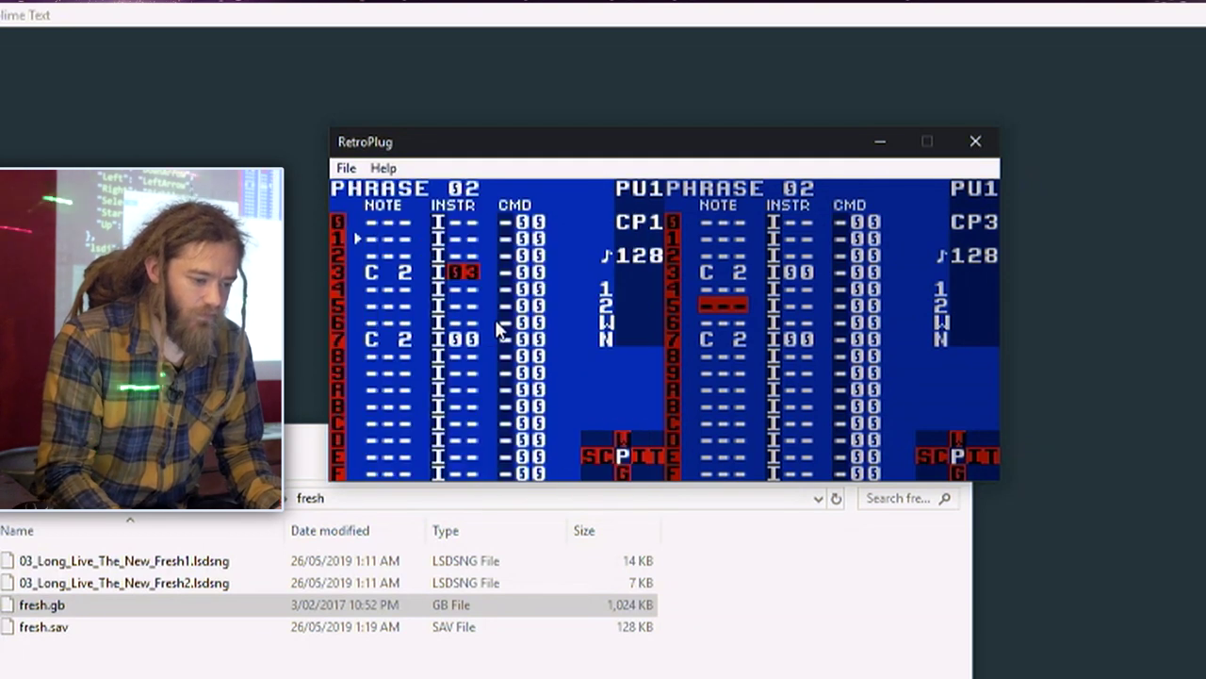
Stop playback, copy the notes and instruments in rows 0 to 7 of the first instance's phrase 02, and switch to the second instance
key("Return")
key("Left")
key("Up")
key("Up")
key("Up")
key("shift+Right")
key("shift+Down")
key("shift+Down")
key("shift+Down")
key("shift+Down")
key("shift+Down")
key("shift+Down")
key("shift+Down")
key("ctrl+c")
key("Tab")
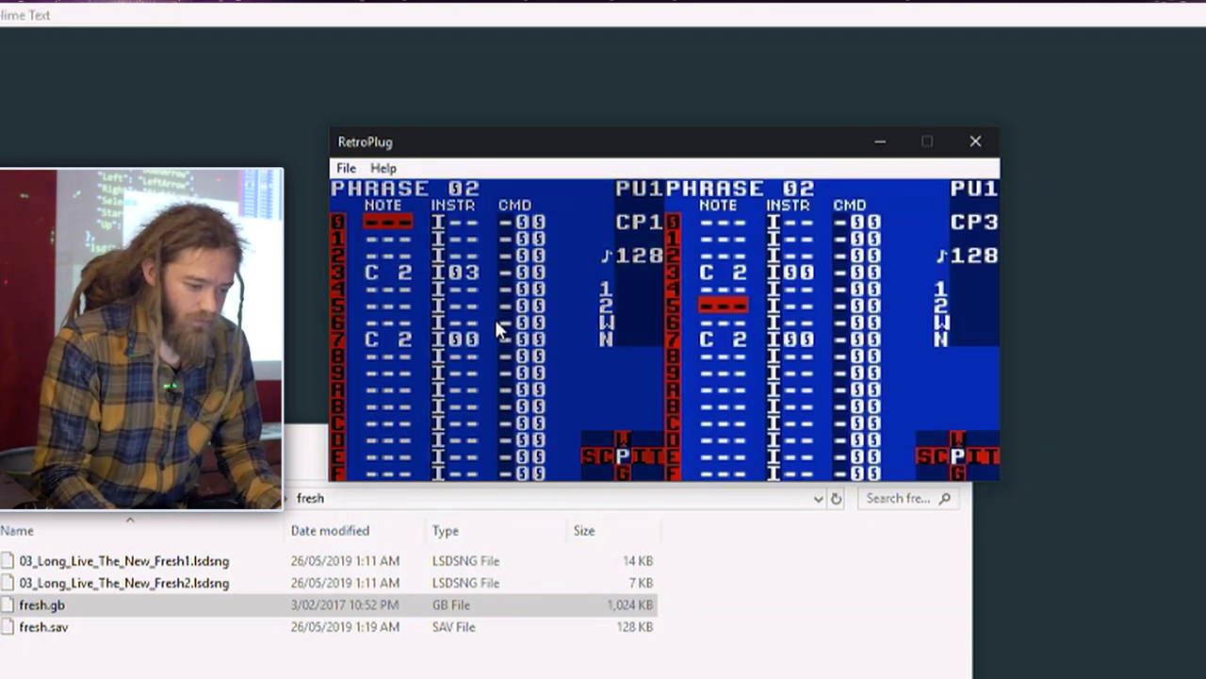
Open phrase 01 from row 4 of chain 01 in the second instance and paste the copied rows from its first row
key("Up")
key("Up")
key("ctrl+Left")
key("Up")
key("ctrl+Right")
key("Up")
key("Up")
key("Up")
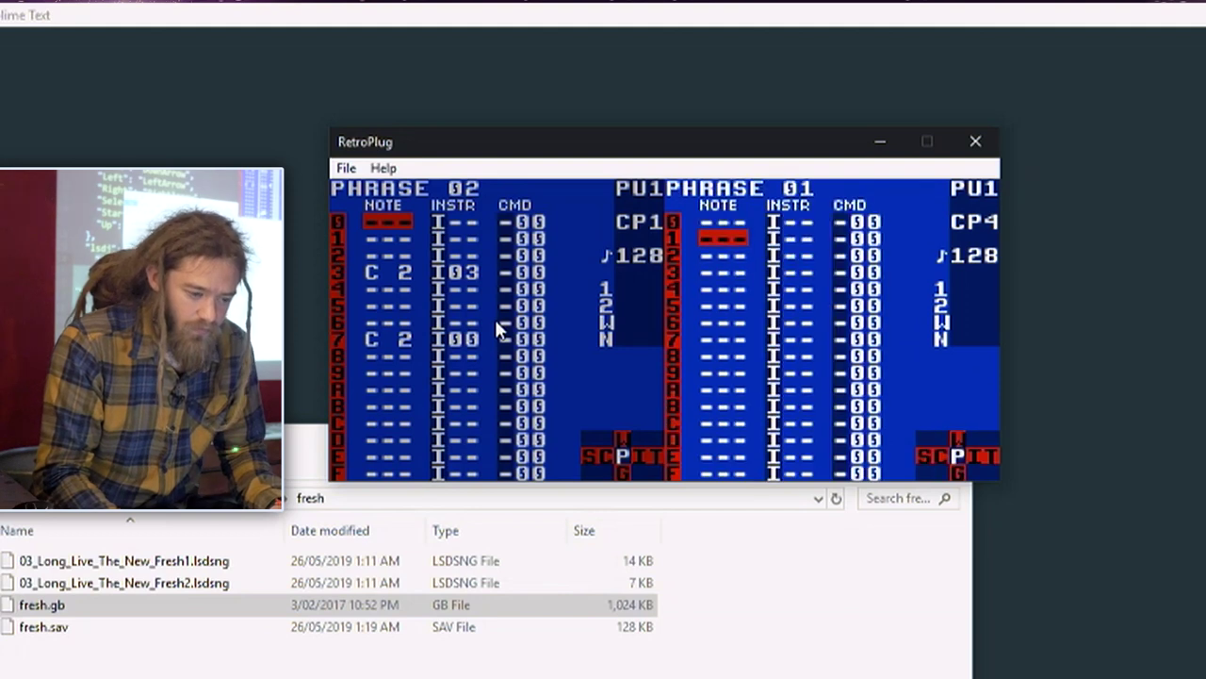
key("ctrl+v")
Check the settings of instrument 03 used by the pasted C 2 note in the second instance, and return to chain 01
key("Up")
key("Up")
key("Up")
key("Up")
key("Right")
key("Up")
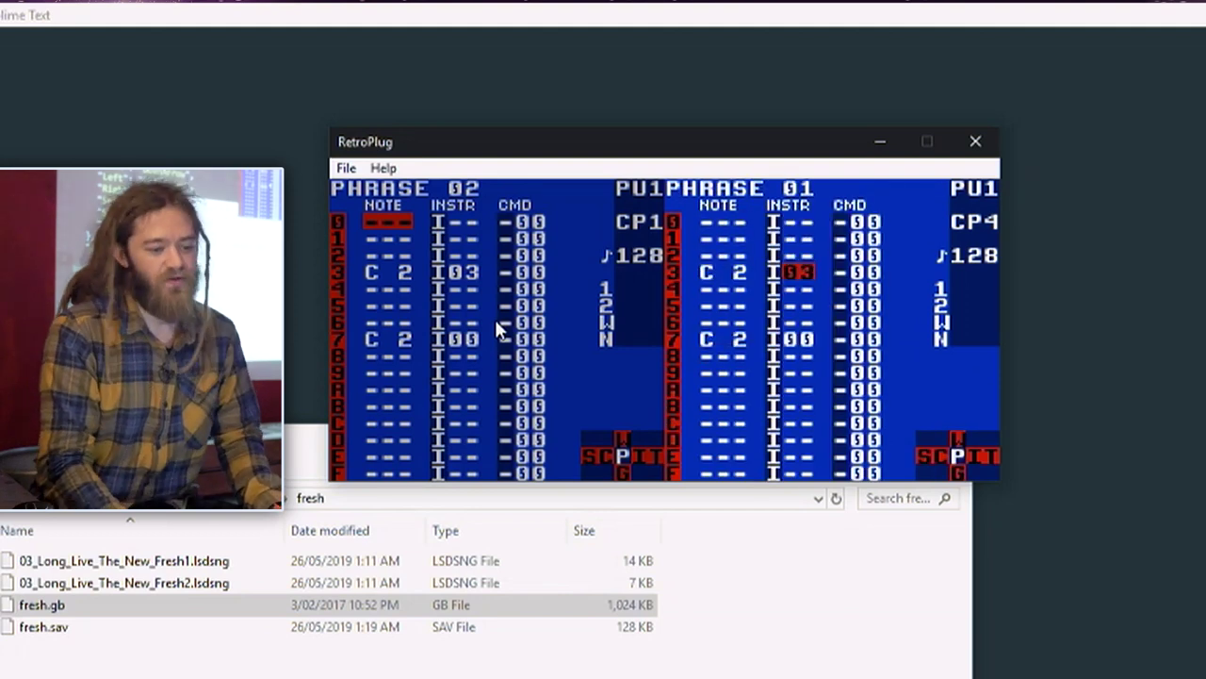
key("ctrl+Right")
key("Down")
key("Down")
key("Down")
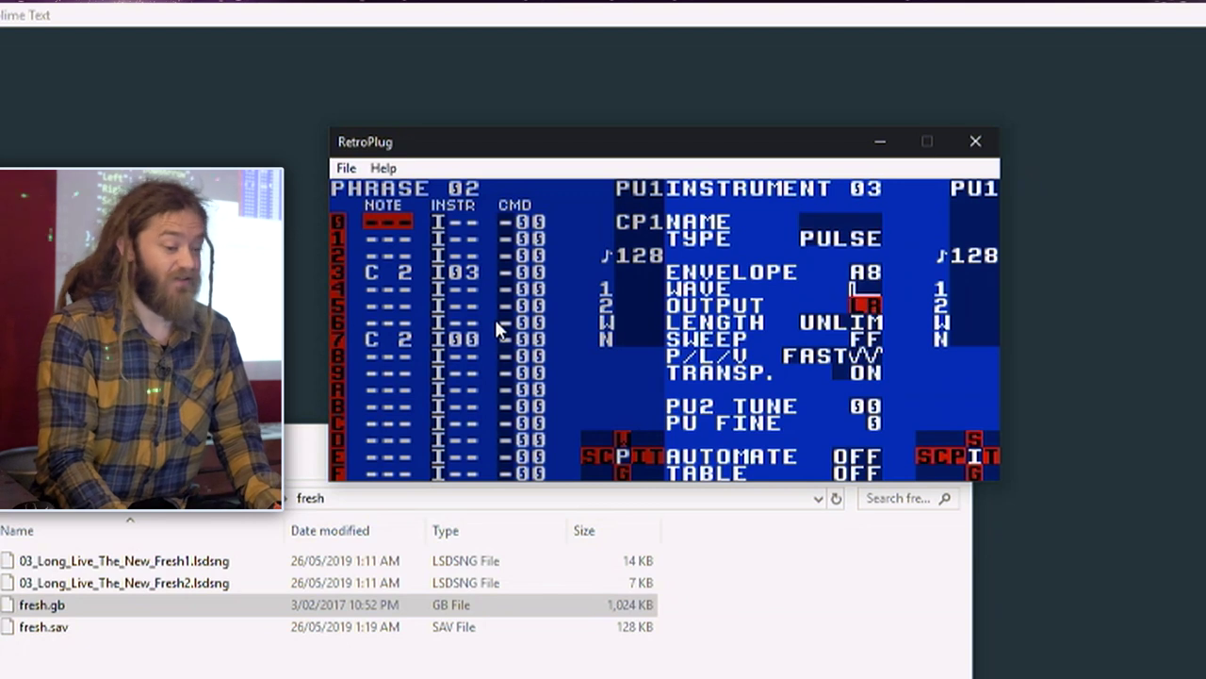
key("ctrl+Left")
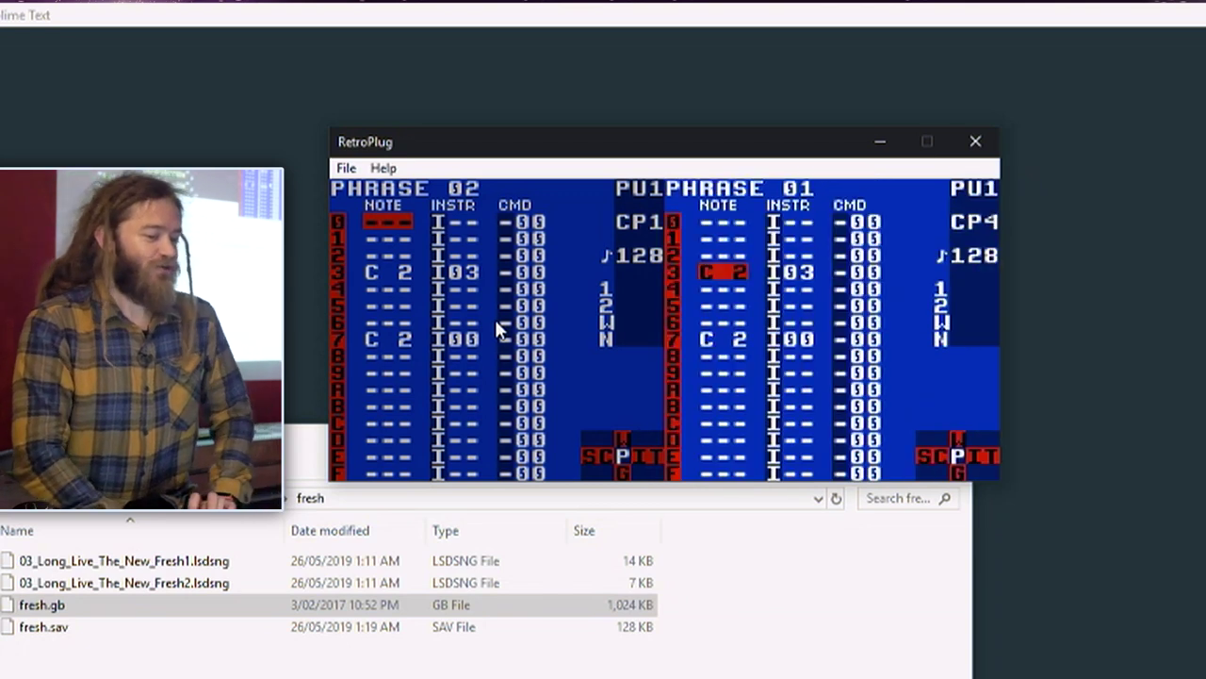
key("ctrl+Left")
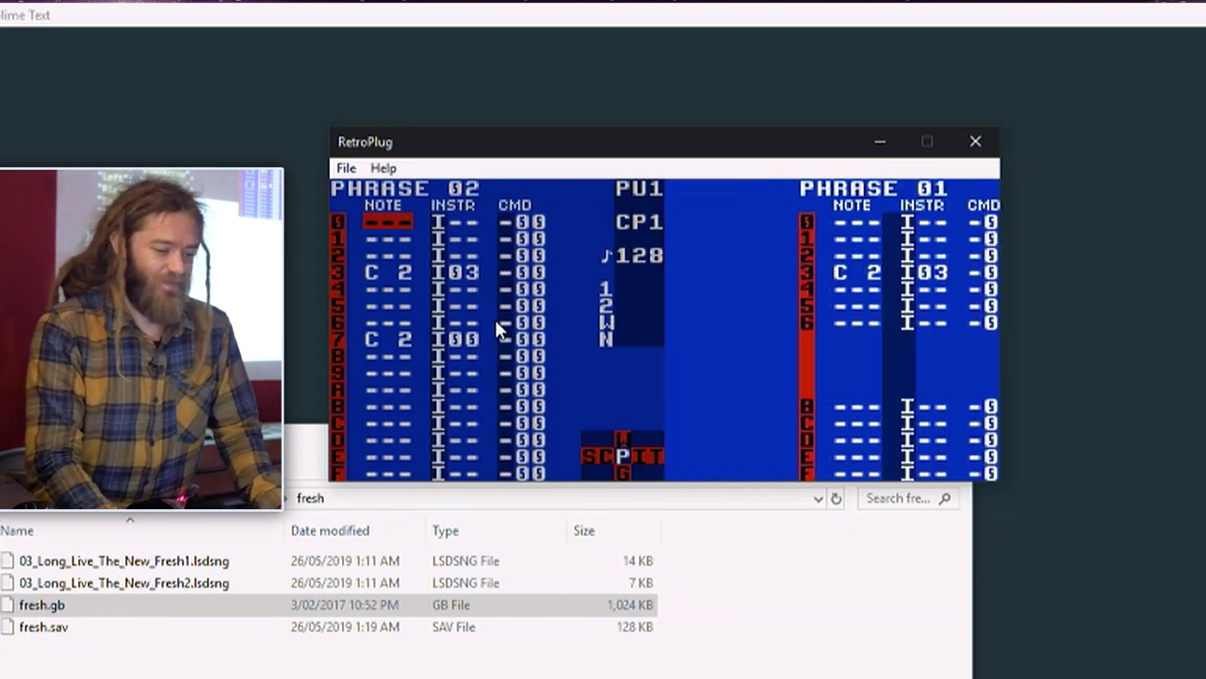
key("ctrl+Left")
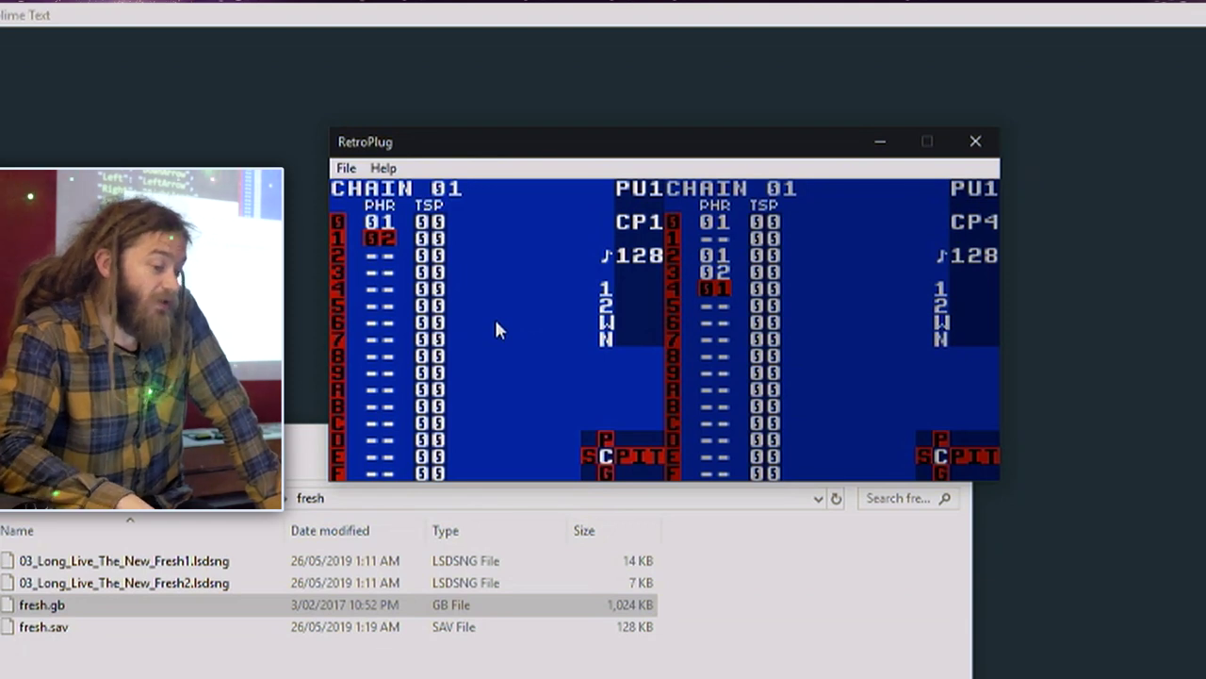
Look through the LSDj Kits and LSDj Songs options of the first instance
key("Down")
right_click(497, 322)
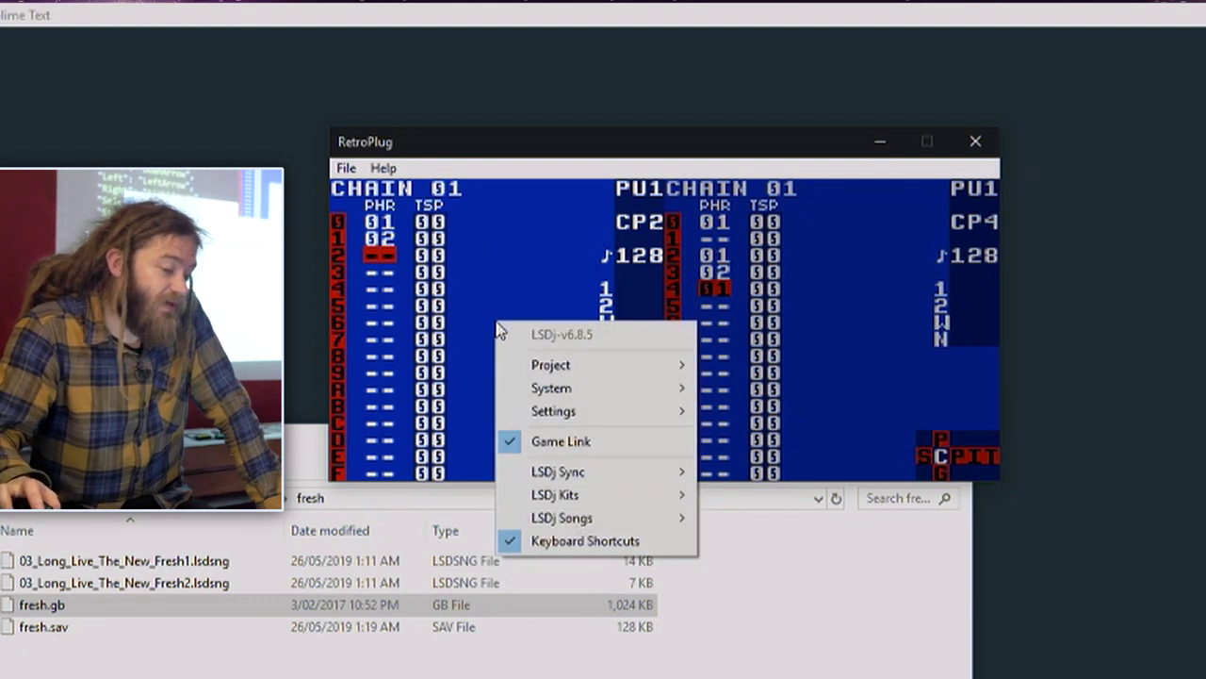
mouse_move(621, 521)
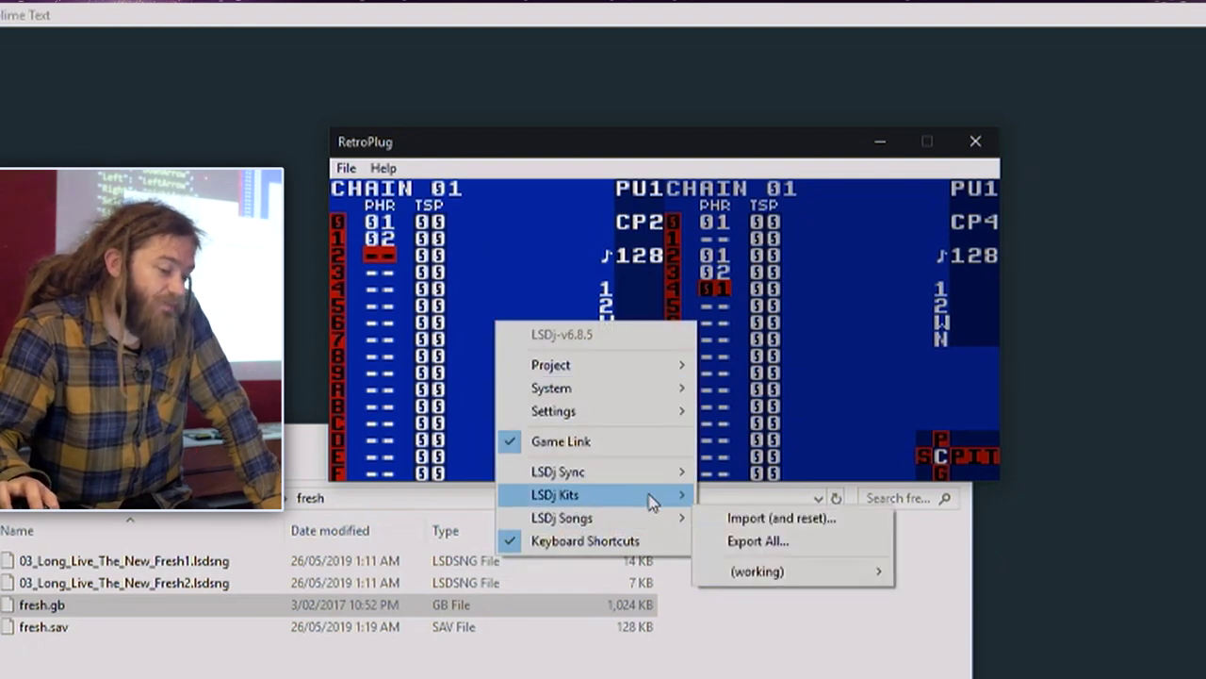
left_click(507, 270)
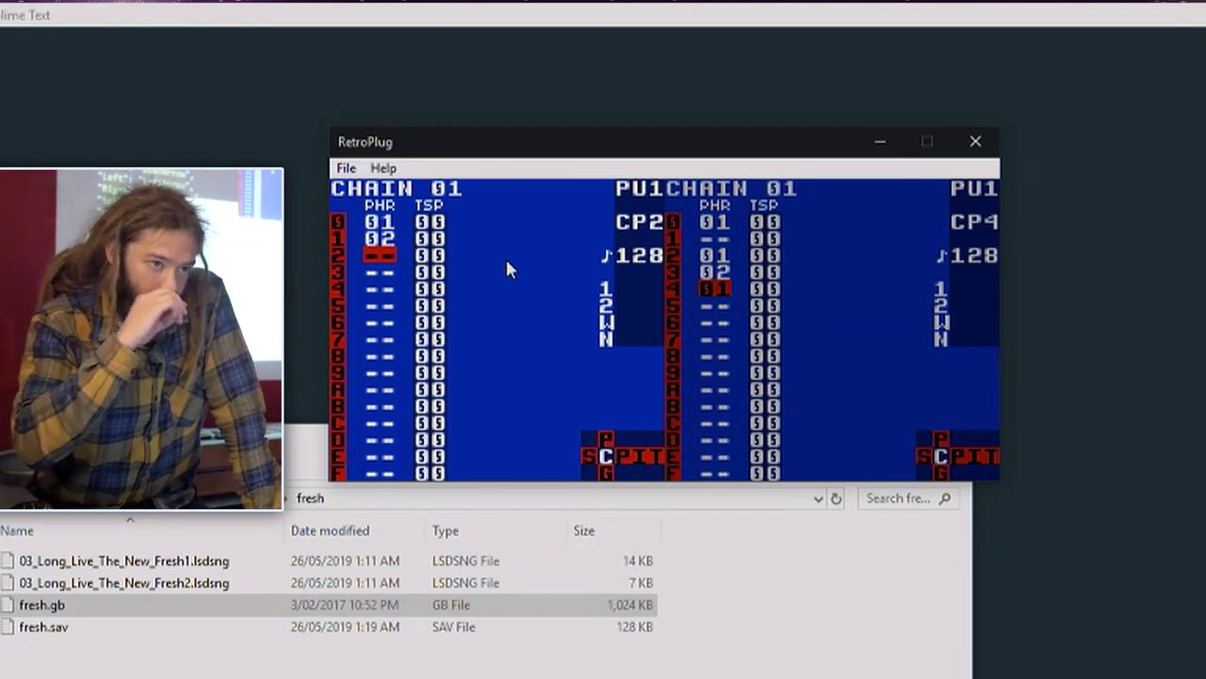
right_click(507, 268)
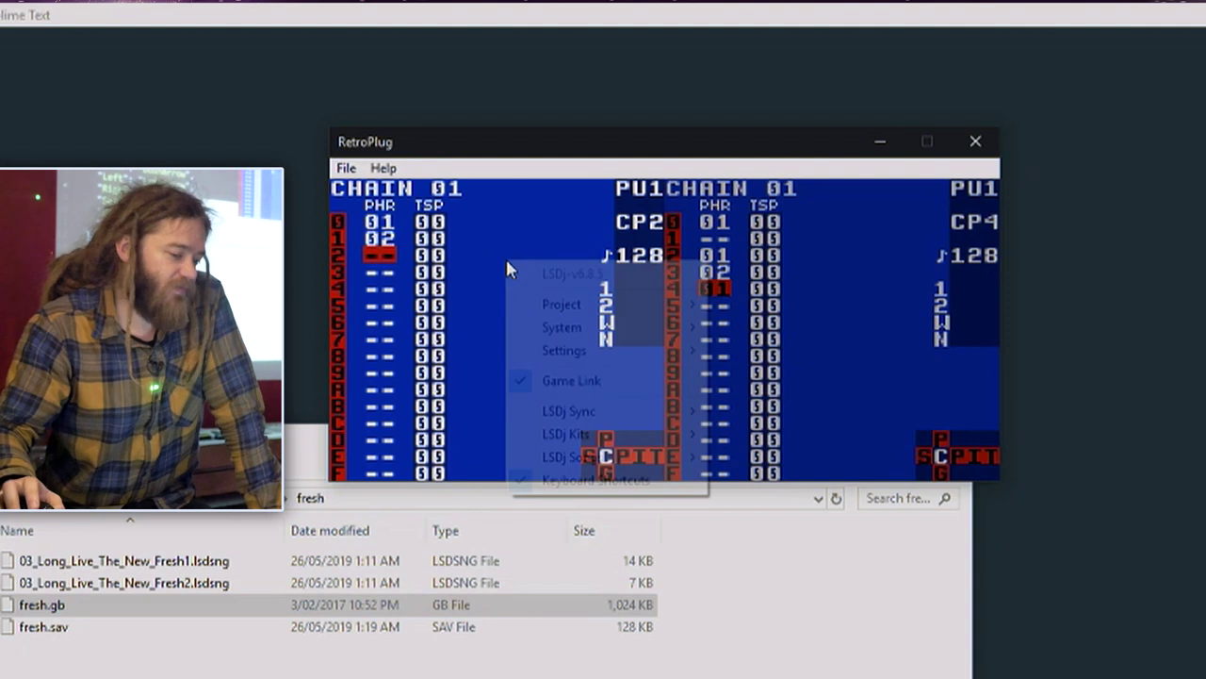
mouse_move(633, 468)
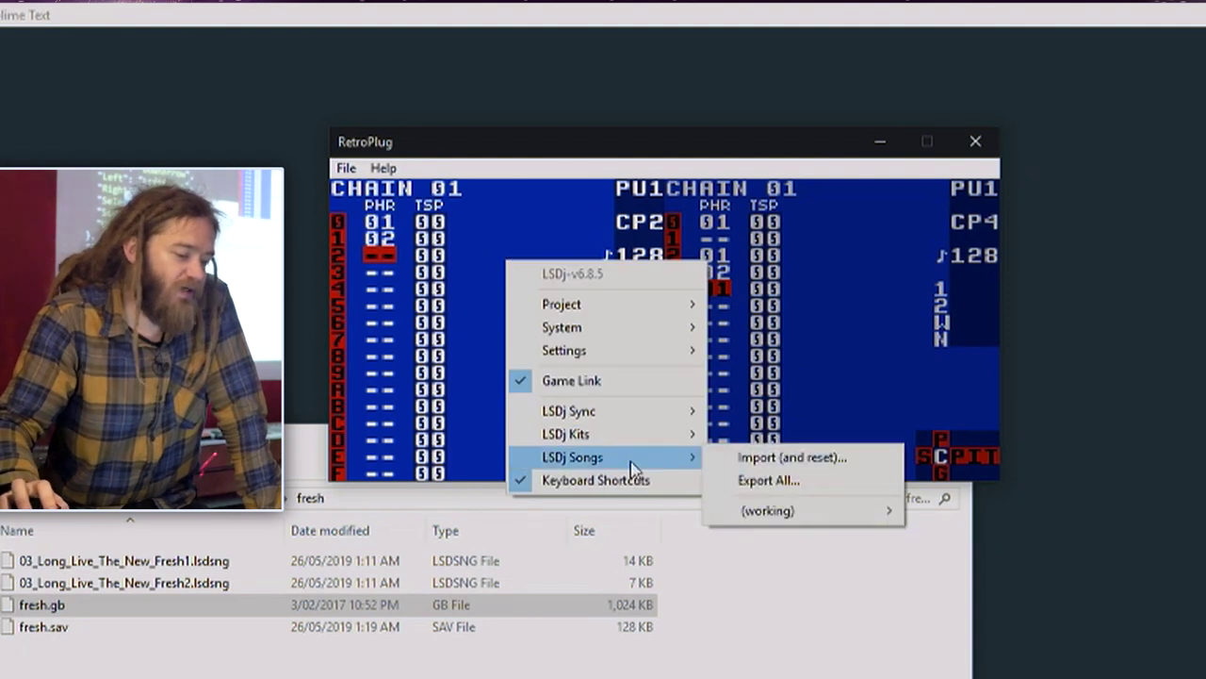
left_click(416, 243)
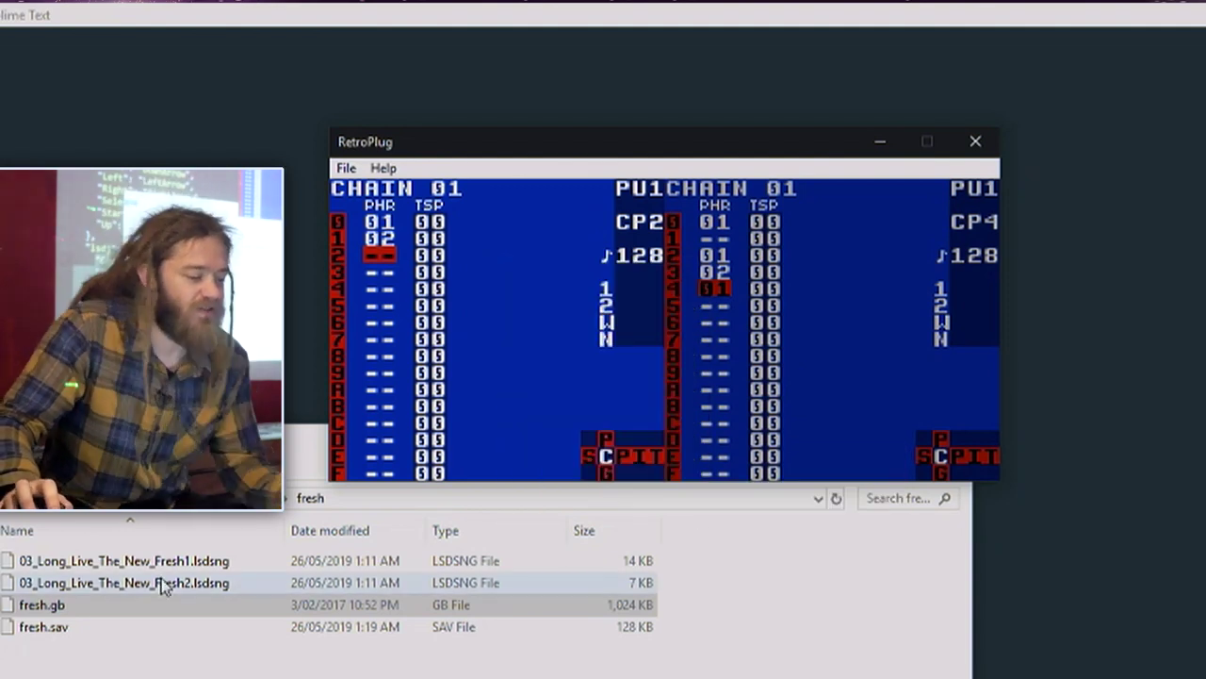
Start a new project and load the LSDj v5.0.3 ROM into it
right_click(504, 267)
left_click(722, 316)
right_click(494, 262)
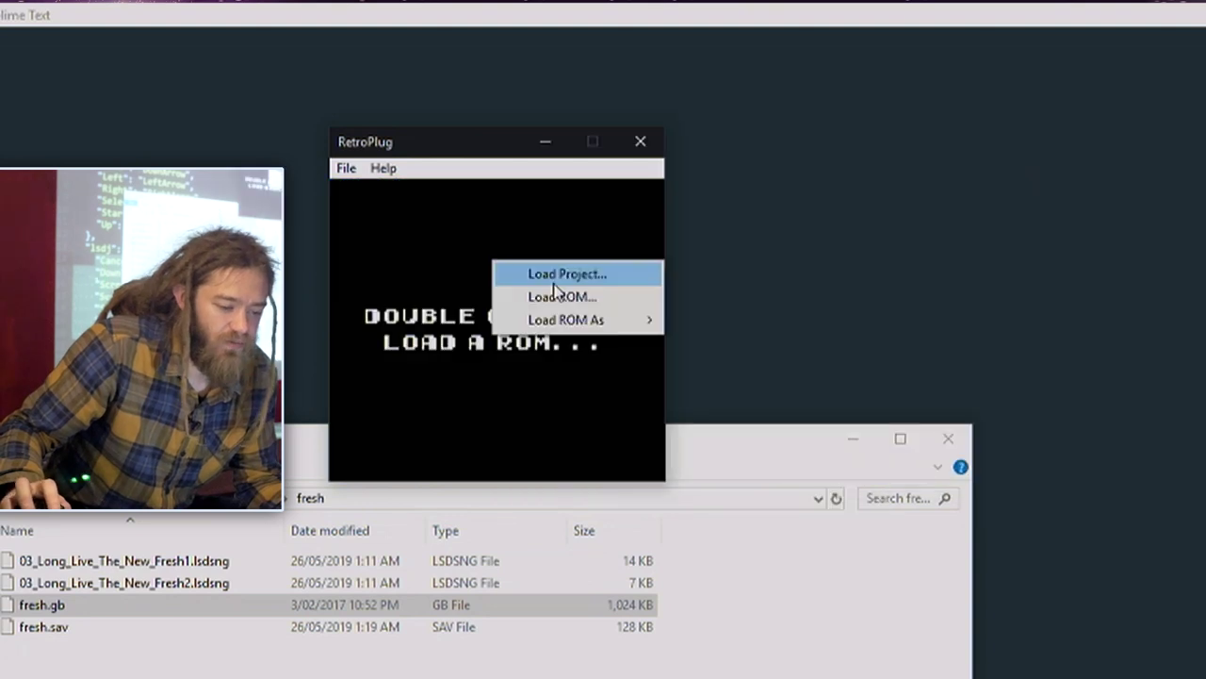
left_click(514, 296)
key("Return")
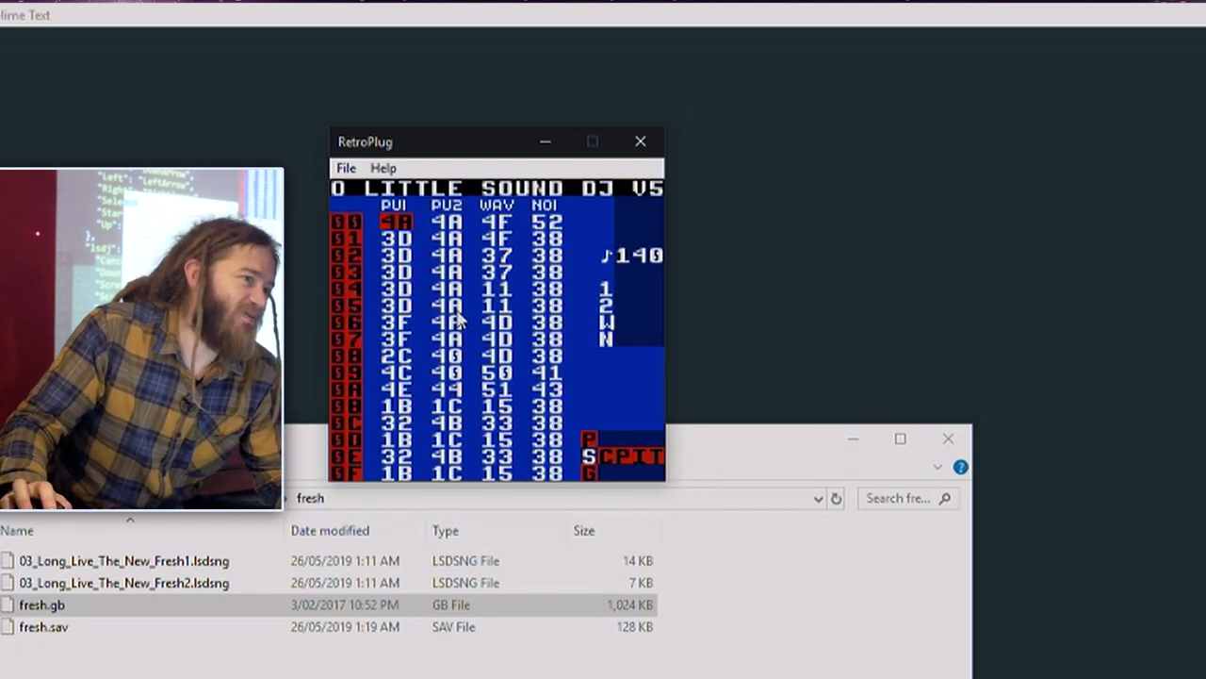
right_click(409, 325)
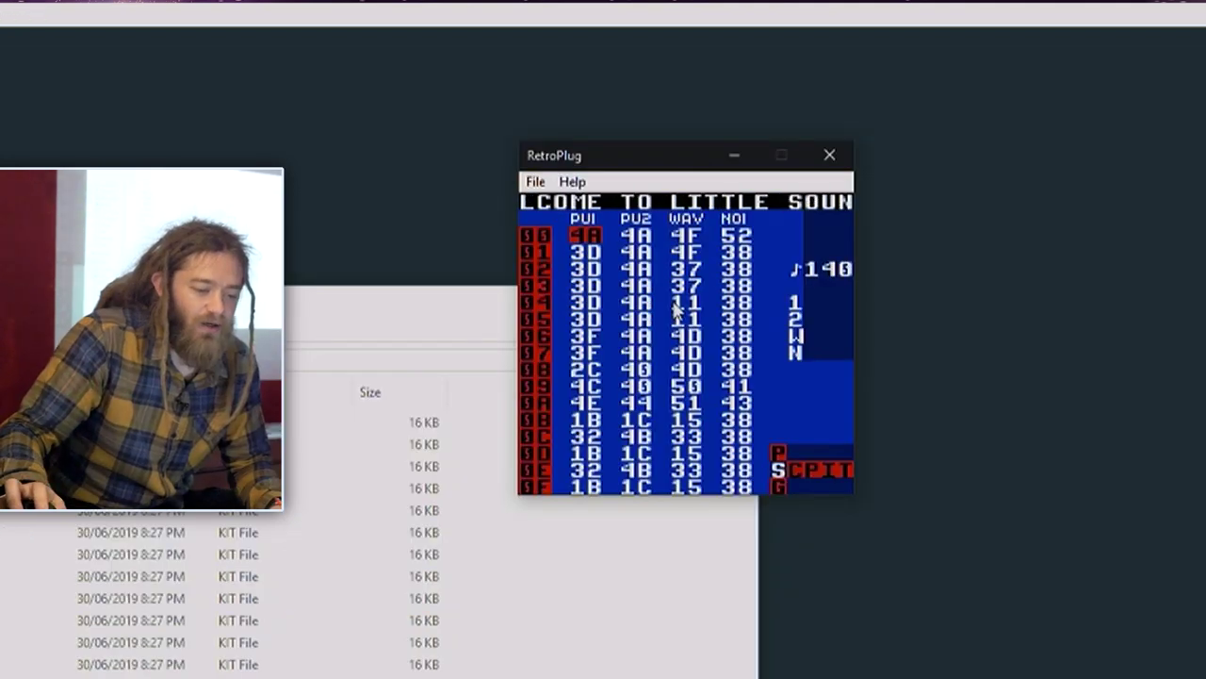
Go to LSDj's project screen and open LOAD/SAVE SONG
key("ctrl+Up")
key("Down")
key("Down")
key("Down")
key("Down")
key("Down")
key("Down")
key("Down")
key("Down")
key("Down")
key("Down")
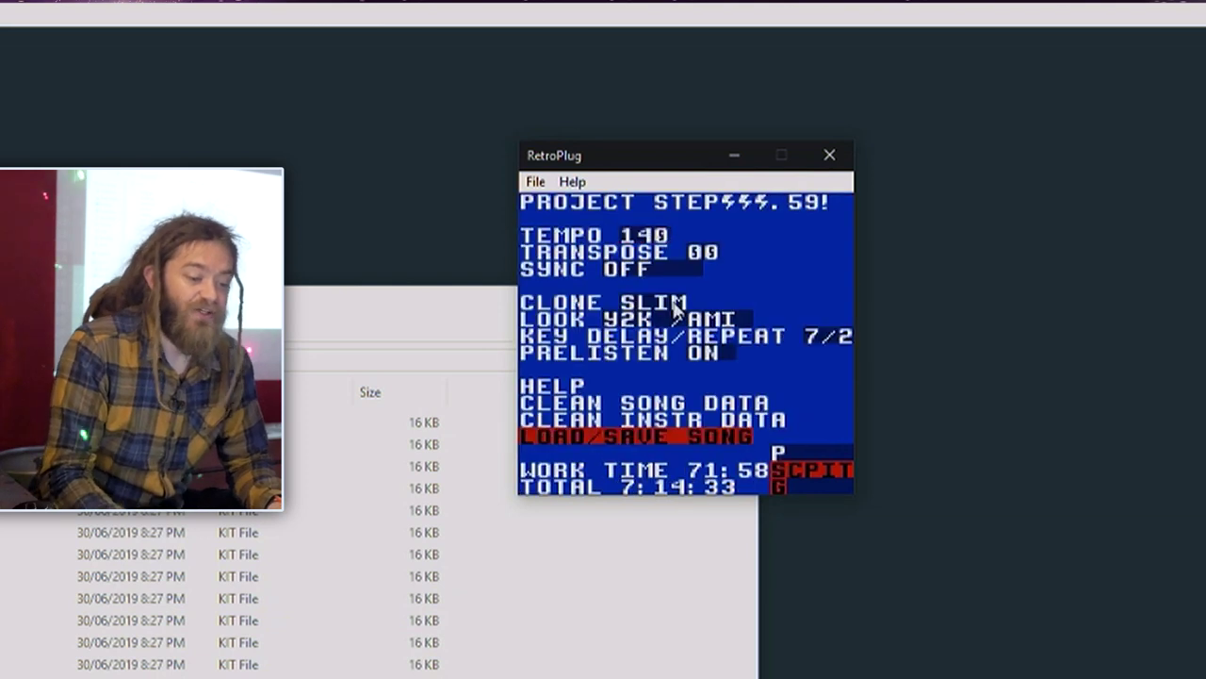
key("z")
Load an empty song slot from the LSDj file list
key("z")
key("Down")
key("Up")
key("Up")
key("Up")
key("Up")
key("Up")
key("Up")
key("Up")
key("Up")
key("Up")
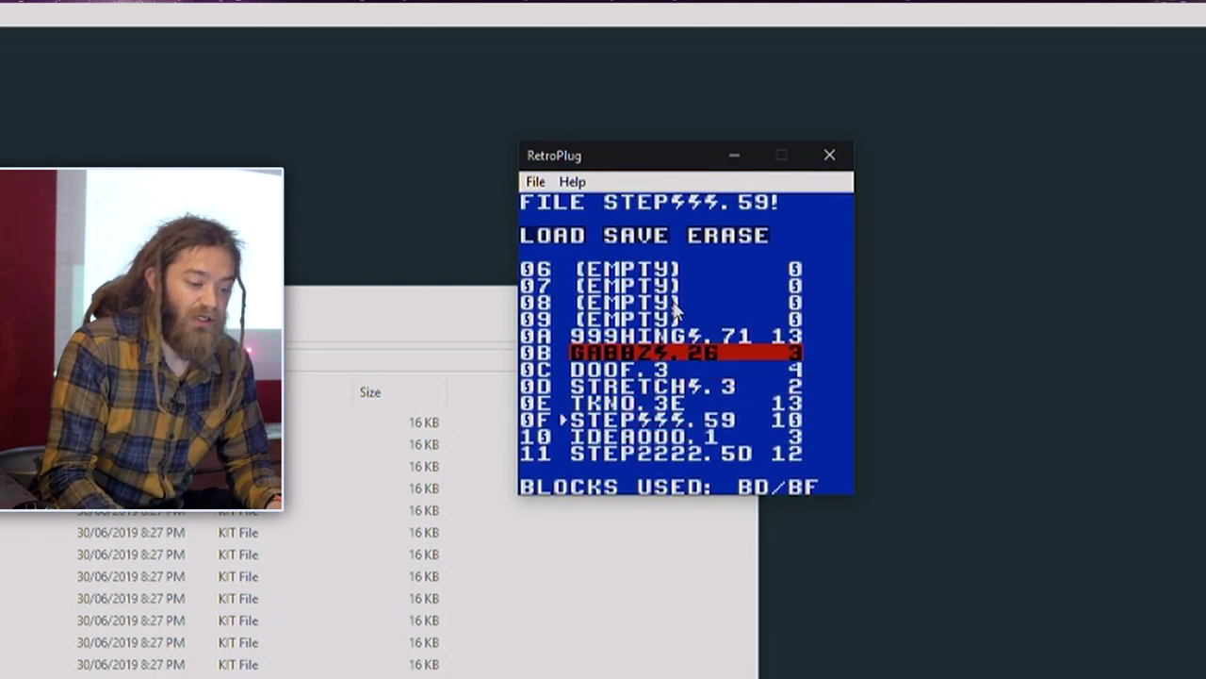
key("z")
key("Left")
key("z")
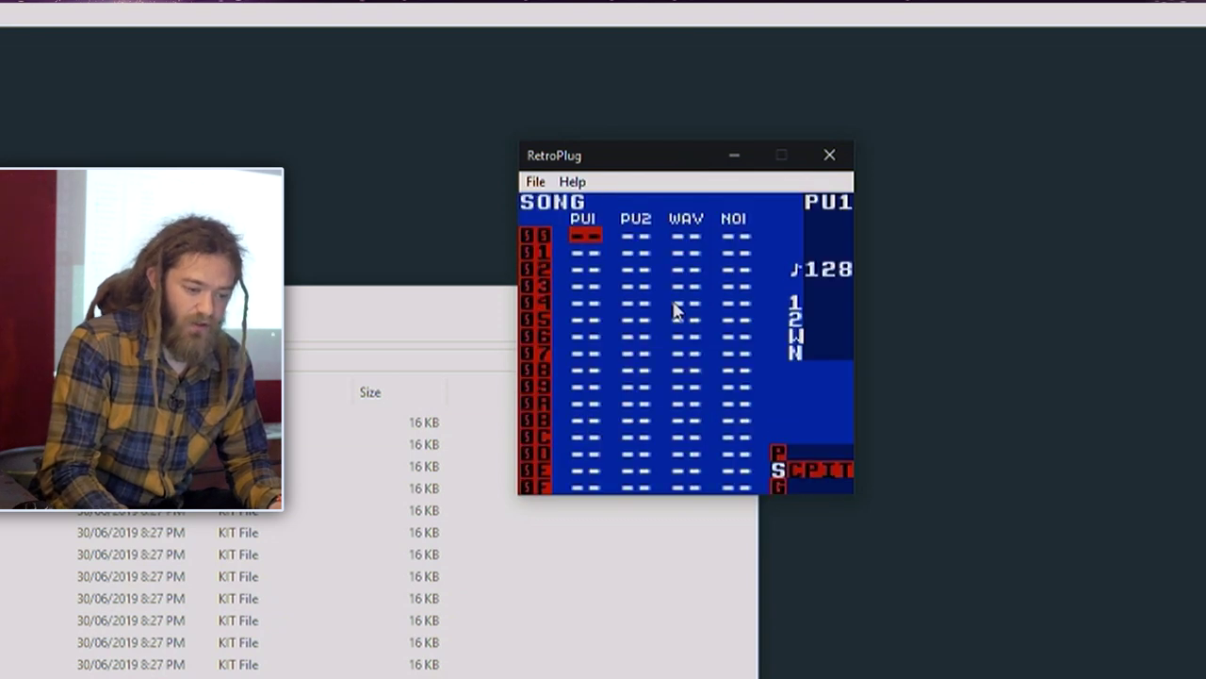
Add a chain with phrase 01 on the WAV channel, enter a BD, CHH, SD and CYM kit pattern, and play it
key("Right")
key("Right")
key("z")
key("ctrl+Right")
key("z")
key("ctrl+Right")
key("z")
key("Right")
key("ctrl+Right")
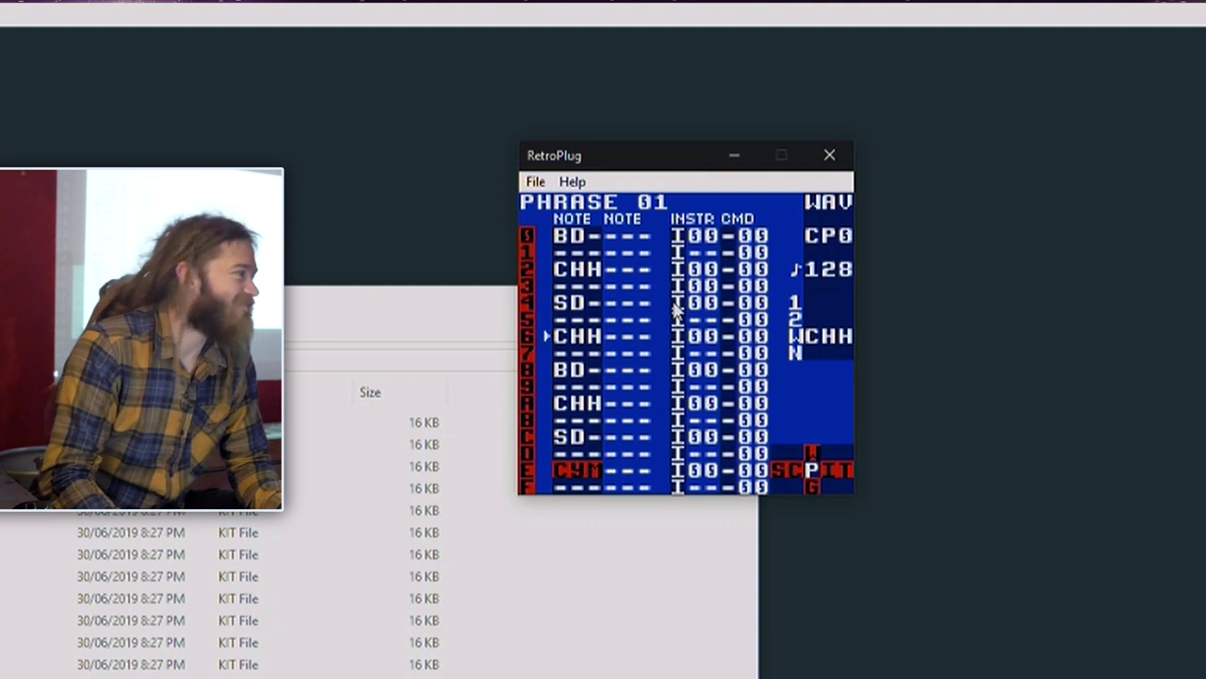
key("Return")
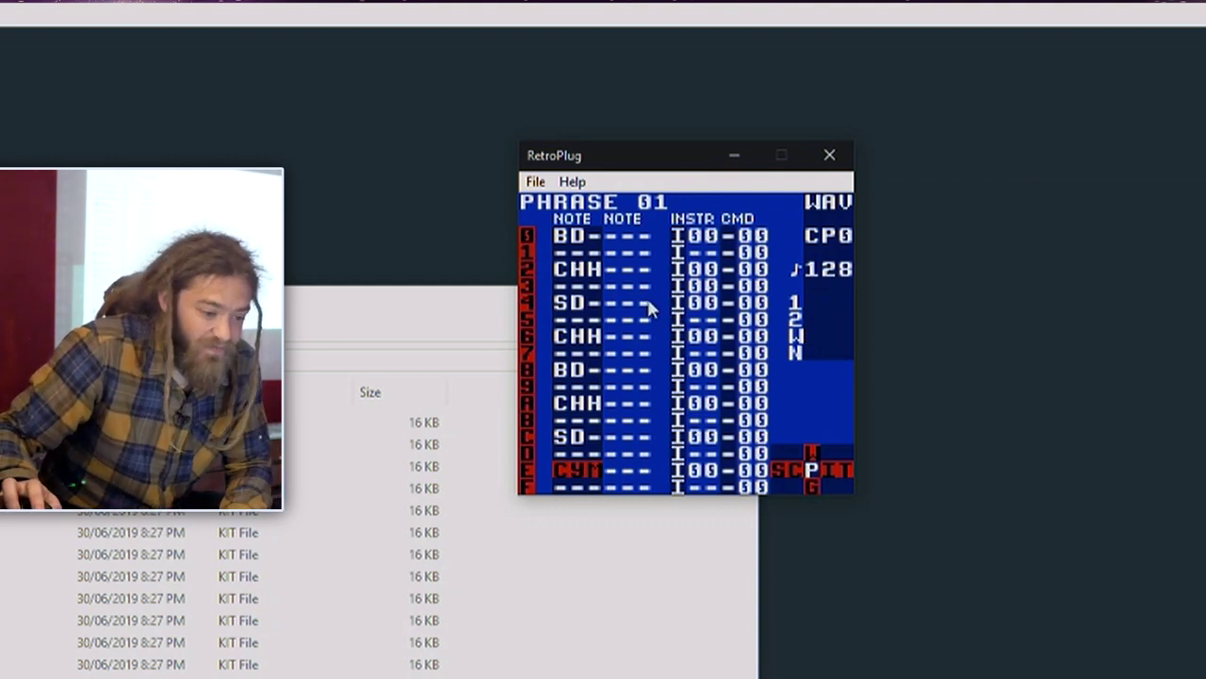
Play phrase 01 and replace kit 1, TR-606, with the TR-909 kit
key("Return")
right_click(624, 309)
mouse_move(751, 481)
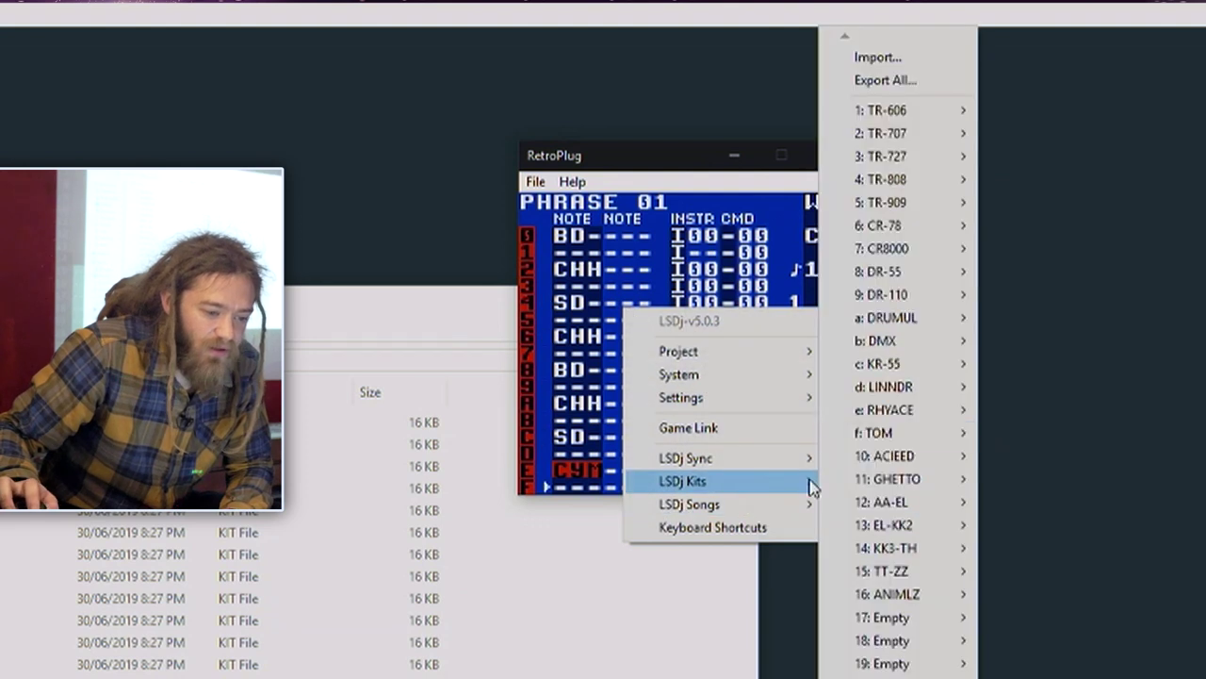
mouse_move(928, 113)
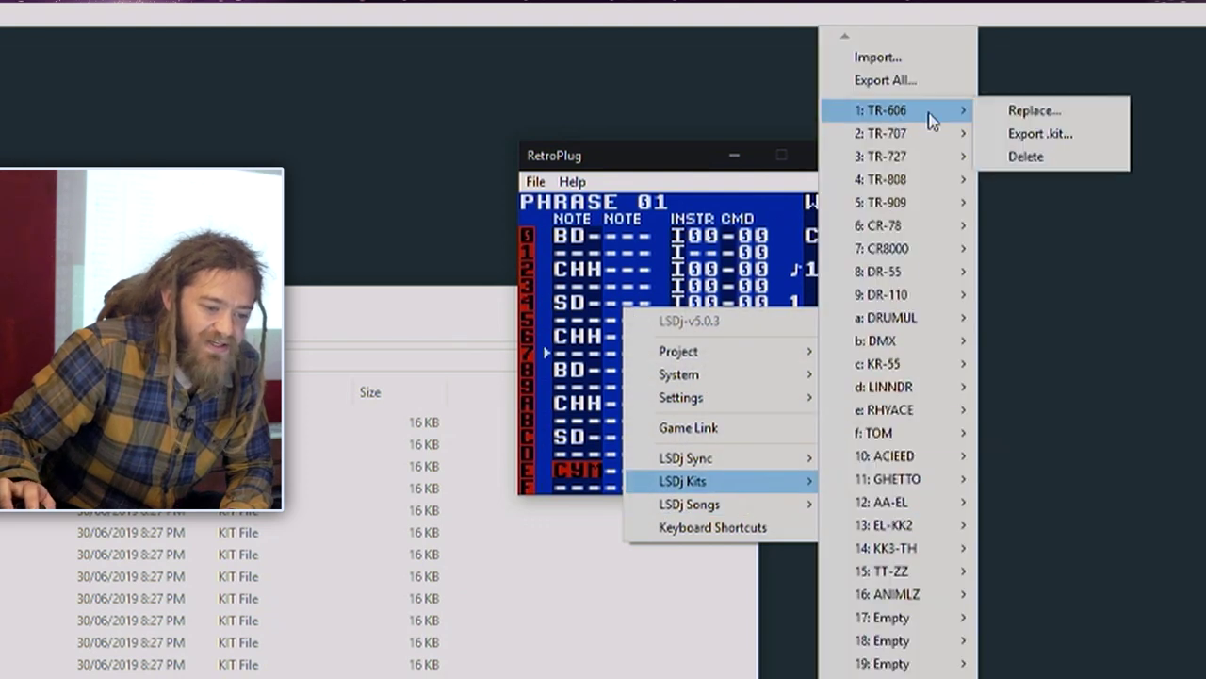
left_click(1027, 113)
key("Return")
scroll(132, 151, "down", 2)
key("Return")
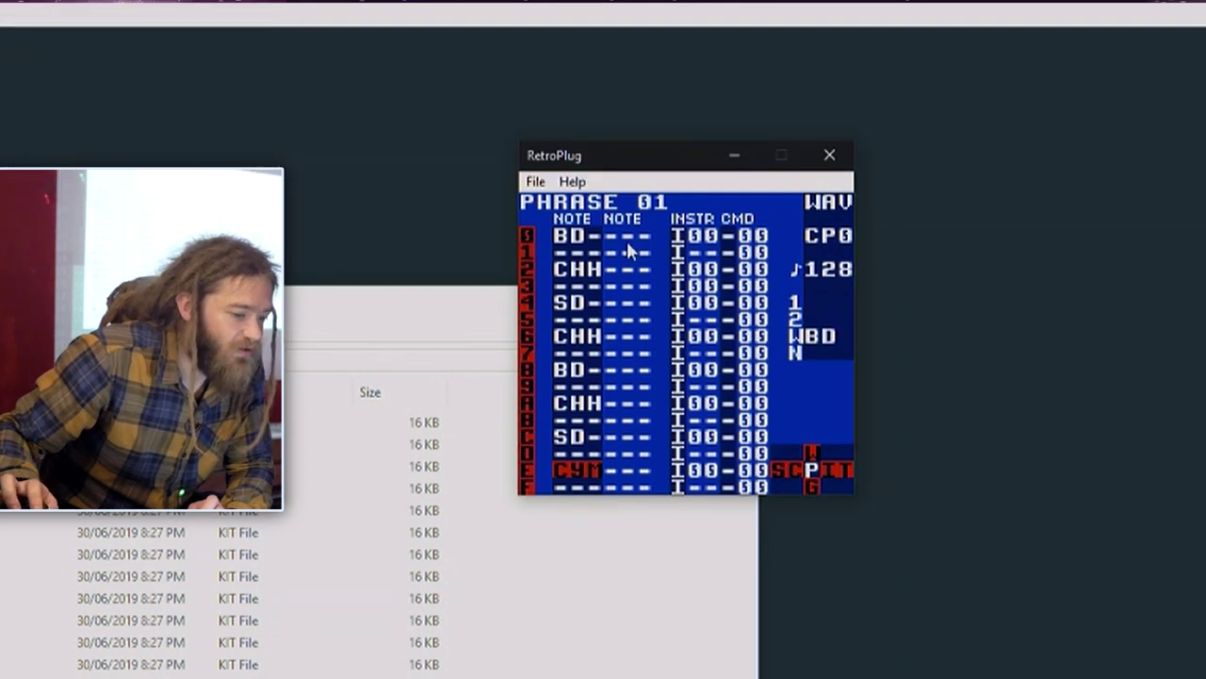
Replace kit 1, TR-909, with the ACIEED kit
right_click(674, 283)
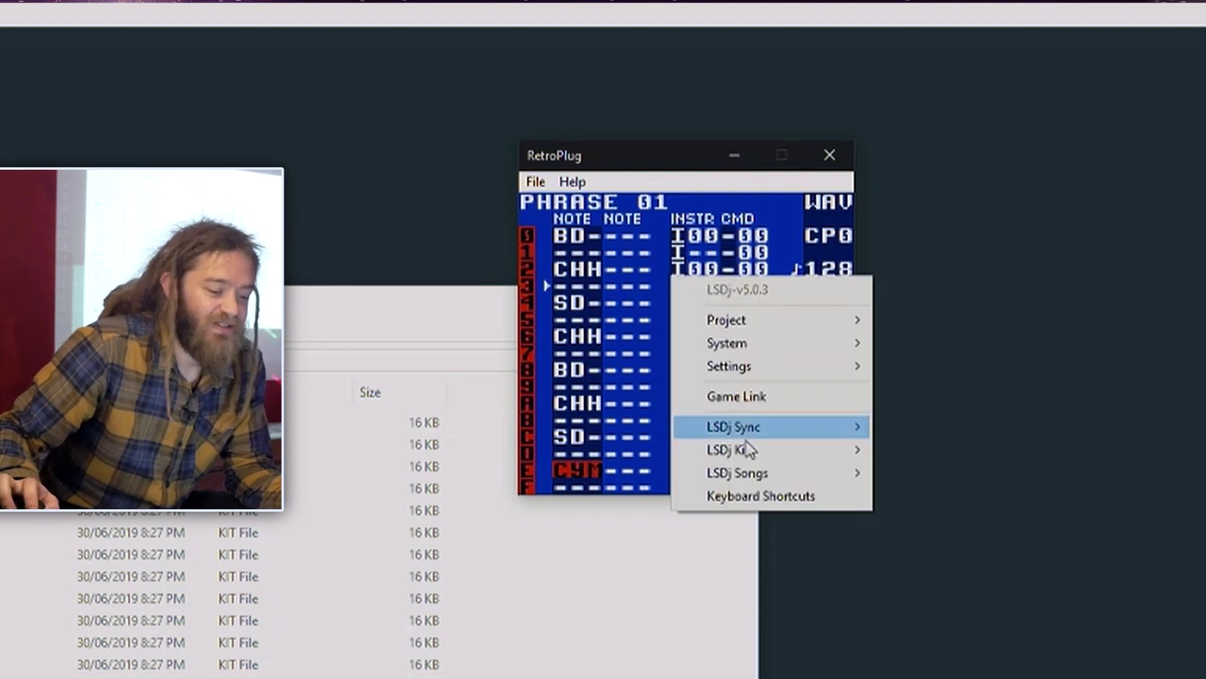
mouse_move(768, 473)
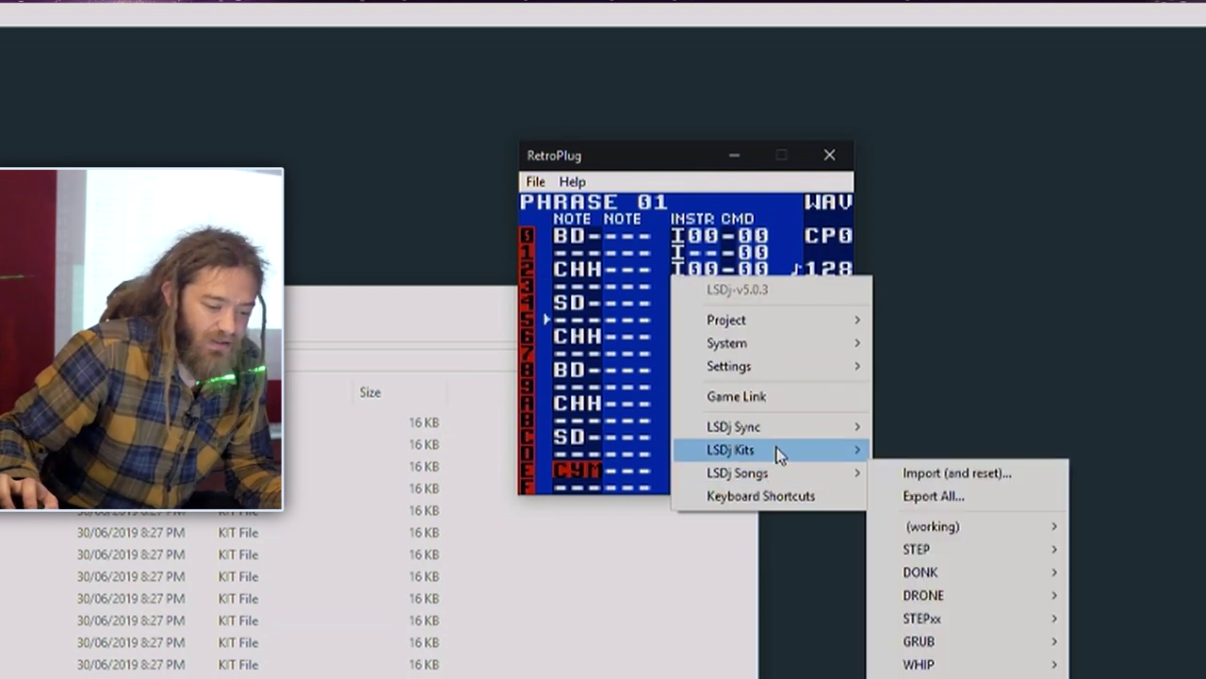
mouse_move(782, 450)
mouse_move(933, 110)
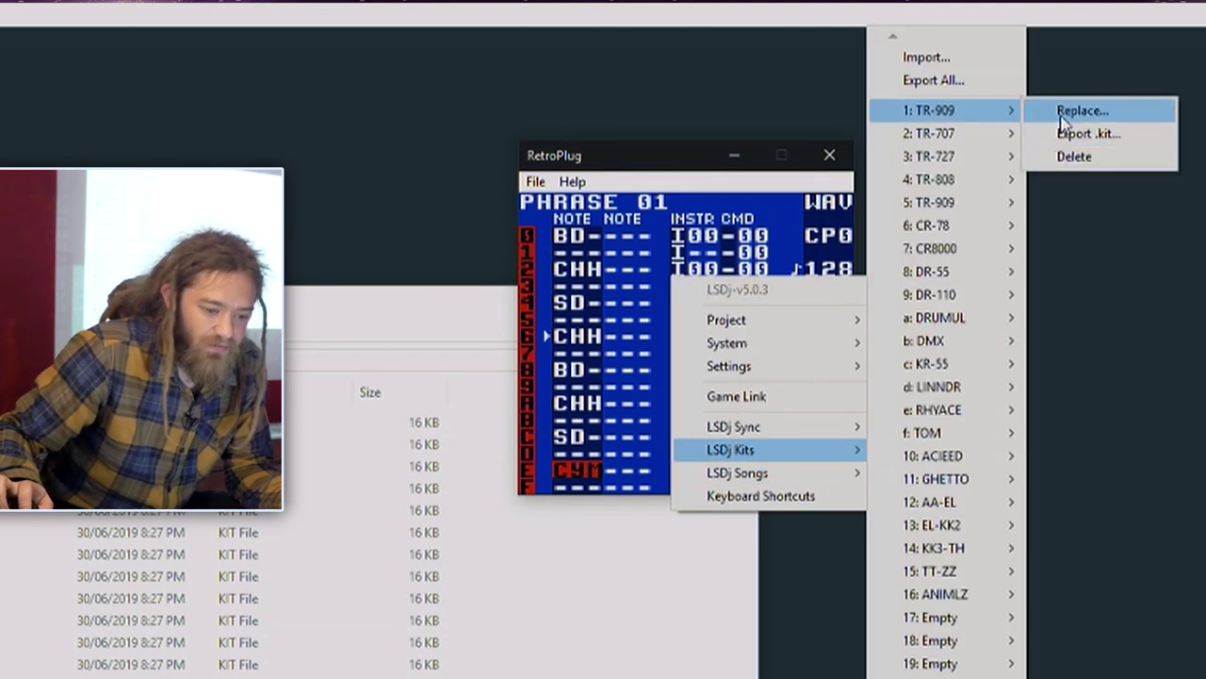
left_click(1034, 112)
key("Return")
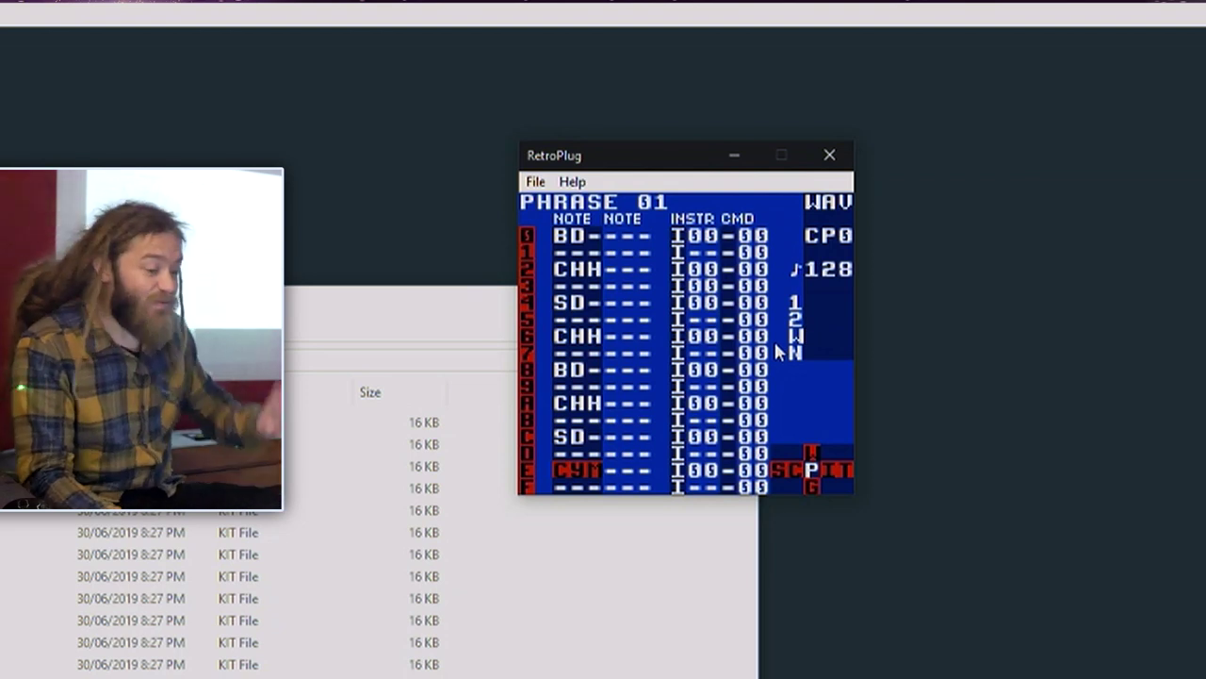
Reopen phrase 01 to refresh its sample names, then start and stop playback
key("ctrl+Left")
key("ctrl+Right")
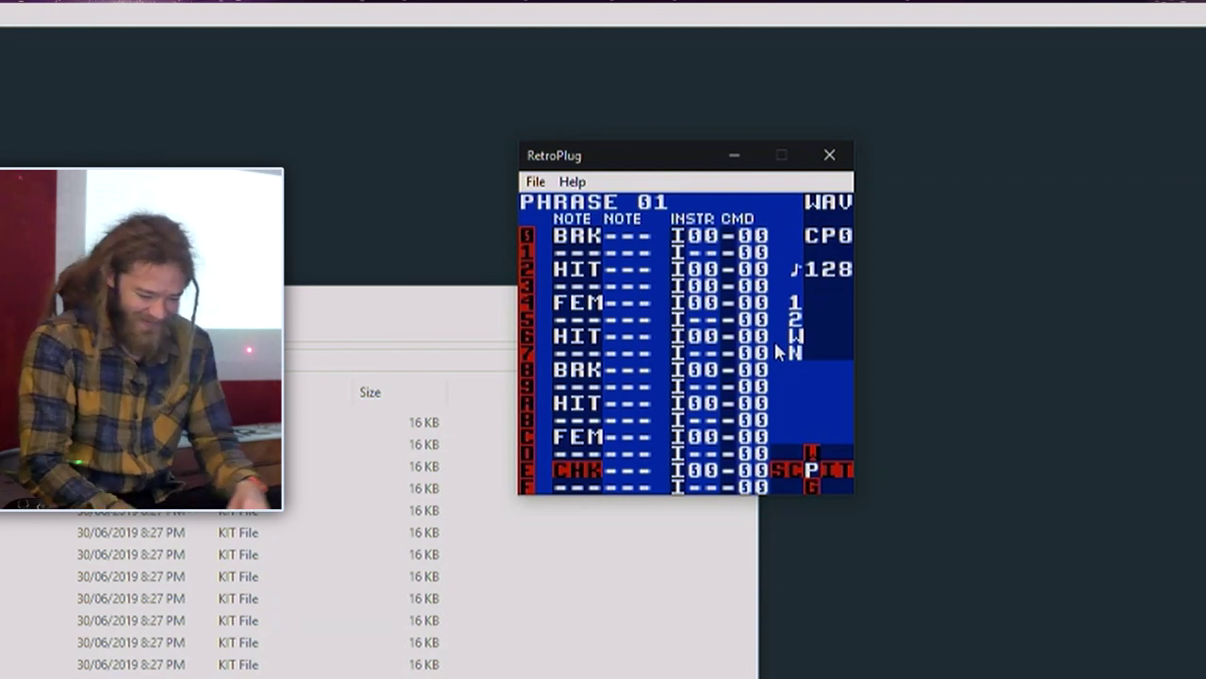
key("Return")
key("Return")
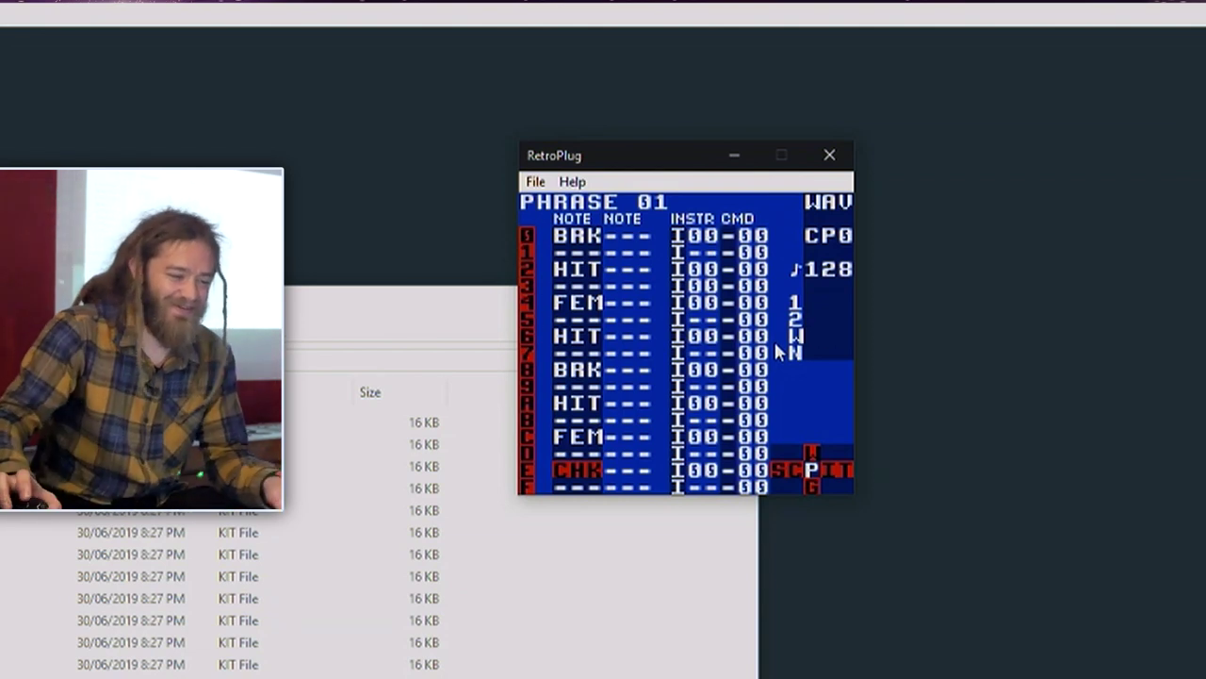
Try to replace kit 1, ACIEED, with another kit from the kits folder
right_click(659, 305)
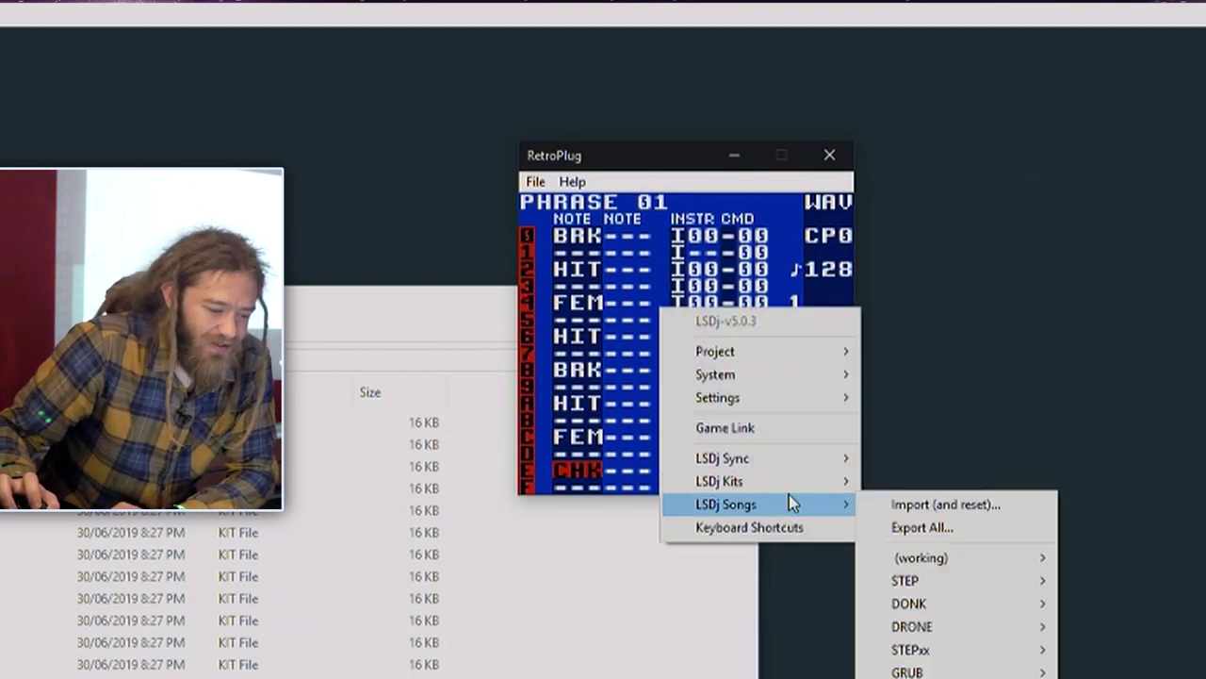
mouse_move(789, 488)
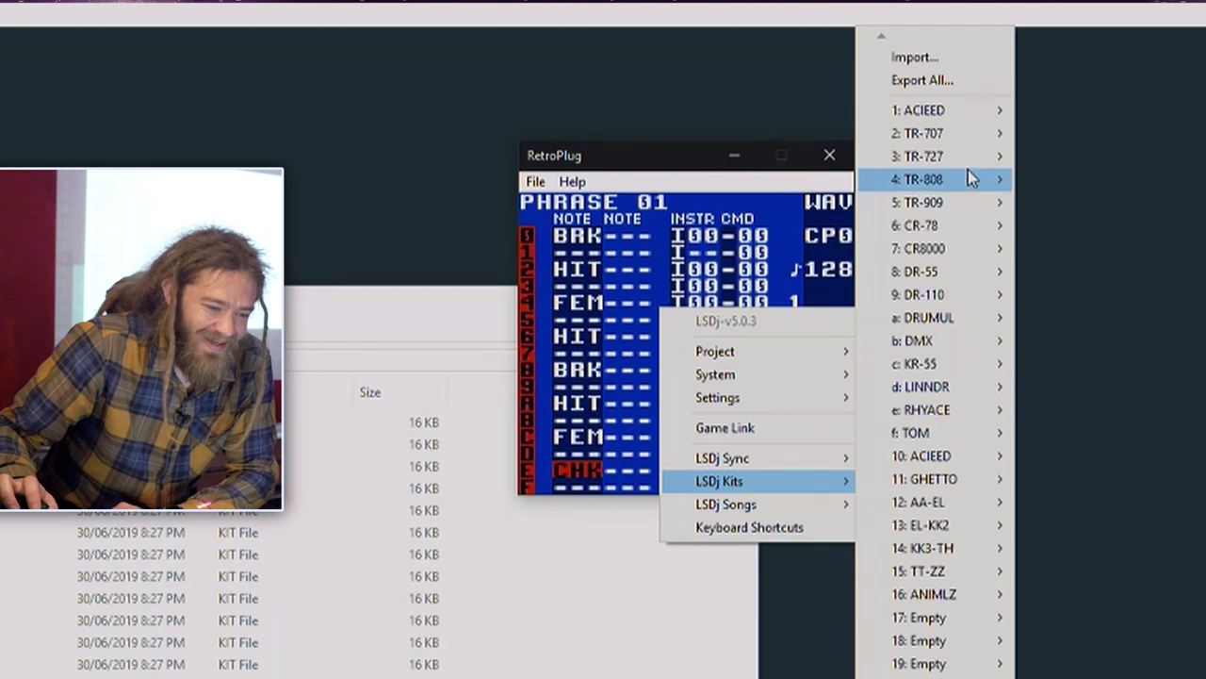
mouse_move(977, 123)
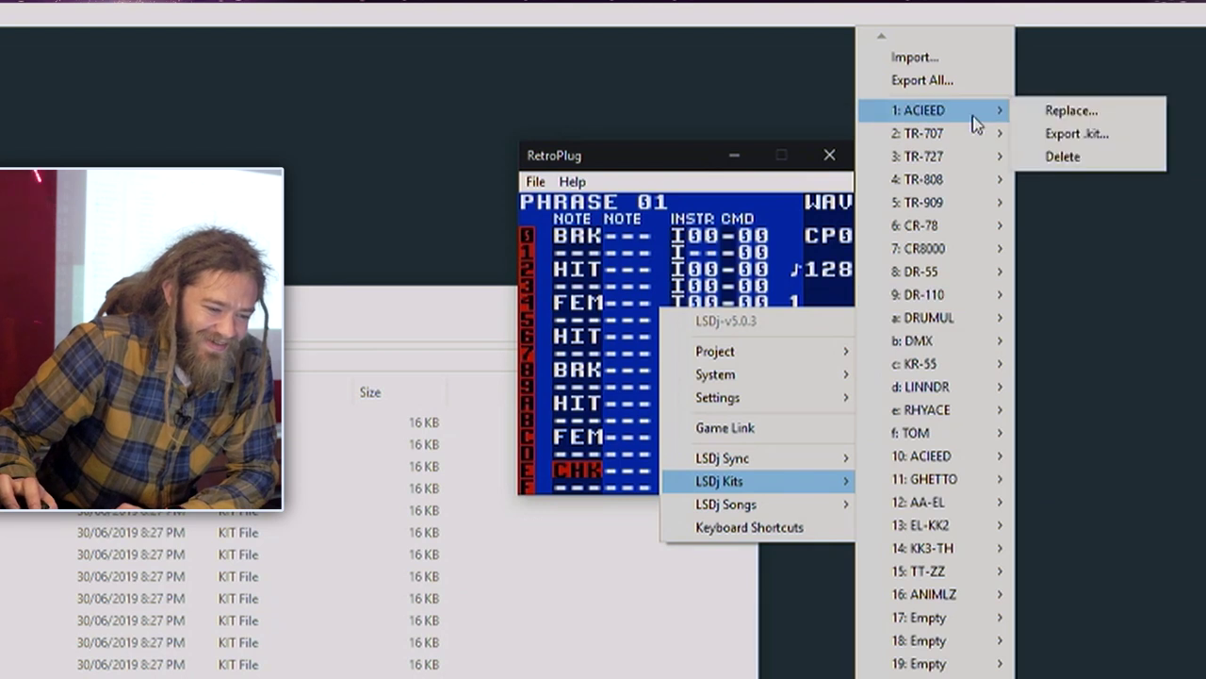
left_click(1098, 113)
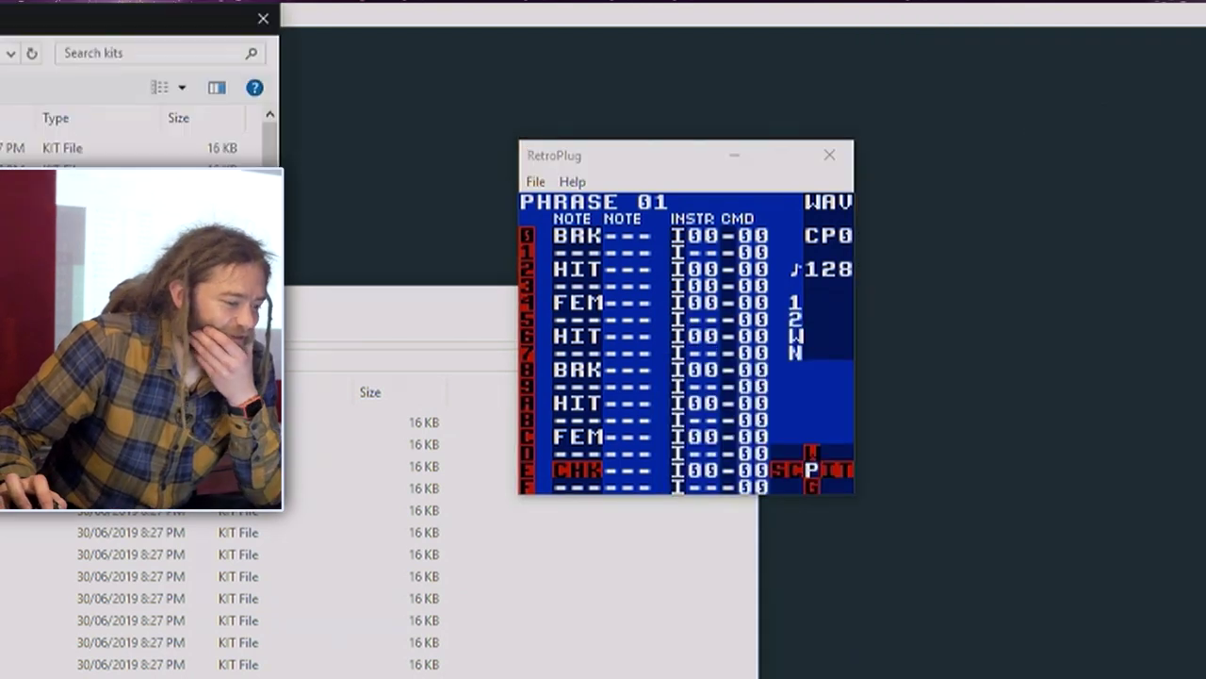
key("Return")
right_click(643, 306)
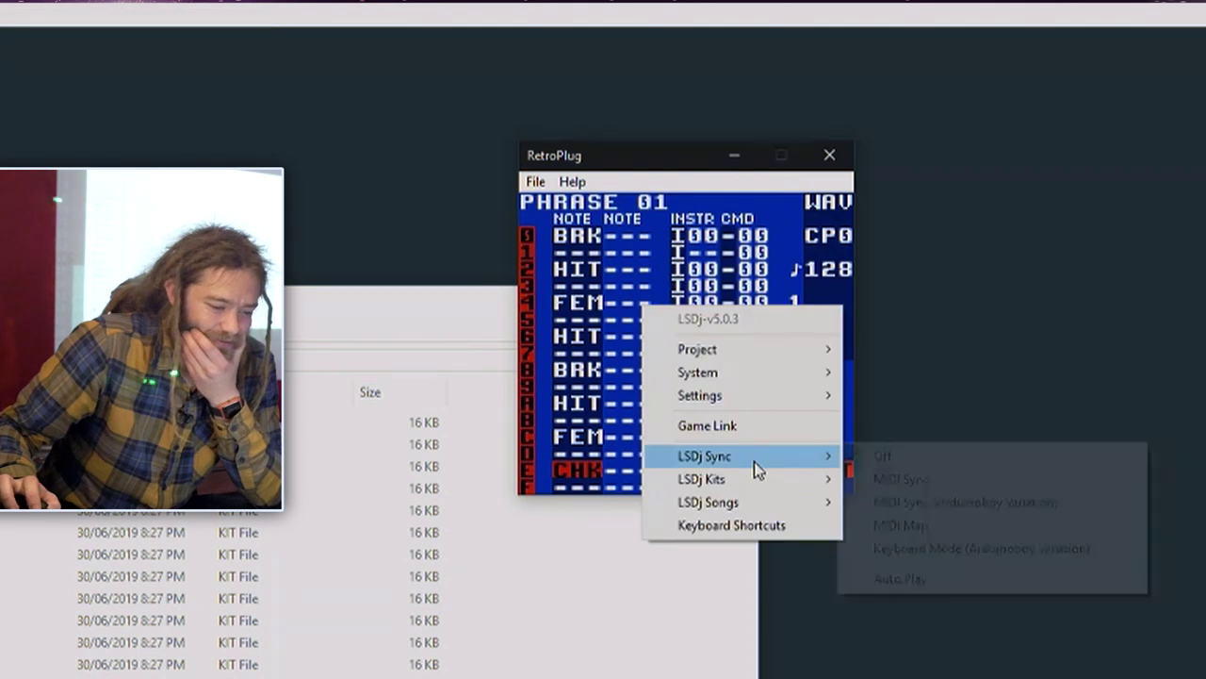
mouse_move(750, 491)
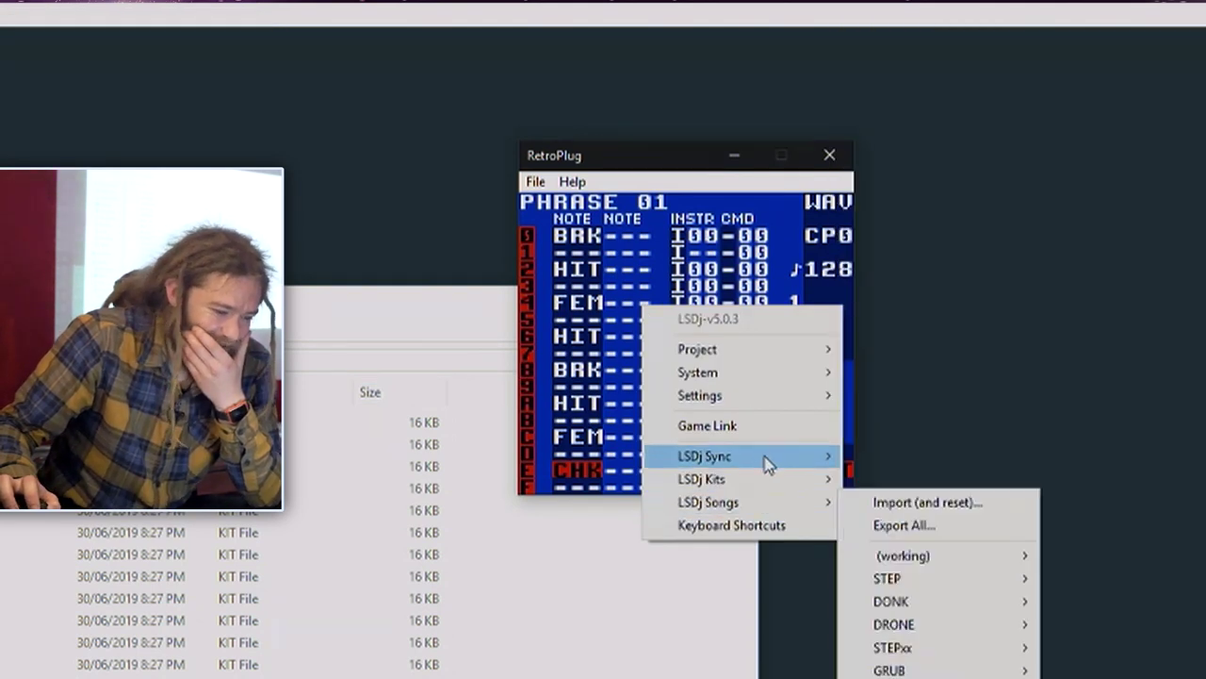
mouse_move(765, 460)
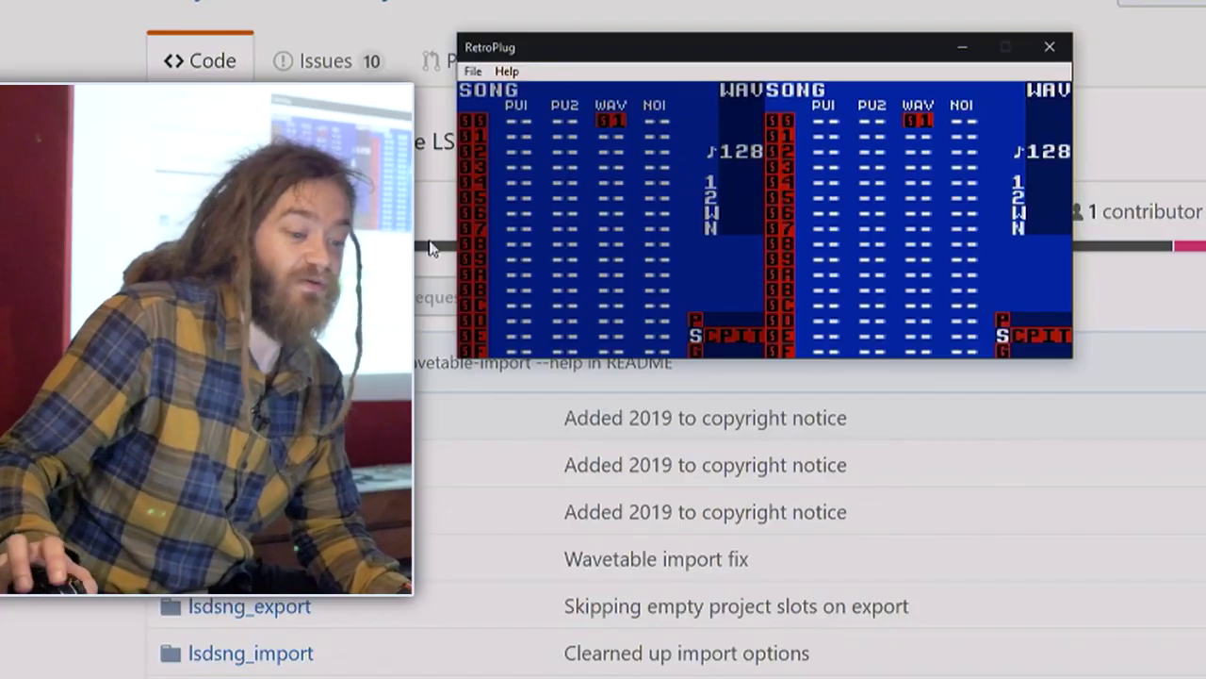
Add two more LSDj instances of the same song to make four, and check the first instance's Game Link option
right_click(927, 169)
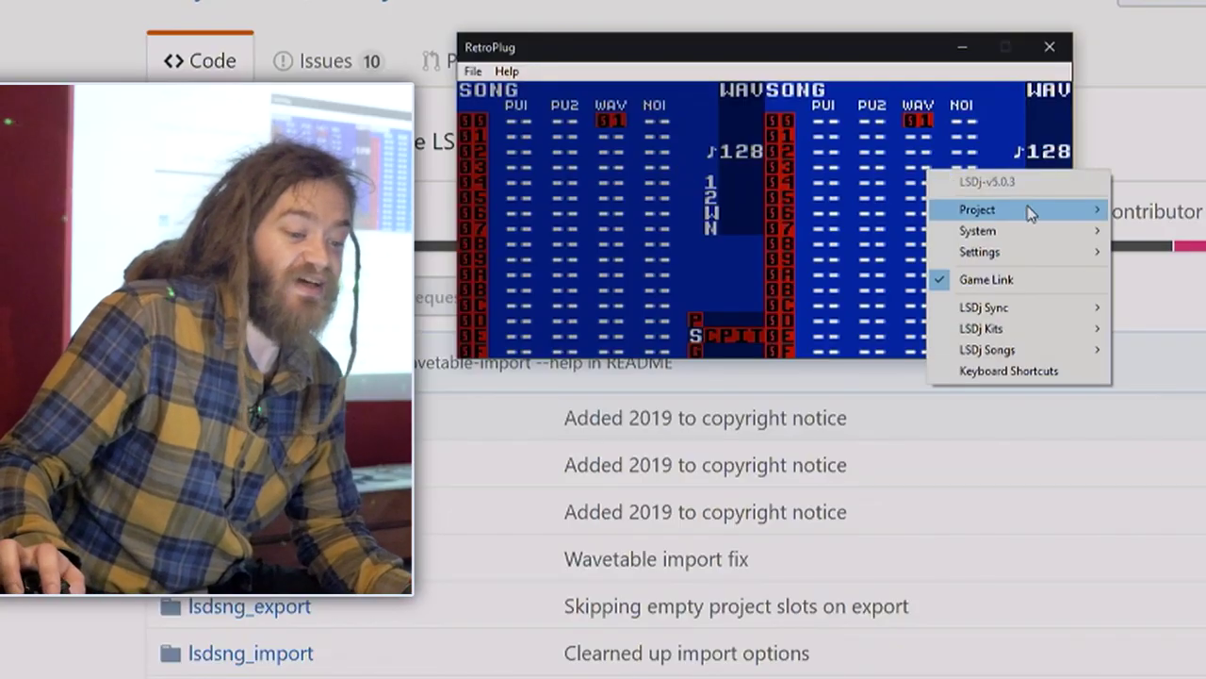
mouse_move(1025, 209)
left_click(1172, 328)
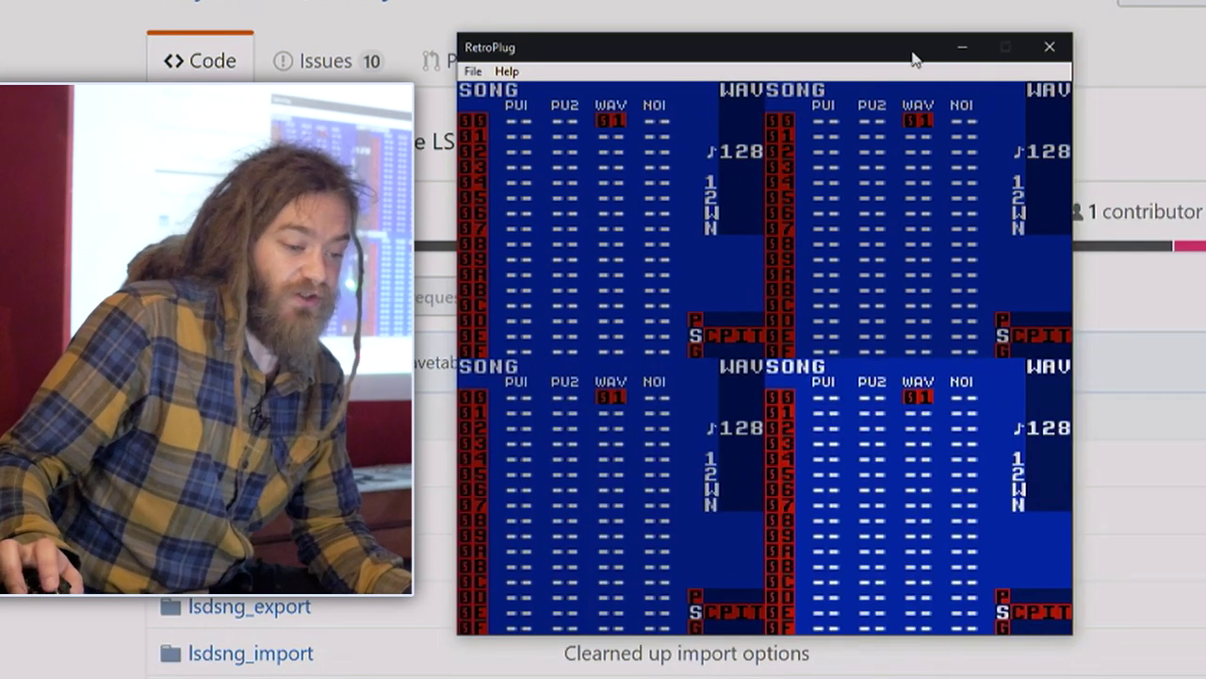
right_click(671, 204)
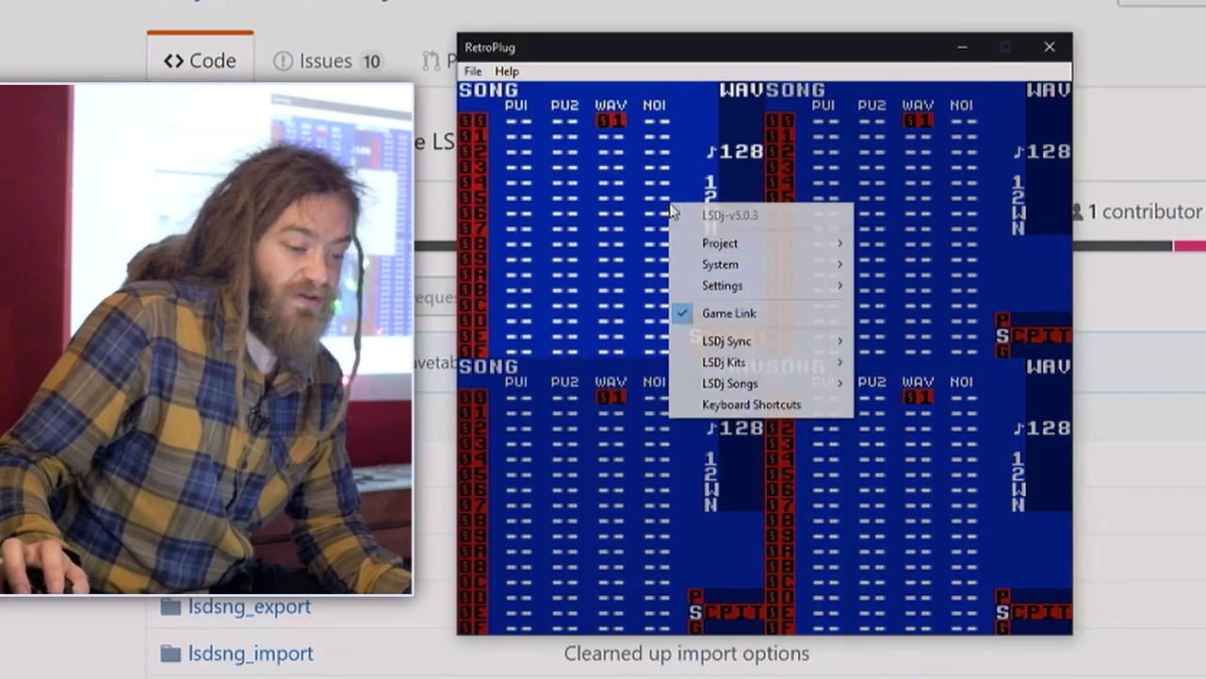
left_click(759, 313)
Set SYNC to SLAVE on the project screen of the lower-right LSDj instance
left_click(950, 420)
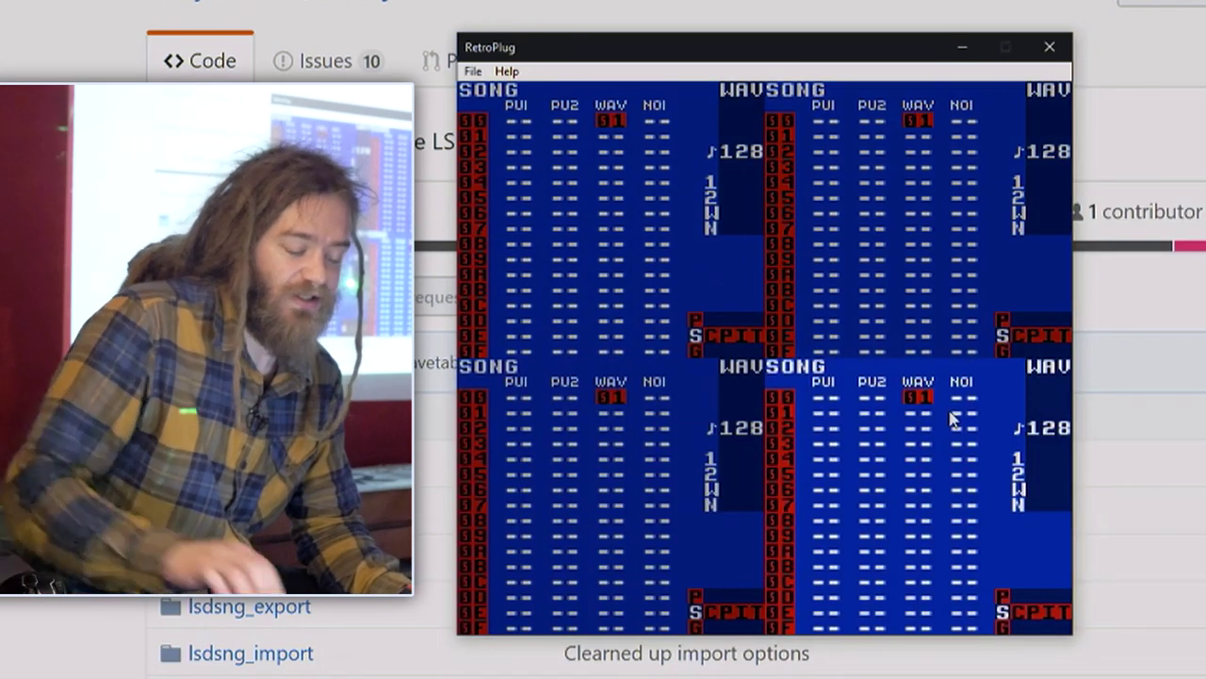
key("ctrl+Up")
key("Up")
key("Up")
key("Up")
key("Up")
key("Up")
key("Up")
key("Up")
key("Up")
key("Up")
key("Down")
key("z+Right")
key("z+Right")
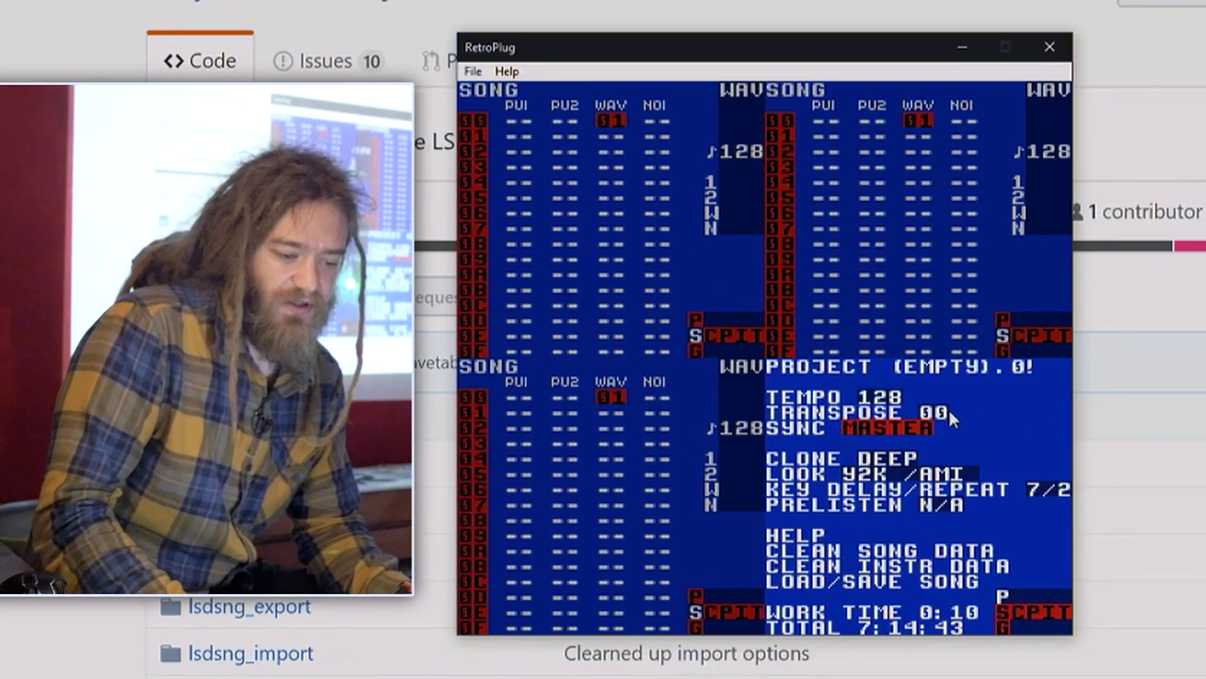
key("z+Right")
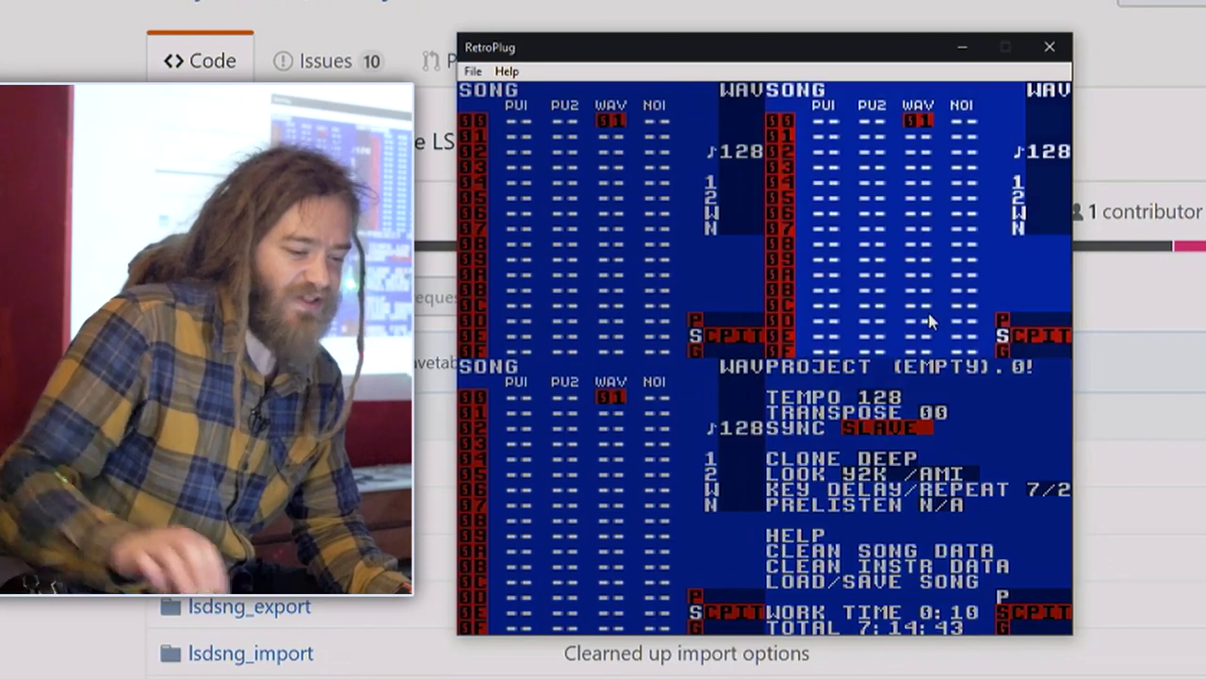
Set SYNC to SLAVE on the project screen of the upper-right LSDj instance
key("ctrl+Up")
key("Up")
key("Up")
key("Up")
key("Up")
key("Up")
key("Up")
key("Up")
key("Up")
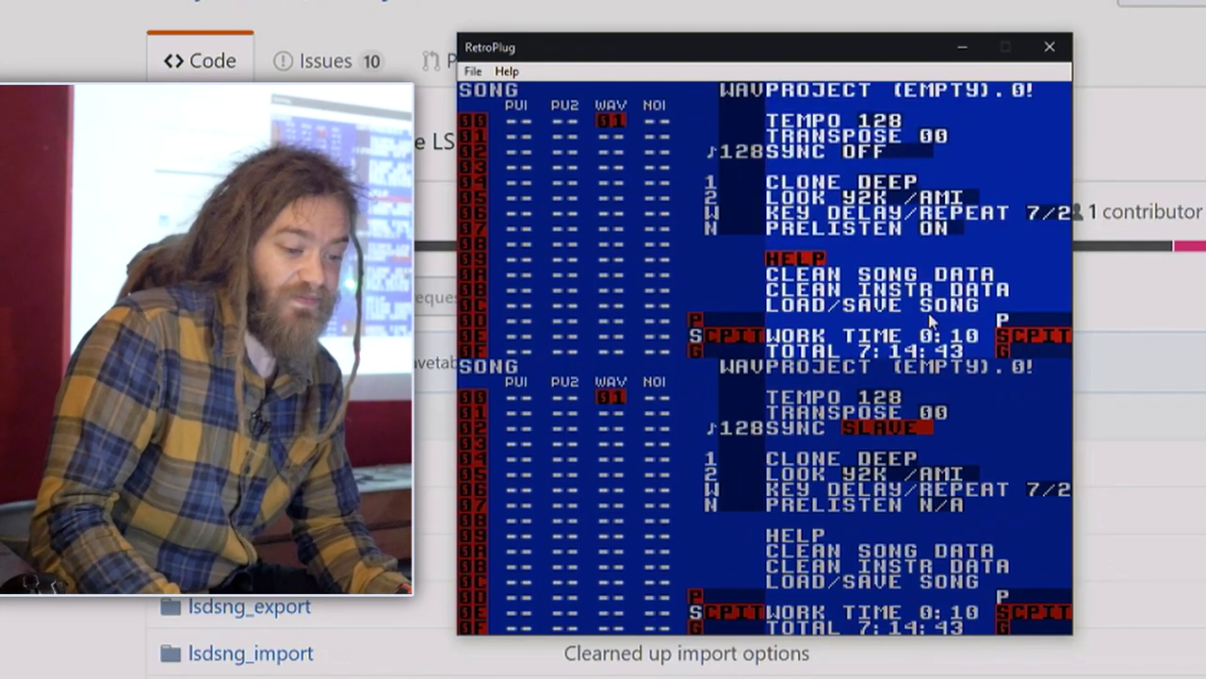
key("z+Right")
key("z+Right")
Set SYNC to SLAVE on the project screen of the lower-left LSDj instance
key("Tab")
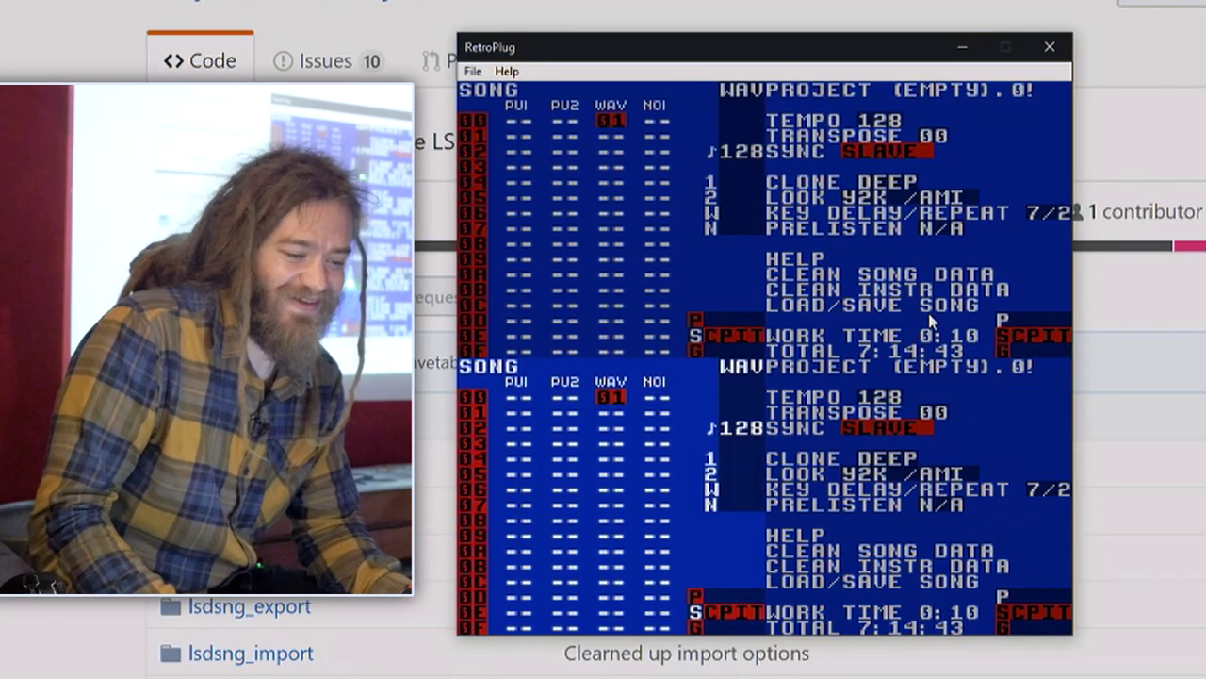
key("ctrl+Up")
key("Up")
key("Up")
key("Up")
key("Up")
key("Up")
key("Up")
key("Up")
key("Up")
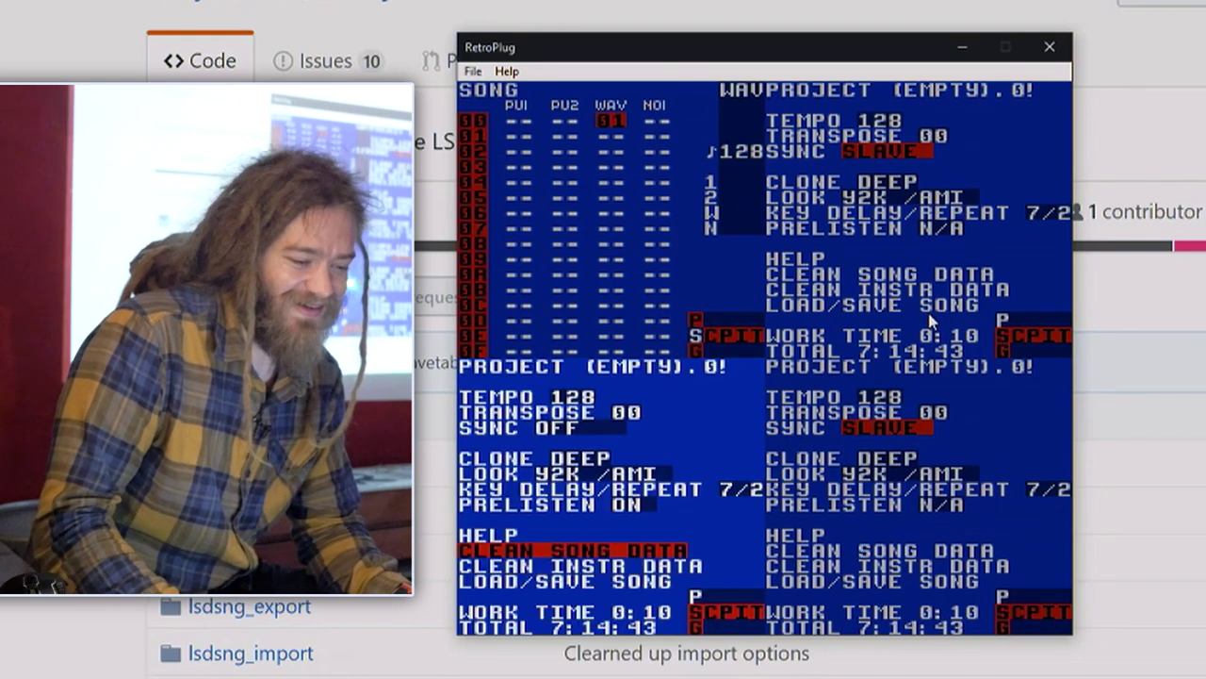
key("z+Right")
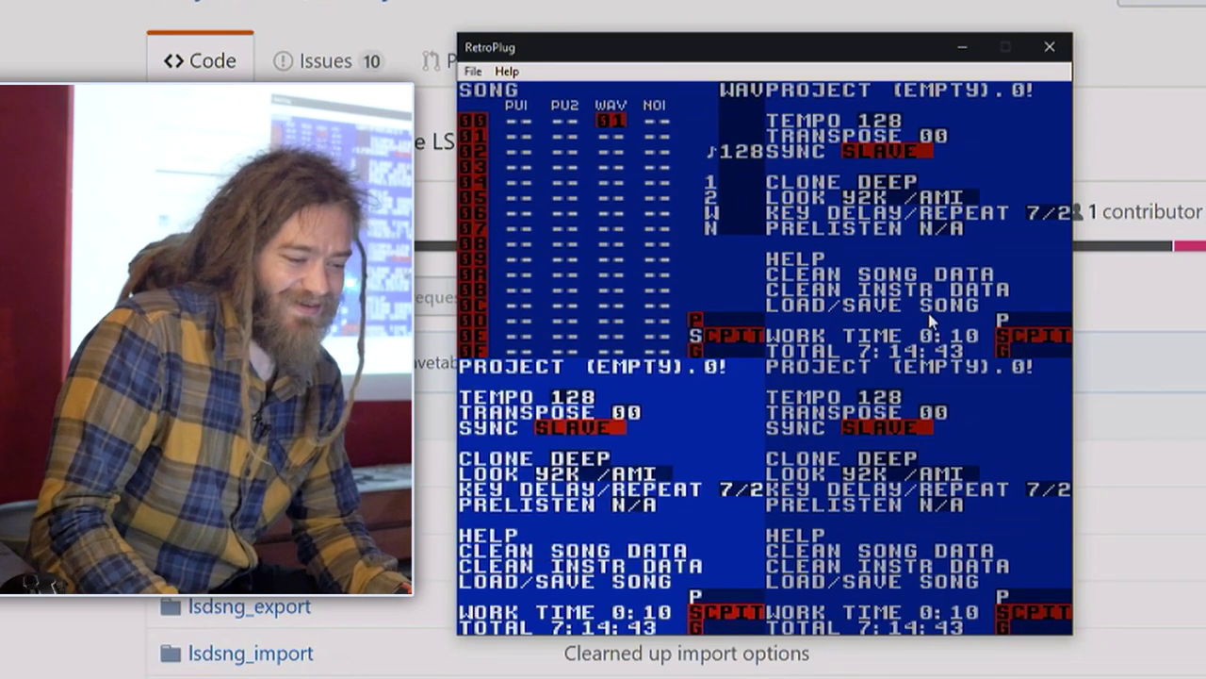
Return the three slave instances from the project screen to the song screen
key("ctrl+Down")
key("Tab")
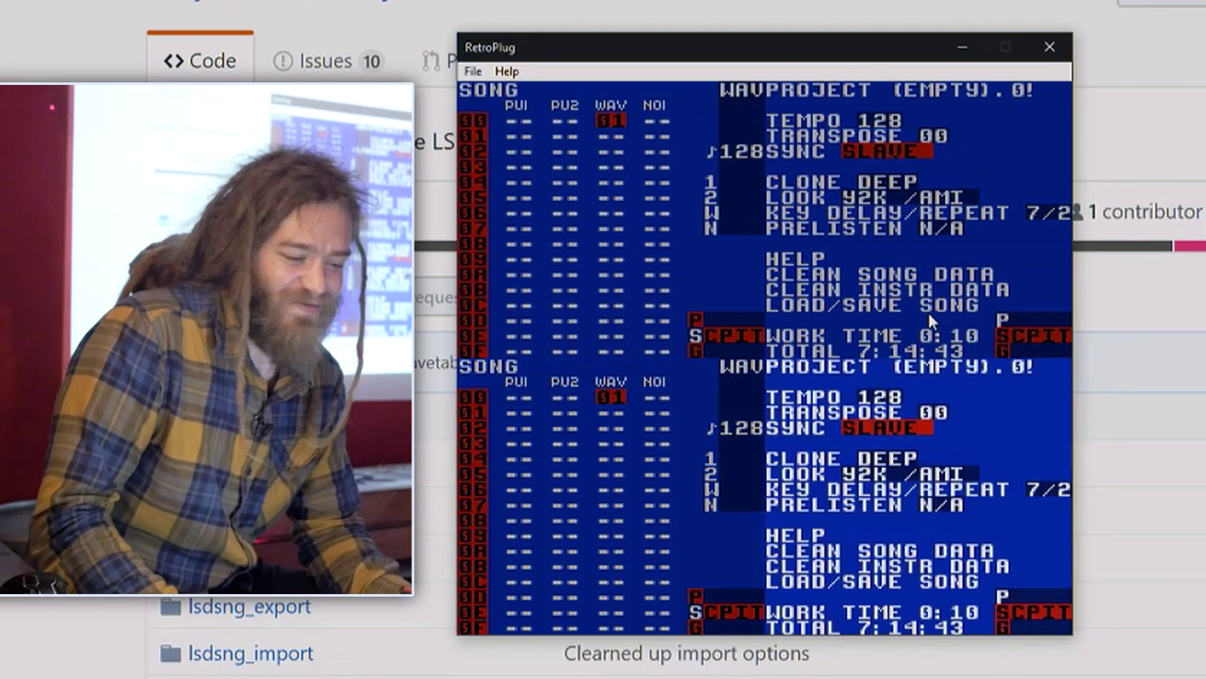
key("ctrl+Down")
key("Tab")
key("Tab")
key("ctrl+Down")
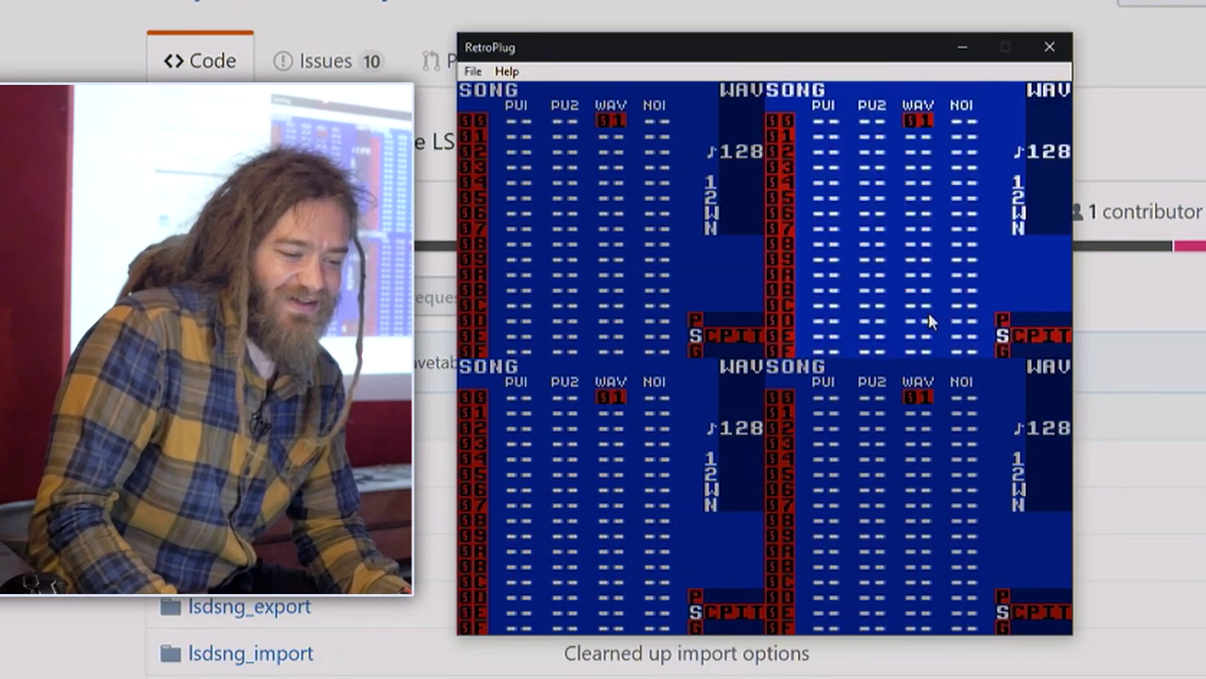
key("Right")
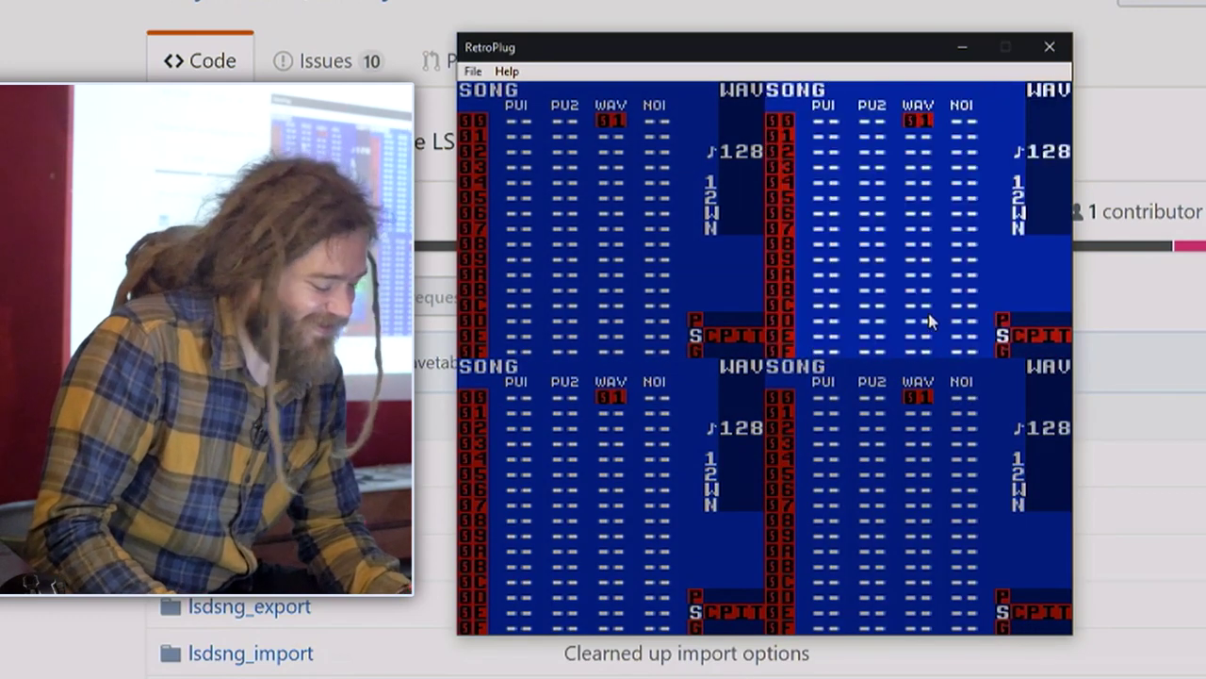
right_click(891, 189)
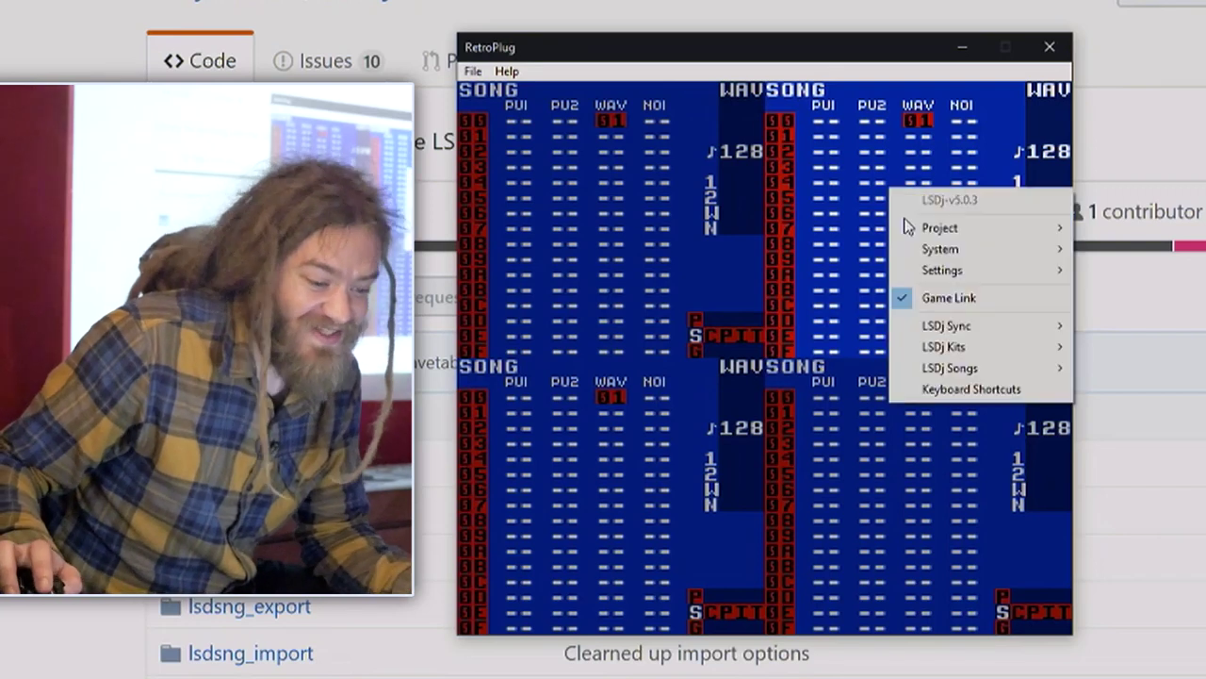
mouse_move(1051, 347)
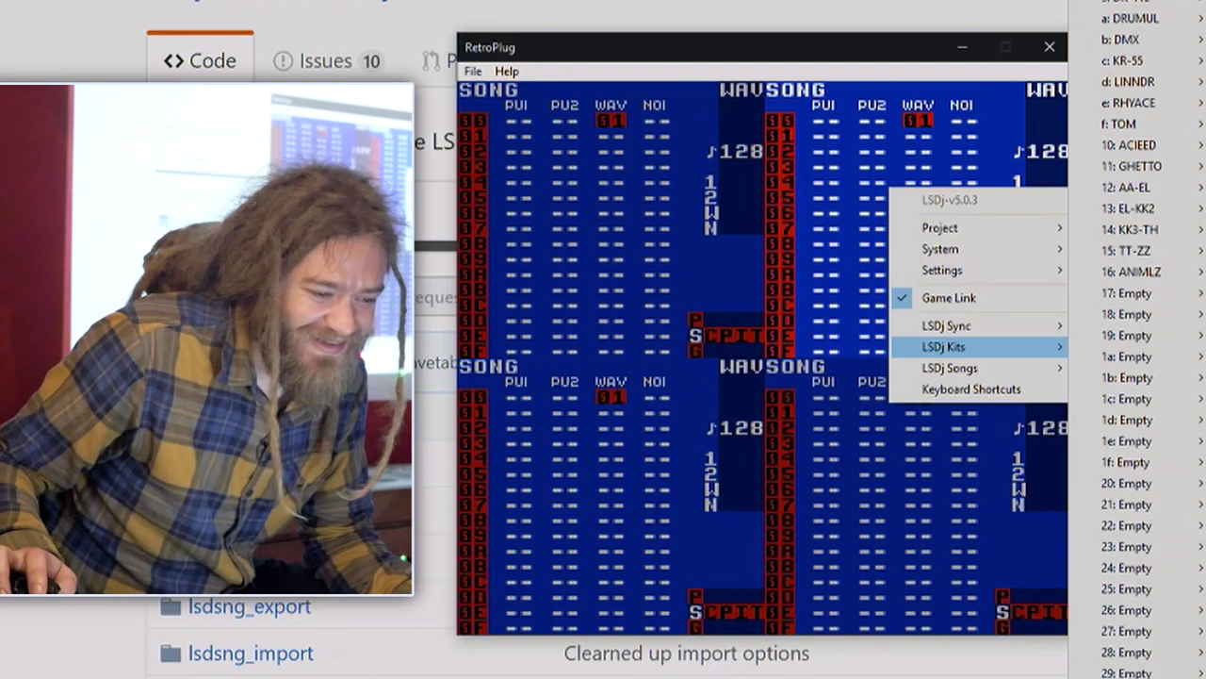
right_click(638, 188)
mouse_move(758, 345)
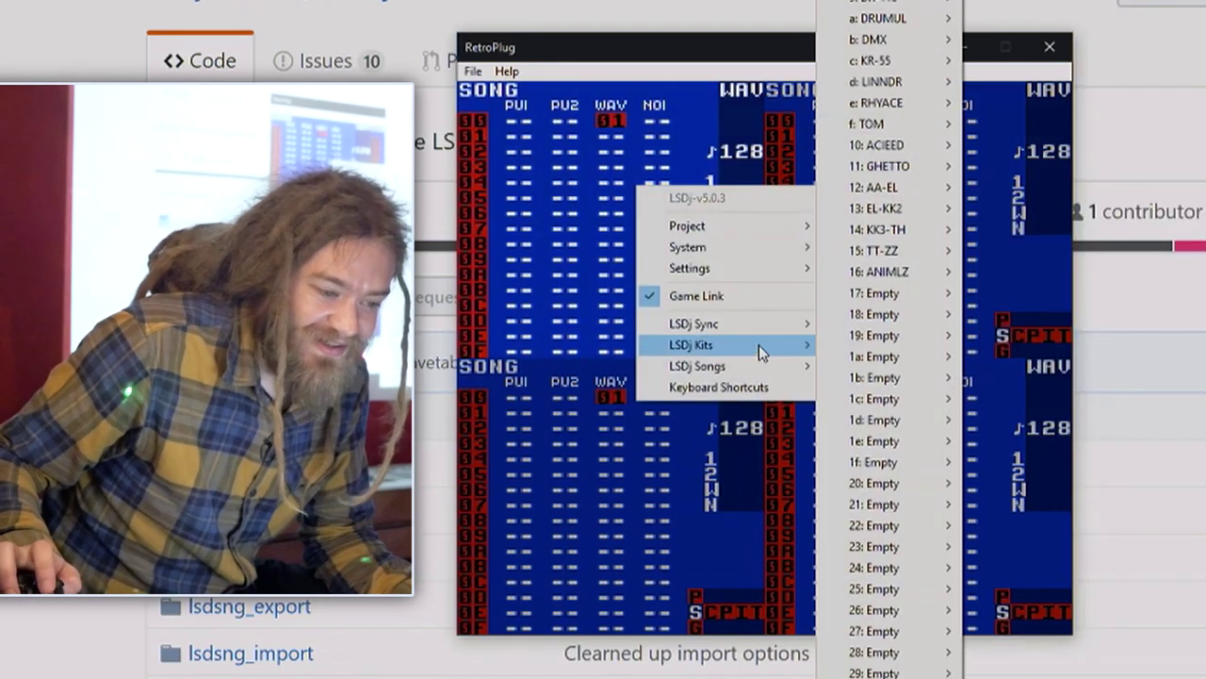
left_click(650, 173)
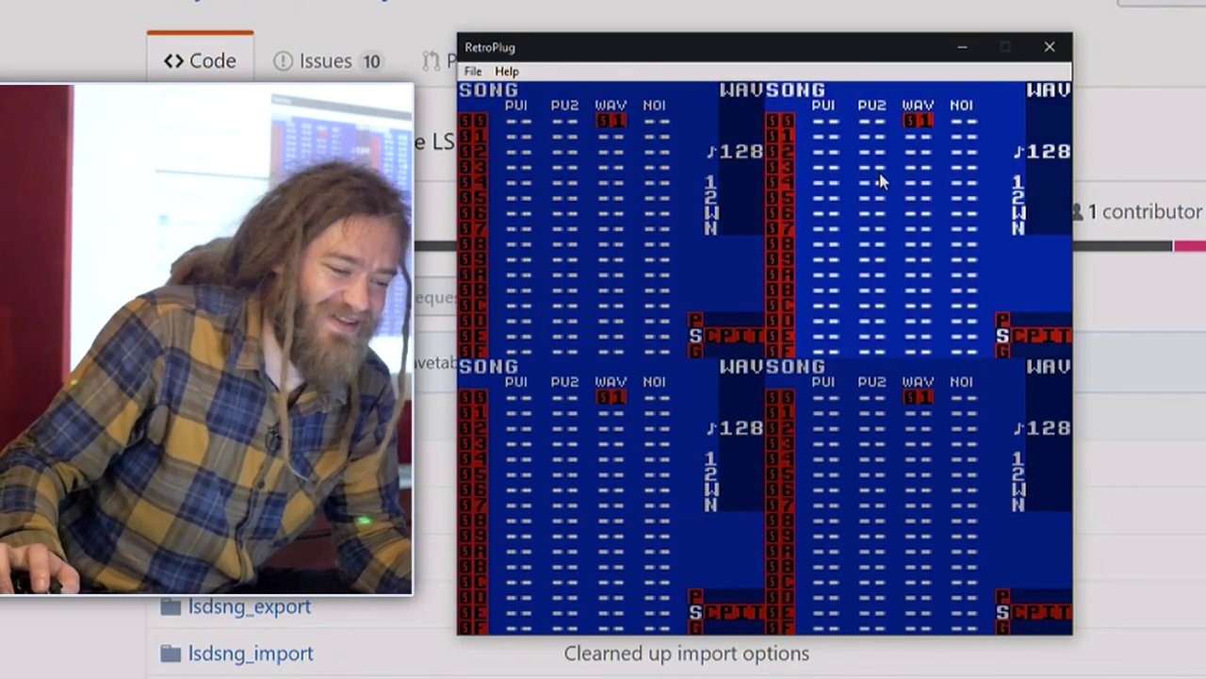
Replace kit 1, TR-606, with TR-909.kit in the upper-right instance
right_click(880, 181)
mouse_move(997, 341)
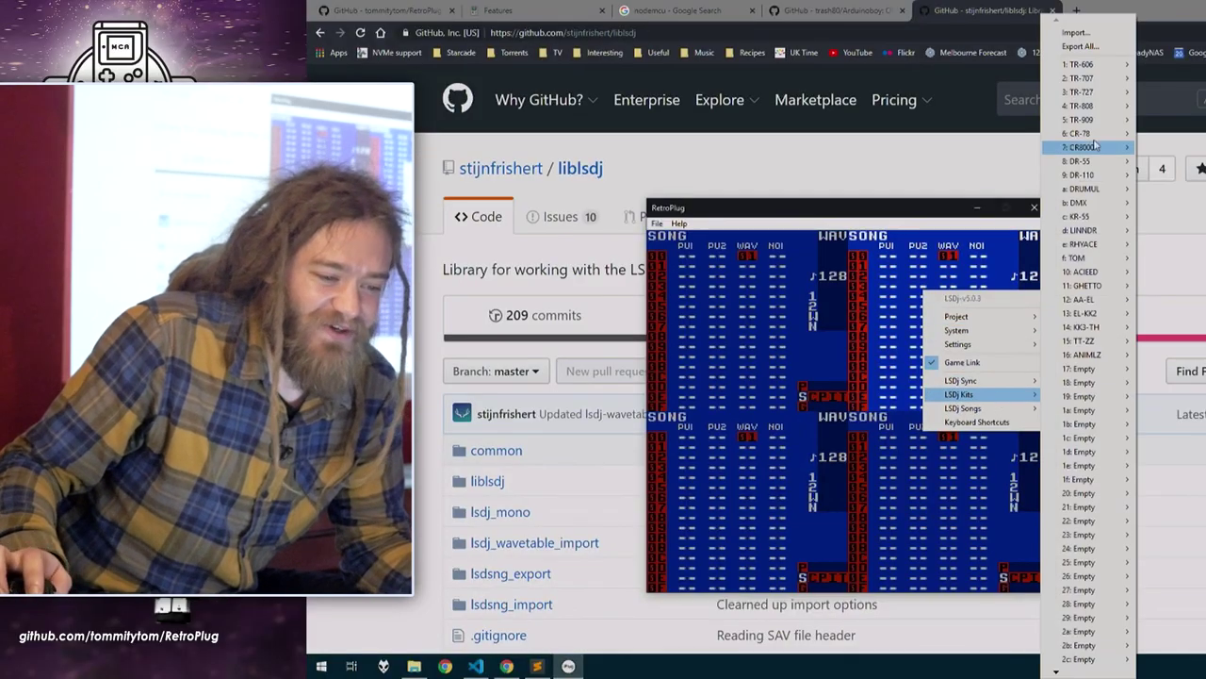
mouse_move(1108, 68)
left_click(1169, 64)
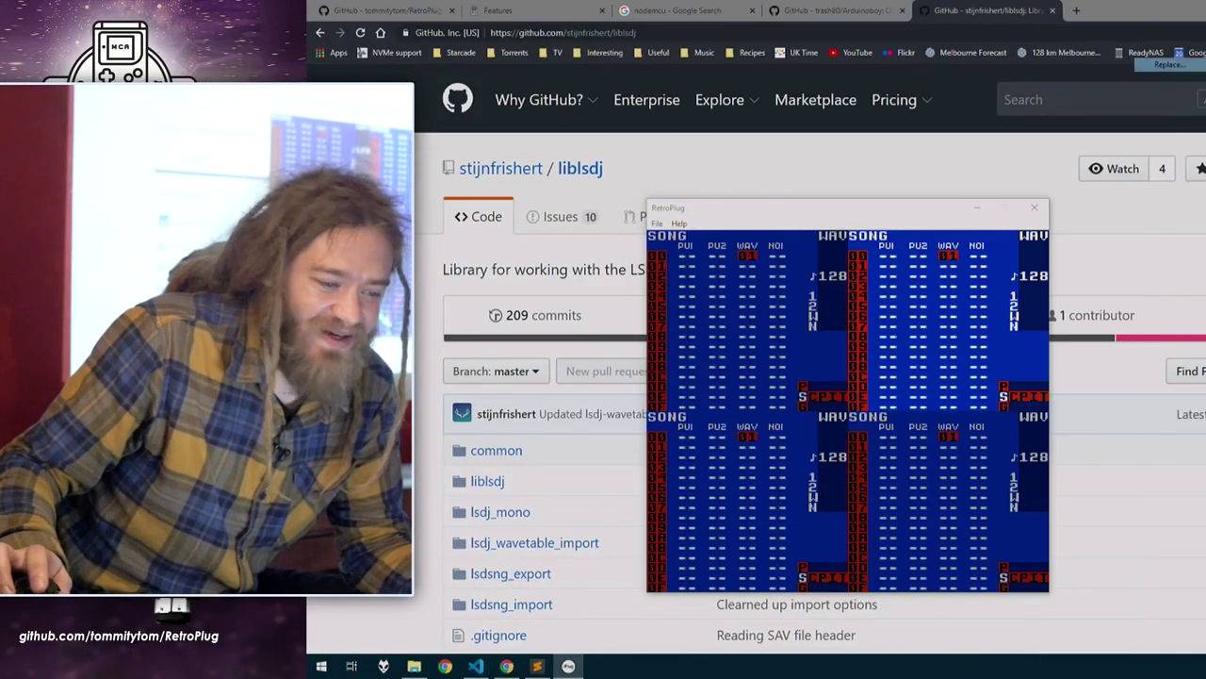
double_click(483, 225)
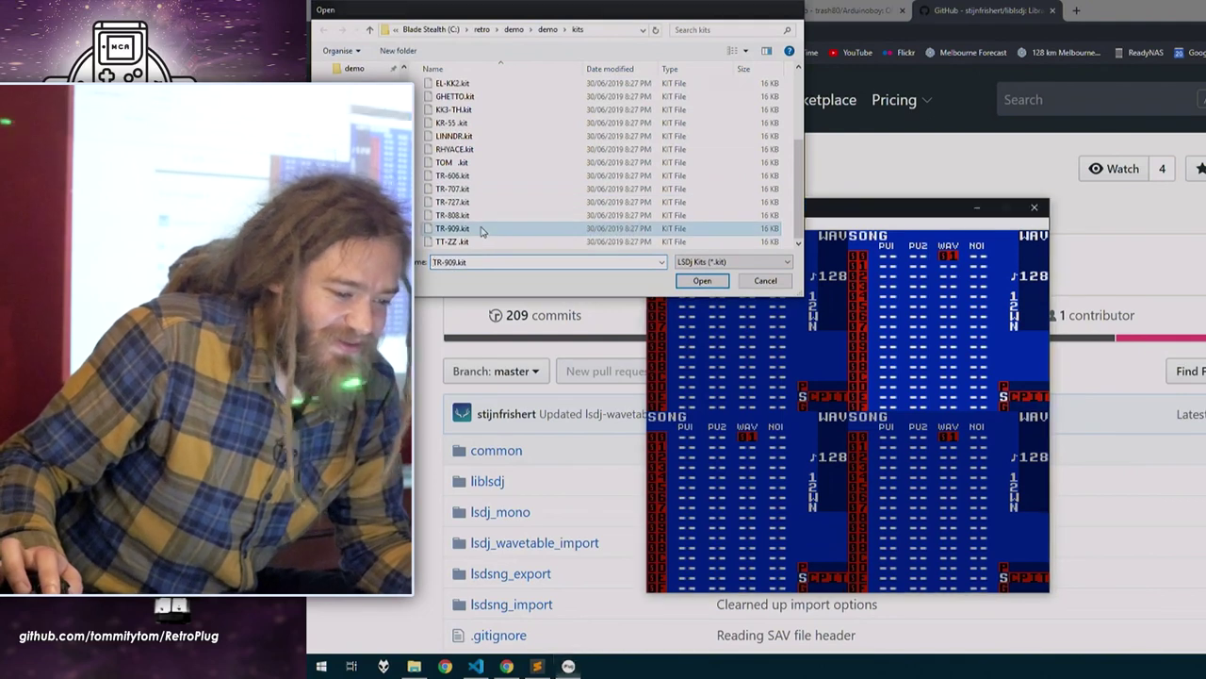
Replace kit 1, TR-606, with another kit from the kits folder in the lower-left instance
right_click(714, 508)
mouse_move(806, 610)
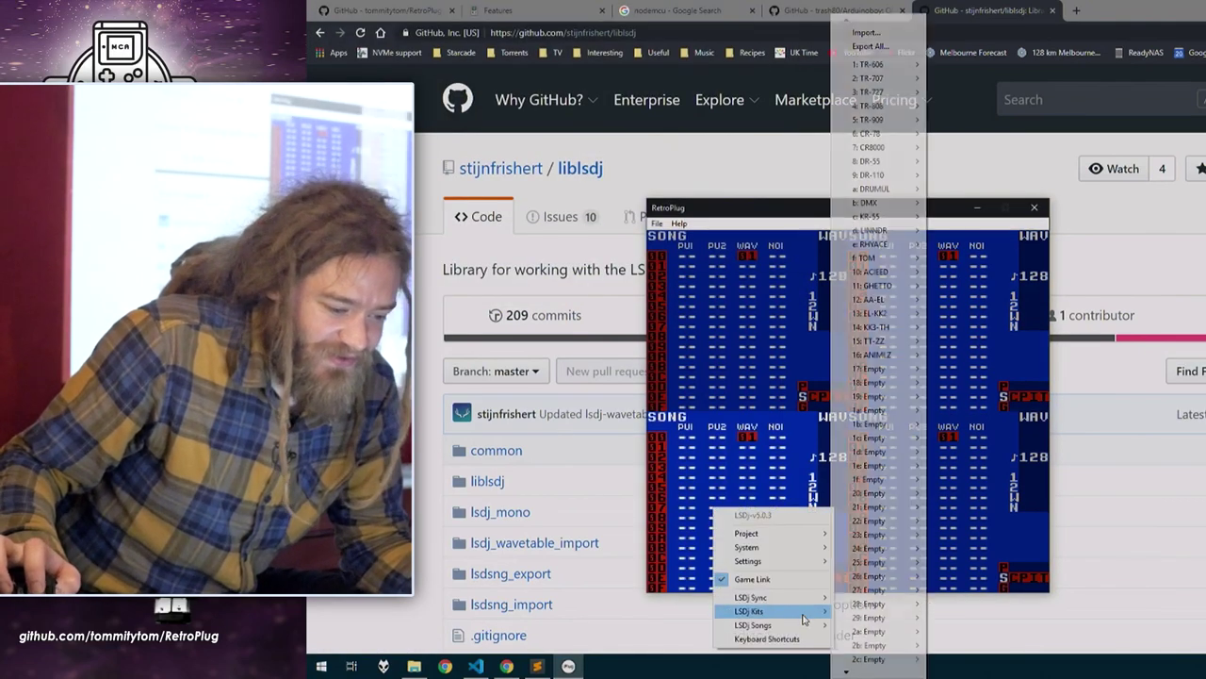
mouse_move(895, 64)
left_click(985, 64)
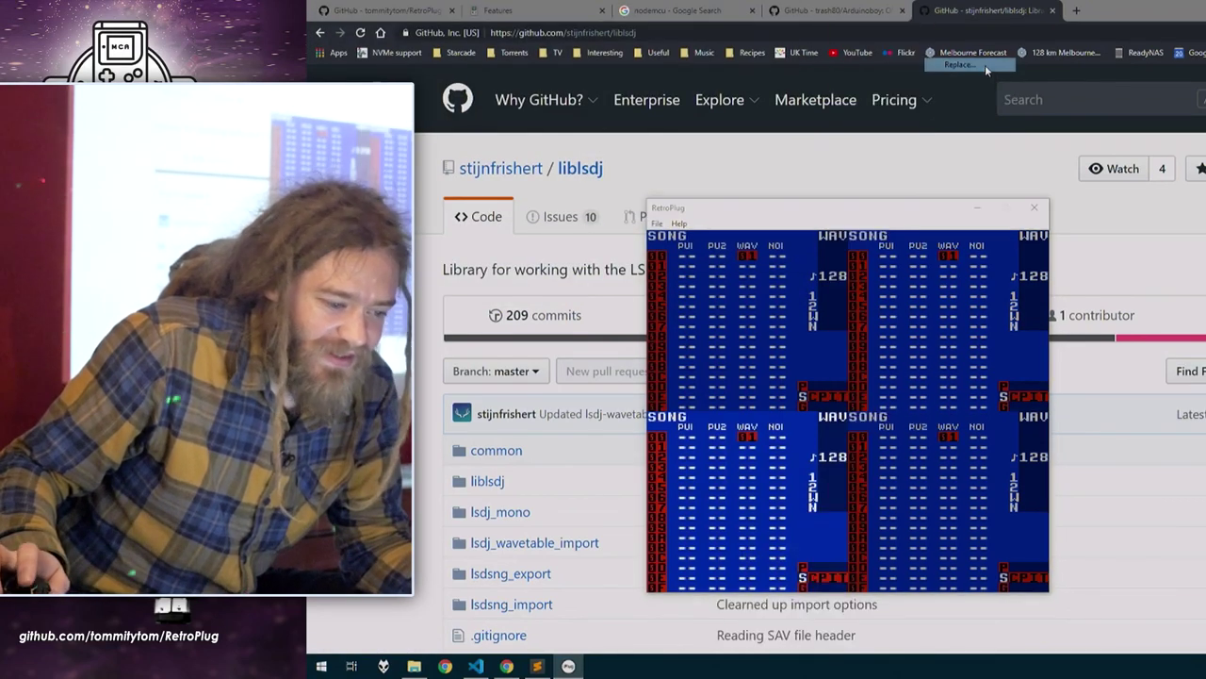
scroll(589, 217, "down", 2)
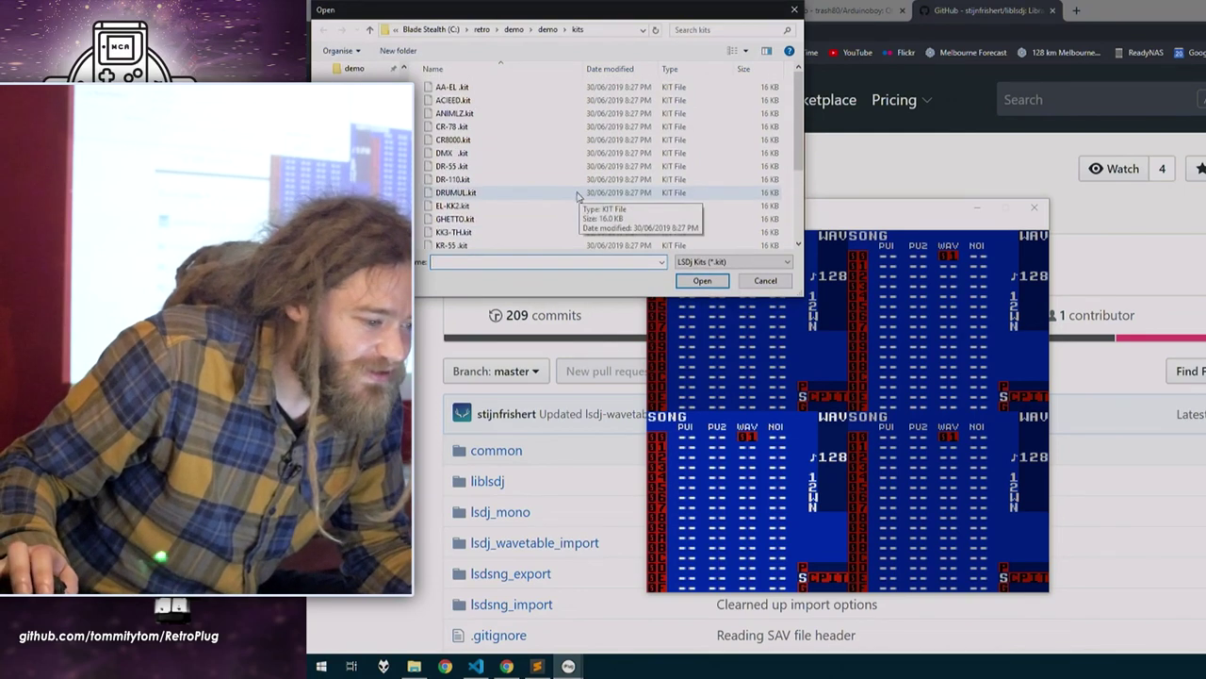
double_click(579, 217)
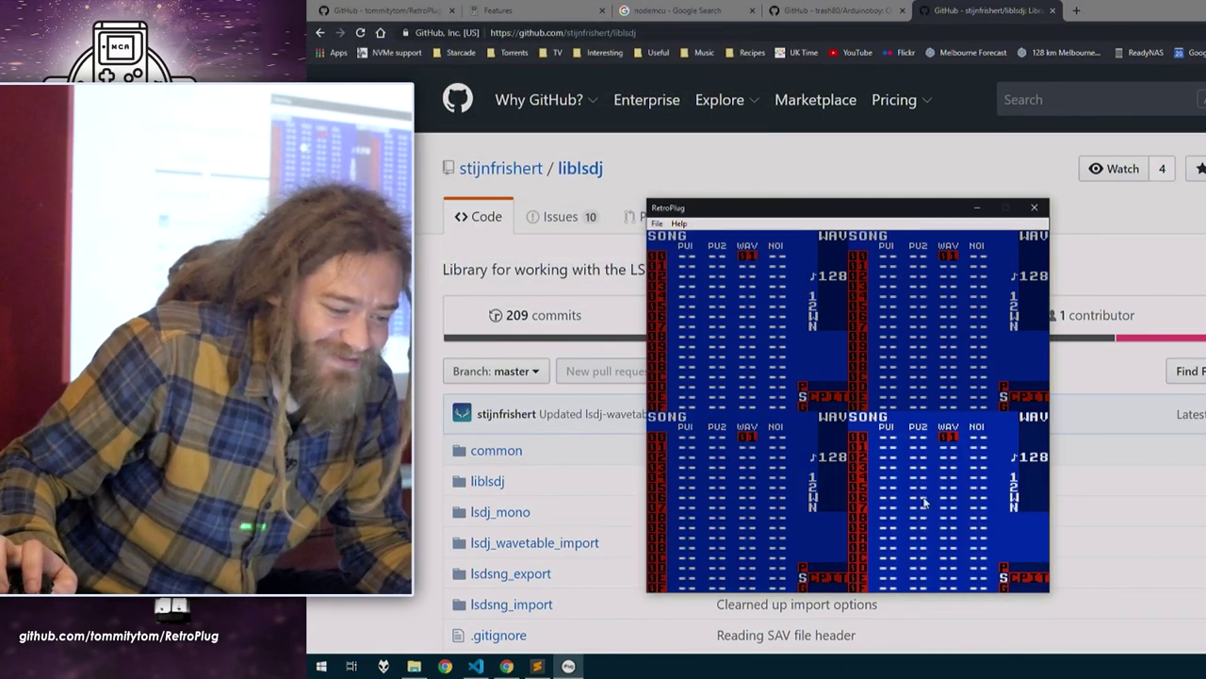
Replace kit 1, TR-606, with ACIEED.kit in the lower-right instance
right_click(948, 483)
mouse_move(1046, 585)
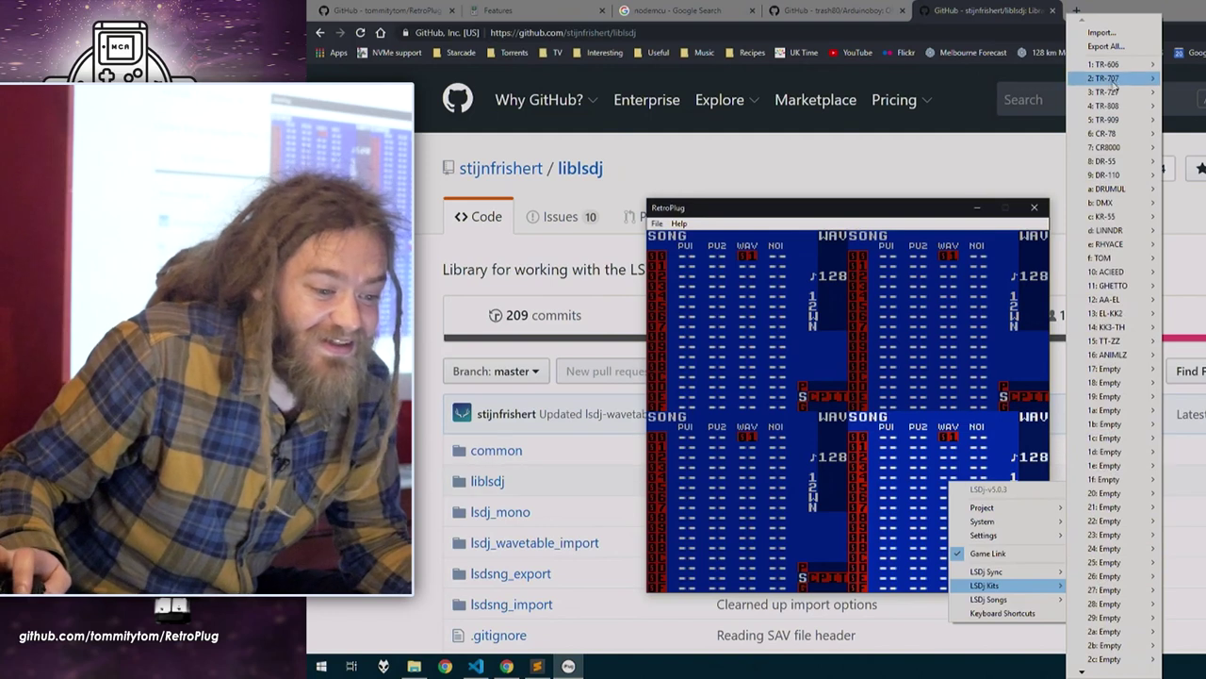
mouse_move(1145, 64)
left_click(1192, 65)
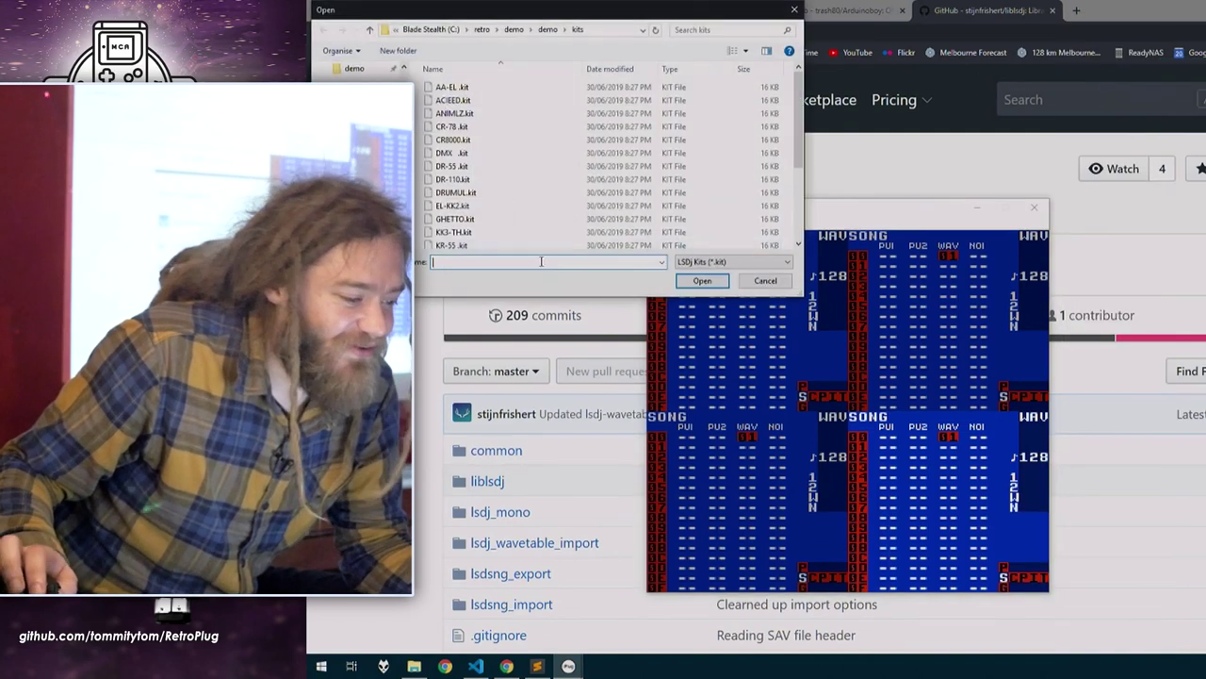
double_click(472, 101)
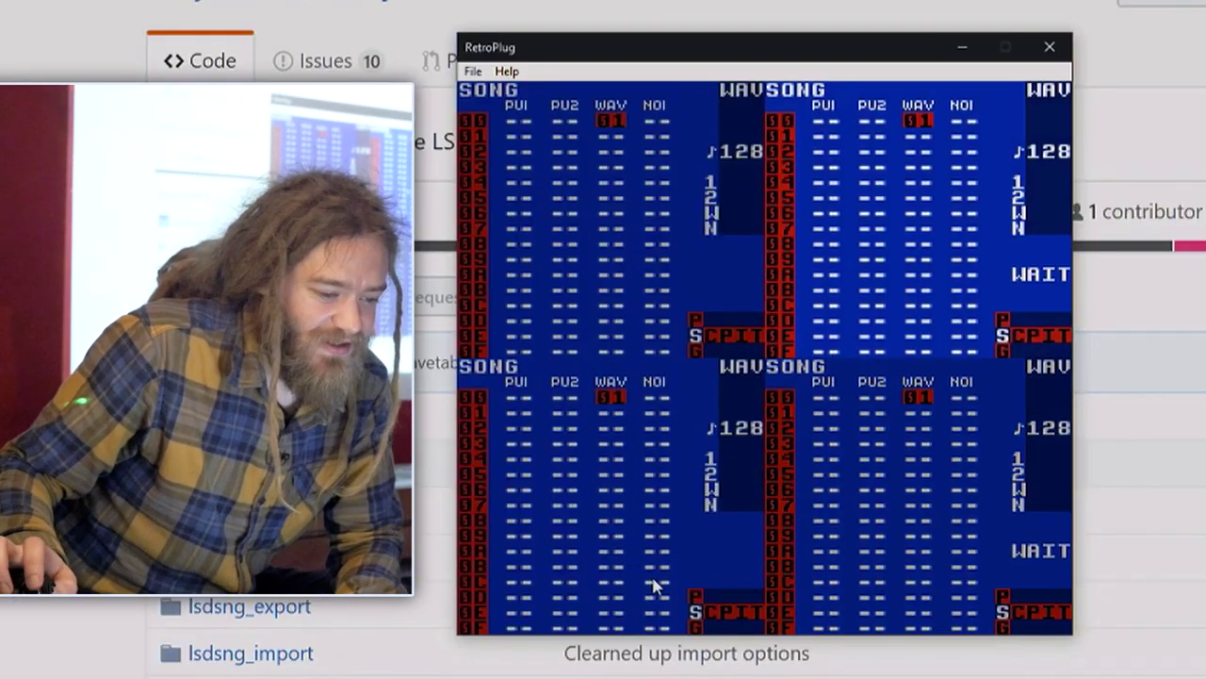
Start song playback in the lower-left slave instance
left_click(653, 576)
key("Return")
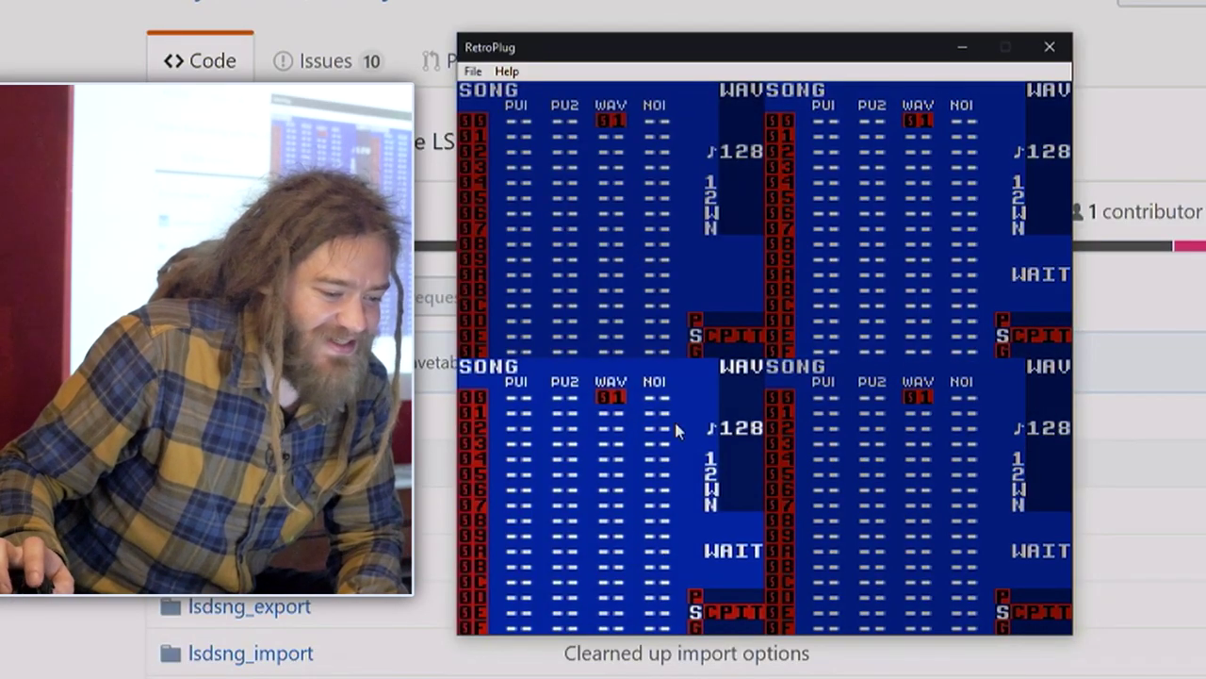
Set the sync mode to MASTER on the project screen of the upper-left instance
left_click(634, 234)
key("ctrl+Up")
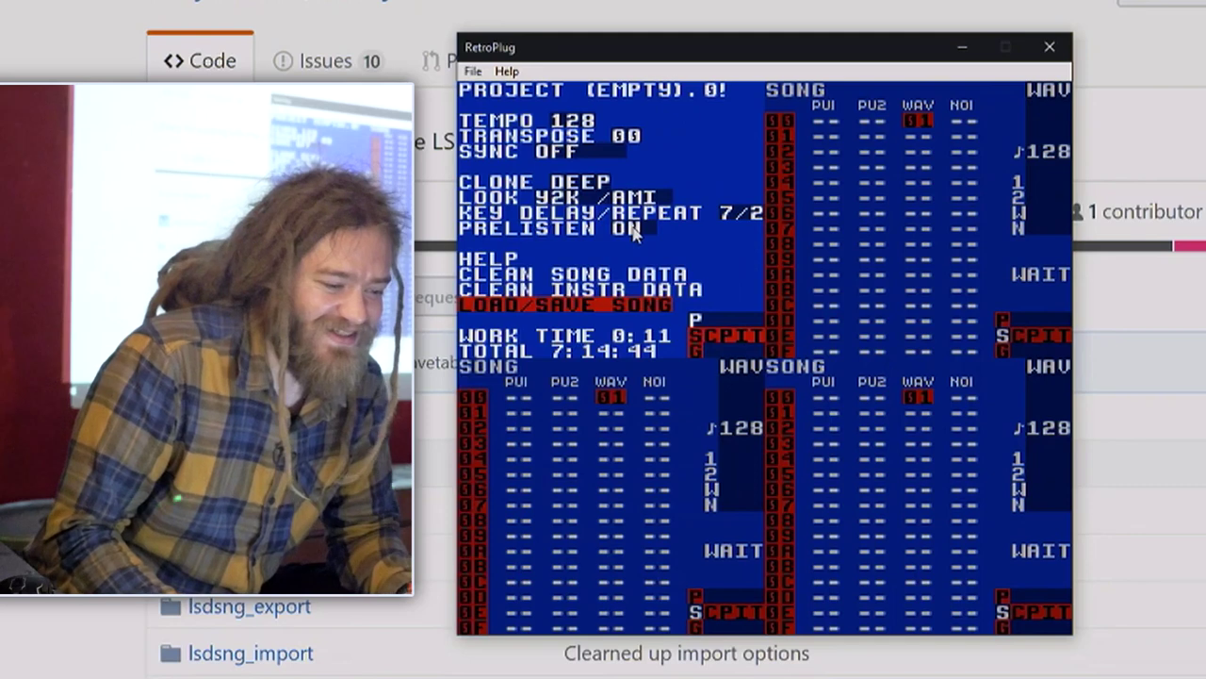
key("Up")
key("Up")
key("Up")
key("Up")
key("Up")
key("Up")
key("Up")
key("Up")
key("Up")
key("Down")
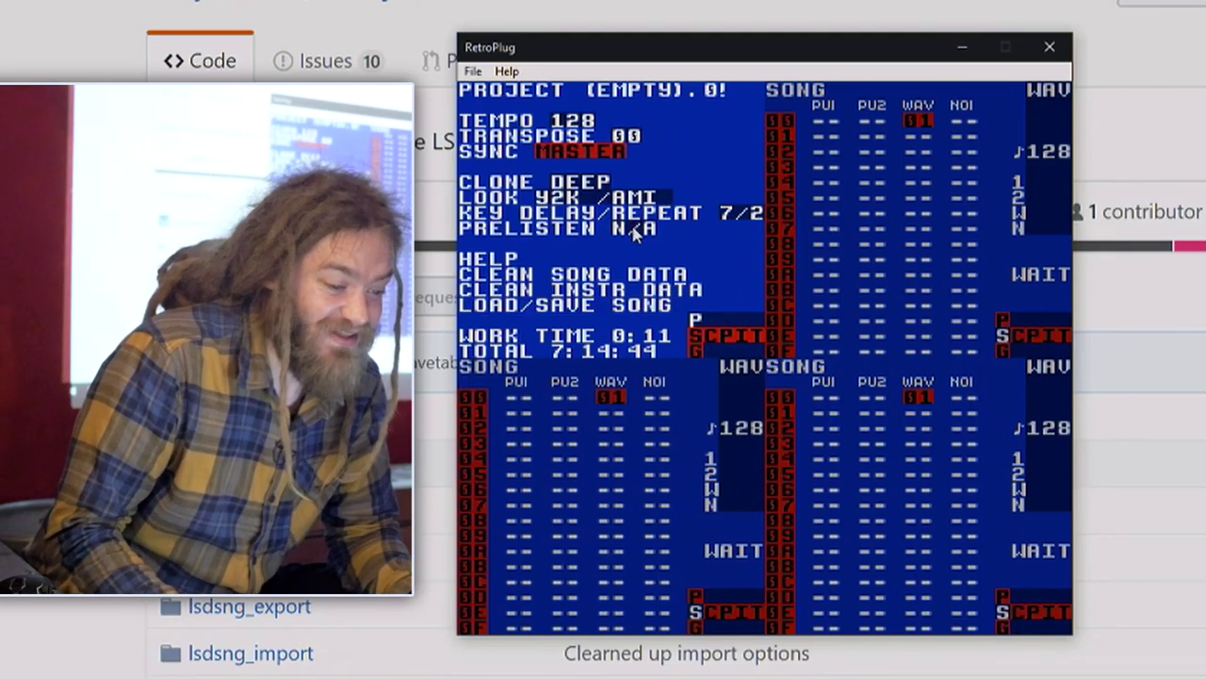
Return the upper-left master instance to the song screen and start, stop and restart playback across the linked instances
key("ctrl+Down")
key("Return")
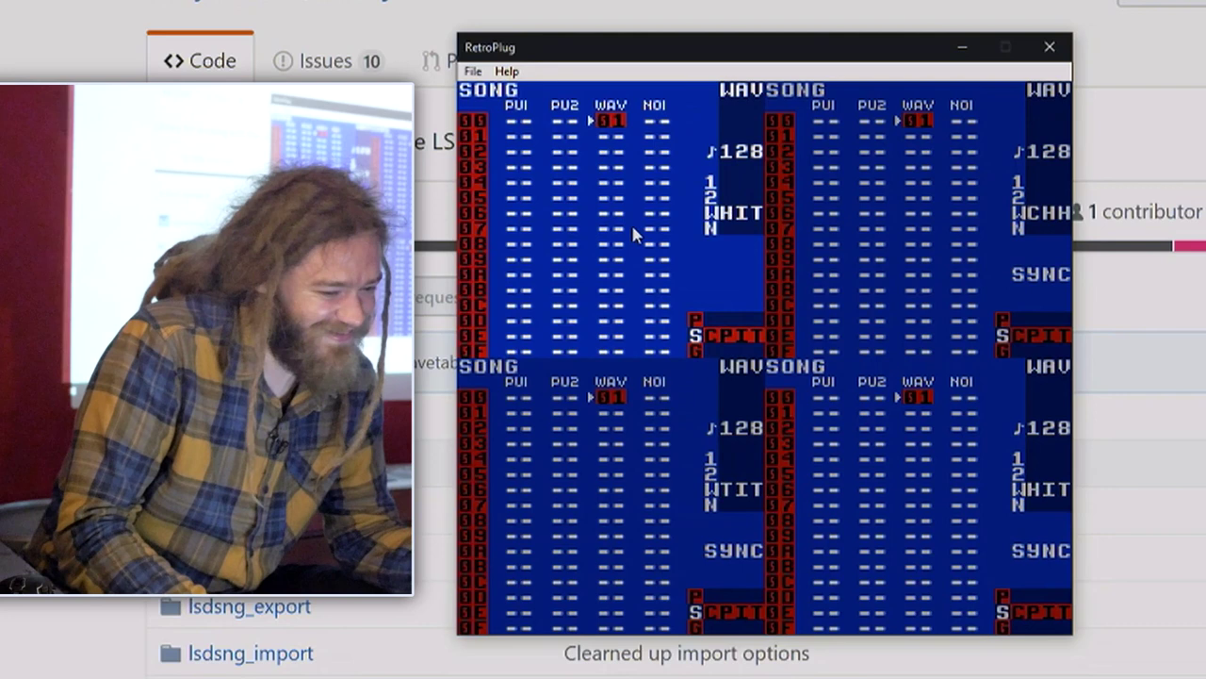
key("Return")
key("Return")
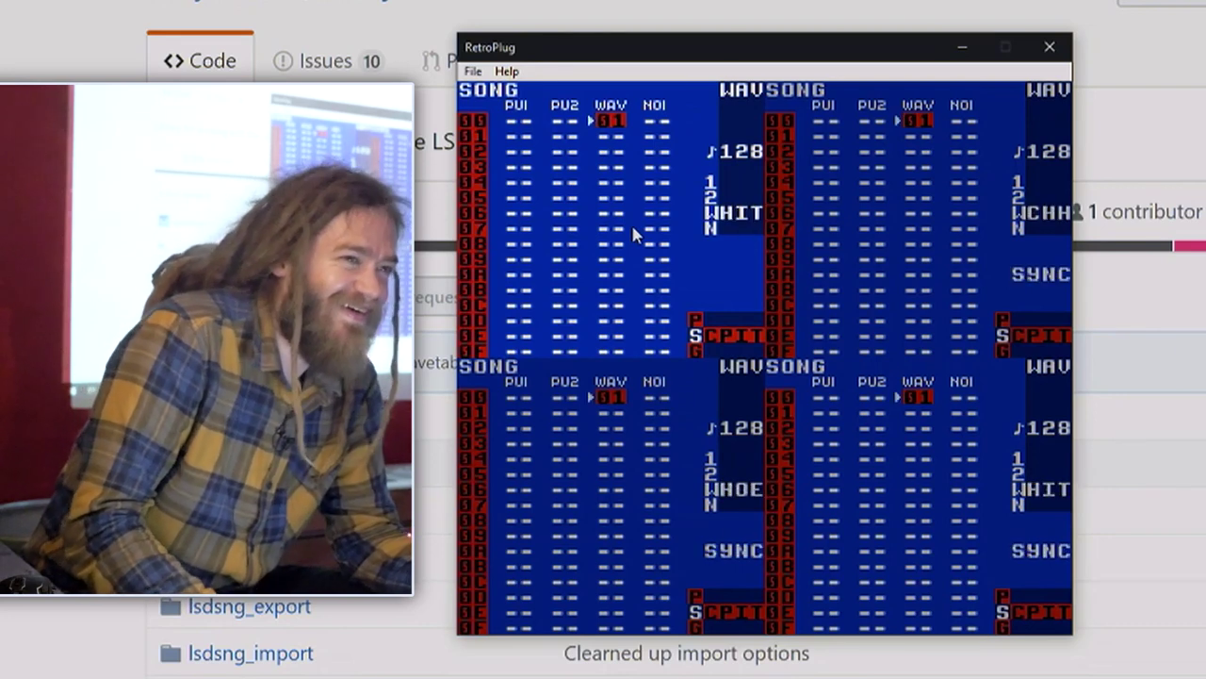
key("Return")
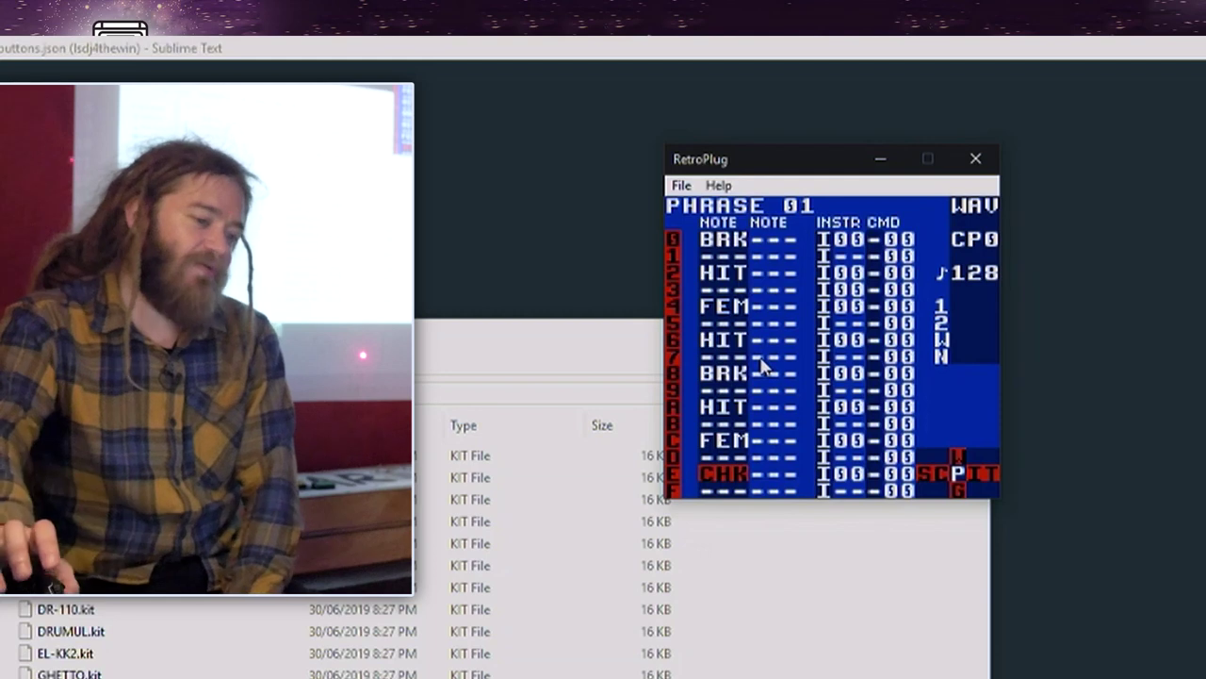
Reposition the RetroPlug window, add a duplicate of the current LSDj instance, and switch between the two instances
left_click_drag(769, 172, 534, 174)
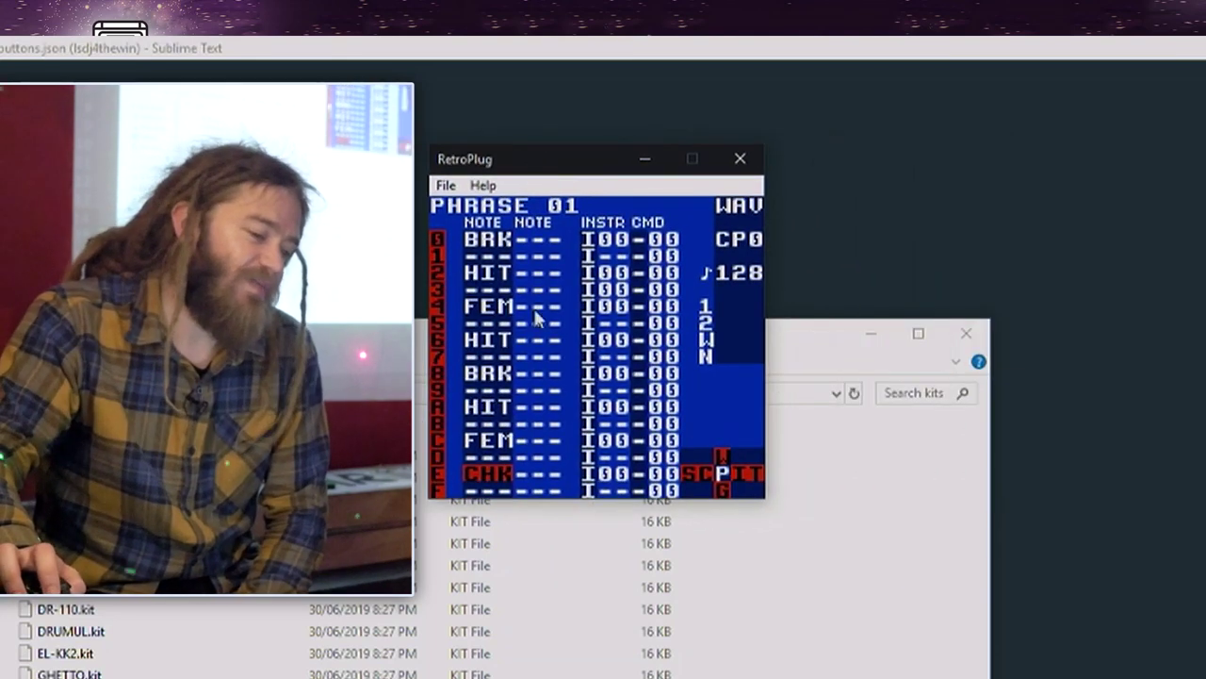
right_click(638, 325)
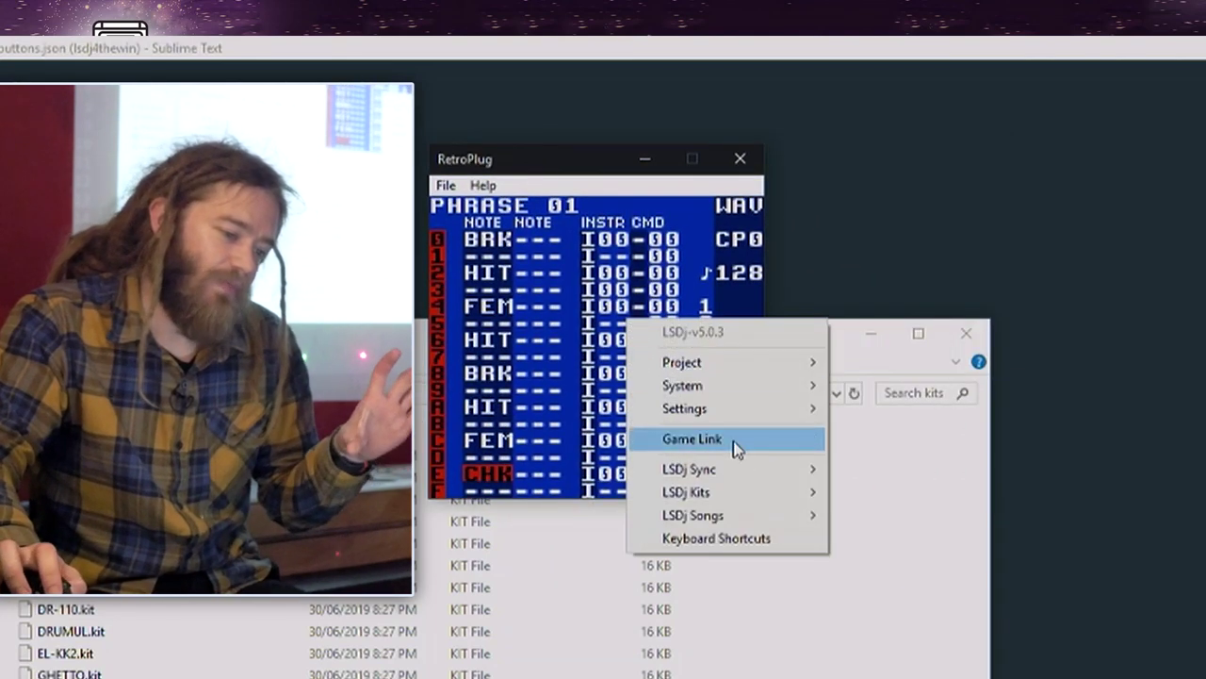
mouse_move(754, 364)
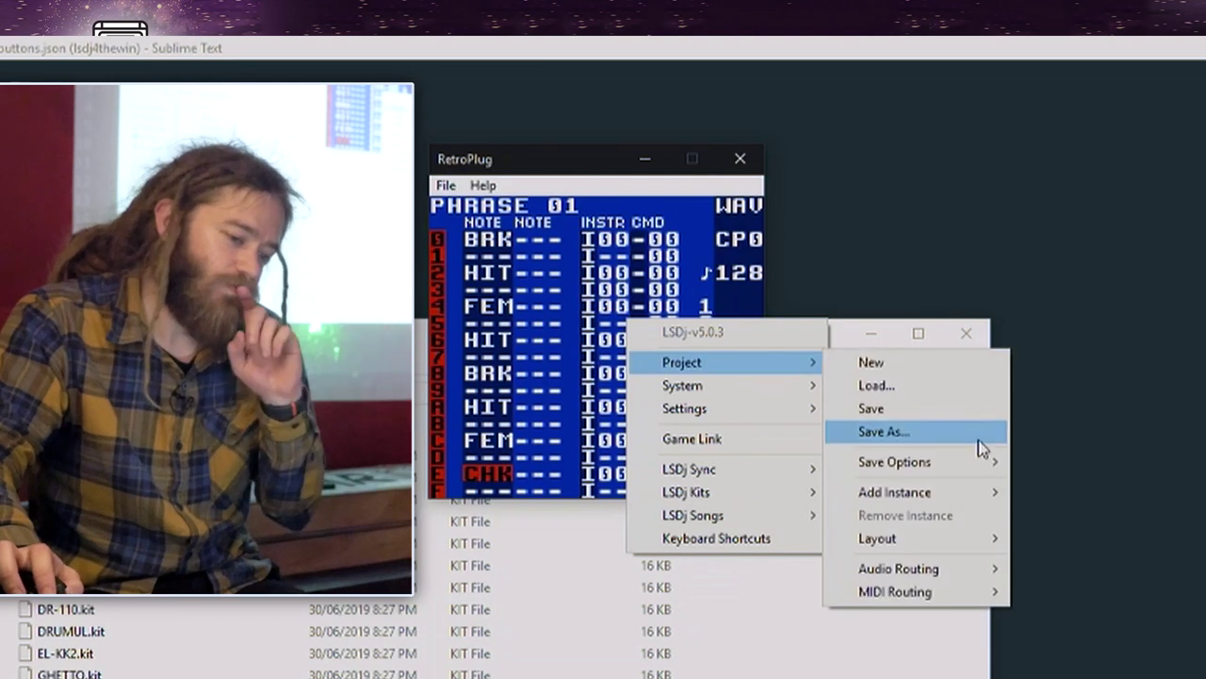
mouse_move(959, 493)
left_click(1067, 538)
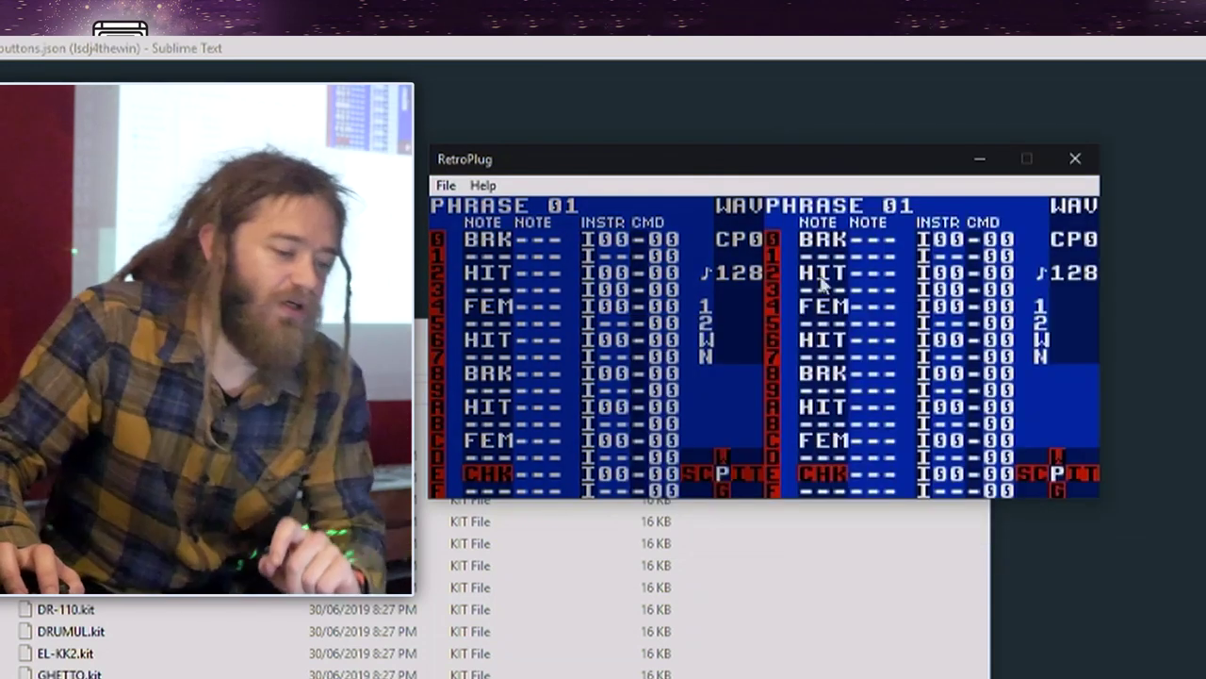
left_click(695, 270)
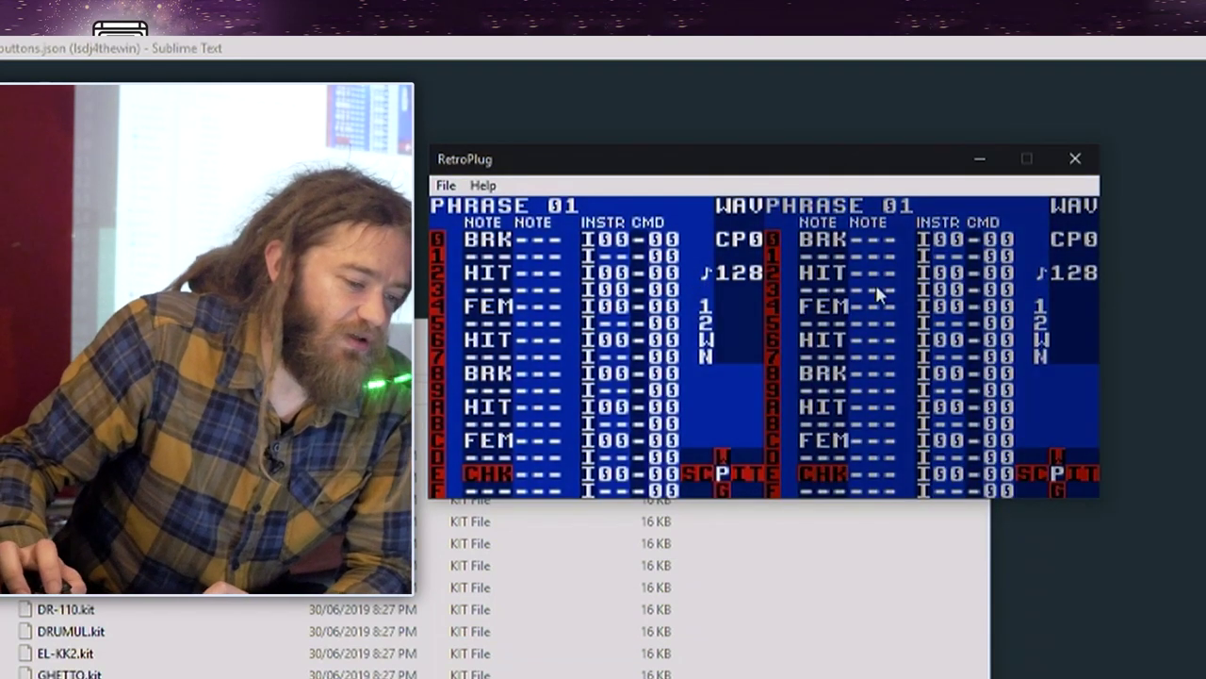
left_click(934, 292)
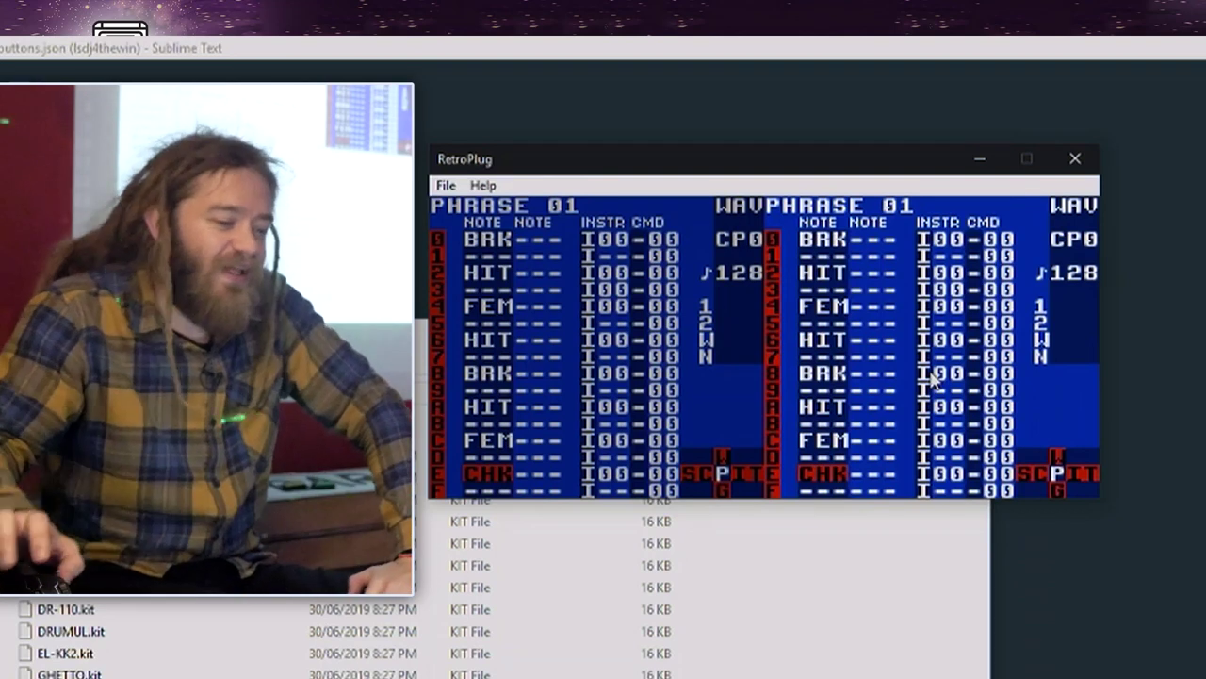
Review the first instance's LSDj kit list without changing a kit
right_click(554, 302)
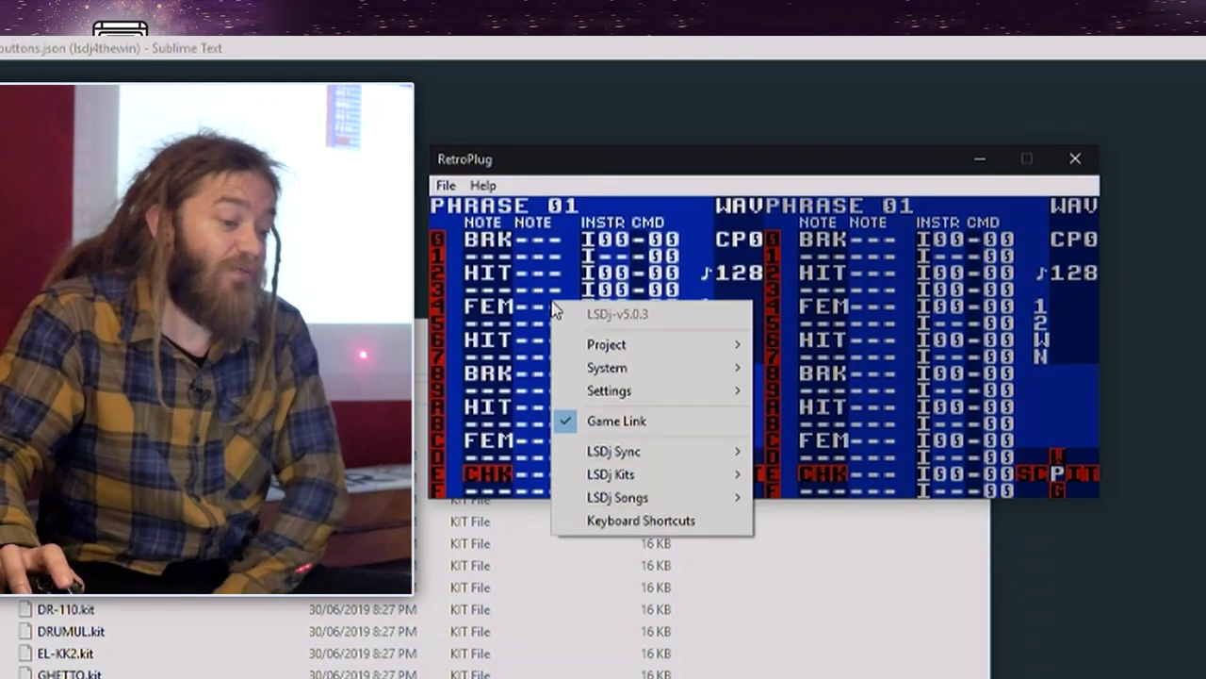
mouse_move(659, 348)
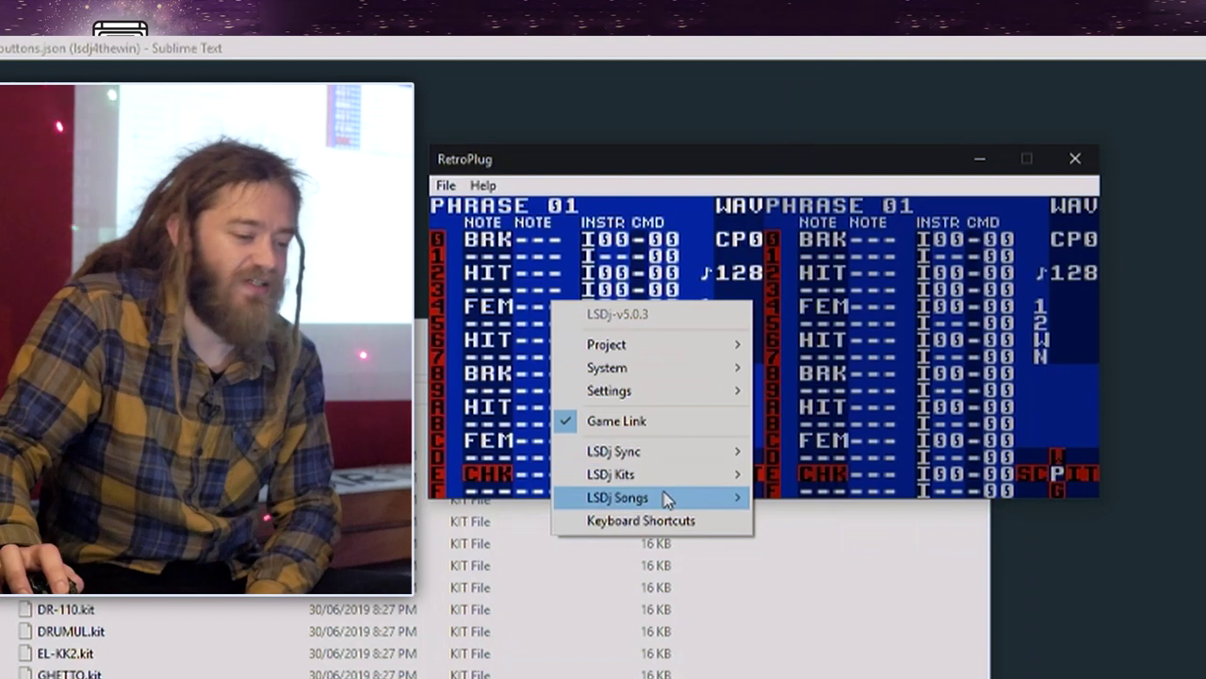
mouse_move(672, 484)
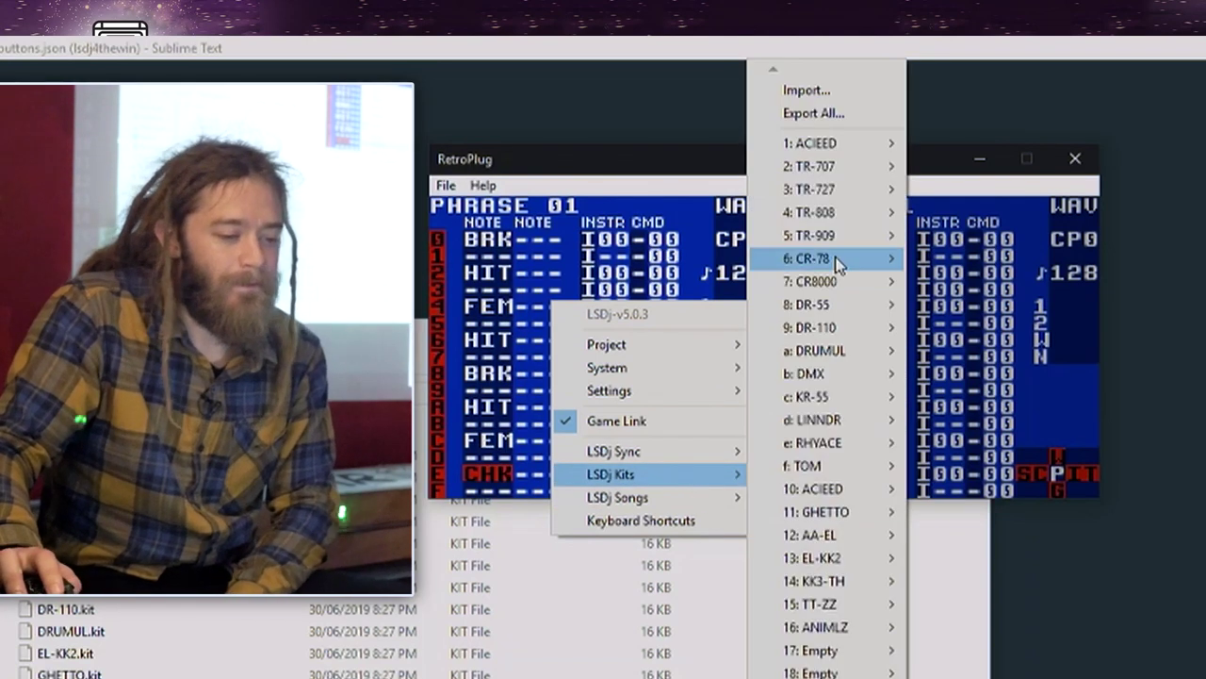
left_click(687, 284)
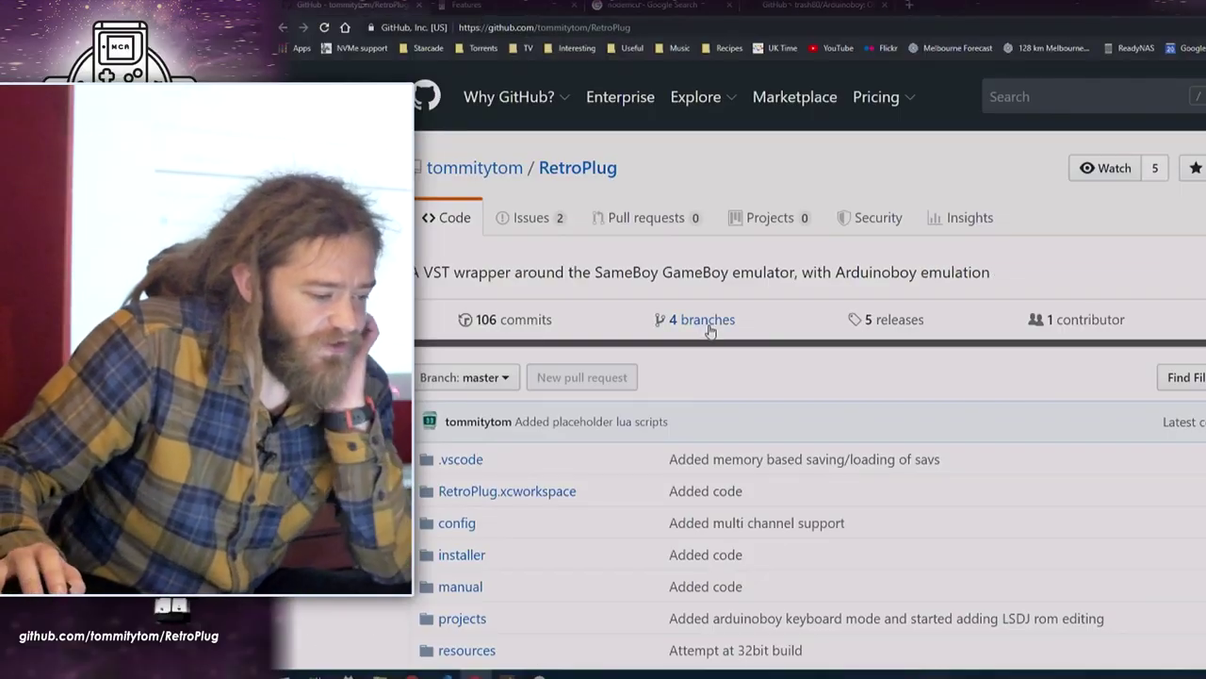
Skim the README on RetroPlug's GitHub page from the feature list through usage, multiple instances and MIDI routing to the Roadmap
scroll(707, 326, "down", 15)
scroll(698, 327, "up", 2)
scroll(699, 325, "down", 2)
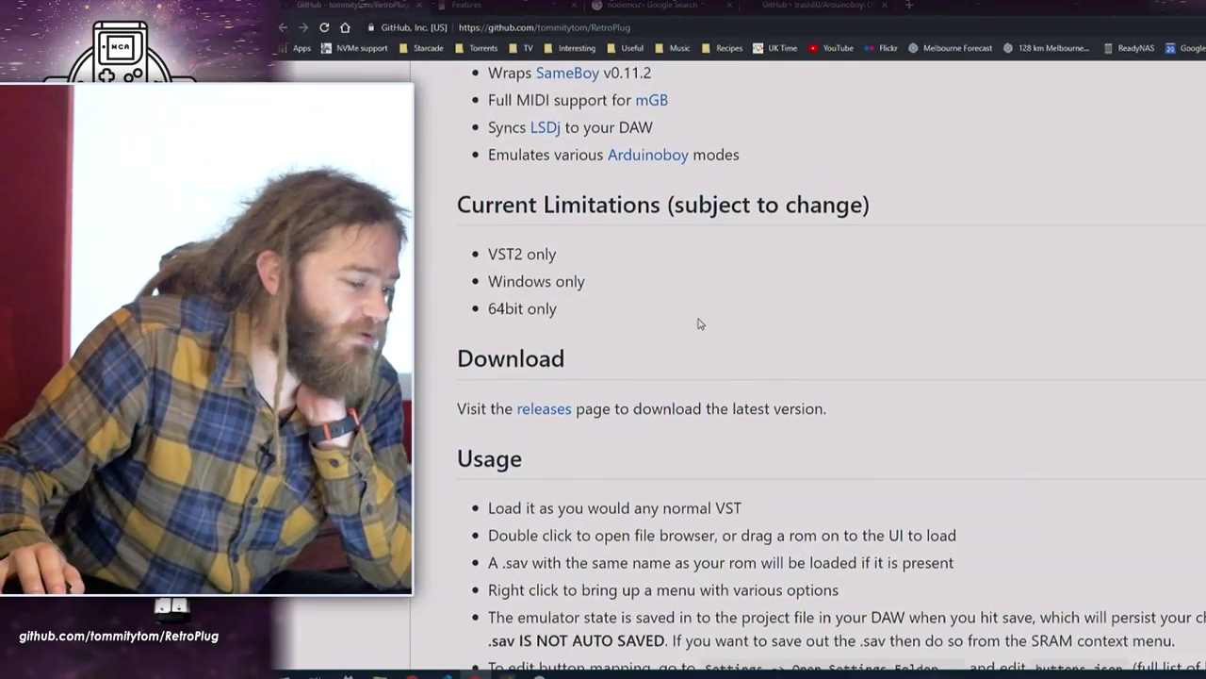
scroll(663, 229, "up", 5)
scroll(695, 234, "down", 1)
scroll(693, 233, "down", 12)
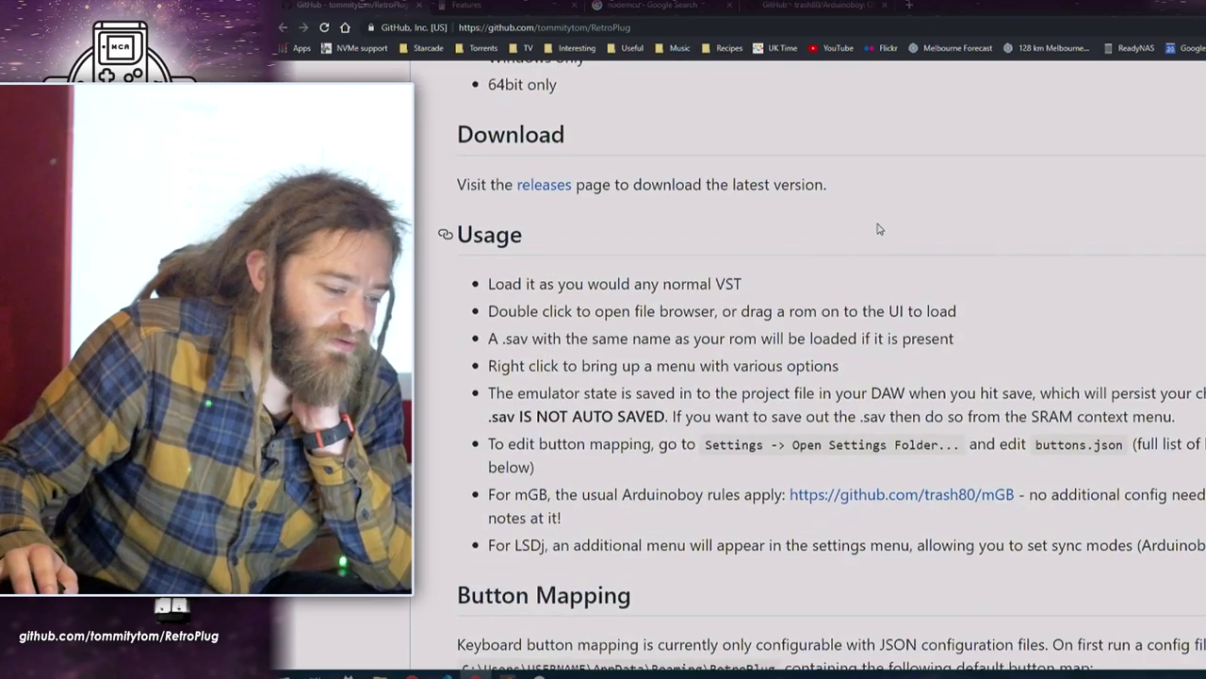
scroll(841, 233, "down", 6)
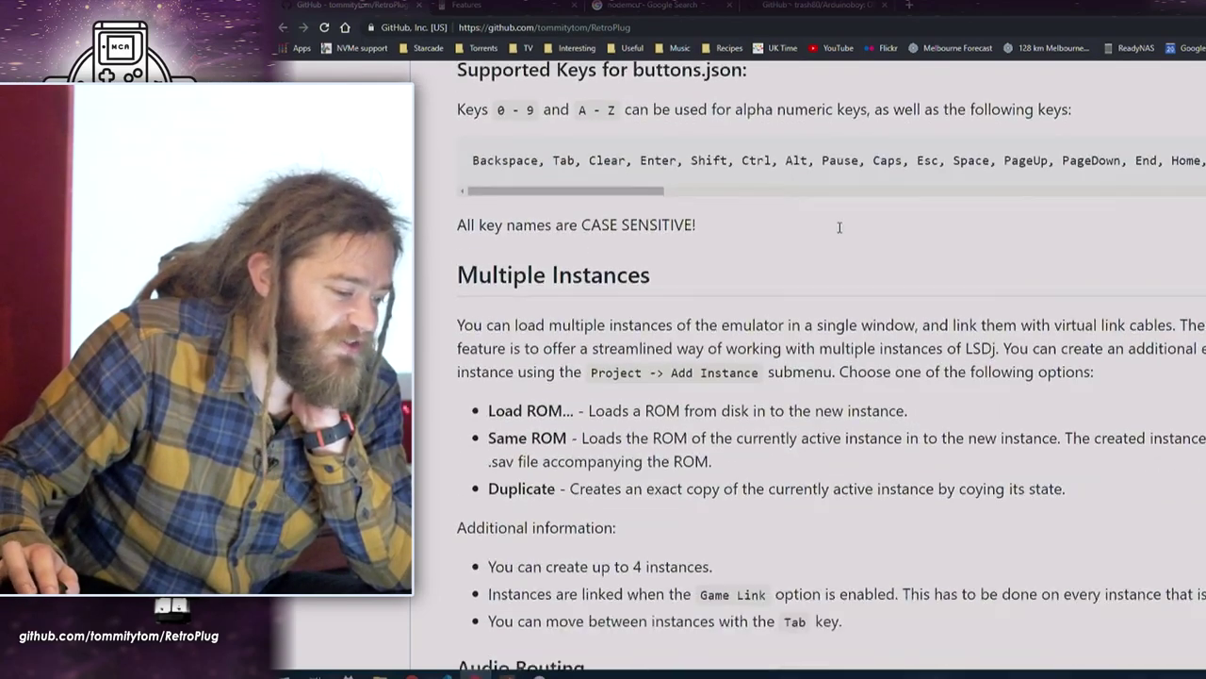
scroll(754, 241, "up", 3)
scroll(703, 245, "down", 5)
scroll(703, 245, "down", 12)
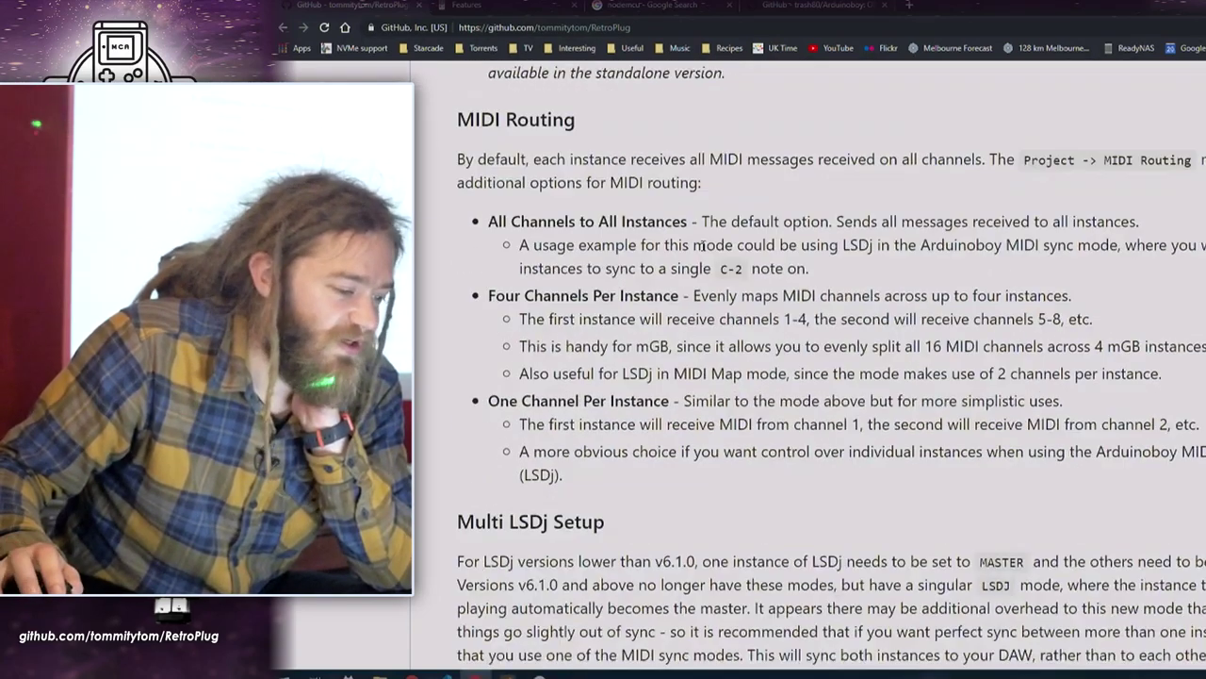
scroll(702, 247, "down", 6)
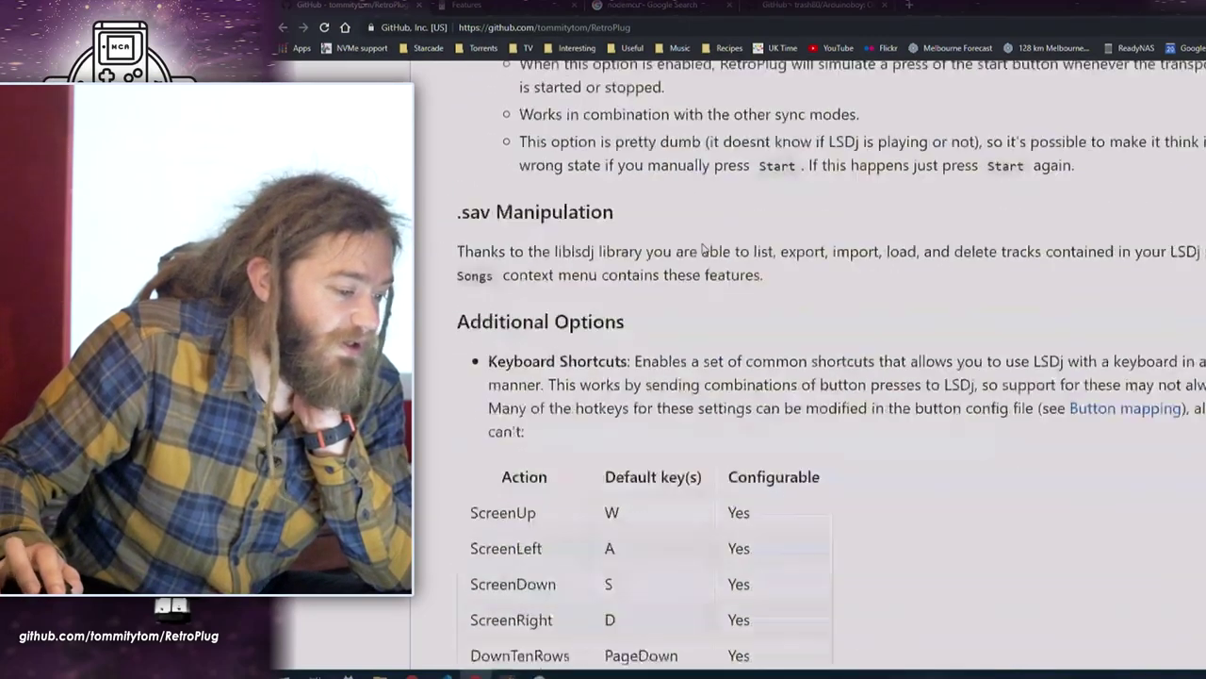
scroll(703, 249, "up", 5)
scroll(703, 249, "down", 15)
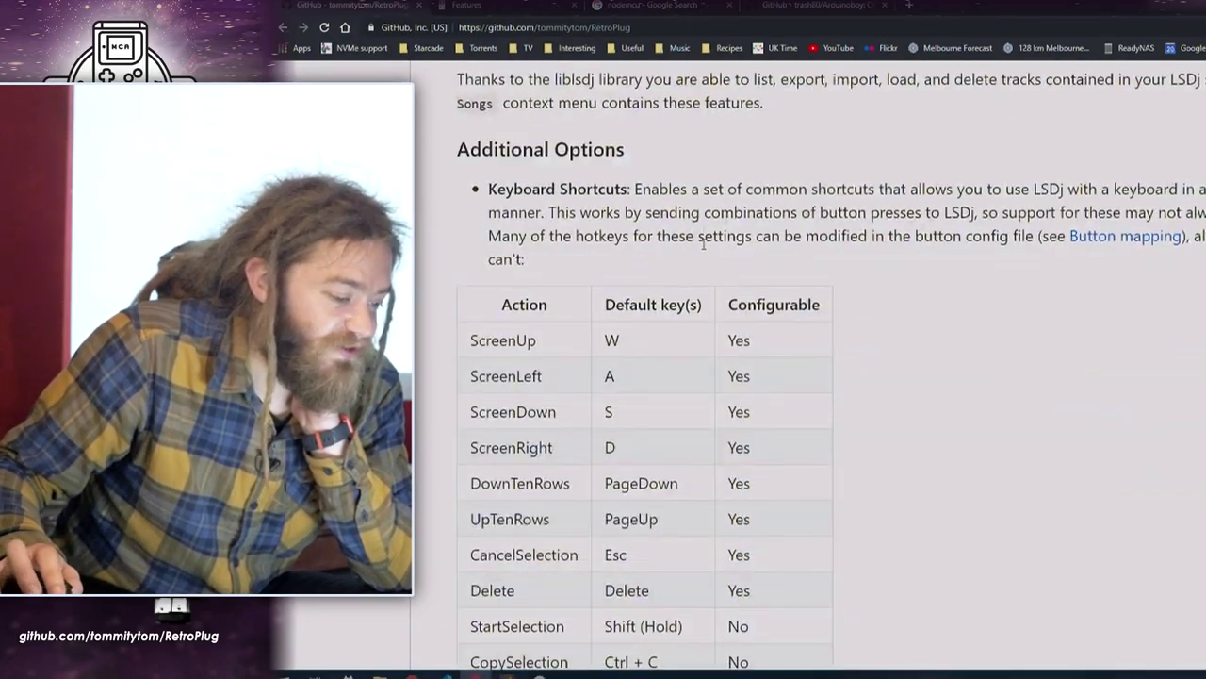
scroll(702, 249, "up", 1)
scroll(703, 249, "up", 1)
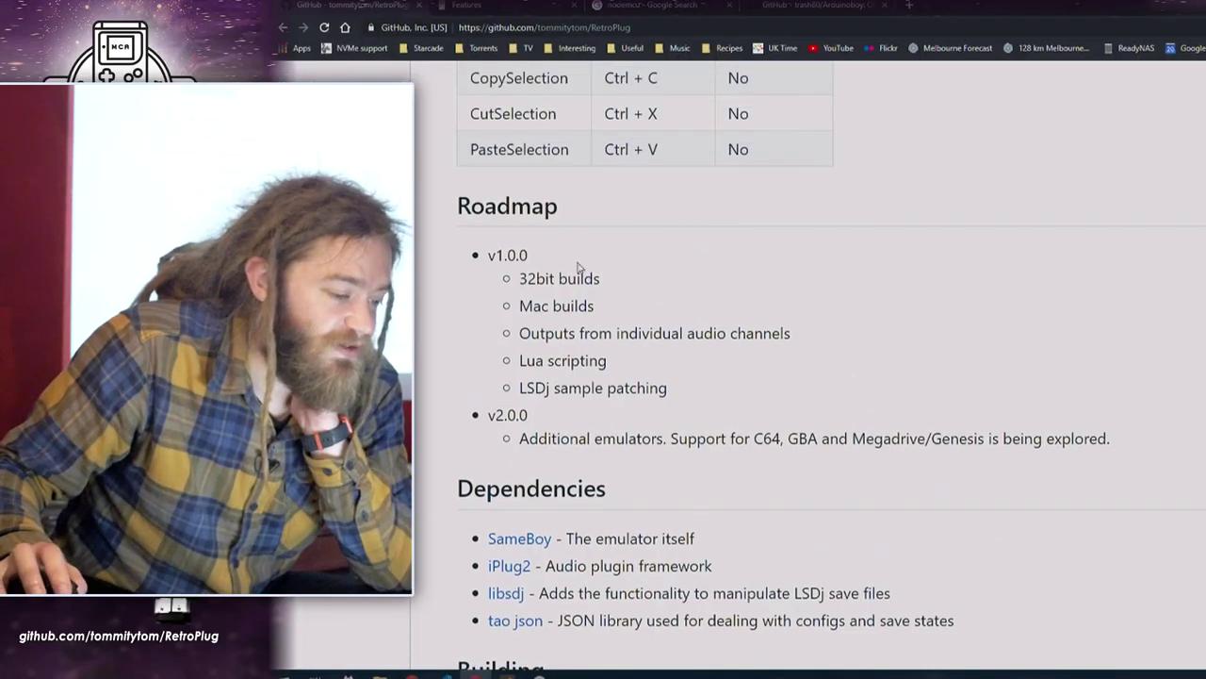
Highlight the 32bit builds and Mac builds entries, and point out LSDj sample patching in the v1.0.0 roadmap
left_click_drag(520, 280, 592, 301)
left_click(752, 392)
left_click(608, 297)
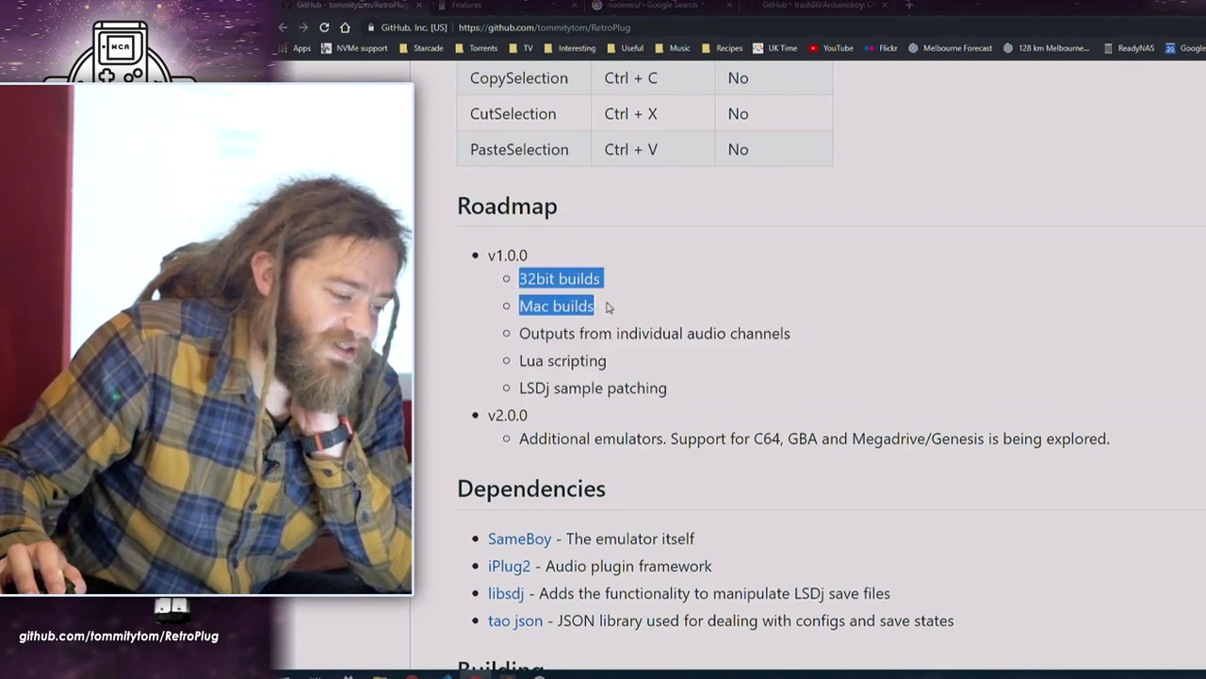
left_click_drag(676, 403, 637, 387)
left_click(541, 389)
left_click(646, 387)
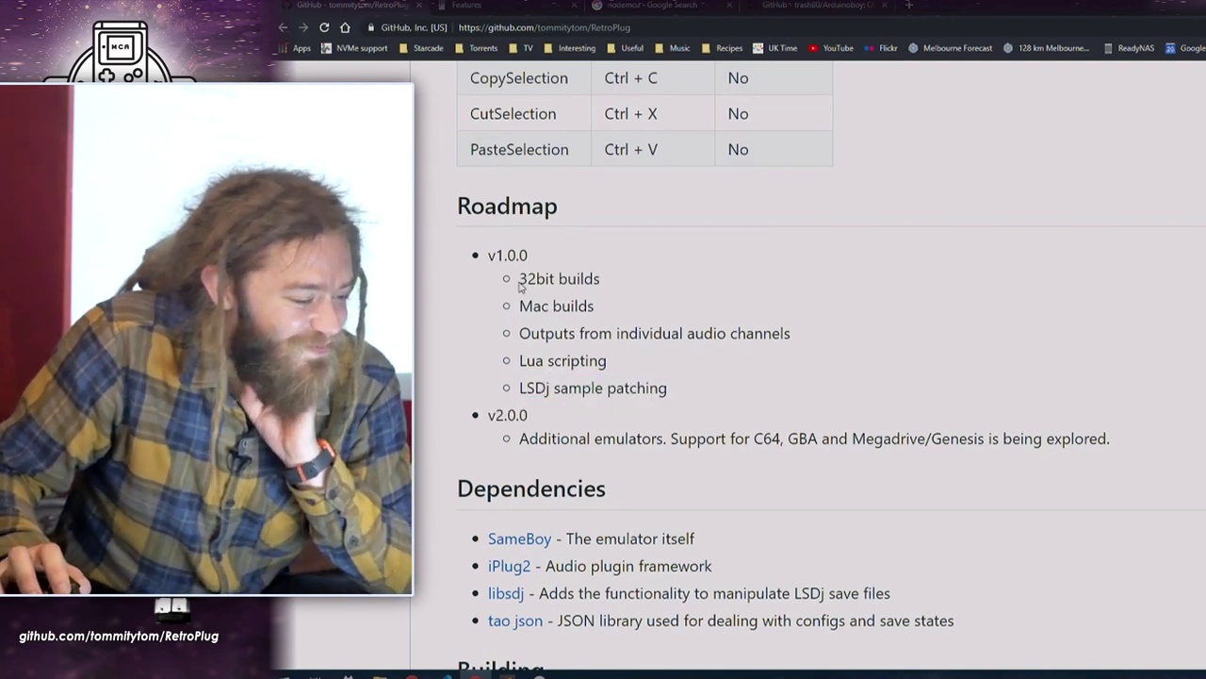
Highlight the Mac builds, individual audio channel outputs and Lua scripting entries in turn in the v1.0.0 roadmap
left_click_drag(519, 305, 625, 308)
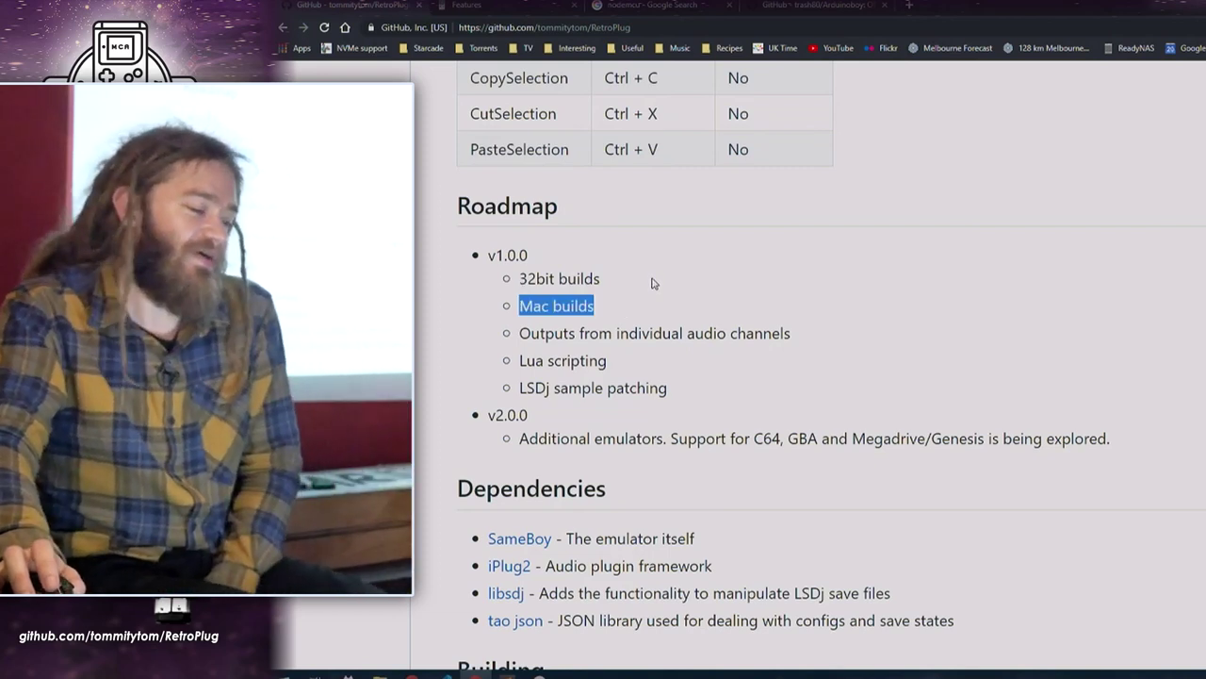
left_click(669, 304)
left_click_drag(519, 333, 849, 329)
left_click(875, 323)
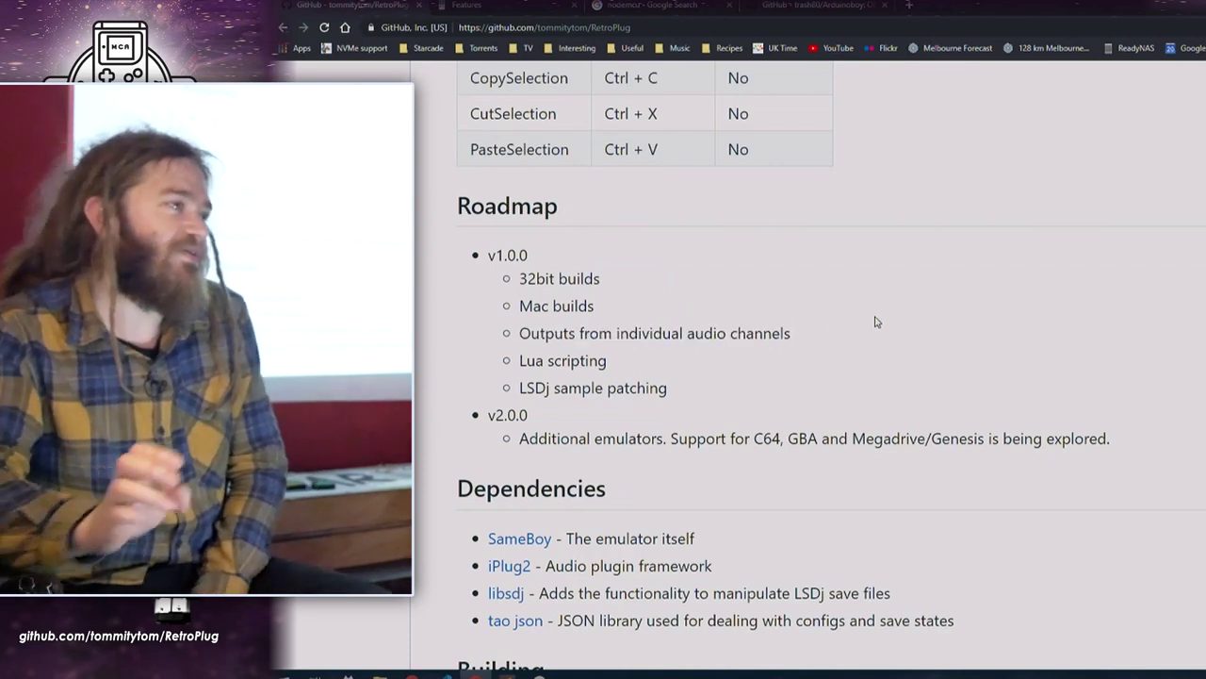
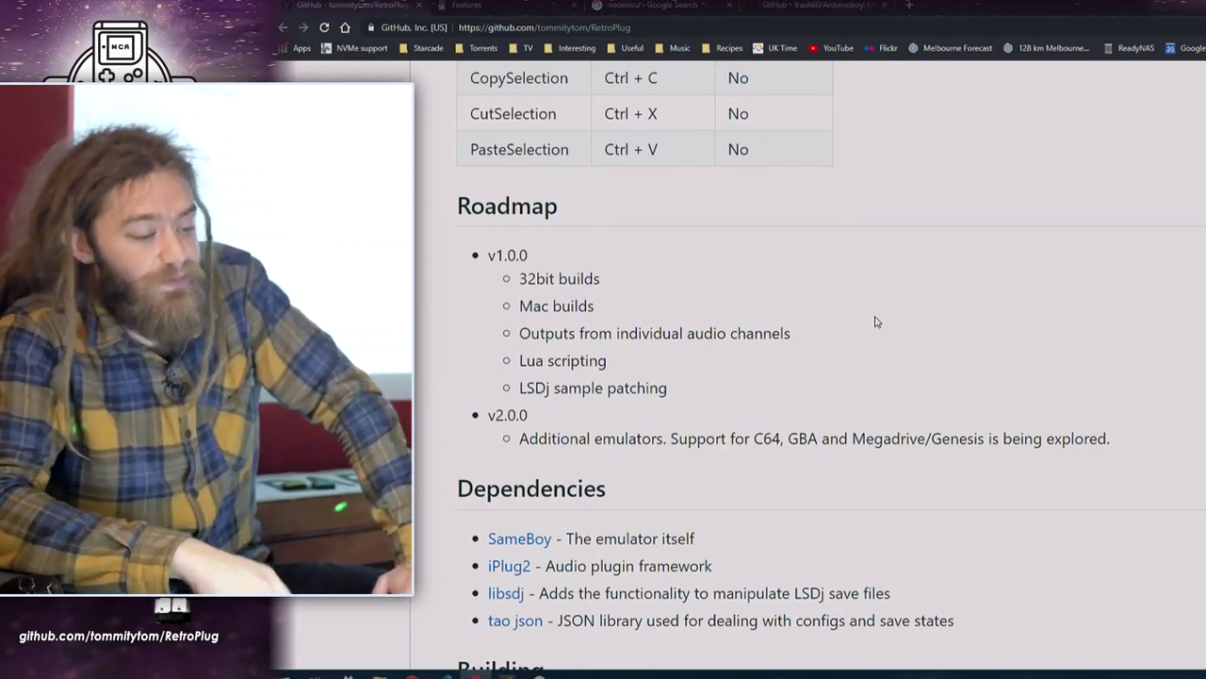
left_click_drag(800, 334, 518, 341)
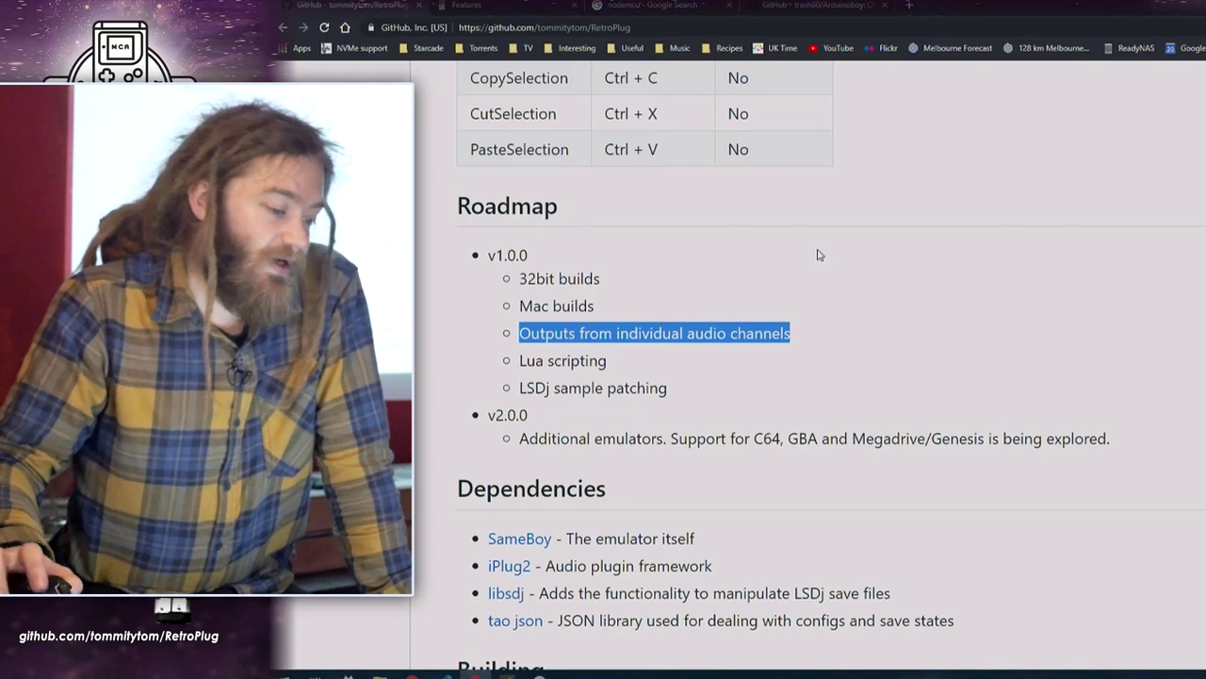
left_click(694, 370)
left_click_drag(631, 309, 516, 306)
left_click_drag(609, 361, 509, 361)
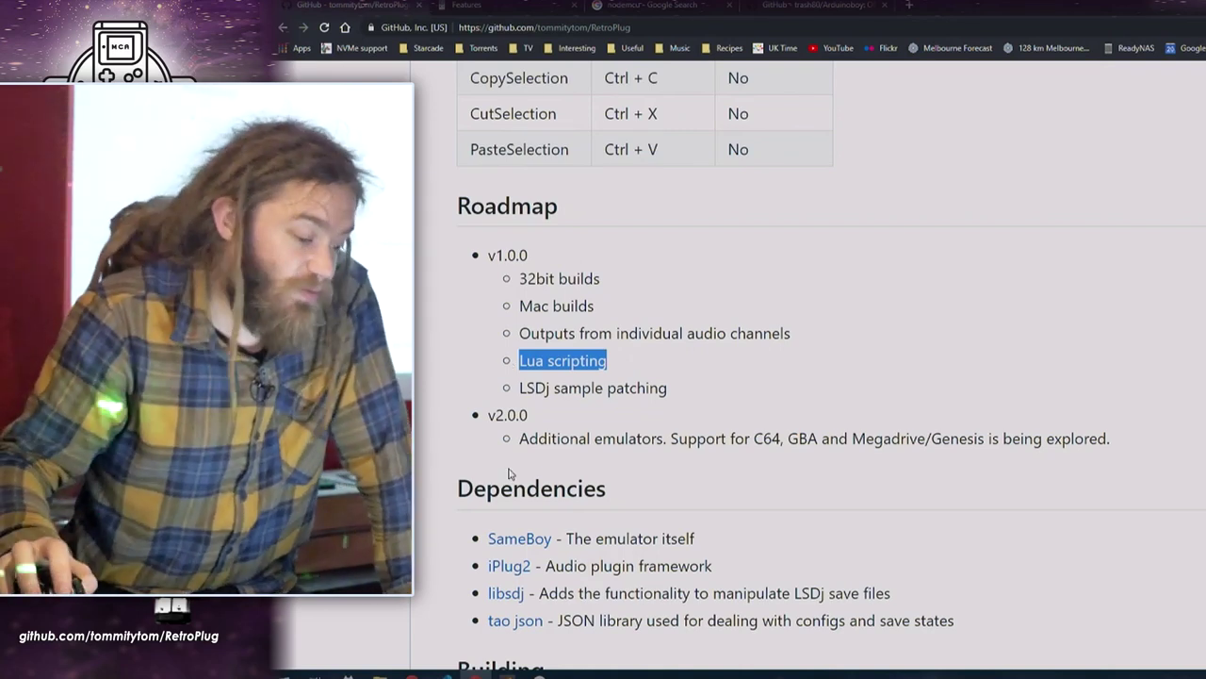
Switch to File Explorer and go up from the kits folder to its parent demo folder
left_click(507, 675)
left_click(470, 37)
left_click(338, 31)
left_click(379, 674)
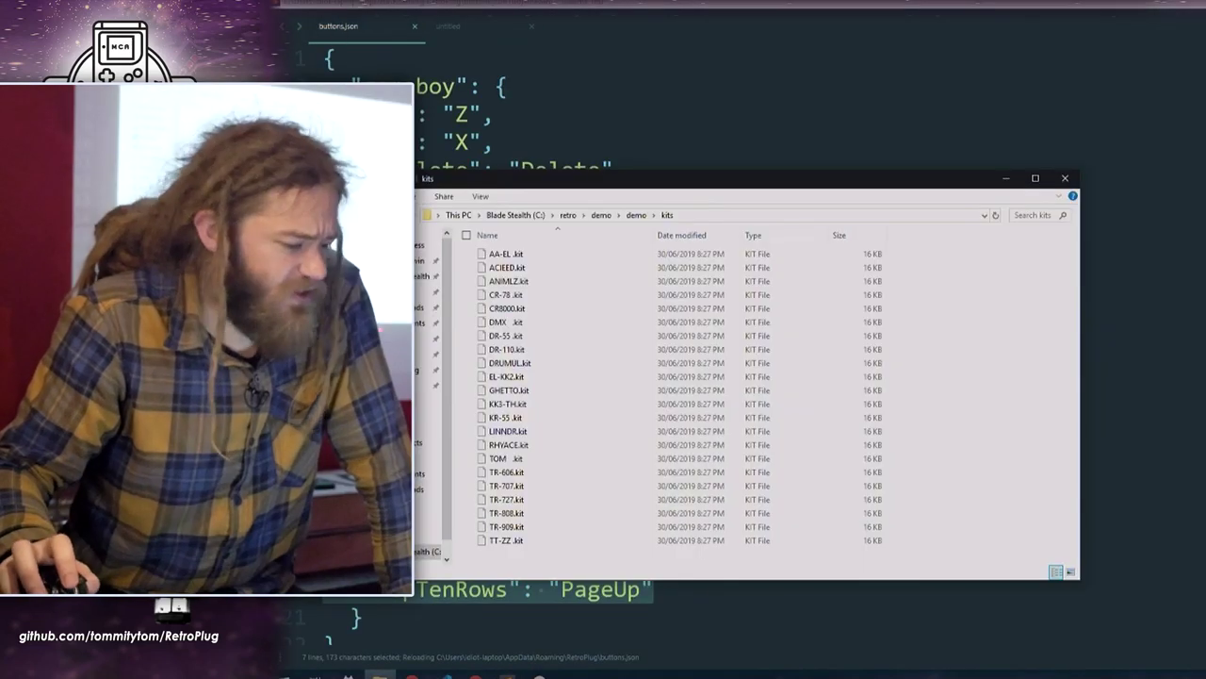
left_click(637, 215)
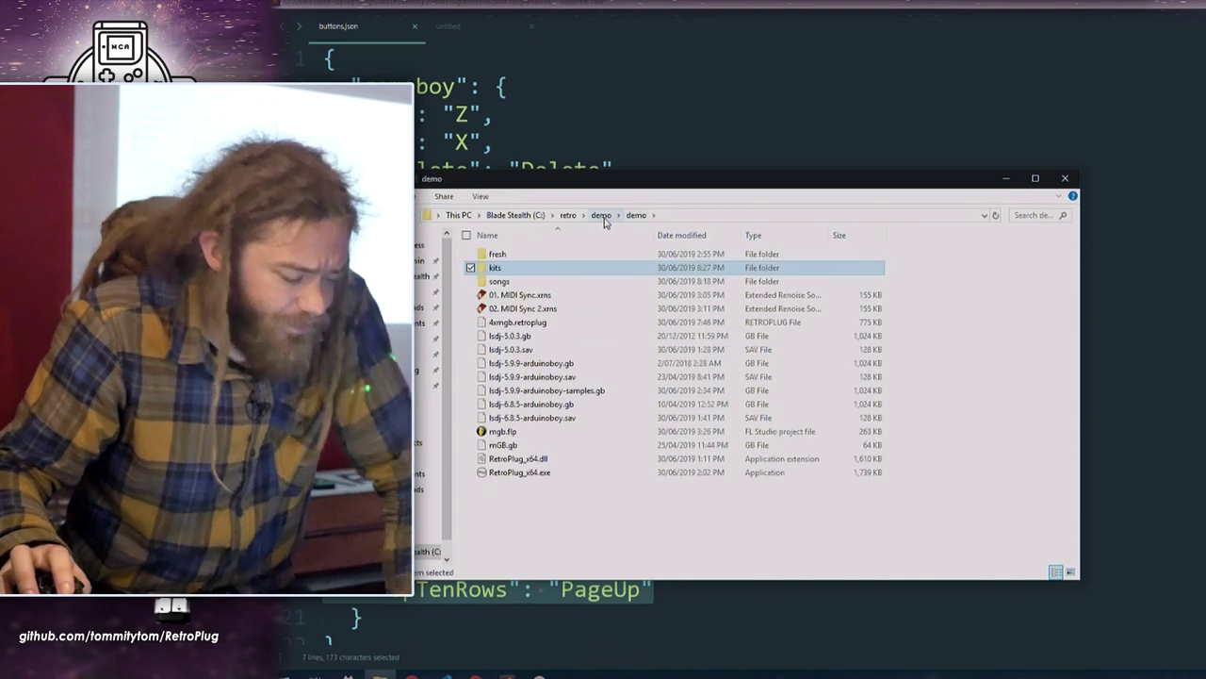
Switch to Visual Studio Code and open midisyncarduinoboy.lua to examine the MIDI sync Lua script
left_click(444, 675)
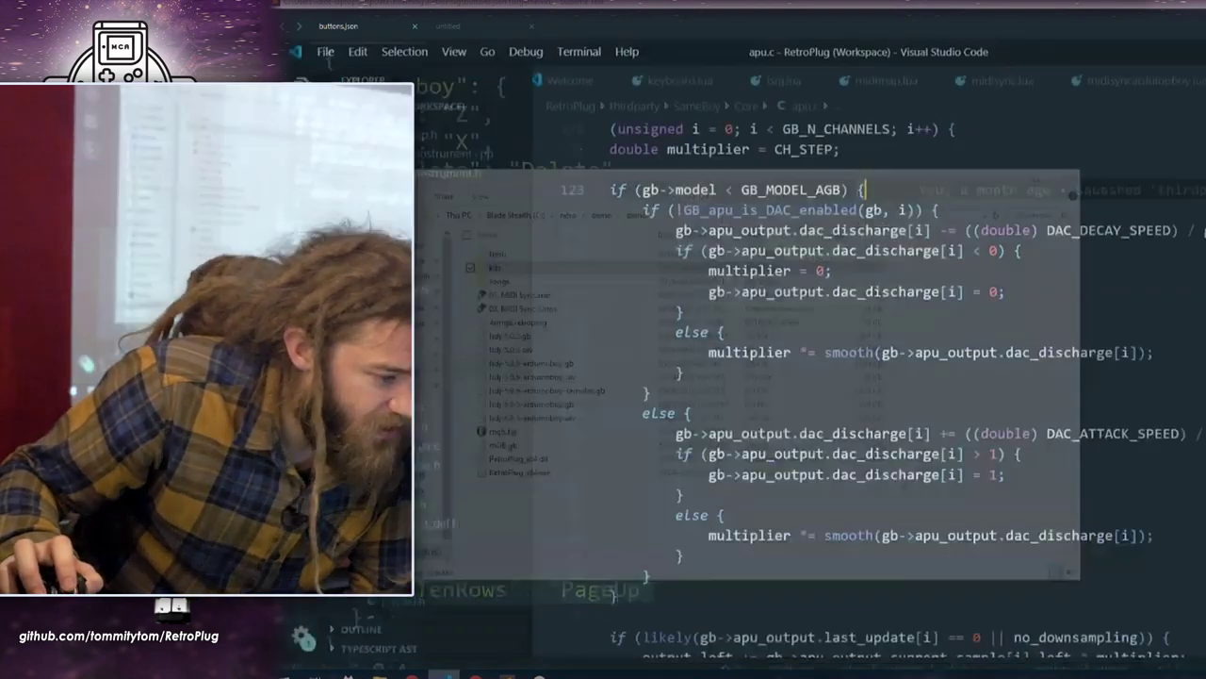
left_click(698, 346)
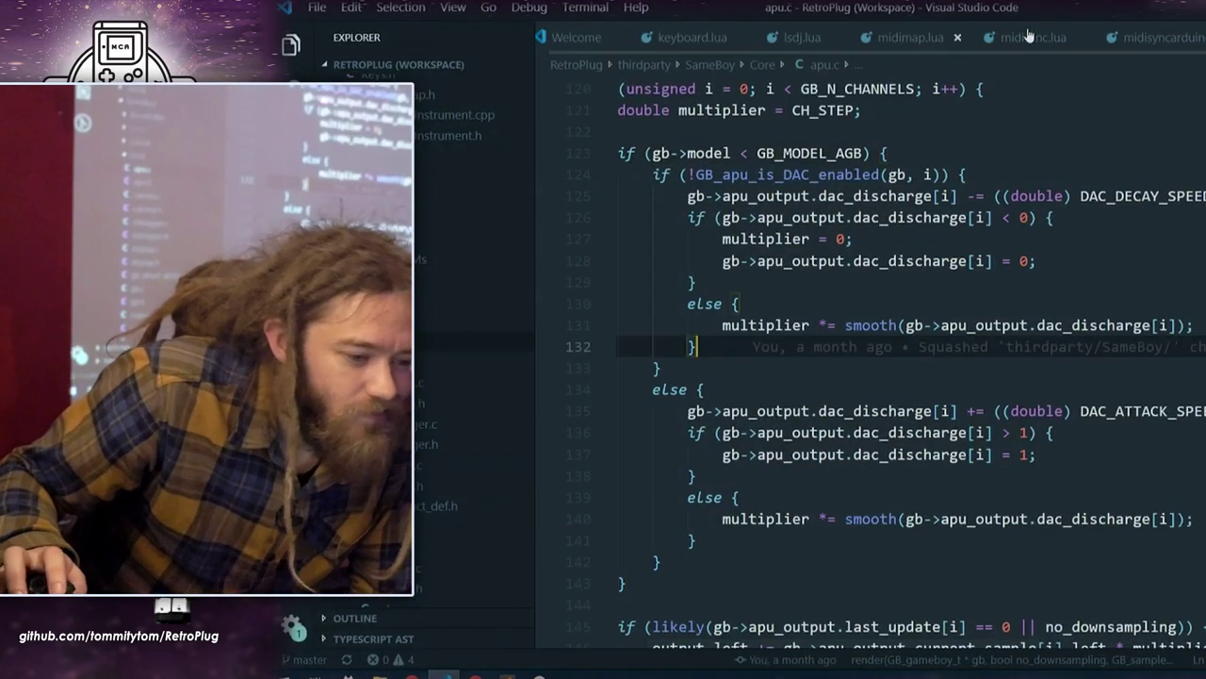
left_click(1156, 37)
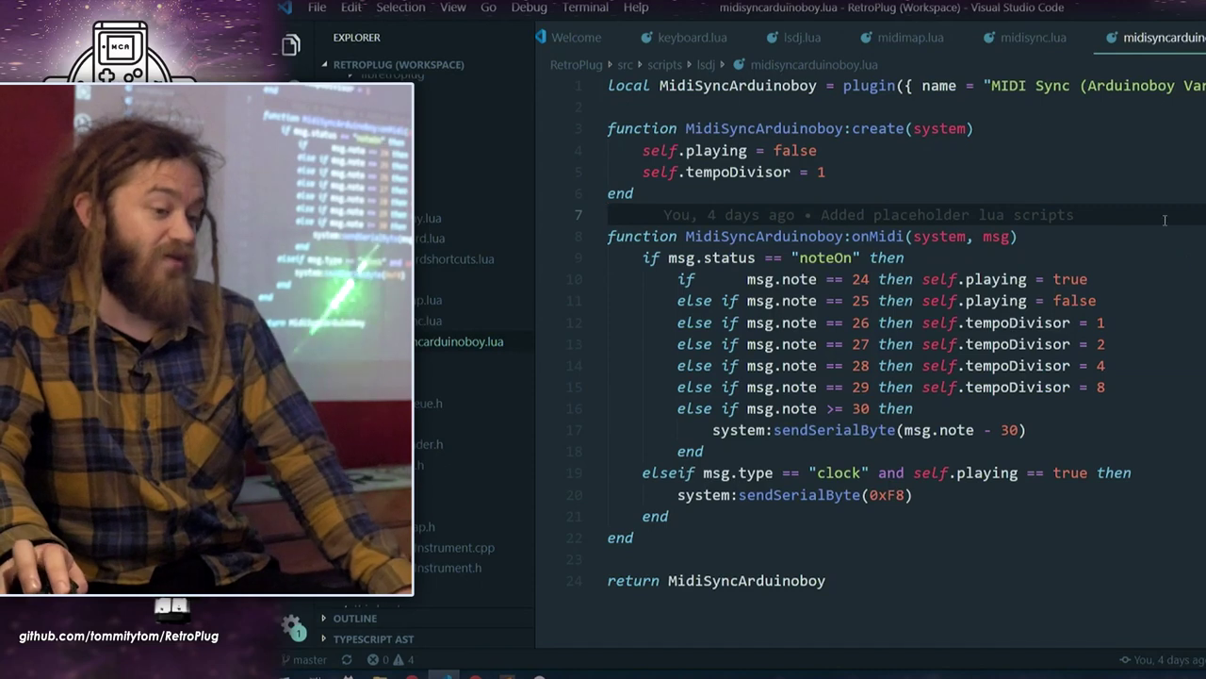
left_click(1028, 105)
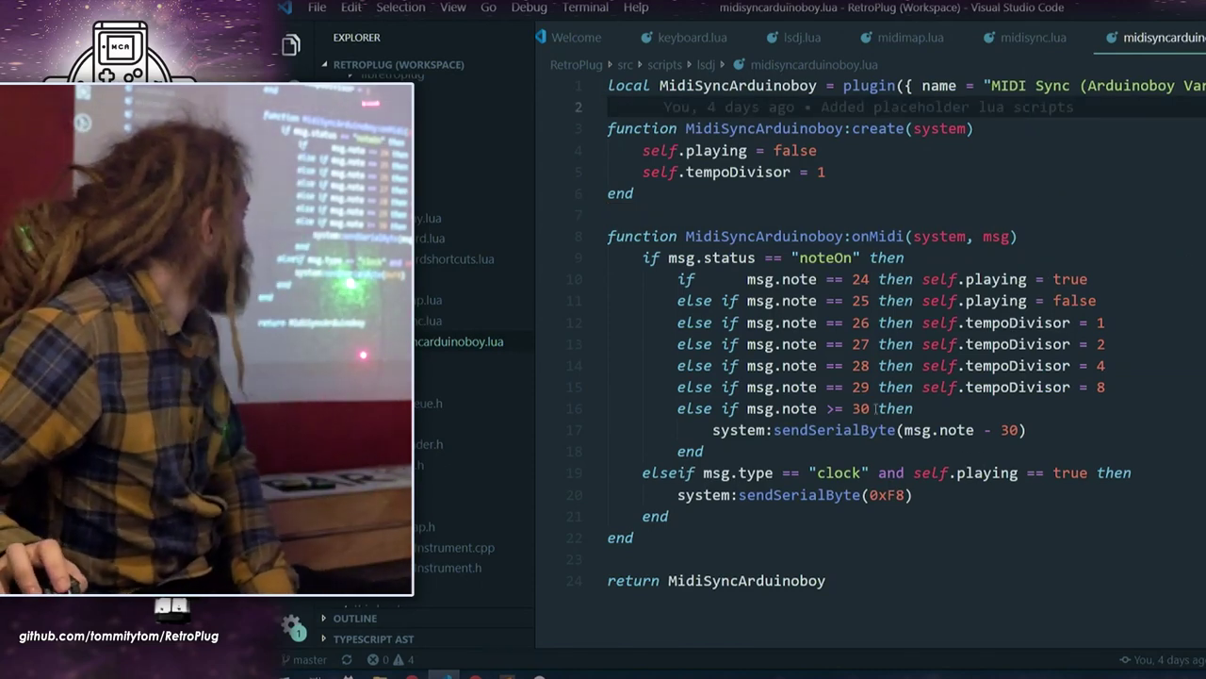
Examine the onMidi function in midisyncarduinoboy.lua, highlighting the system:sendSerialByte(0xF8) call in the clock branch
left_click(948, 279)
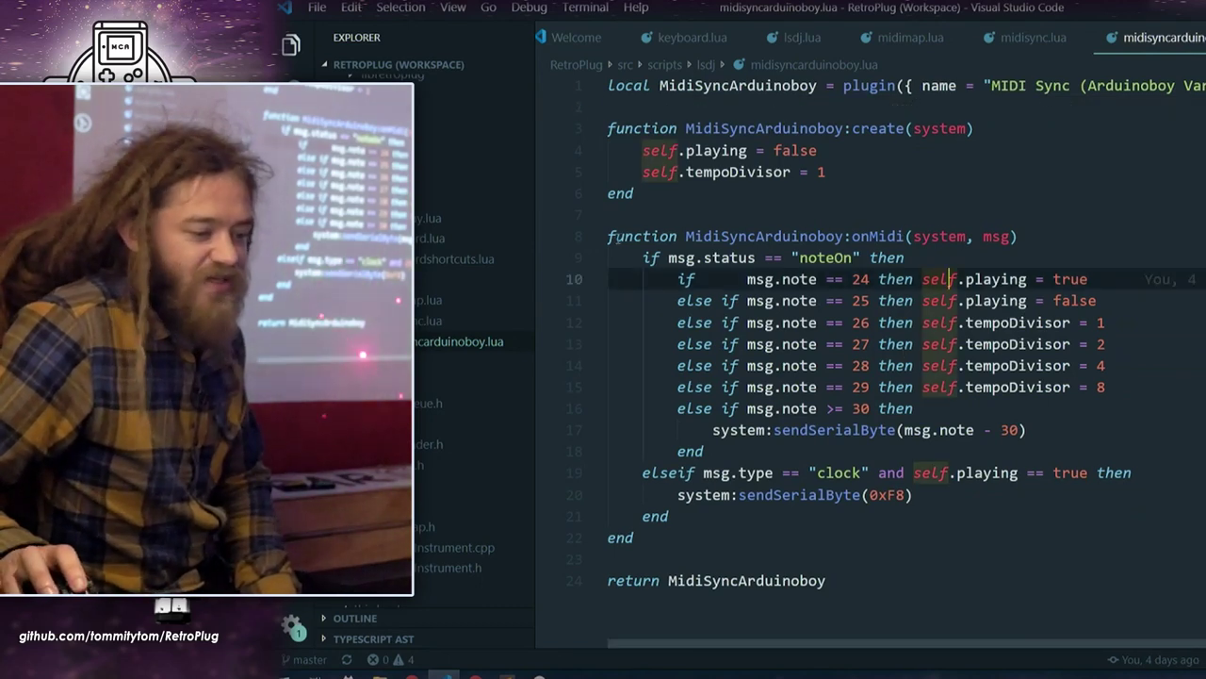
left_click(1057, 234)
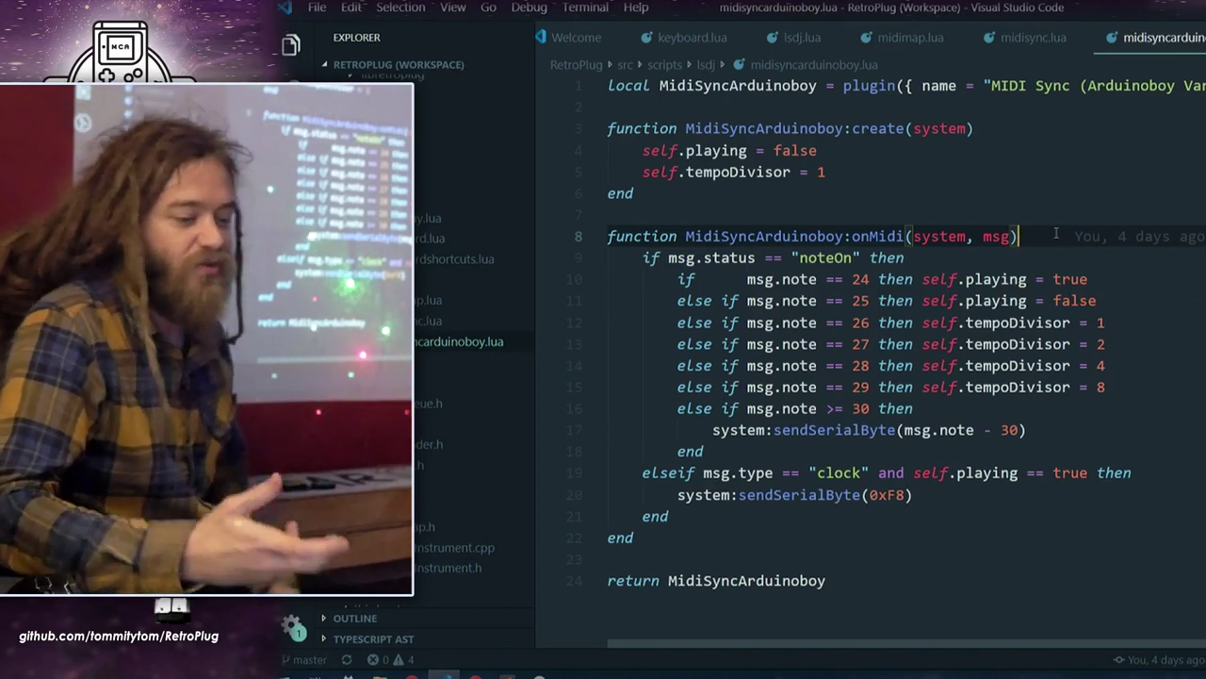
left_click(738, 430)
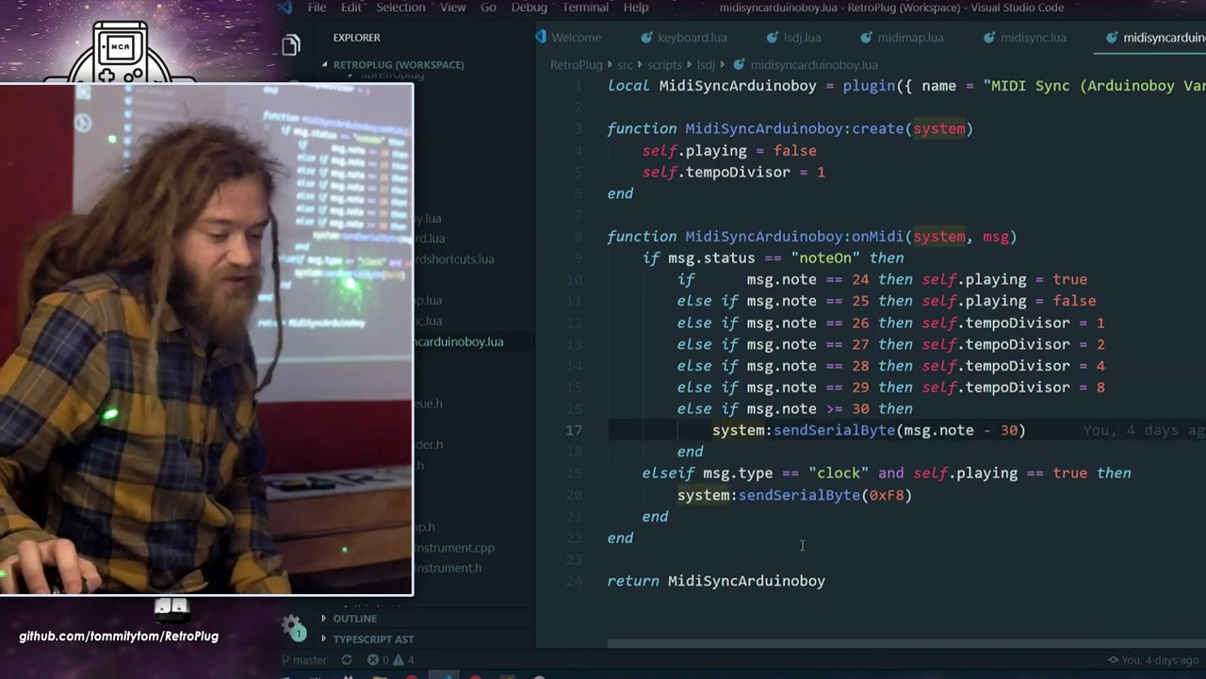
left_click(868, 517)
left_click_drag(937, 495, 695, 495)
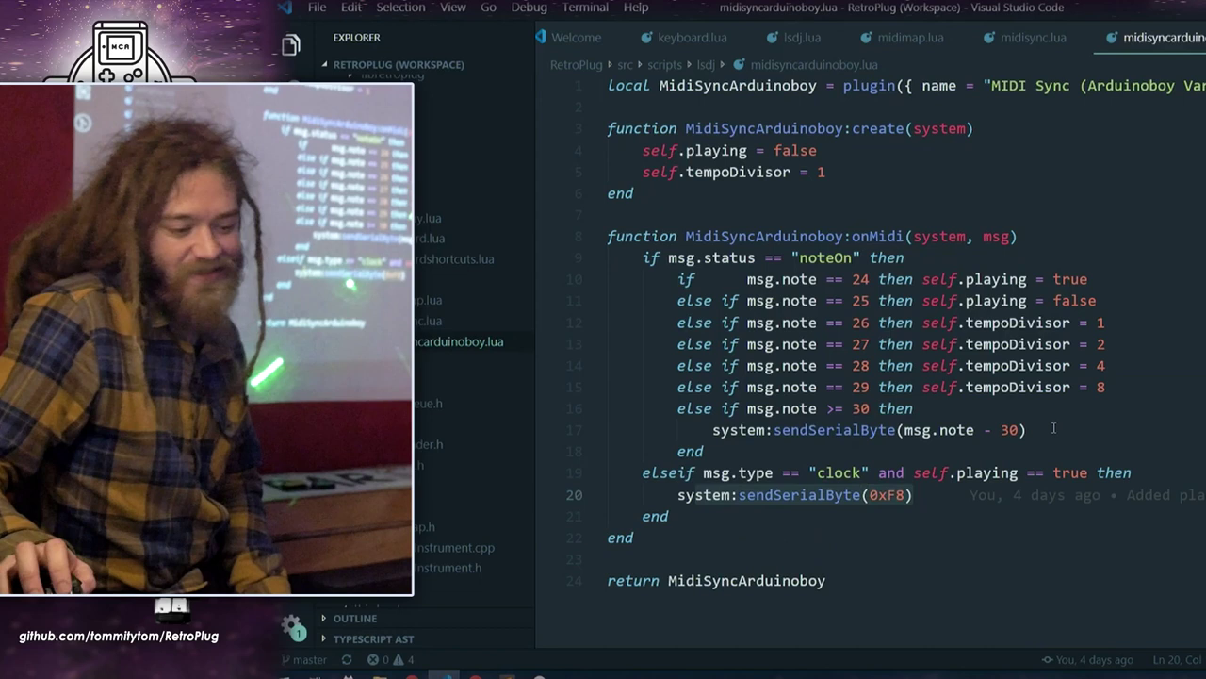
left_click(1054, 429)
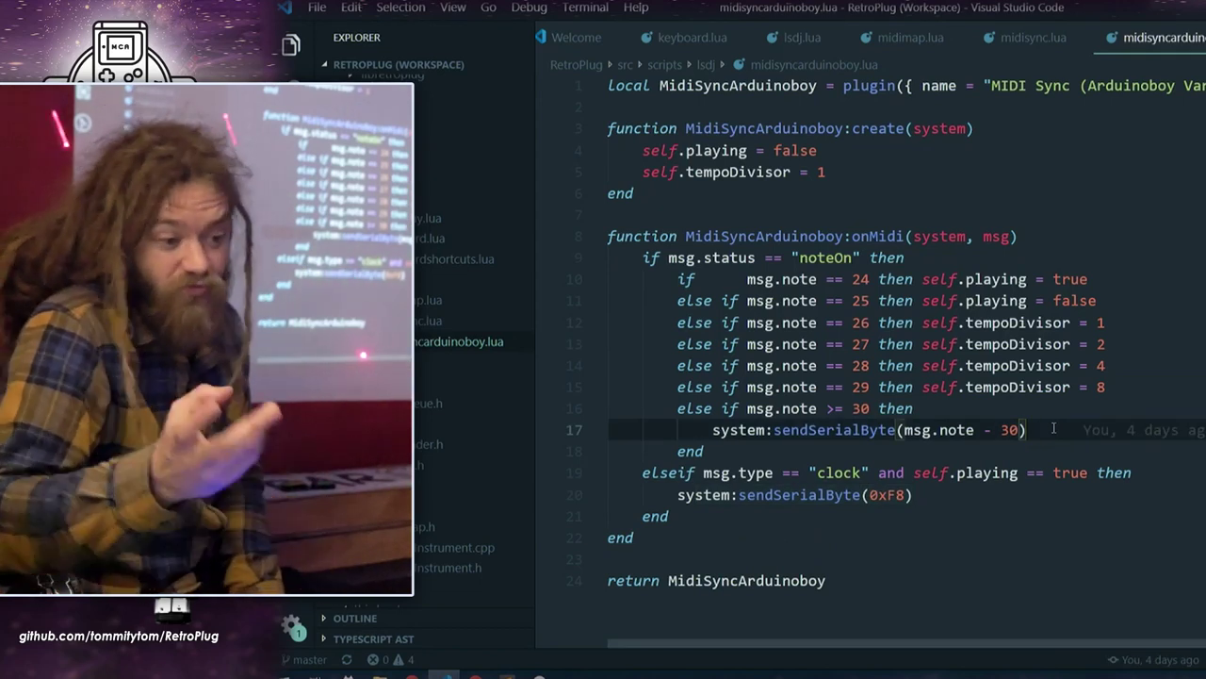
Open midisync.lua and highlight the first MidiSync plugin definition, from its local declaration through return MidiSync
left_click(451, 321)
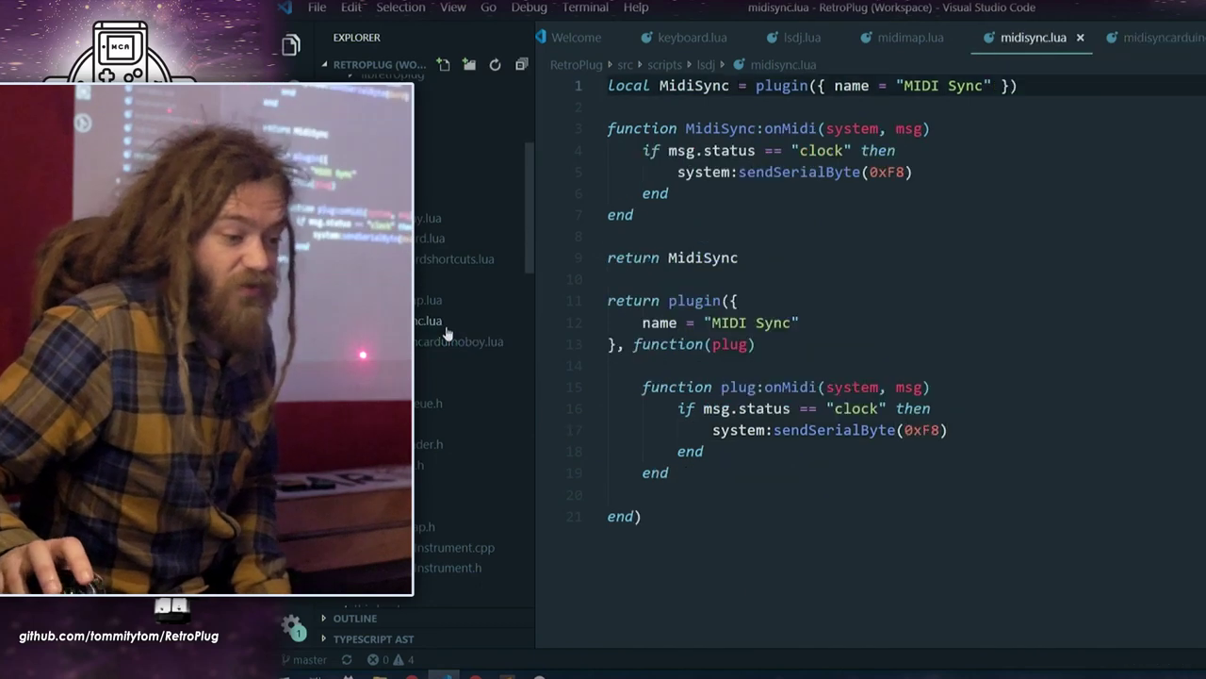
left_click(754, 337)
left_click_drag(744, 279, 436, 81)
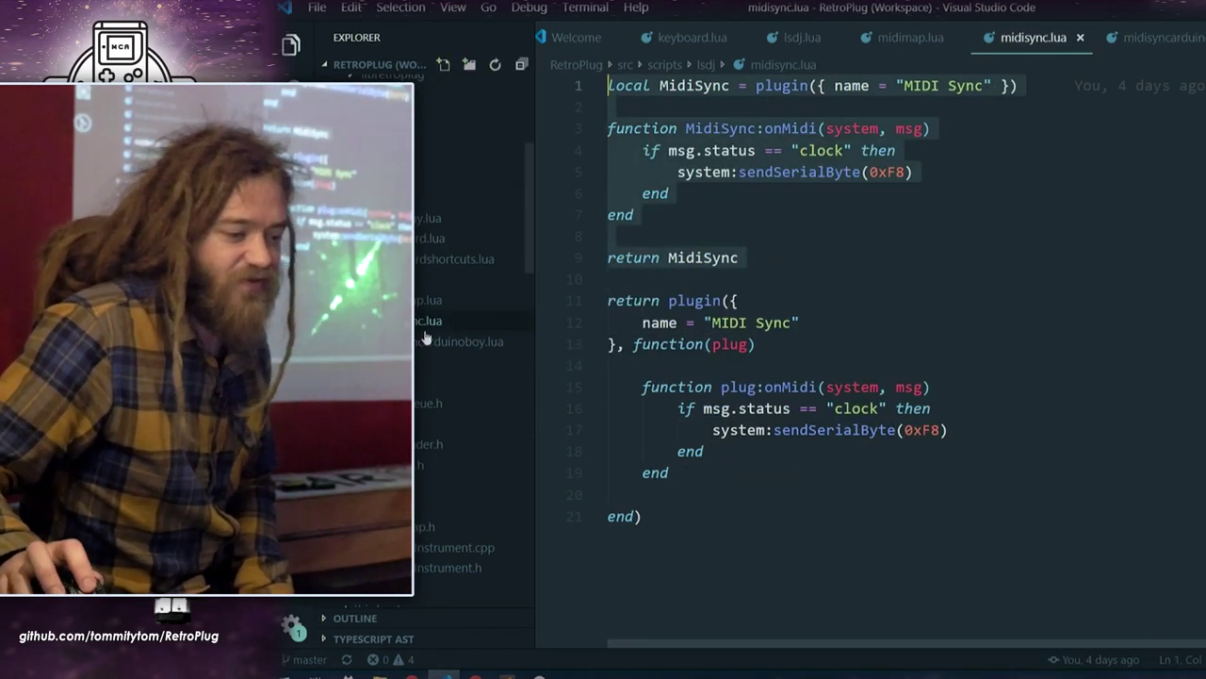
Open midimap.lua and examine its onMidi note handling and the midiMapRowNumber function
left_click(422, 301)
scroll(1010, 321, "down", 5)
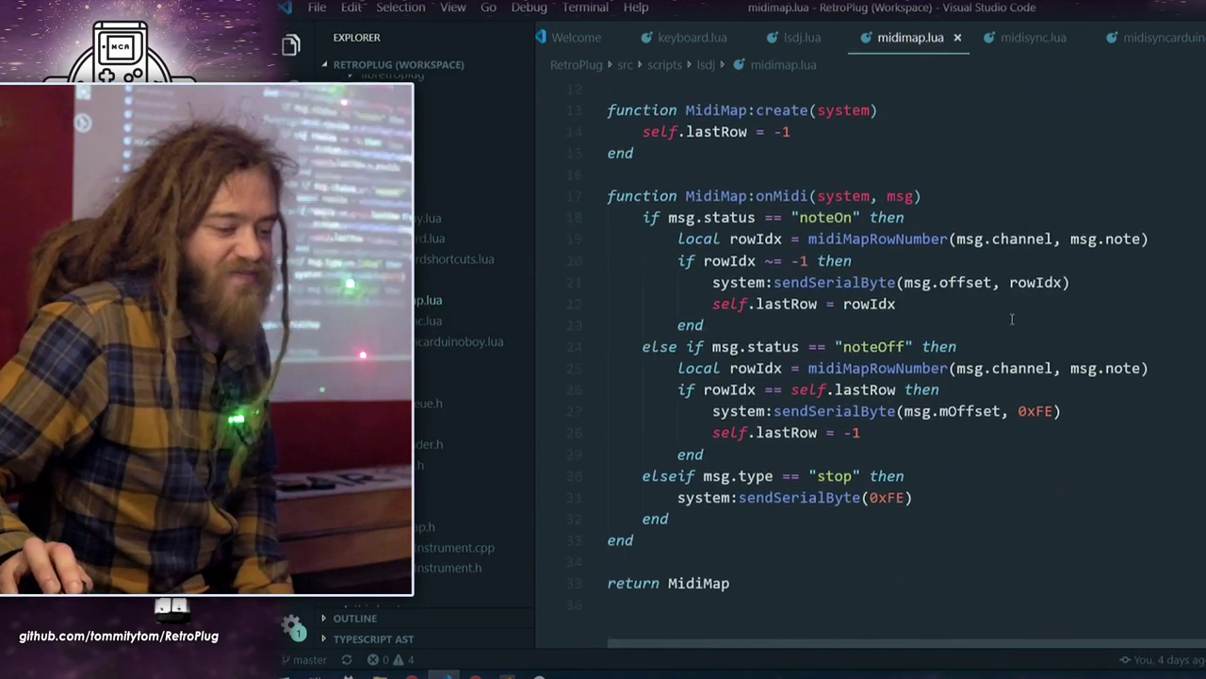
scroll(1010, 321, "up", 3)
scroll(1005, 318, "down", 2)
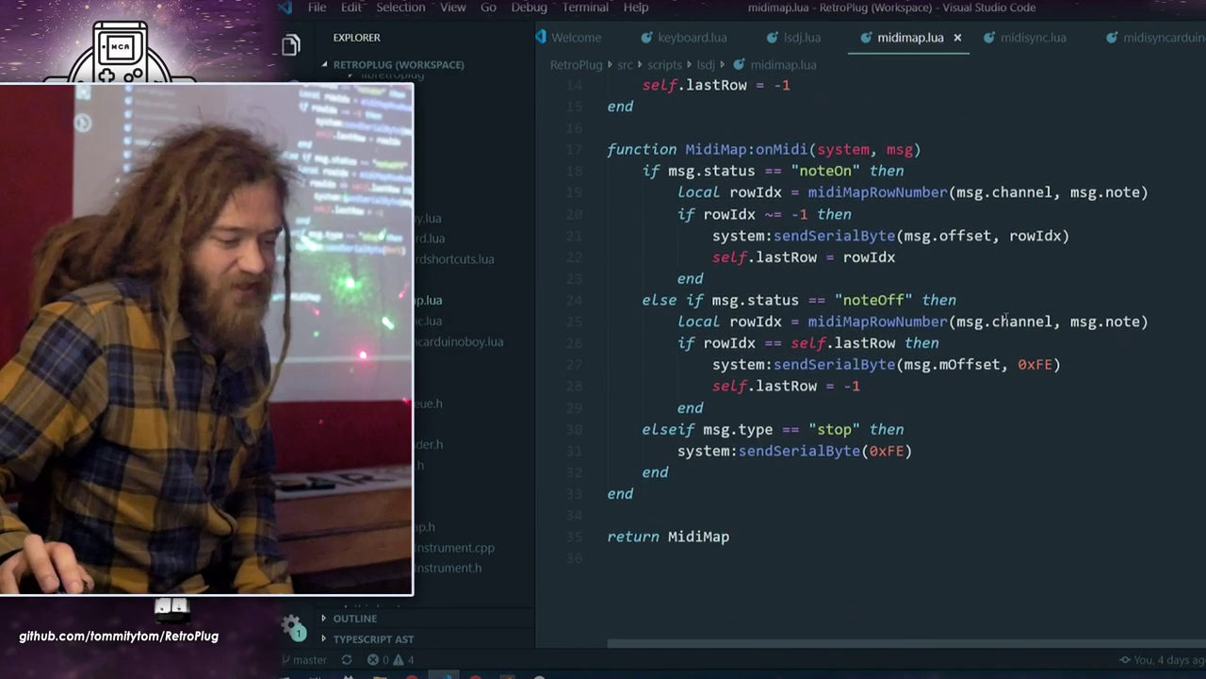
left_click(796, 498)
mouse_move(788, 493)
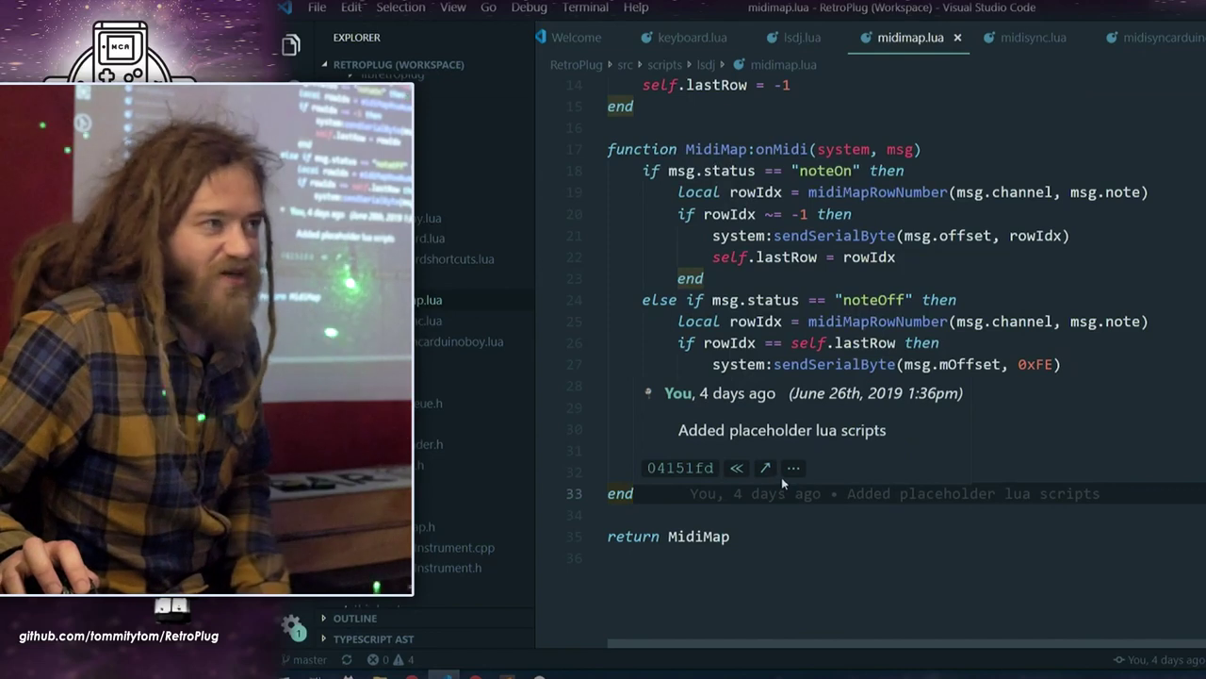
scroll(782, 482, "up", 5)
left_click(829, 320)
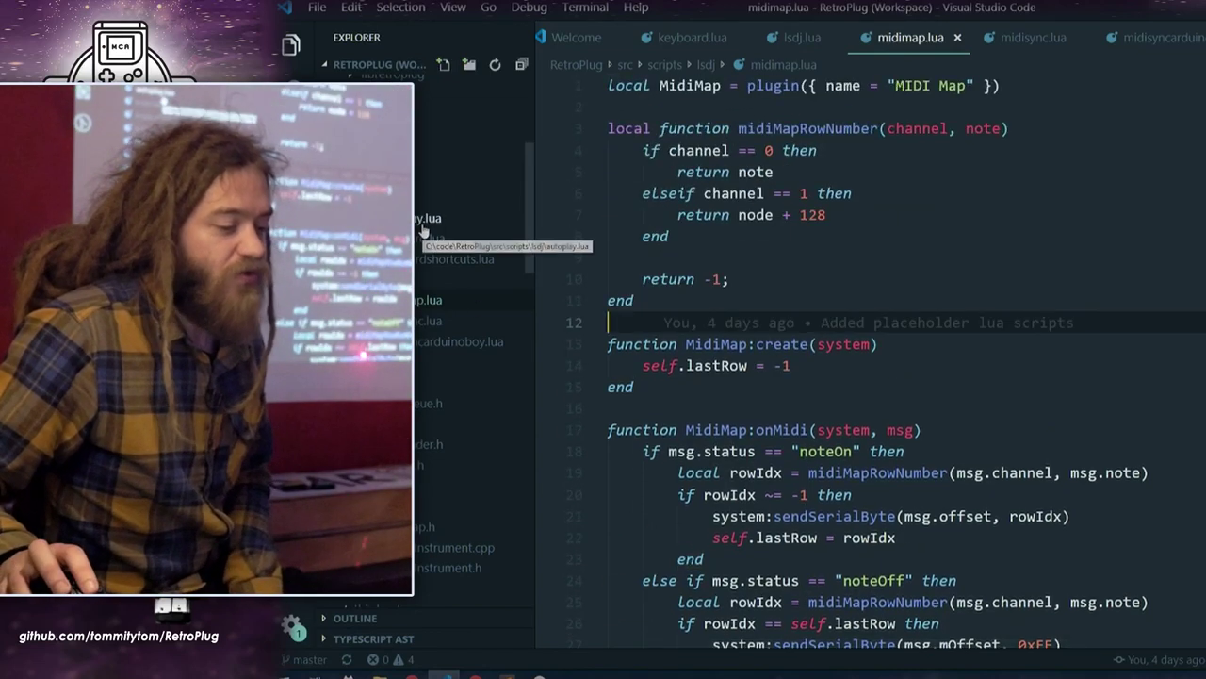
left_click(948, 264)
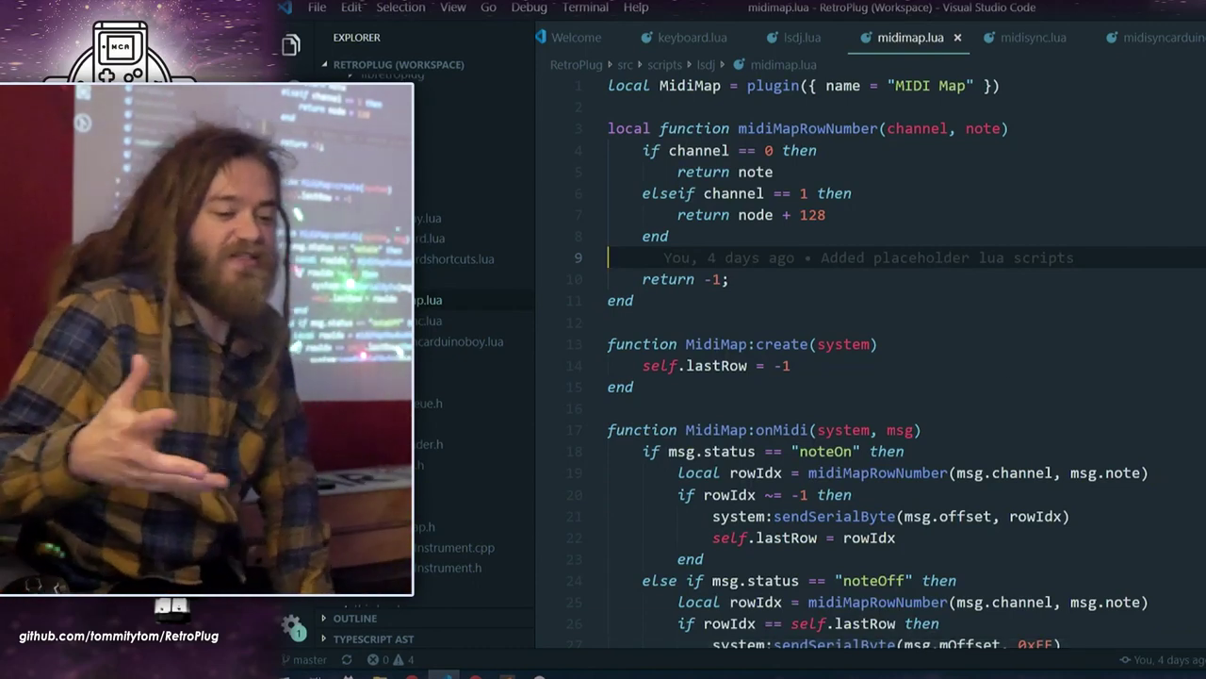
Switch to the RetroPlug GitHub page in the browser and highlight the additional emulators entry under v2.0.0 in the roadmap
key("alt+Tab")
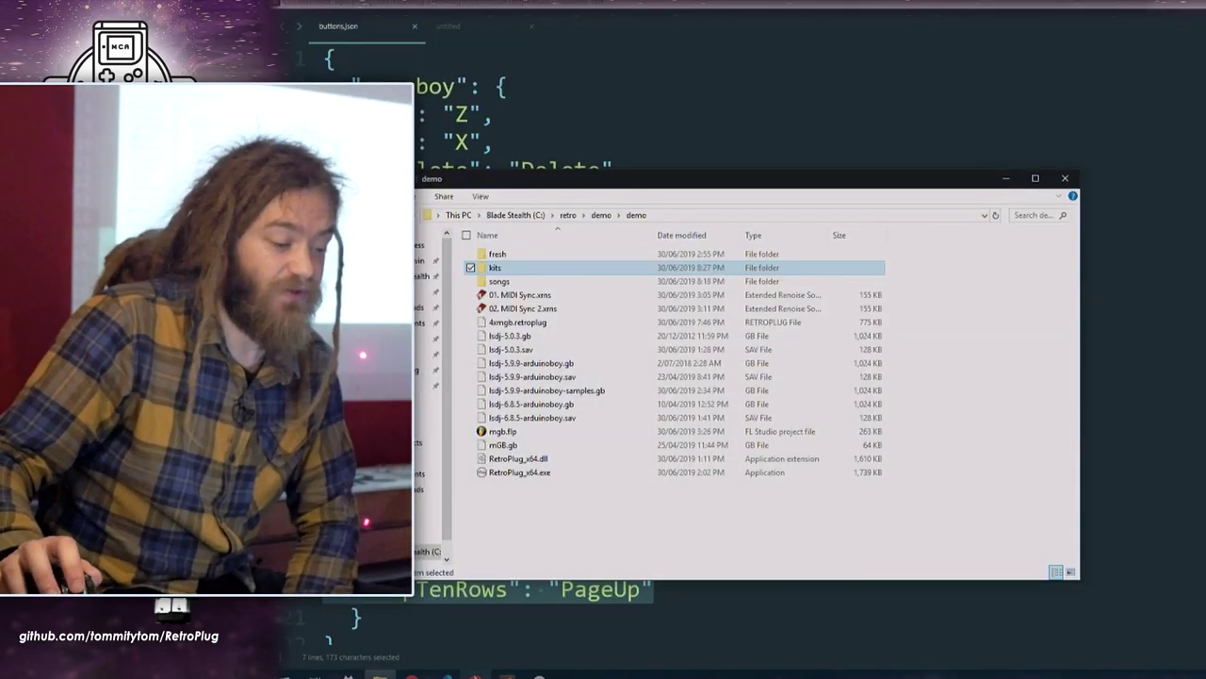
key("alt+Tab")
left_click(884, 409)
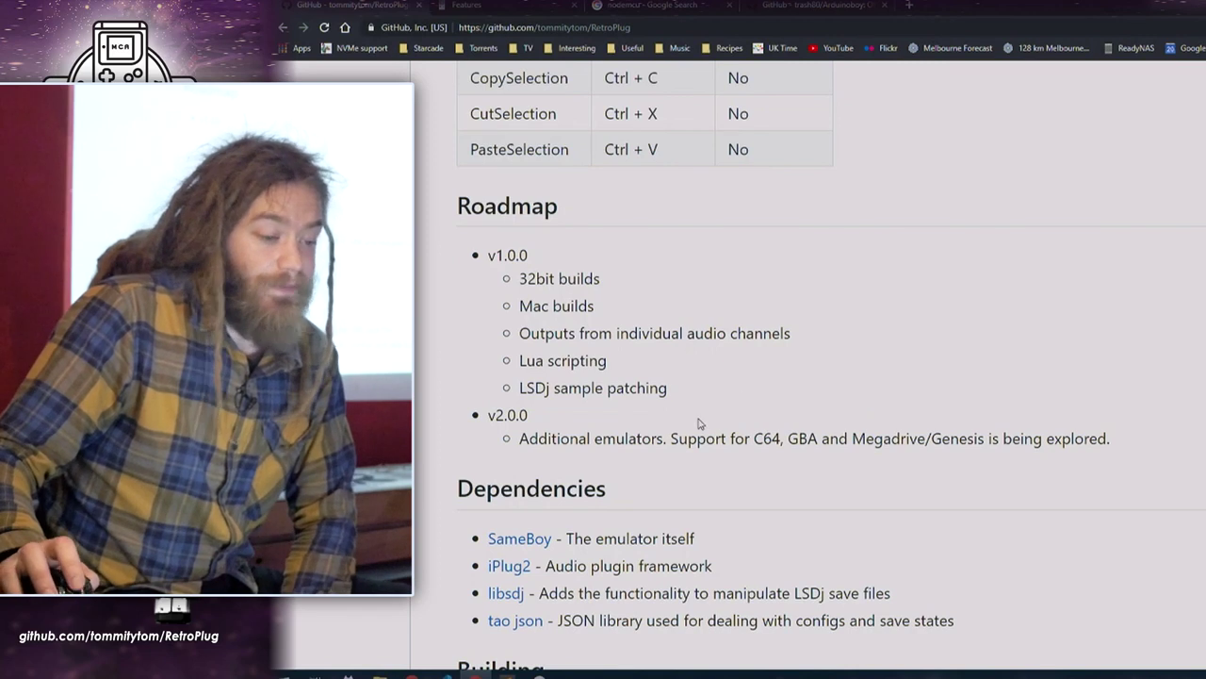
left_click_drag(668, 388, 488, 256)
left_click(925, 409)
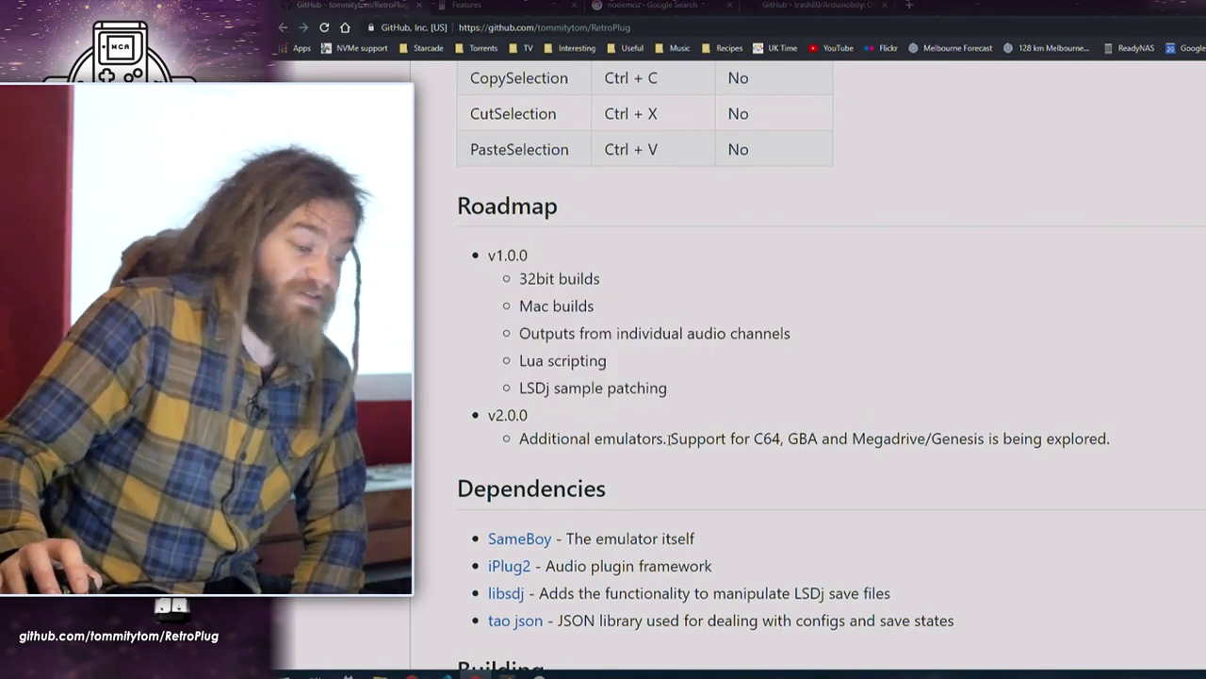
left_click_drag(520, 436, 1198, 433)
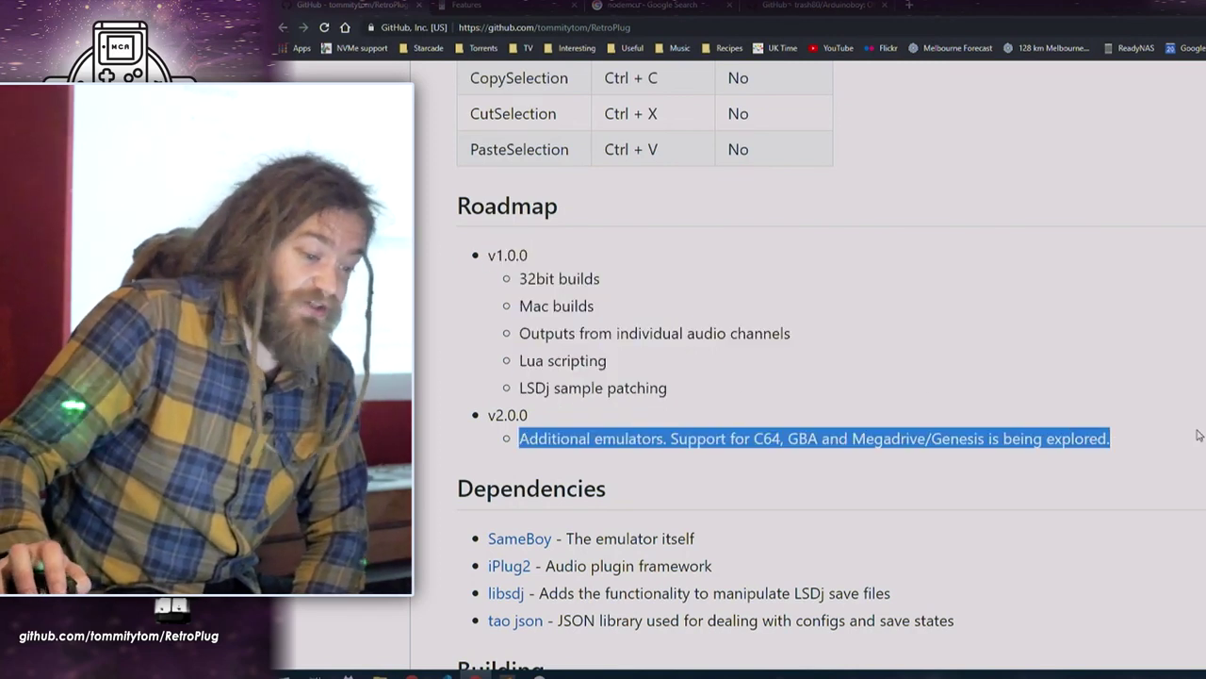
left_click(1198, 434)
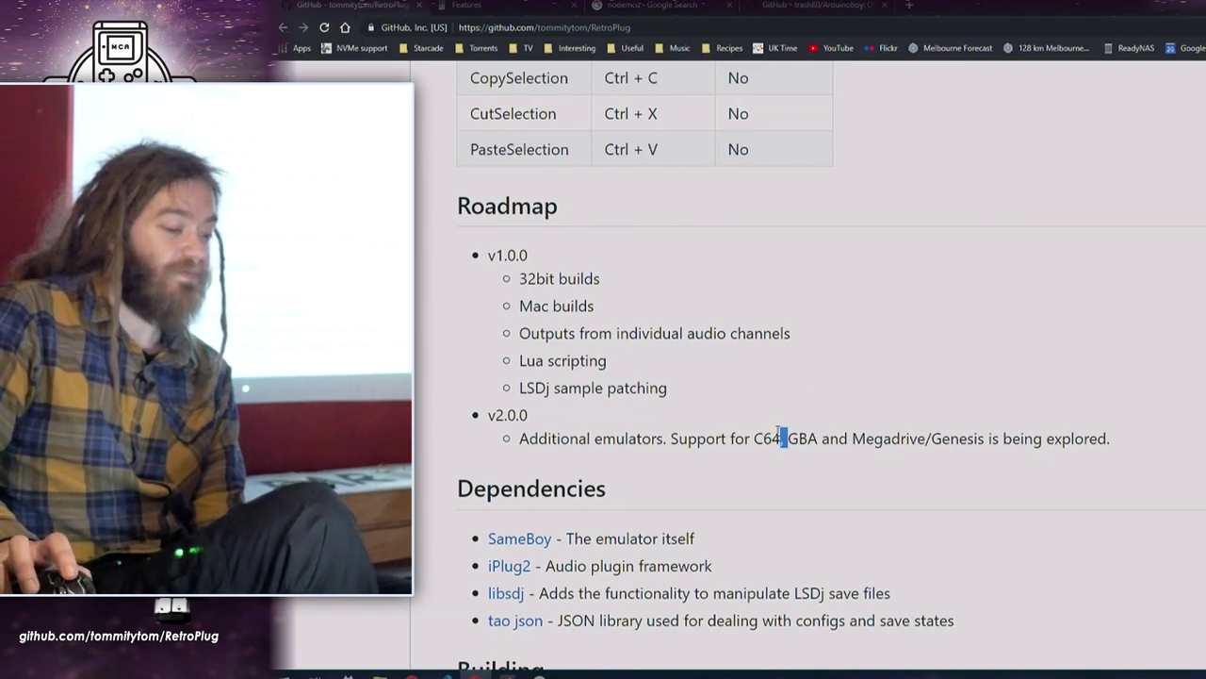
left_click(754, 149)
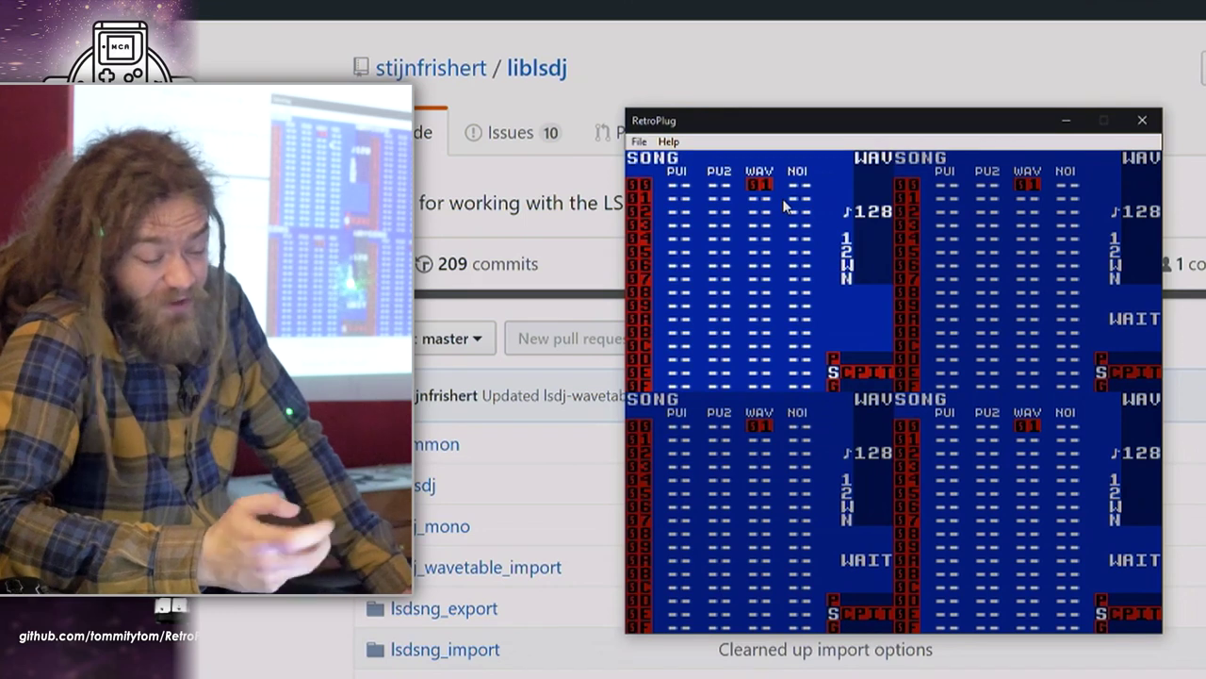
Review the first LSDj instance's options in RetroPlug, covering its kits, settings and project layout
right_click(784, 205)
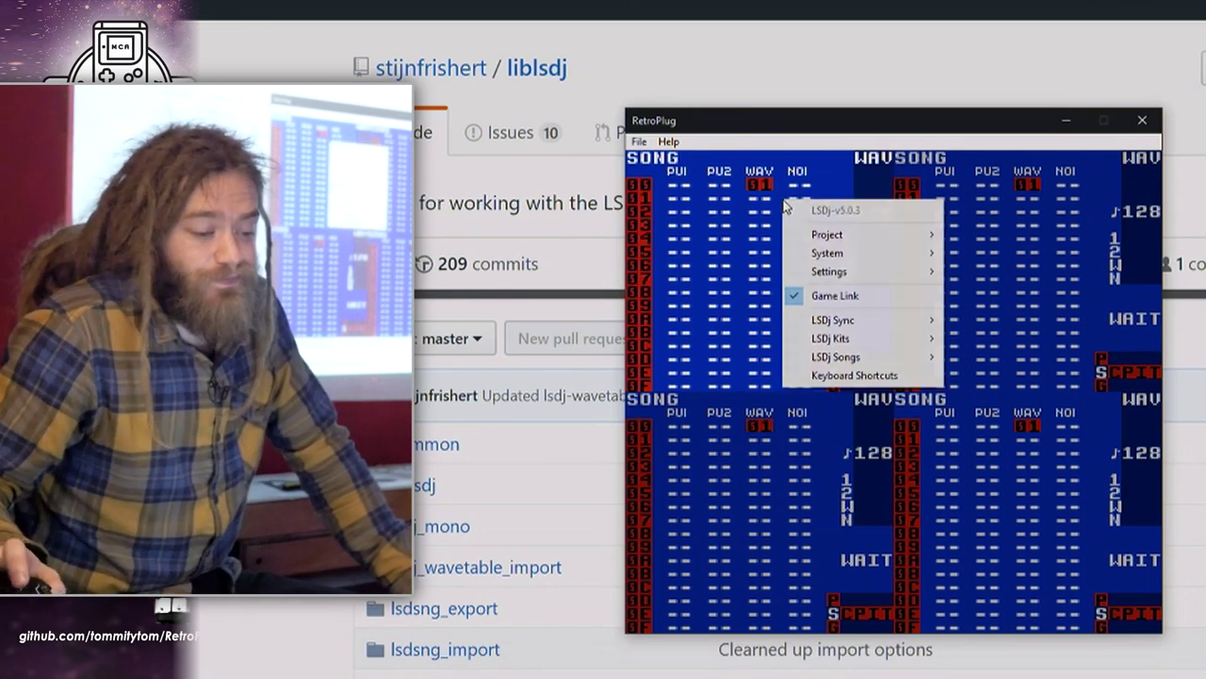
mouse_move(931, 350)
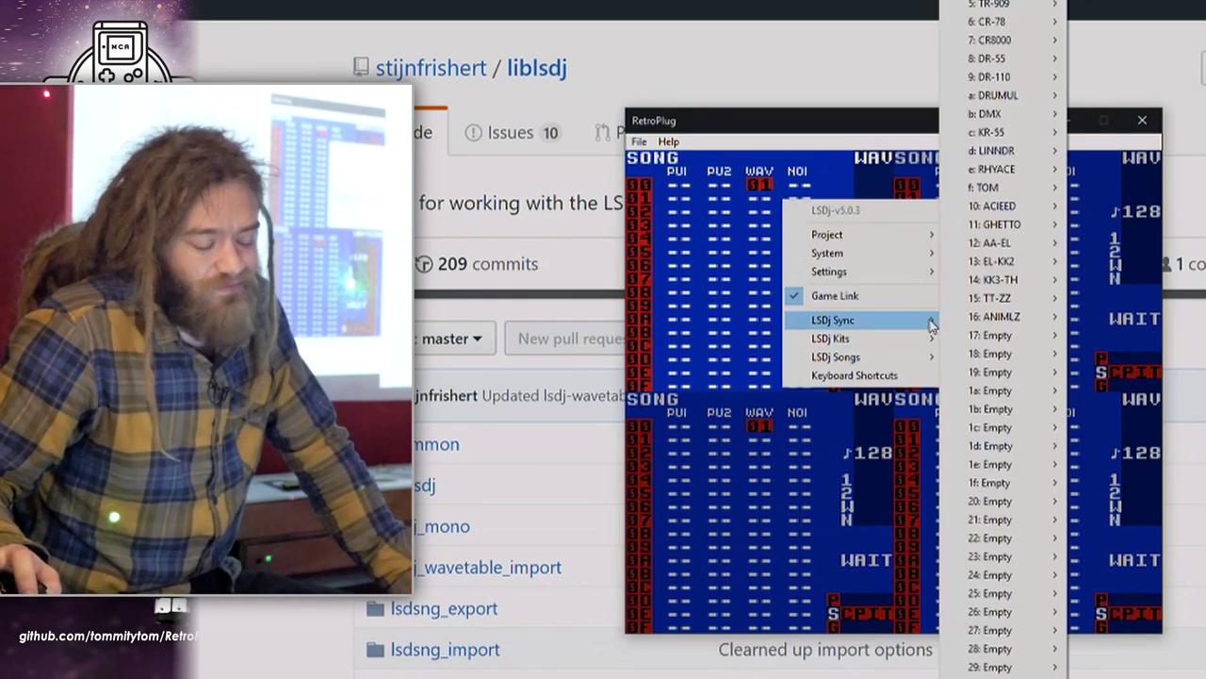
mouse_move(932, 323)
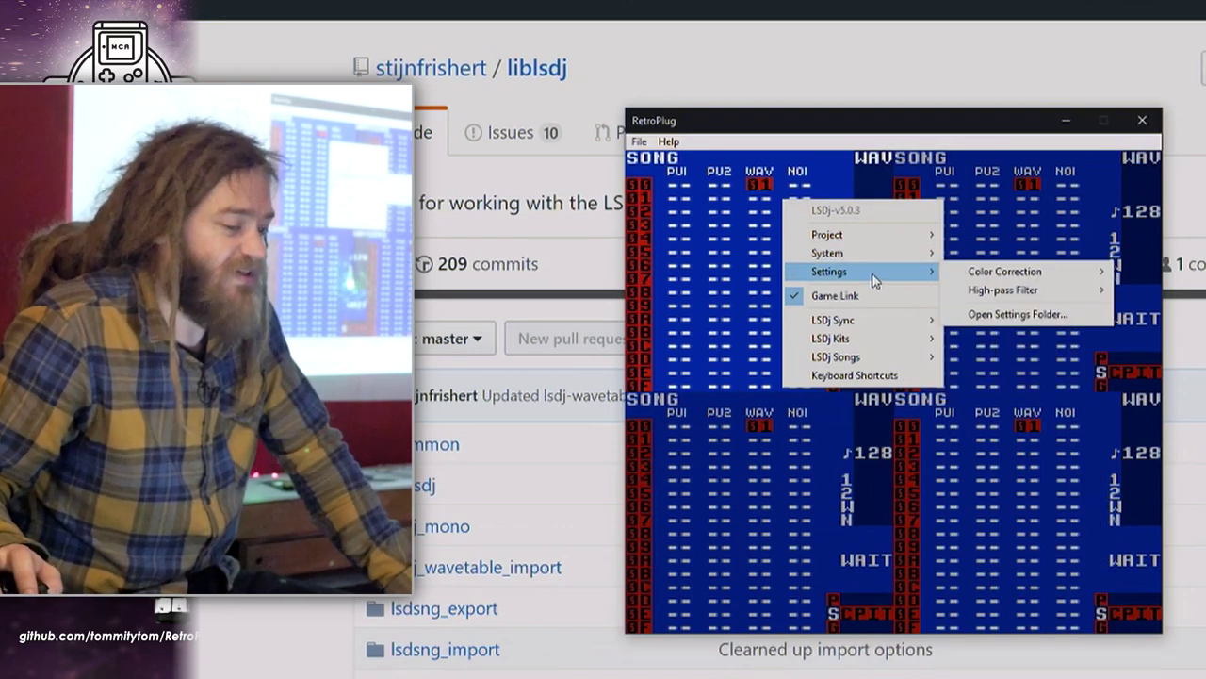
mouse_move(891, 242)
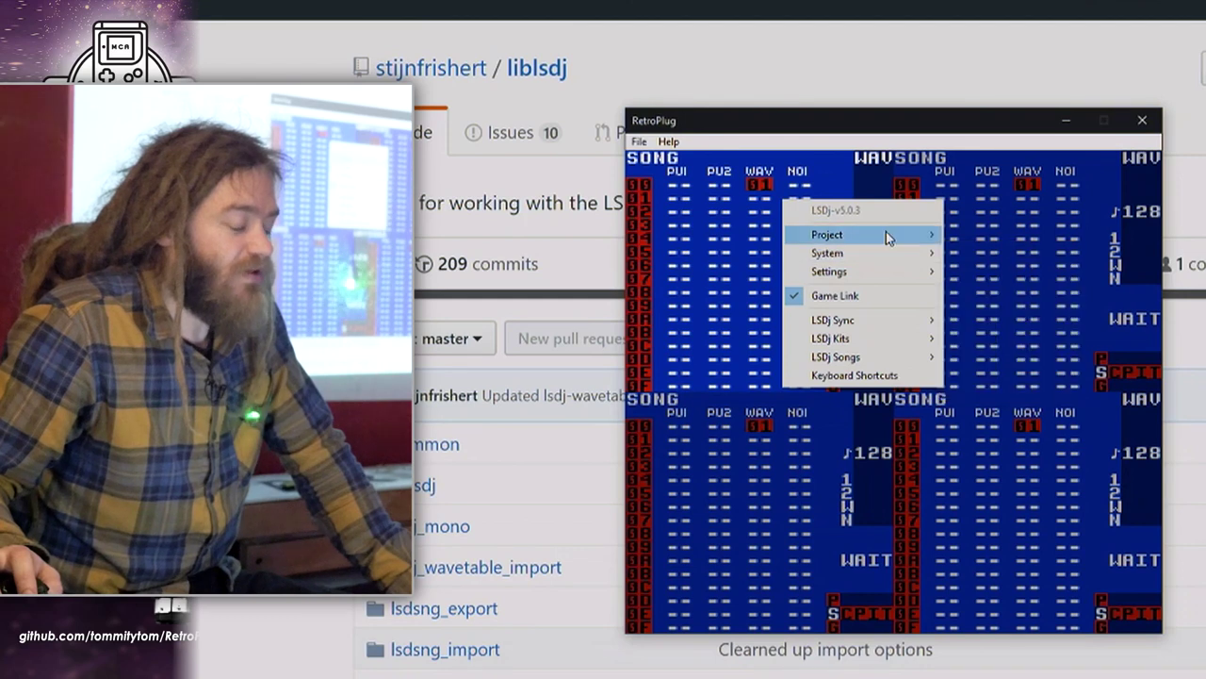
mouse_move(1015, 341)
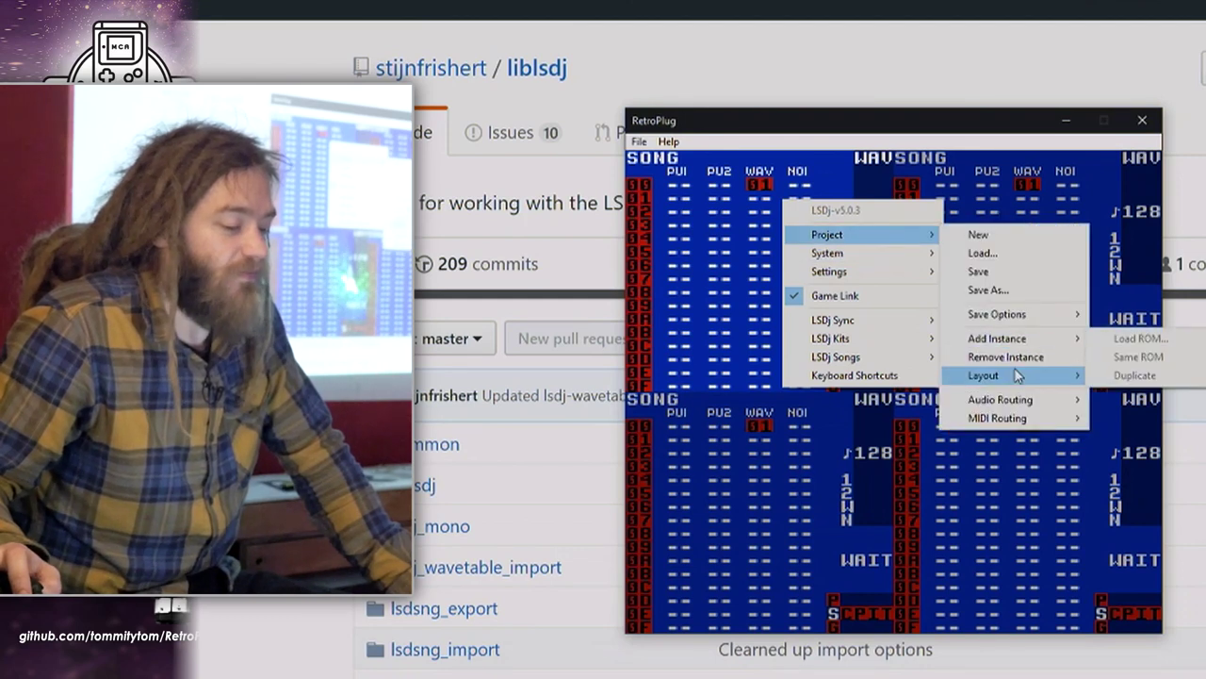
Reposition the RetroPlug window and examine the first instance's project options for audio and MIDI routing
left_click_drag(899, 128, 790, 102)
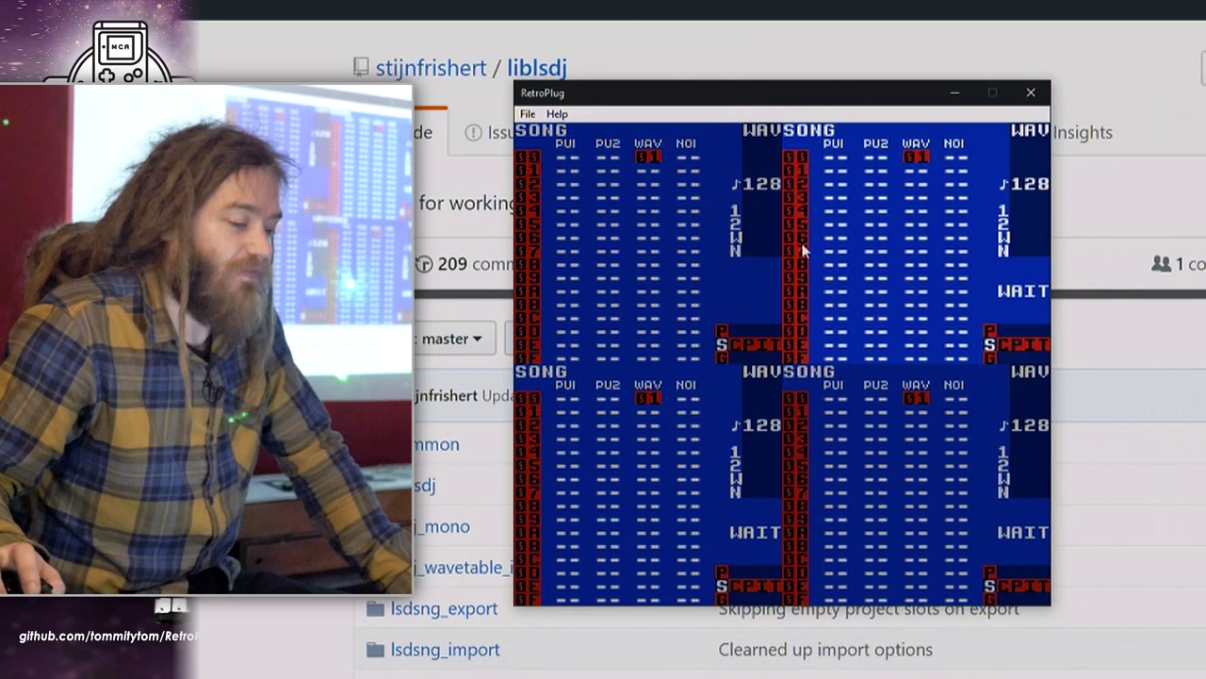
right_click(710, 214)
mouse_move(801, 247)
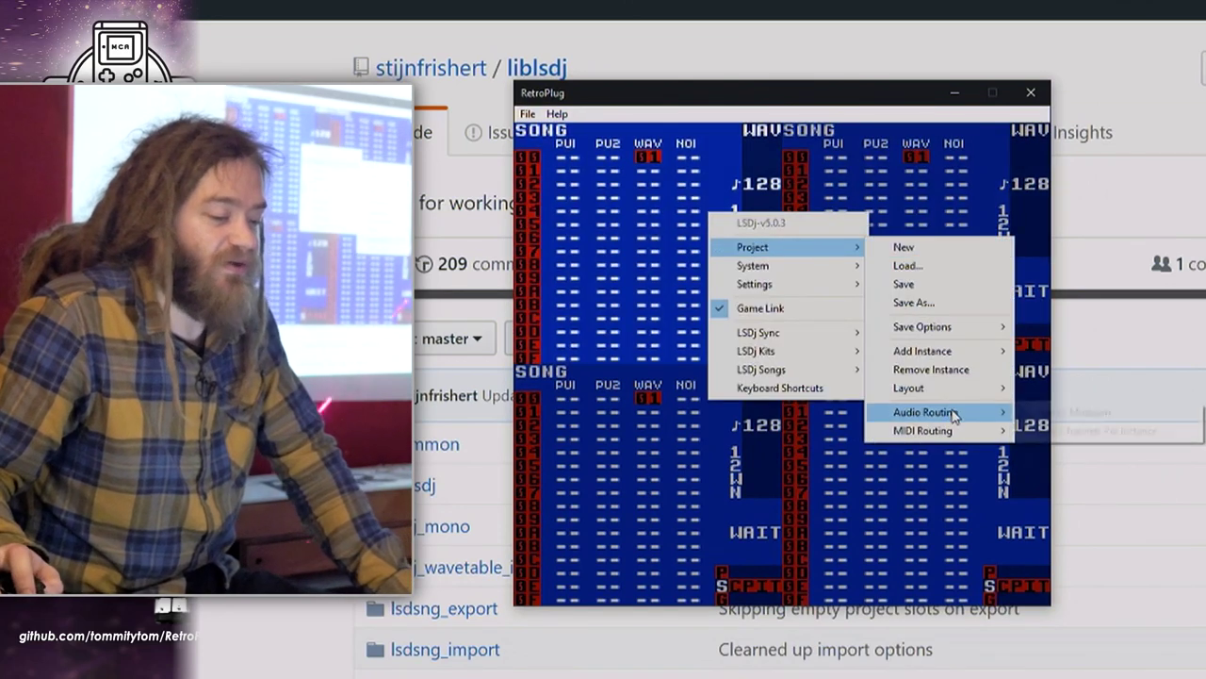
mouse_move(971, 411)
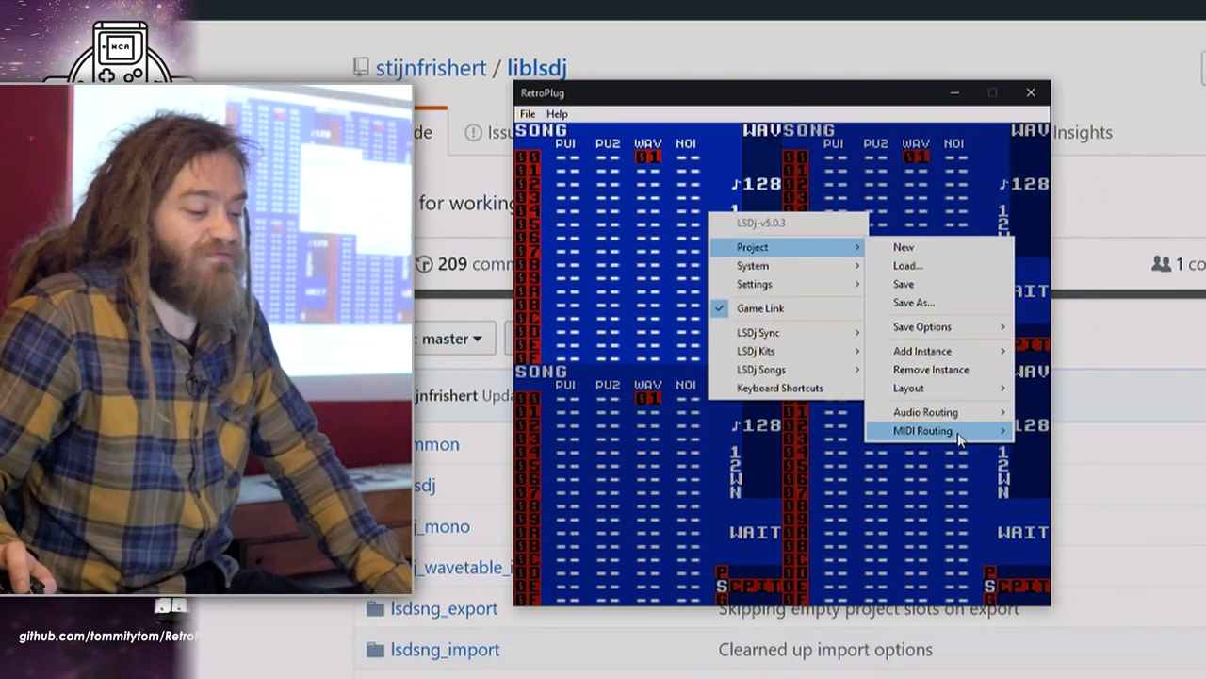
mouse_move(960, 439)
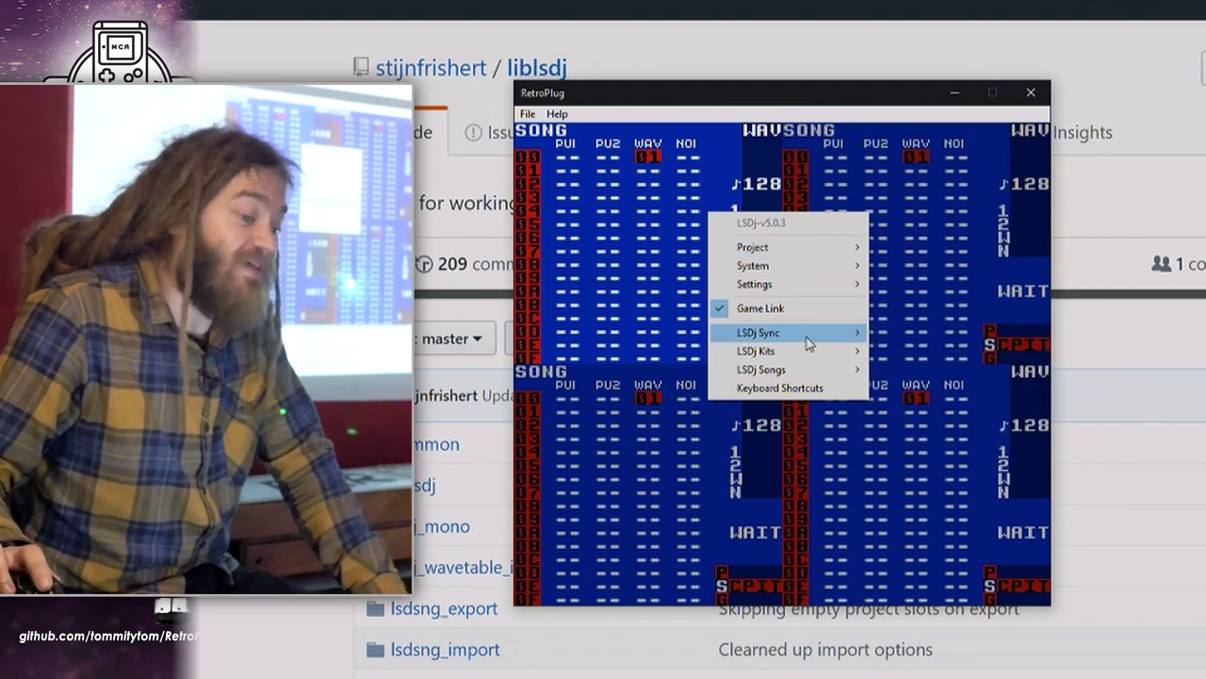
mouse_move(807, 344)
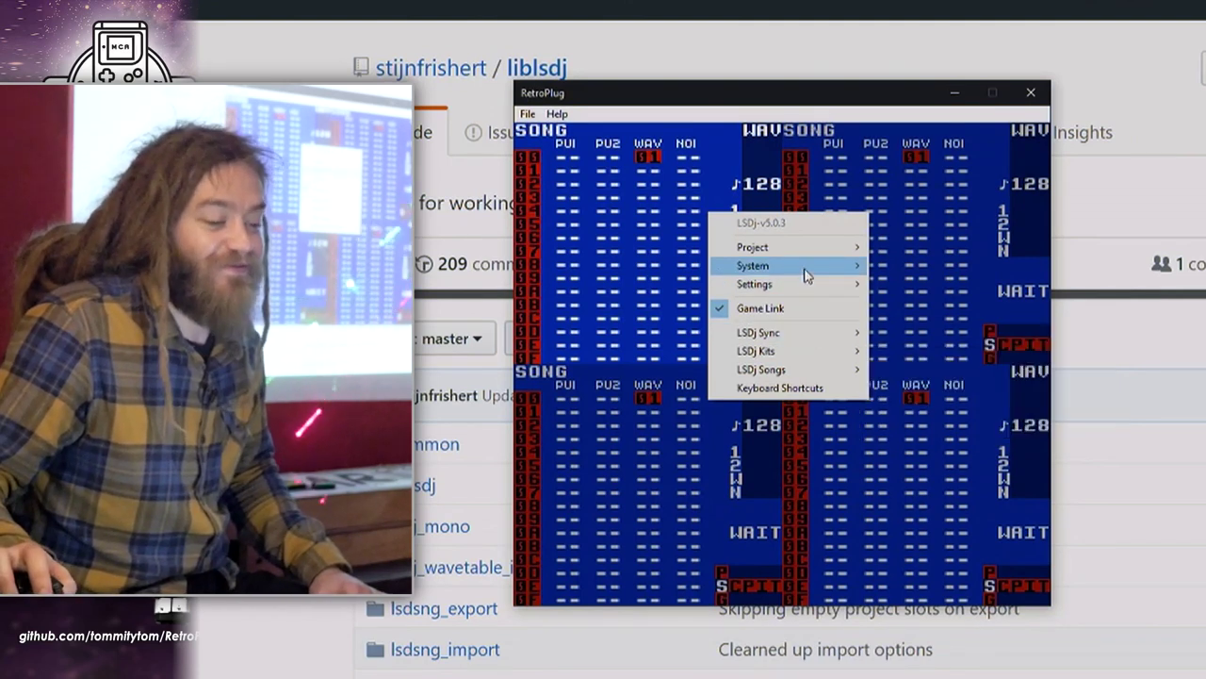
mouse_move(807, 275)
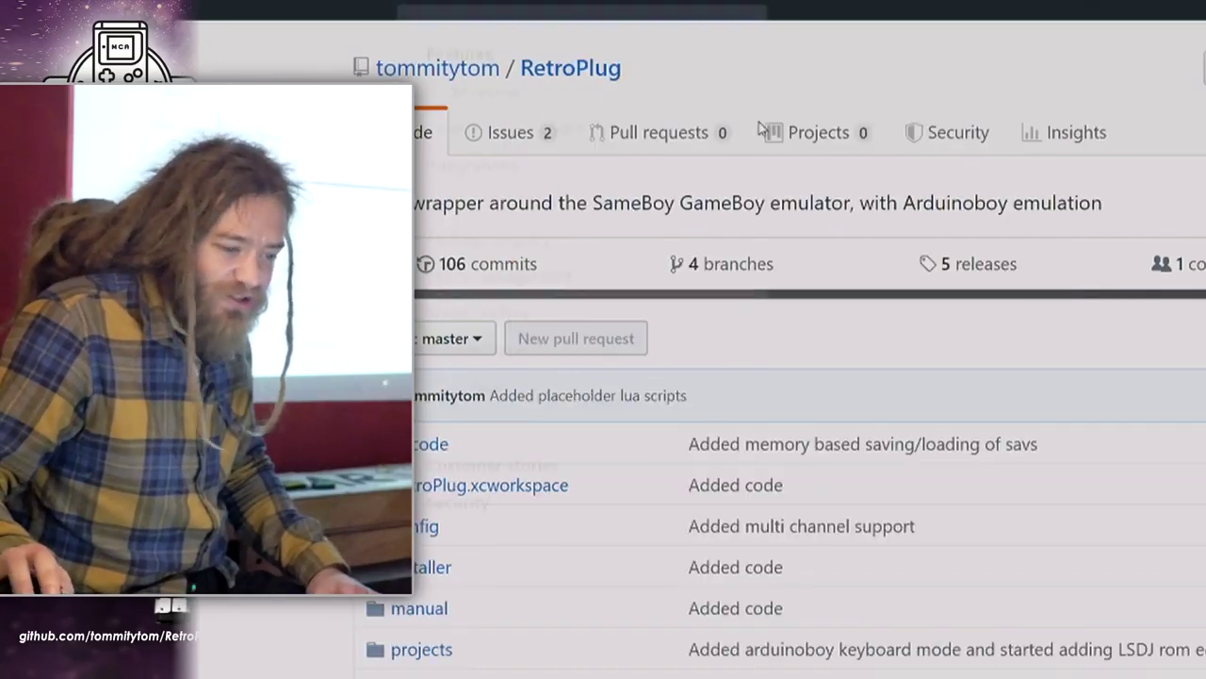
Switch to the RetroPlug GitHub page and skim its README, covering the features, multiple instances and roadmap sections
scroll(1056, 189, "down", 20)
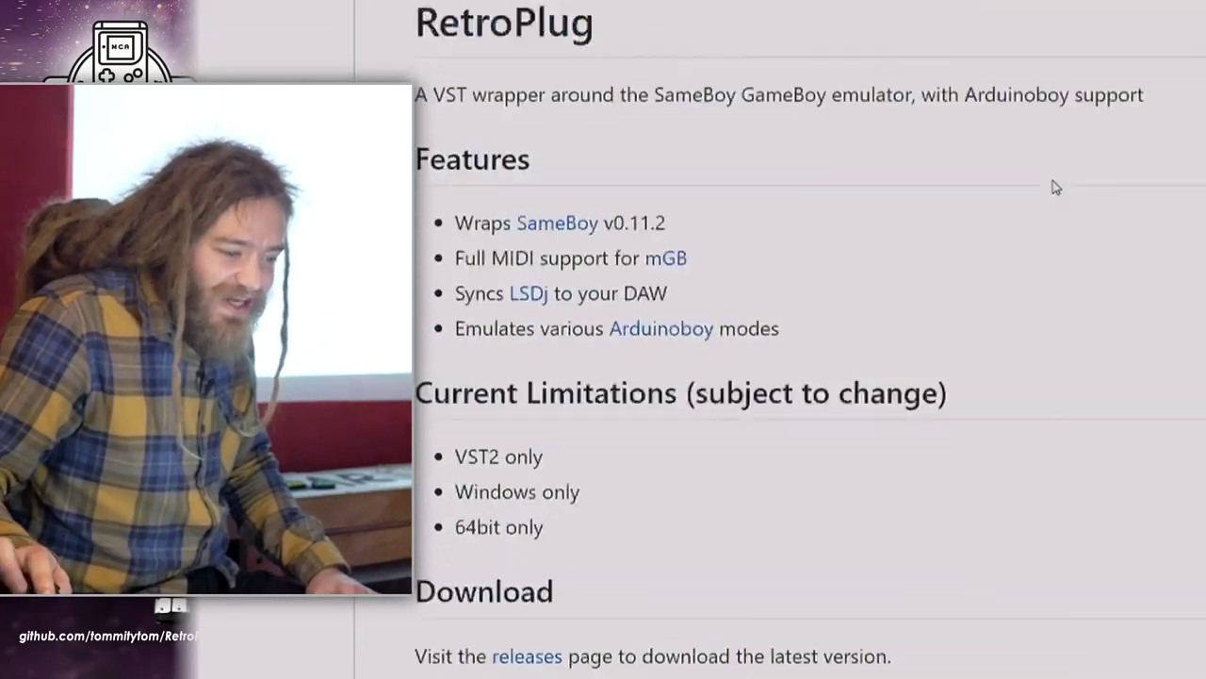
scroll(1030, 160, "down", 15)
scroll(1044, 181, "up", 20)
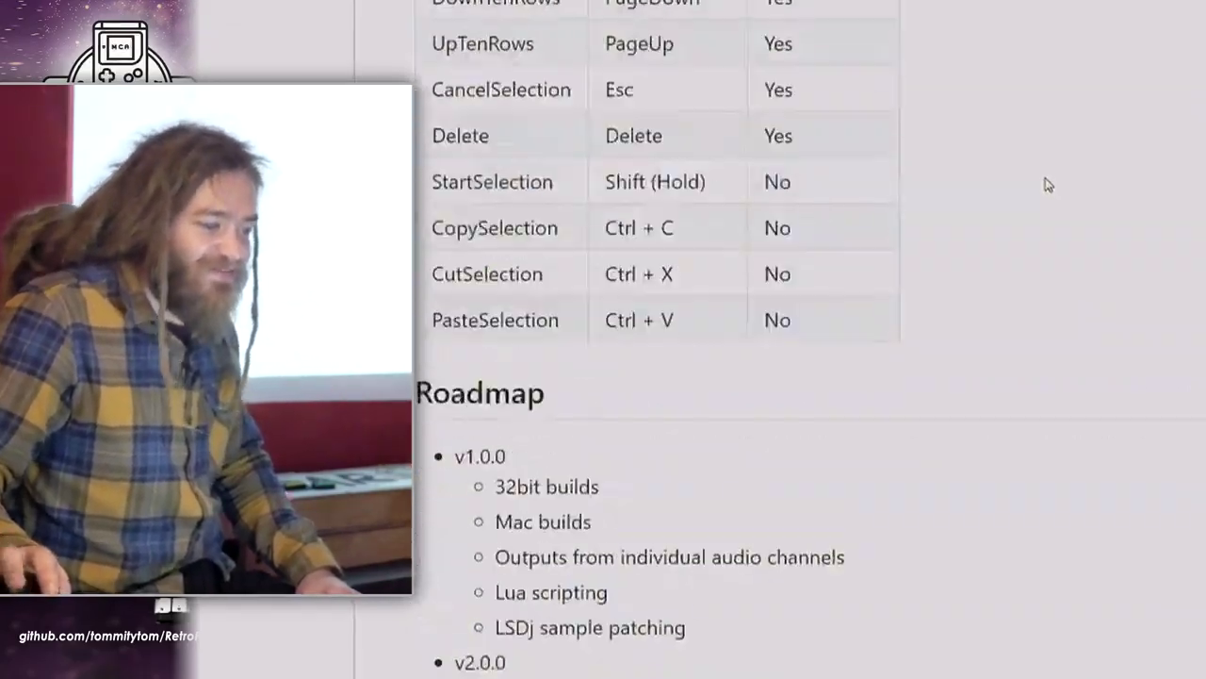
scroll(1042, 181, "down", 20)
double_click(464, 447)
scroll(471, 345, "up", 4)
scroll(780, 332, "down", 3)
scroll(780, 332, "up", 12)
scroll(780, 332, "up", 20)
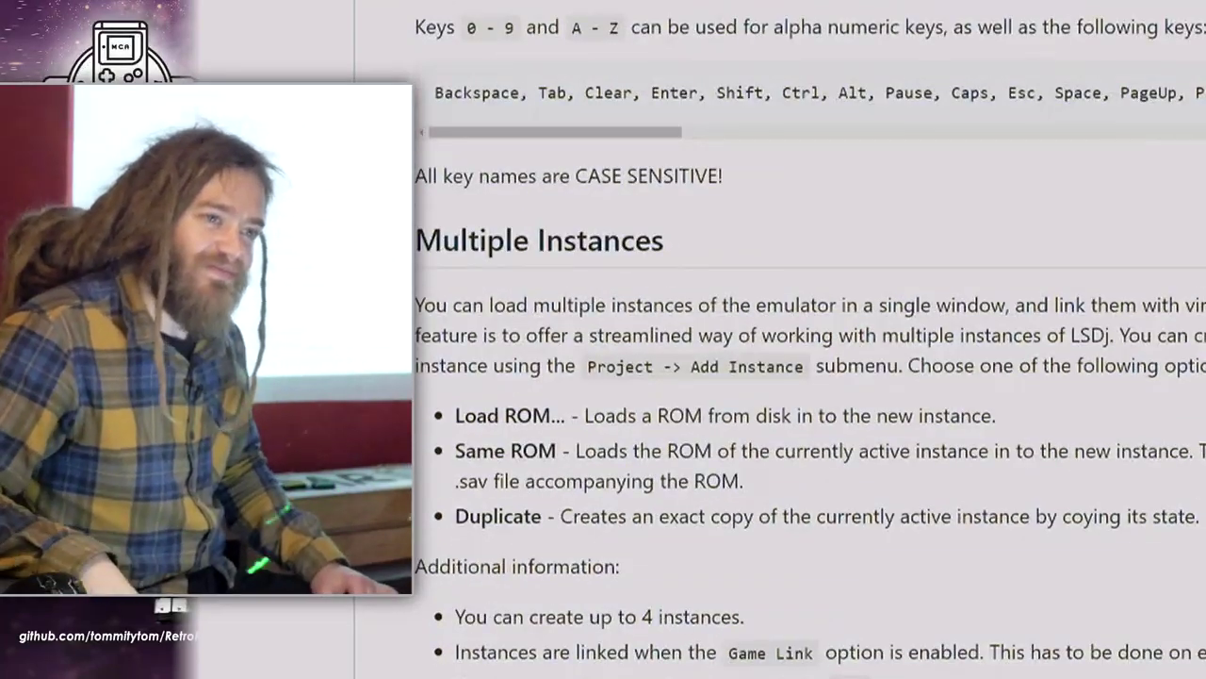
scroll(781, 332, "up", 20)
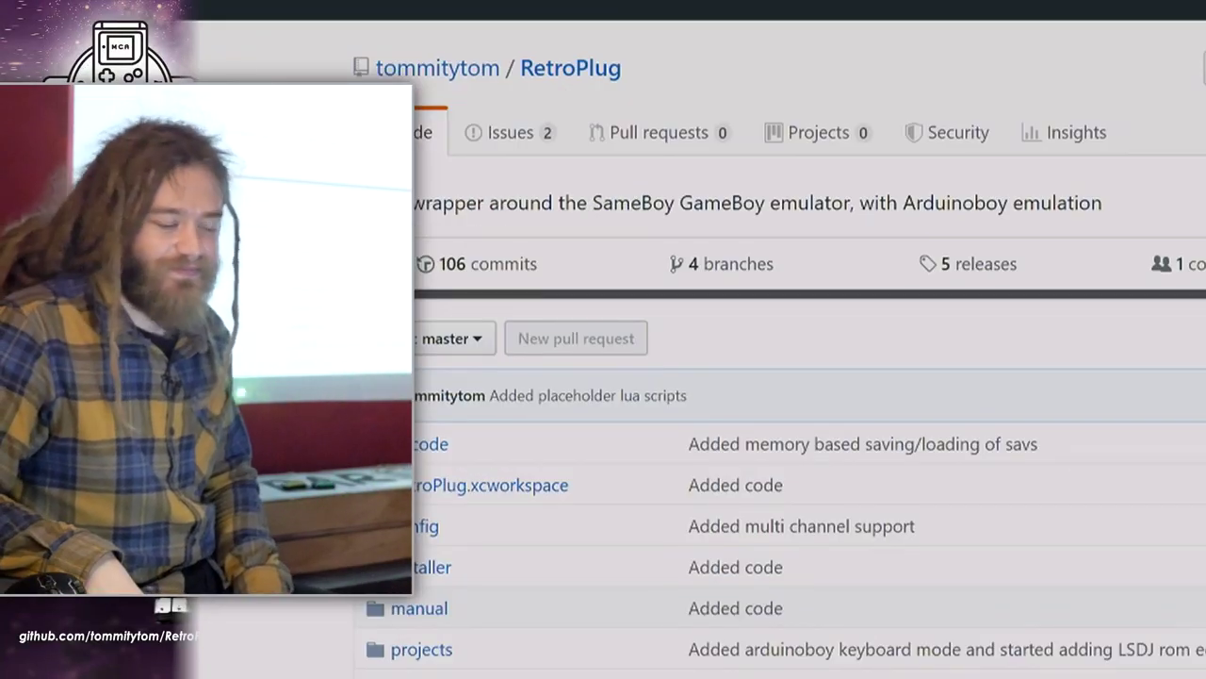